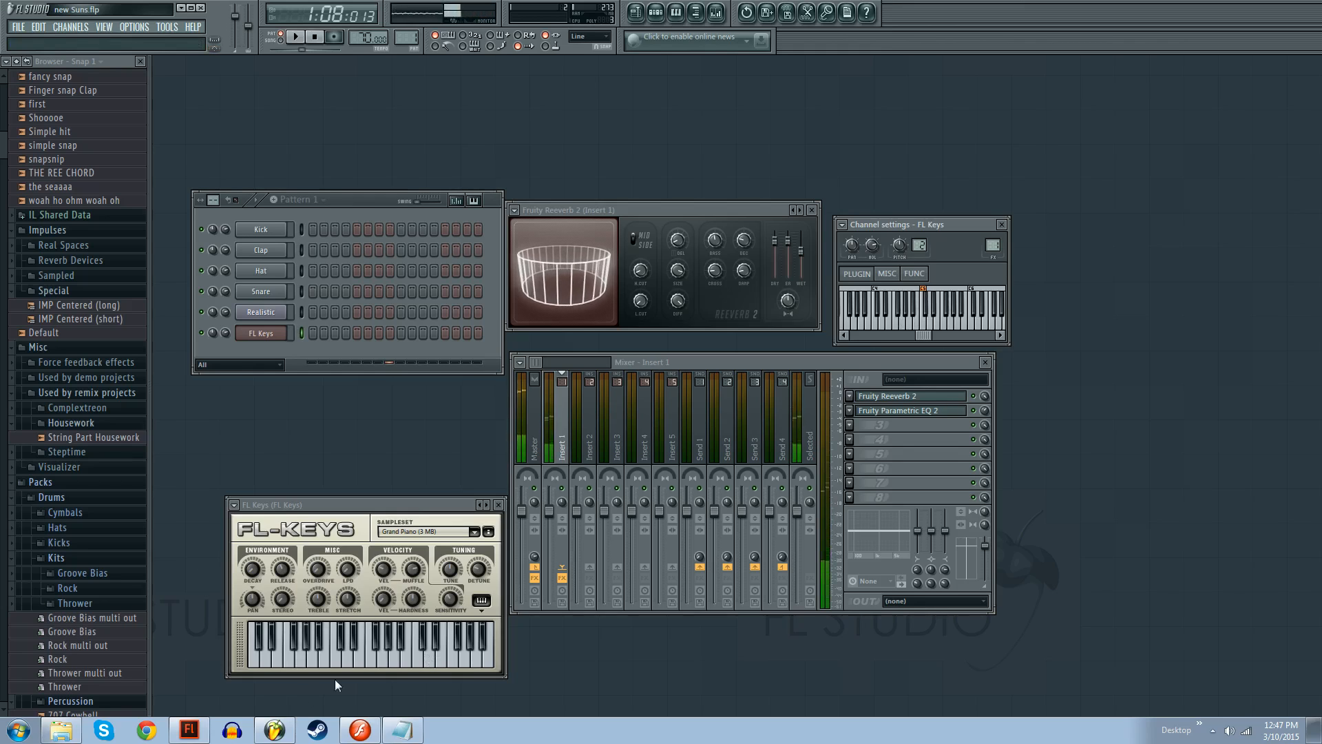
Bring up Macromedia Flash Professional 8, and from there switch to Adobe Flash Professional with the Untitled-1 document
click(360, 730)
click(360, 730)
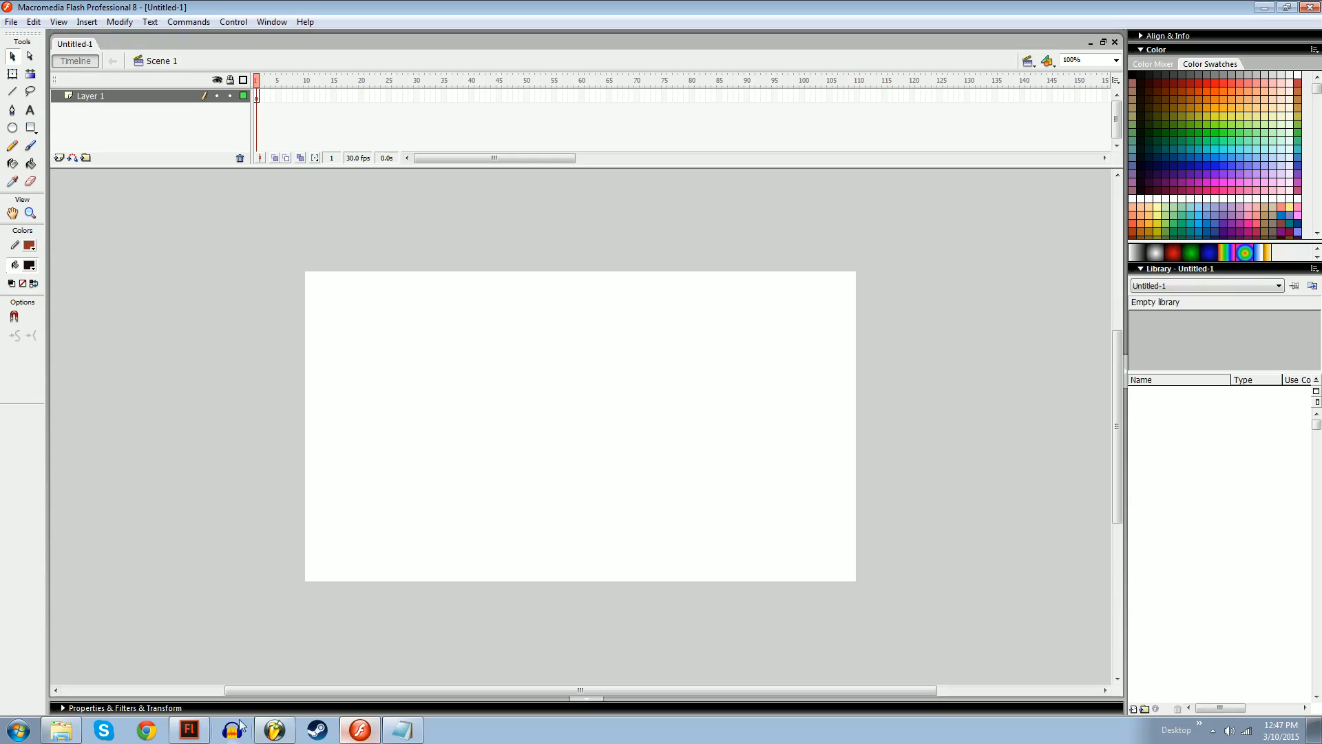
click(189, 730)
drag(360, 352, 992, 558)
drag(1041, 501, 236, 412)
drag(218, 413, 1003, 523)
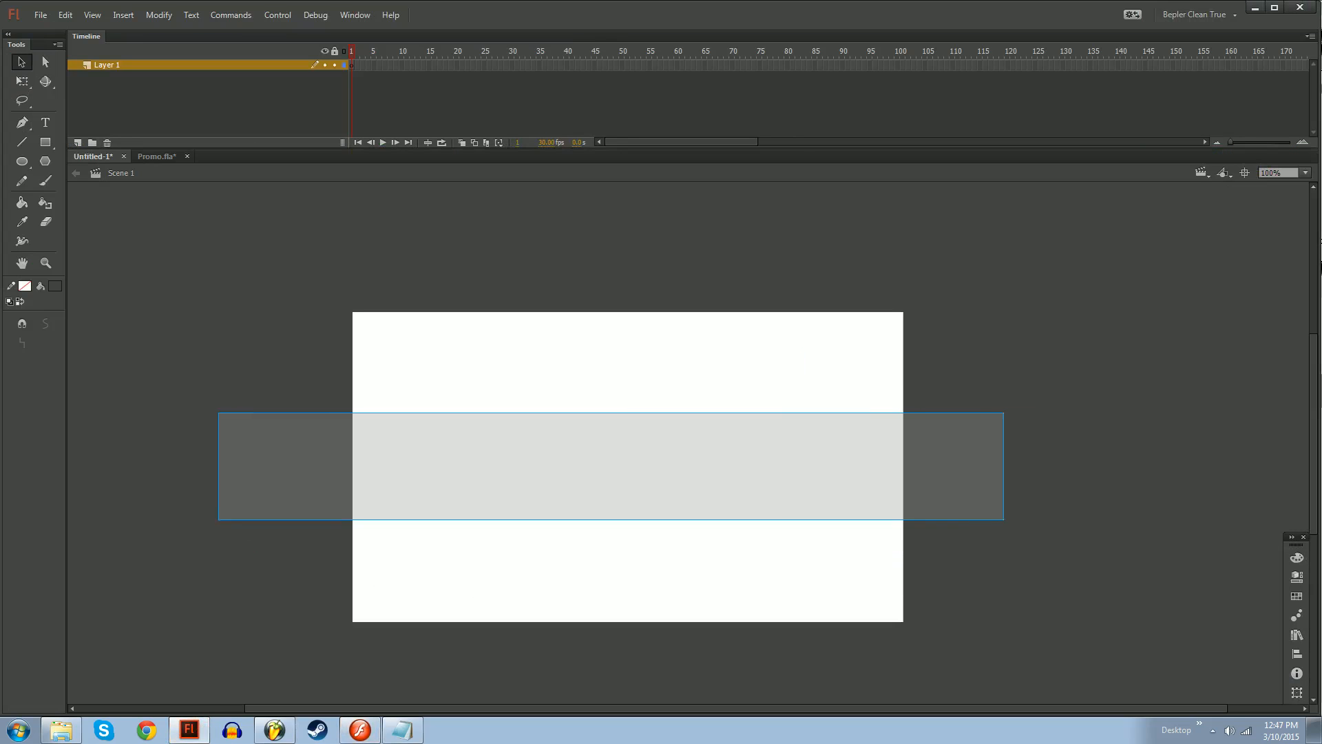
drag(713, 524, 779, 370)
drag(271, 385, 972, 495)
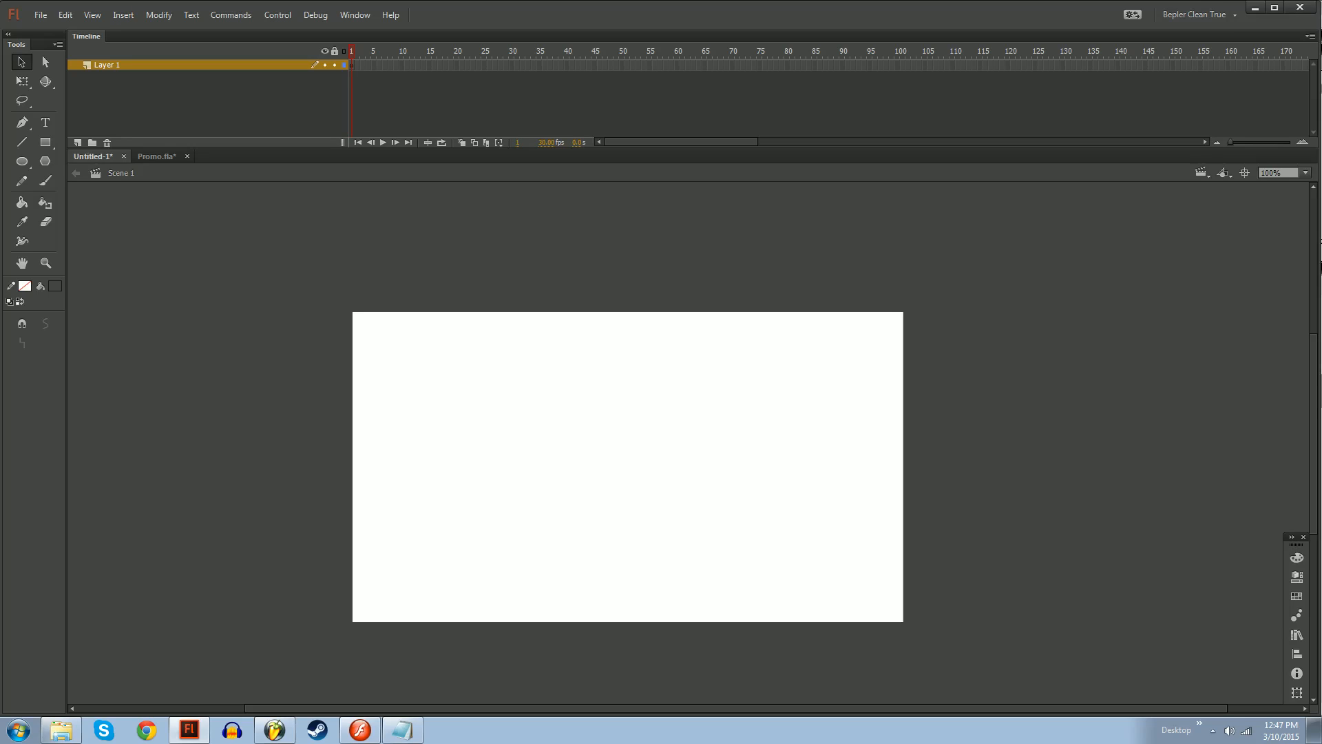
click(22, 161)
click(46, 161)
drag(296, 307, 1048, 711)
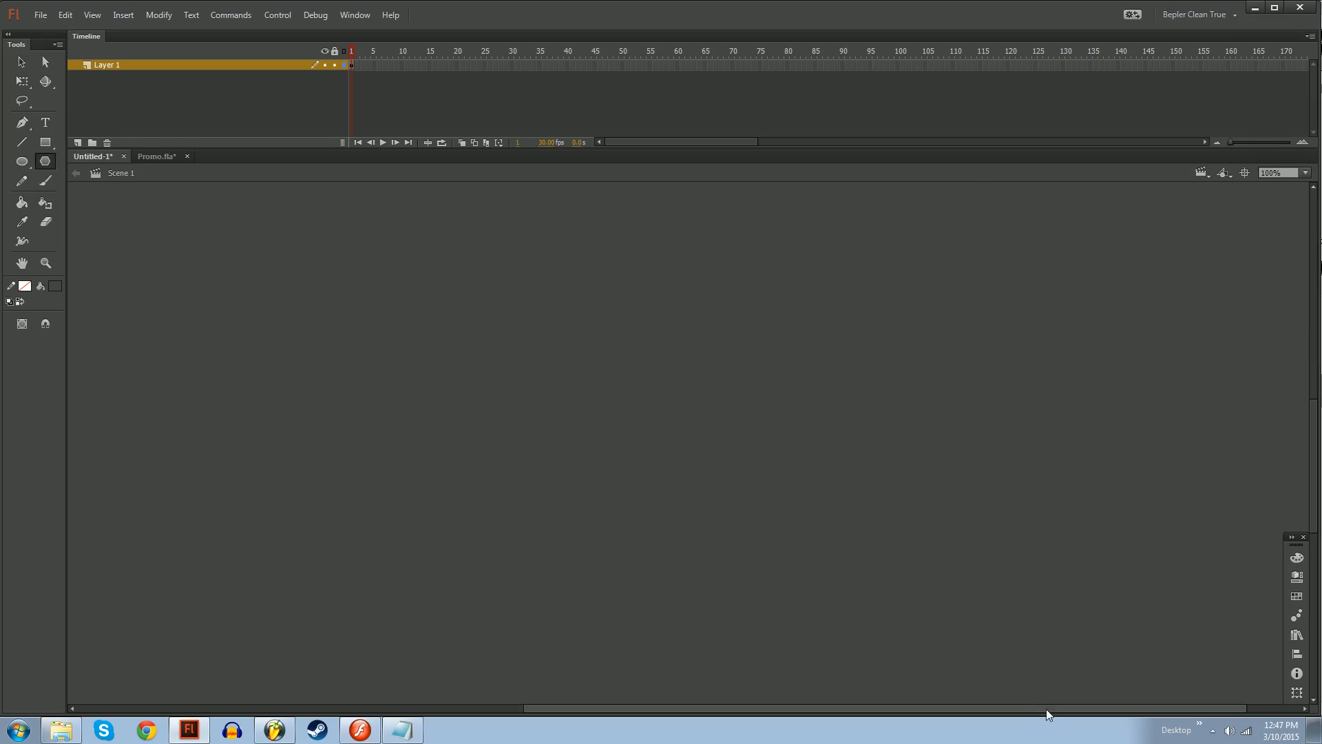
key(ctrl+z)
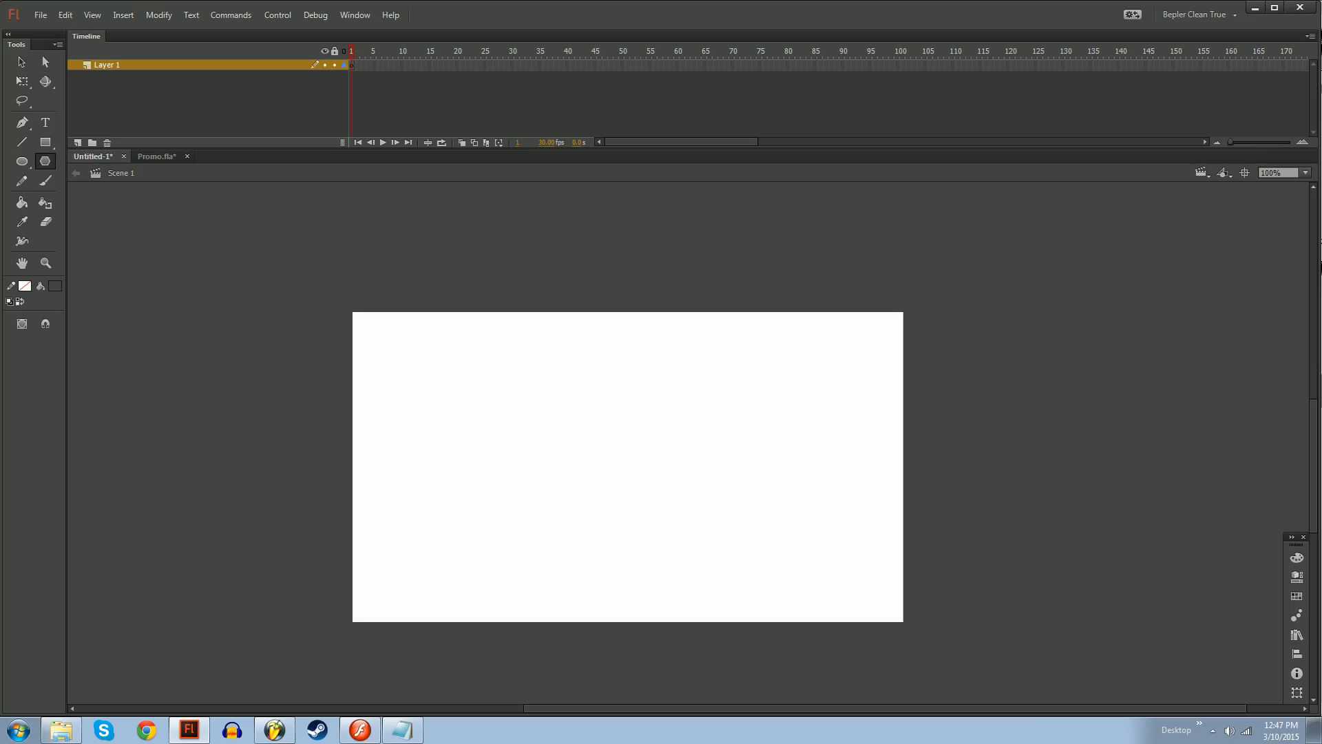
Choose a pink fill and draw a large pentagon over the stage with the PolyStar tool
click(57, 286)
click(138, 353)
drag(525, 397, 745, 547)
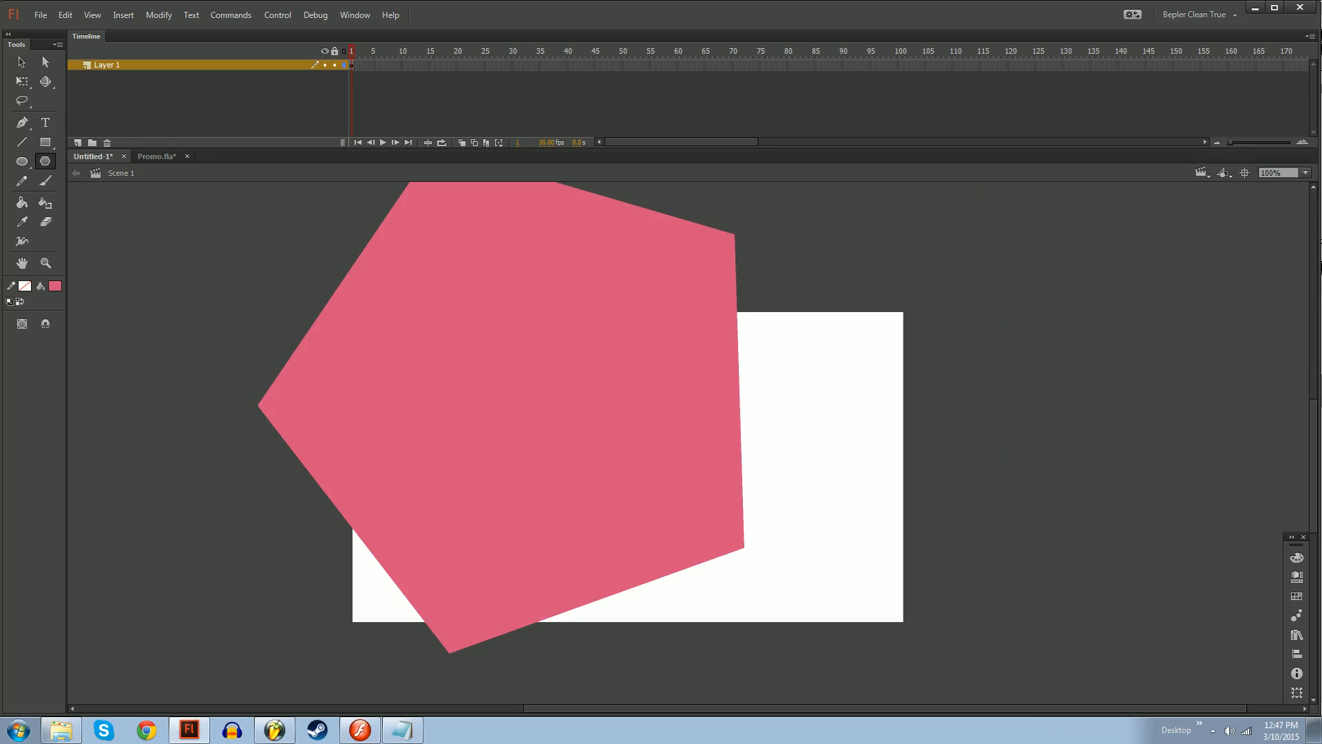
Move the large pentagon down toward the middle of the stage and scale it down
key(v)
drag(586, 413, 686, 504)
key(q)
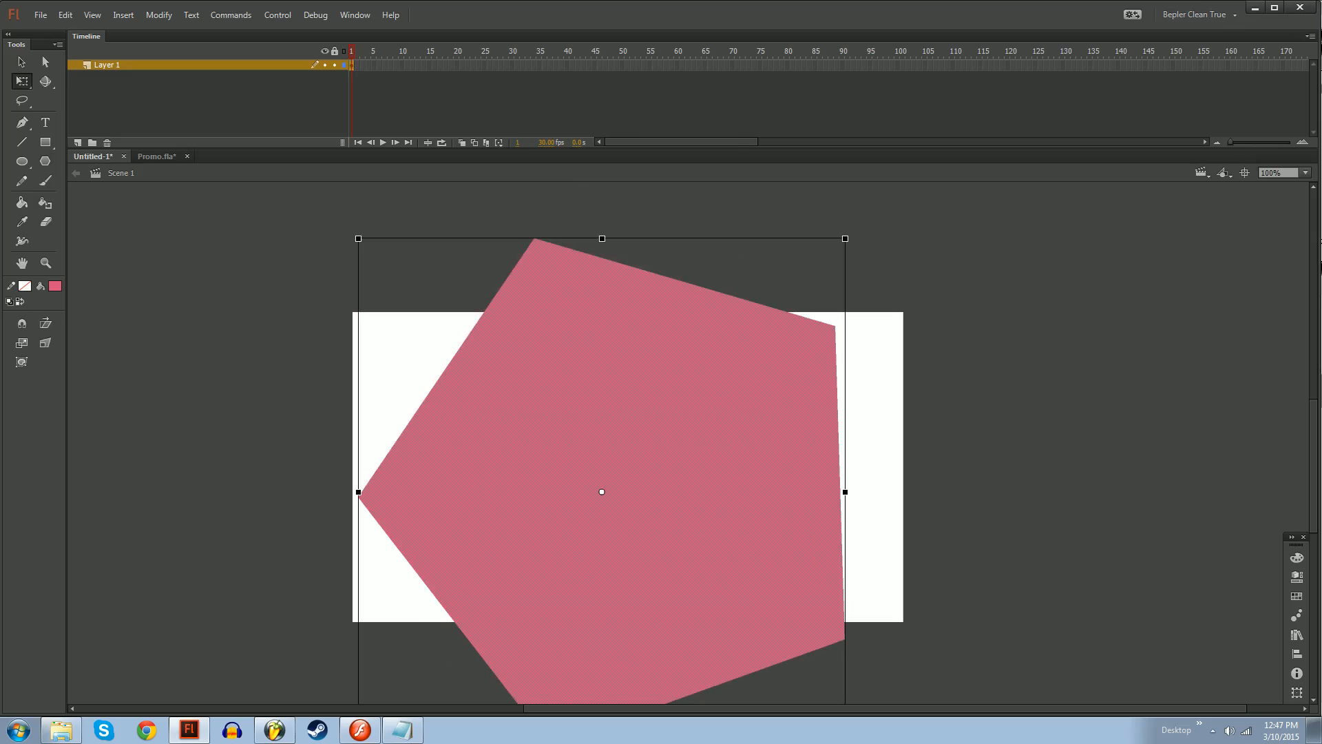
drag(846, 238, 740, 447)
Draw a straight line beside the pentagon and a curved white brush stroke across its upper-right corner
key(n)
key(b)
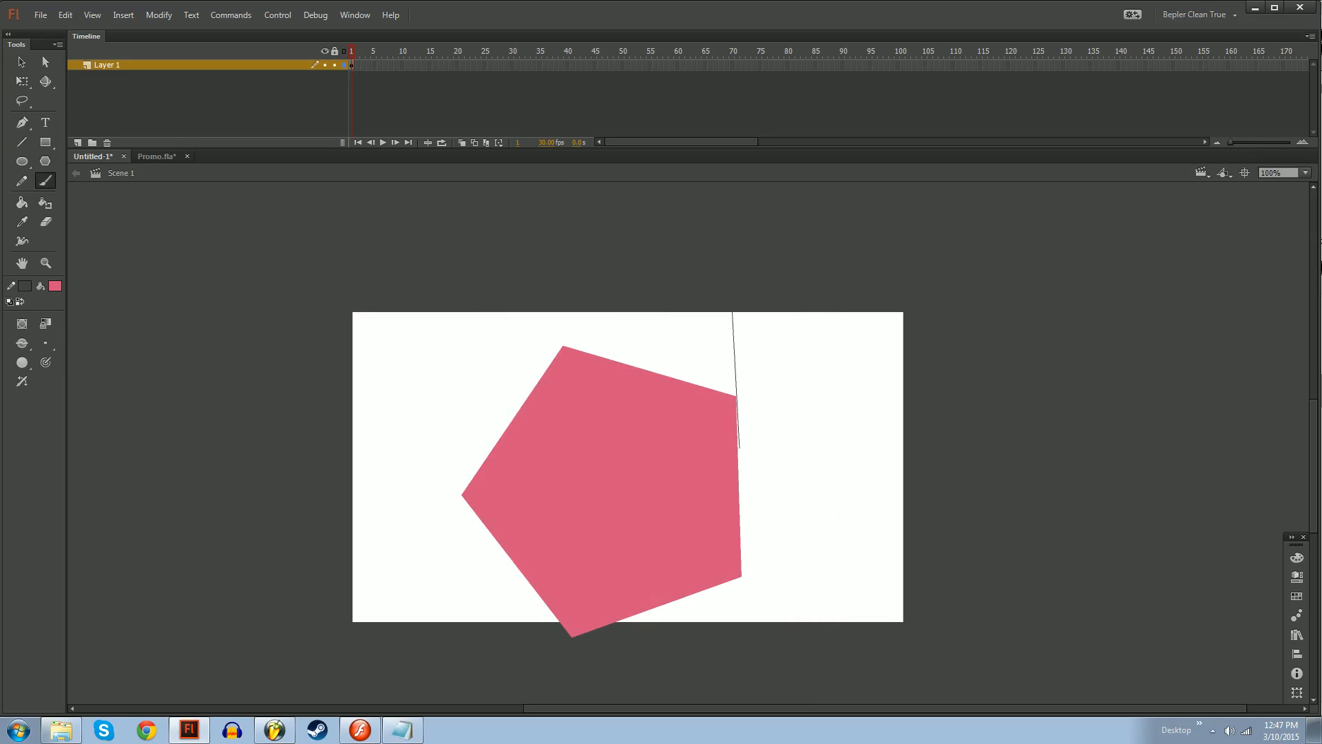
drag(687, 386, 728, 441)
key(v)
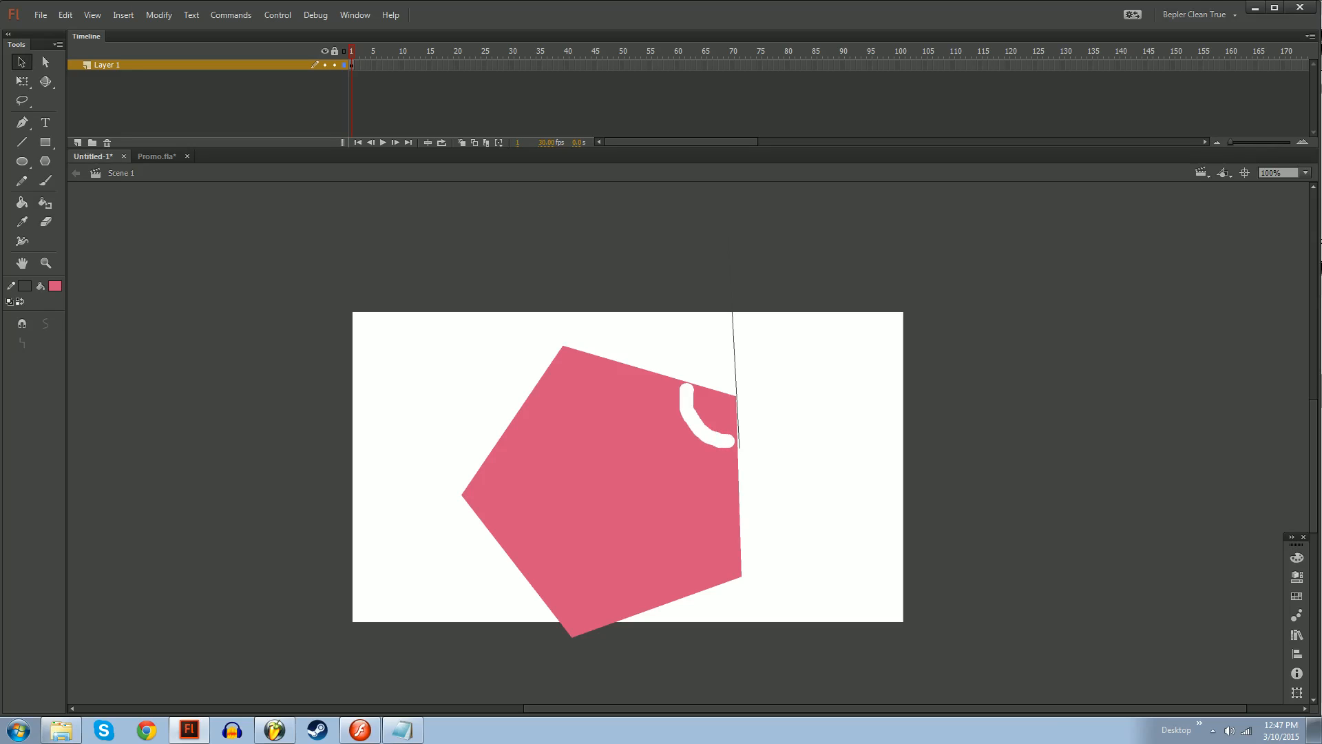
Delete all artwork from the stage
key(ctrl+a)
key(Delete)
drag(431, 512, 709, 455)
drag(843, 466, 503, 577)
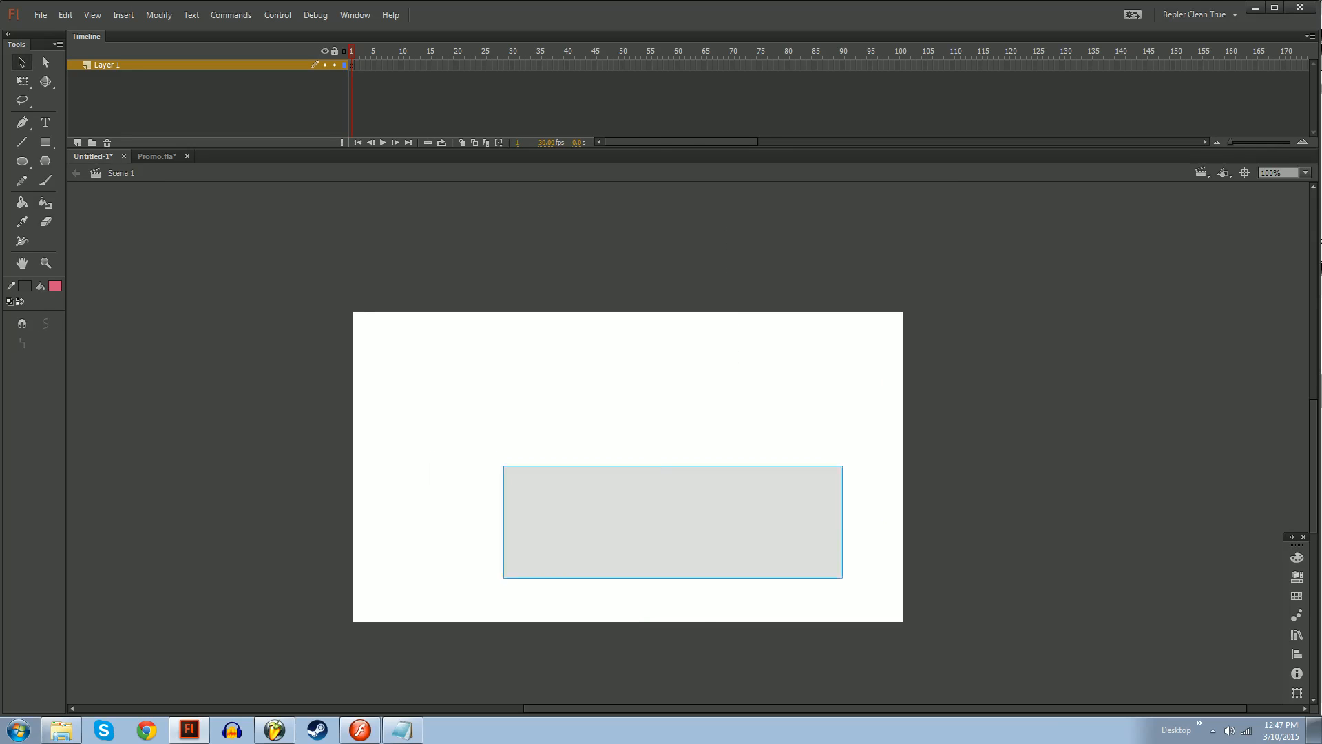
drag(889, 482, 556, 606)
drag(690, 511, 808, 453)
drag(1016, 396, 356, 584)
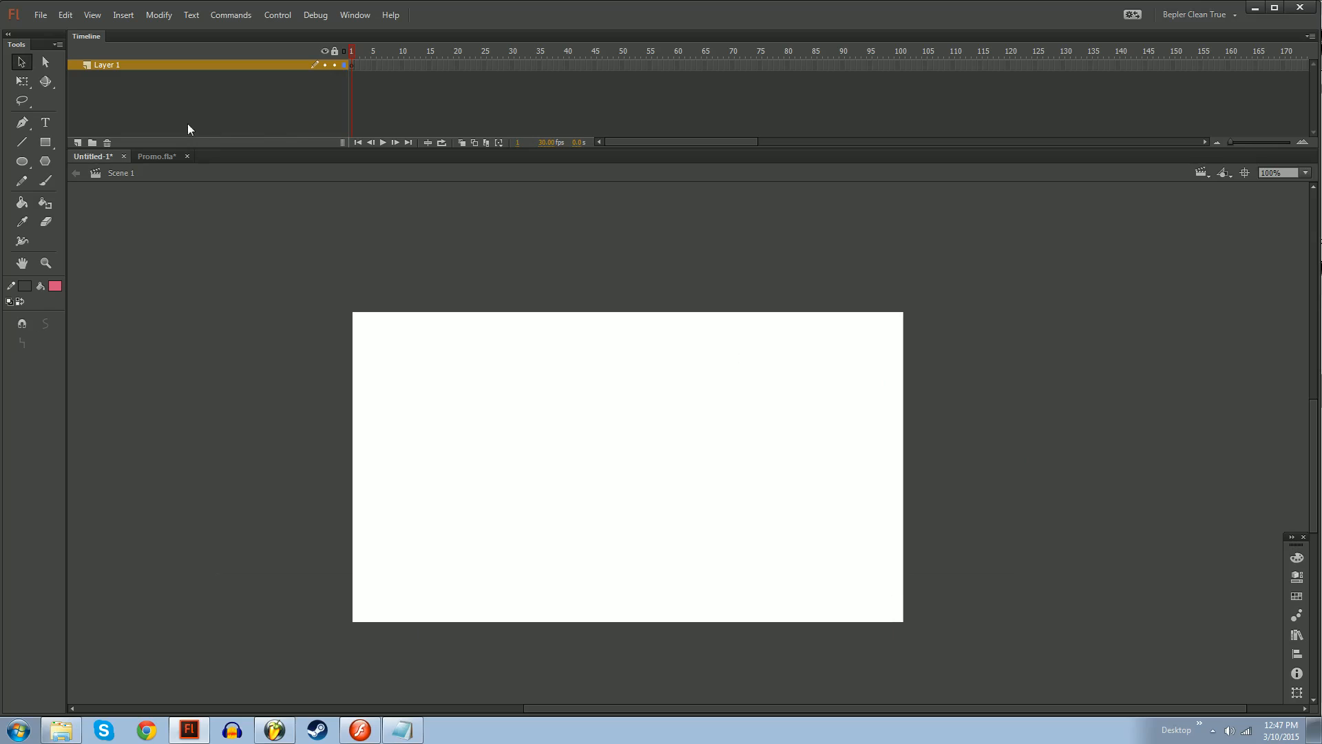
Add two new layers above Layer 1 in the timeline
click(77, 142)
drag(382, 300, 788, 487)
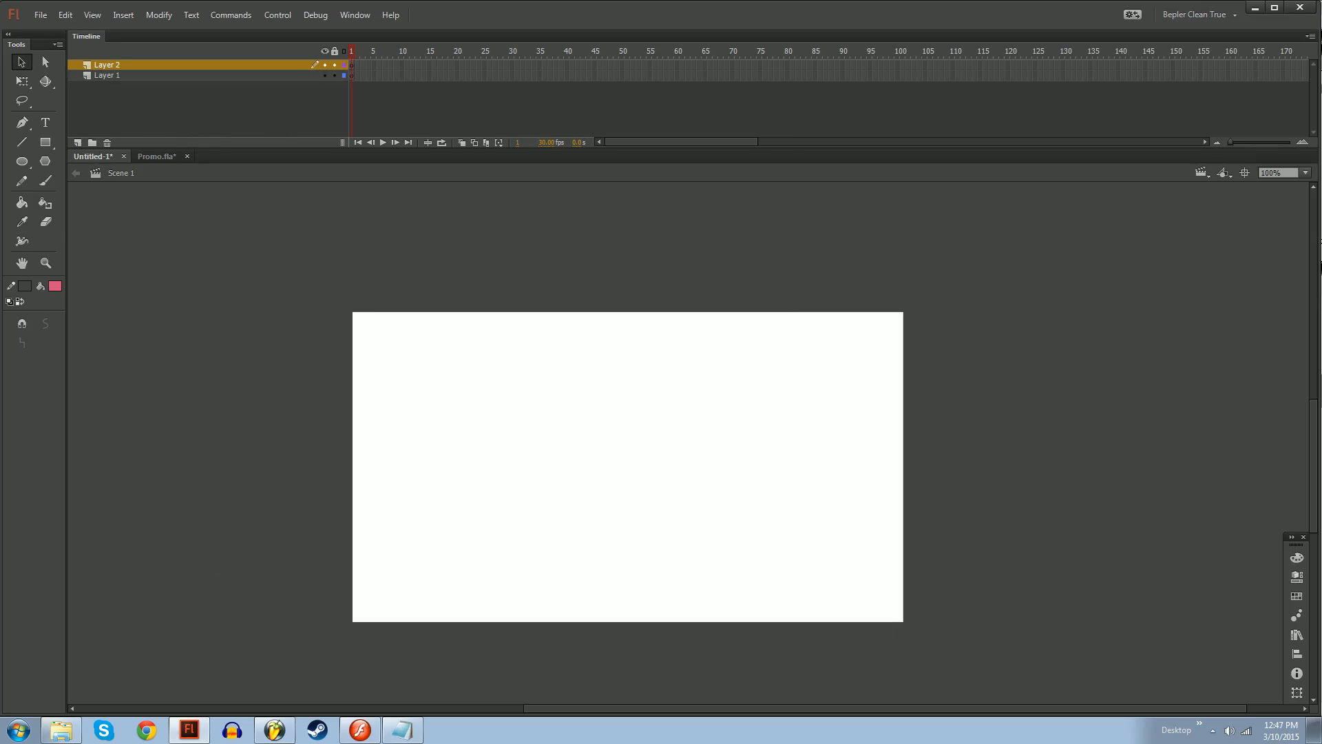
click(78, 143)
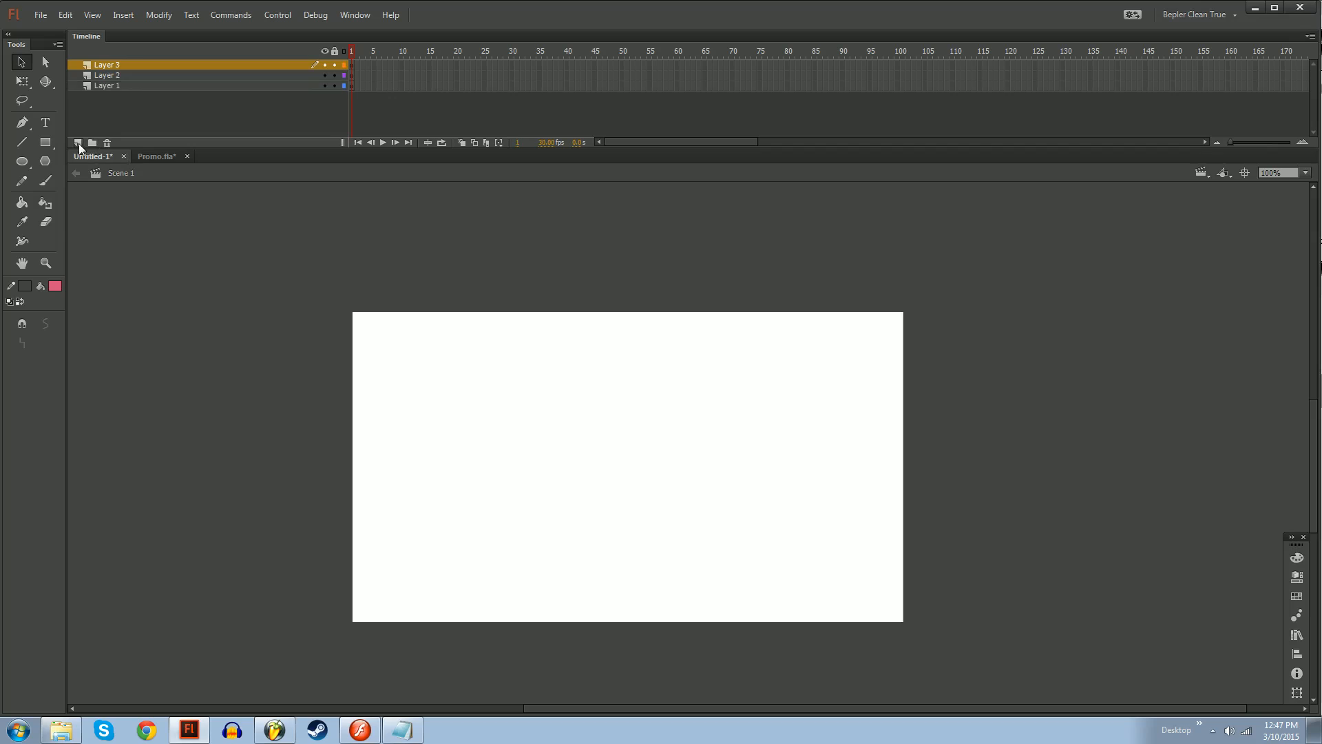
Switch to the Notepad outline and review its title line, "Better Understanding Tweens"
click(403, 731)
drag(758, 215, 635, 165)
click(837, 198)
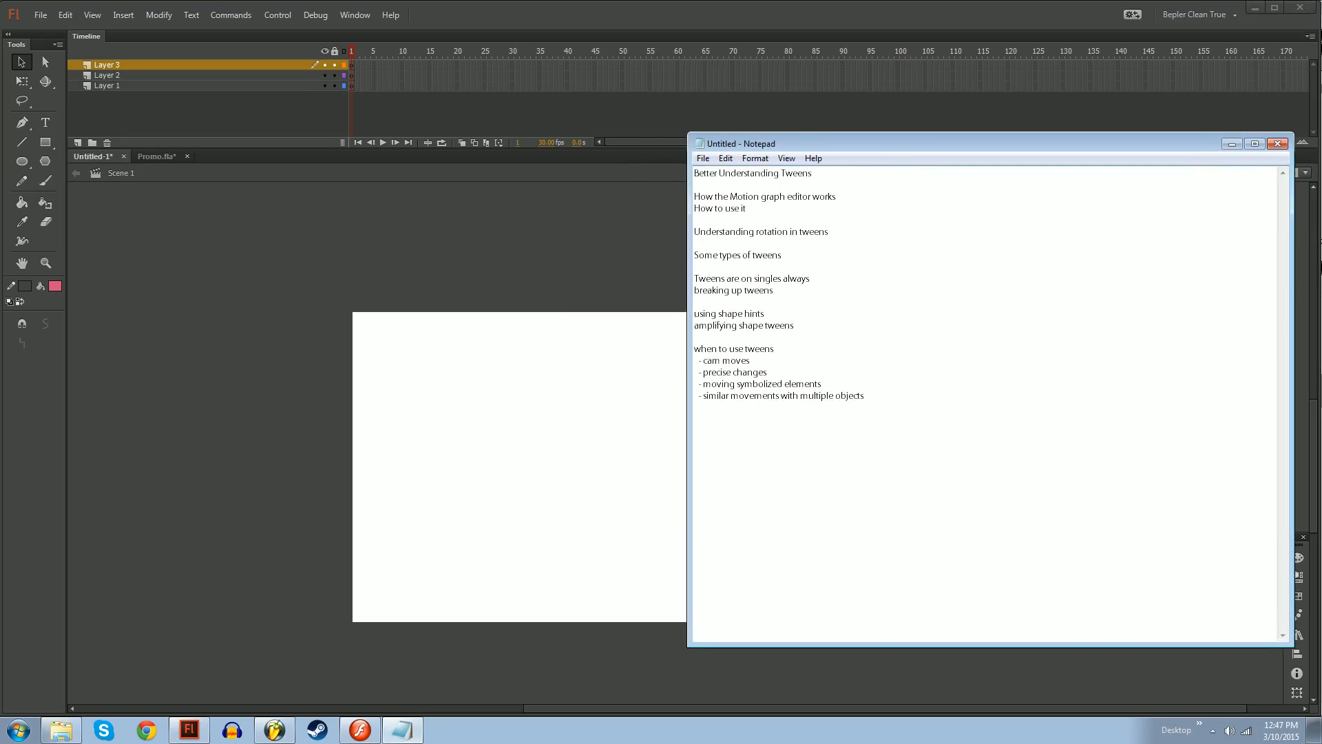
drag(814, 173, 693, 172)
click(823, 181)
drag(814, 174, 668, 171)
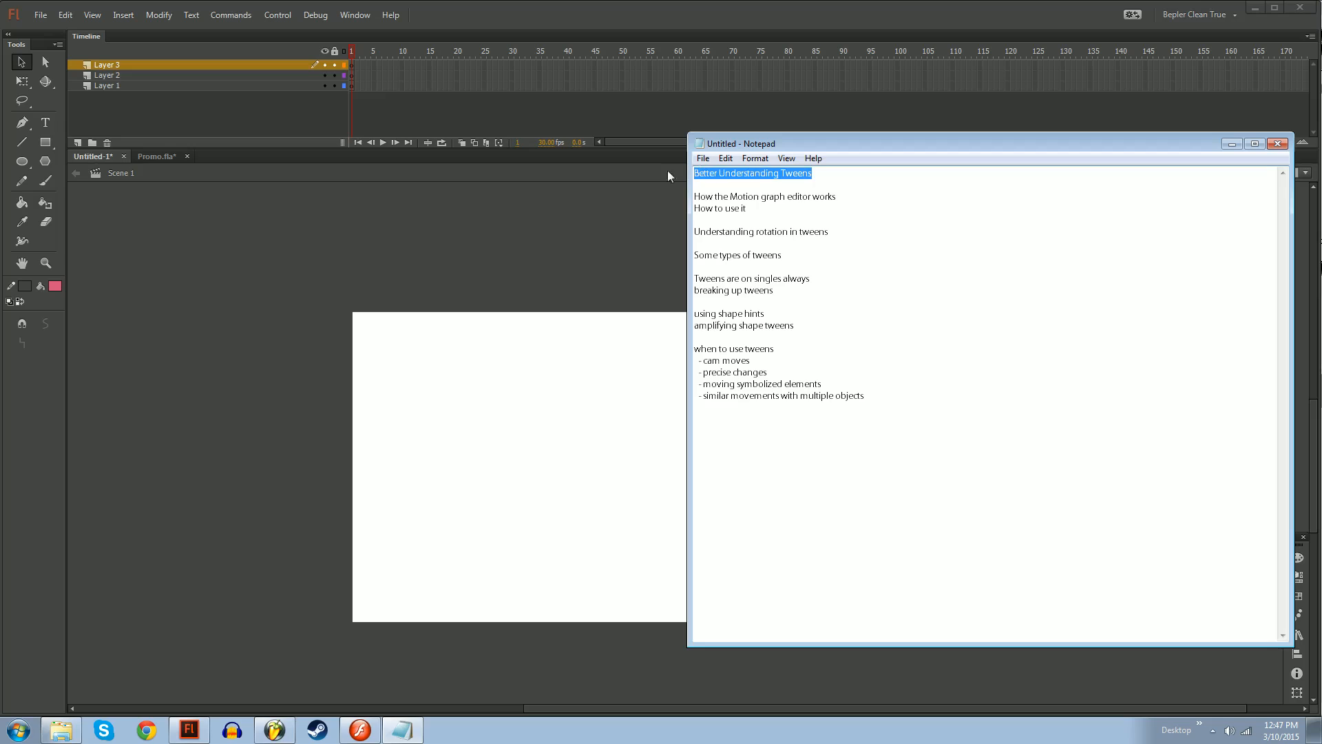
click(823, 180)
drag(814, 174, 696, 172)
click(823, 184)
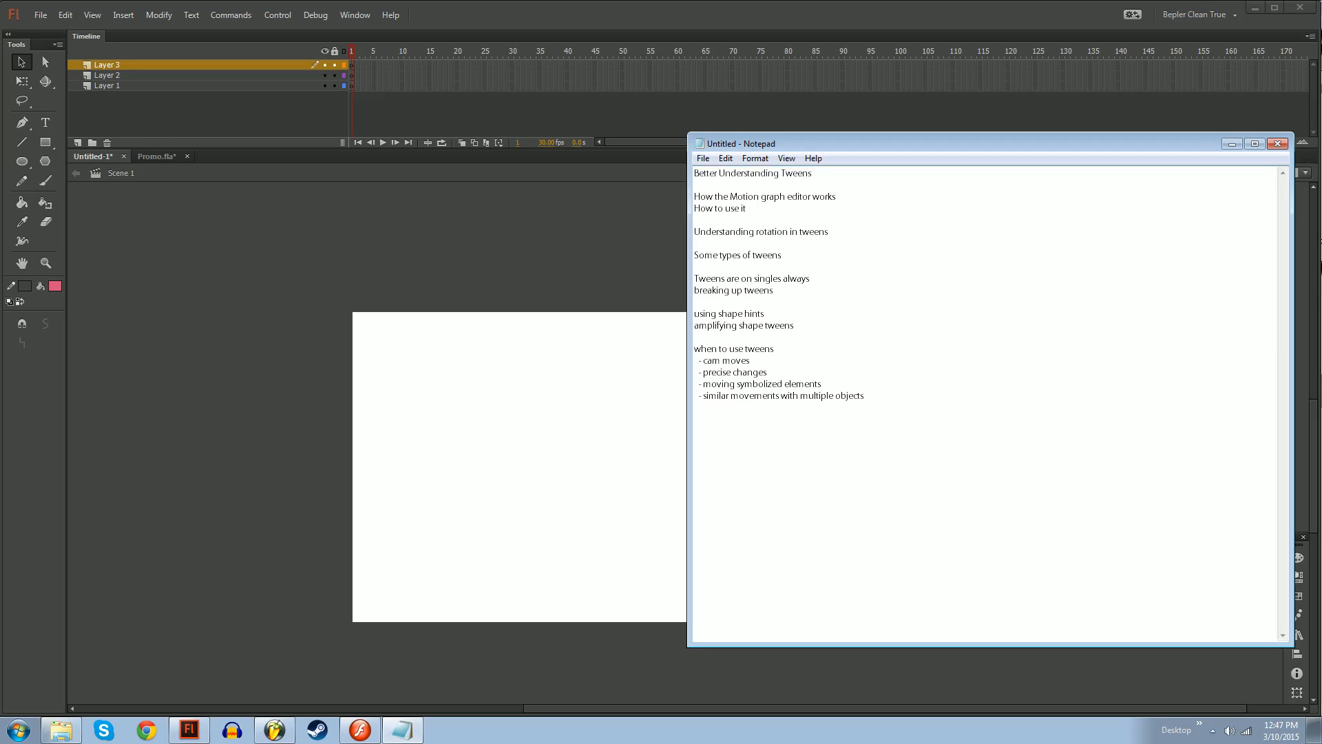
Go over the outline's topics, from how the Motion graph editor works down to when to use tweens
drag(814, 197, 693, 187)
click(829, 196)
drag(820, 196, 693, 187)
click(838, 197)
drag(837, 197, 694, 173)
click(700, 197)
click(786, 197)
click(803, 173)
drag(813, 173, 695, 173)
drag(836, 196, 695, 173)
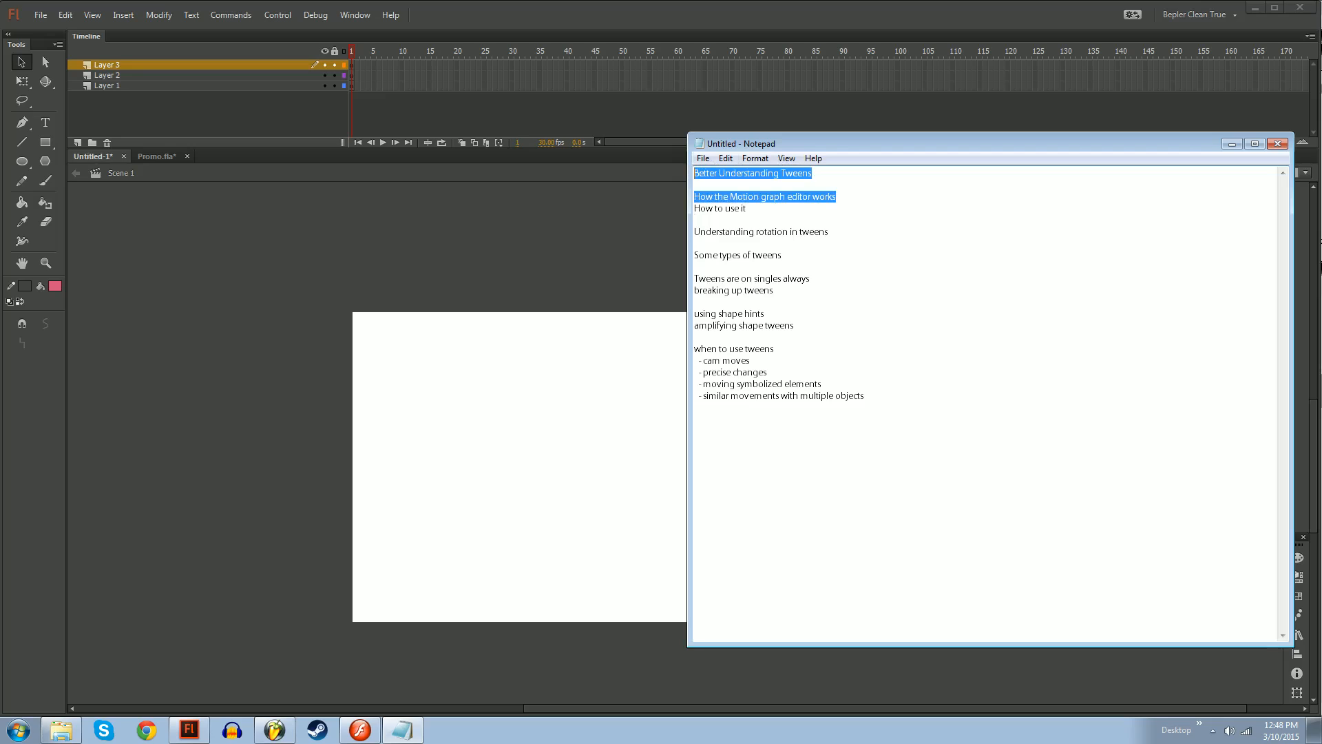
click(748, 208)
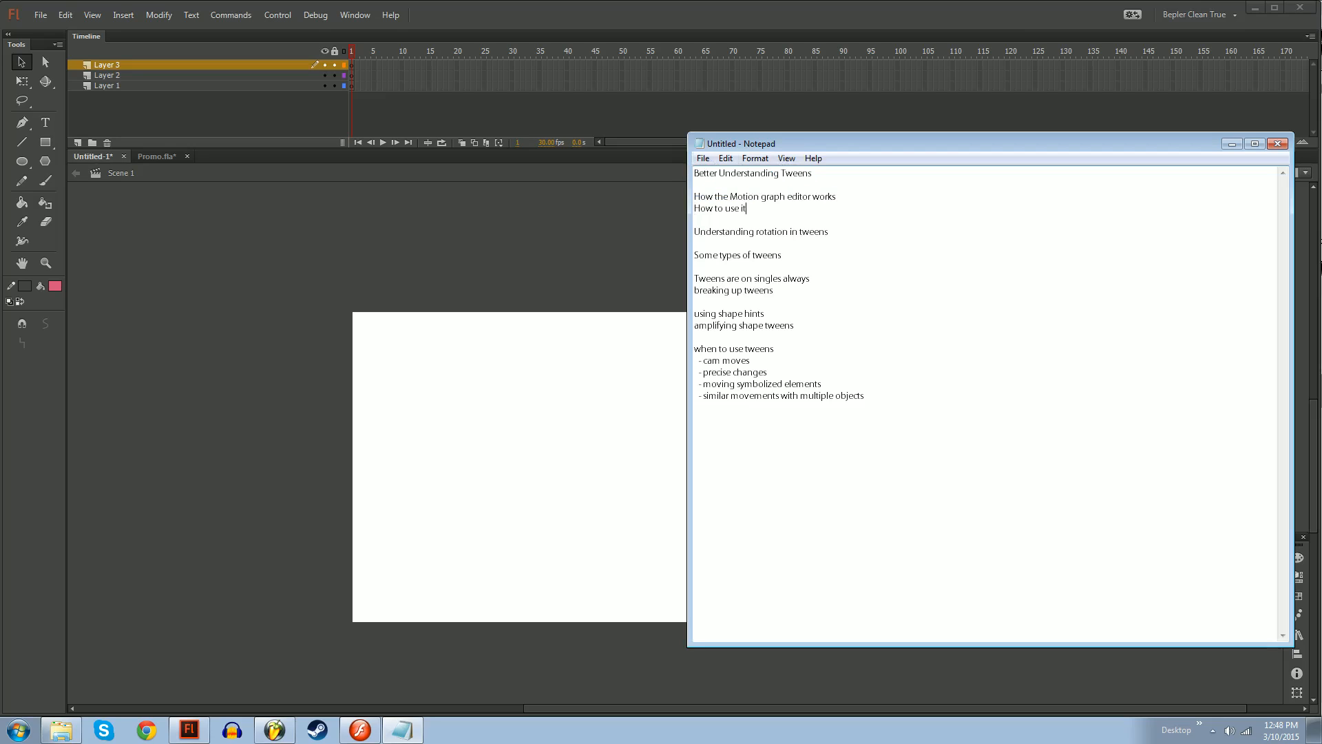
drag(711, 232, 788, 395)
click(788, 396)
Shrink the Notepad window to its first few lines and return to the Flash document
drag(959, 645, 925, 213)
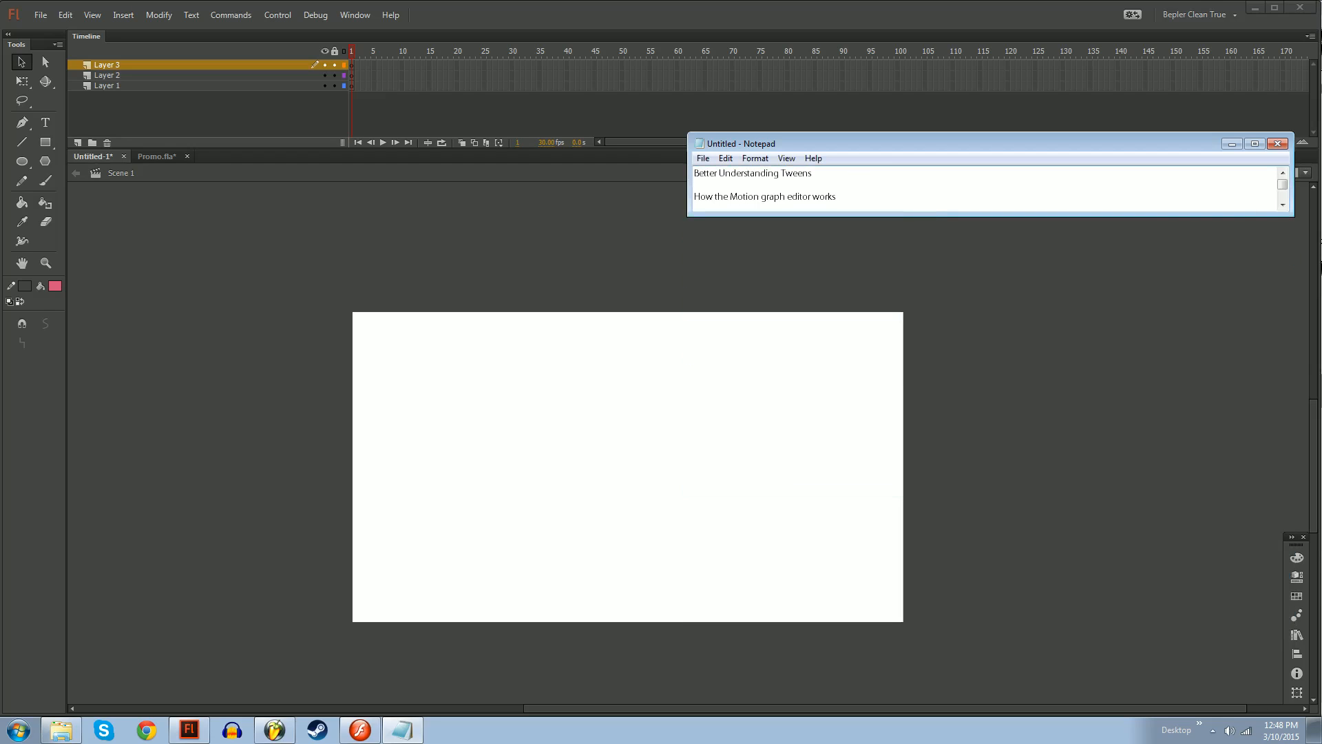
drag(706, 197, 804, 197)
click(805, 198)
drag(840, 271, 857, 299)
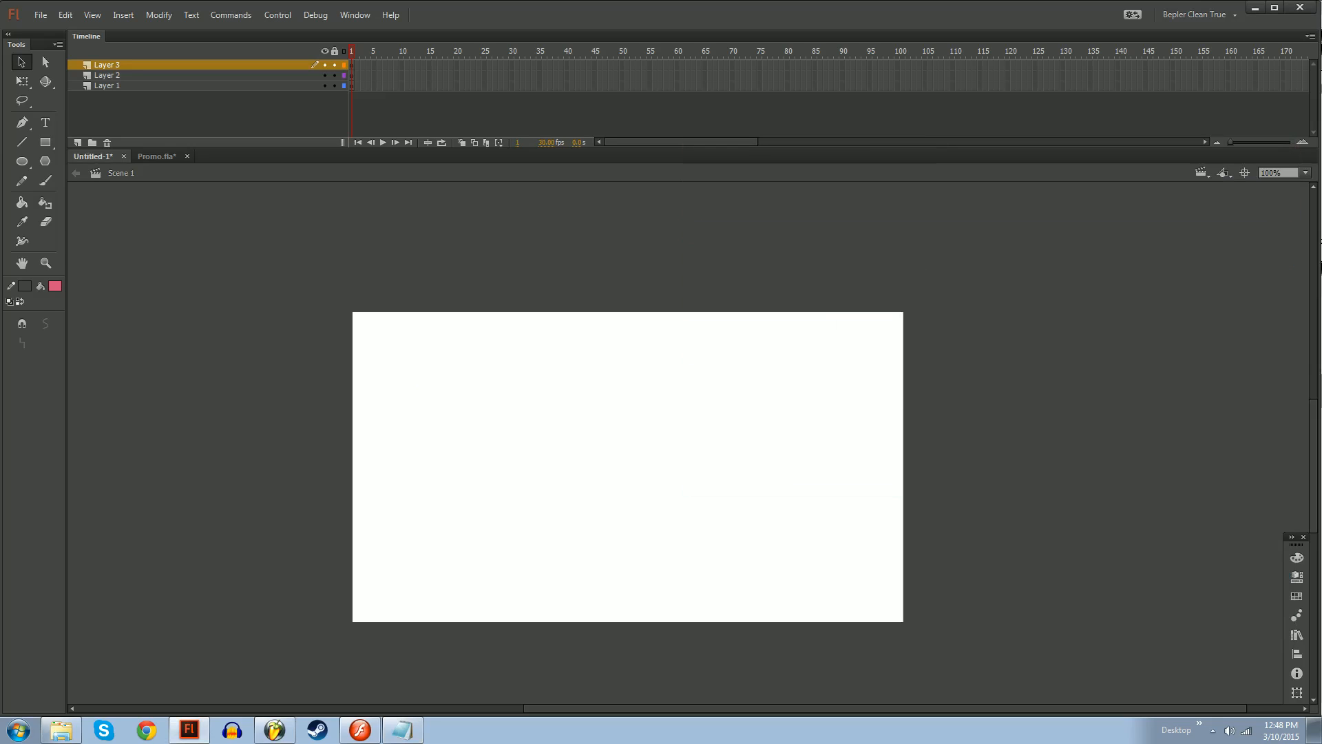
Set the stroke to none and draw a small pink pentagon near the stage's left side on Layer 3
click(24, 286)
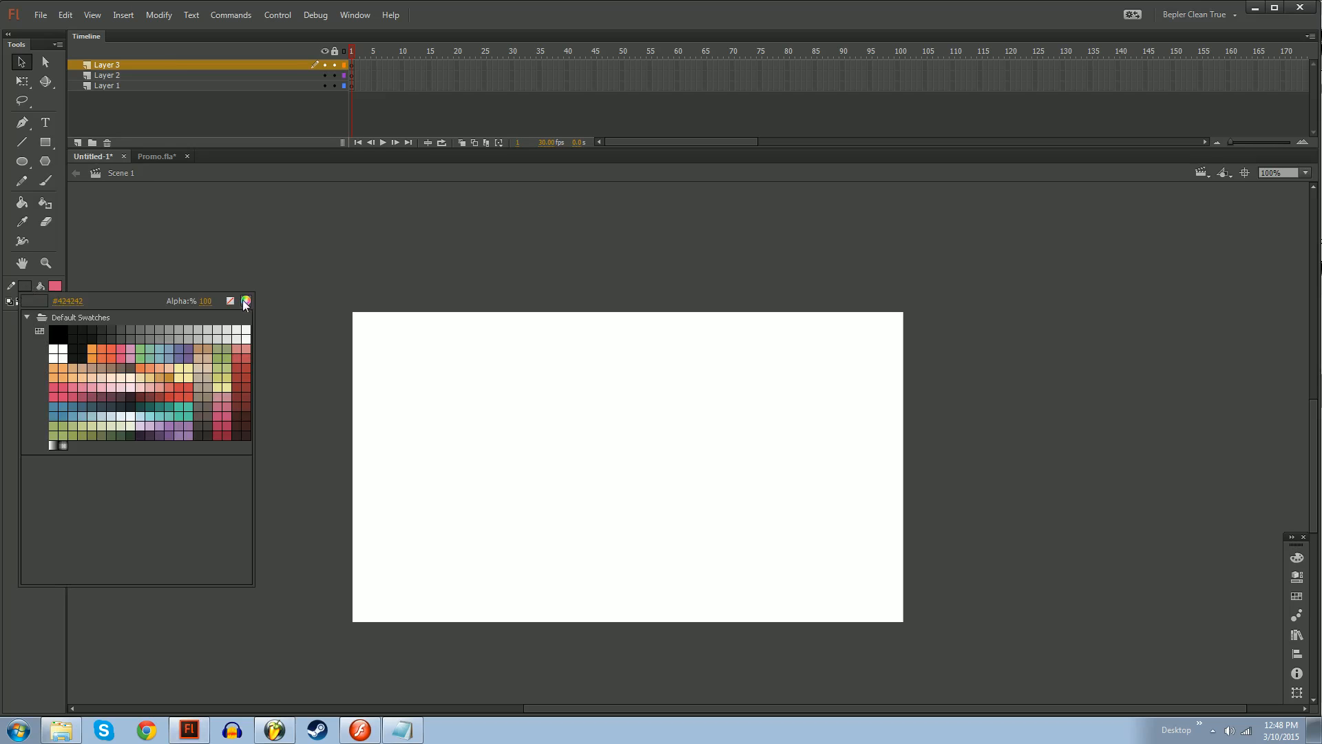
click(233, 301)
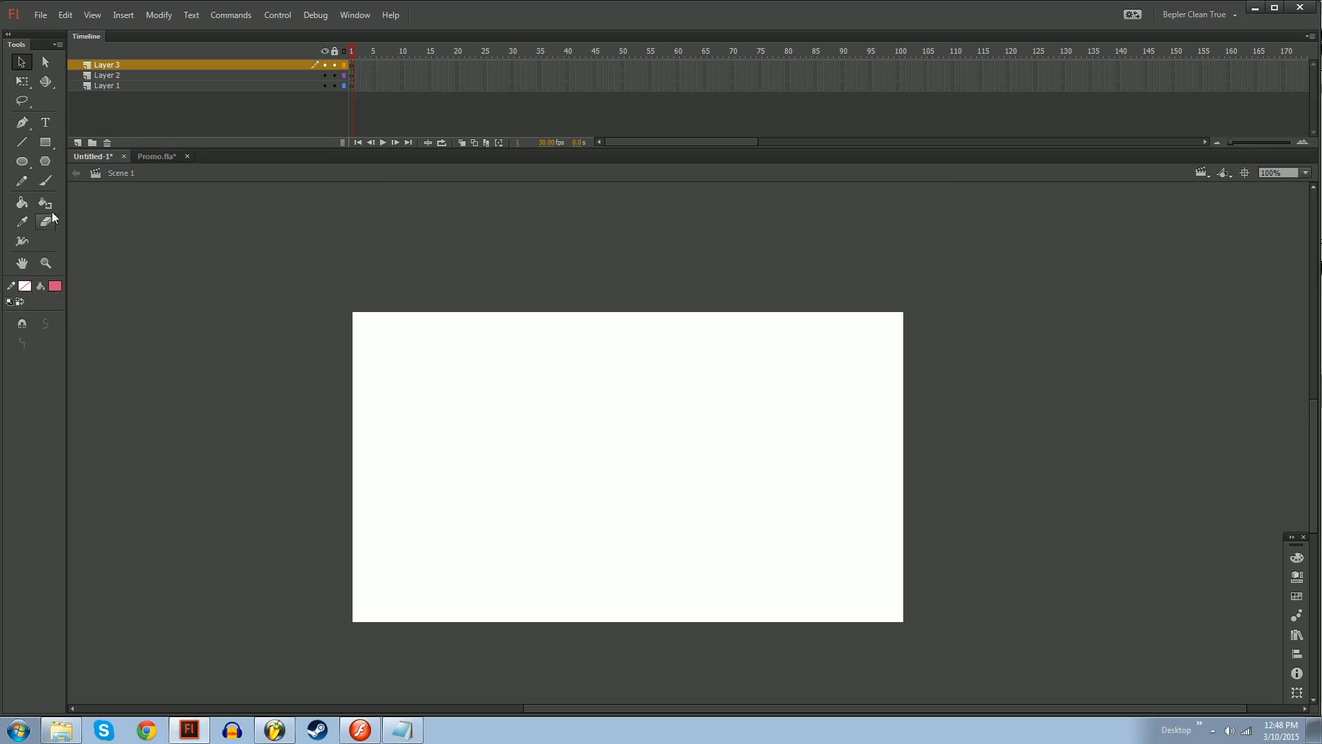
click(45, 161)
drag(407, 457, 454, 474)
Convert the small pentagon to a symbol and rotate it so a flat edge faces up
key(q)
key(ctrl+g)
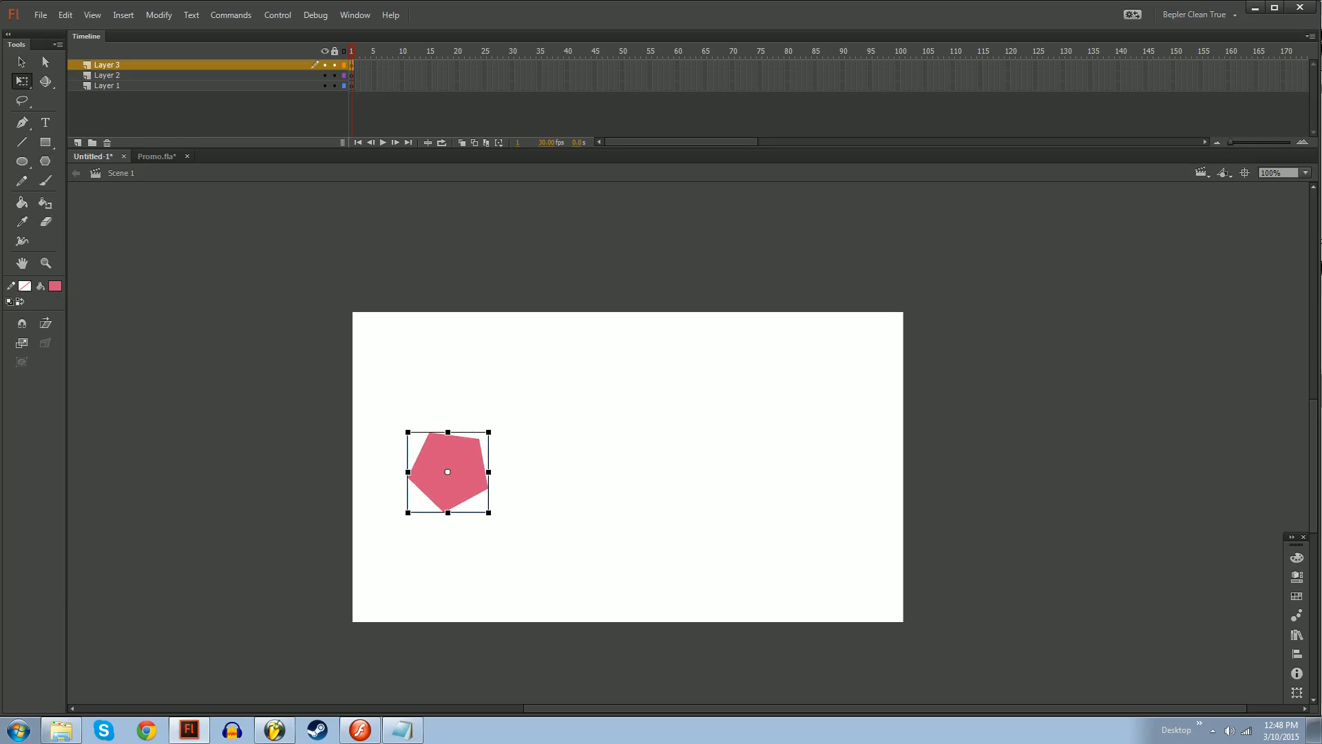
drag(491, 427, 508, 490)
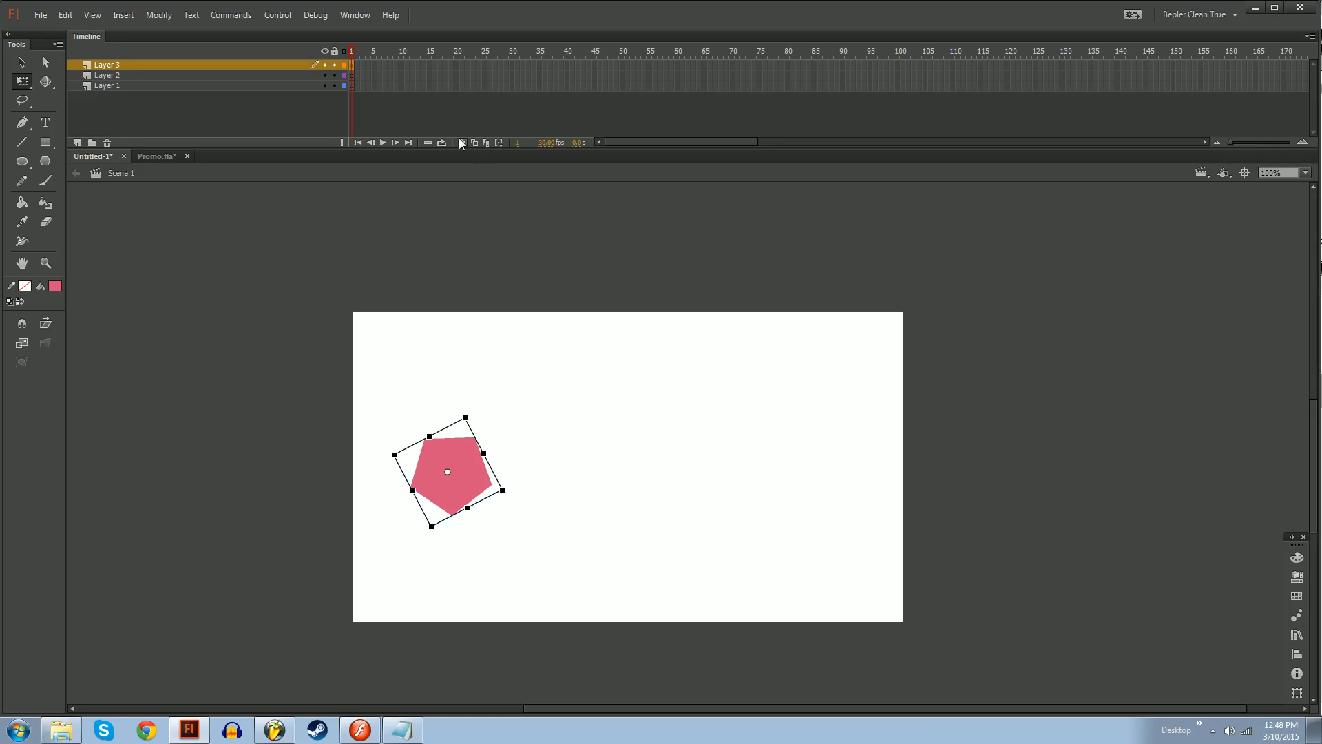
Break the rotated pentagon apart and convert it to a new symbol, placed slightly further up and left on the stage
key(ctrl+b)
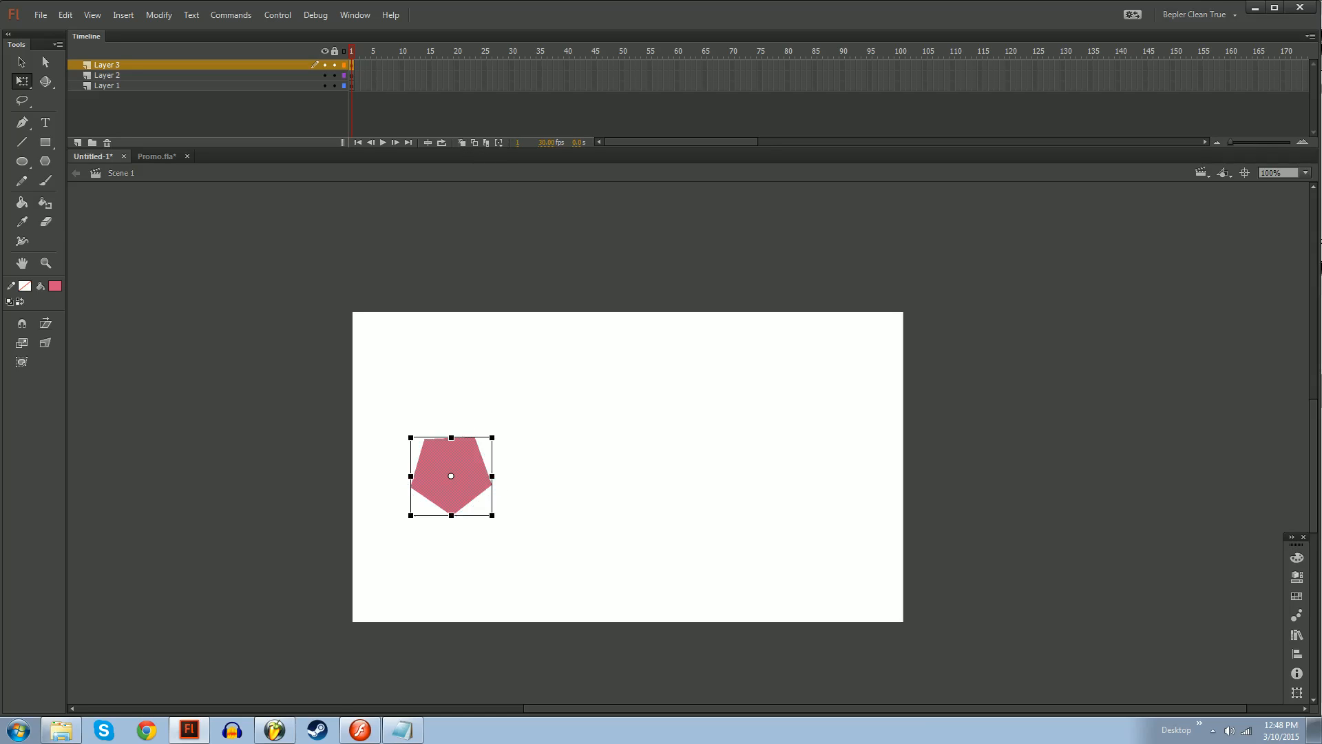
key(ctrl+g)
drag(456, 470, 437, 458)
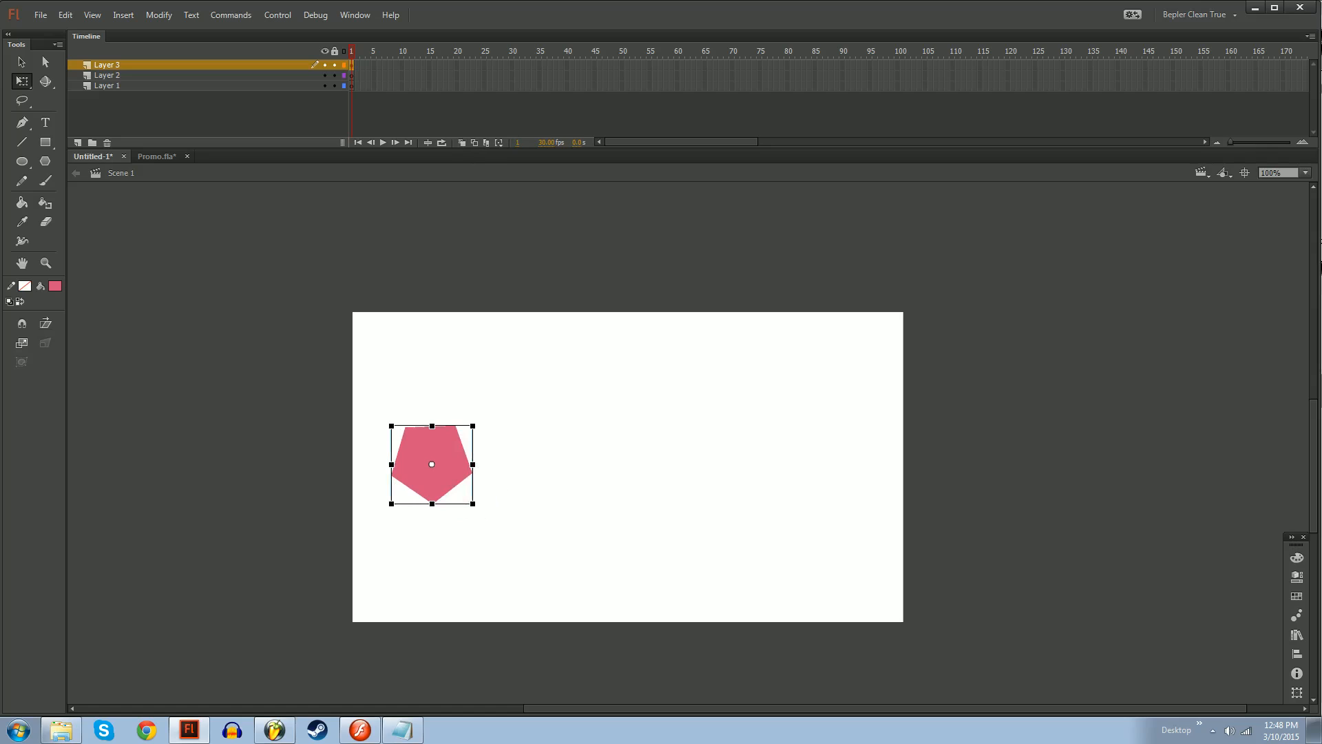
Delete Layer 2 and Layer 1, keeping only Layer 3
click(262, 76)
shift+click(242, 85)
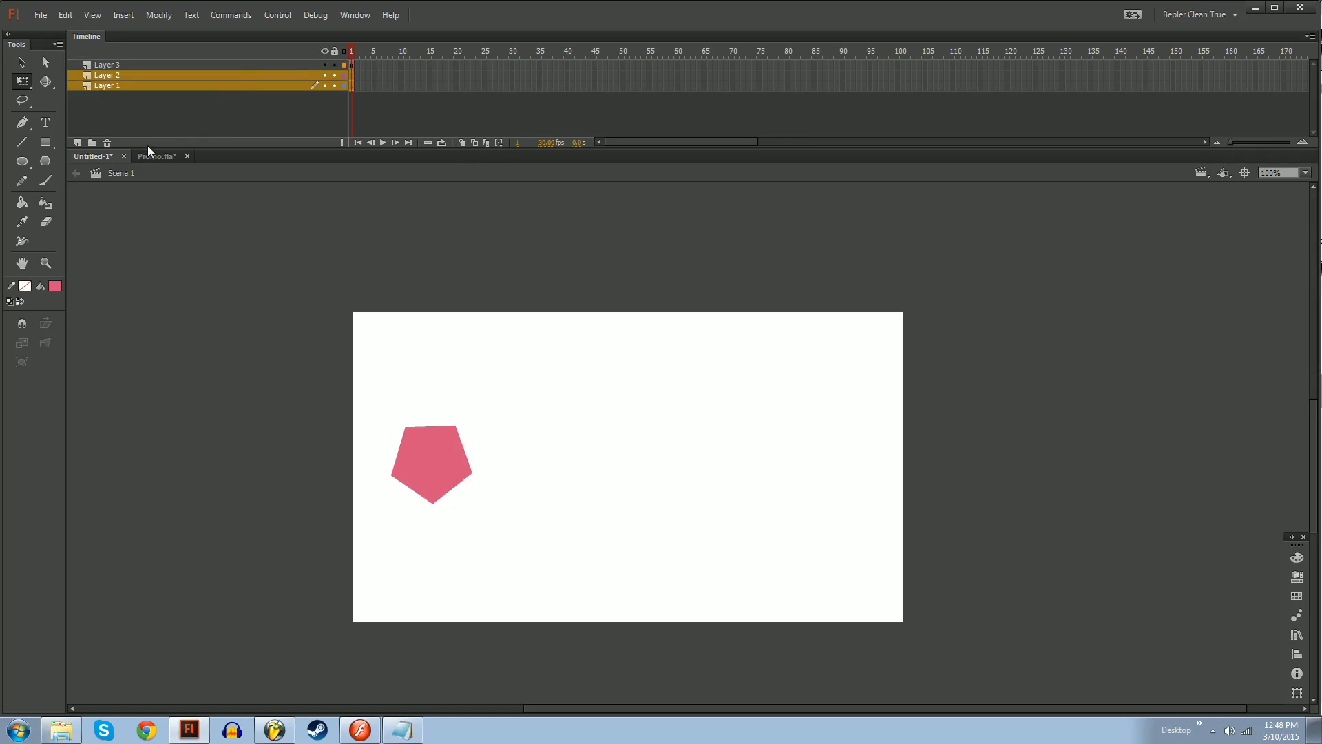
click(107, 143)
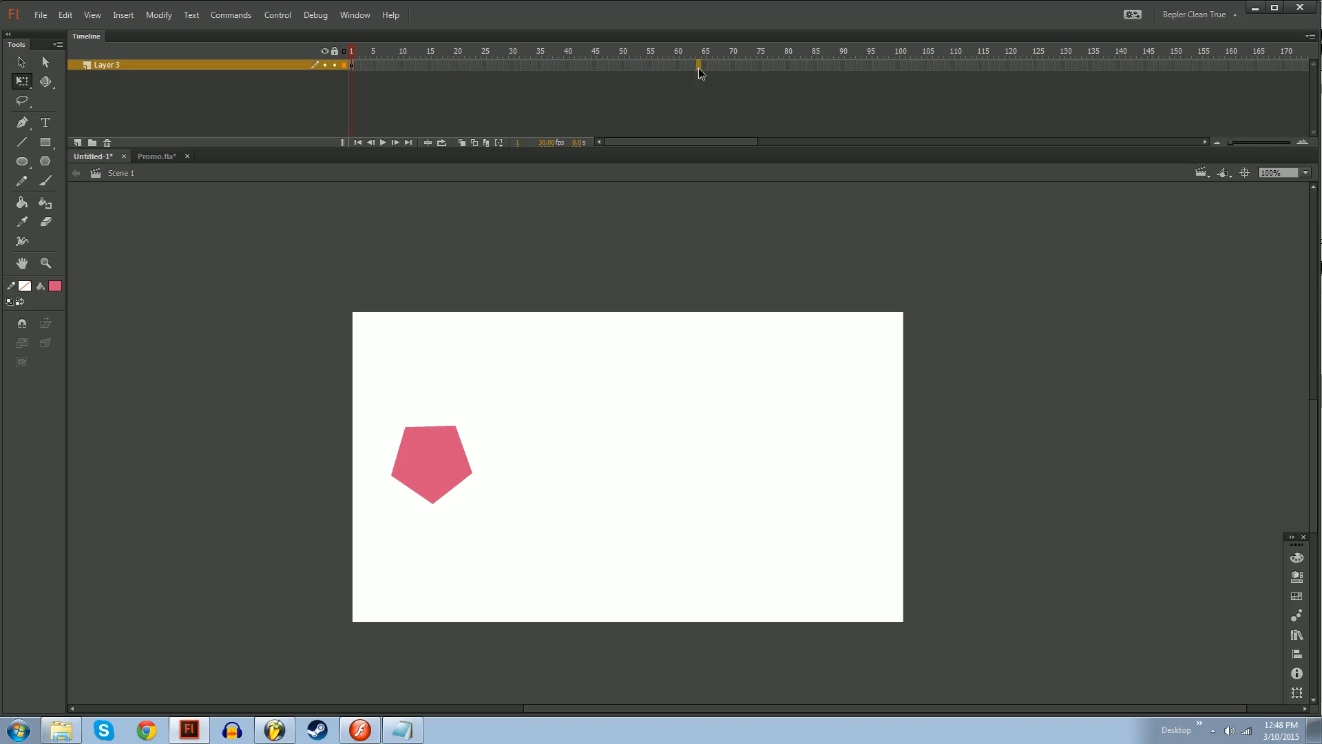
Animate the pentagon moving horizontally to the stage's right side with a classic tween from frame 1 to frame 64, and scrub through it
key(F6)
drag(432, 464, 820, 463)
right_click(518, 64)
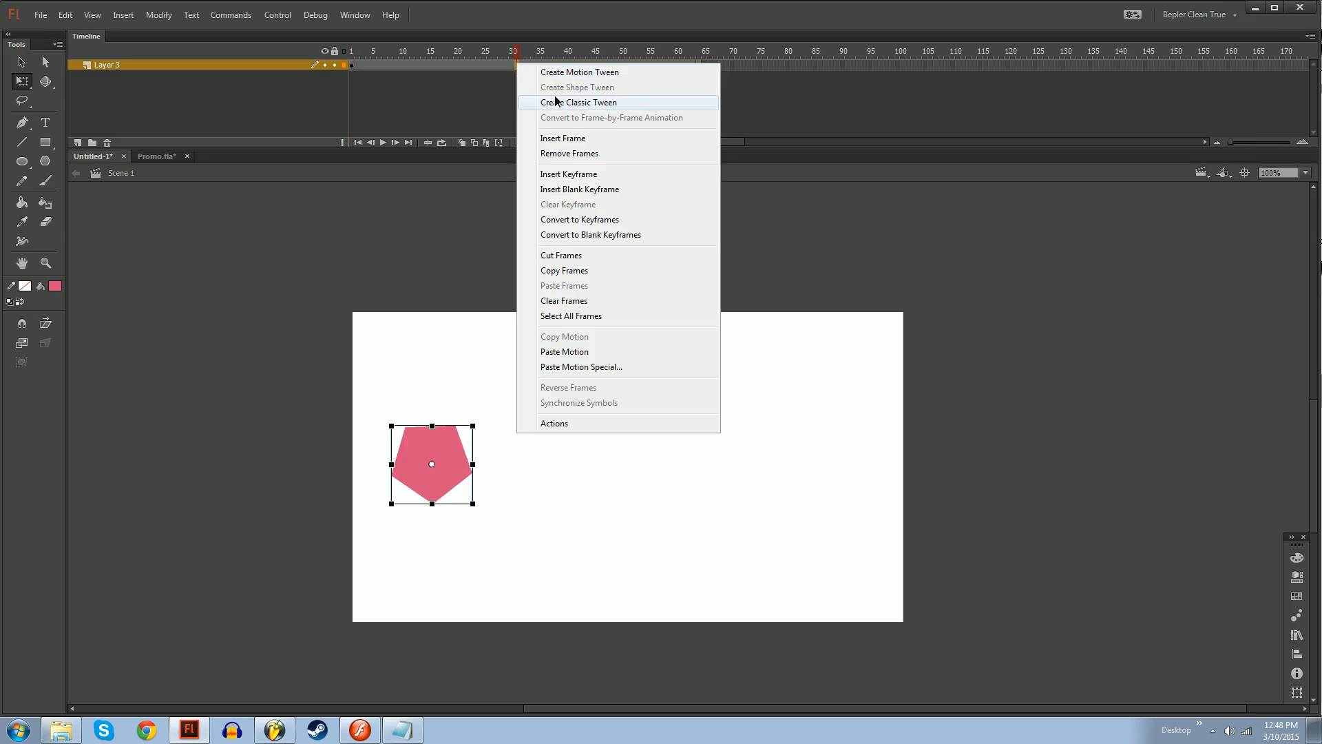
click(578, 102)
drag(490, 54, 384, 69)
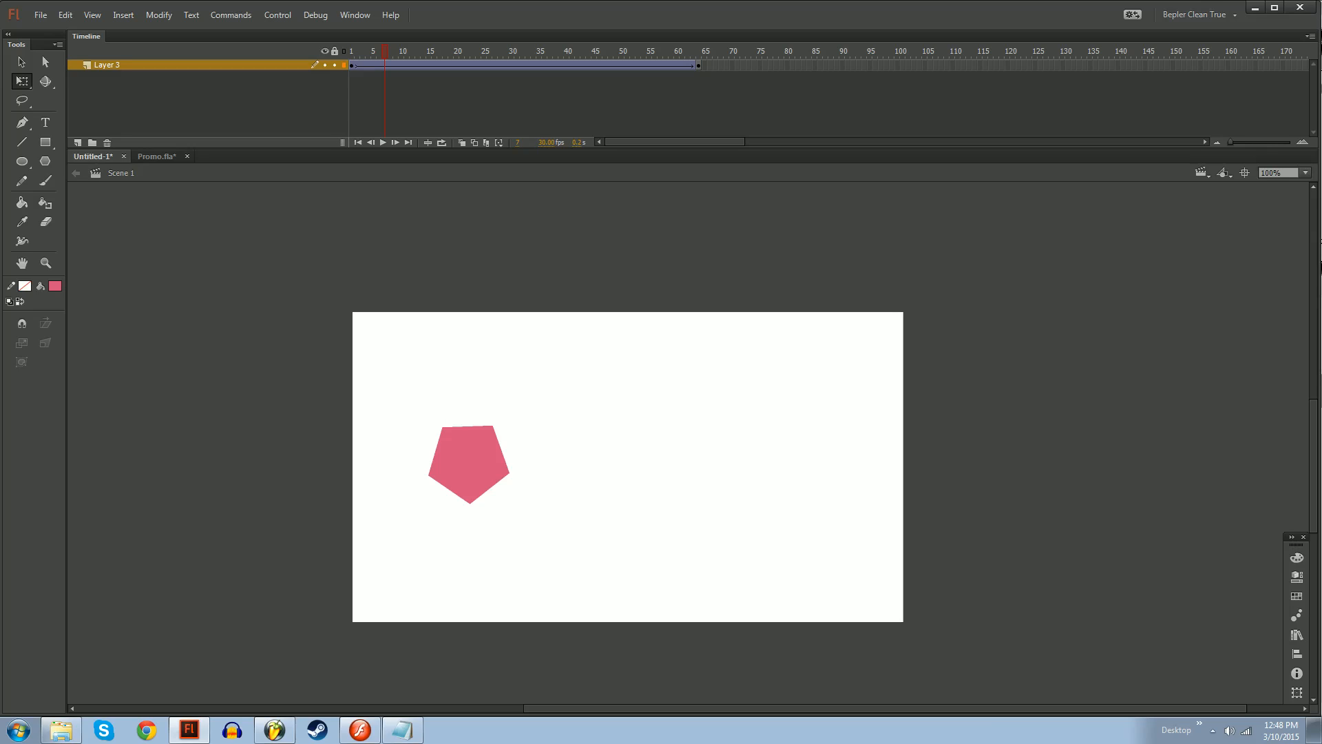
drag(374, 42, 330, 52)
Delete the unused Symbol 1 from the document's library and select Symbol 2
click(1297, 634)
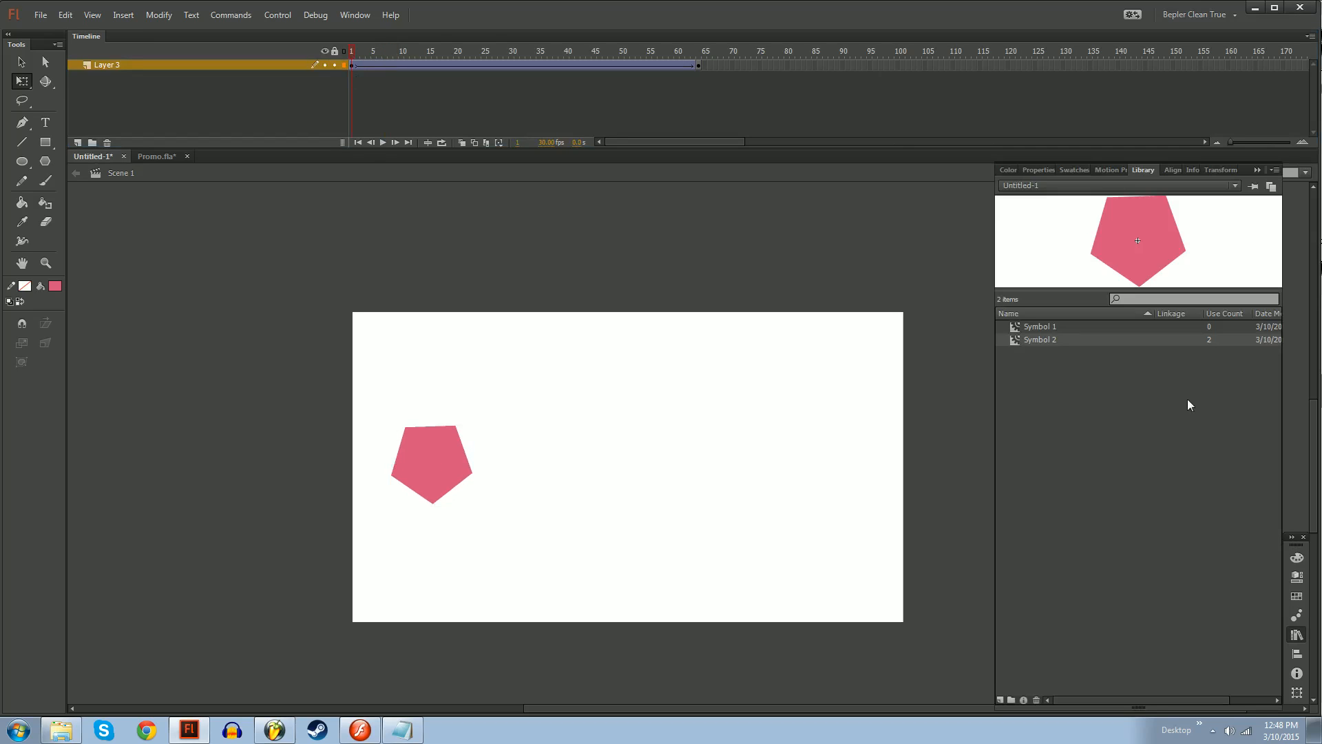
click(1053, 329)
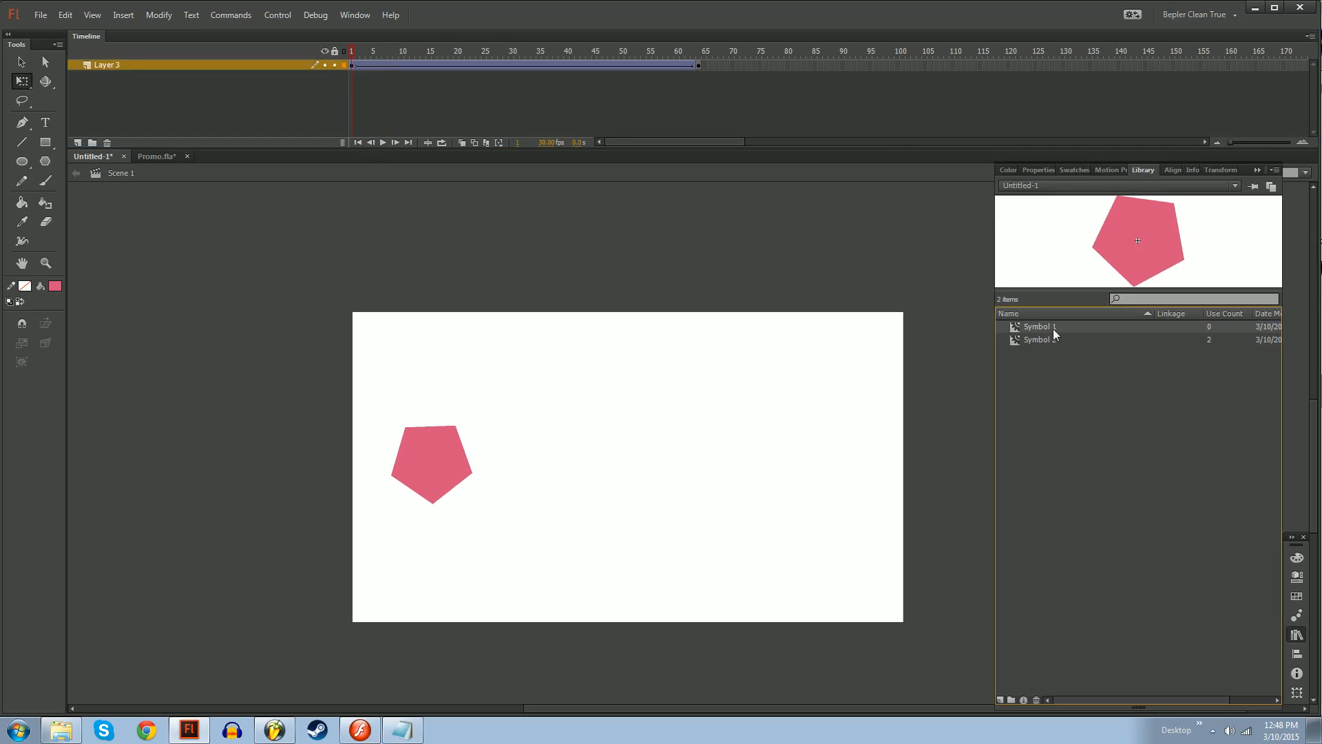
click(1037, 700)
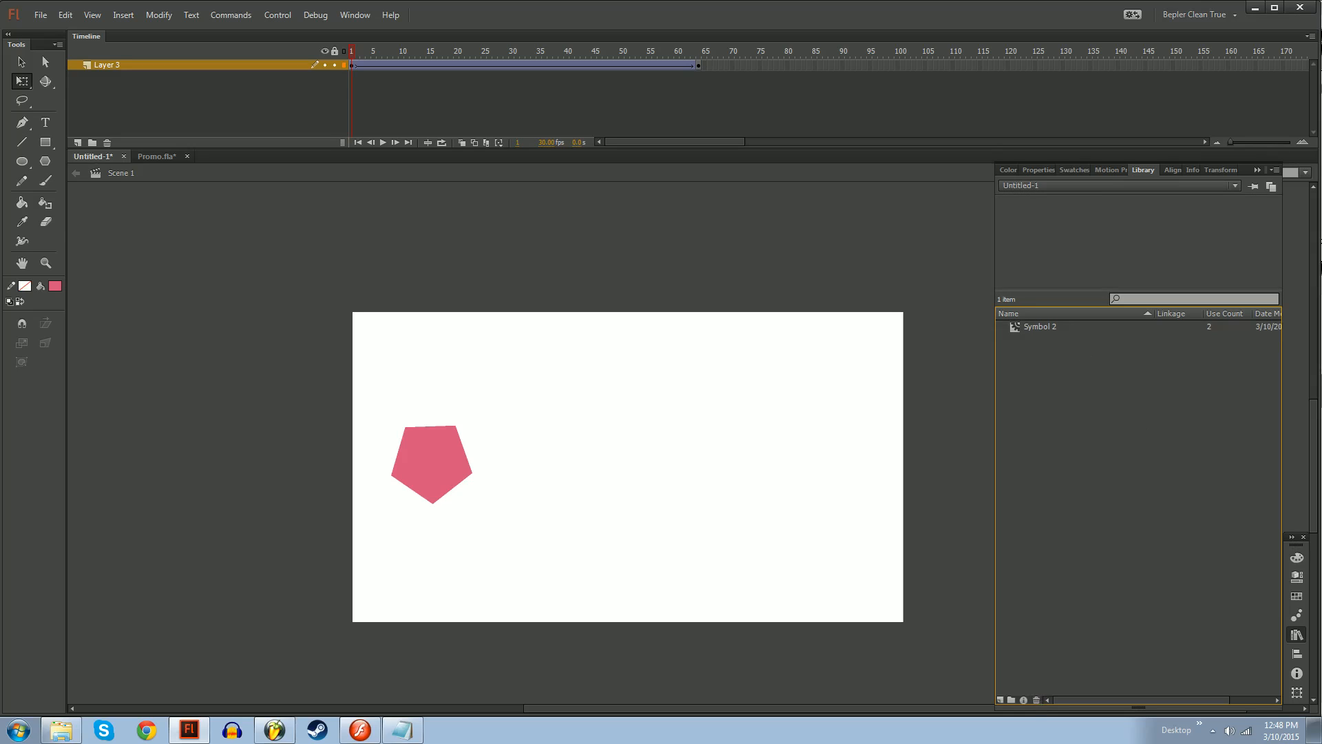
click(1056, 329)
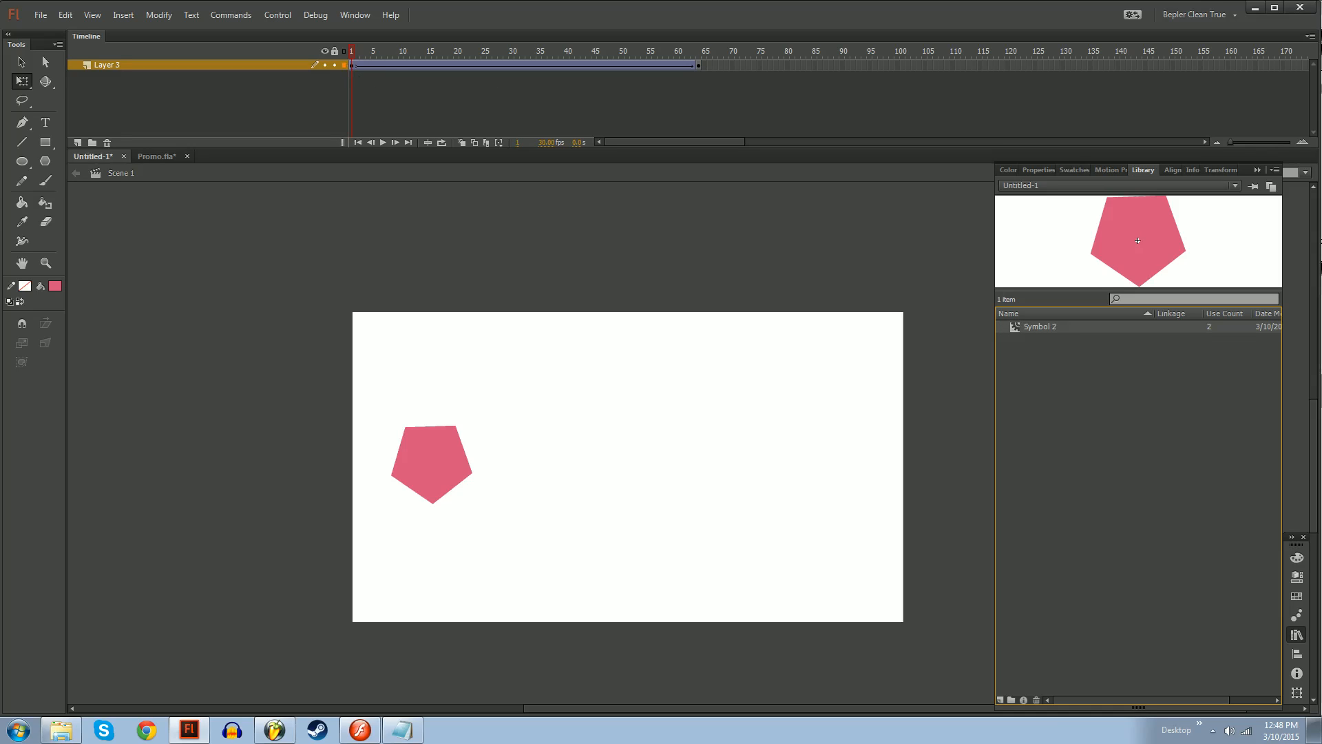
drag(353, 55, 346, 87)
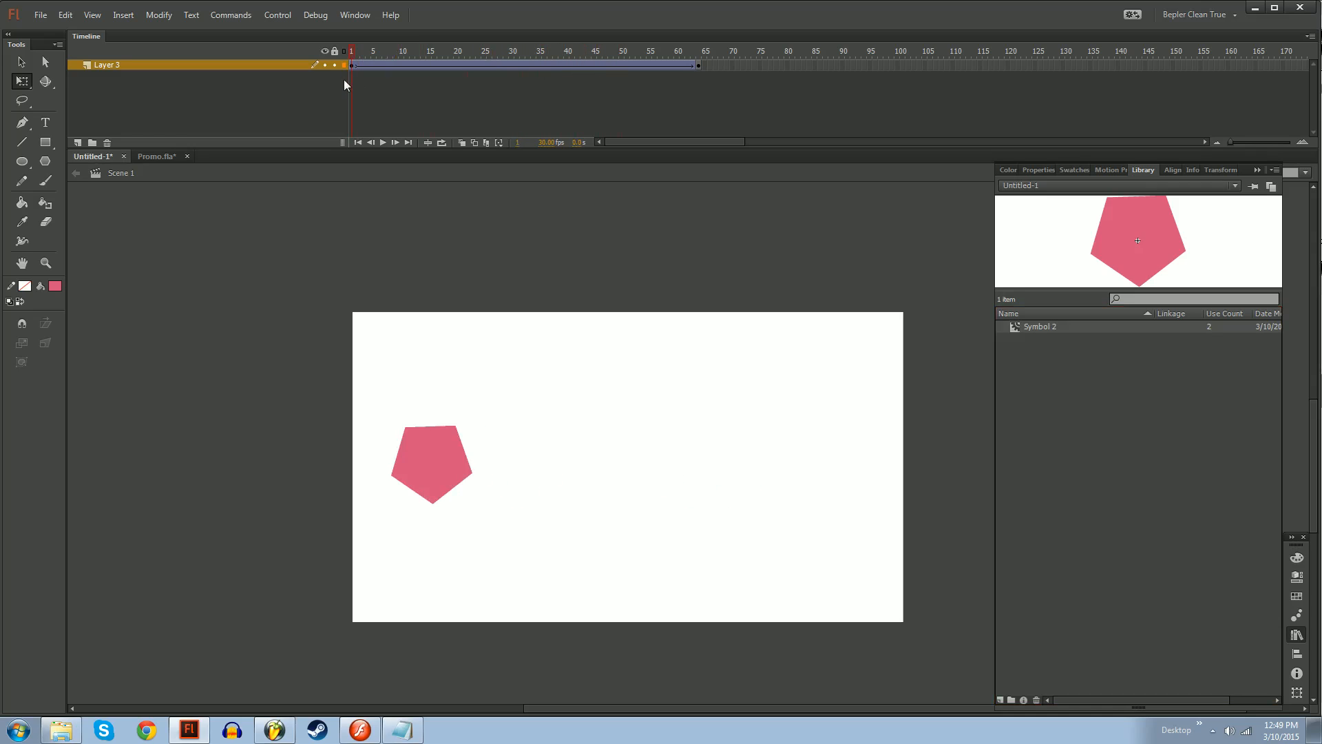
Add a new layer above Layer 3 and brush a short diagonal stroke below the pentagon at frame 1
click(78, 143)
key(n)
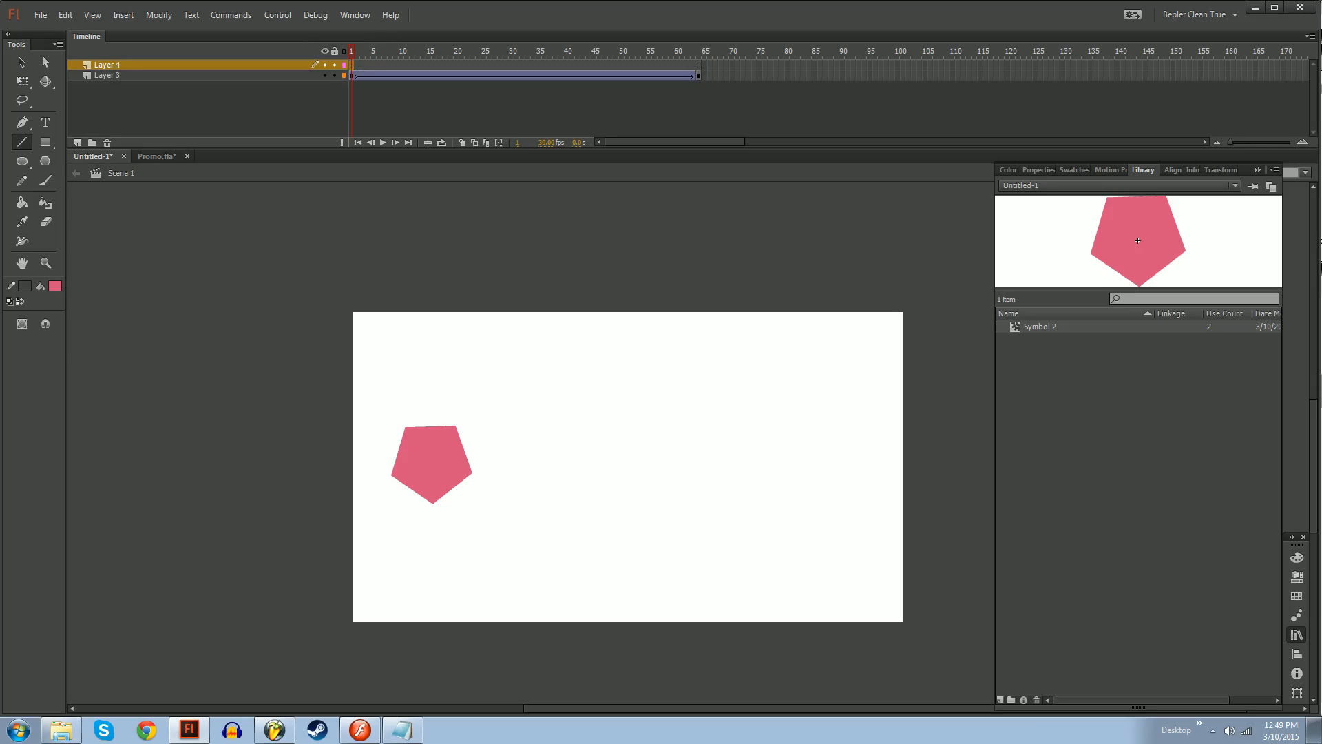
key(b)
drag(414, 536, 445, 579)
key(v)
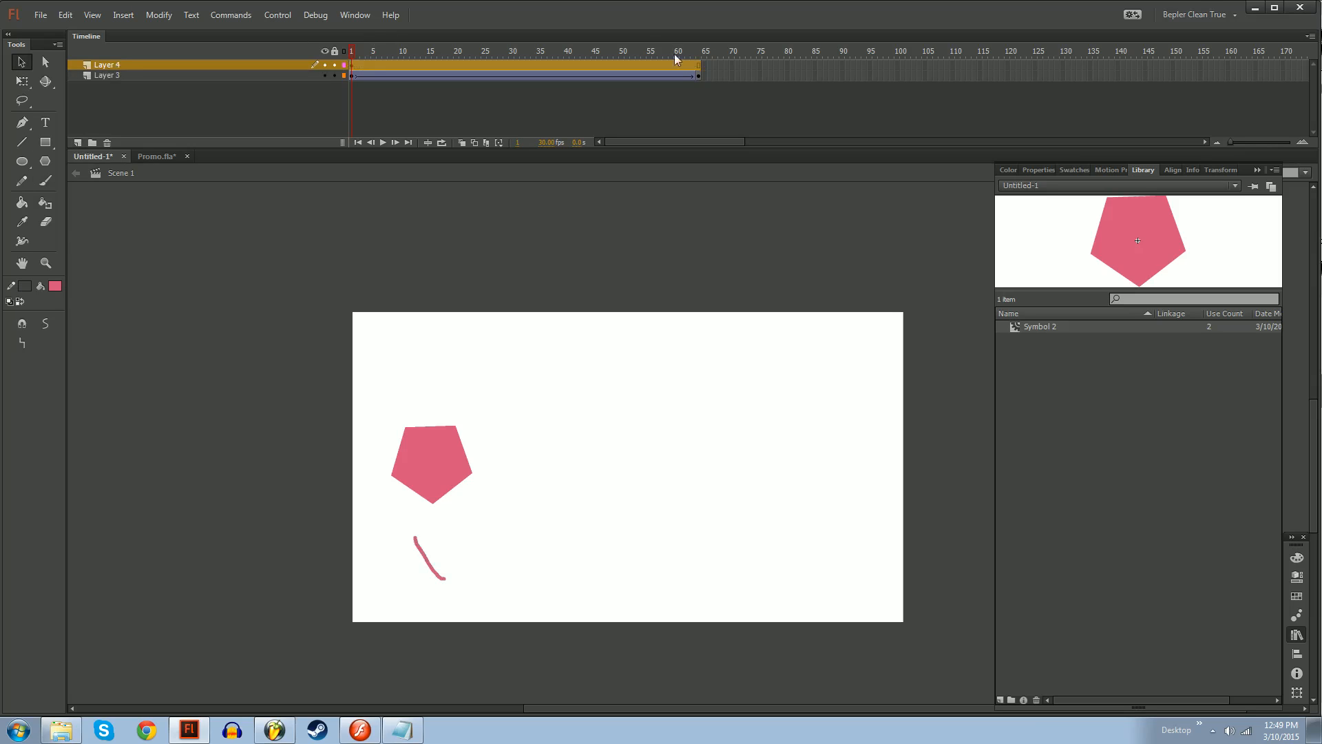
Animate the diagonal stroke with a classic tween from frame 1 to a keyframe at frame 64, ending below the pentagon at the stage's right side
click(698, 64)
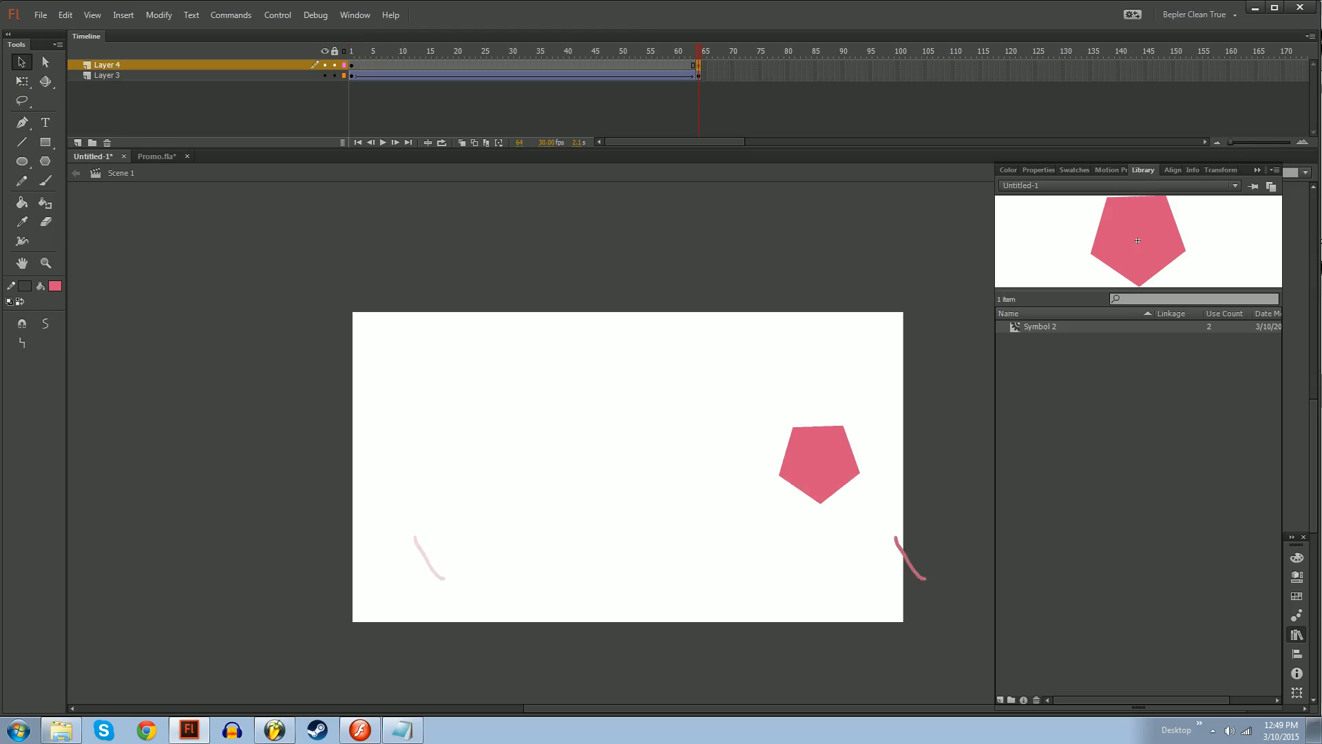
right_click(607, 73)
right_click(606, 63)
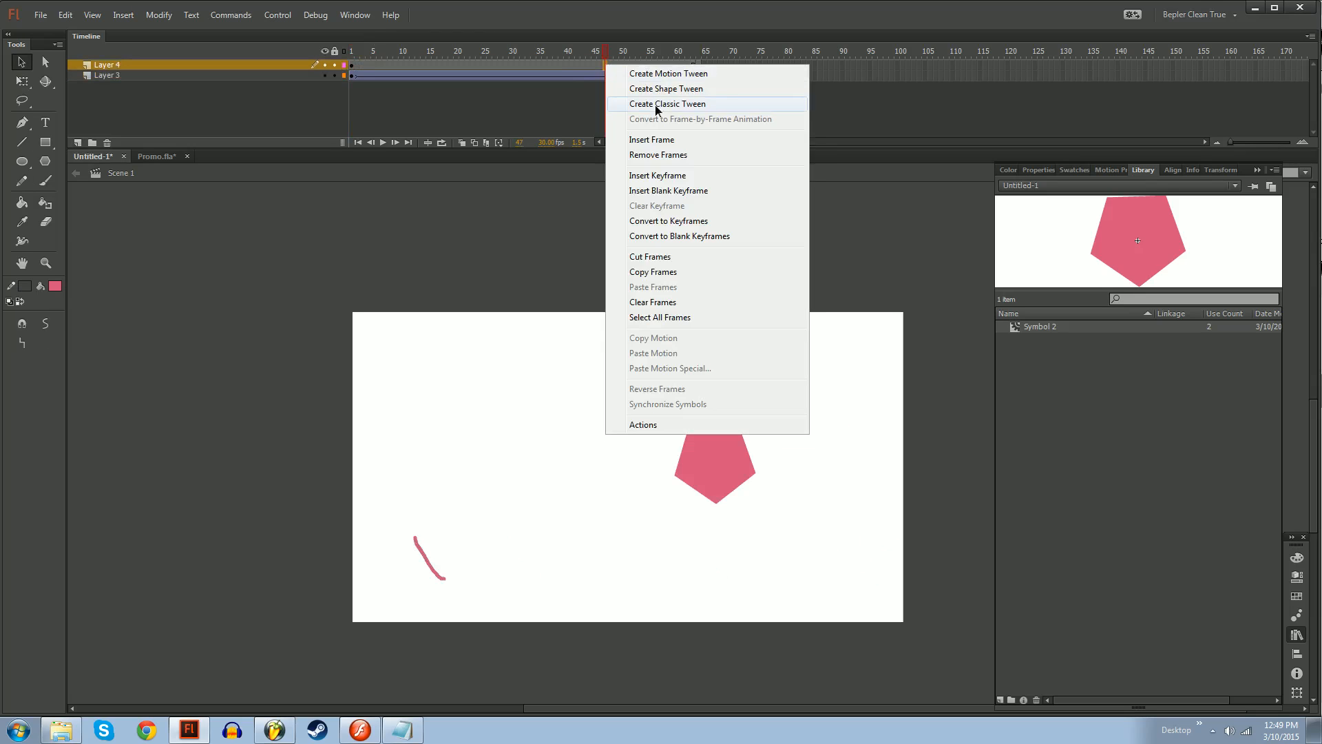
click(656, 102)
mouse_move(608, 54)
mouse_down()
mouse_move(684, 57)
mouse_move(531, 69)
mouse_move(715, 65)
mouse_up()
drag(794, 570, 896, 613)
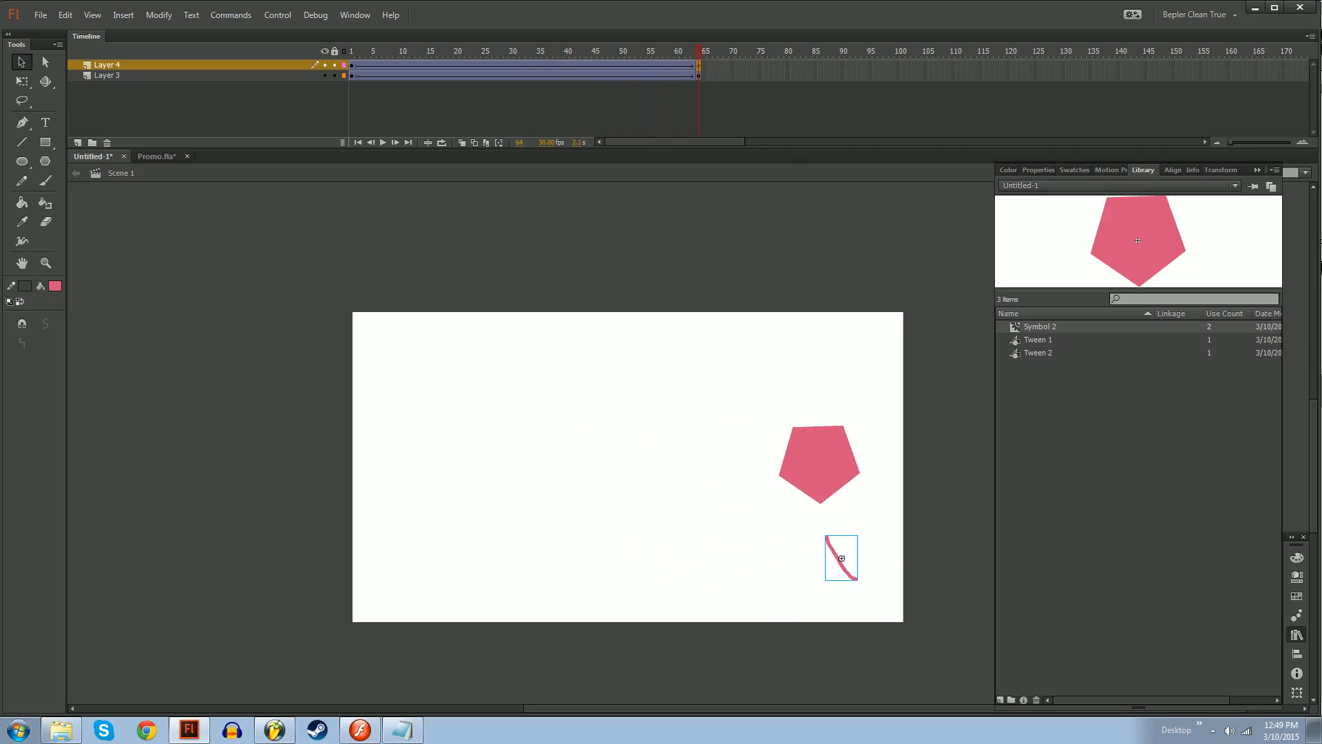
Preview the Tween 1 and Tween 2 items in the library
click(1032, 338)
click(1038, 349)
click(1038, 343)
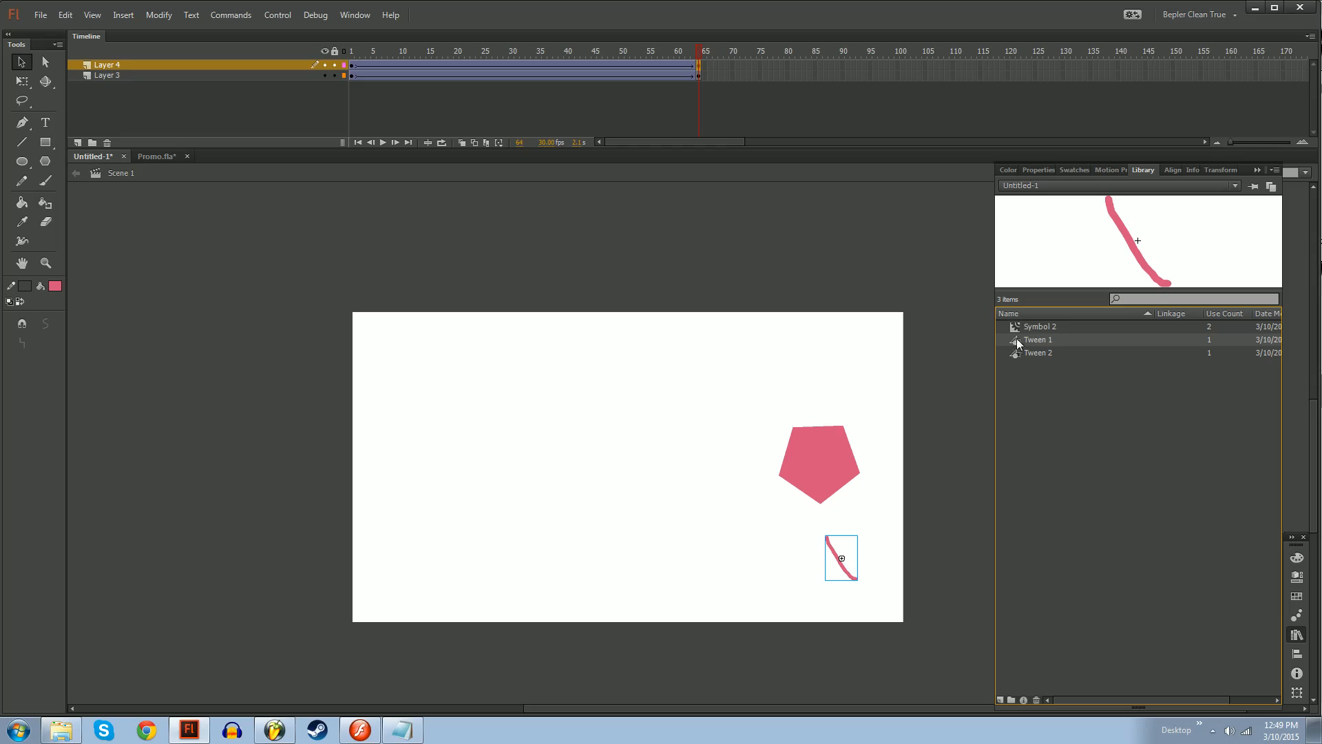
Brush a tiny stroke on the stage's upper middle at frame 64 and convert it to a graphic symbol
click(689, 387)
key(b)
drag(675, 390, 670, 402)
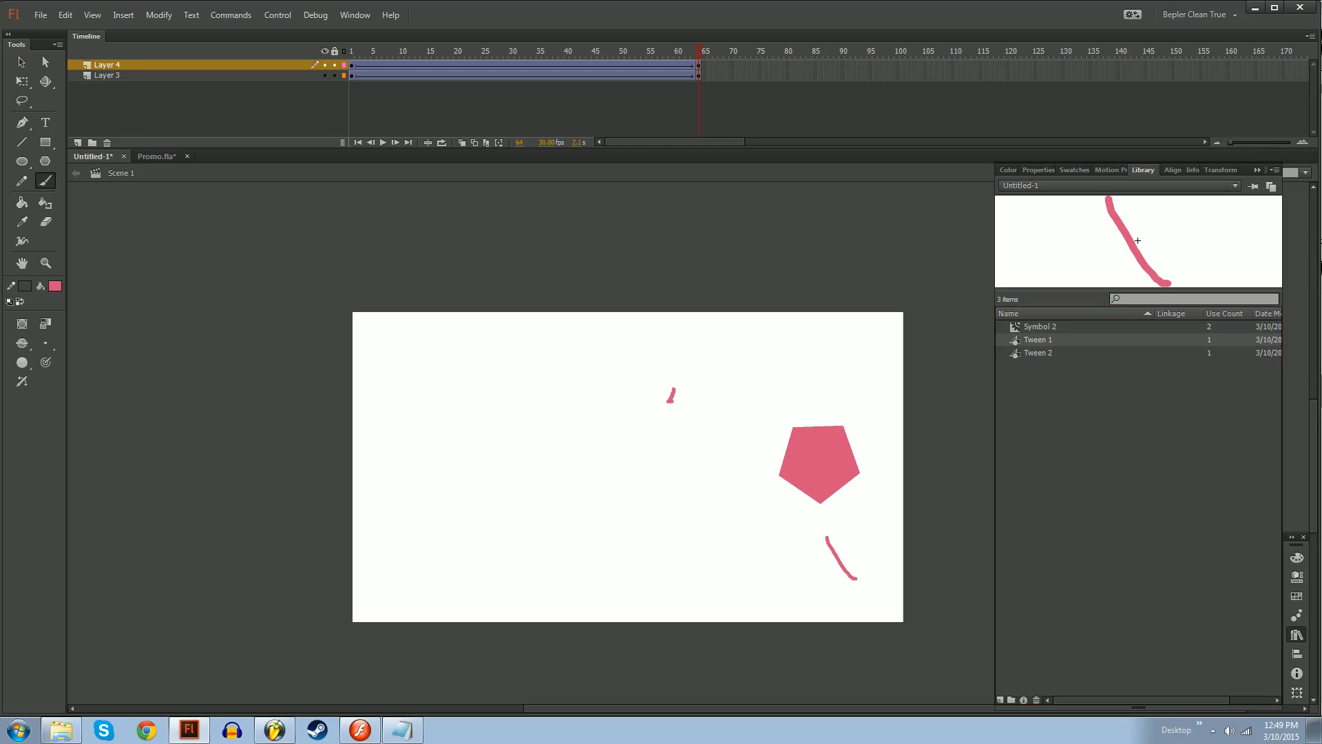
key(v)
key(F8)
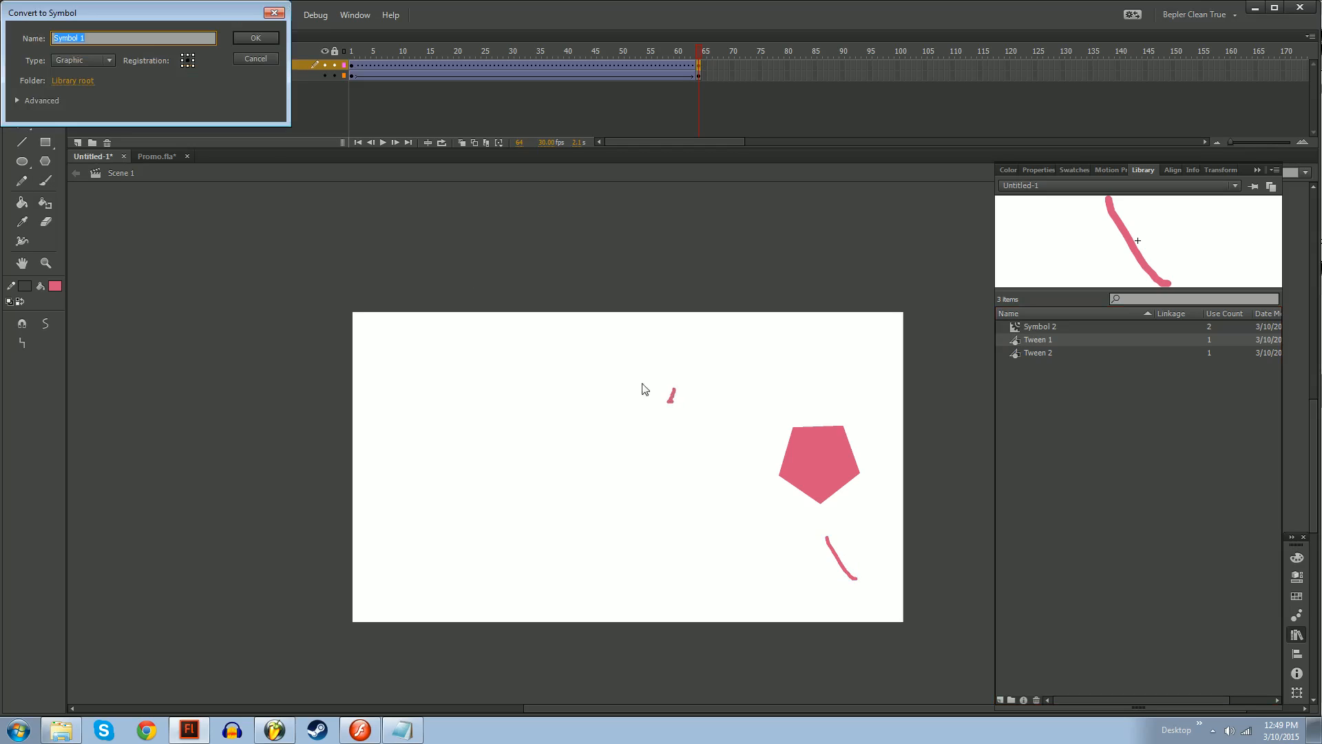
click(255, 38)
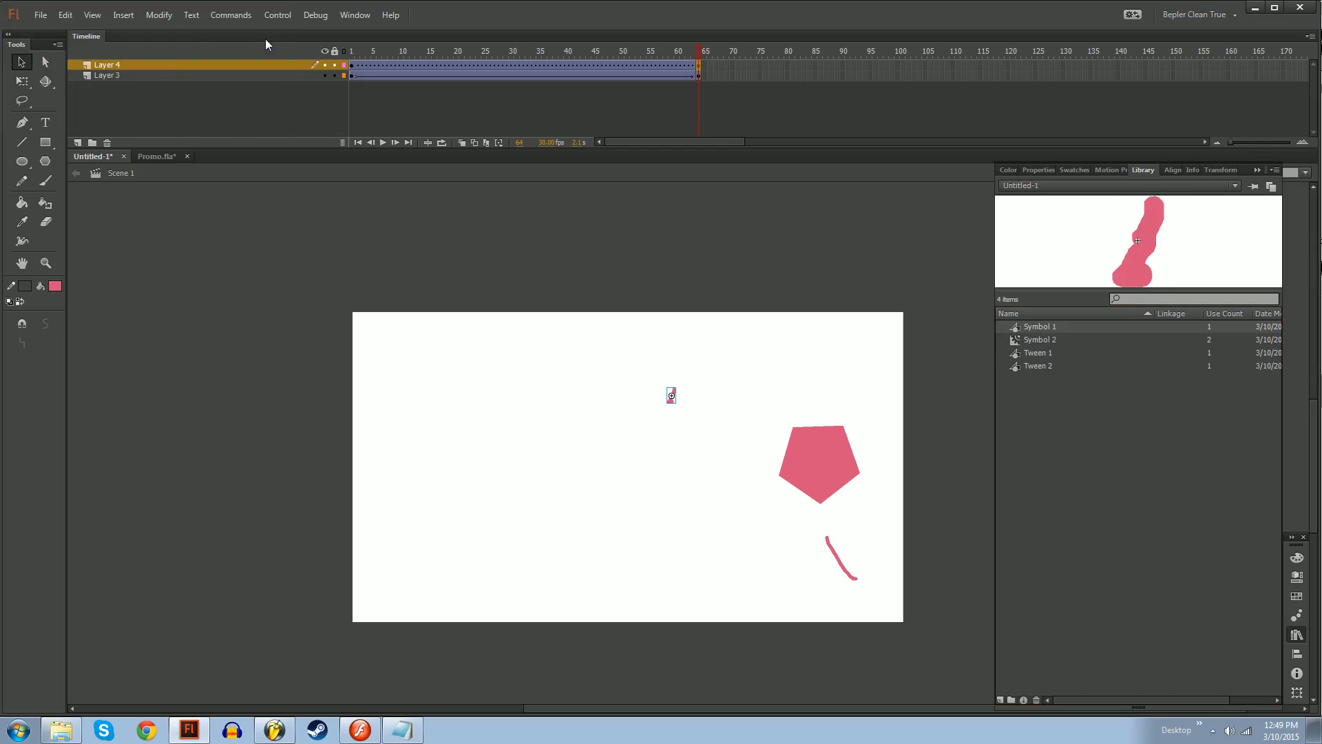
Narrow the library's Name column to expose the Type column, and compare Tween 1 with Symbol 1
click(1018, 353)
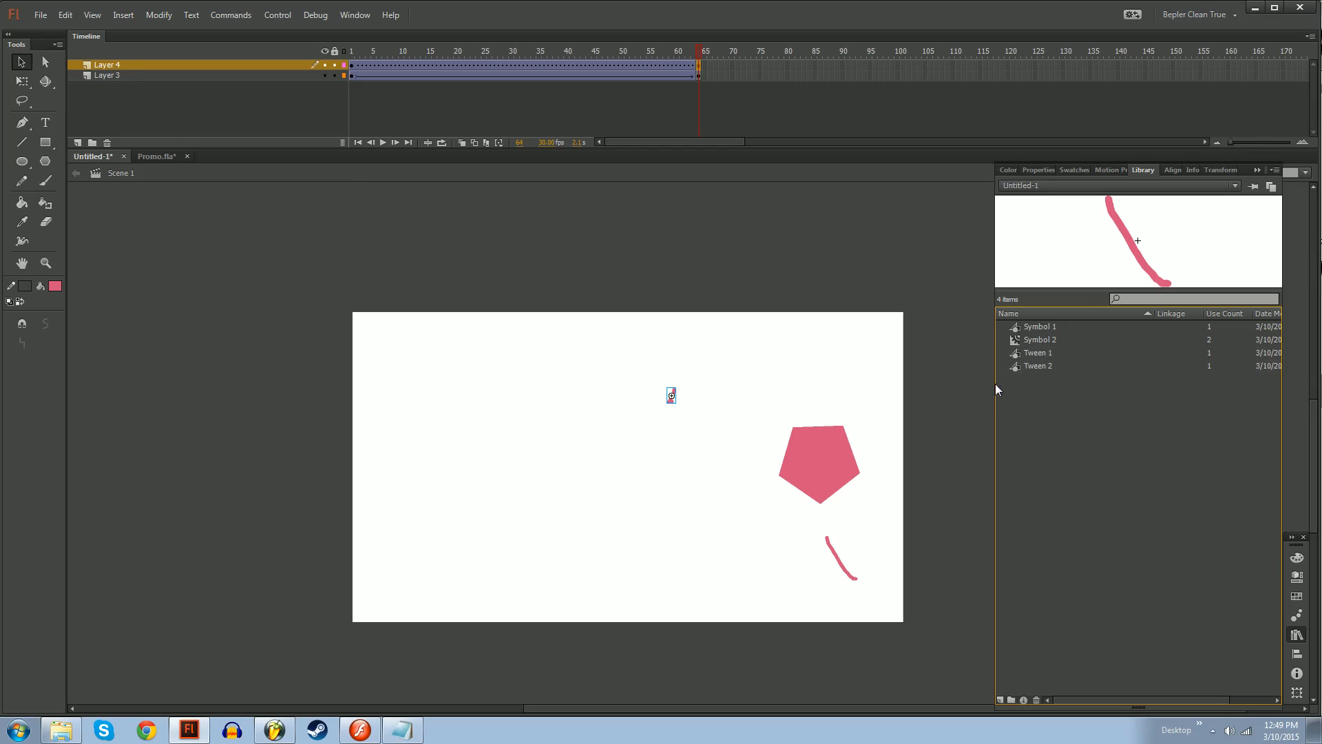
drag(1155, 314, 1089, 314)
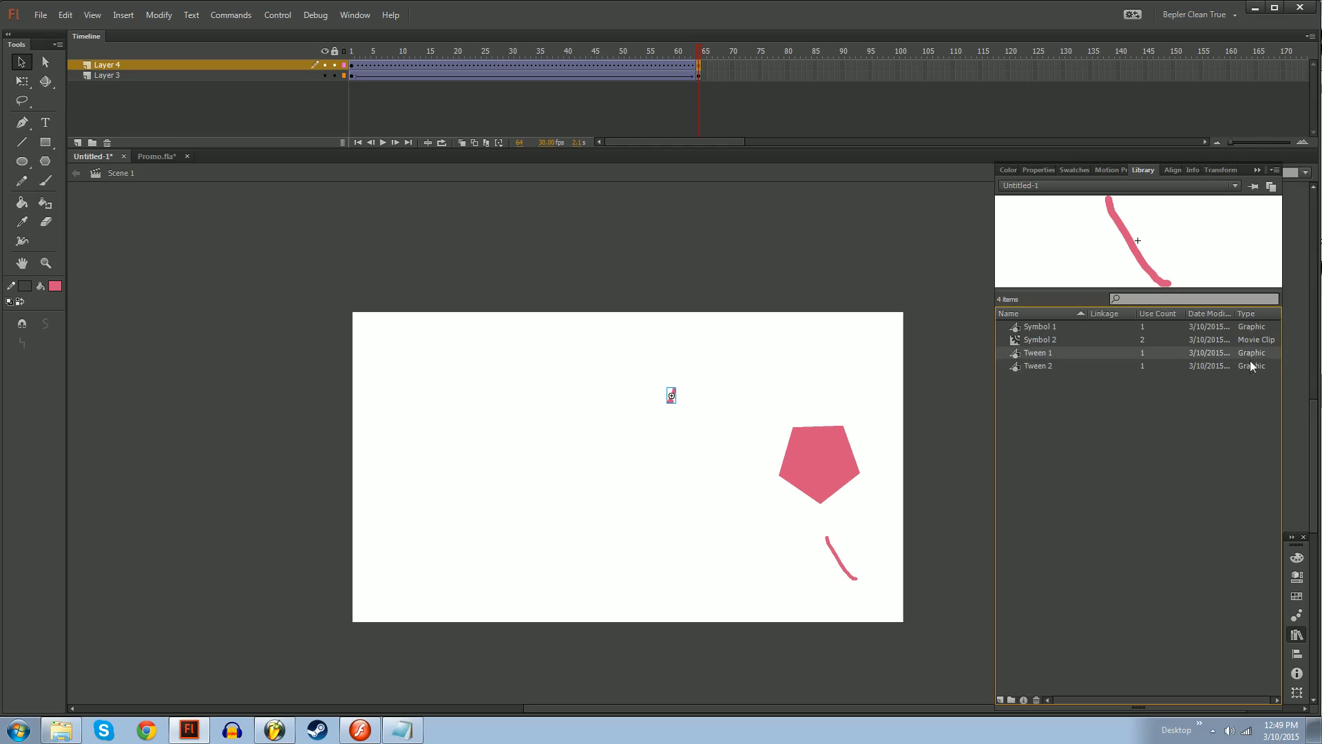
click(1100, 328)
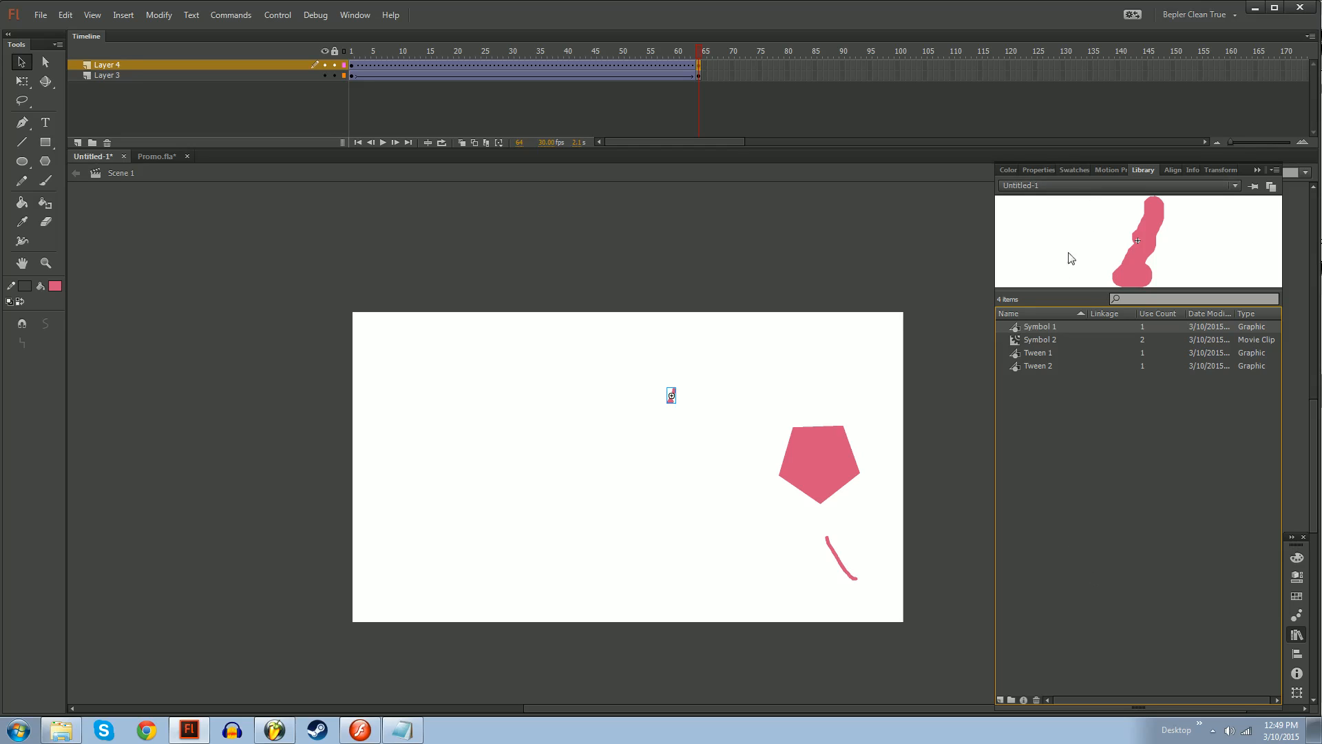
Compare the previews of the Tween 1 and Tween 2 library items by switching between them
click(1039, 354)
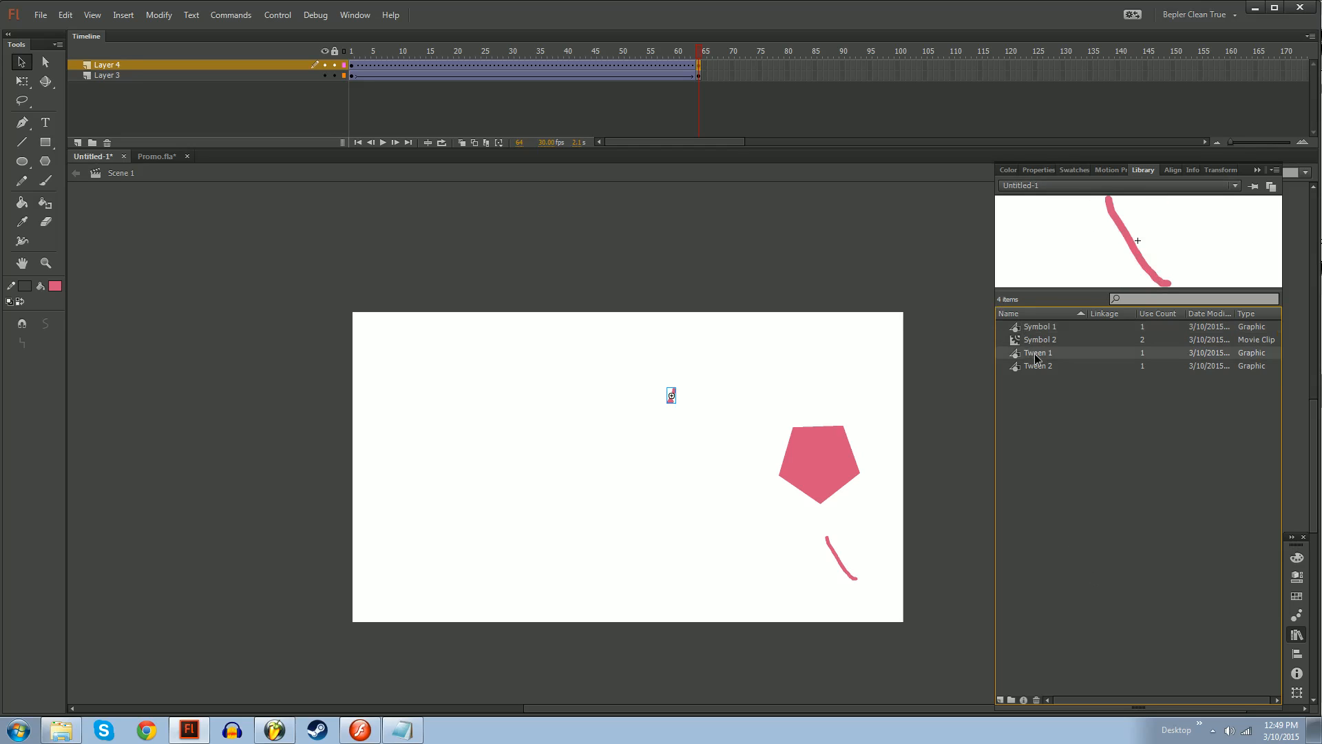
click(1042, 367)
click(1043, 356)
click(1043, 368)
click(1043, 355)
click(1043, 368)
click(1043, 356)
click(1043, 366)
click(1042, 355)
Delete the tiny stroke symbol from the stage at frame 64
click(672, 396)
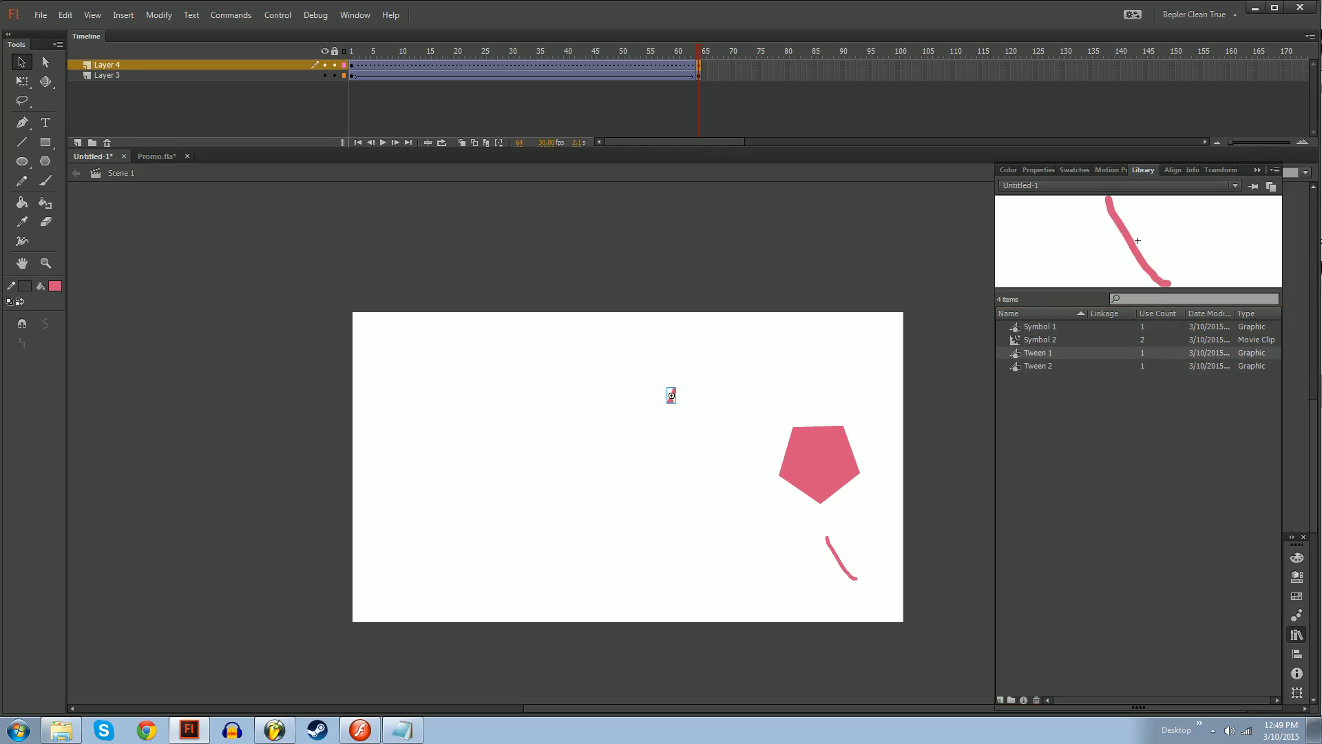
key(Delete)
mouse_move(699, 58)
mouse_down()
mouse_move(349, 58)
mouse_move(699, 58)
mouse_up()
Add a new layer directly above Layer 3 and brush a small open curve above the pentagon at frame 1
click(698, 76)
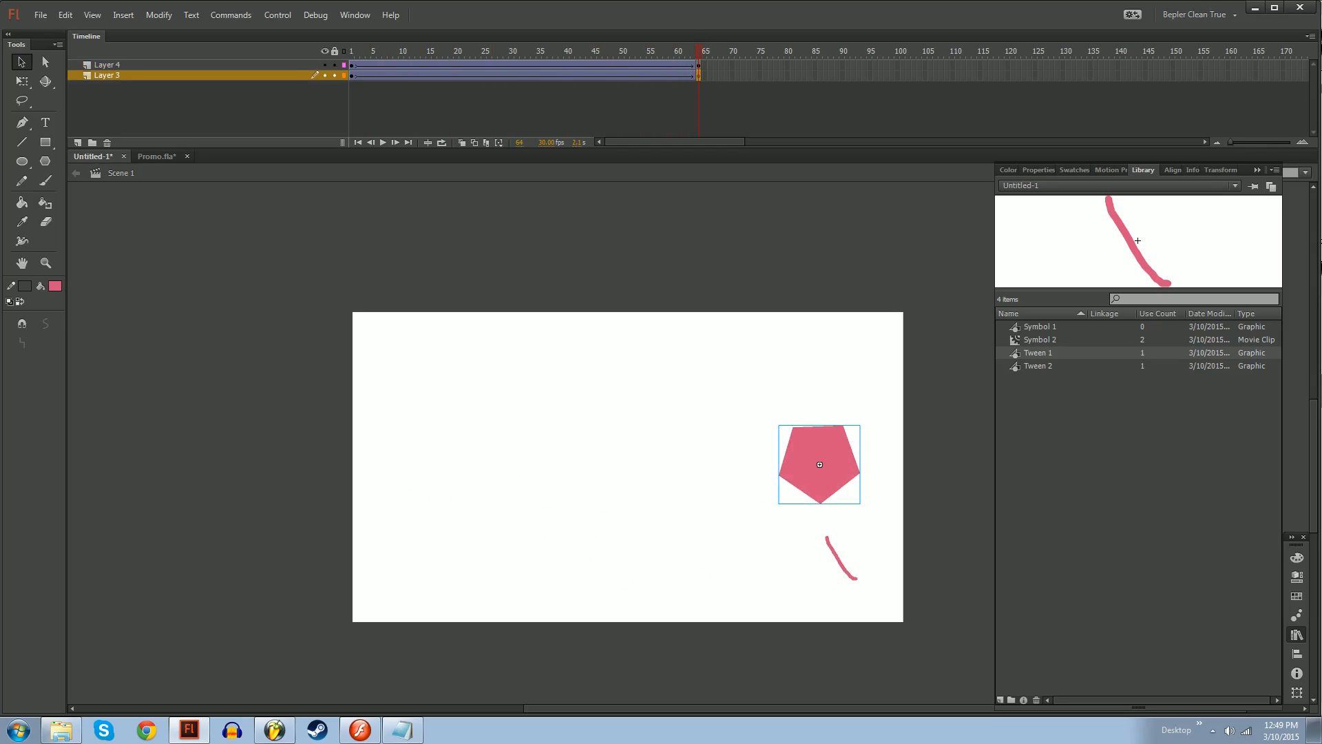
click(79, 142)
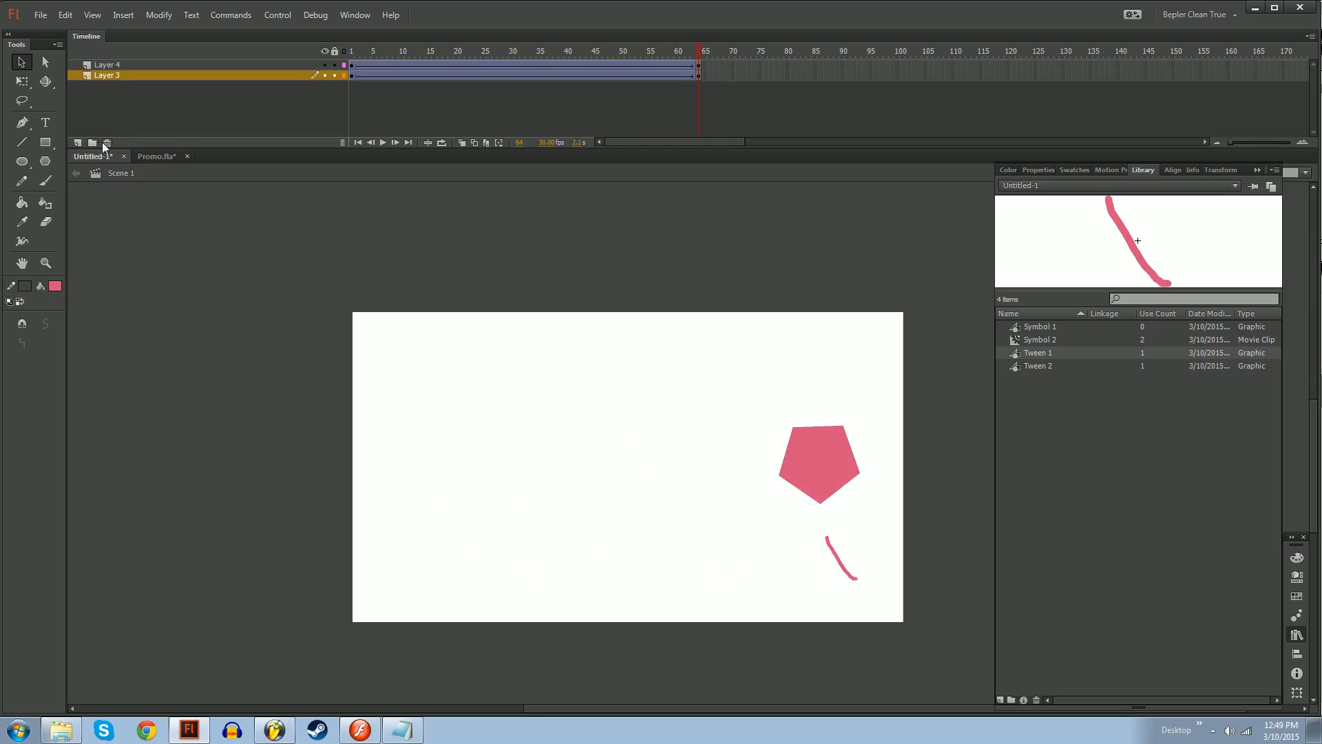
click(79, 142)
drag(358, 57, 351, 57)
click(352, 86)
click(352, 76)
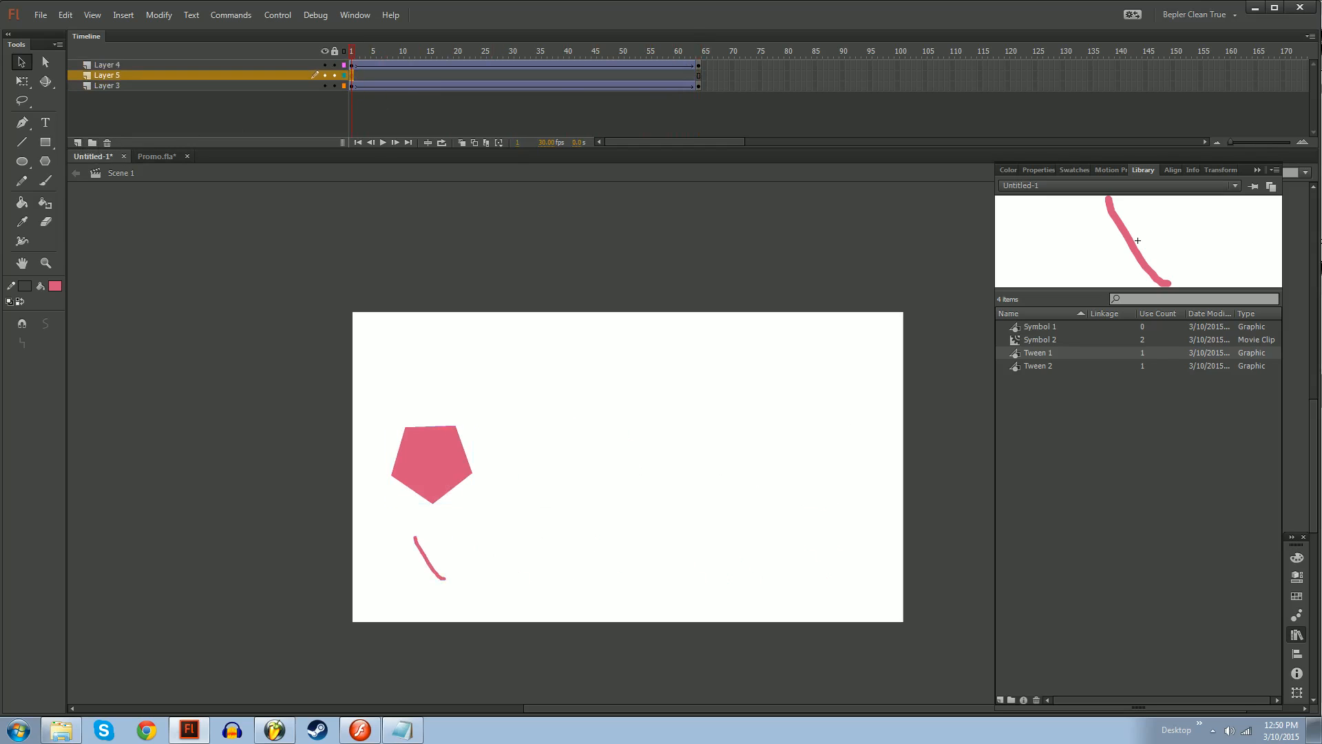
key(b)
drag(425, 339, 434, 350)
Insert a blank keyframe at frame 64 of Layer 5, brush an arrowhead shape above the pentagon, and tween the two drawings with a classic tween
click(698, 76)
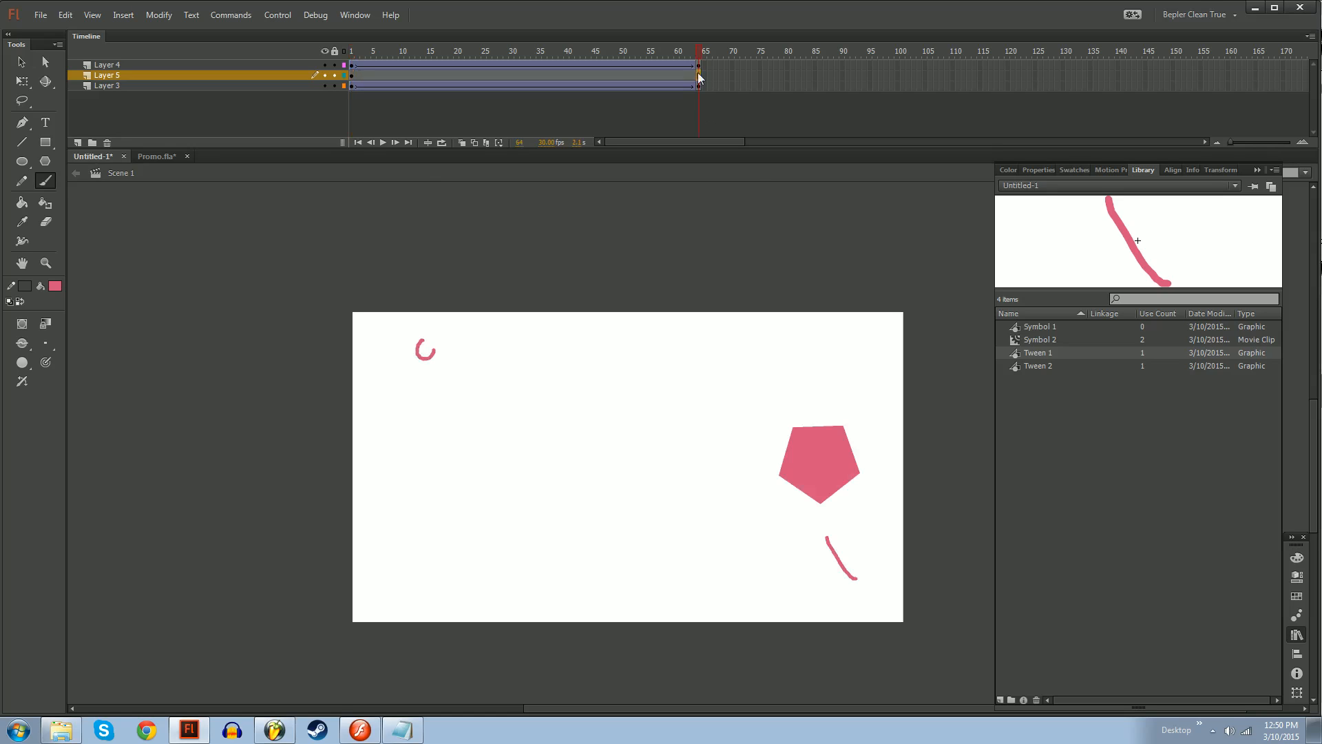
key(F7)
drag(813, 331, 823, 377)
right_click(599, 76)
click(643, 112)
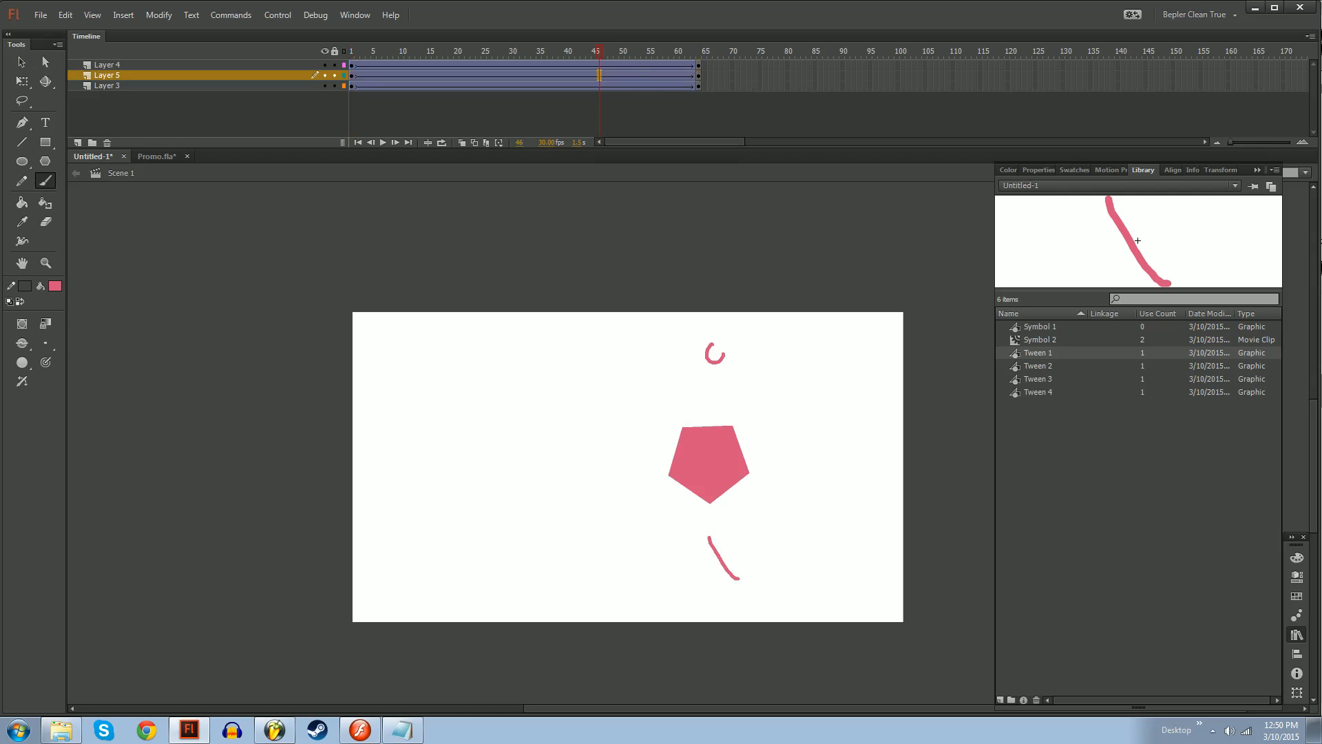
Scrub Layer 5's tween to frame 64 and compare the Tween 3 and Tween 4 previews in the library
drag(603, 50, 699, 50)
click(1056, 375)
click(1051, 392)
click(1047, 382)
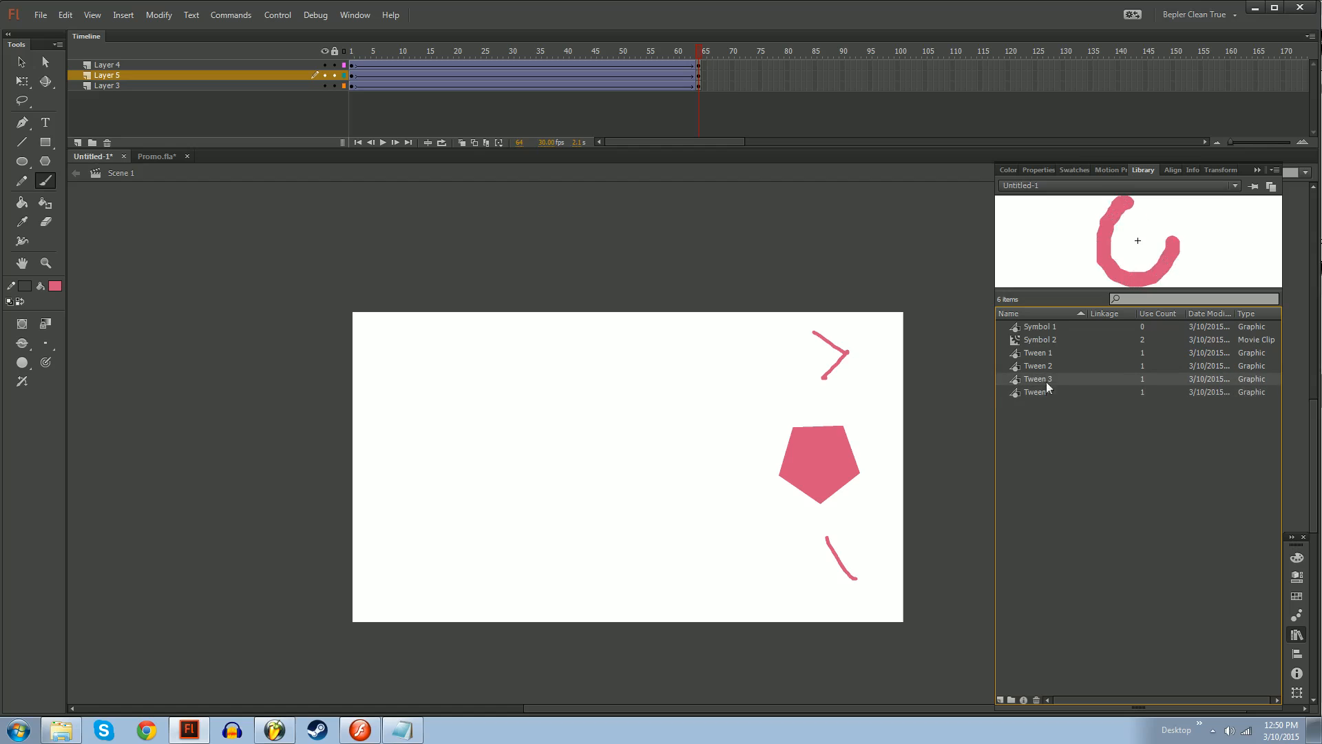
click(1045, 391)
click(1044, 382)
click(1044, 390)
click(1044, 383)
click(1044, 390)
click(1044, 383)
click(1044, 390)
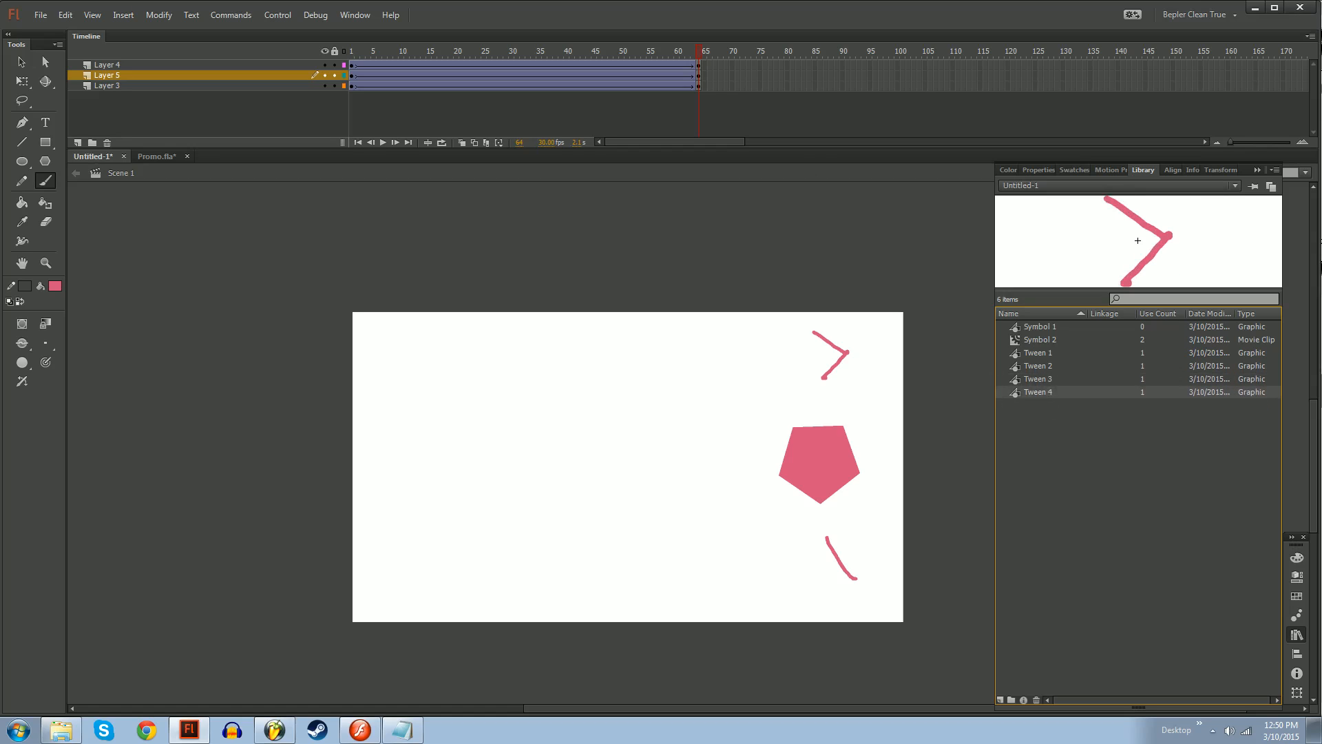
Examine the open curve's bounding box and centre point at frame 1 close up with Free Transform
drag(691, 50, 351, 50)
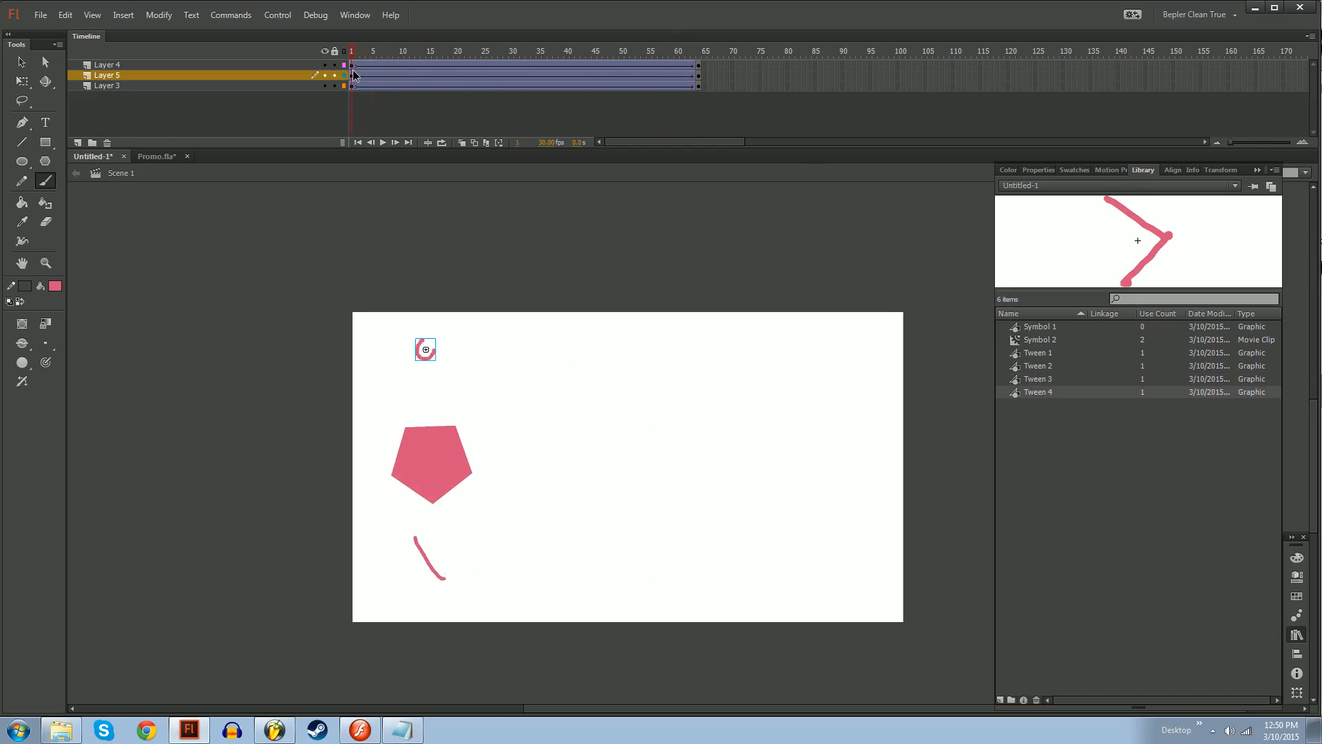
key(v)
drag(381, 307, 465, 384)
key(ctrl+=)
key(ctrl+=)
key(ctrl+=)
key(q)
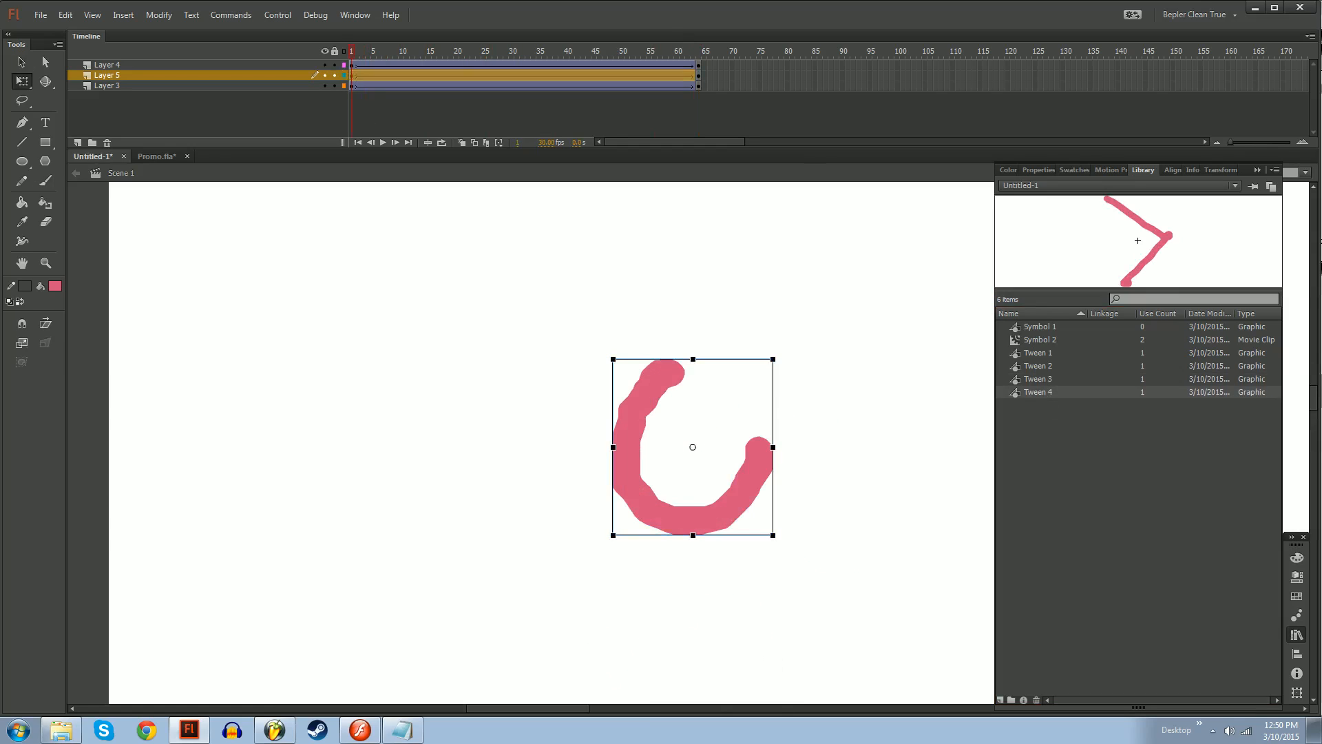
key(ctrl+minus)
key(ctrl+minus)
key(ctrl+minus)
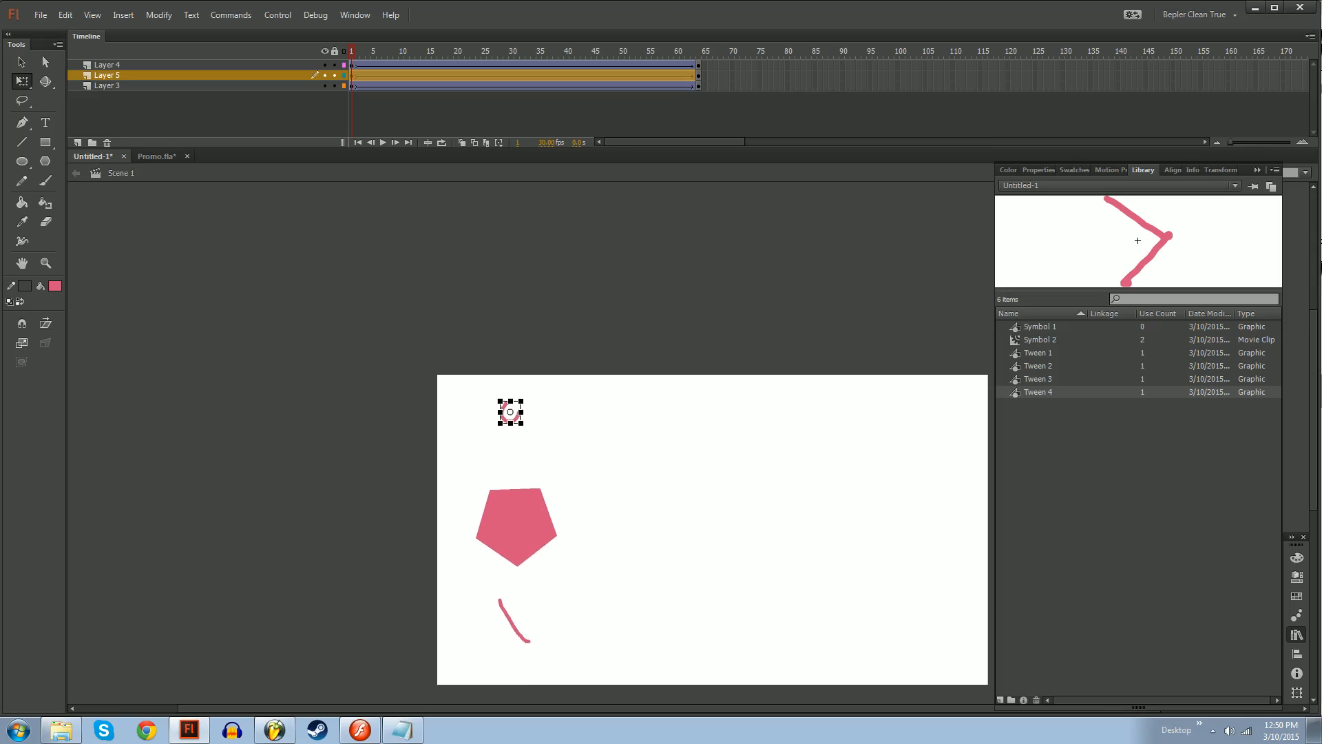
Examine the arrowhead's bounding box and centre point at frame 64 close up with Free Transform
drag(648, 49, 699, 50)
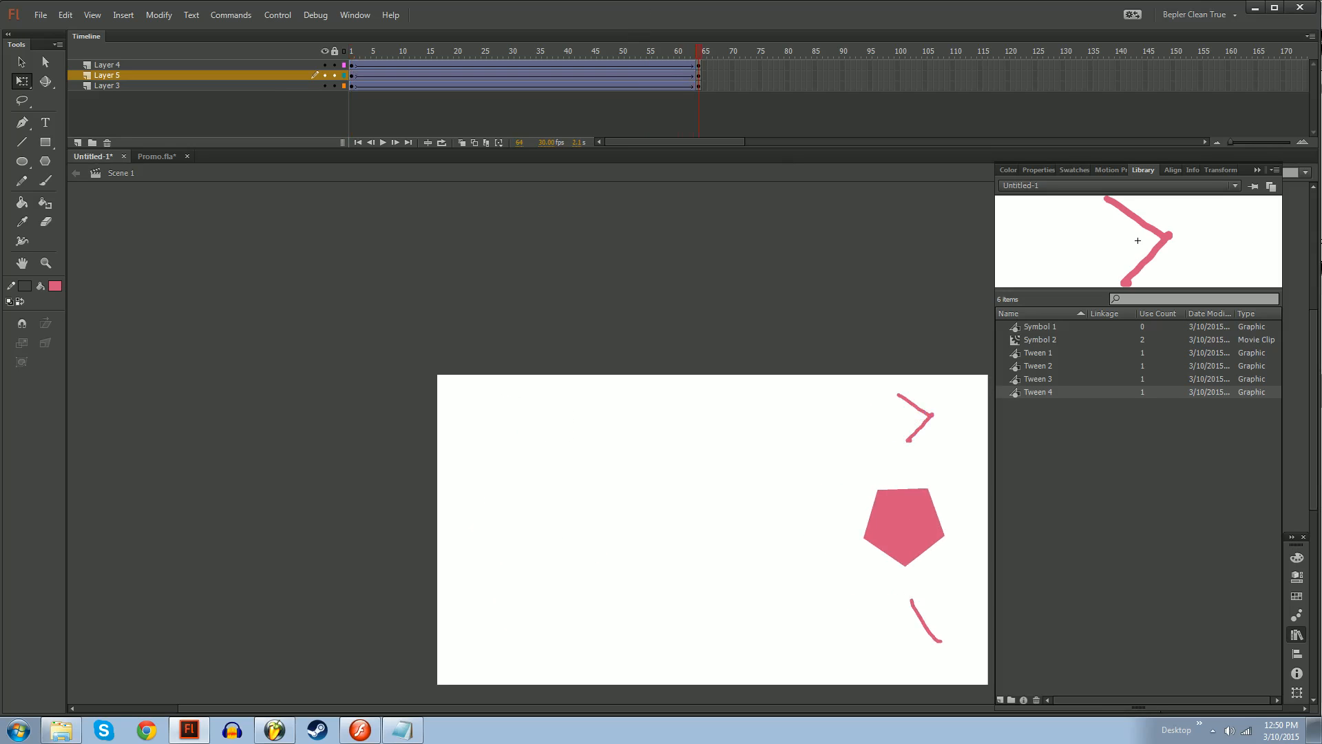
click(930, 416)
key(ctrl+equal)
key(ctrl+equal)
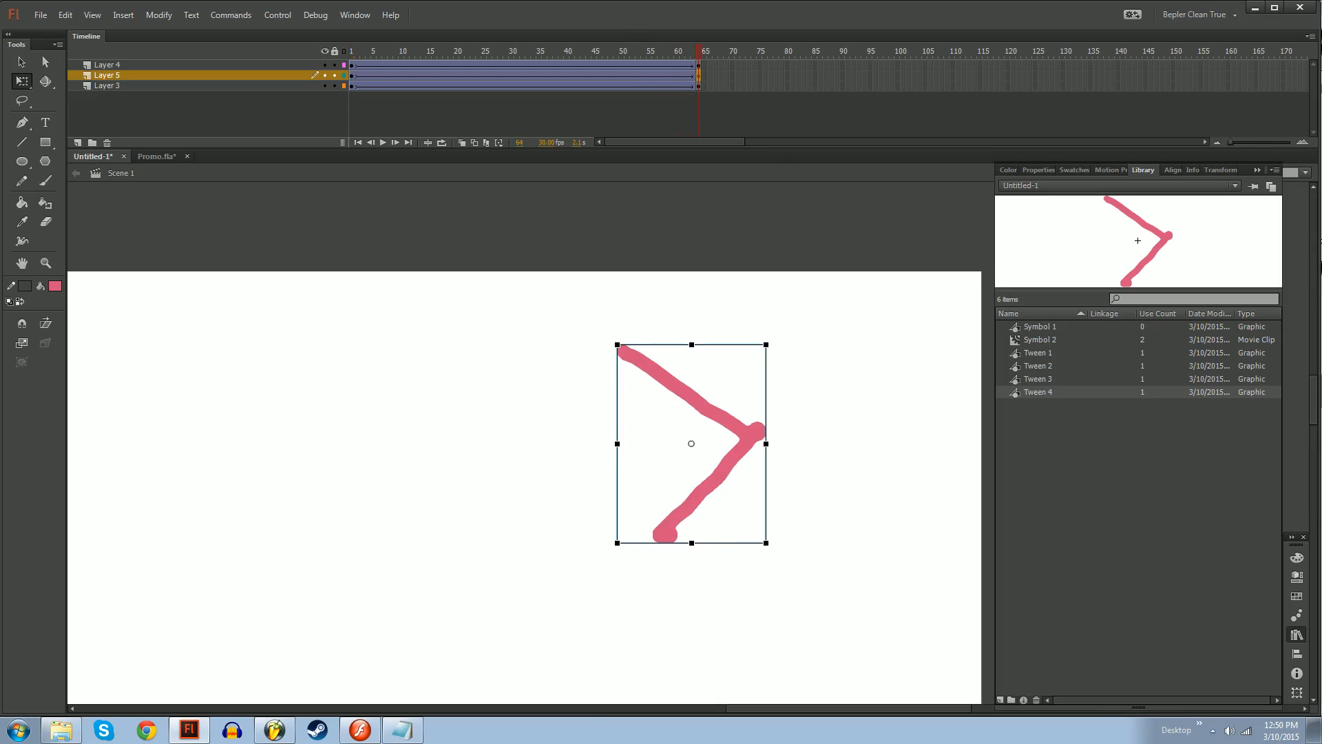
key(ctrl+minus)
key(ctrl+minus)
key(ctrl+minus)
key(v)
drag(386, 360, 429, 387)
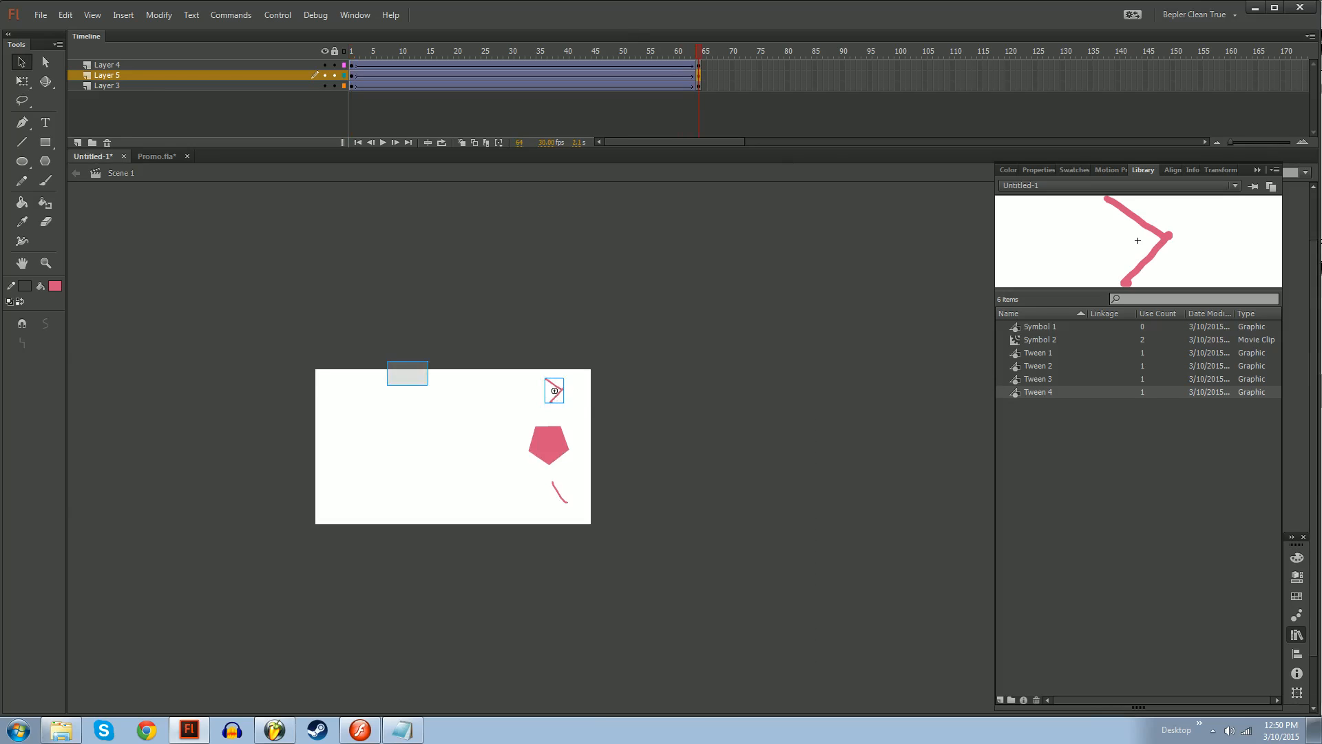
key(ctrl+minus)
key(ctrl+1)
drag(564, 386, 478, 454)
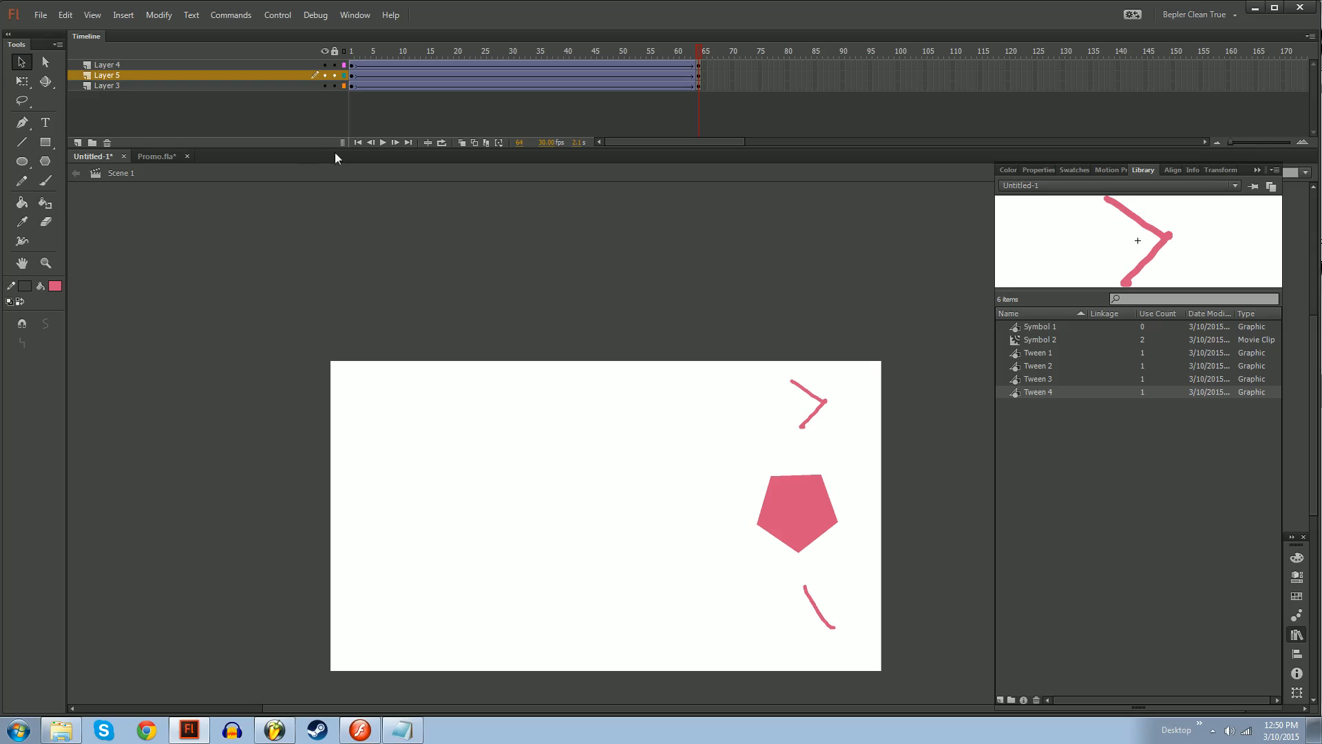
Delete Layer 5 and Layer 3, and add a new layer above Layer 4
click(108, 142)
click(107, 142)
click(78, 142)
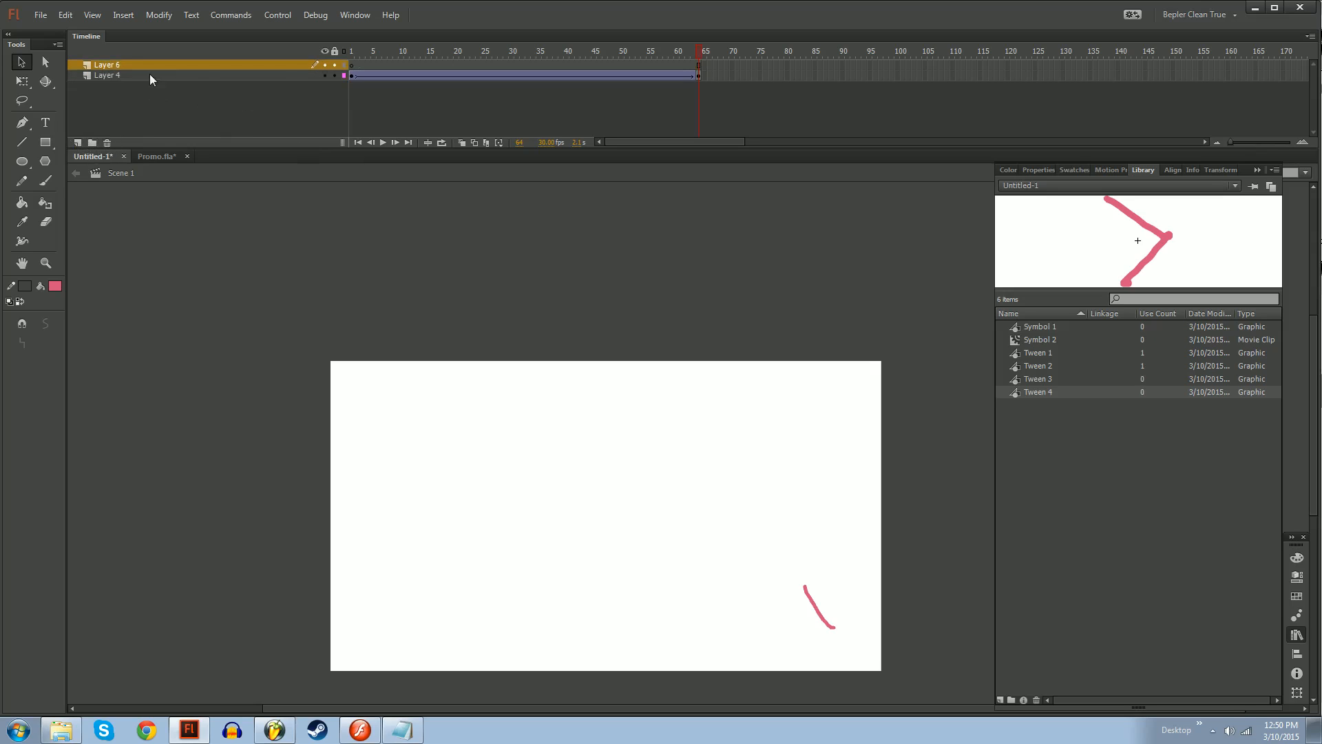
Brush a short vertical stroke near the stage's upper left corner at frame 1 of the new layer
key(shift+comma)
key(b)
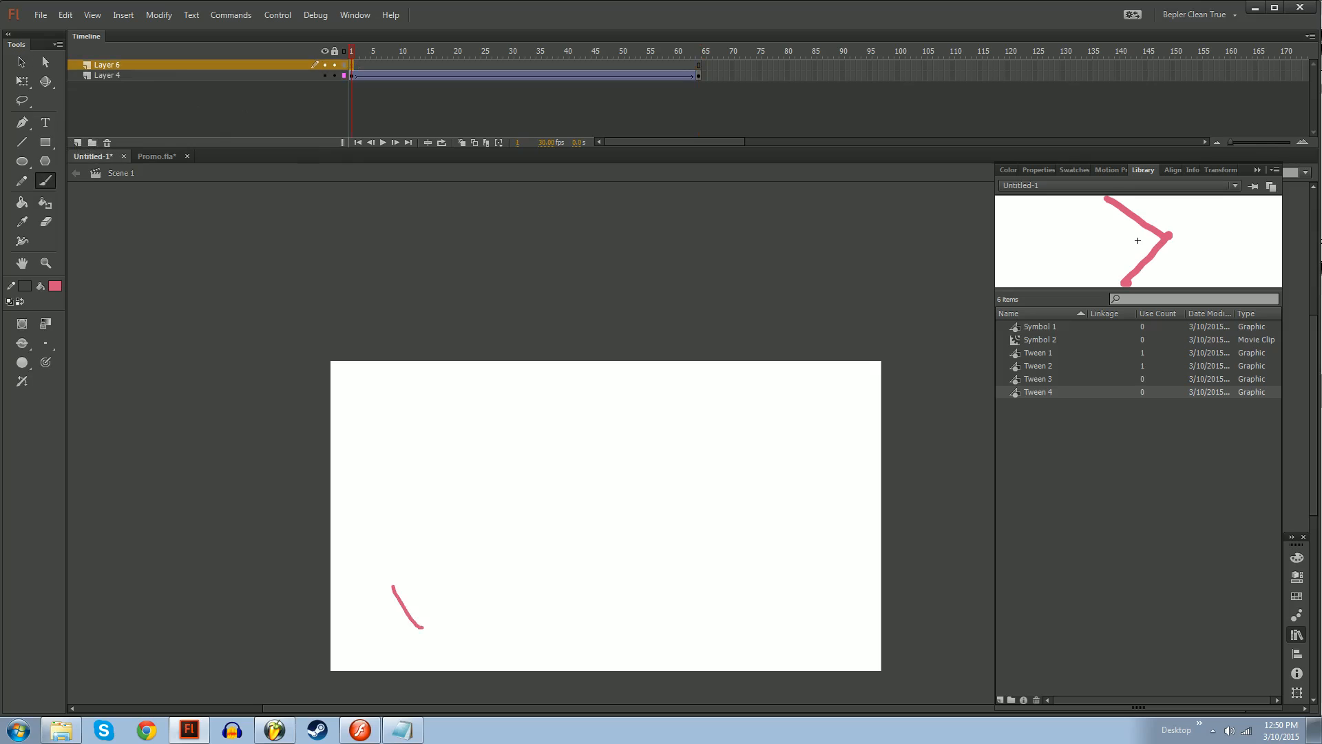
drag(382, 407, 381, 422)
Place two separate brush dots on a blank keyframe at frame 64 of Layer 6, and connect both keyframes with a classic tween
click(699, 65)
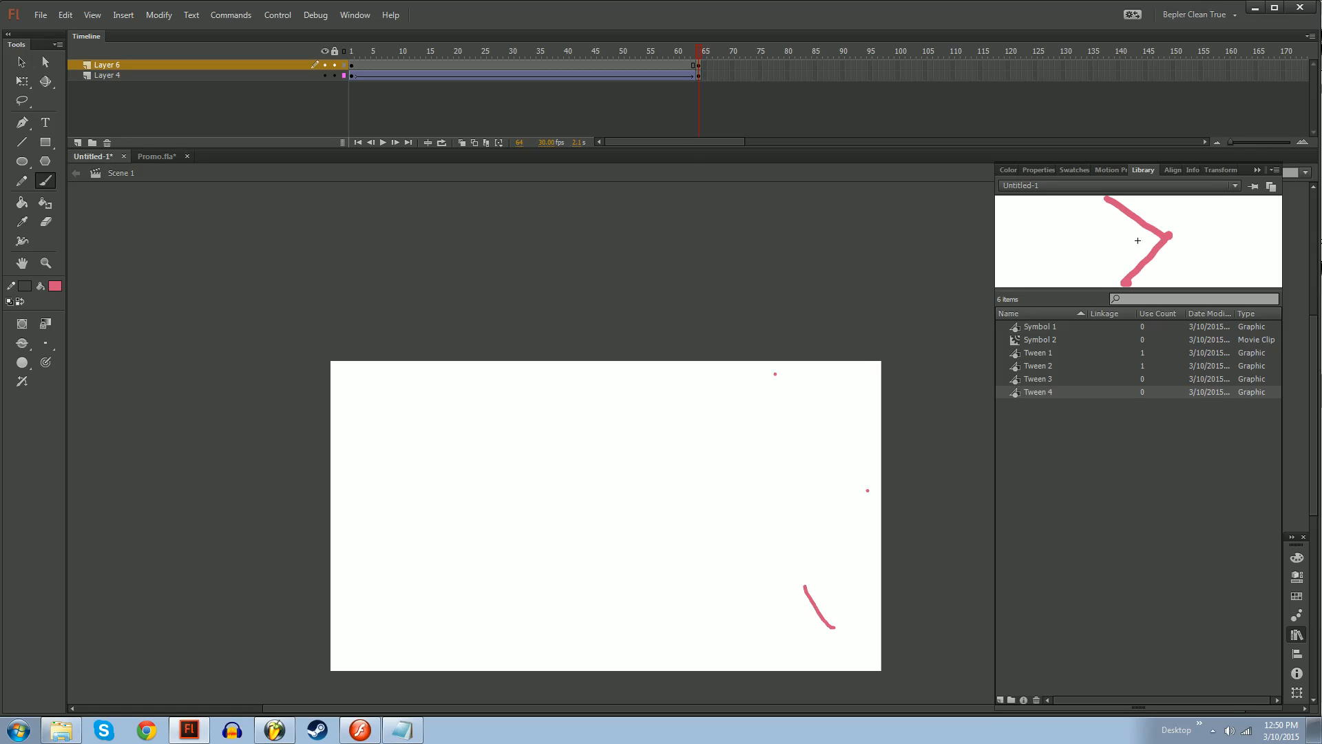
right_click(615, 65)
click(643, 101)
key(v)
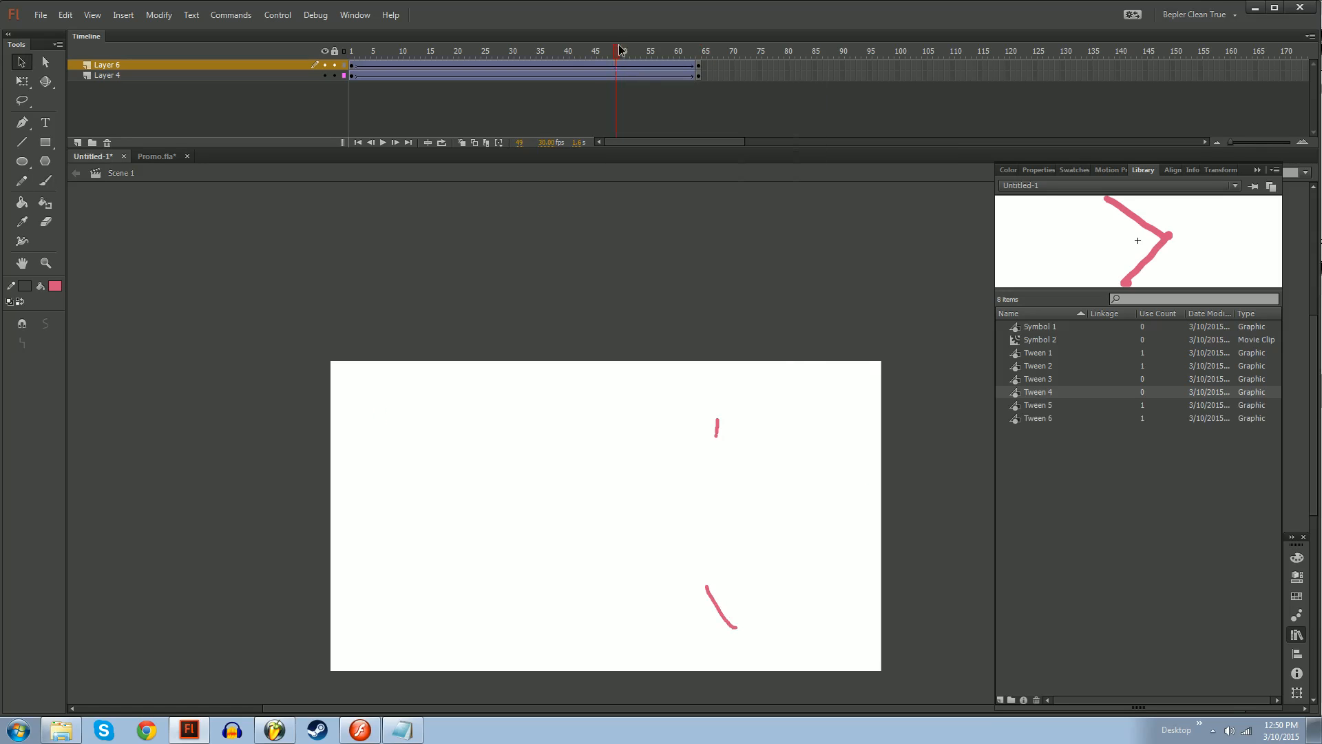
Scrub toward the end of Layer 6's tween and insert a keyframe at frame 63
drag(623, 51, 683, 52)
drag(824, 400, 801, 456)
key(ctrl+=)
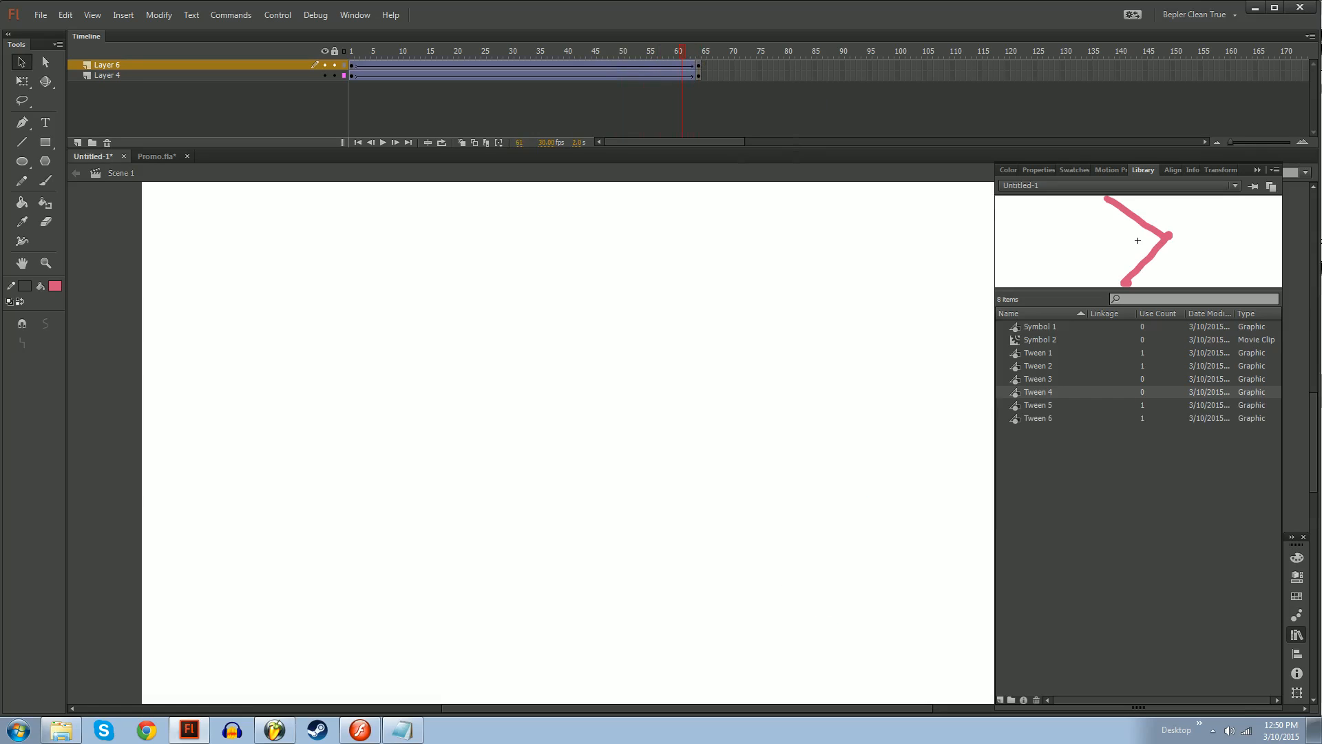
drag(813, 372, 561, 473)
click(694, 65)
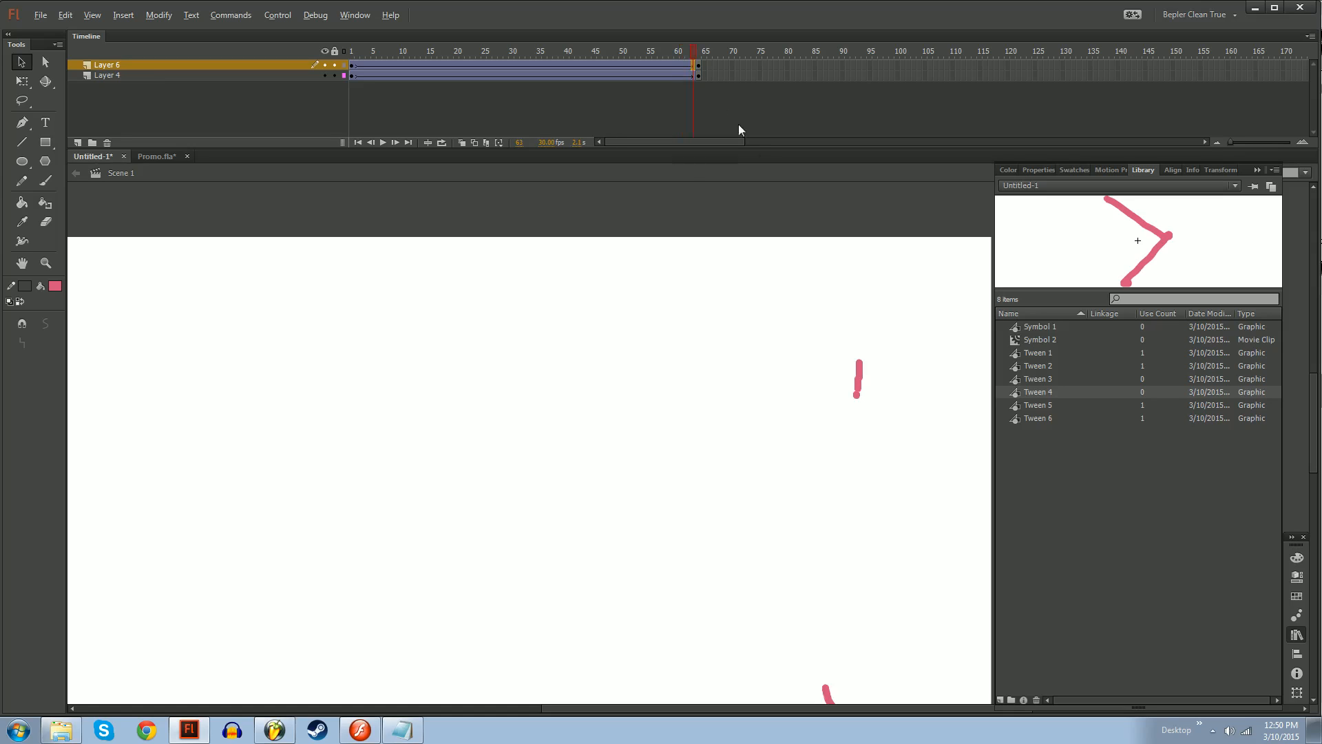
key(F6)
key(ctrl+=)
key(ctrl+=)
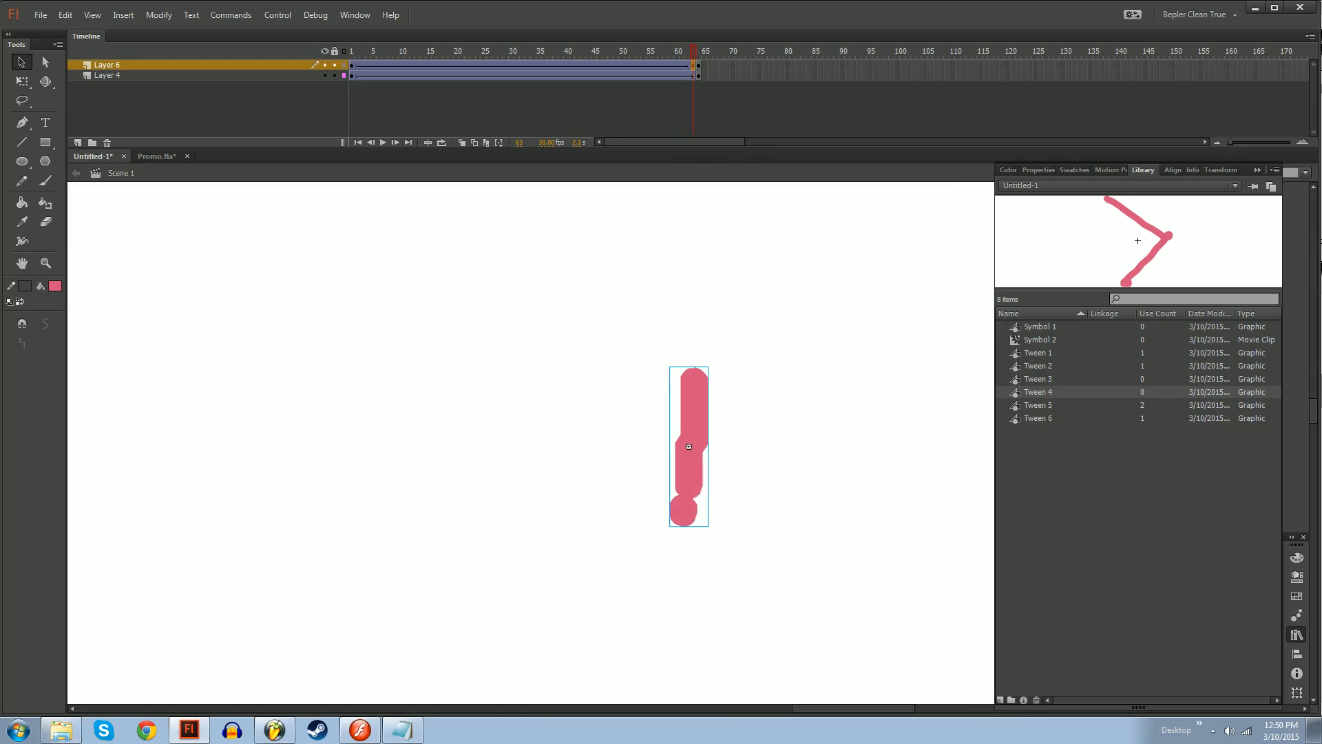
Compare the drawings at frames 63 and 64 of Layer 6 by stepping between them, including the whole stage
key(period)
key(comma)
key(period)
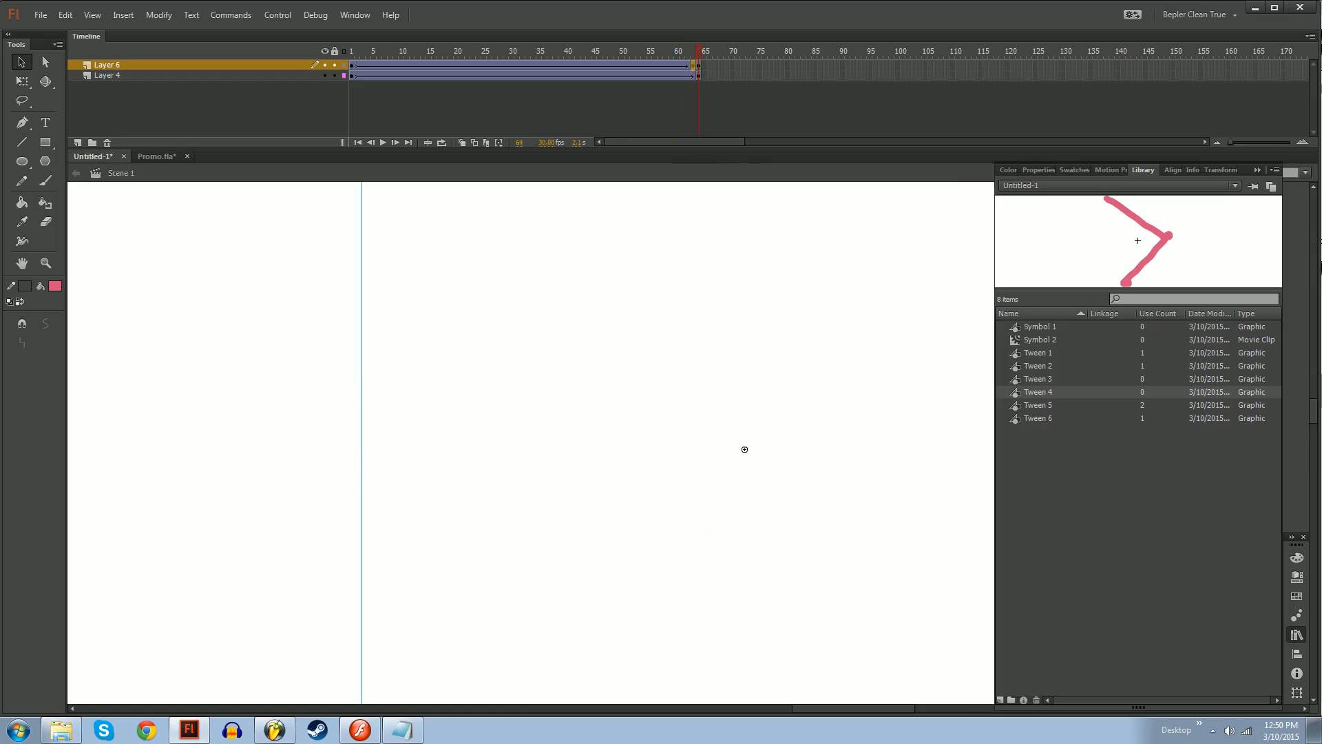
key(comma)
key(comma)
key(period)
key(period)
key(ctrl+minus)
key(ctrl+minus)
key(ctrl+minus)
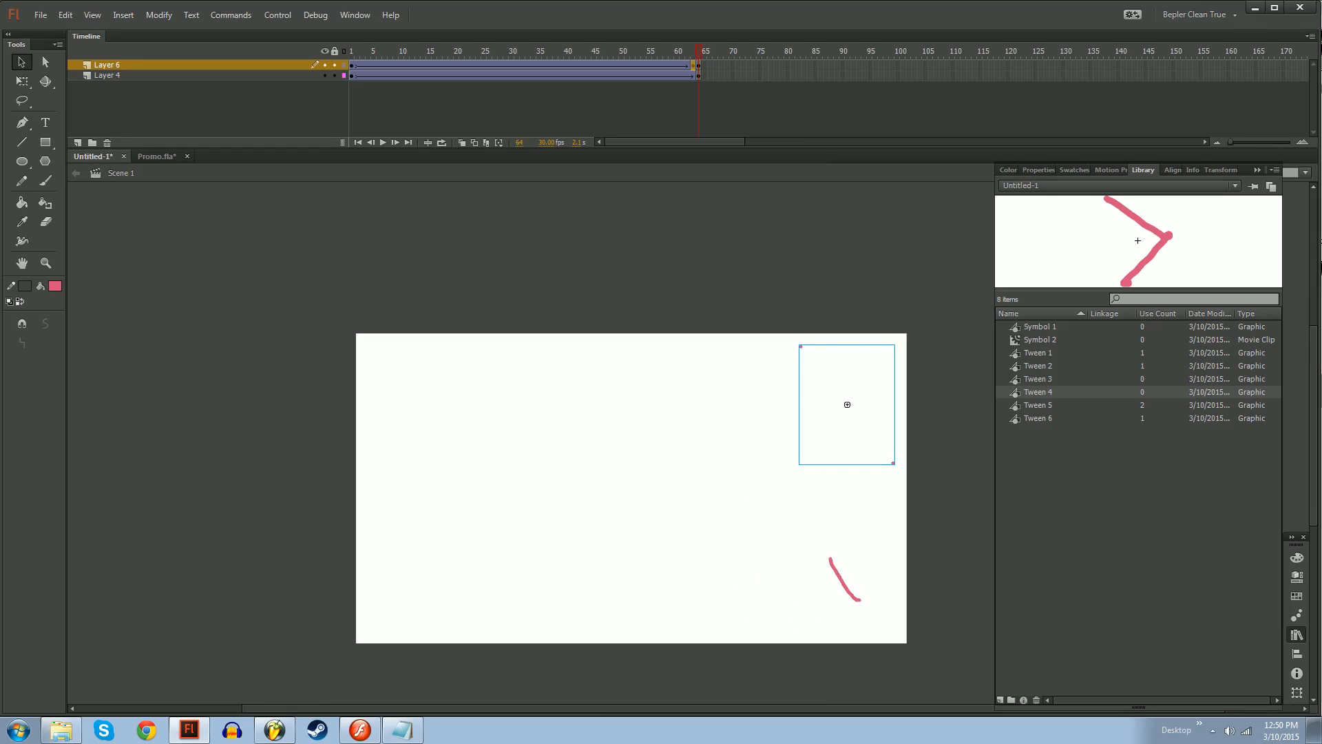
Inspect the contents and centre point of the Tween 6 and Tween 5 symbols, and return to Scene 1
click(1051, 419)
double_click(1135, 219)
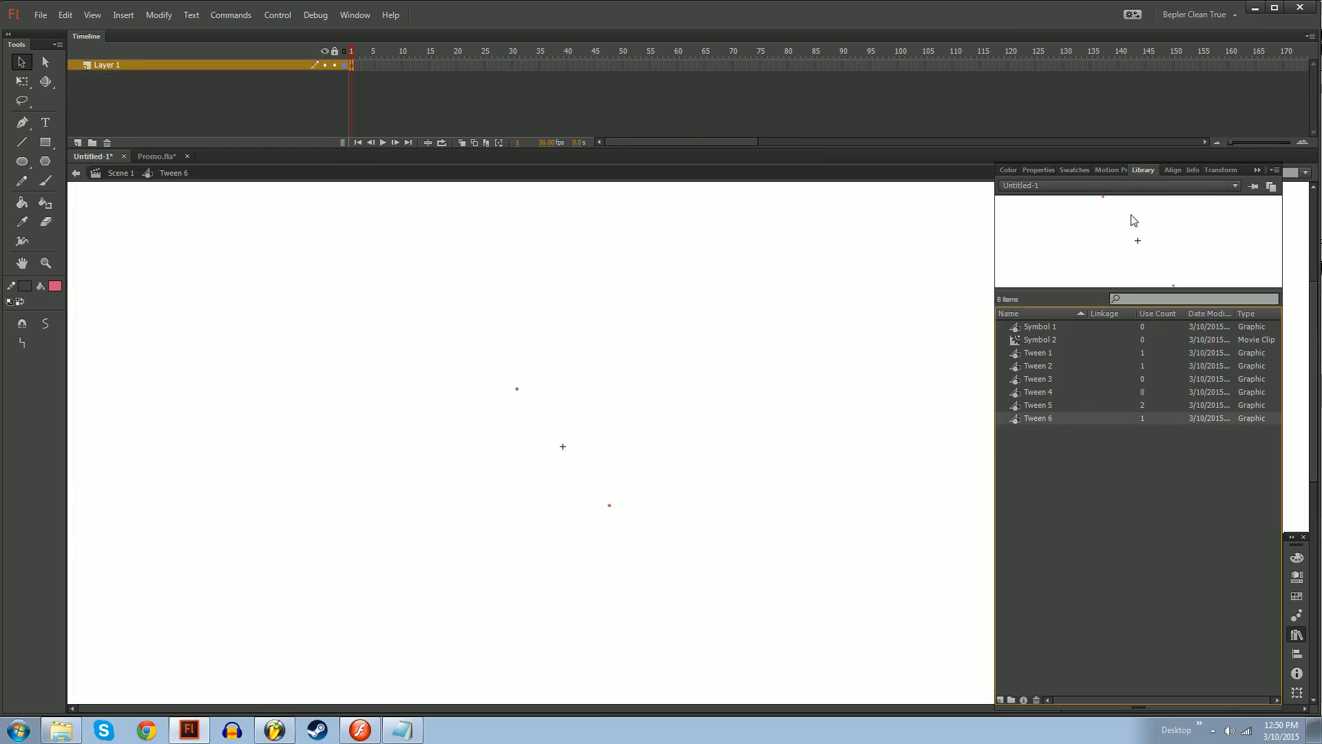
double_click(1031, 406)
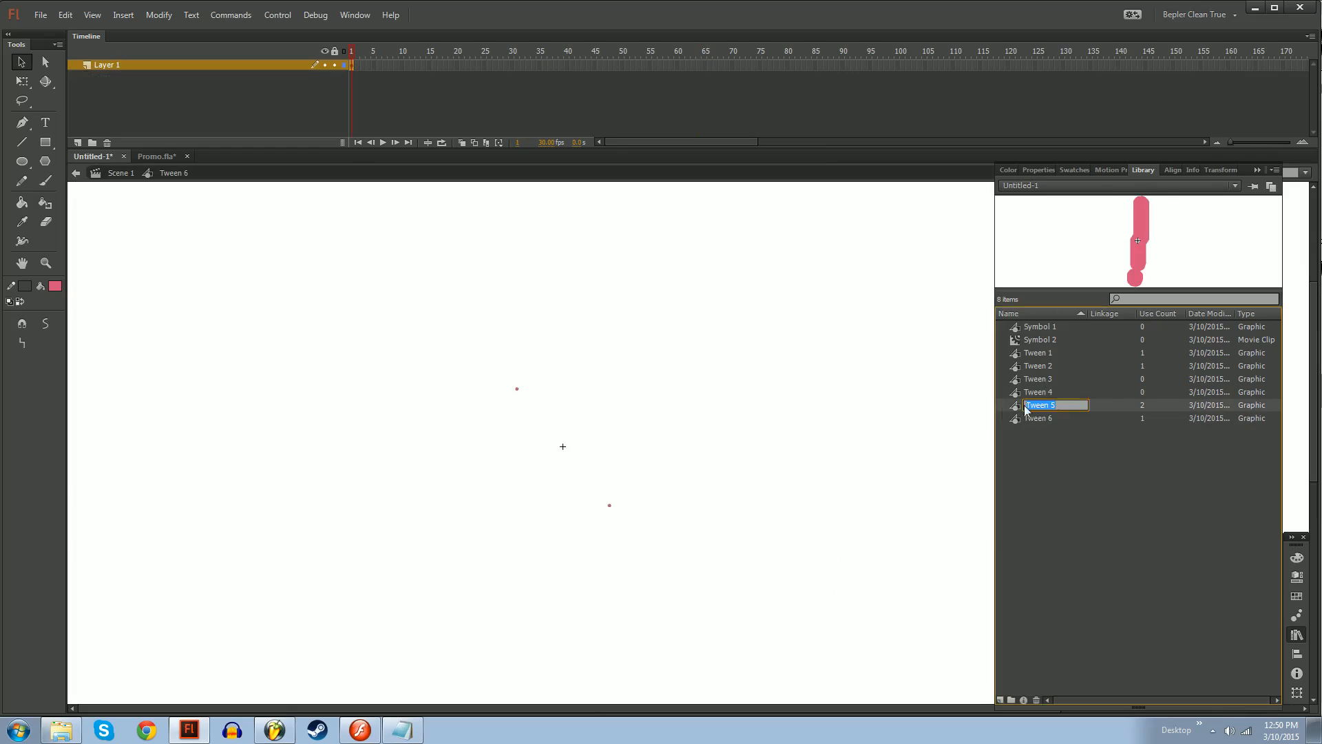
click(1002, 409)
double_click(1012, 407)
click(120, 173)
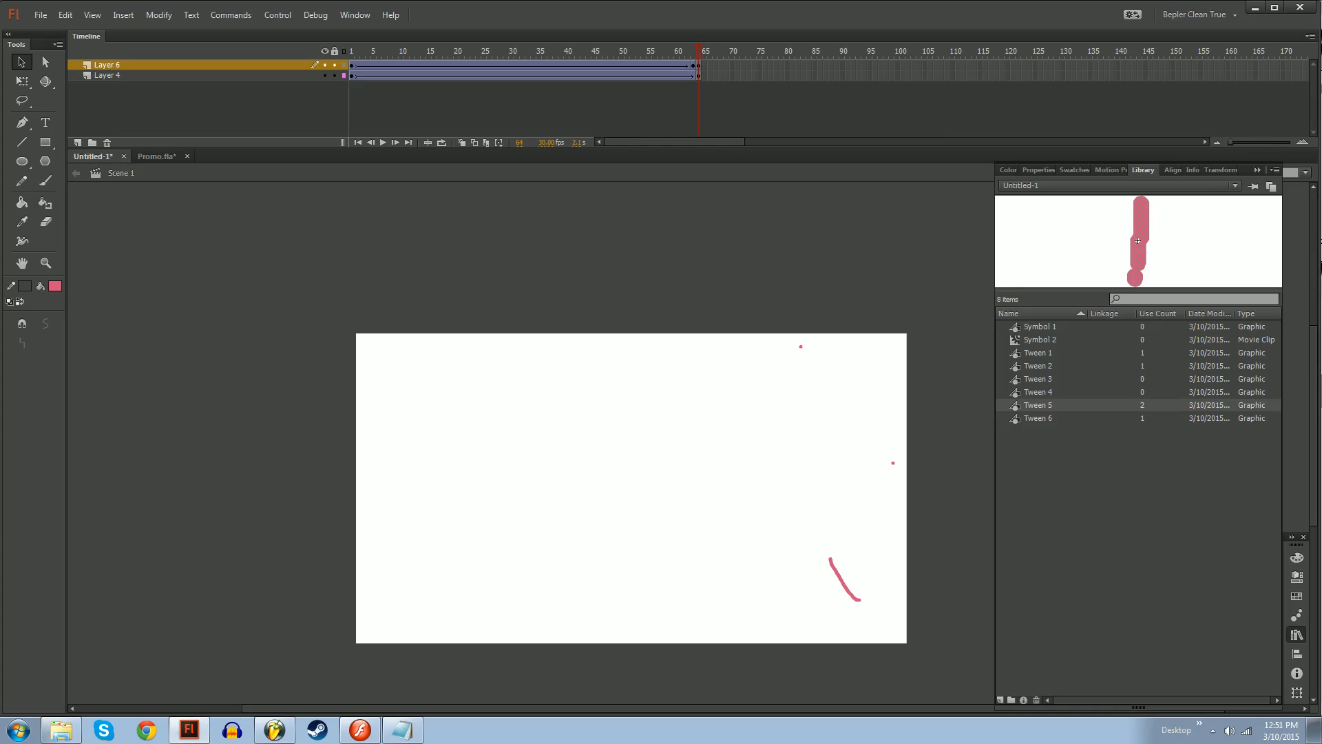
Remove the end keyframes and classic tweens from Layers 6 and 4, shortening both layers' frame spans
drag(467, 66, 666, 75)
key(shift+F5)
key(shift+F5)
drag(418, 66, 358, 75)
right_click(397, 68)
click(407, 74)
key(z)
key(v)
key(F5)
click(390, 66)
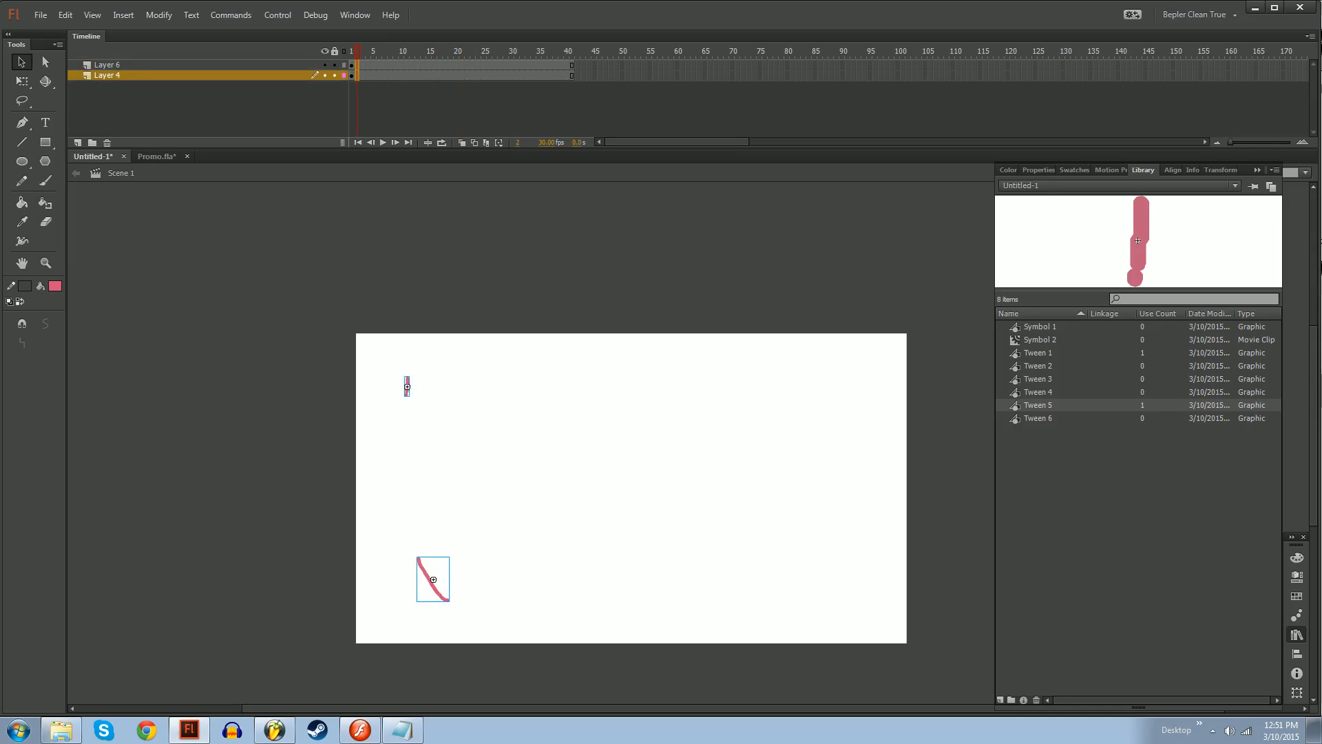
Cut Layers 6 and 4 down to a single frame and delete the drawings on them
key(shift+F5)
key(shift+F5)
key(shift+F5)
key(shift+F5)
key(shift+F5)
key(shift+F5)
key(shift+F5)
key(shift+F5)
key(shift+F5)
key(shift+F5)
key(shift+F5)
key(shift+F5)
key(shift+F5)
key(shift+F5)
key(shift+F5)
key(shift+F5)
key(shift+F5)
key(shift+F5)
key(shift+F5)
key(shift+F5)
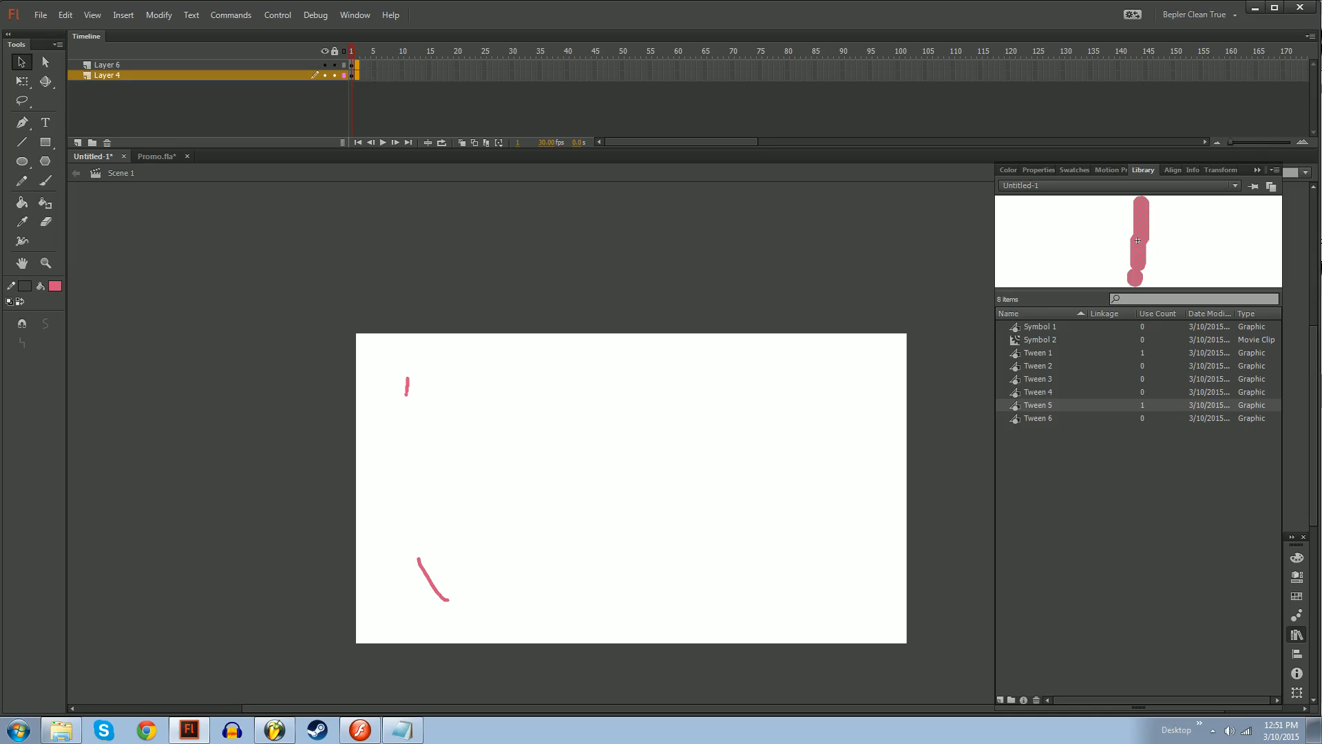
click(368, 66)
key(Delete)
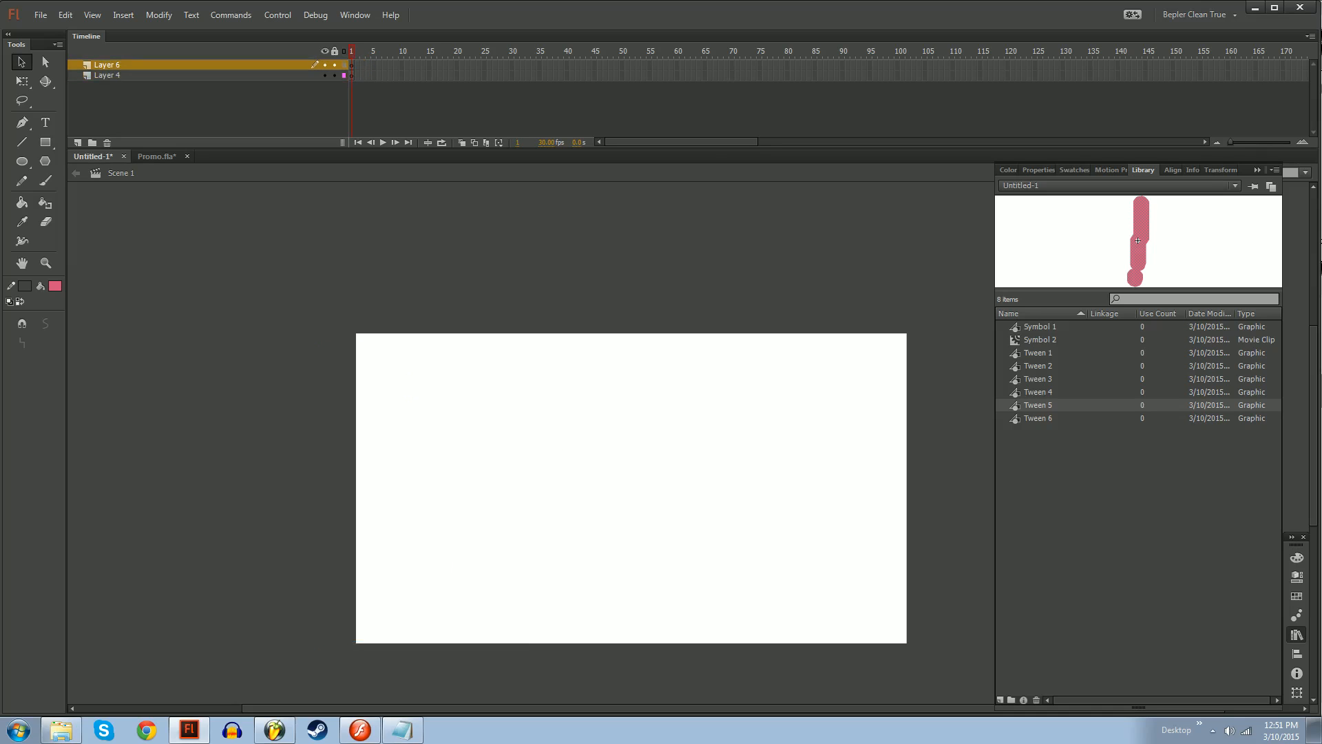
Delete all symbols from Symbol 1 through Tween 6 from the library
click(1027, 328)
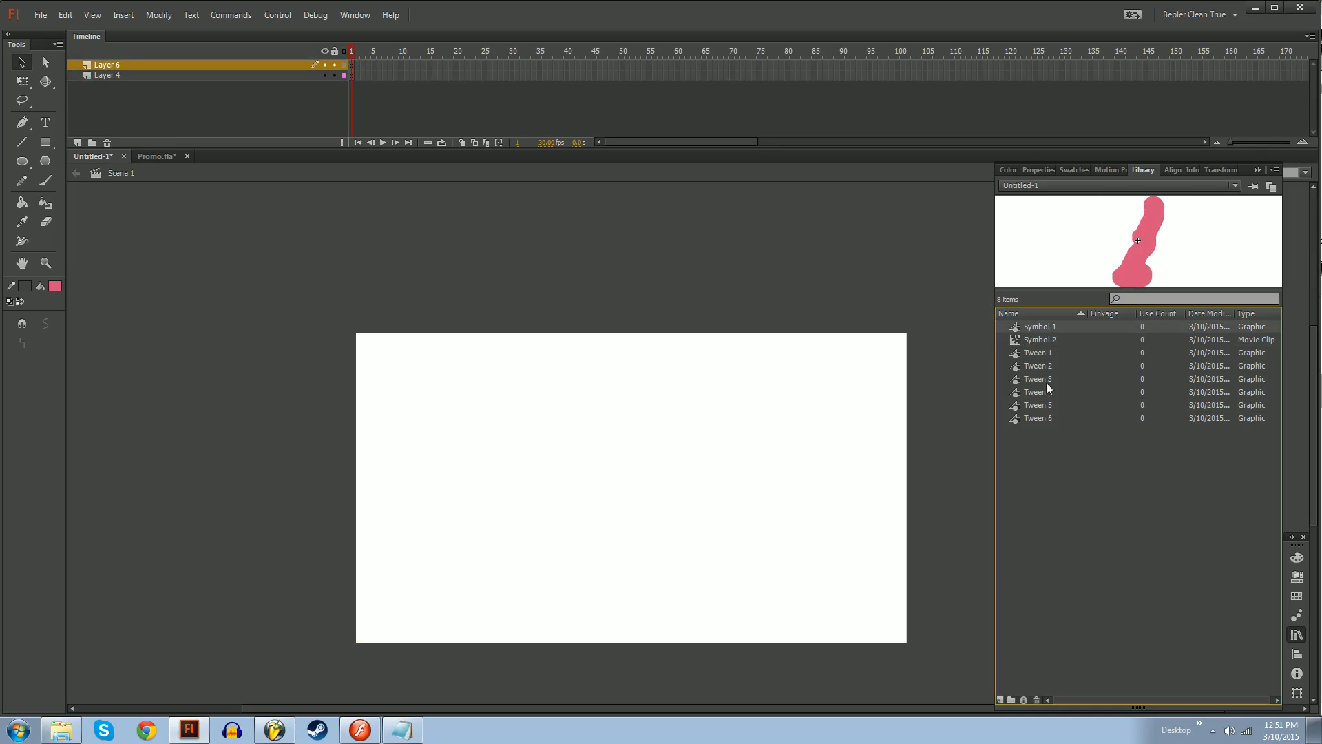
shift+click(1035, 405)
shift+click(1036, 418)
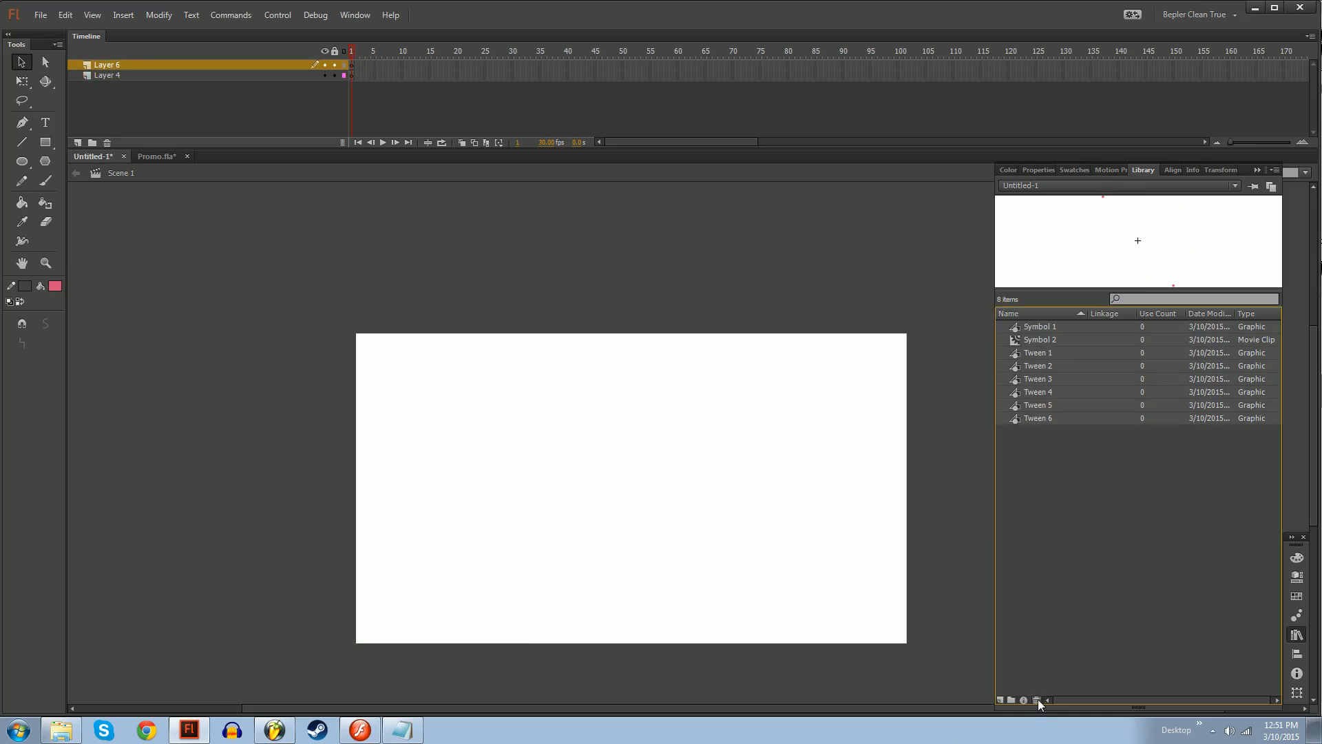
click(1037, 700)
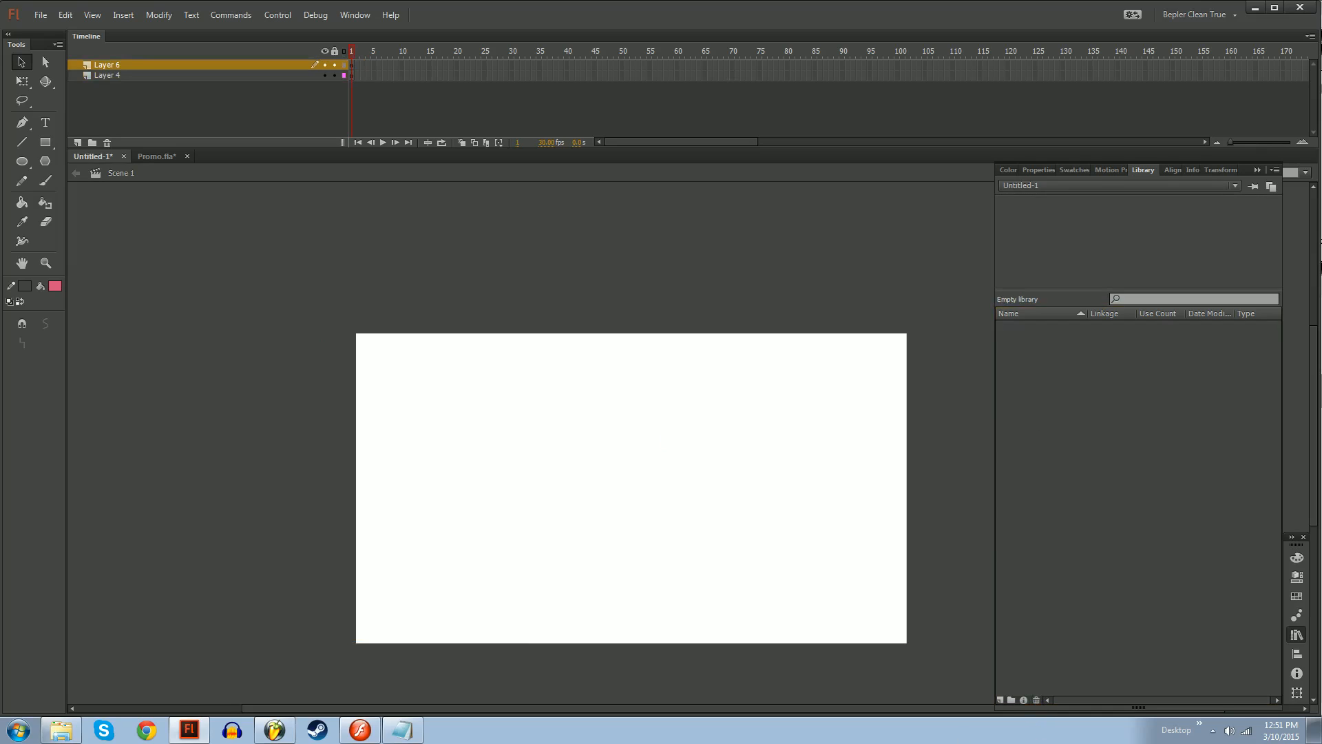
Draw a small pink pentagon without an outline in the left half of the stage at frame 1 of Layer 6
drag(583, 413, 560, 583)
drag(547, 597, 492, 389)
click(45, 161)
mouse_move(378, 453)
mouse_down()
mouse_move(371, 418)
mouse_move(502, 500)
mouse_move(270, 390)
mouse_up()
key(v)
key(Delete)
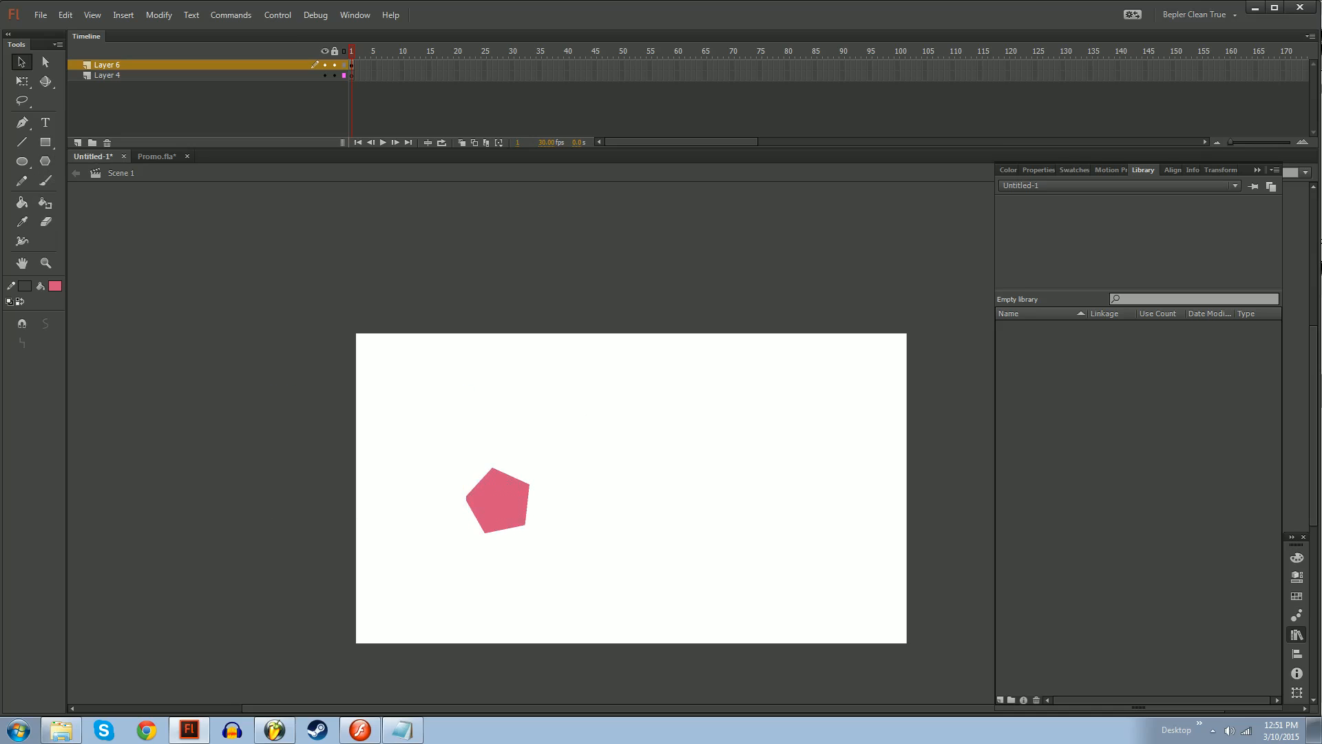
Convert the pentagon into a movie clip symbol named Symbol 1
drag(499, 501, 494, 501)
key(F8)
key(Return)
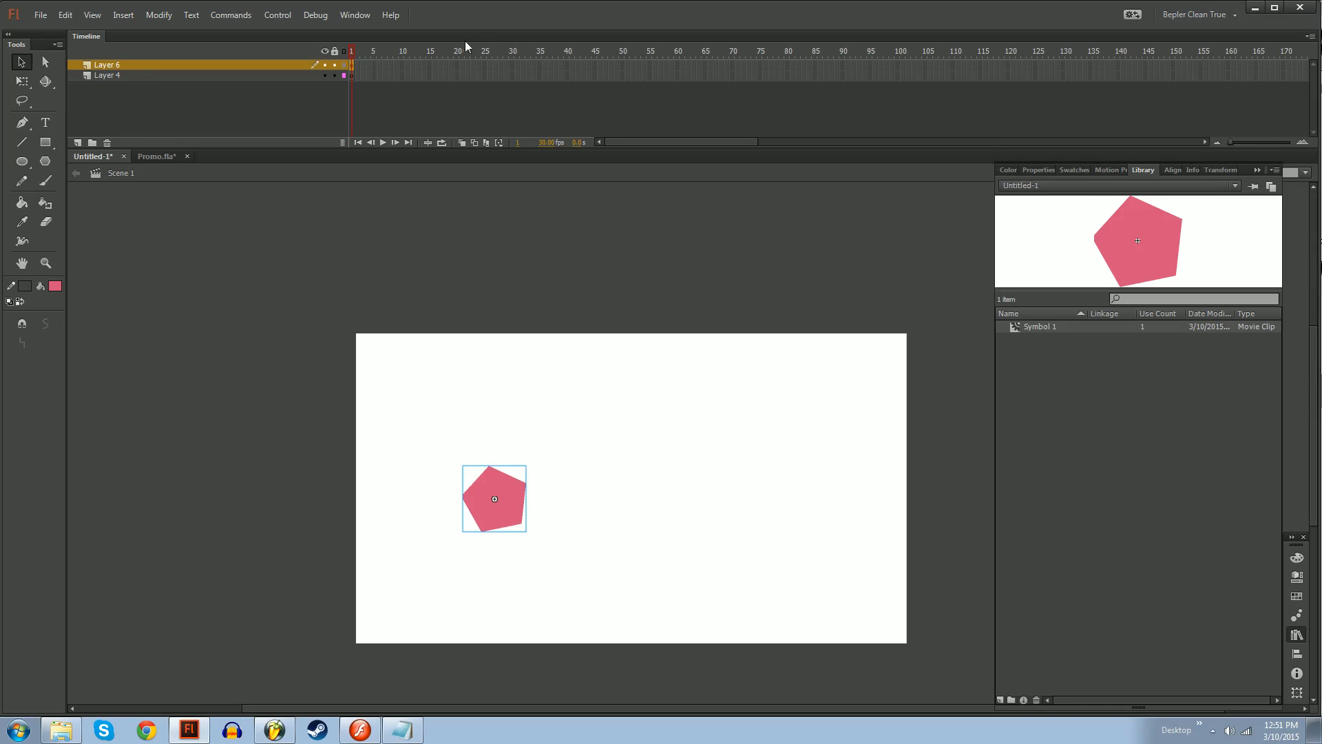
Extend Layer 6 to frame 50 and move the pentagon horizontally into the right half of the stage
click(621, 65)
key(F6)
drag(495, 499, 756, 499)
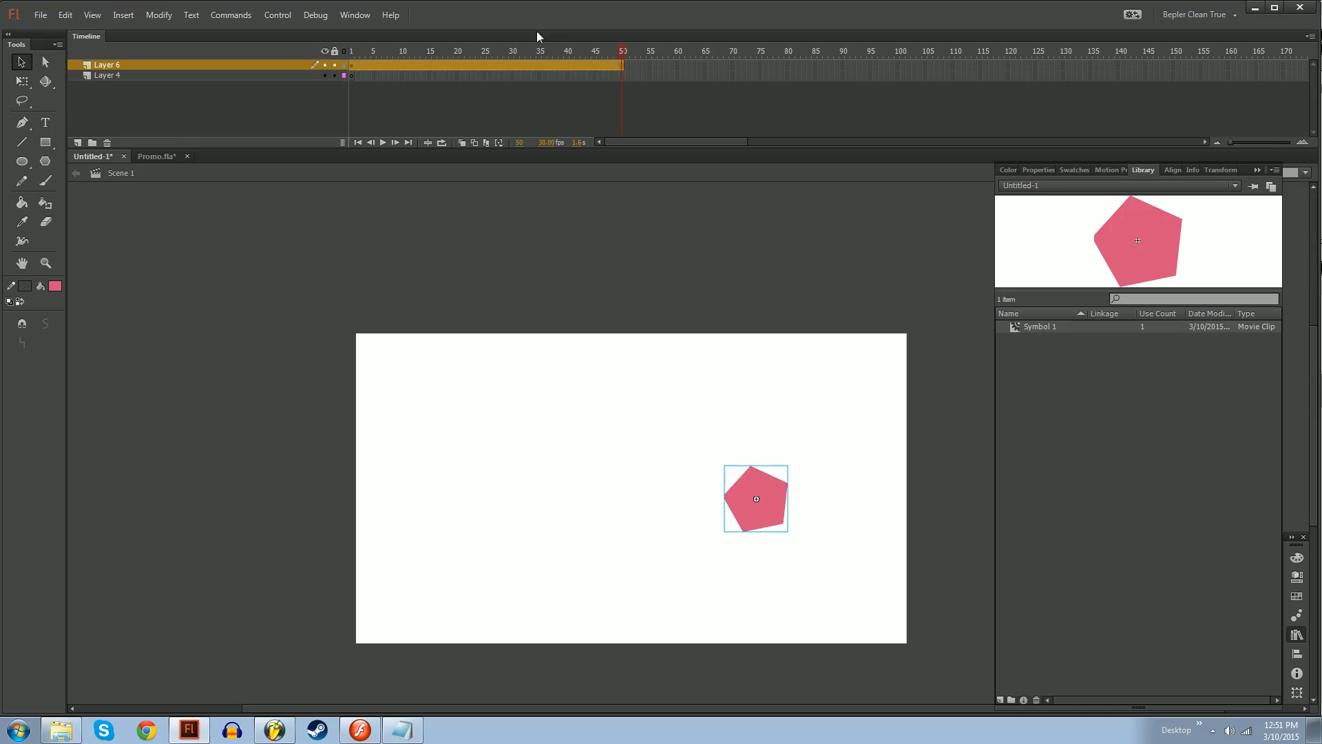
Try to apply a classic tween across frames 1 to 50 of Layer 6
right_click(510, 64)
click(570, 103)
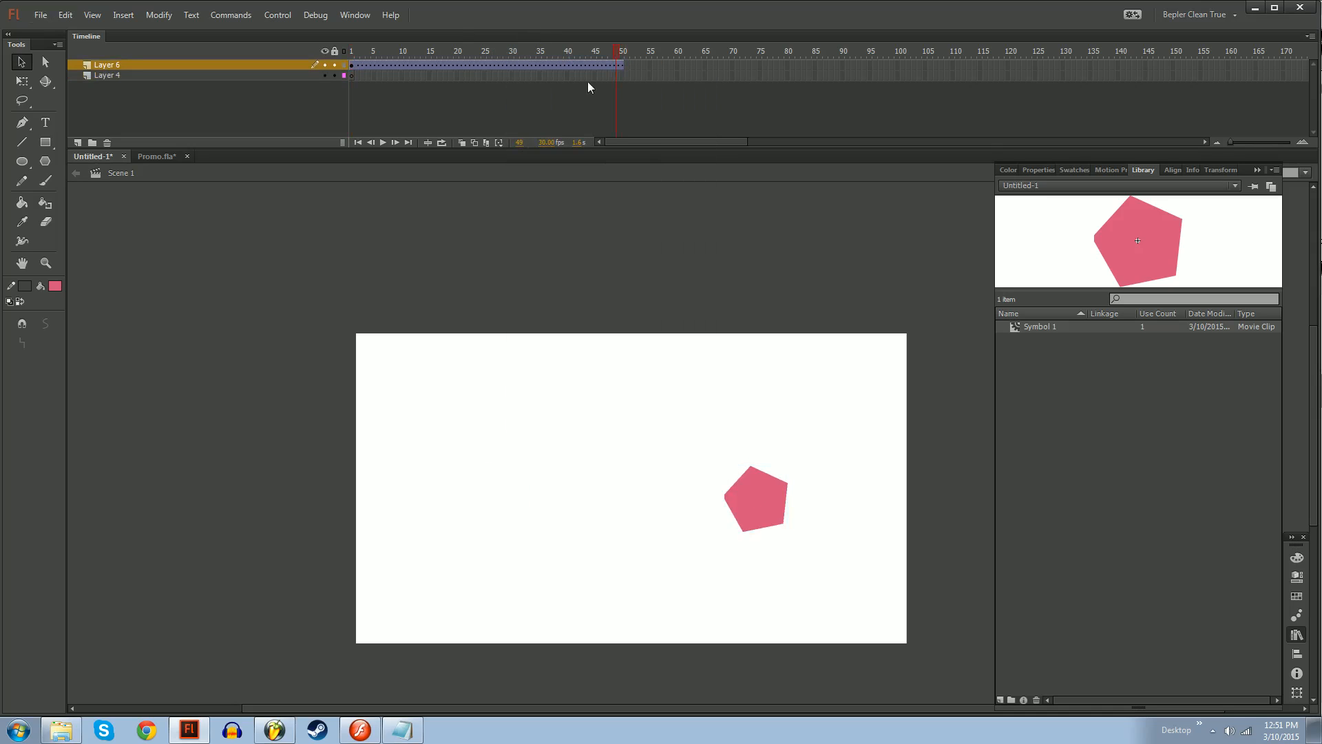
key(ctrl+z)
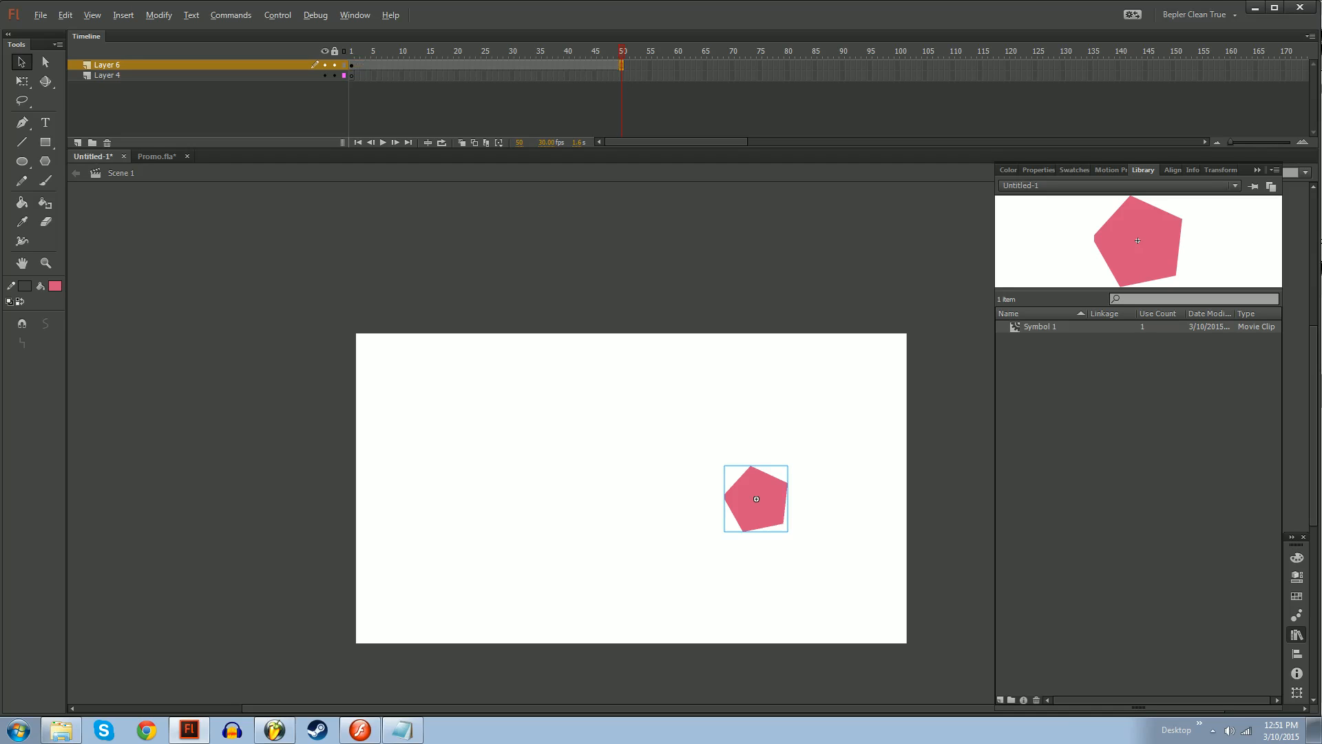
Place the starting pentagon left of its frame 50 keyframe copy and connect both Layer 6 keyframes with a classic tween
click(534, 65)
key(ctrl+y)
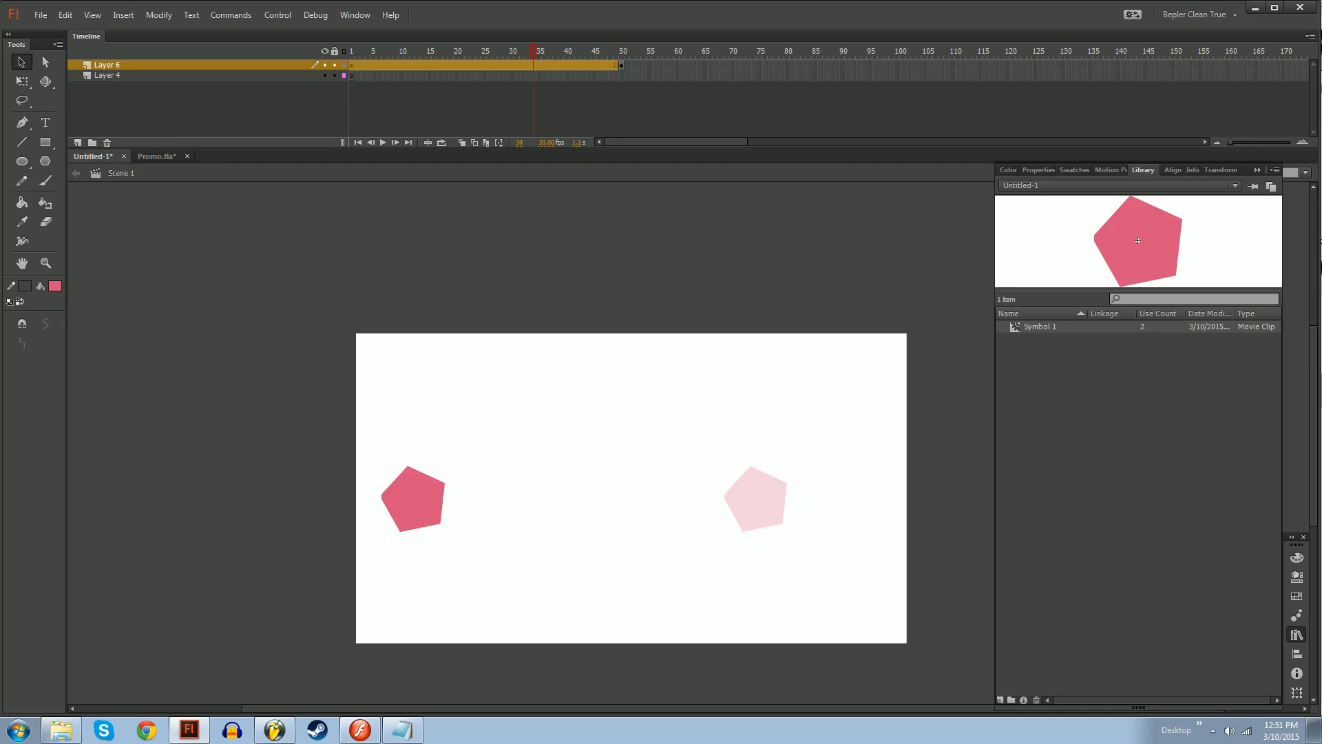
right_click(453, 67)
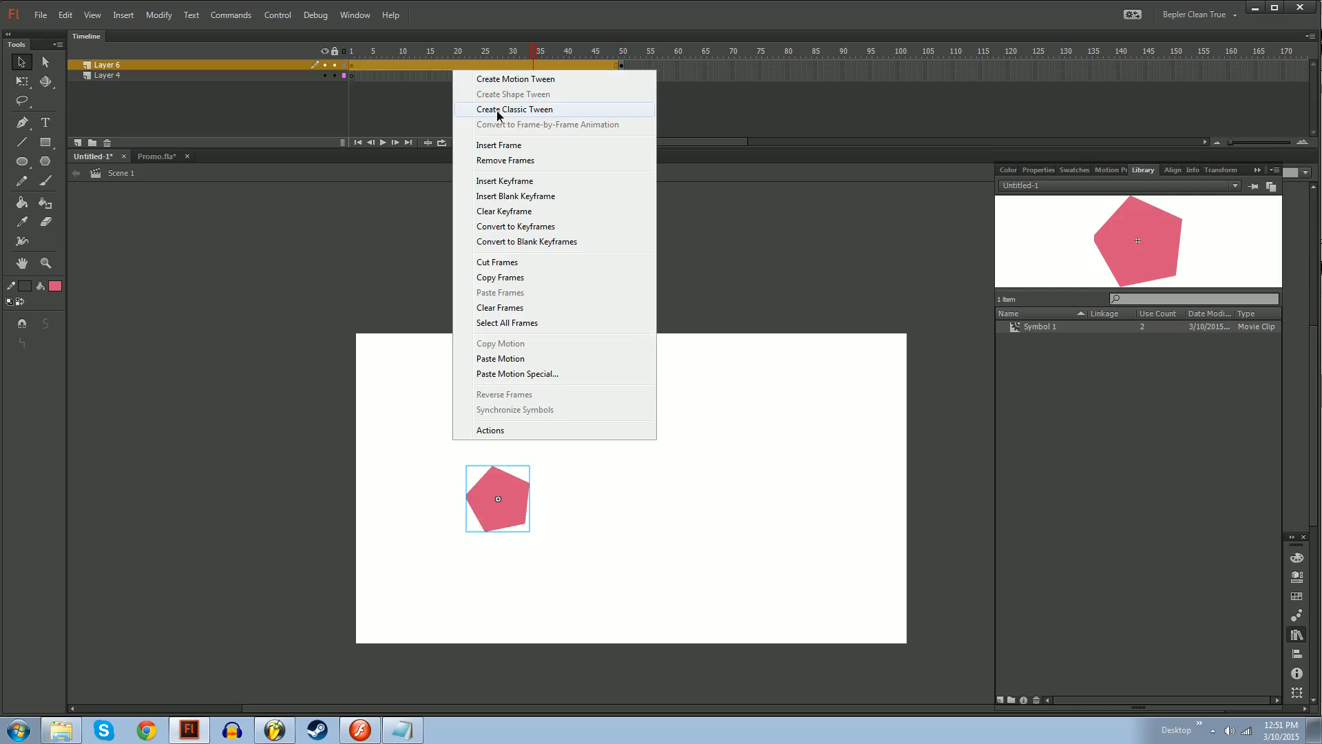
click(516, 116)
click(518, 65)
mouse_move(519, 64)
mouse_down()
mouse_move(373, 82)
mouse_move(509, 89)
mouse_up()
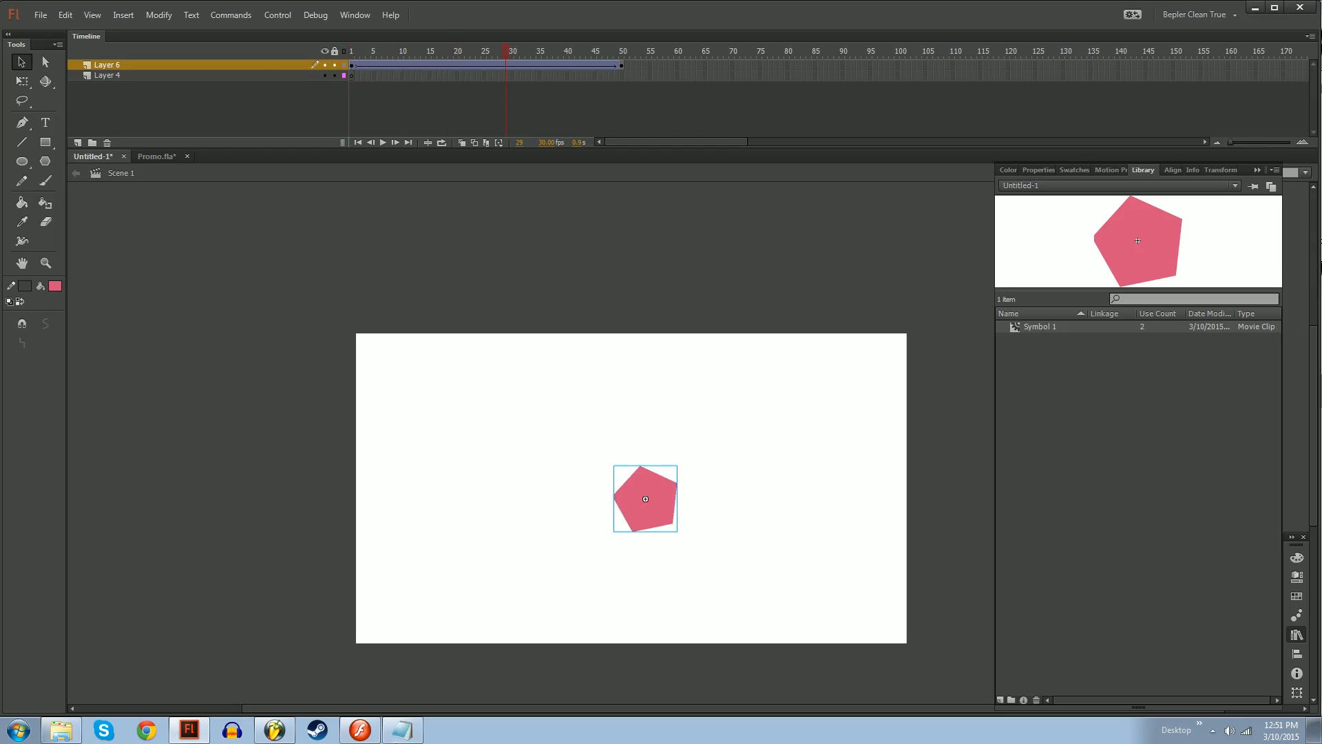
Switch to Macromedia Flash Professional 8 and choose the PolyStar tool
click(353, 733)
drag(496, 227, 686, 475)
click(581, 99)
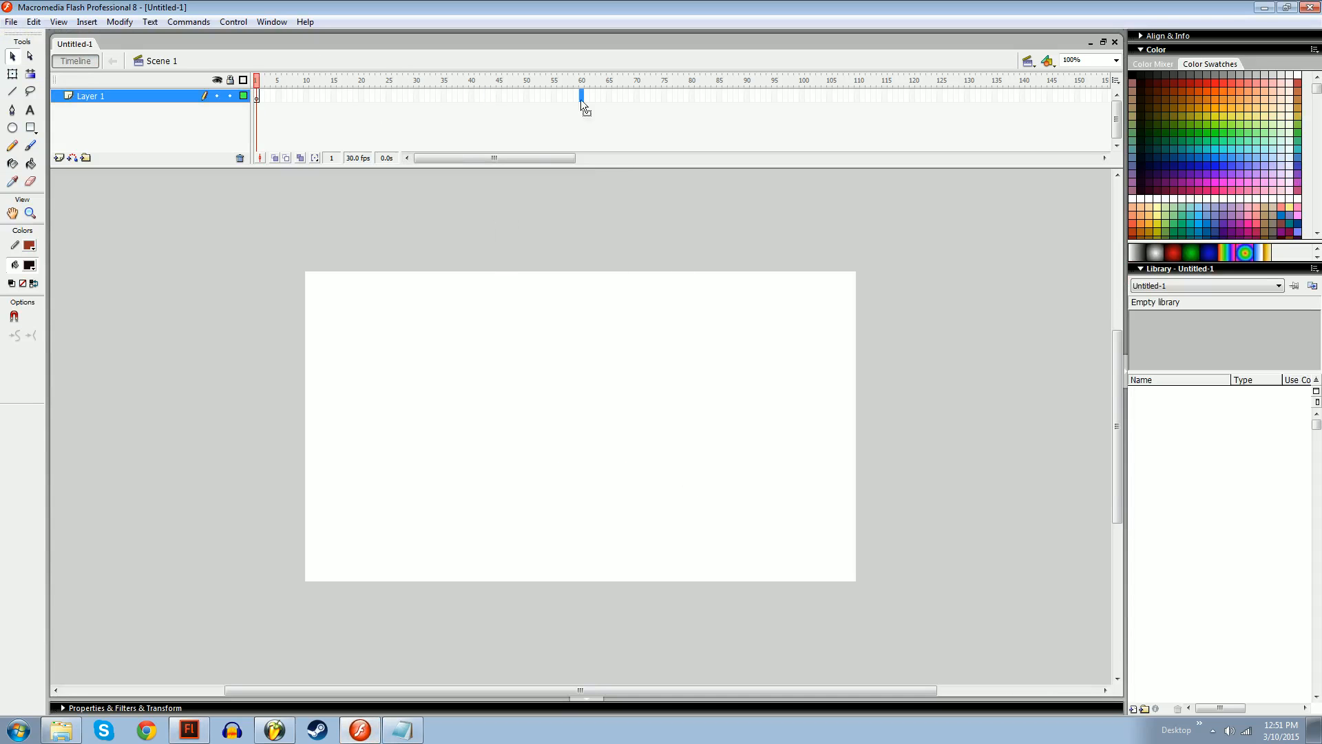
drag(281, 424, 355, 458)
drag(30, 127, 76, 169)
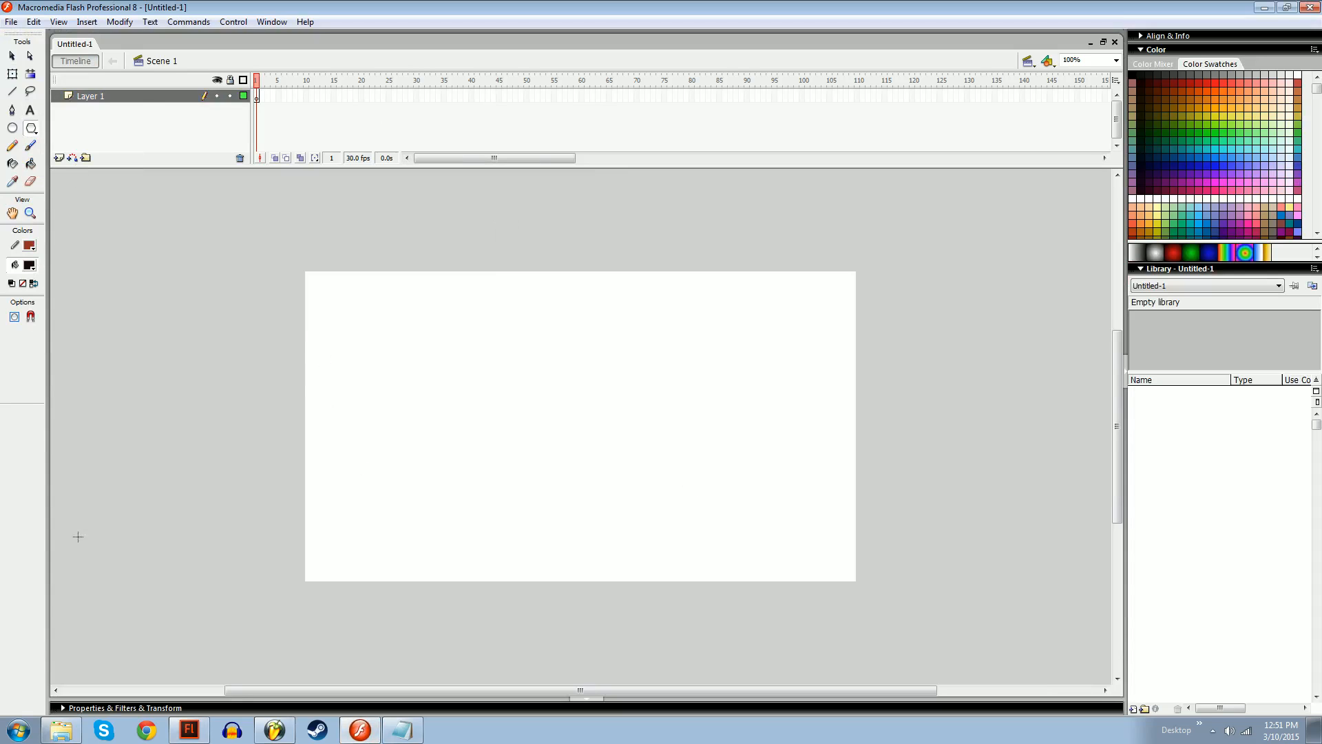
Switch back to the newer Flash Professional and copy the hex code of the pink fill colour
click(189, 730)
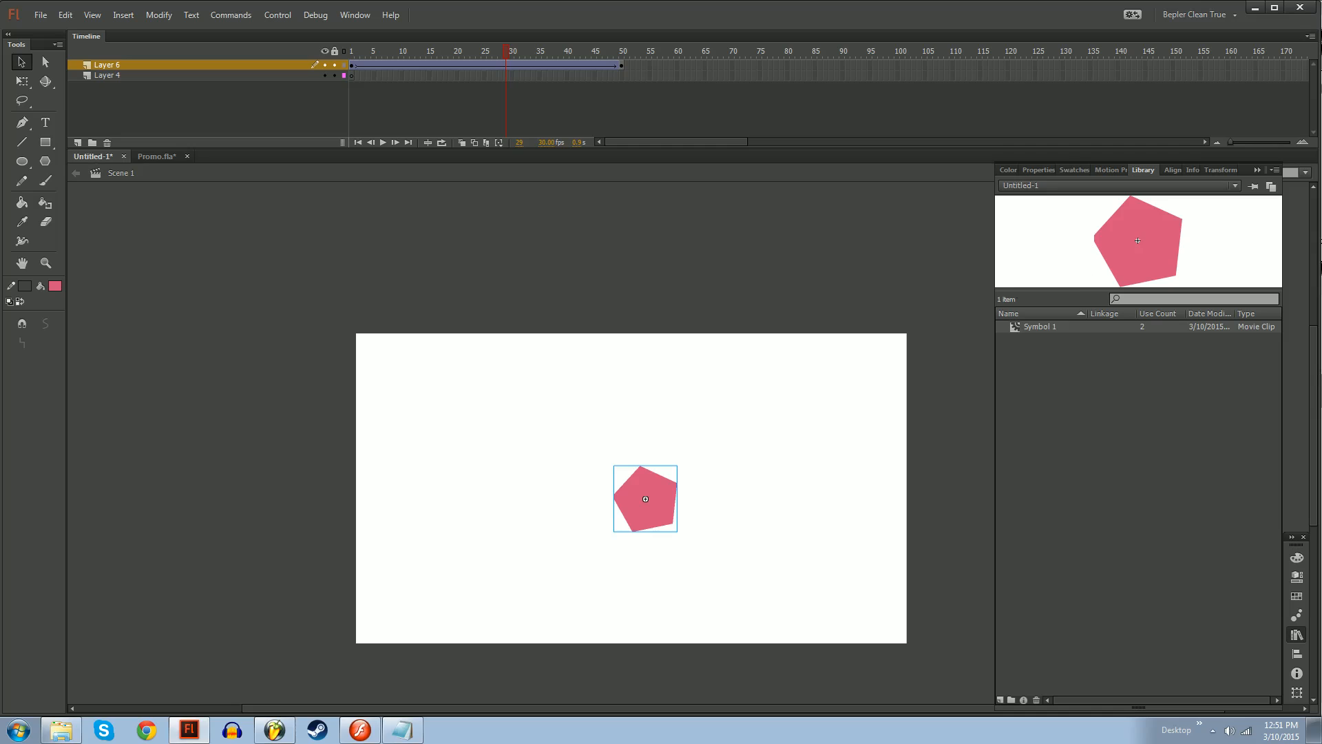
click(1014, 170)
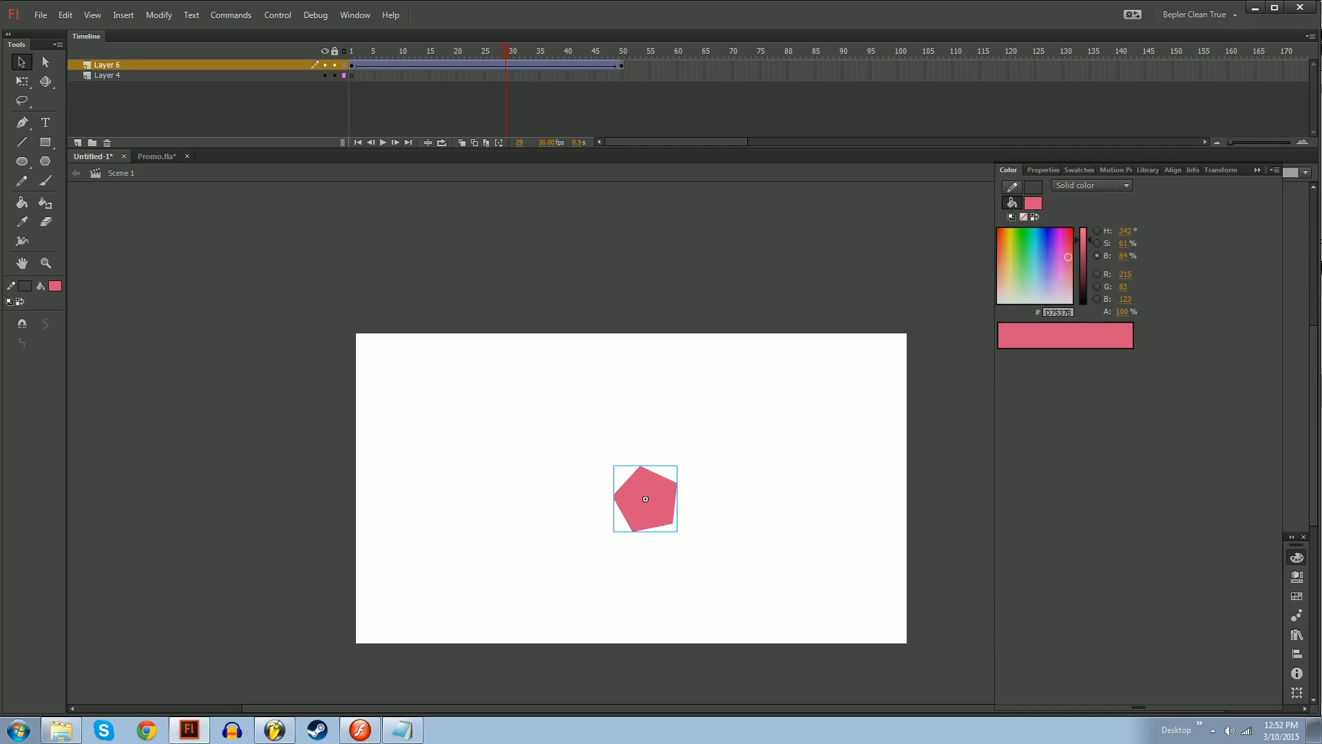
click(1058, 312)
key(ctrl+c)
Switch to Macromedia Flash Professional 8 and enter D7537B as the fill's hex value in the Color Mixer
click(360, 730)
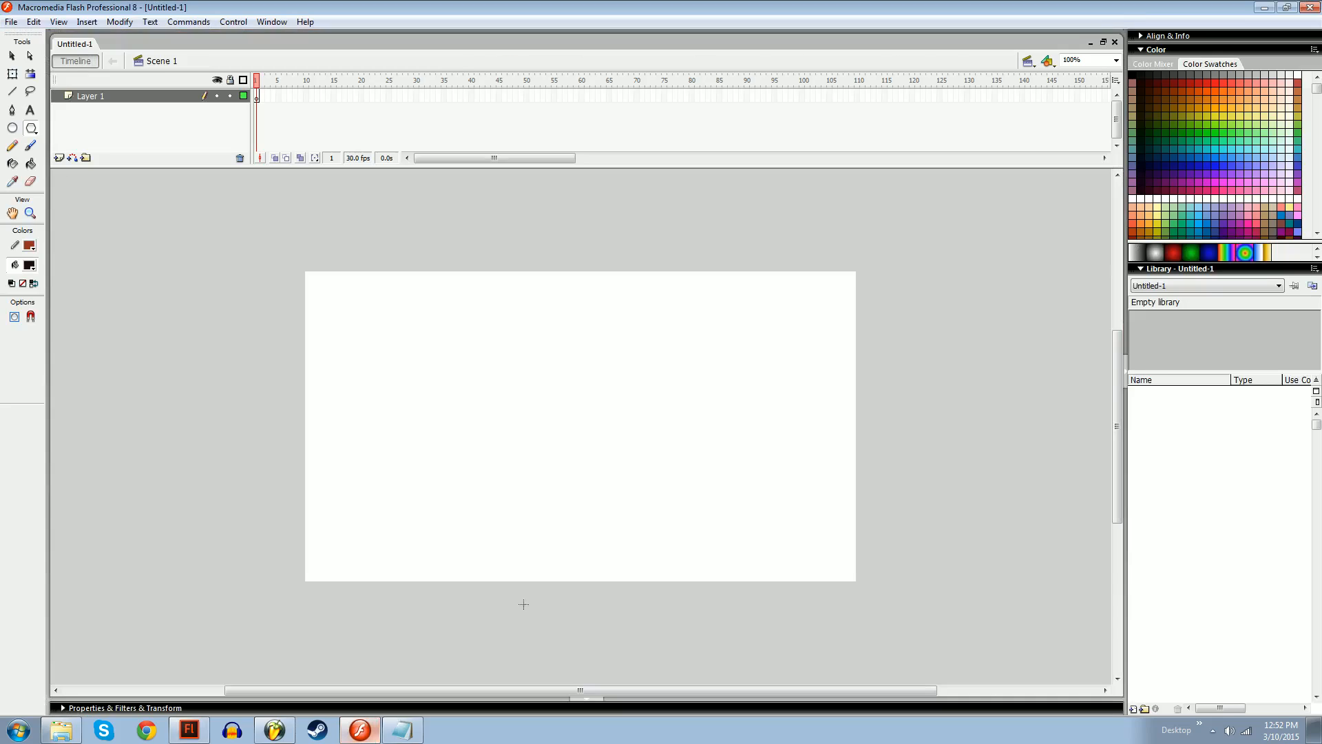
click(1157, 50)
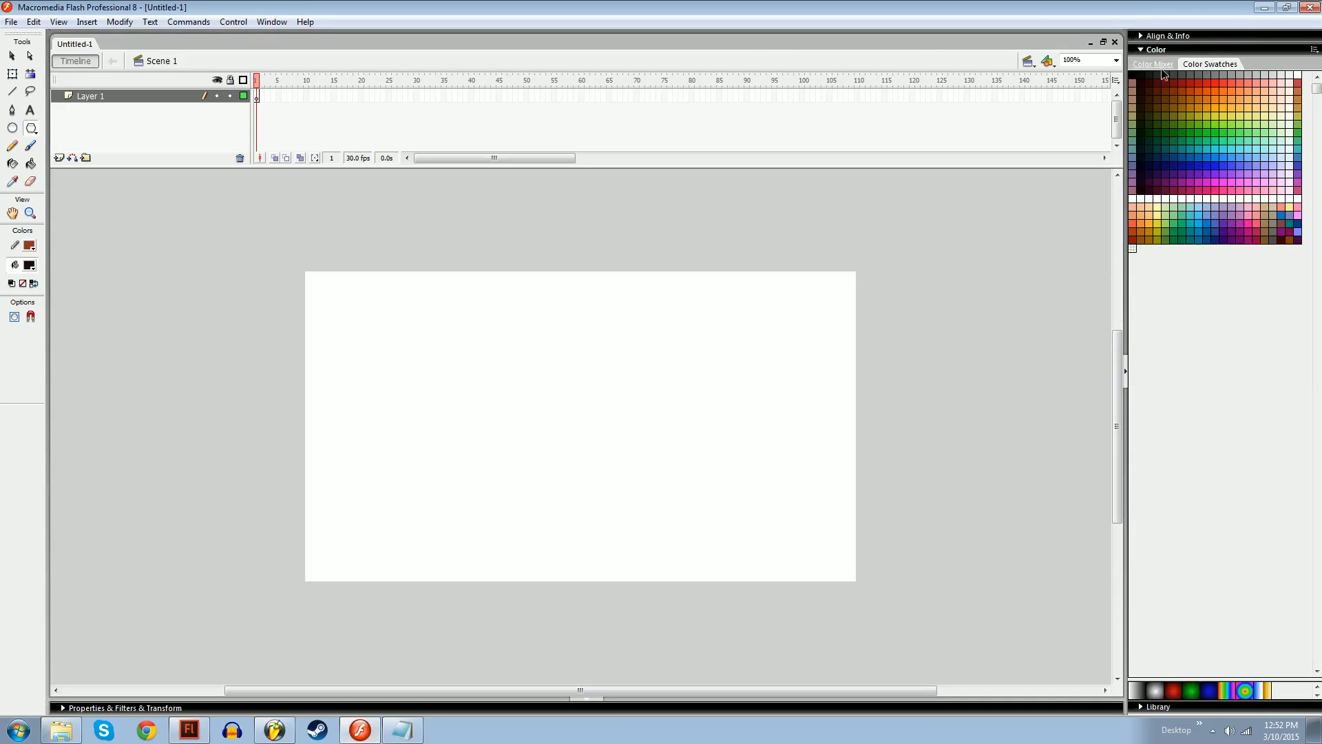
click(1155, 64)
click(1217, 178)
key(ctrl+v)
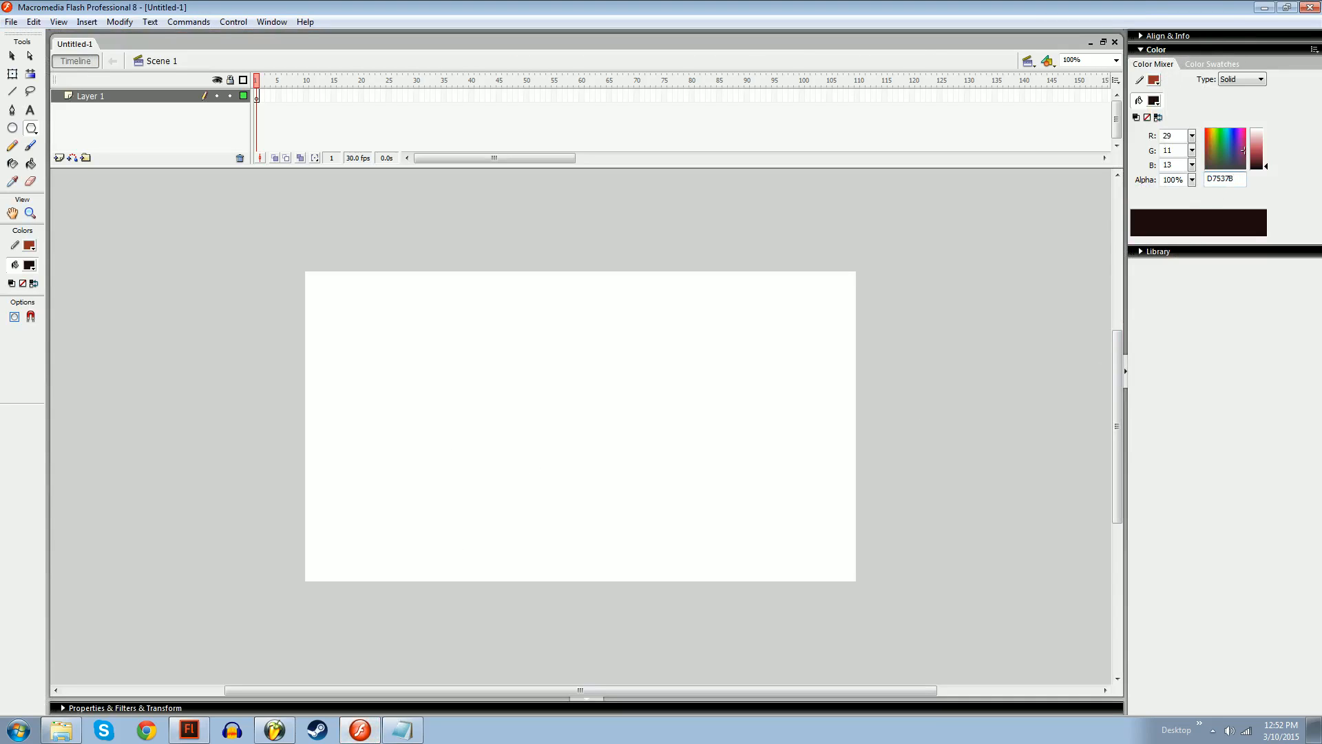
Draw a large dark pentagon in the lower left part of the stage
drag(502, 495, 572, 452)
key(z)
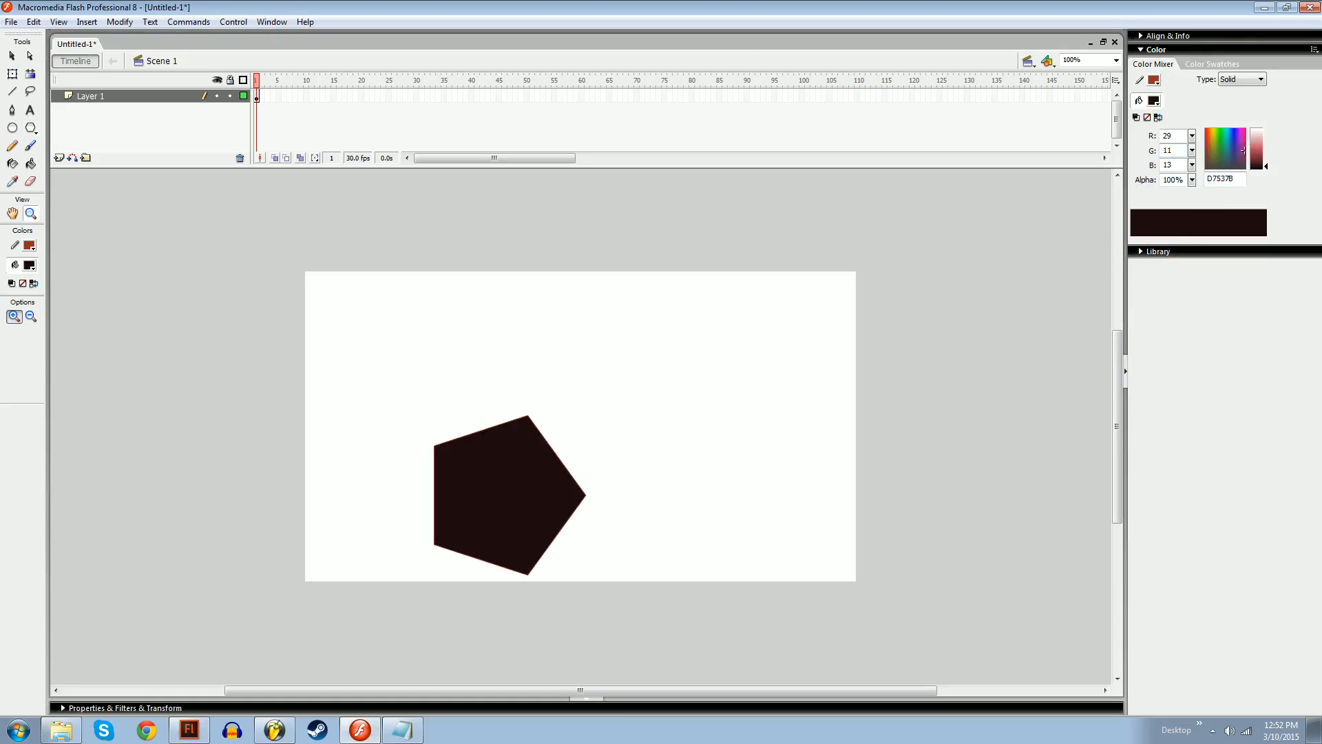
Apply #D7537B as the fill colour and draw a smaller upright pentagon in the right half of the stage
click(1220, 179)
key(Return)
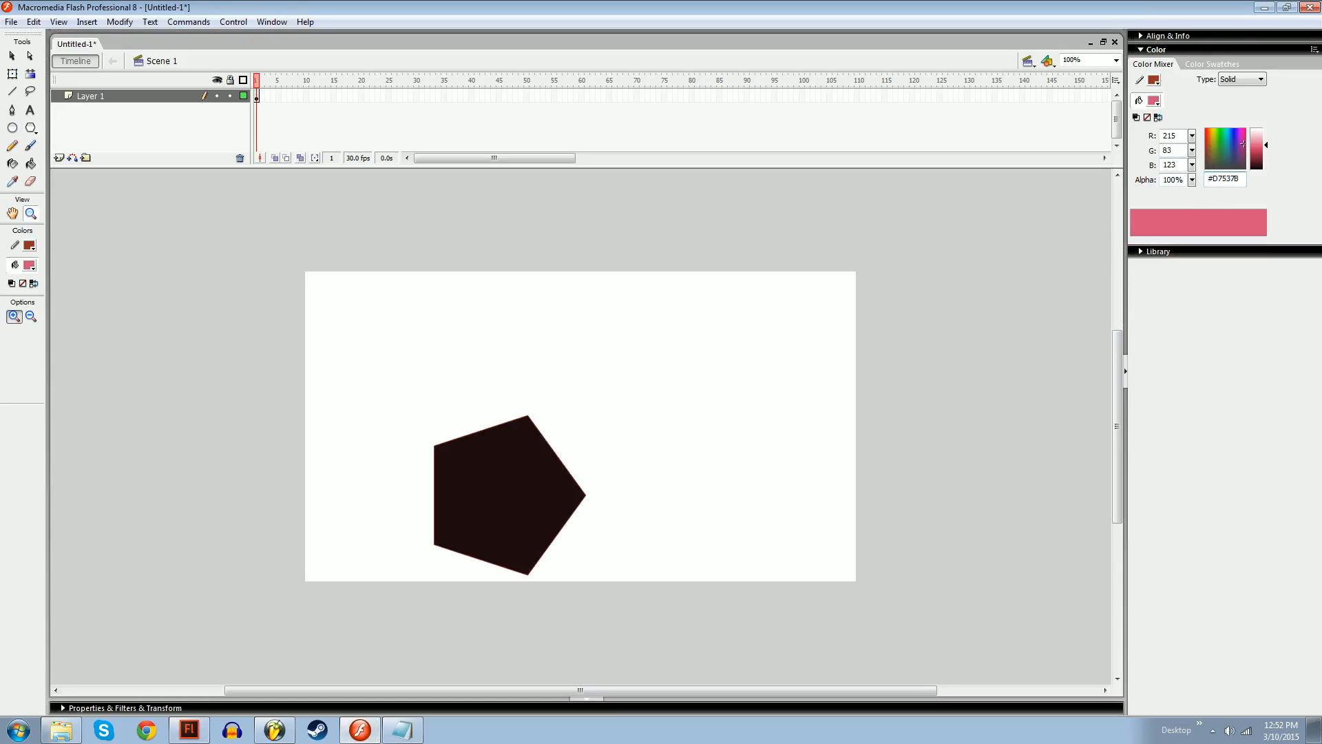
click(30, 128)
drag(683, 425, 683, 379)
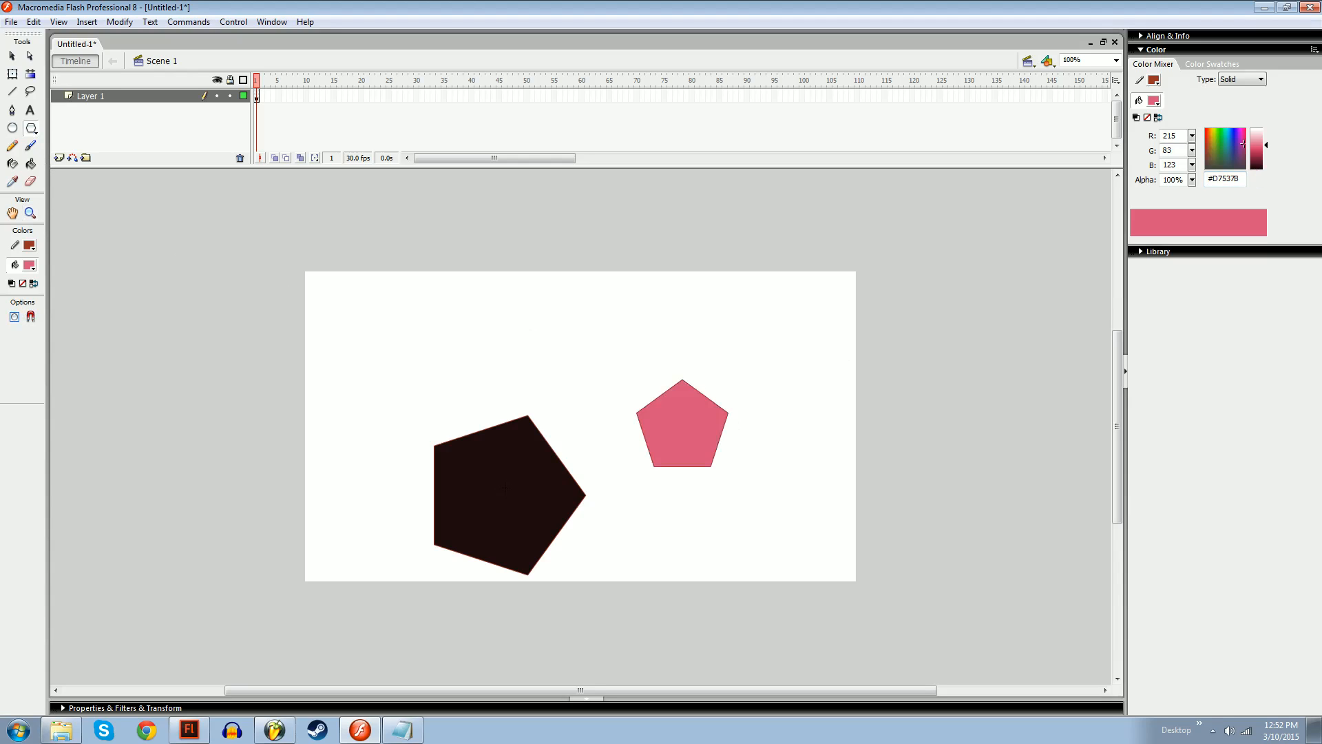
Delete the large dark pentagon together with its outline
key(q)
click(507, 490)
drag(402, 389, 605, 635)
key(Delete)
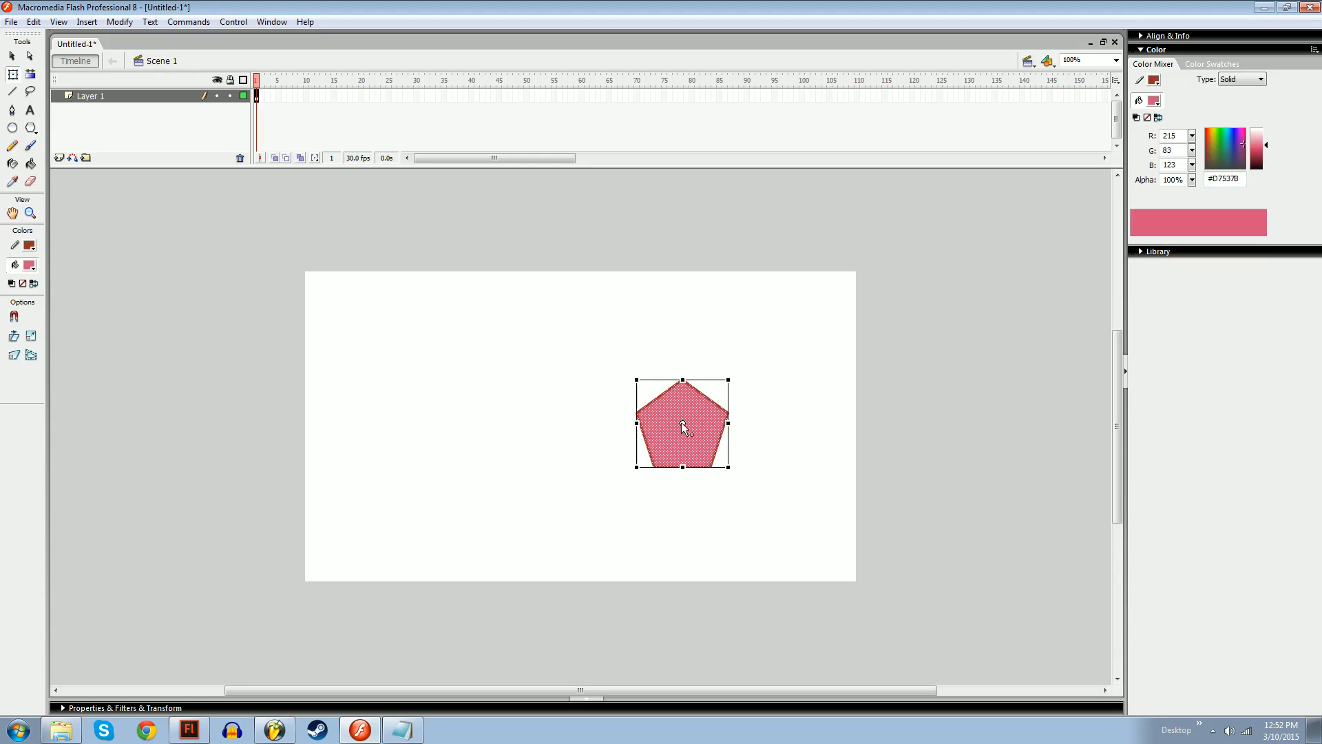
click(834, 417)
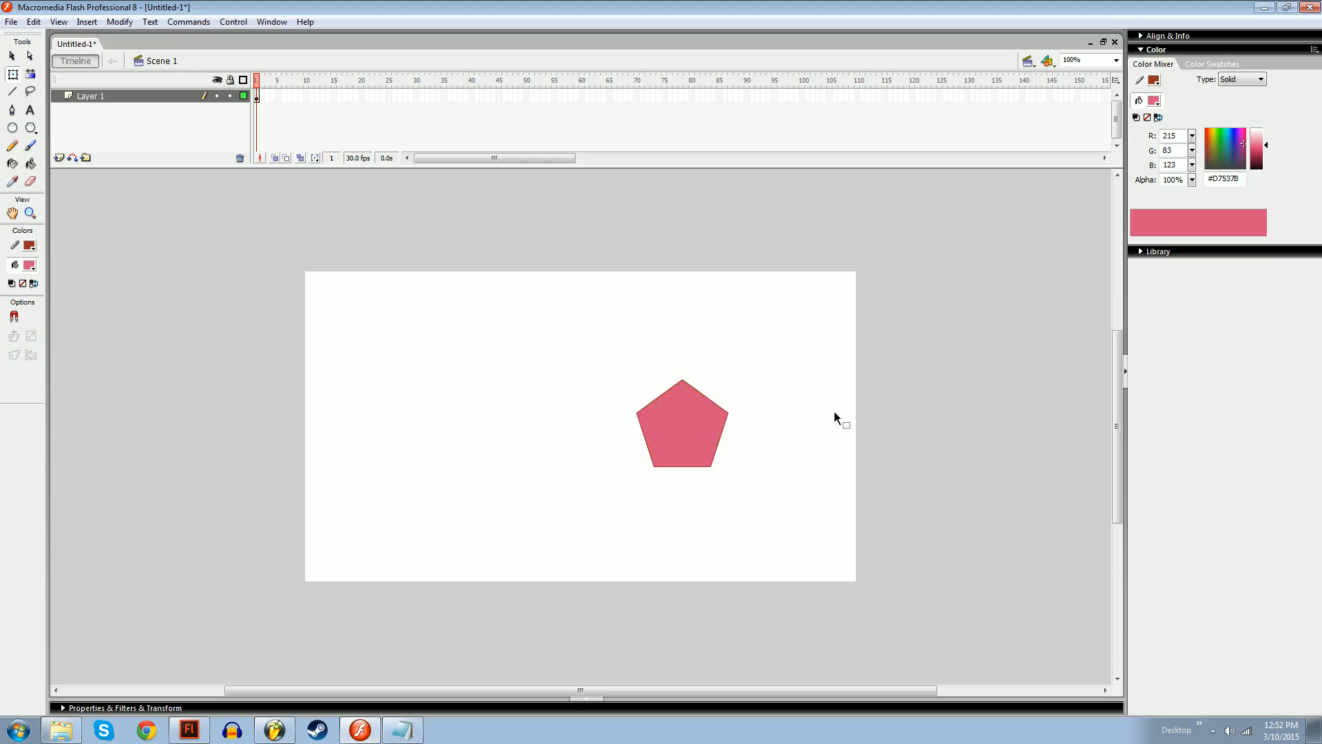
Delete the pink pentagon's outline and move the fill, slightly rotated, to the left side of the stage
double_click(729, 412)
key(Delete)
mouse_move(693, 416)
mouse_down()
mouse_move(398, 409)
mouse_move(448, 386)
mouse_move(449, 403)
mouse_up()
drag(230, 365, 344, 553)
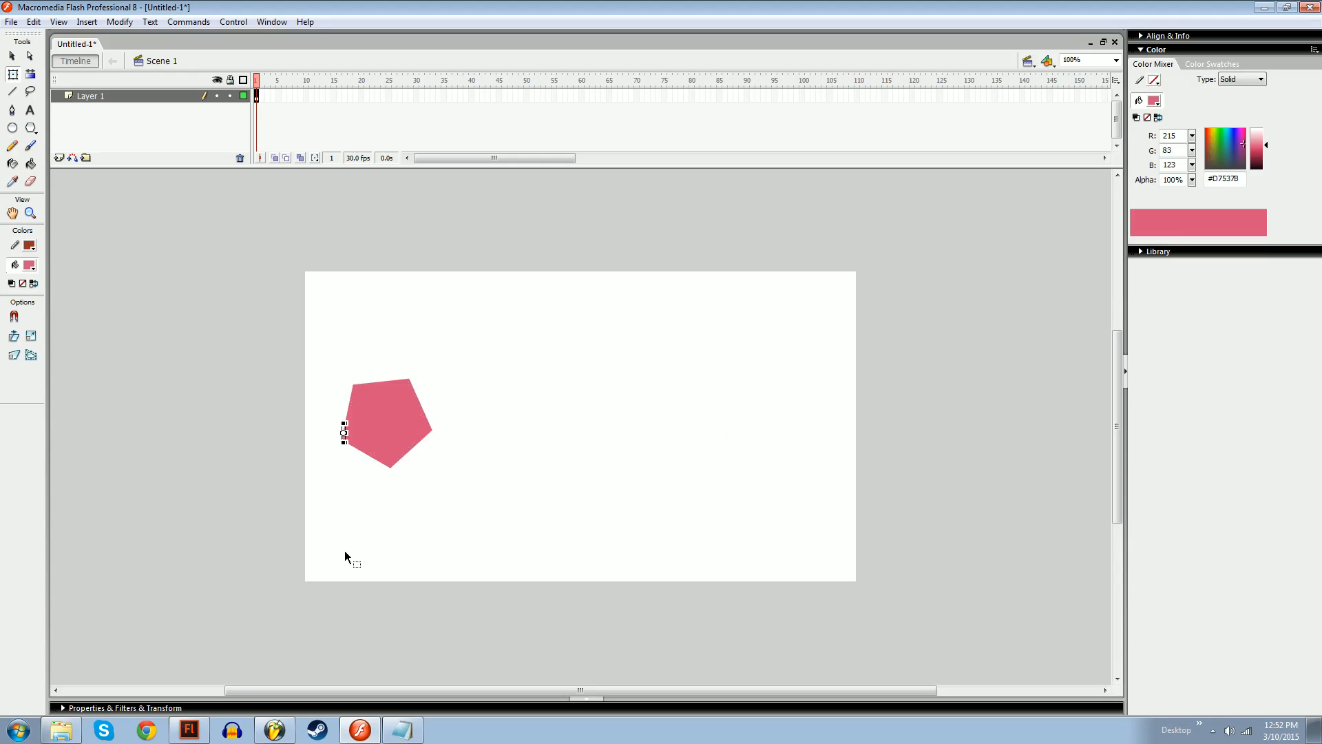
Shift the pentagon slightly up and right as a single object, and insert a keyframe at frame 50 of Layer 1
click(383, 430)
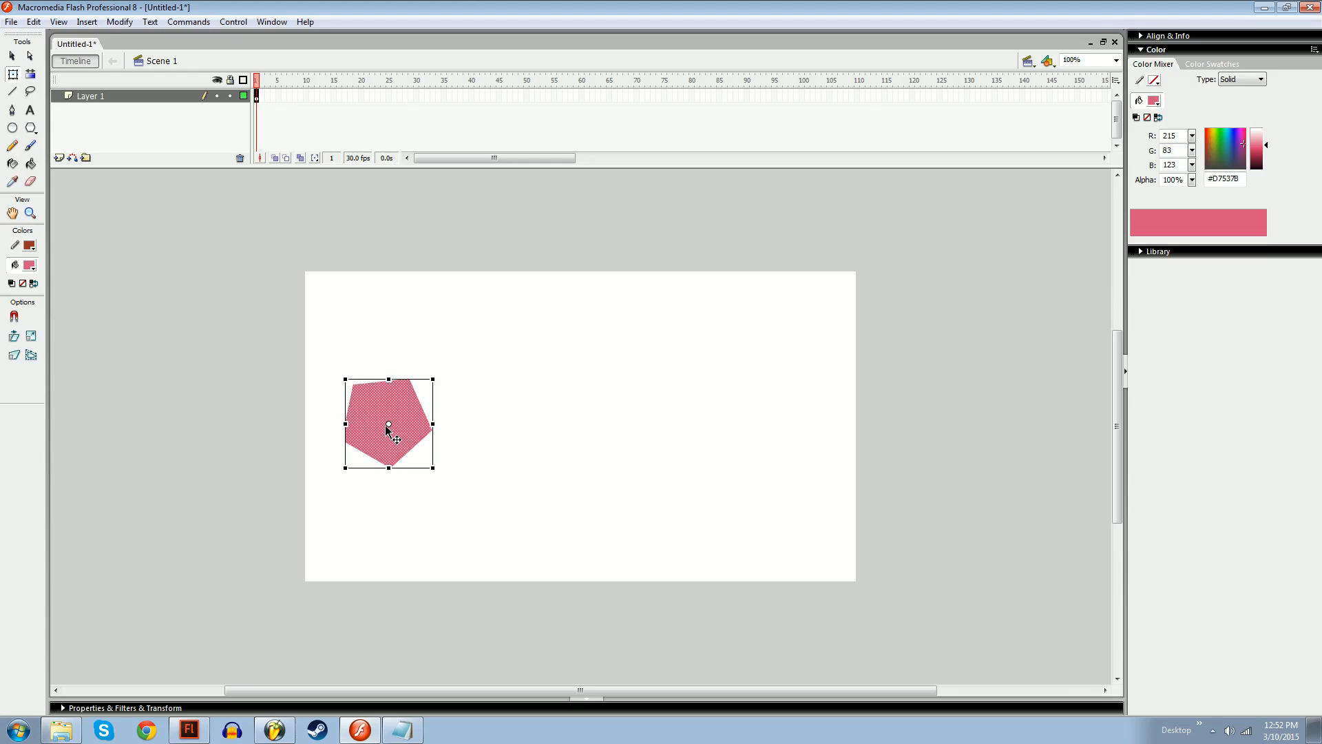
mouse_move(387, 425)
mouse_down()
mouse_move(409, 436)
mouse_move(405, 413)
mouse_up()
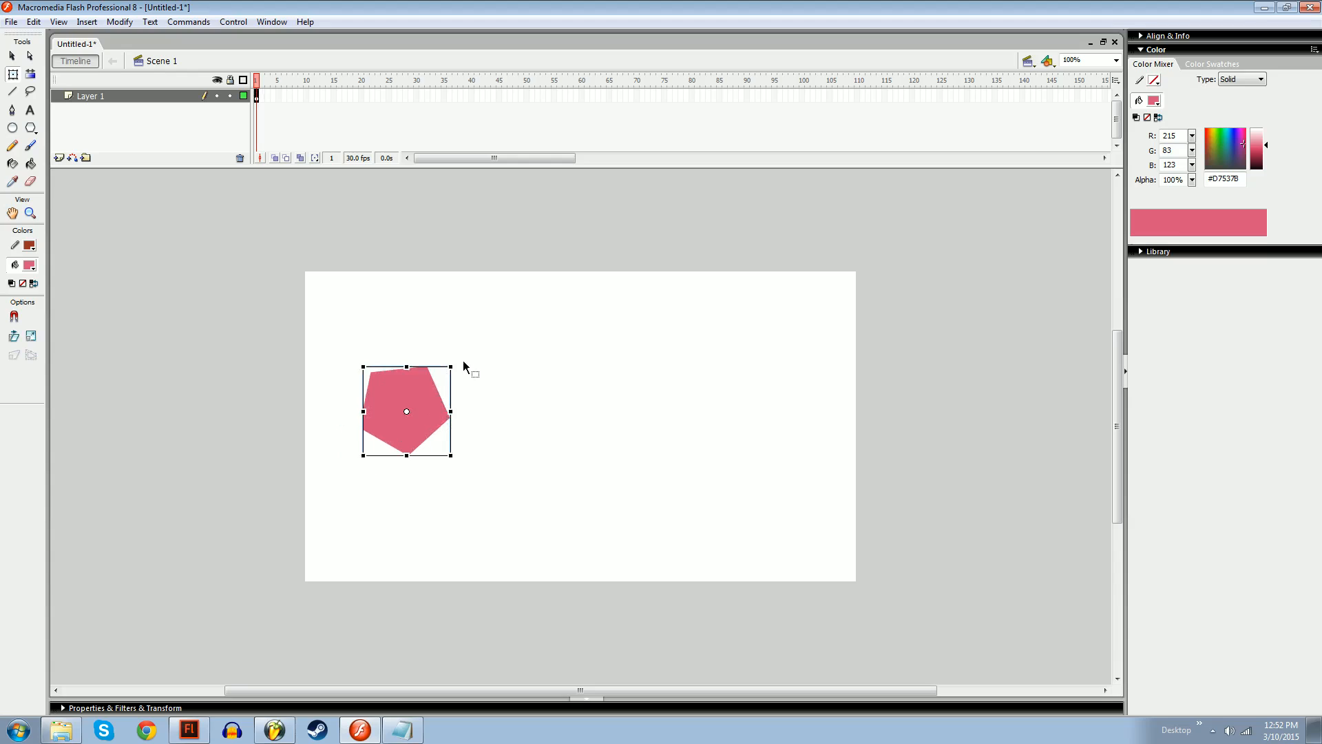
click(461, 371)
click(422, 384)
click(487, 96)
key(F5)
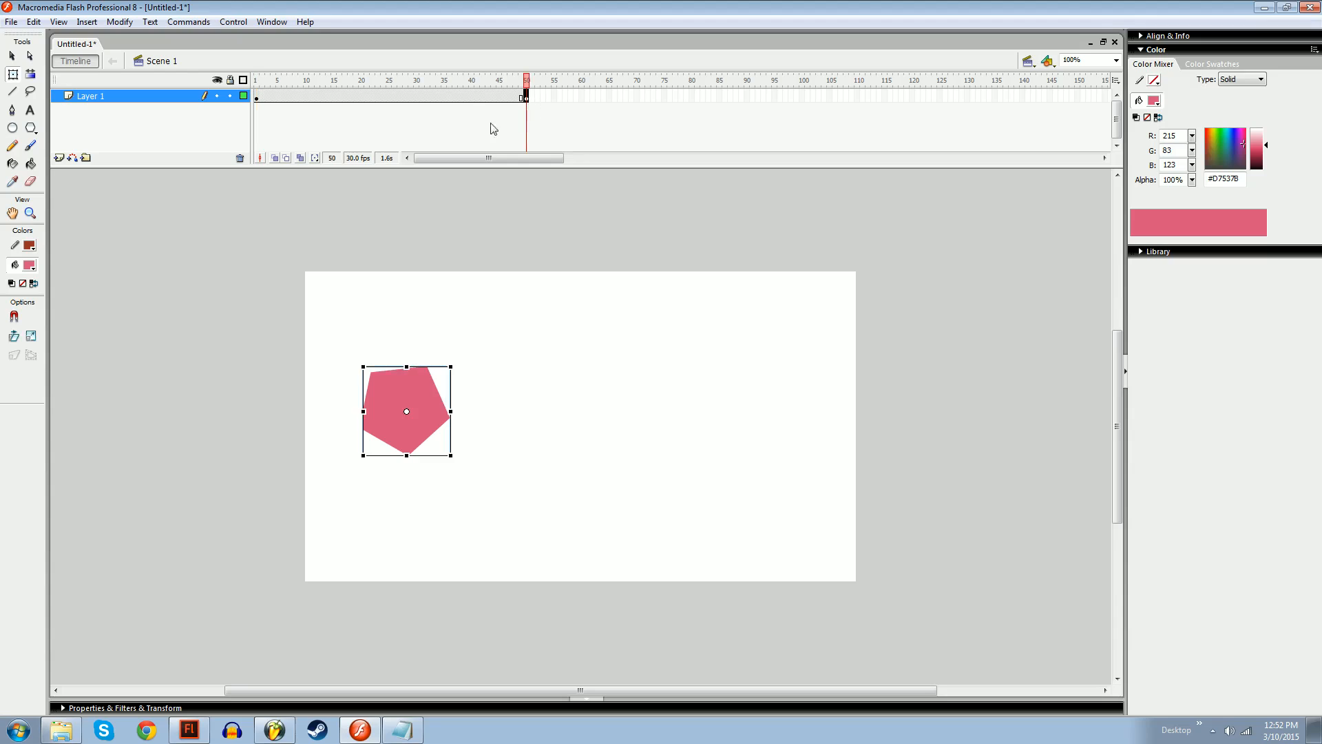
Create a motion tween between the keyframes at frames 1 and 50 of Layer 1
click(461, 96)
right_click(463, 98)
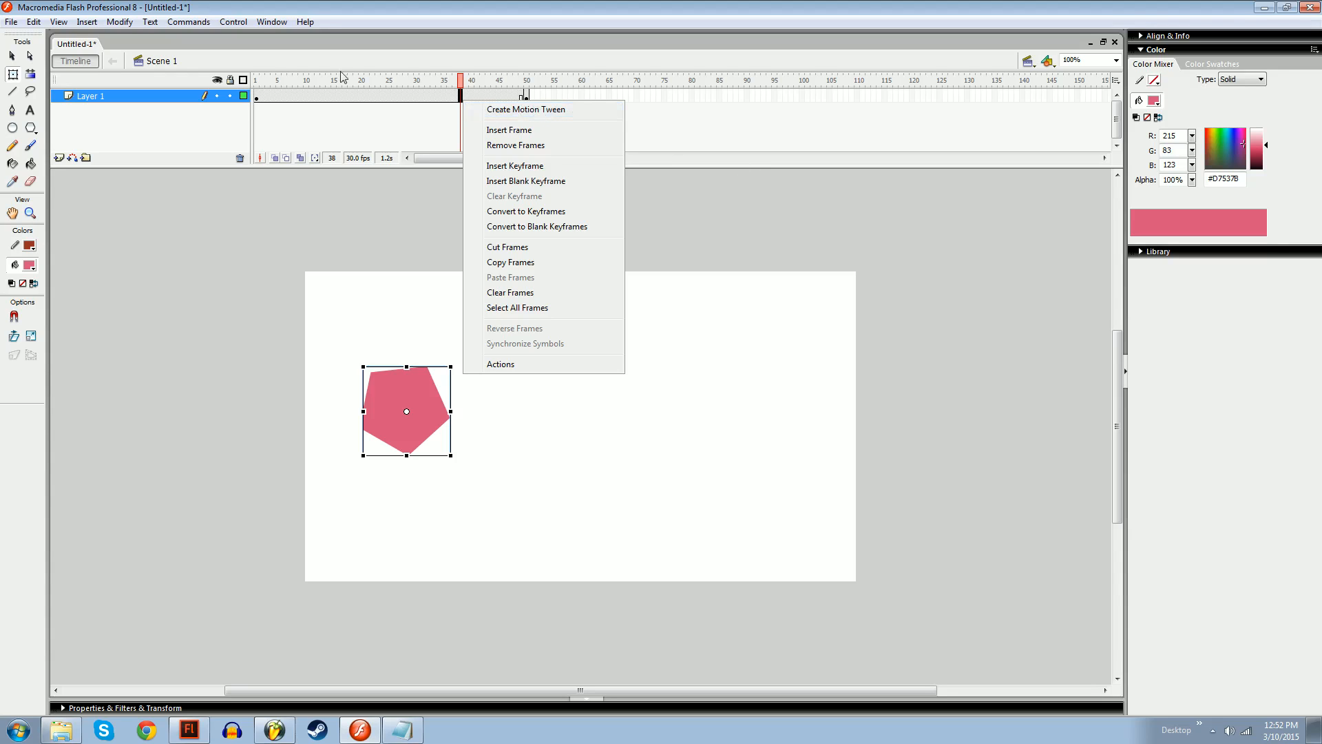
click(115, 3)
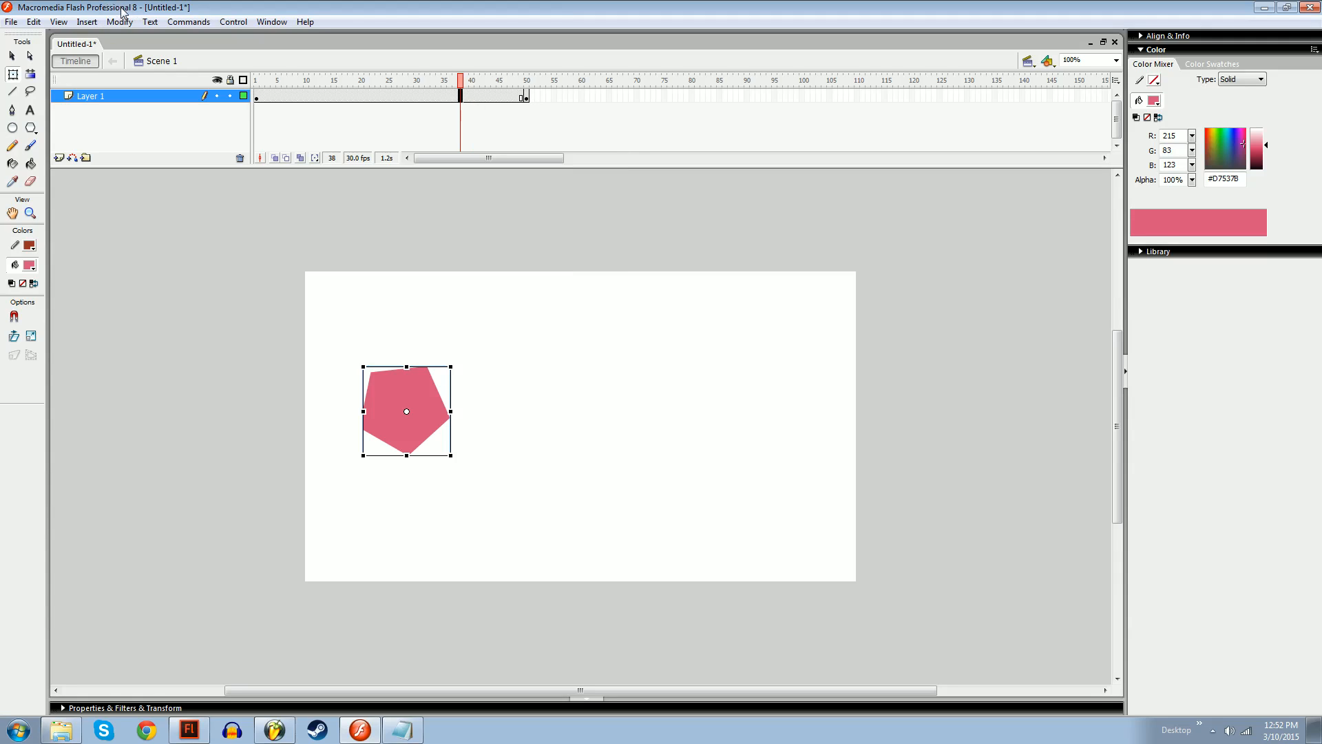
right_click(460, 98)
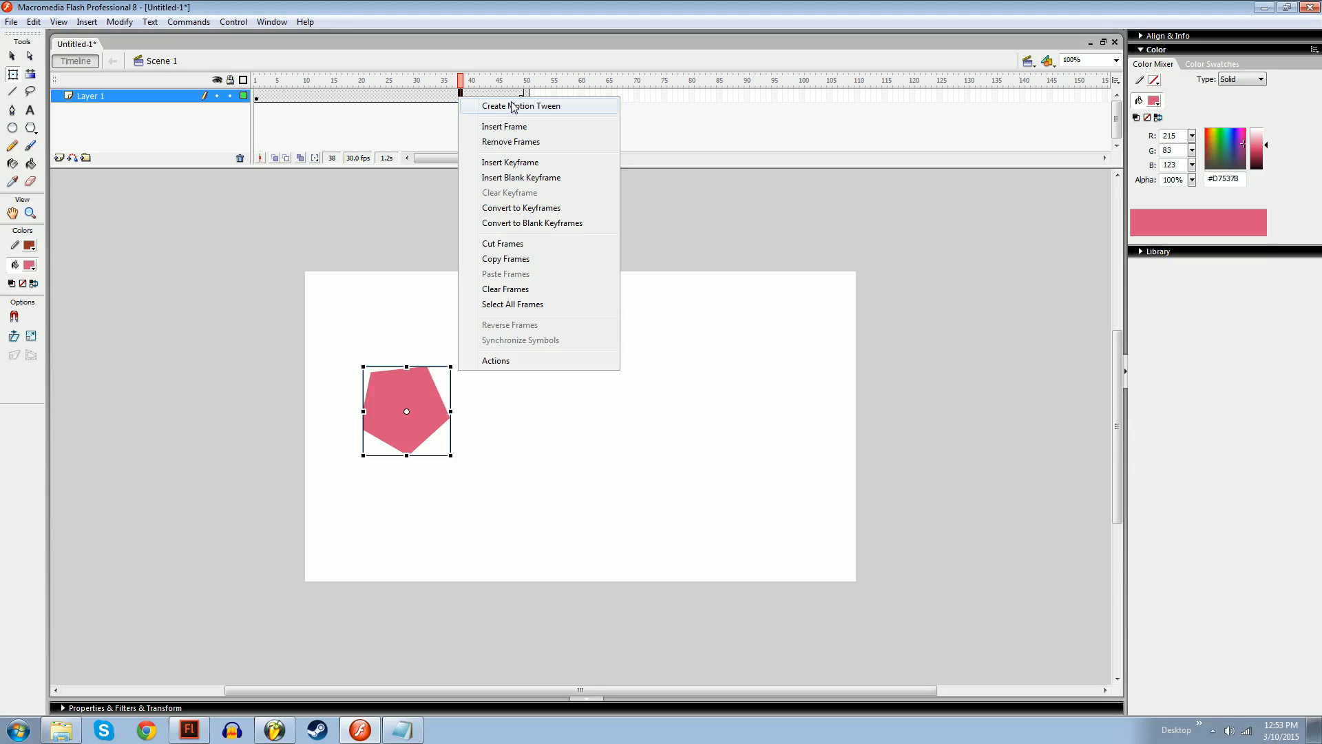
click(511, 106)
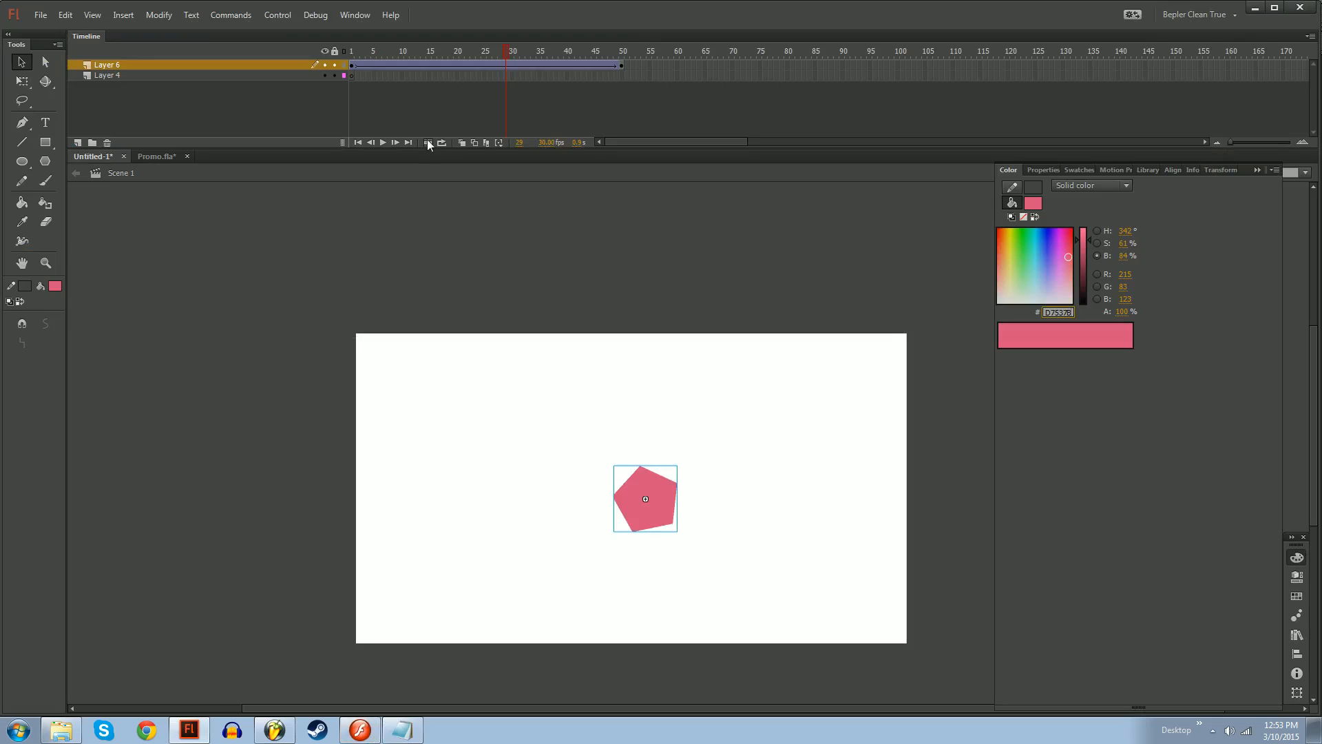
Remove the classic tween between the two keyframes of Layer 6
right_click(486, 65)
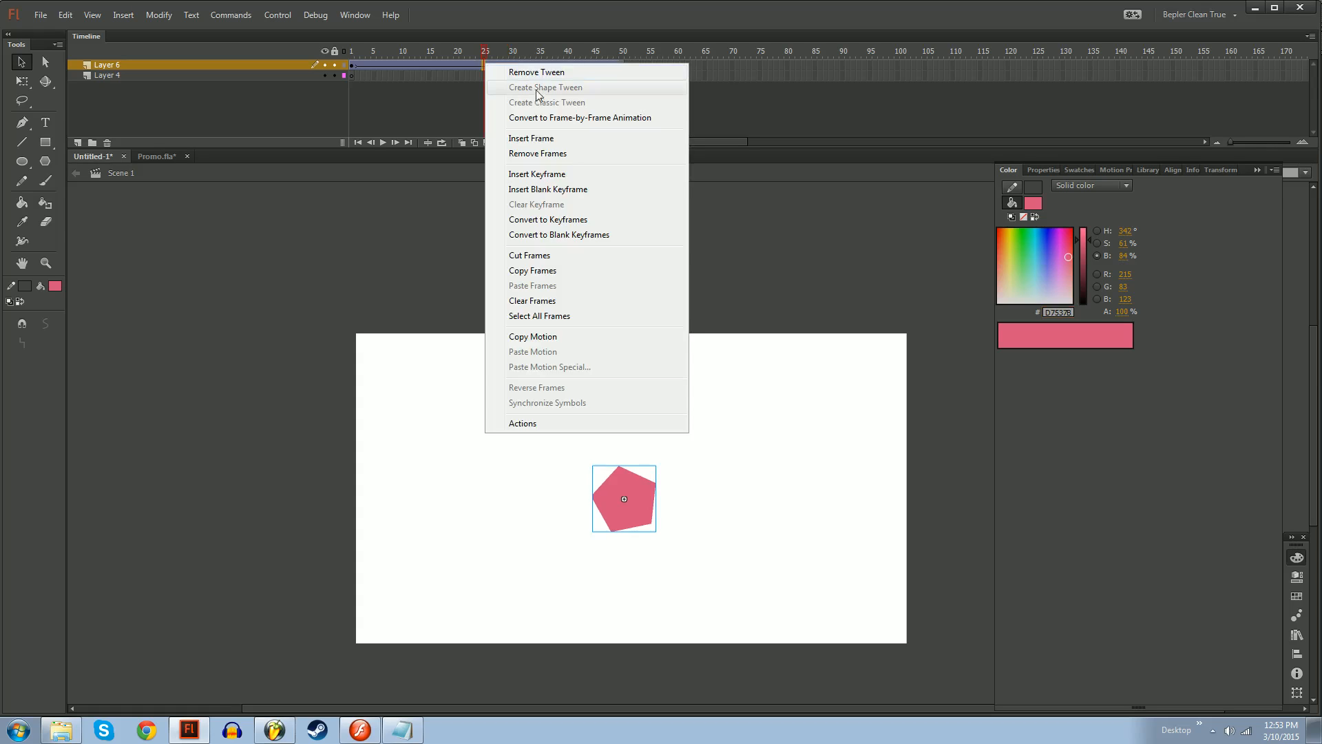
click(418, 206)
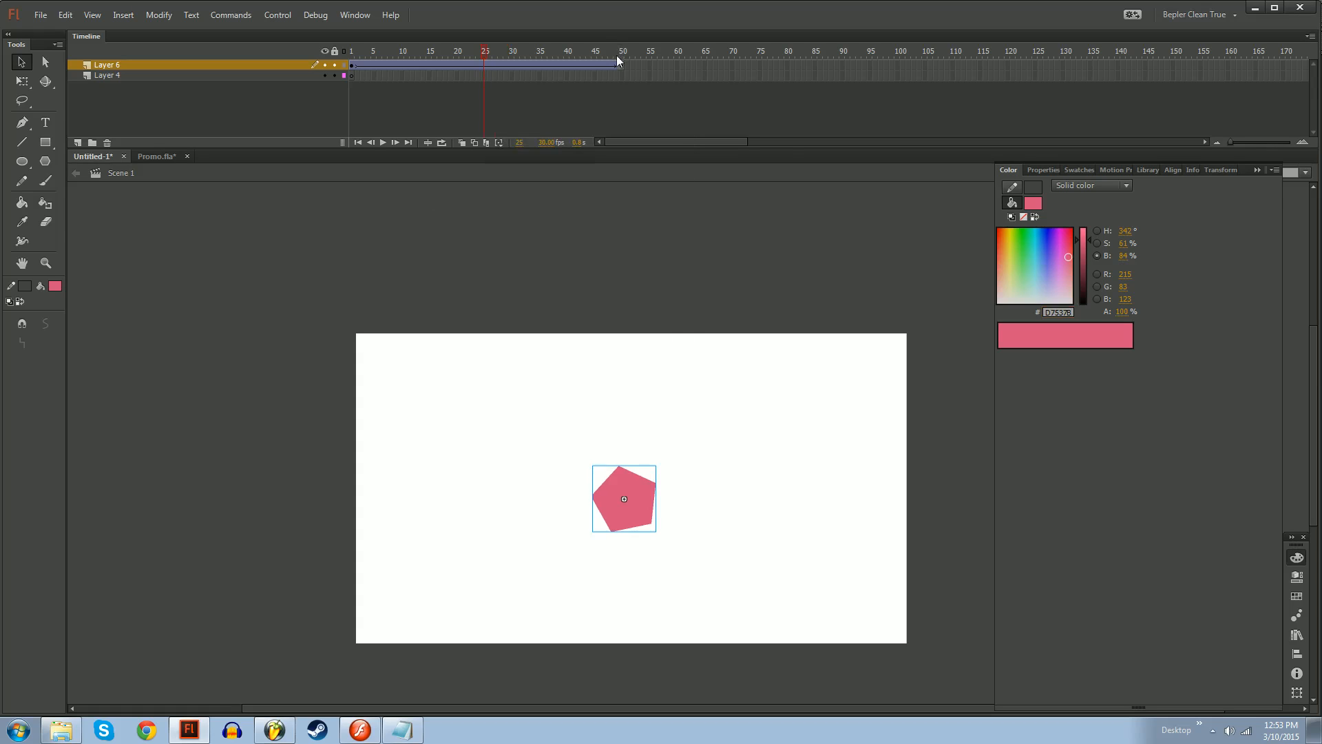
right_click(588, 66)
Create a classic tween at frame 31 of Layer 6, and undo it
click(518, 65)
right_click(521, 66)
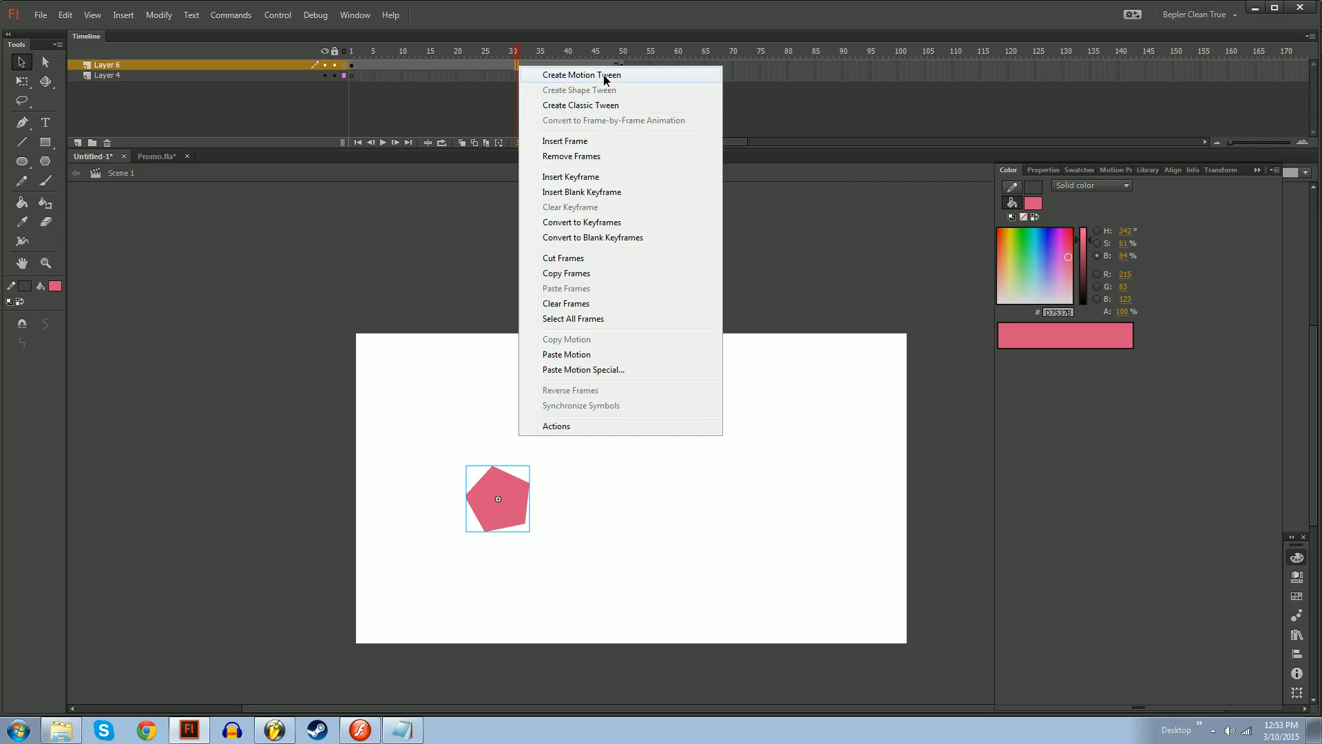
click(571, 107)
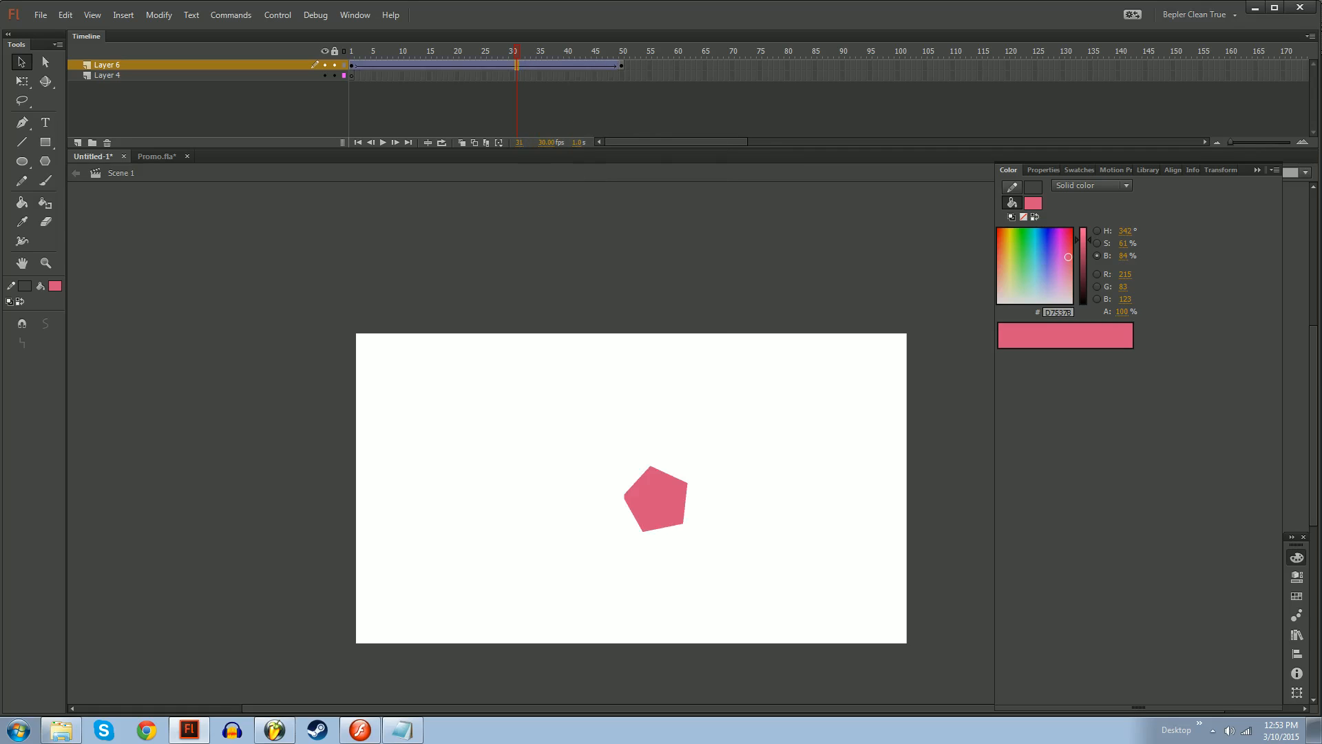
key(ctrl+z)
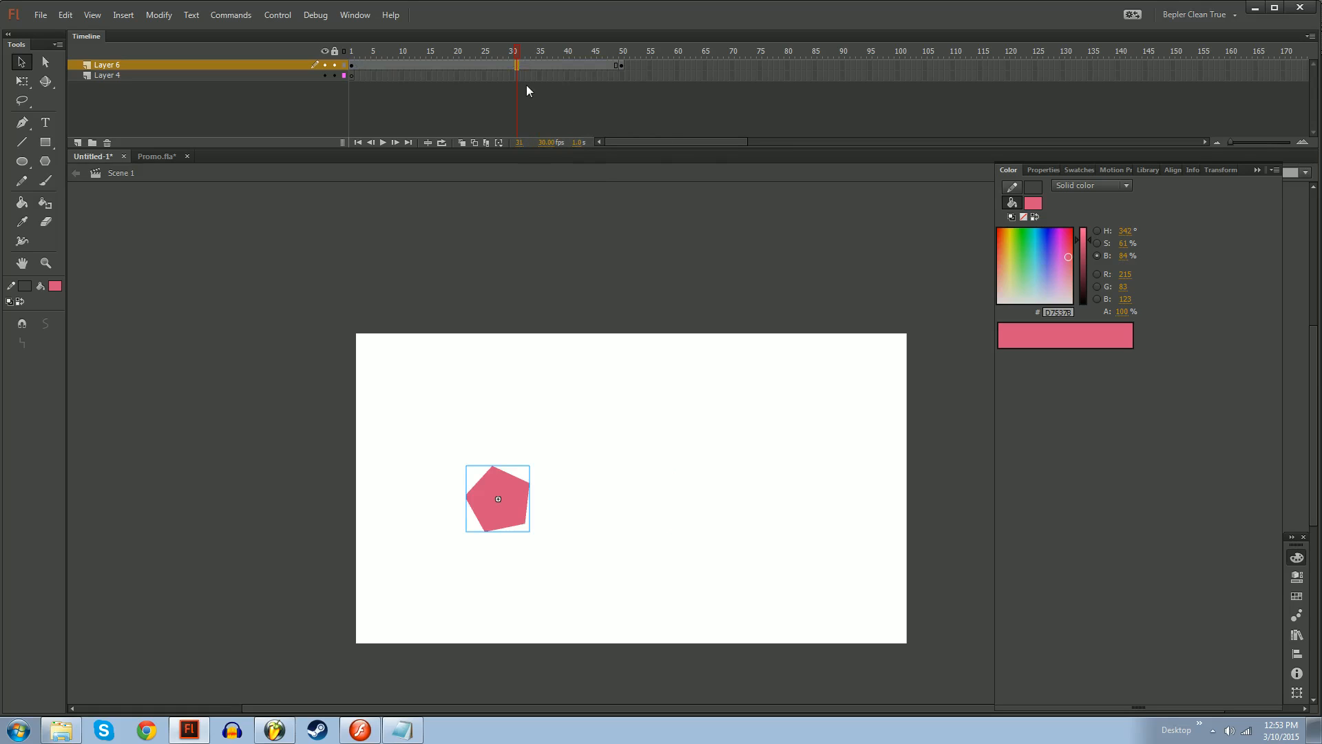
Create a motion tween on Layer 6 and remove the leftover keyframe at frame 50
right_click(562, 65)
click(598, 74)
drag(562, 55, 637, 91)
click(618, 67)
key(shift+F5)
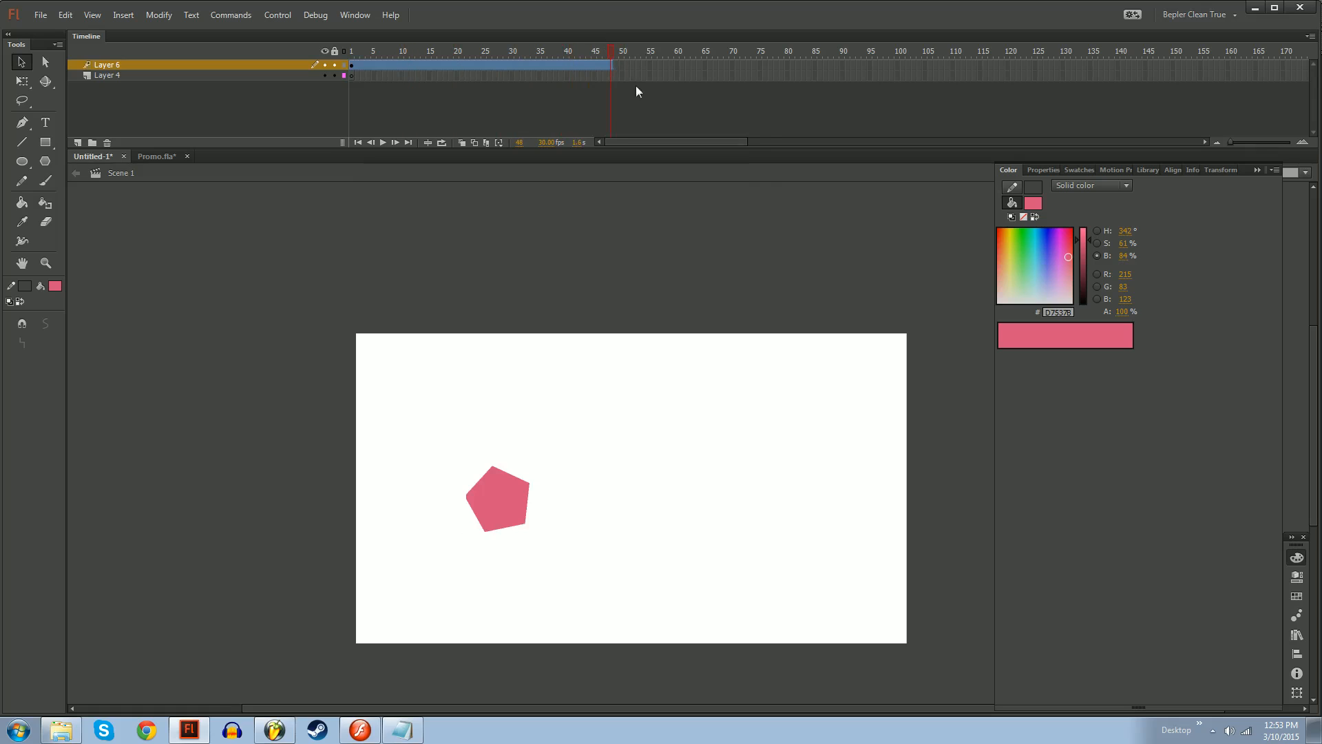
Move the pentagon horizontally to the right side of the stage at frame 48, and open the tween's motion graph in an enlarged timeline
drag(498, 499, 768, 497)
drag(611, 54, 452, 64)
double_click(451, 65)
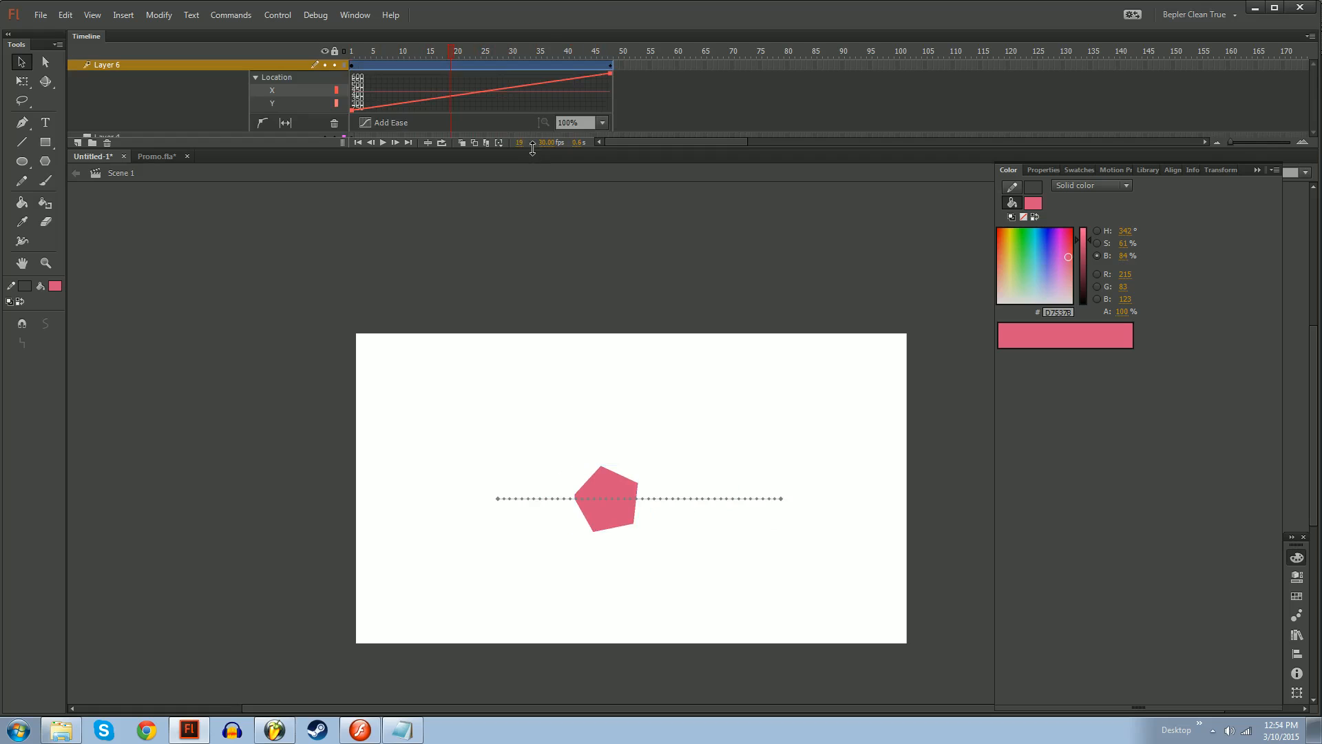
drag(533, 149, 546, 207)
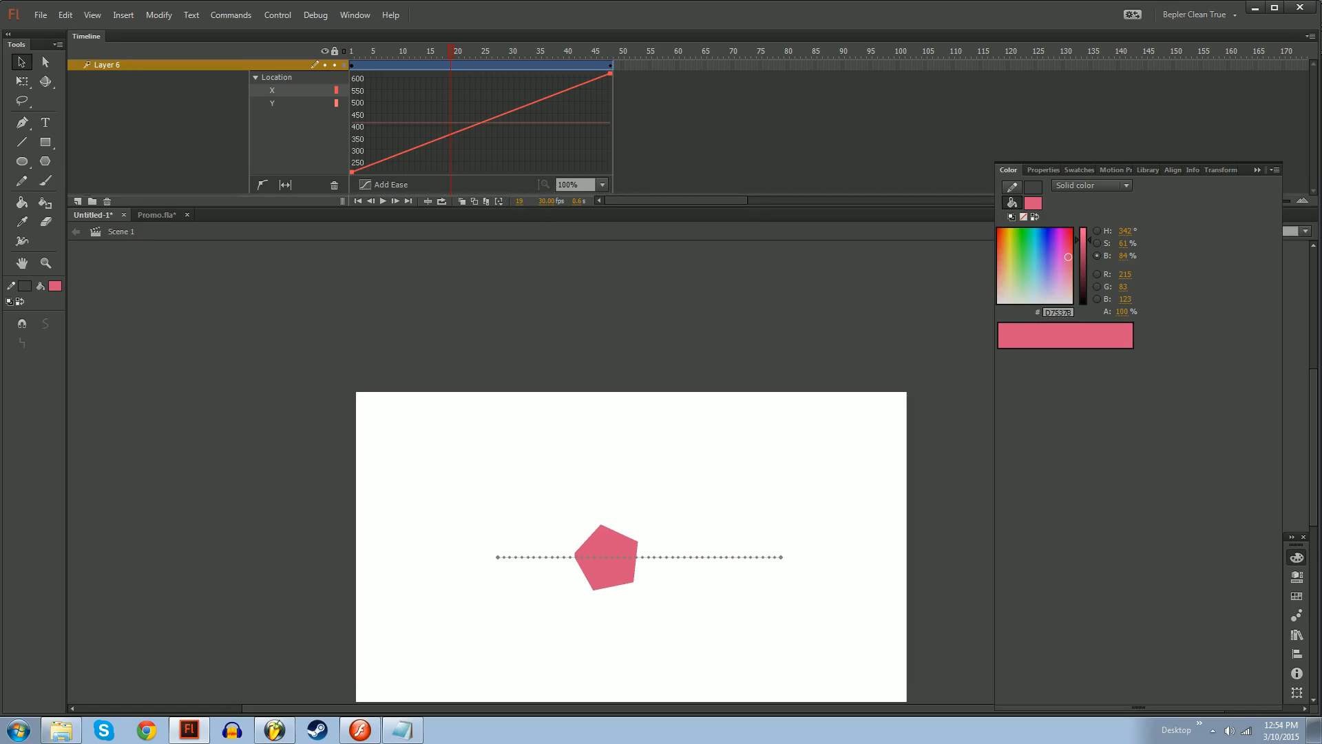
Compare the X and Y location curves of the pentagon's motion tween
click(280, 102)
click(282, 96)
click(282, 102)
click(283, 92)
click(281, 102)
click(279, 94)
click(281, 102)
click(283, 91)
click(286, 99)
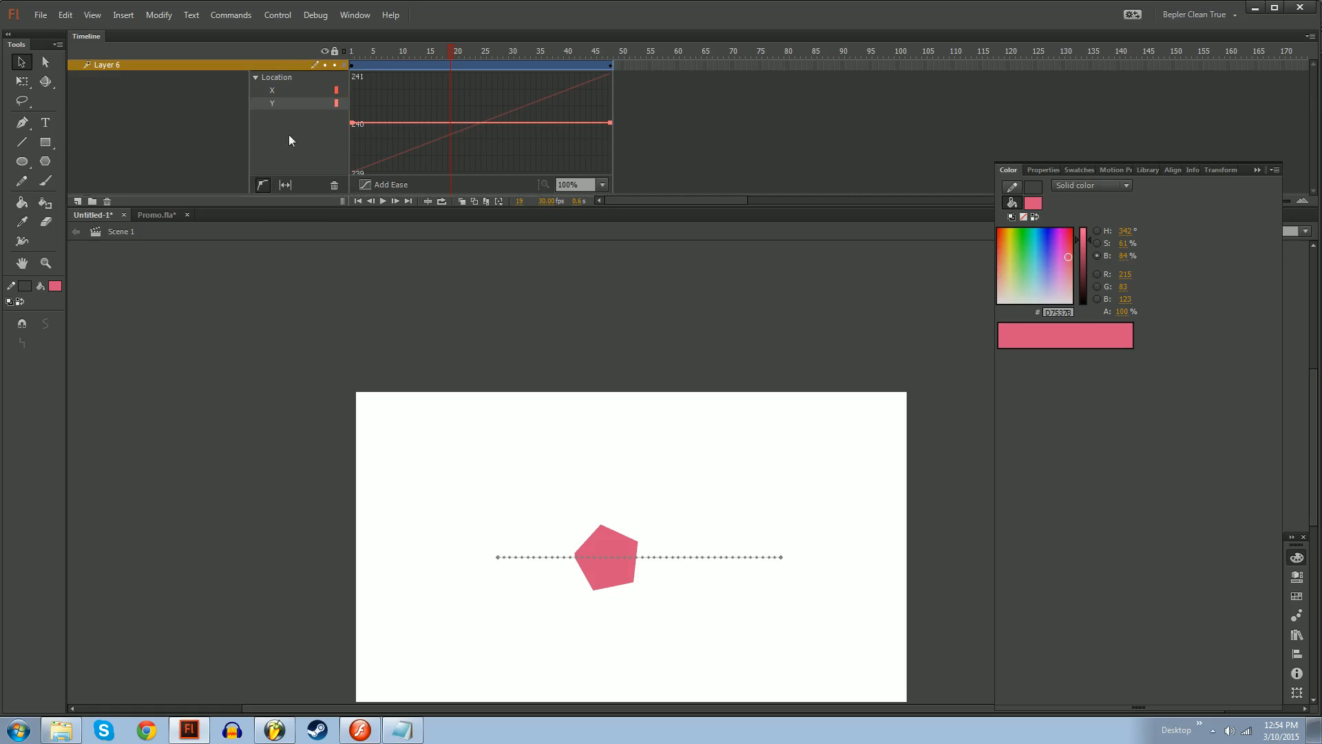
Add an anchor point to the middle of the X location curve and pull it down to frame 33 for a slow start
click(290, 88)
click(312, 93)
double_click(478, 124)
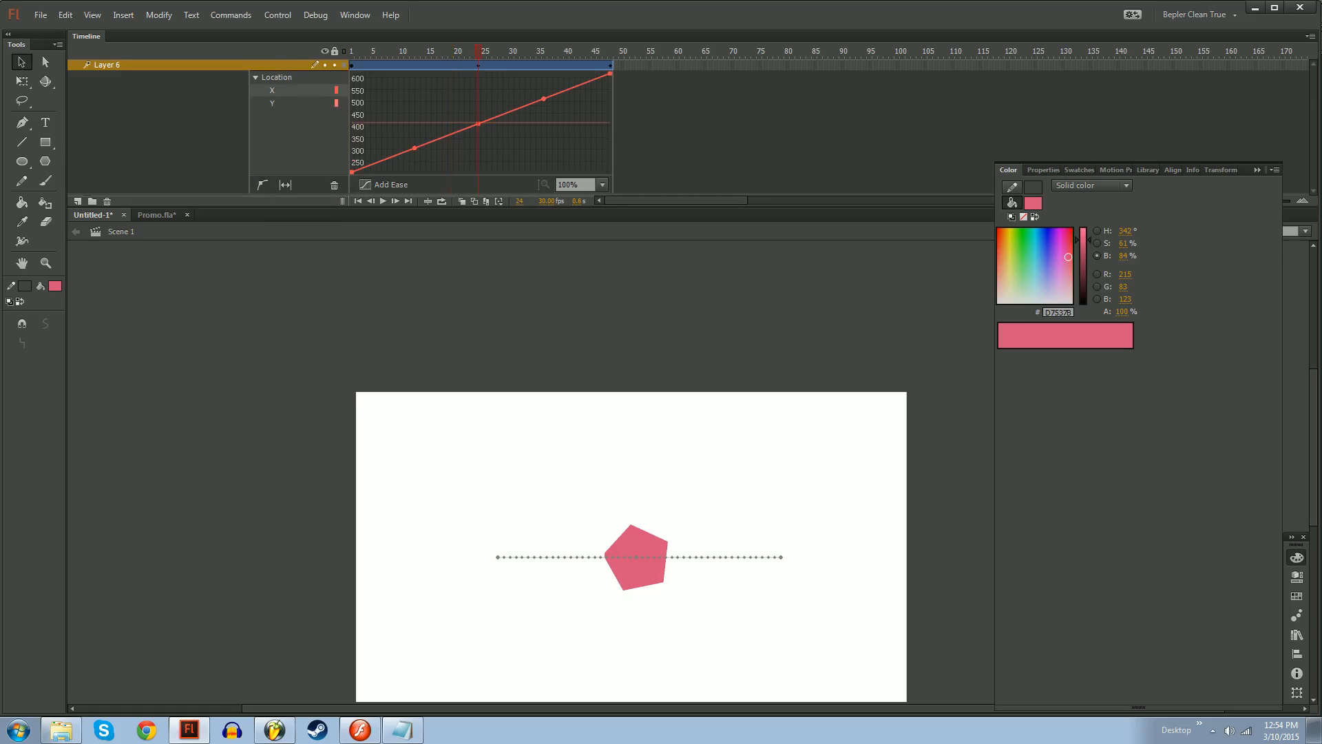
drag(478, 124, 527, 149)
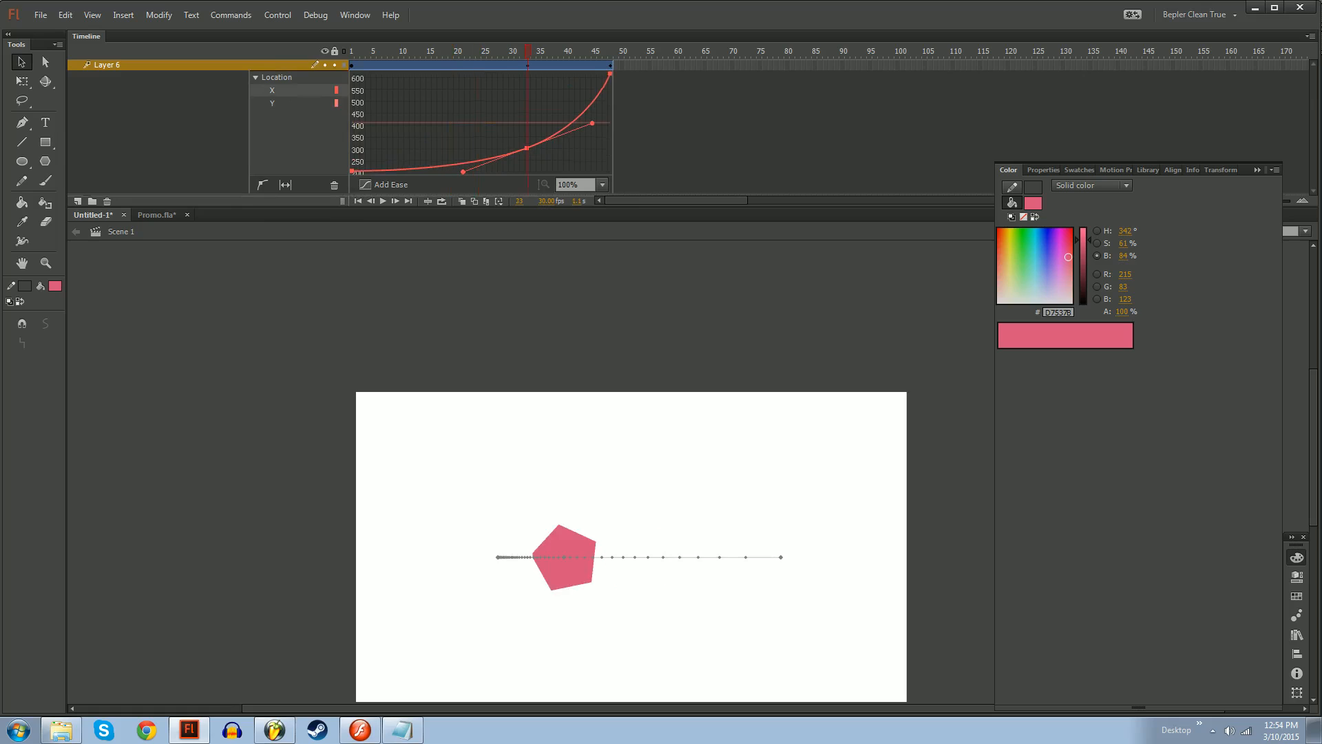
Raise the pentagon's end position at frame 48 and shift the tween's middle keyframe to frame 18
click(291, 106)
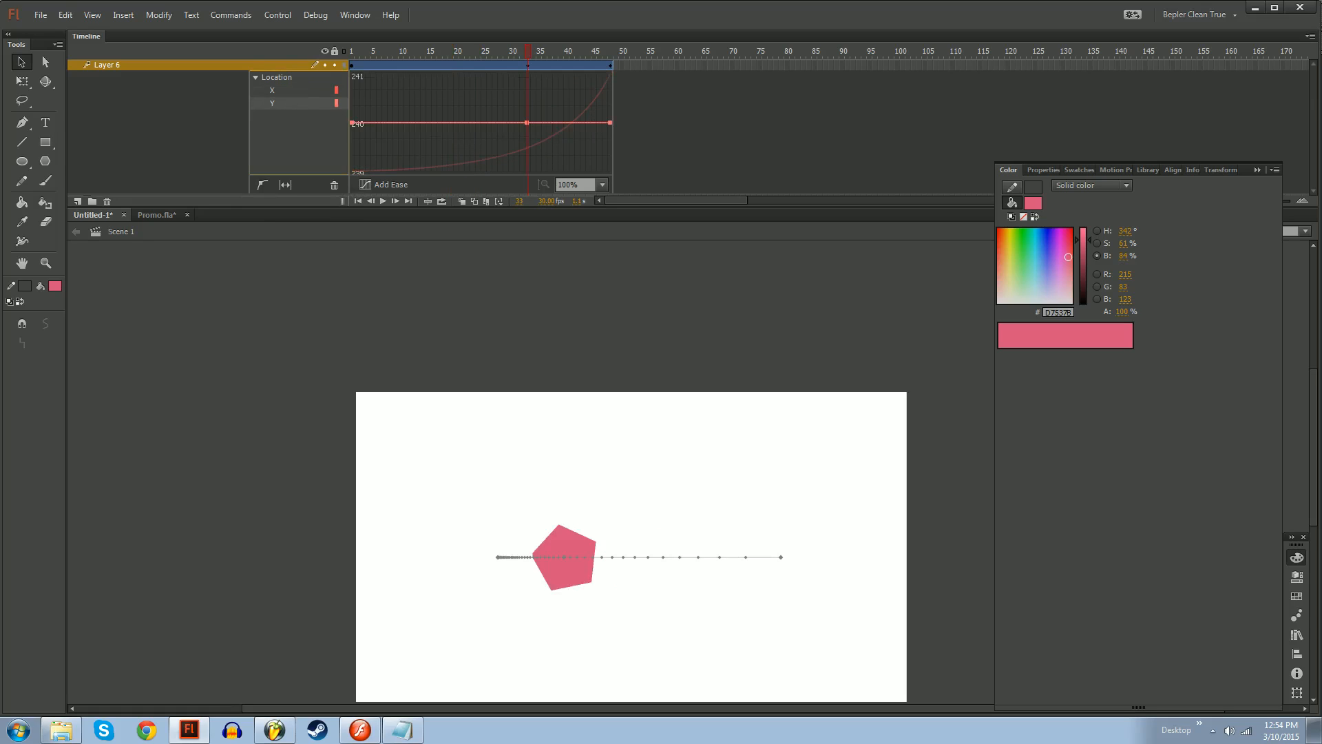
mouse_move(527, 123)
mouse_down()
mouse_move(529, 146)
mouse_move(521, 123)
mouse_up()
click(611, 55)
drag(783, 556, 783, 461)
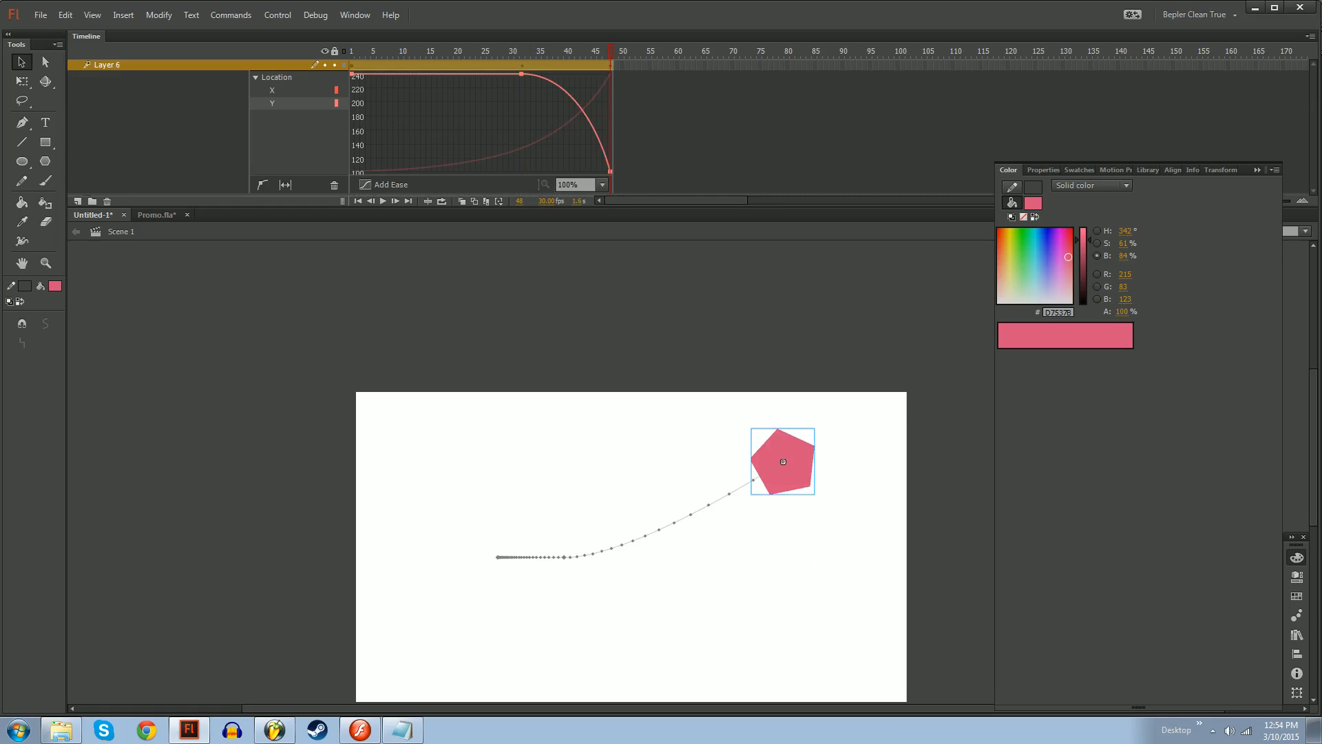
drag(524, 55, 446, 116)
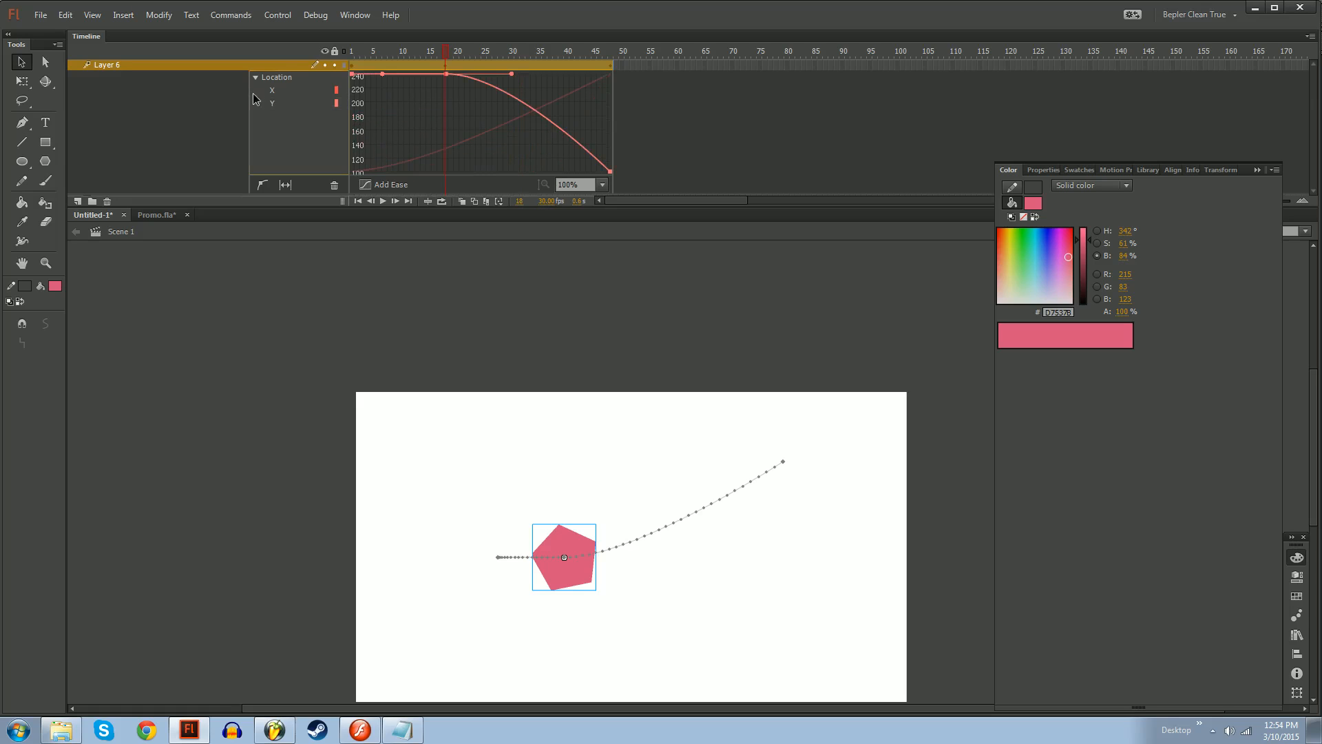
View the X location curve fitted to the full timeline width, and examine the available ease presets, including Other Eases
click(288, 92)
click(282, 184)
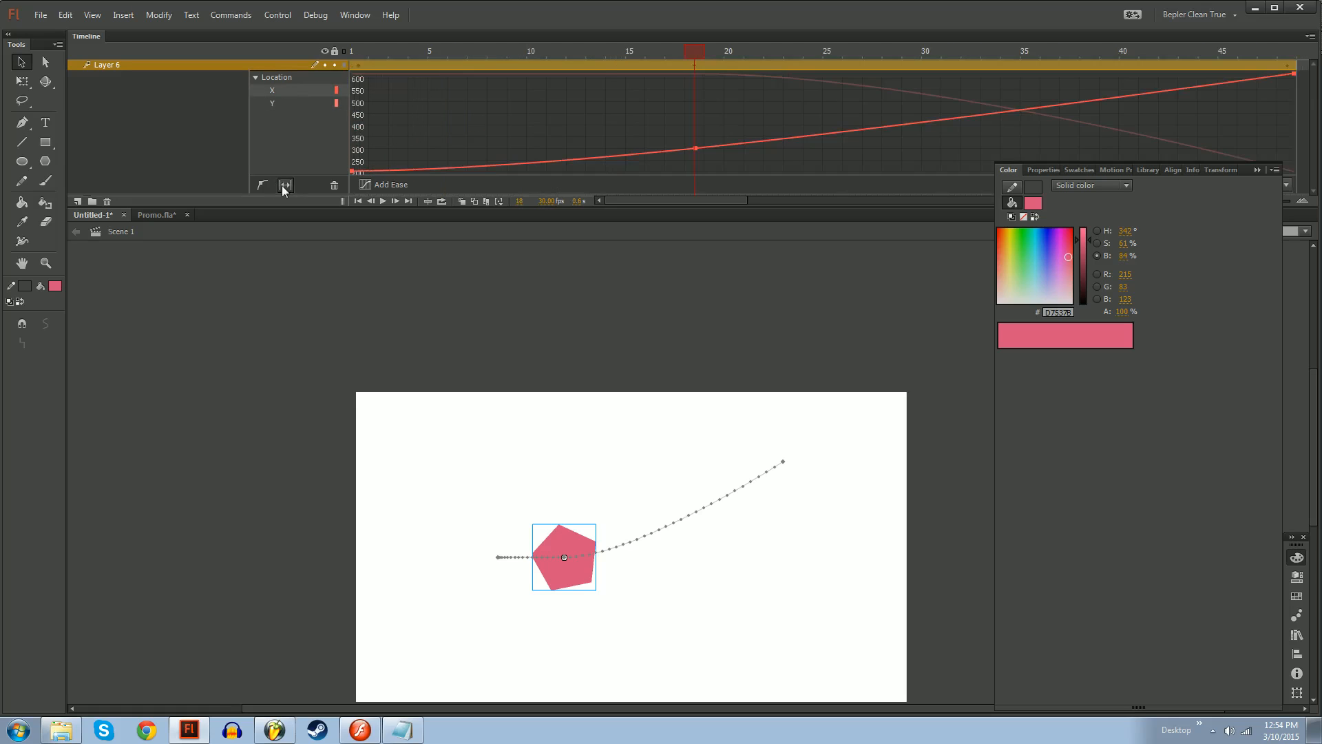
click(282, 185)
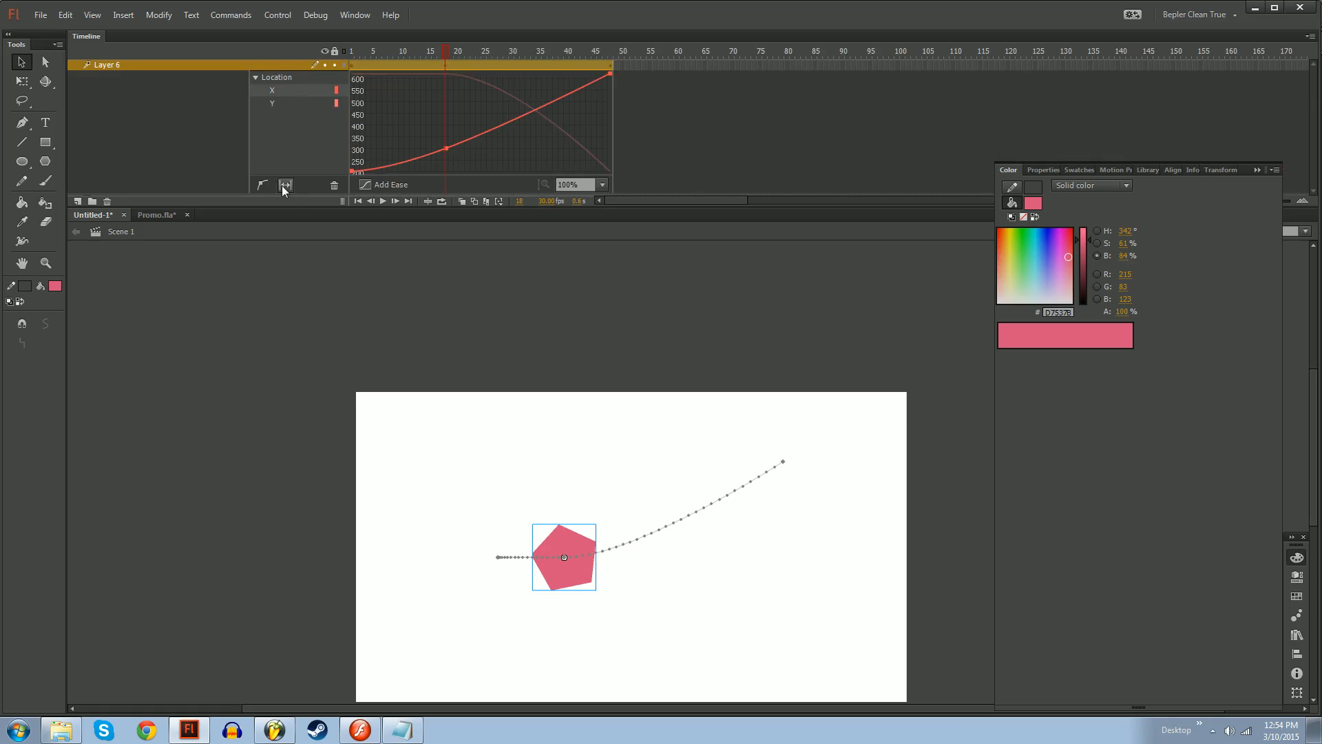
click(375, 185)
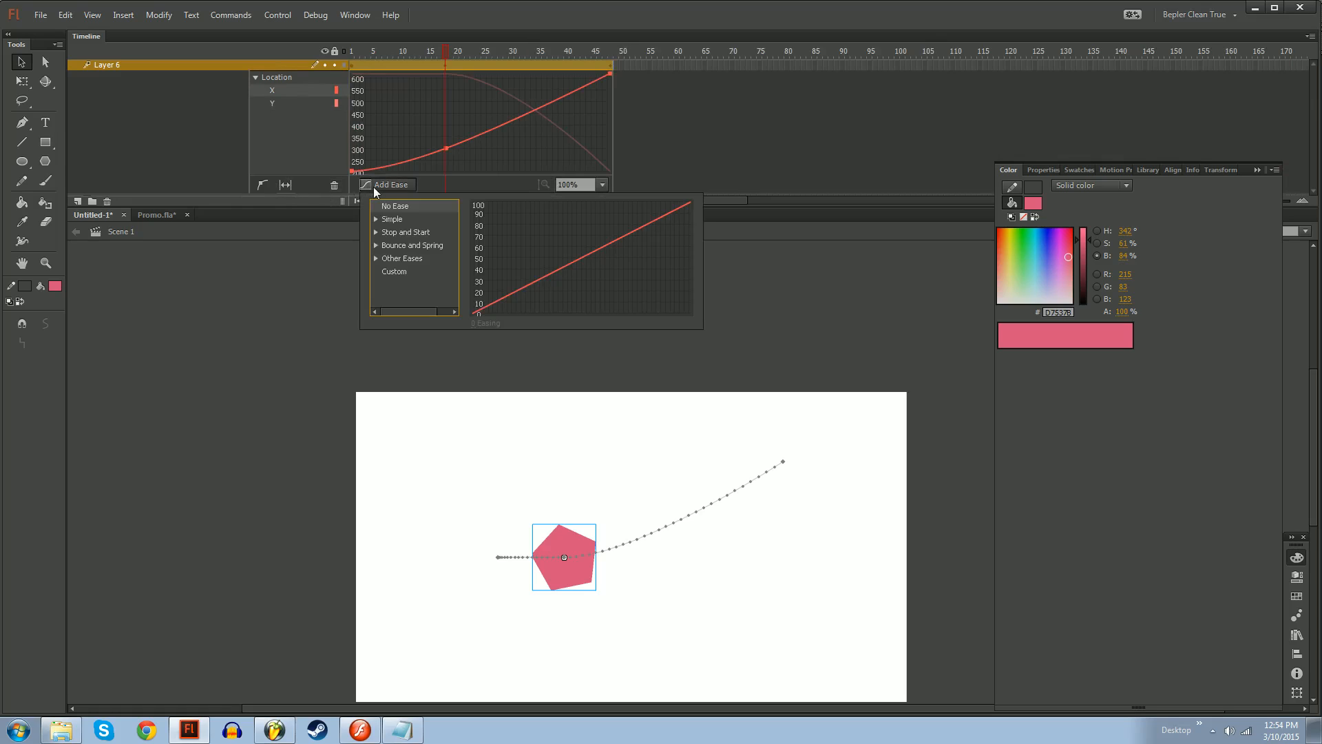
click(376, 258)
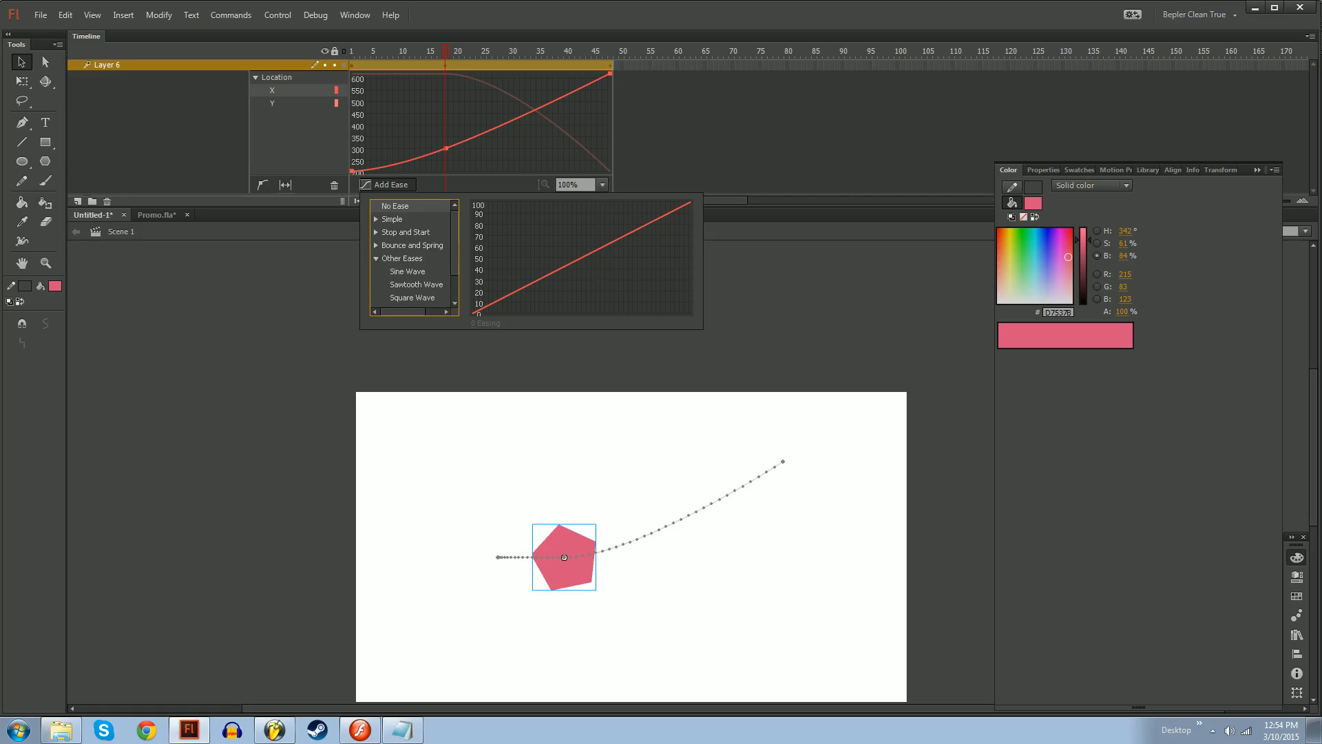
click(376, 259)
click(485, 353)
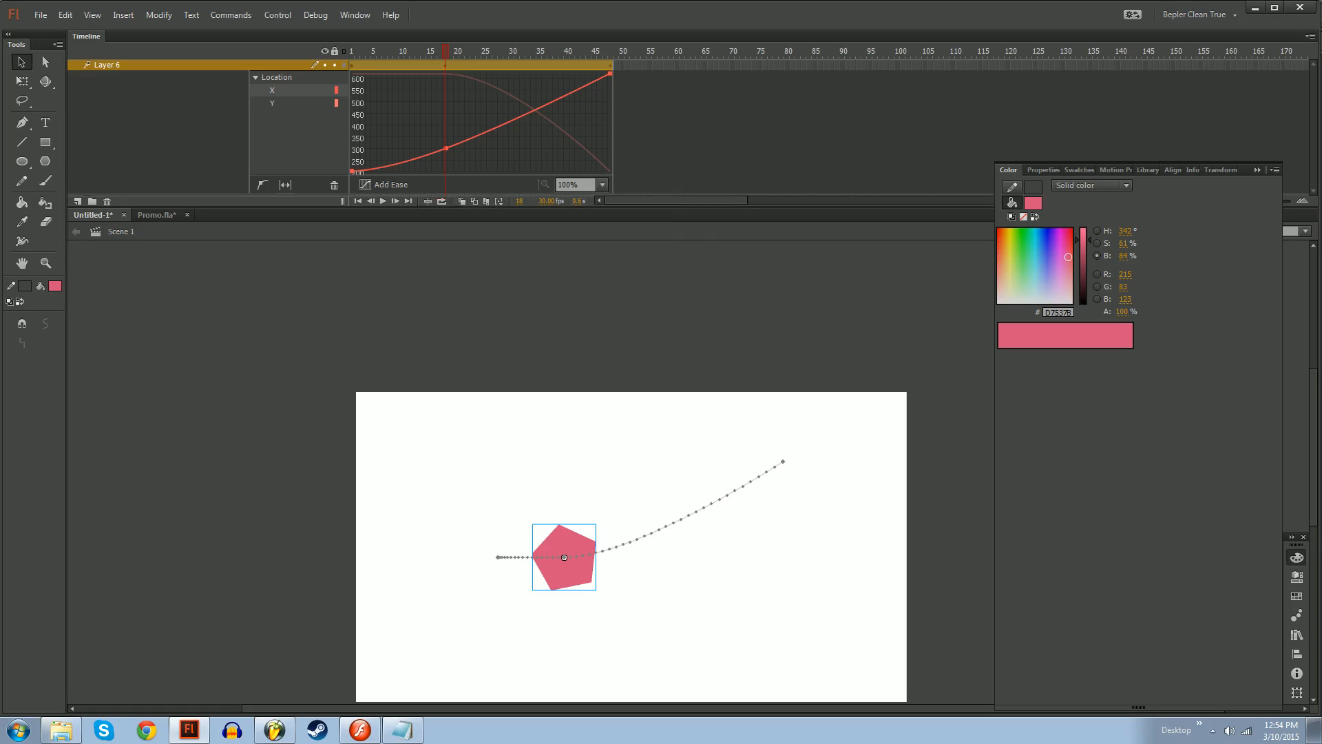
Remove the motion from Layer 6 and place the pentagon on the right side of the stage in a keyframe at frame 50
right_click(403, 68)
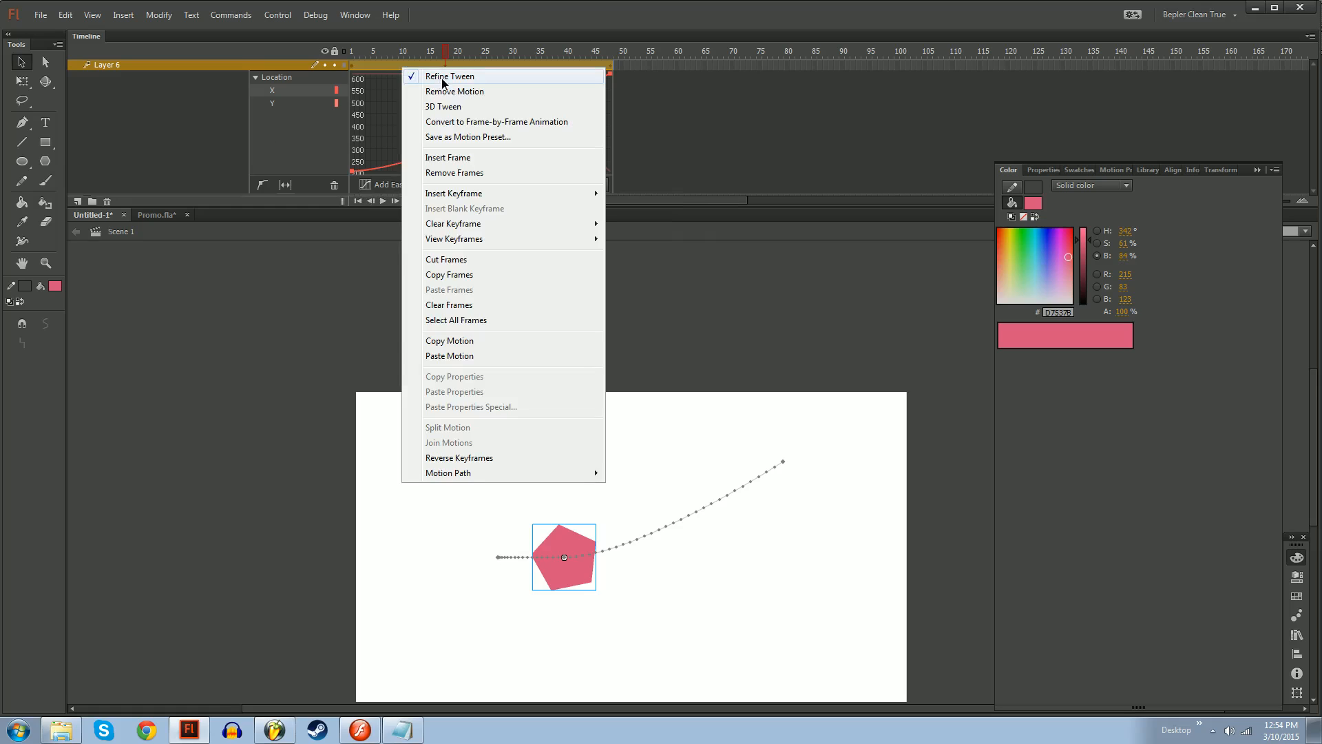
click(445, 92)
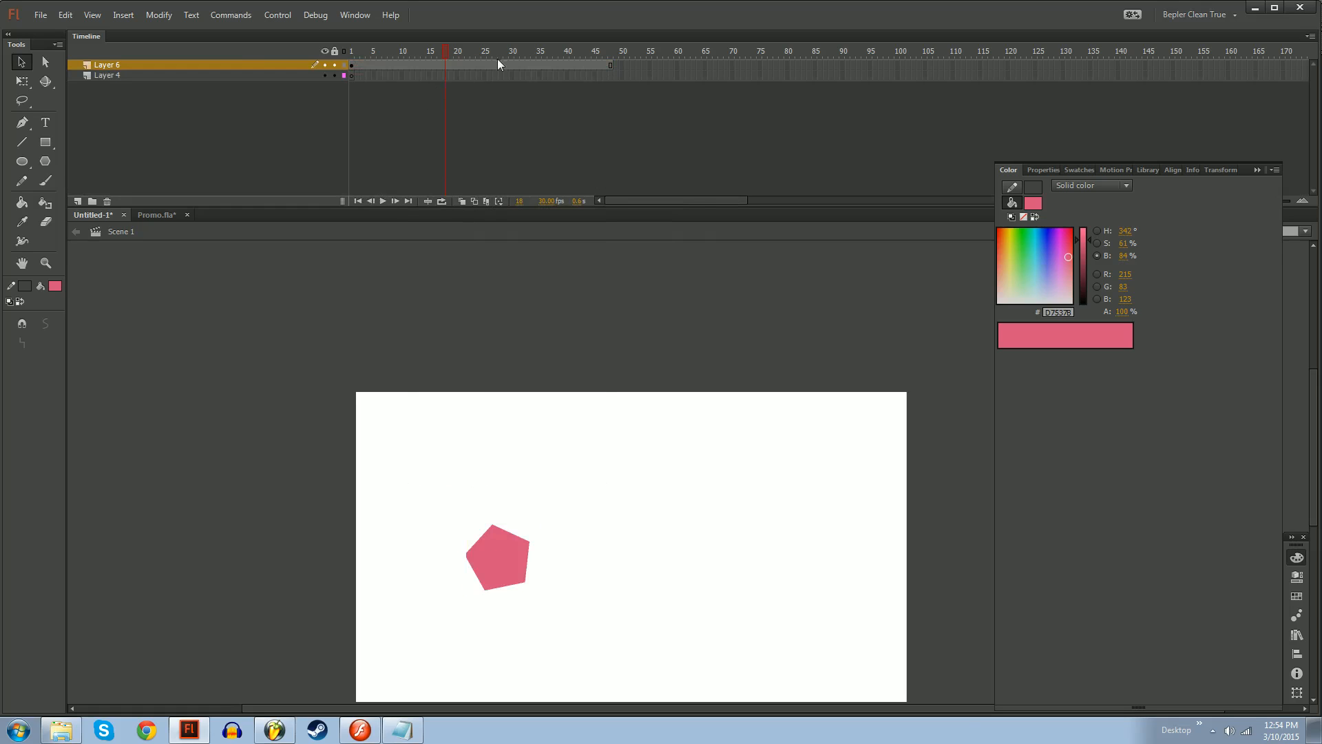
click(610, 65)
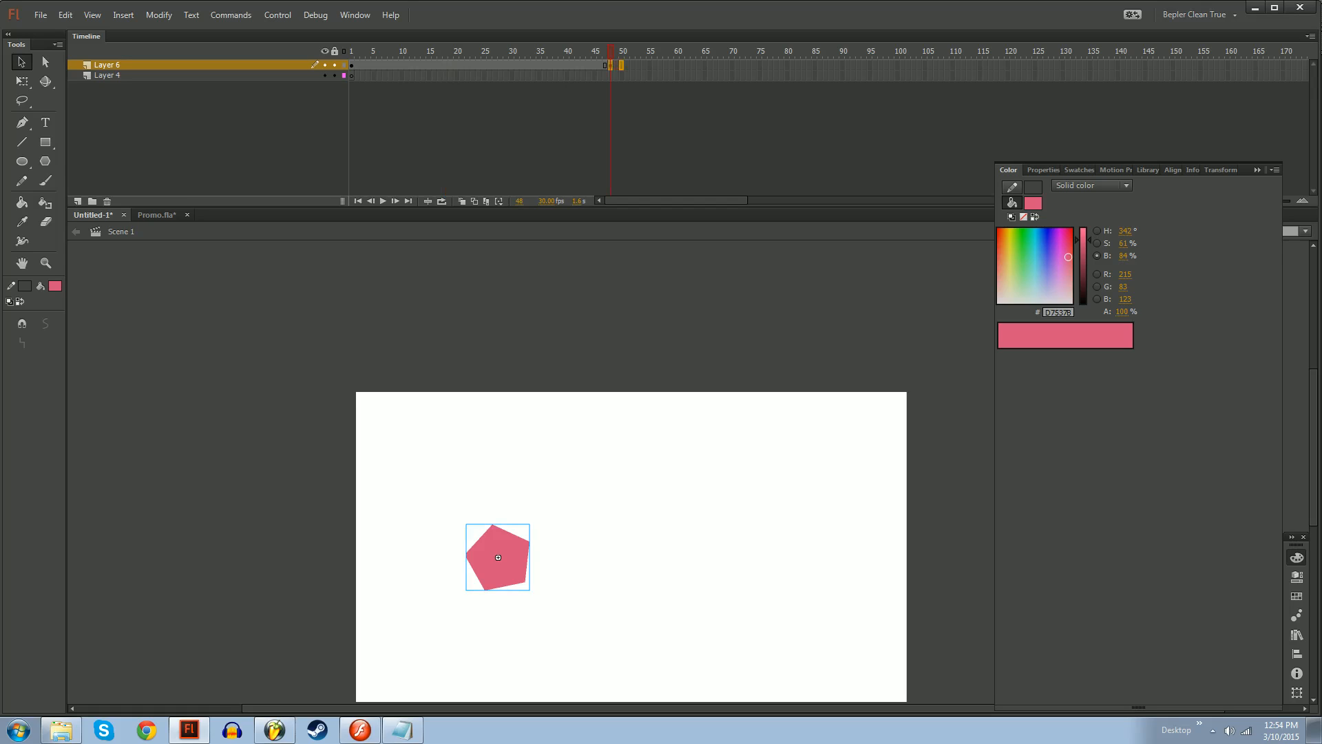
drag(610, 65, 621, 65)
drag(498, 557, 801, 558)
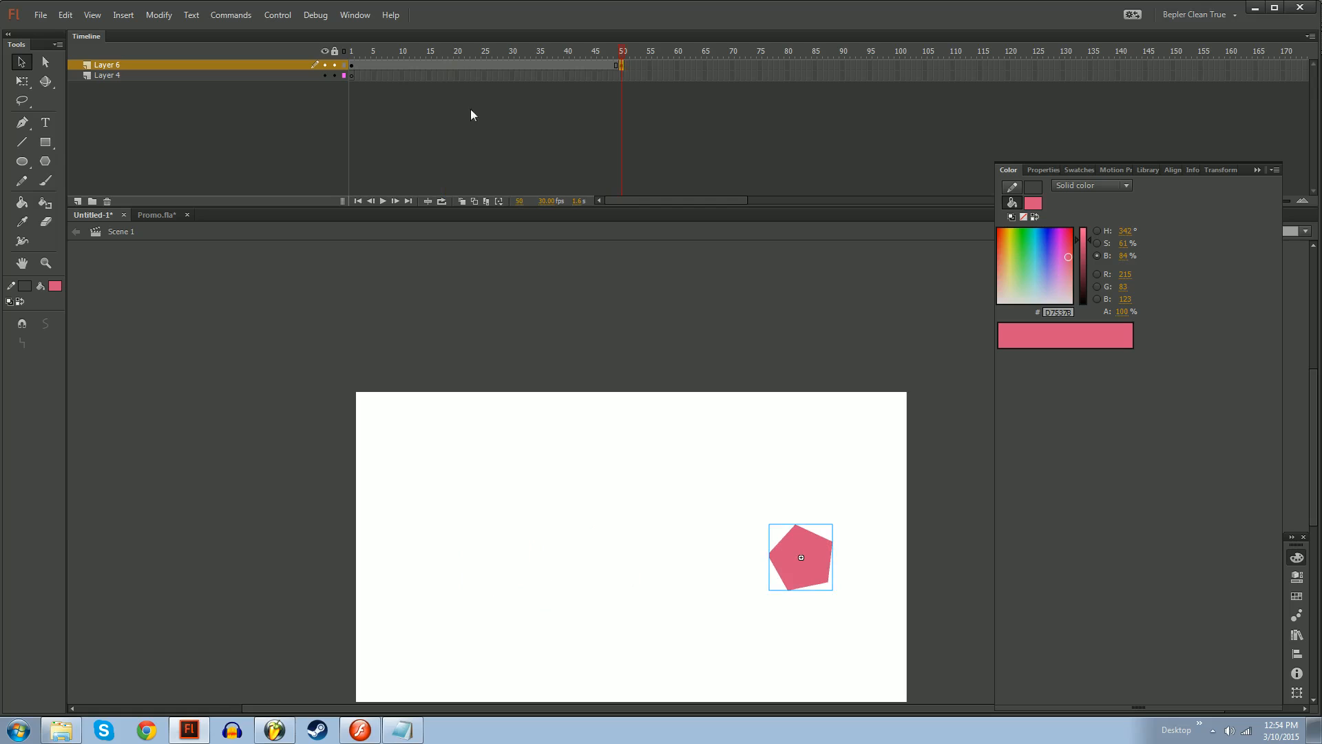
Create a classic tween on Layer 6 and scrub back to frame 27 to preview the pentagon's movement
right_click(488, 66)
right_click(489, 65)
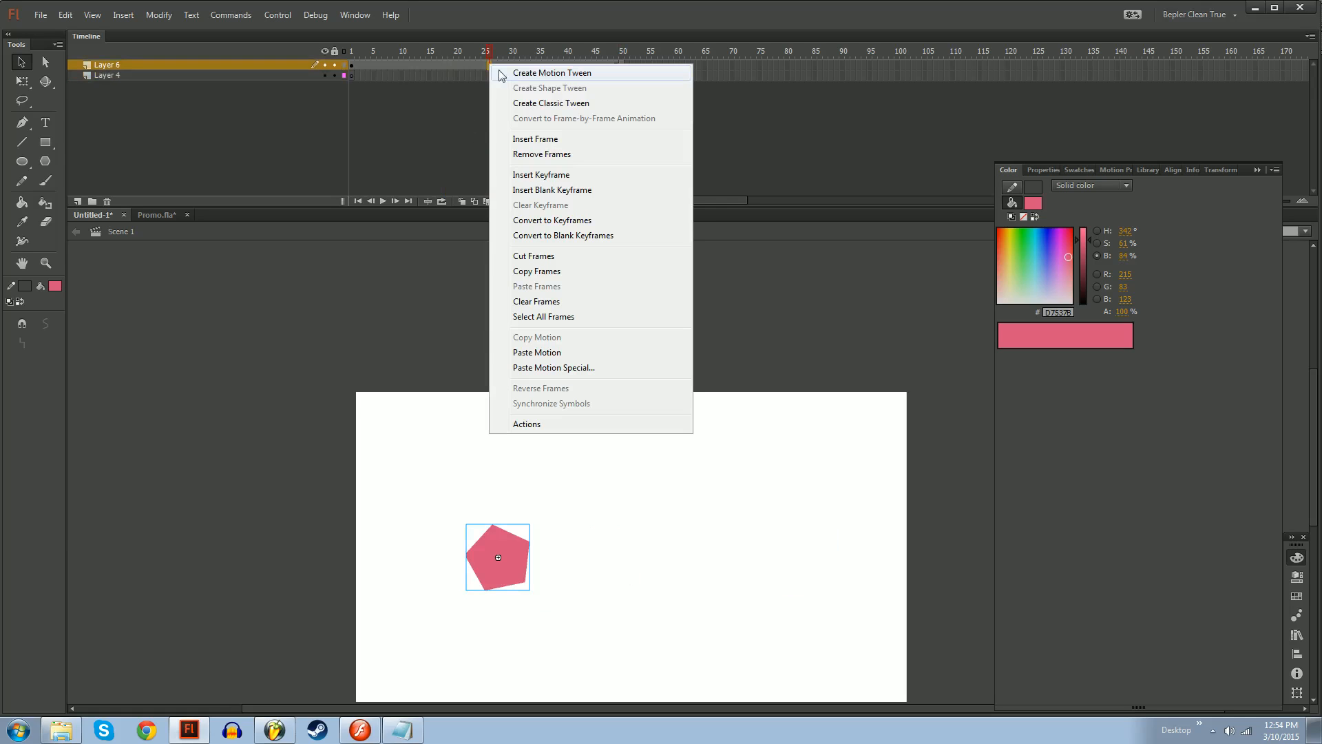
click(537, 107)
mouse_move(517, 52)
mouse_down()
mouse_move(621, 52)
mouse_move(347, 52)
mouse_move(495, 52)
mouse_up()
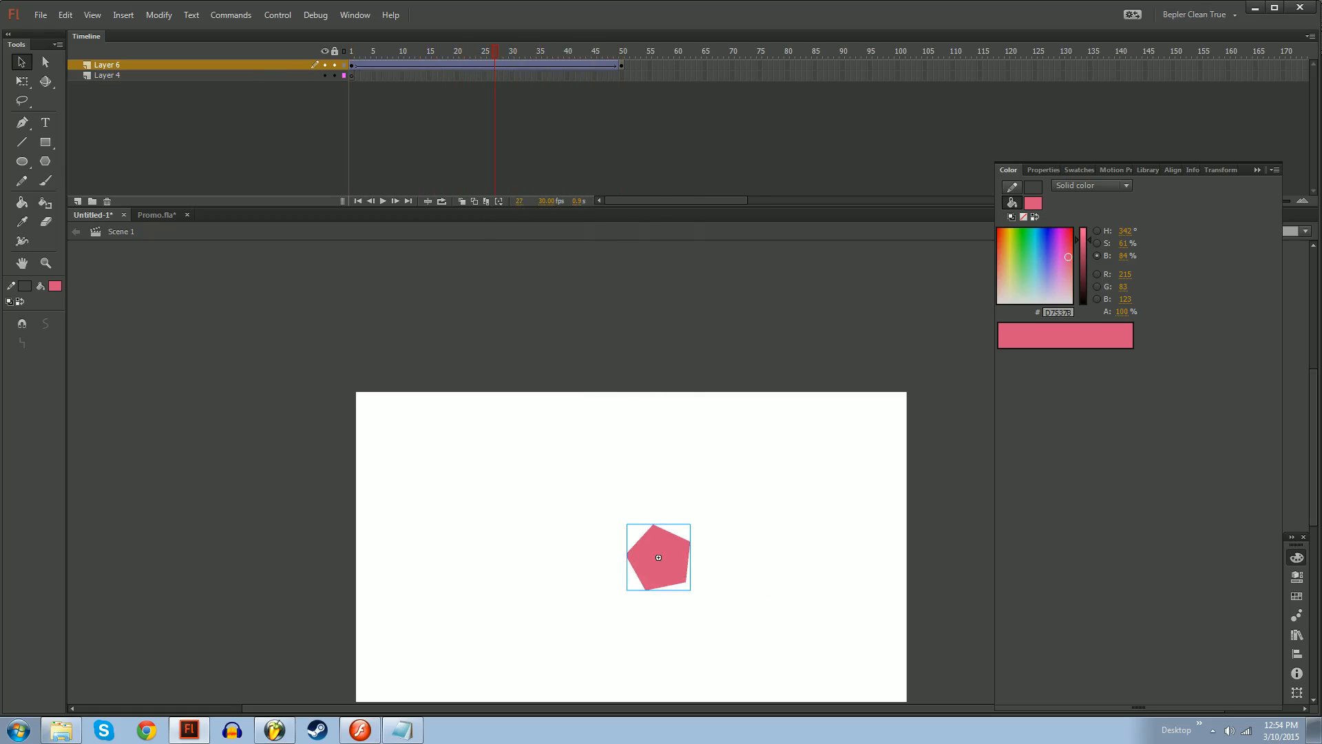
Switch to Macromedia Flash 8, move the pentagon to the right side of the stage at frame 50, and scrub through its tween
click(359, 730)
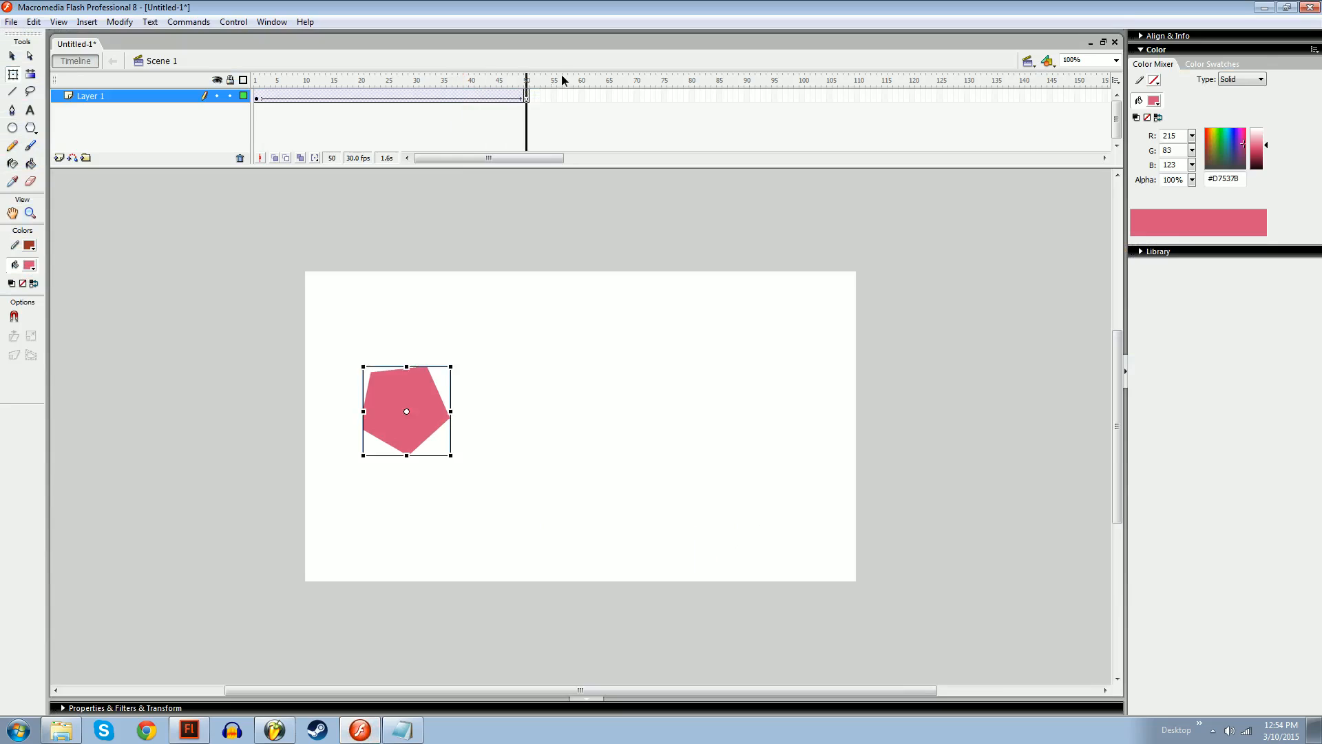
drag(562, 81, 360, 100)
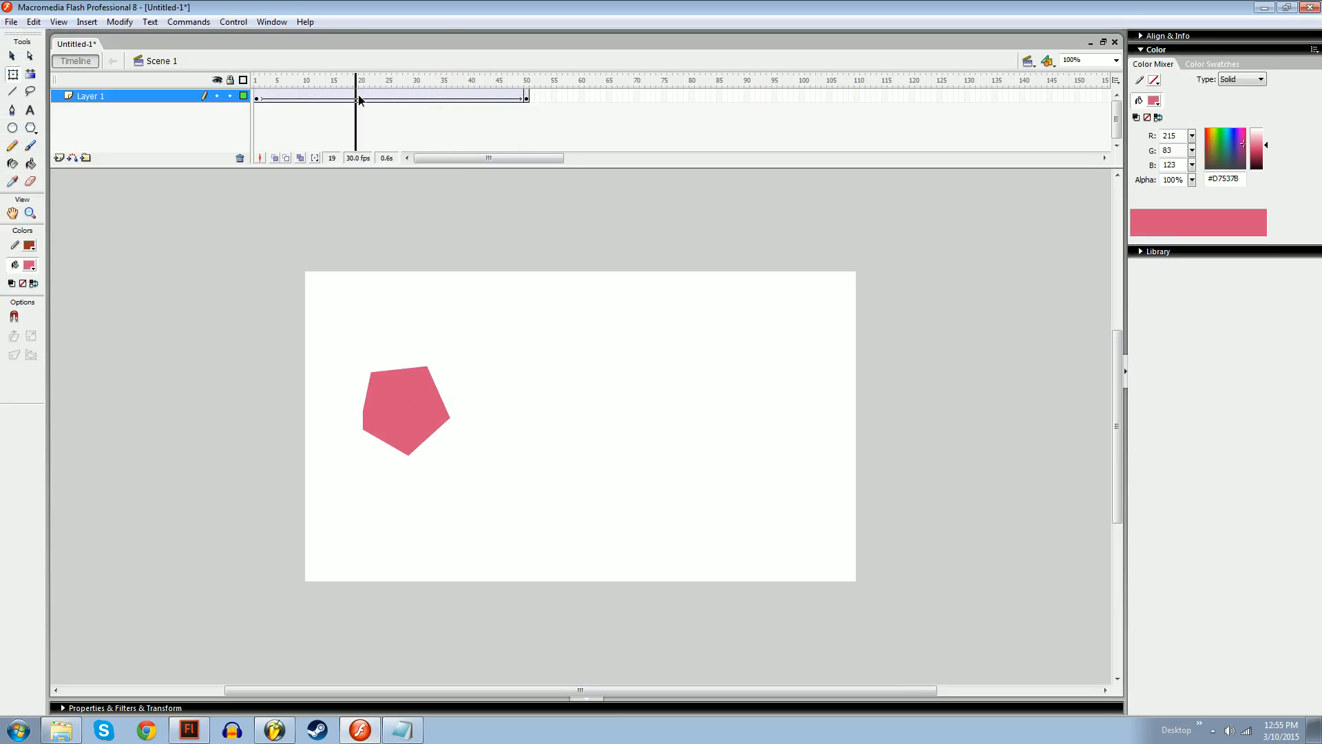
click(528, 98)
drag(418, 420, 786, 417)
drag(525, 81, 411, 80)
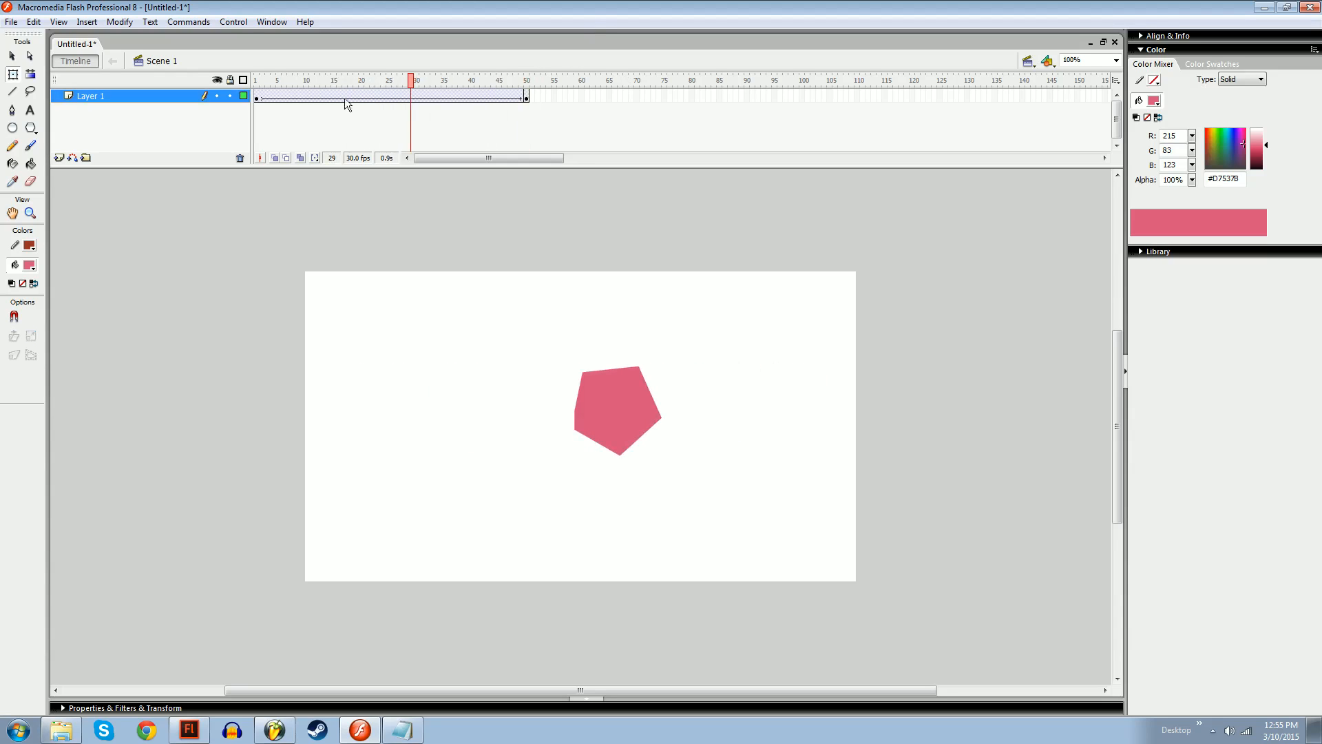
Select frame 27 of the Layer 1 tween and show its frame properties
drag(275, 98, 522, 98)
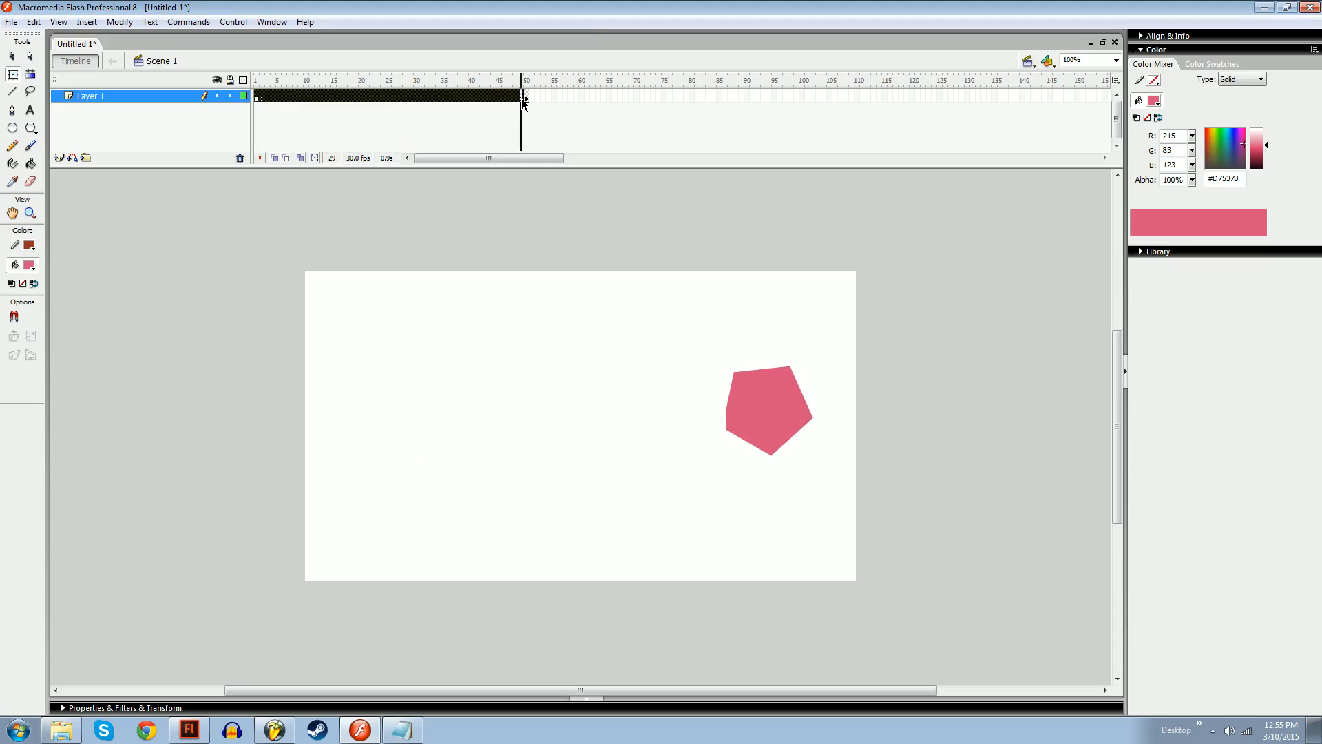
click(399, 96)
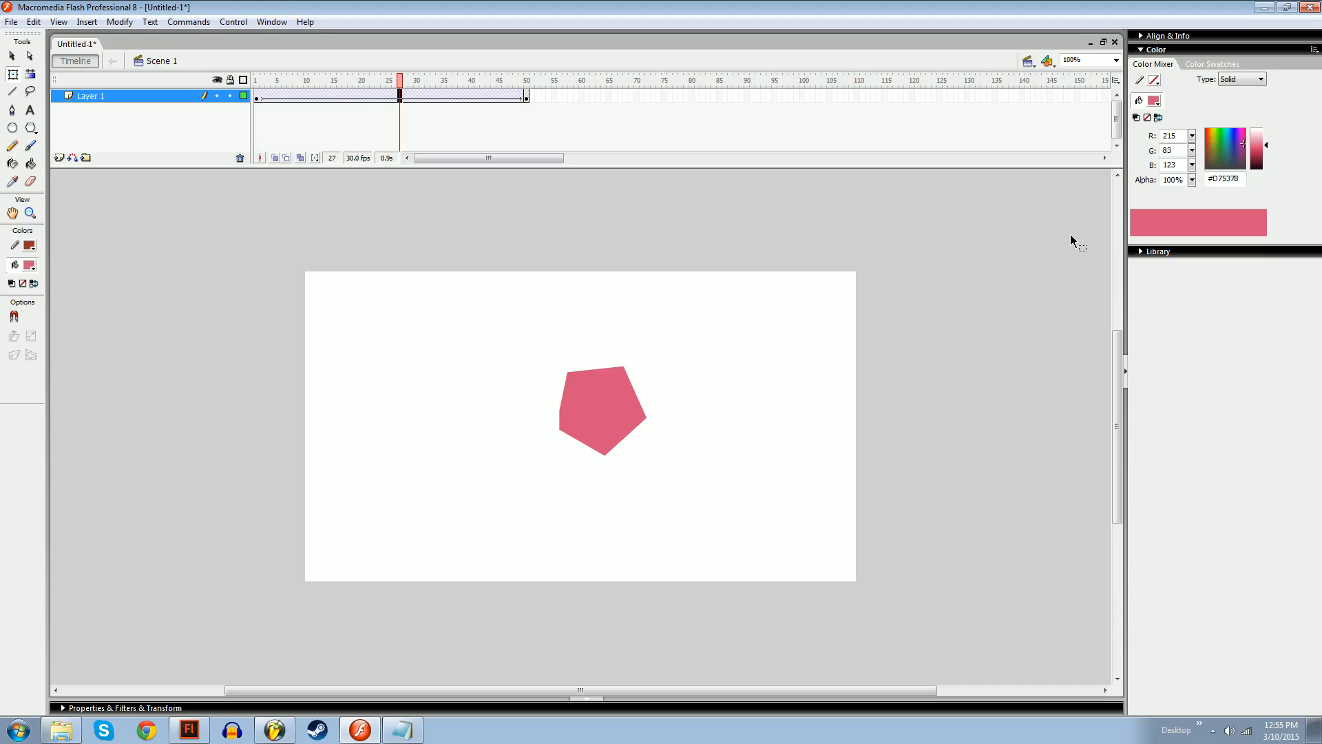
click(478, 708)
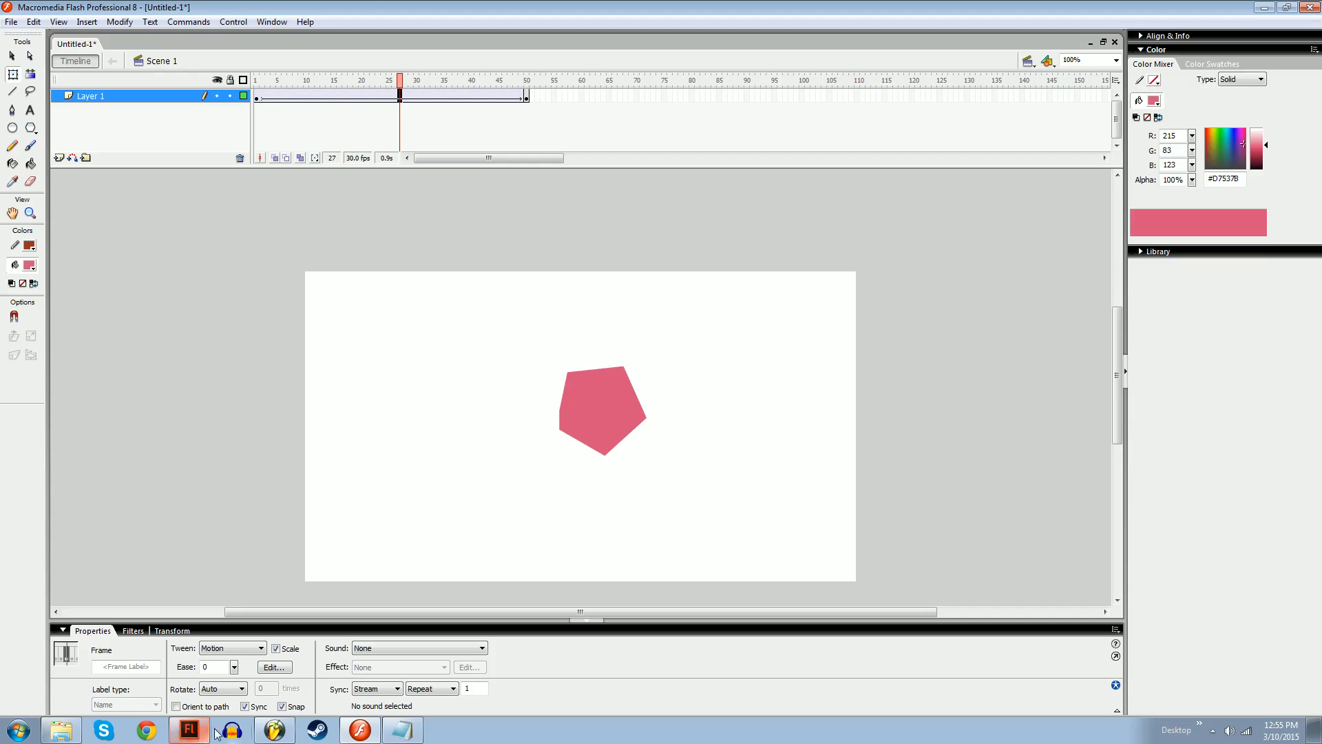
Switch to Adobe Flash Professional, scrub through the Layer 6 classic tween, and show the frame properties at frame 25
click(190, 731)
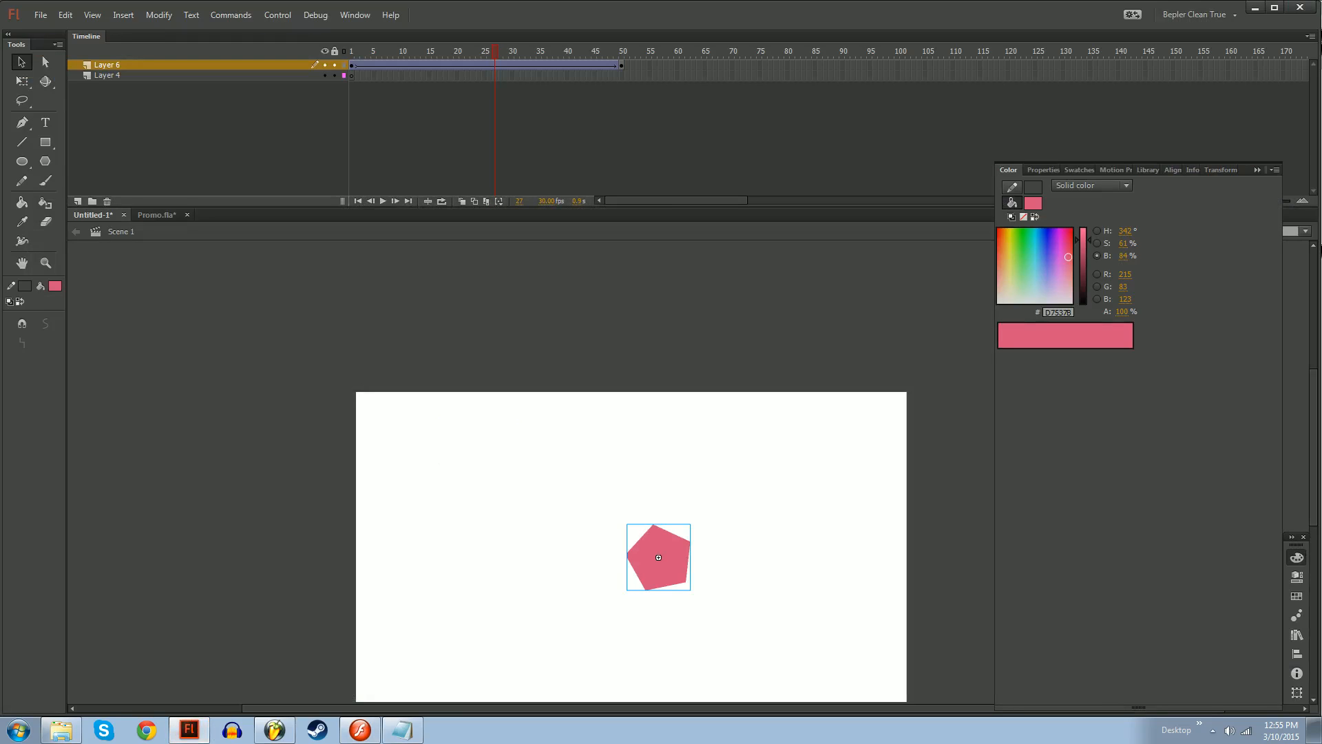
scroll(560, 531, up, 2)
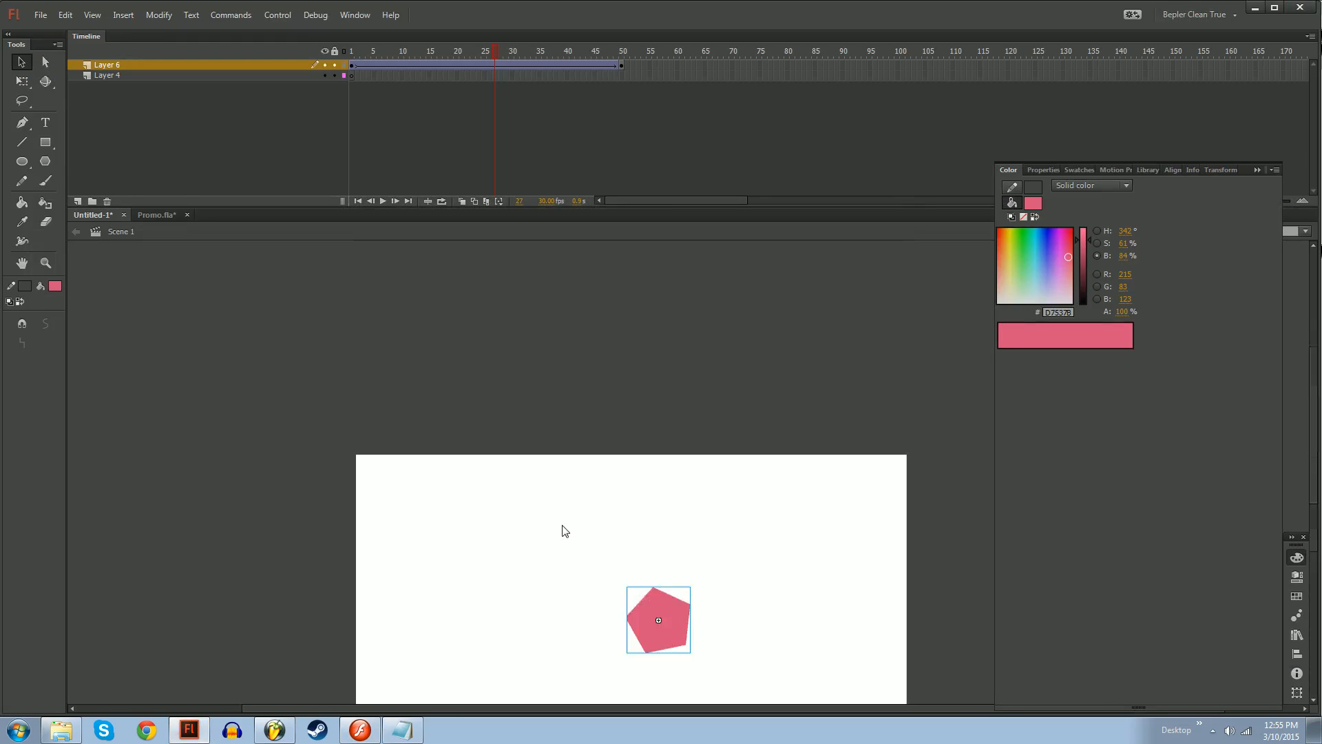
scroll(562, 529, down, 4)
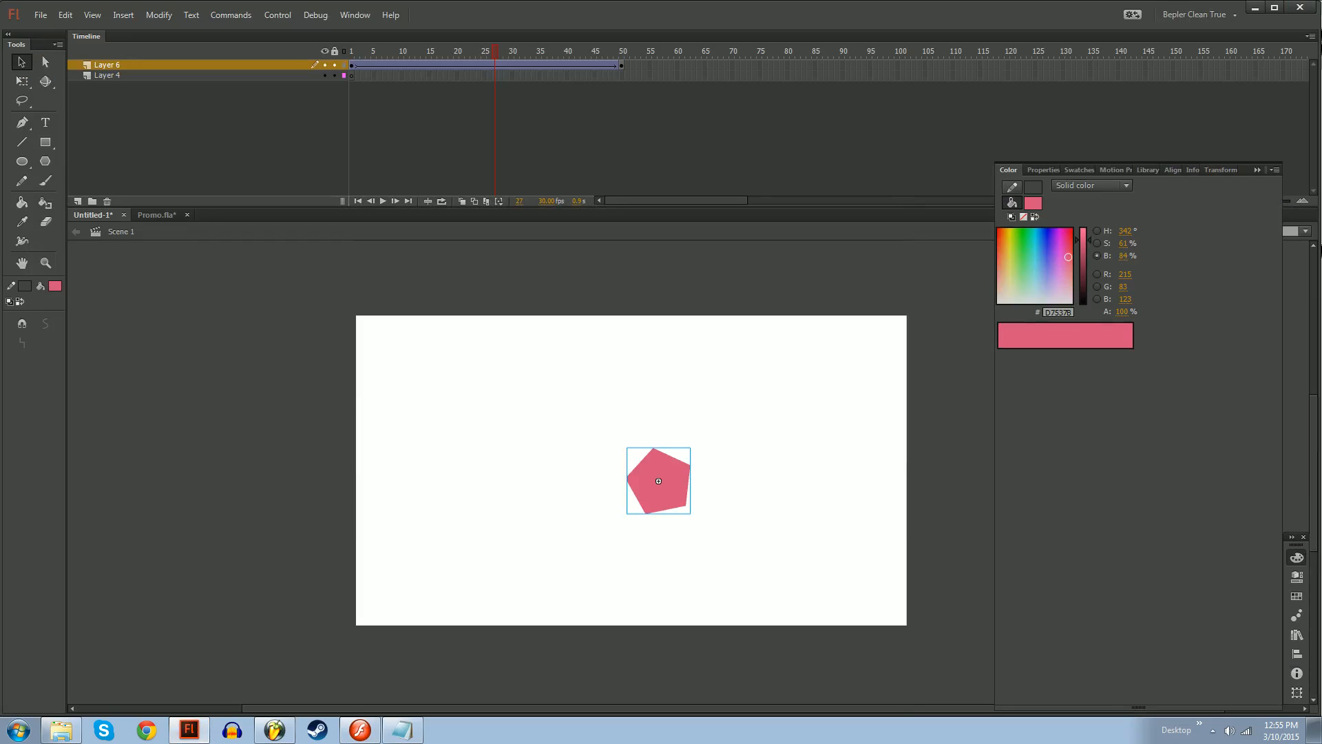
drag(499, 64, 618, 63)
drag(503, 68, 427, 109)
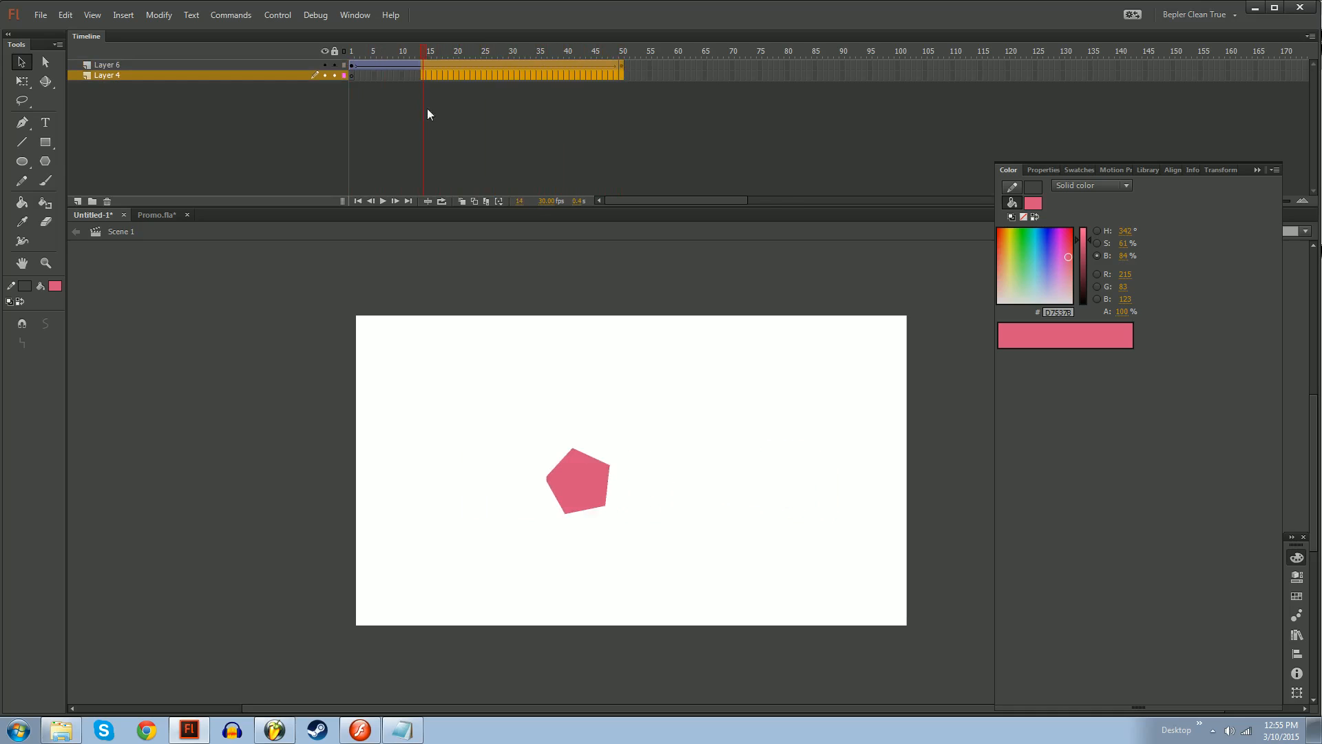
drag(423, 53, 485, 53)
click(485, 65)
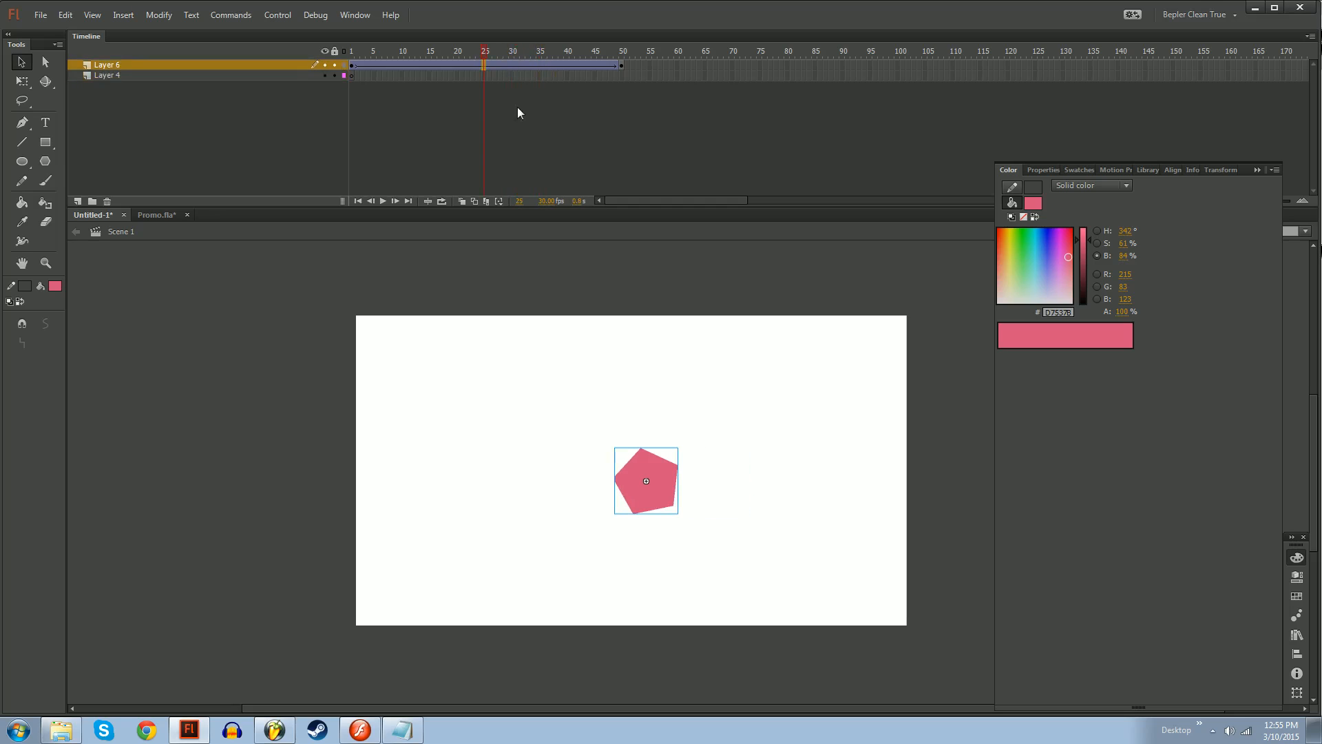
click(1043, 170)
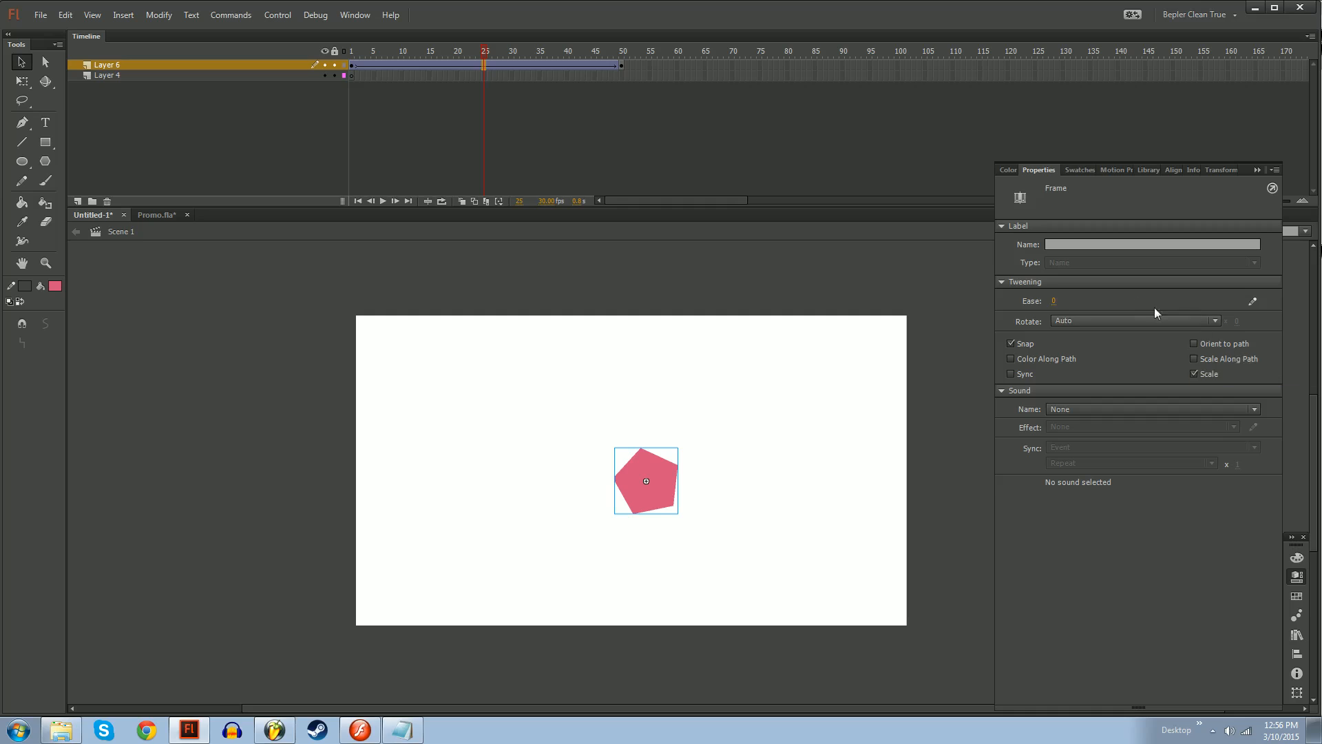
click(1253, 303)
mouse_move(1053, 301)
mouse_down()
mouse_move(1091, 301)
mouse_move(1056, 301)
mouse_up()
drag(1056, 301, 1054, 301)
click(1007, 279)
click(1010, 281)
click(1253, 302)
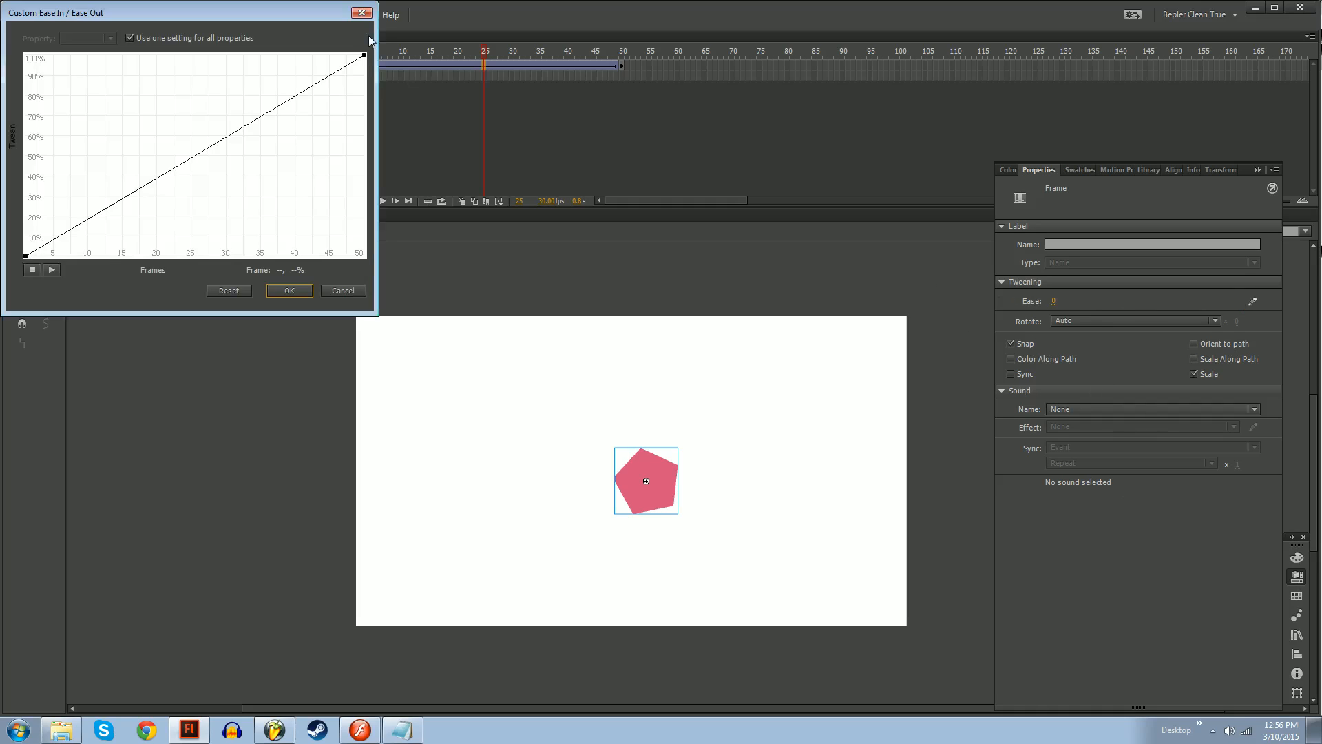
drag(238, 11, 918, 304)
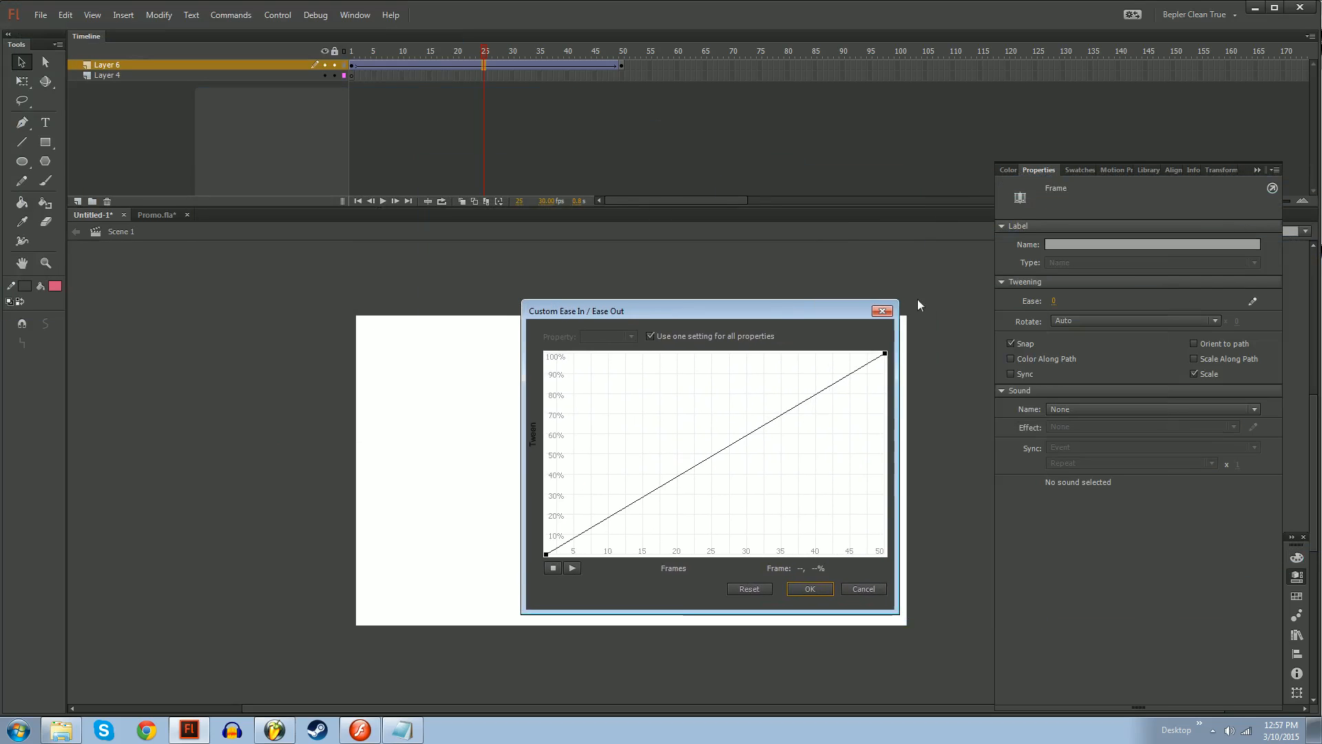
click(882, 311)
Move the start handle of the tween's custom ease curve to the 100% end point, apply it, and scrub to frame 10
click(1253, 301)
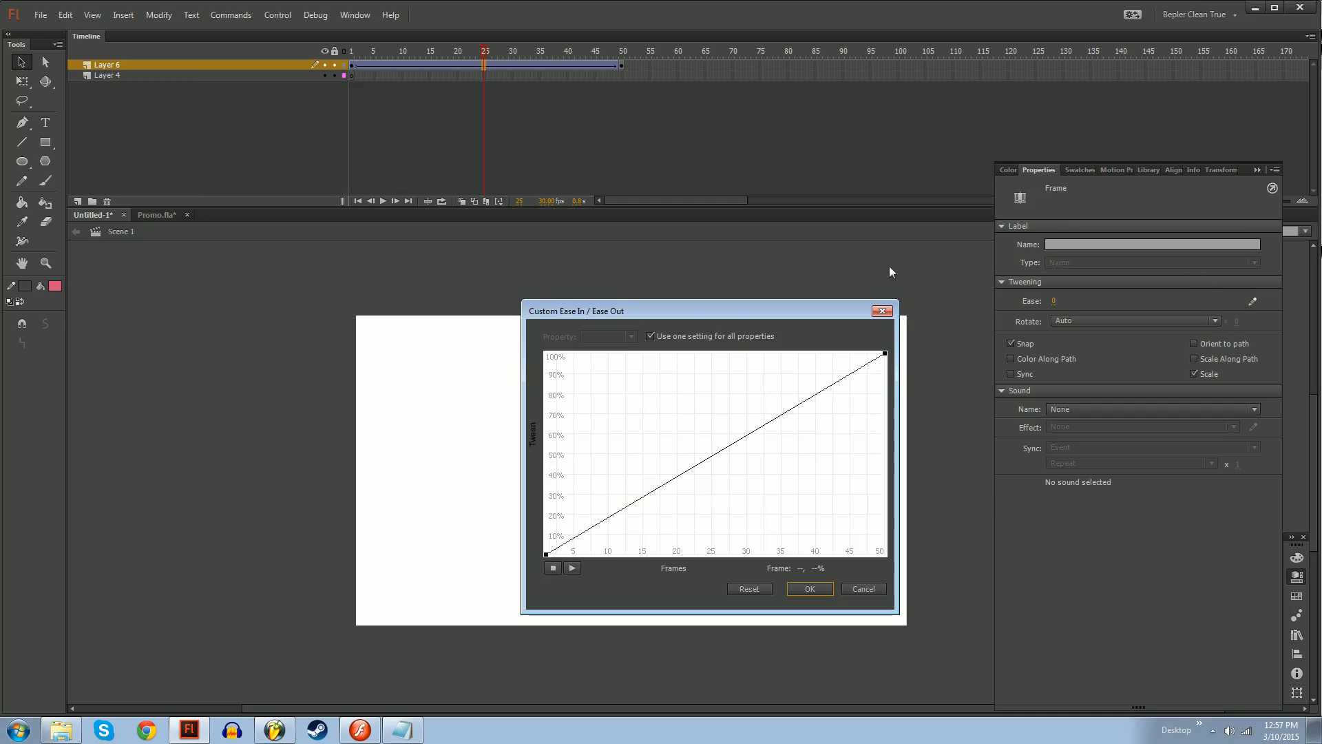
mouse_move(717, 308)
mouse_down()
mouse_move(292, 283)
mouse_move(268, 312)
mouse_up()
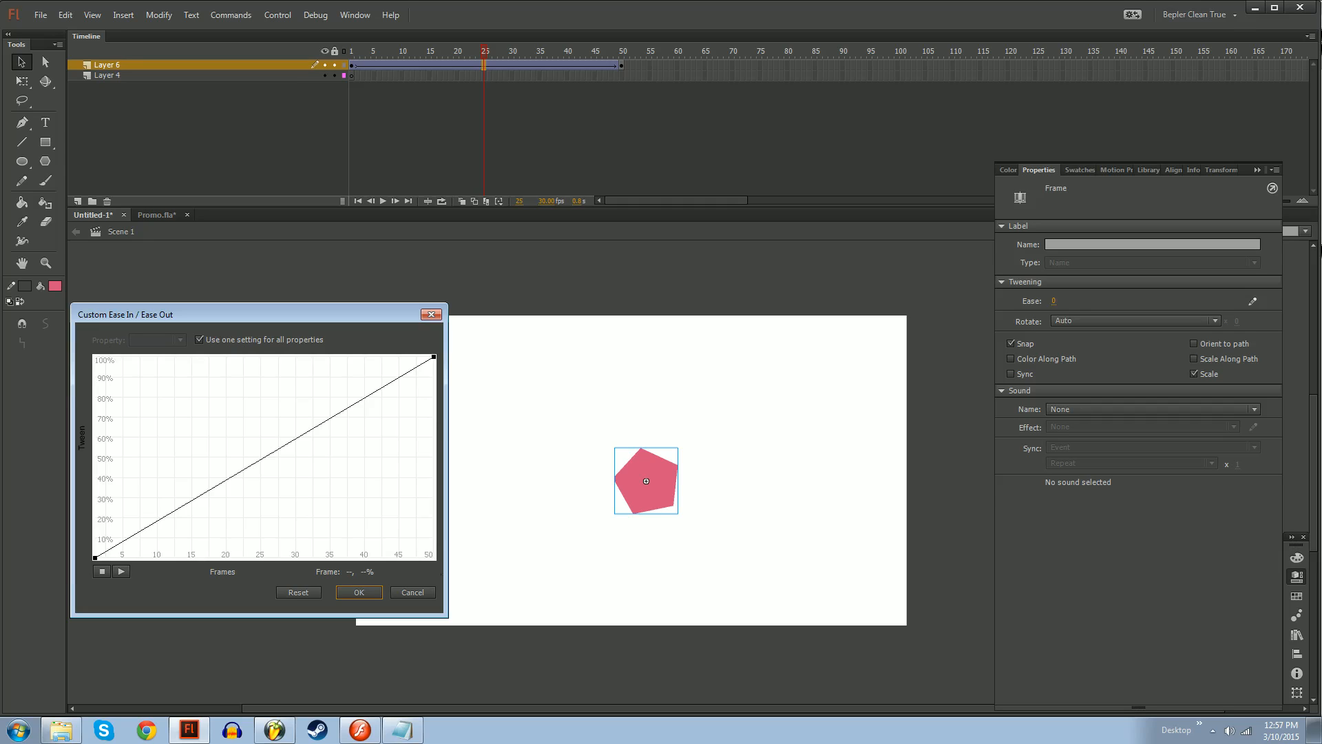
click(94, 557)
drag(208, 490, 163, 474)
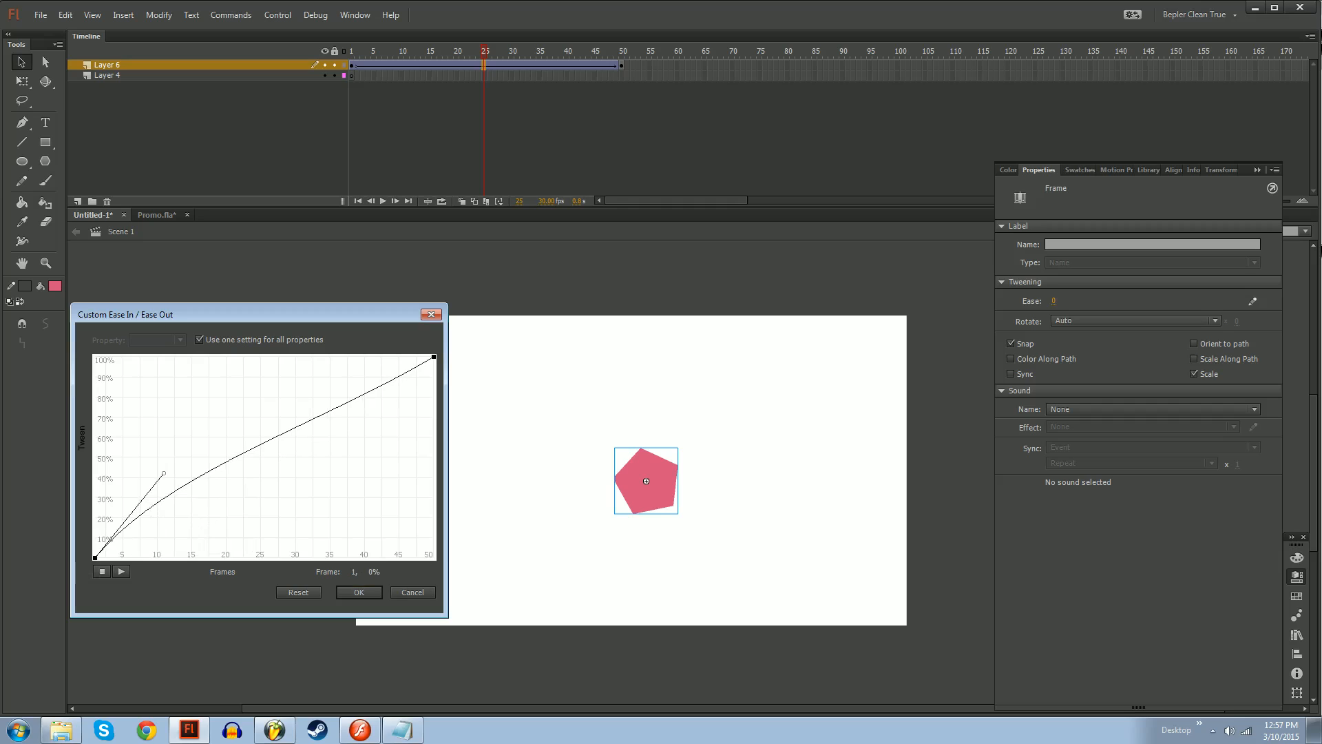
drag(163, 474, 434, 357)
click(370, 592)
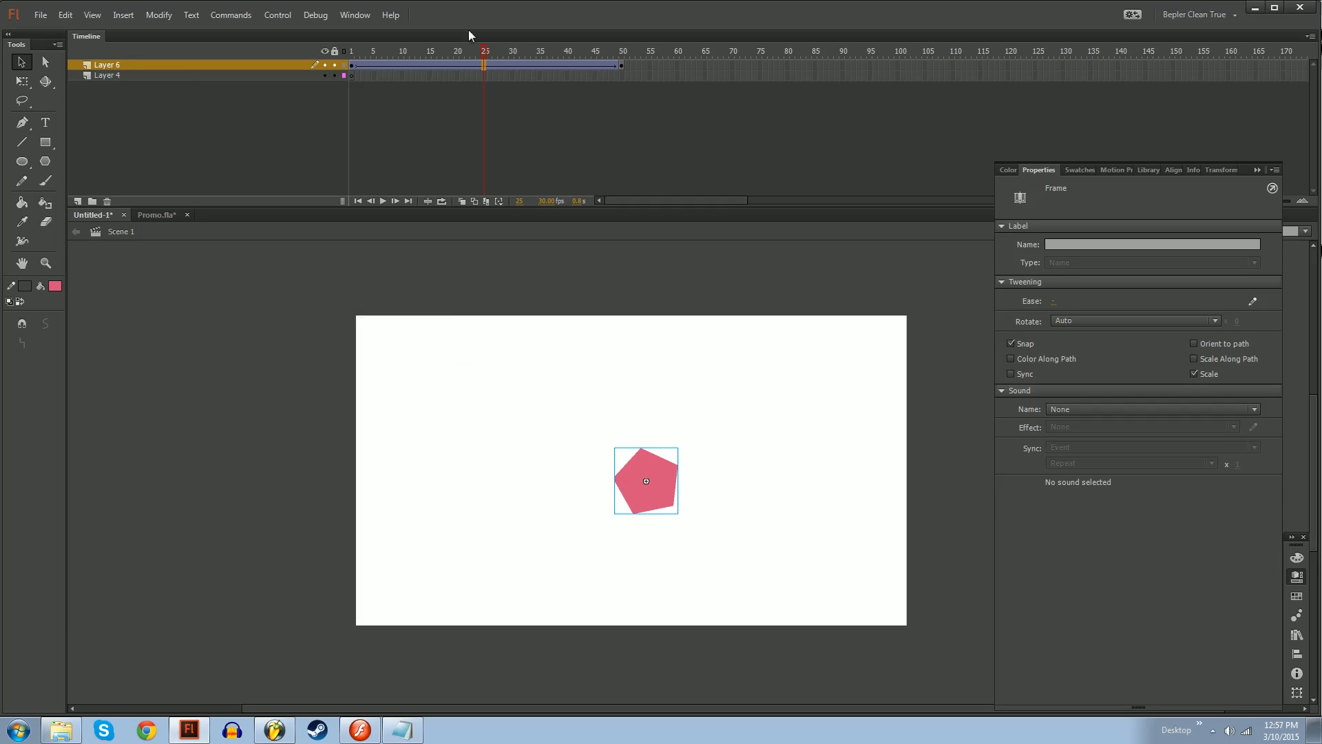
drag(483, 53, 402, 75)
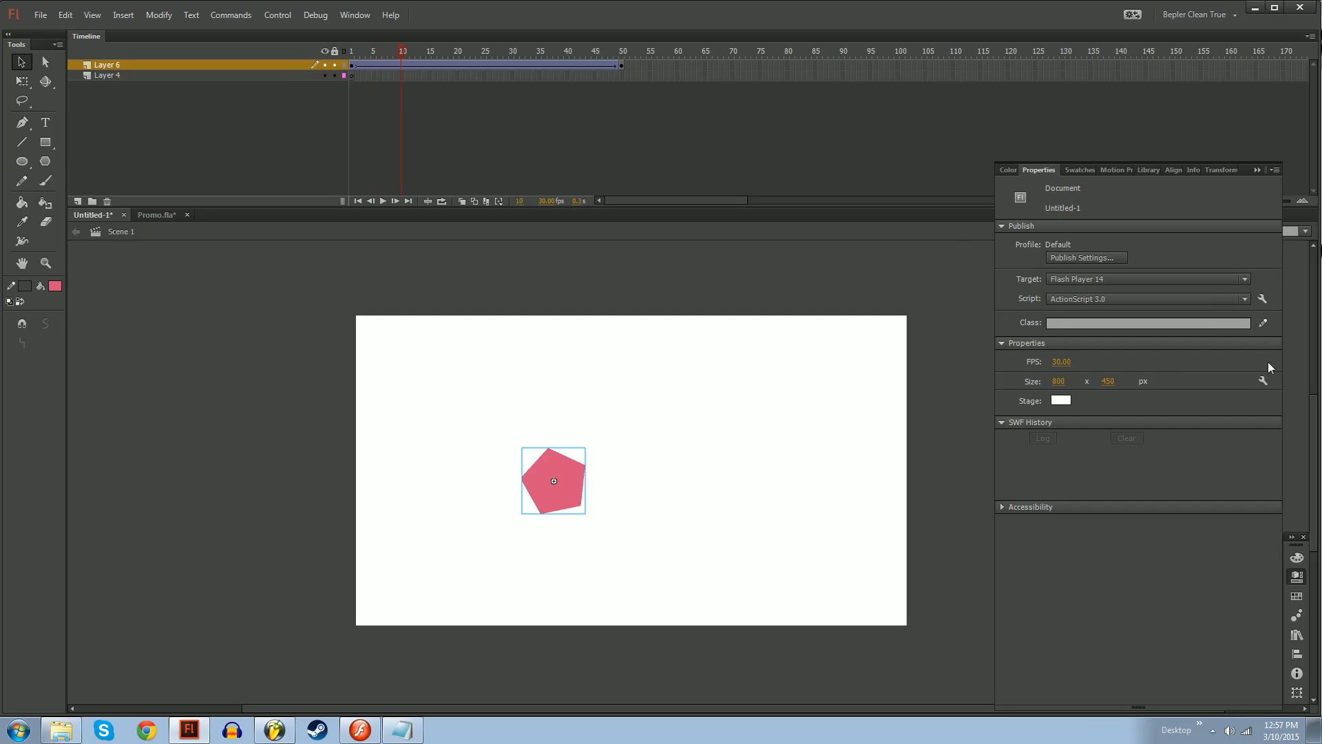
Reopen the custom ease graph from frame 24 of Layer 6, select its end points, and reset the curve
click(479, 65)
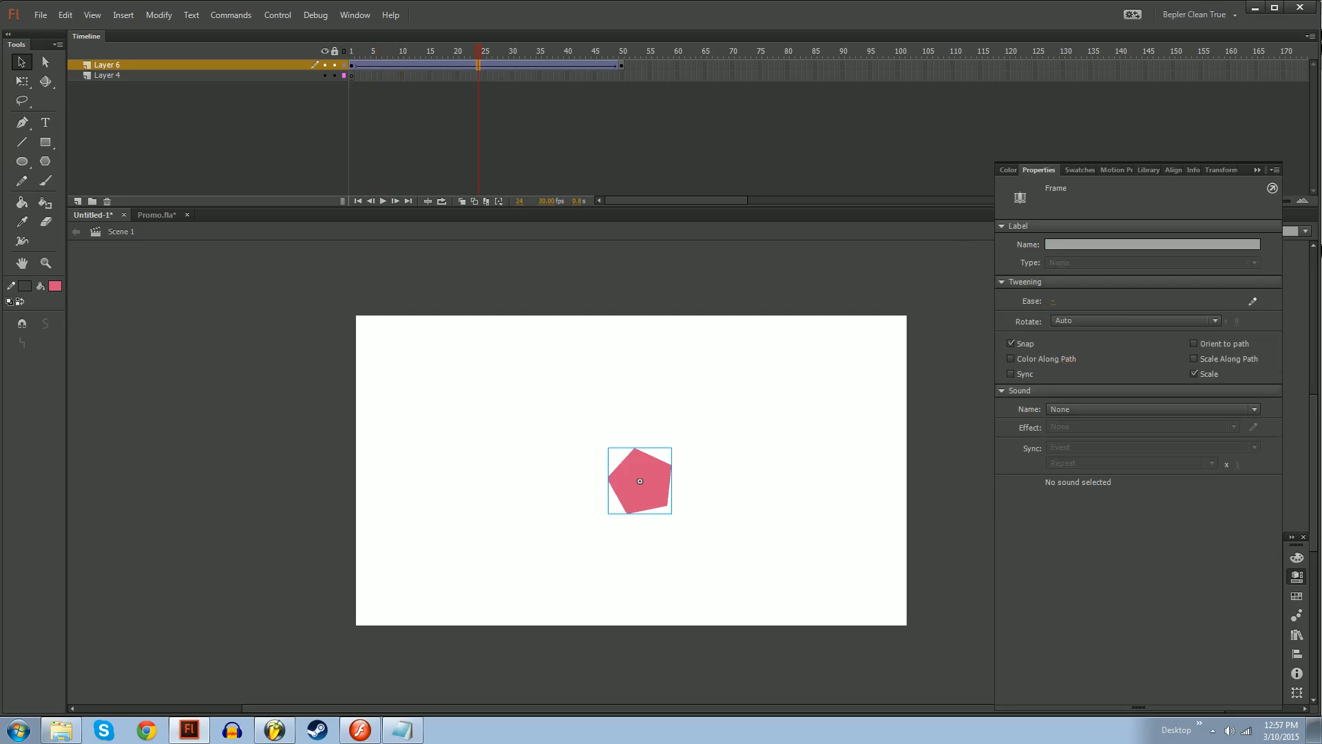
click(1255, 303)
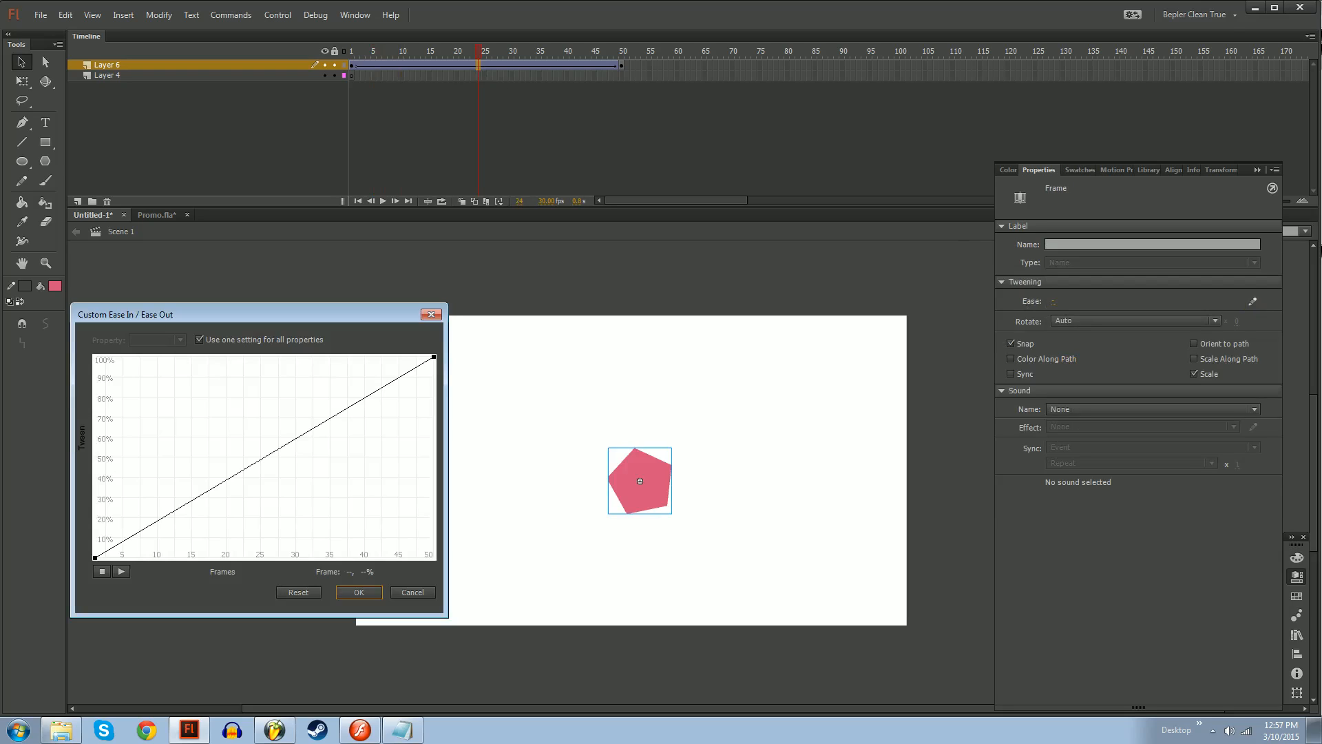
click(95, 557)
click(434, 357)
click(95, 557)
click(434, 357)
click(302, 594)
Try the start point's handle low along the 0% line out to frame 50, and return it to the straight diagonal
drag(208, 491, 155, 538)
click(95, 558)
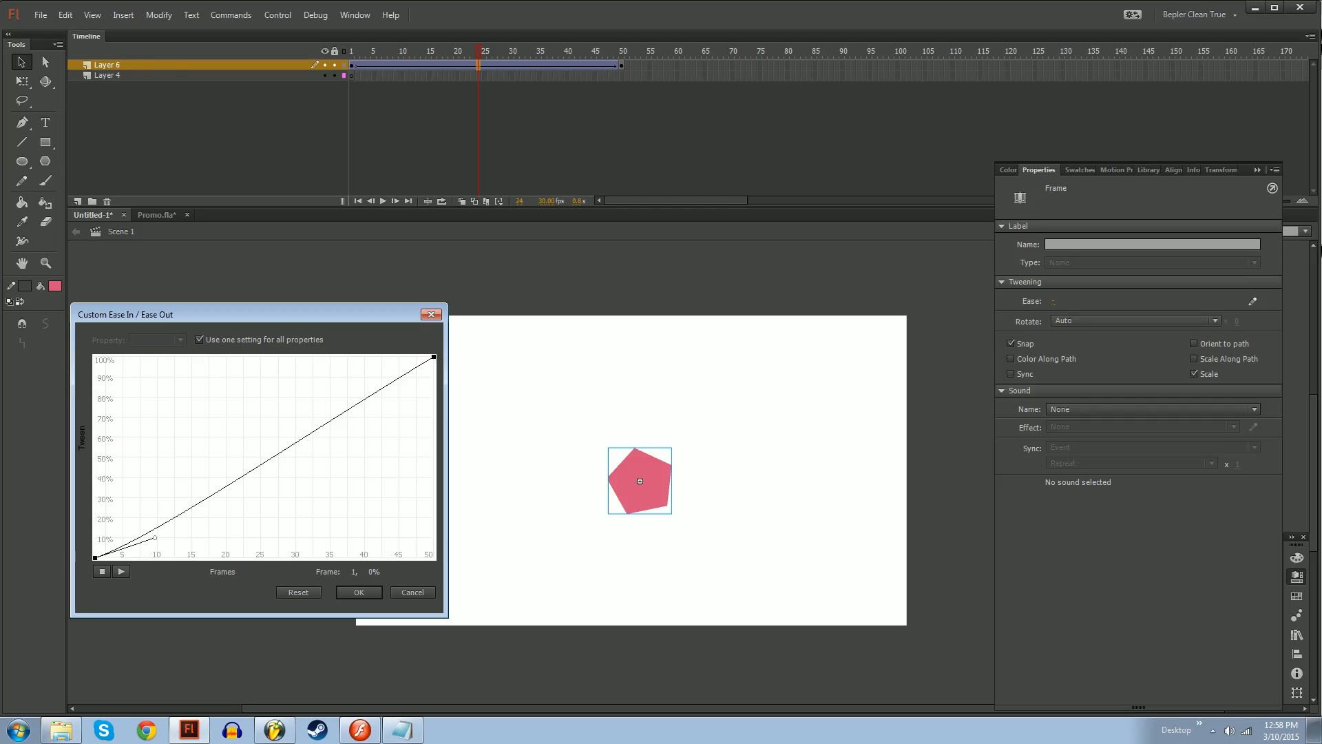
drag(155, 538, 117, 558)
drag(117, 557, 432, 574)
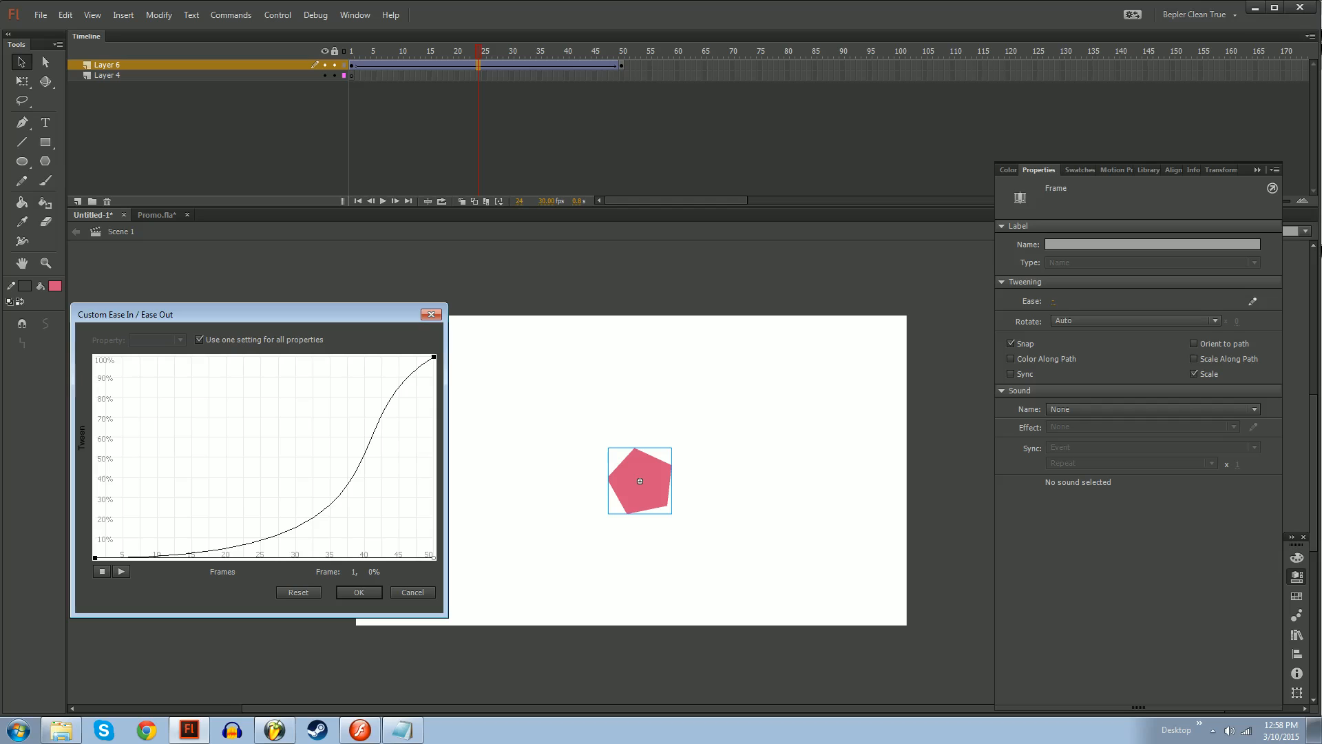
drag(433, 557, 309, 431)
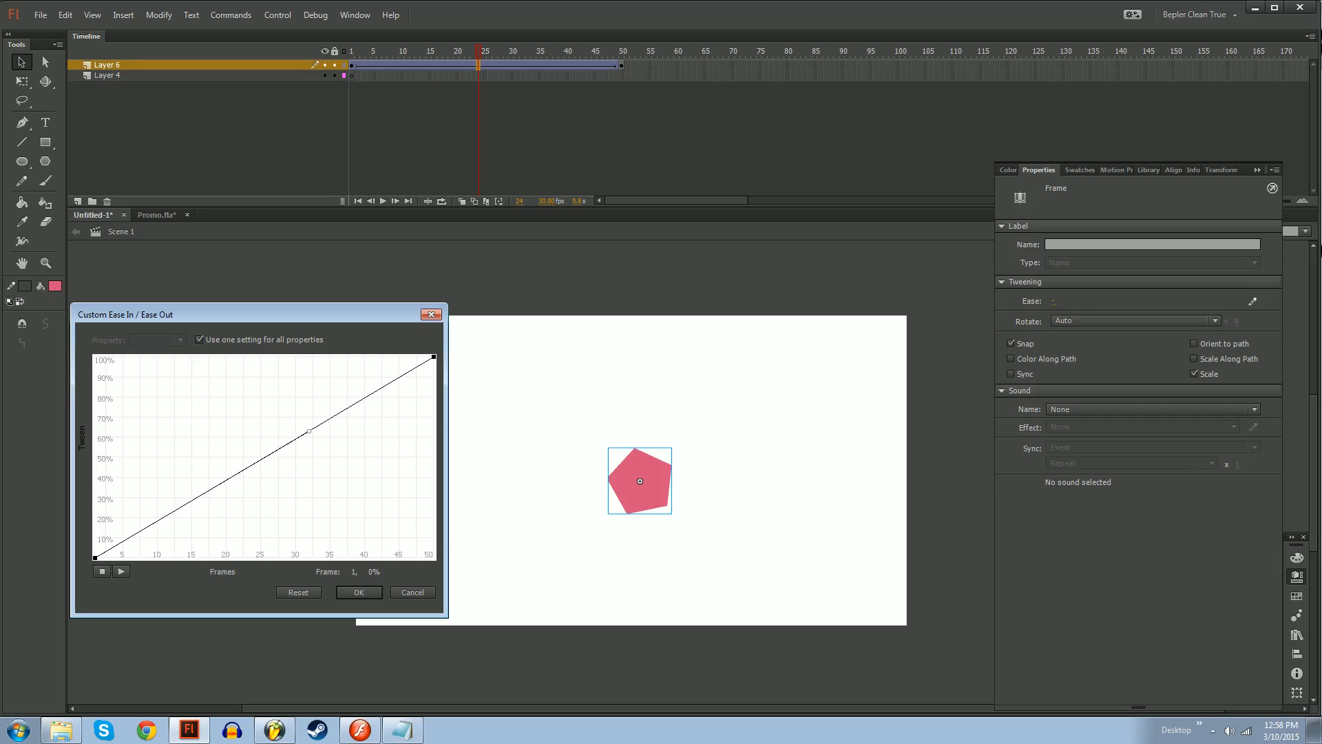
Flatten the start point's handle along the 0% line to about frame 37 and play the tween
click(220, 518)
click(94, 557)
drag(309, 431, 347, 558)
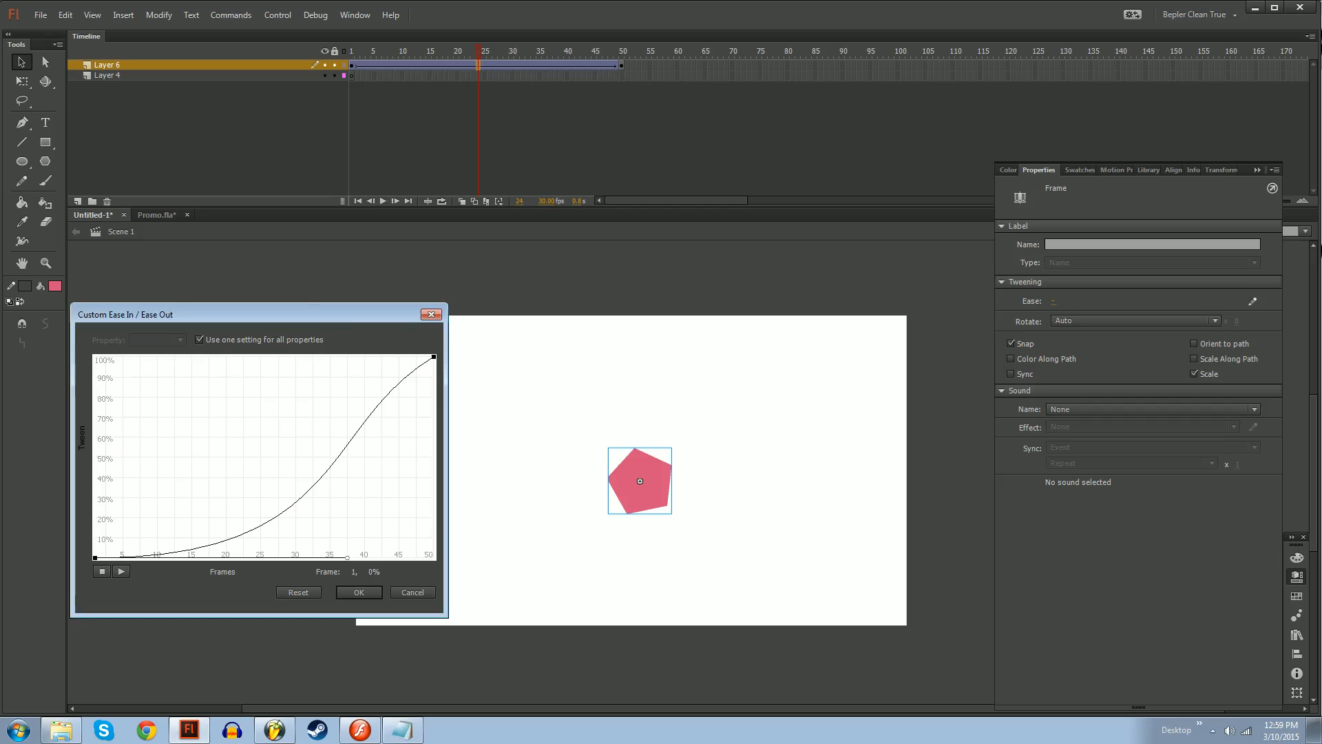
click(121, 572)
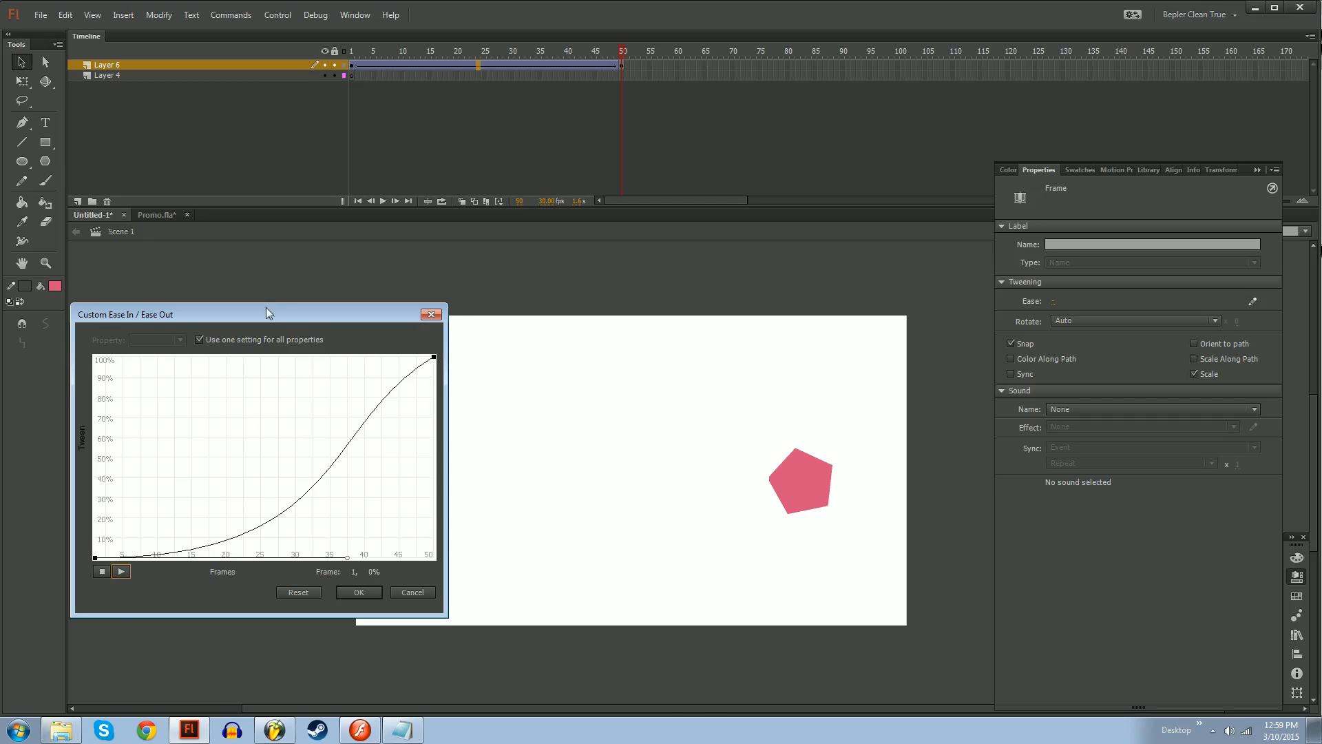
Move the custom ease dialog clear of the pentagon's path and repeatedly play and stop the tween to preview the easing
drag(267, 314, 522, 293)
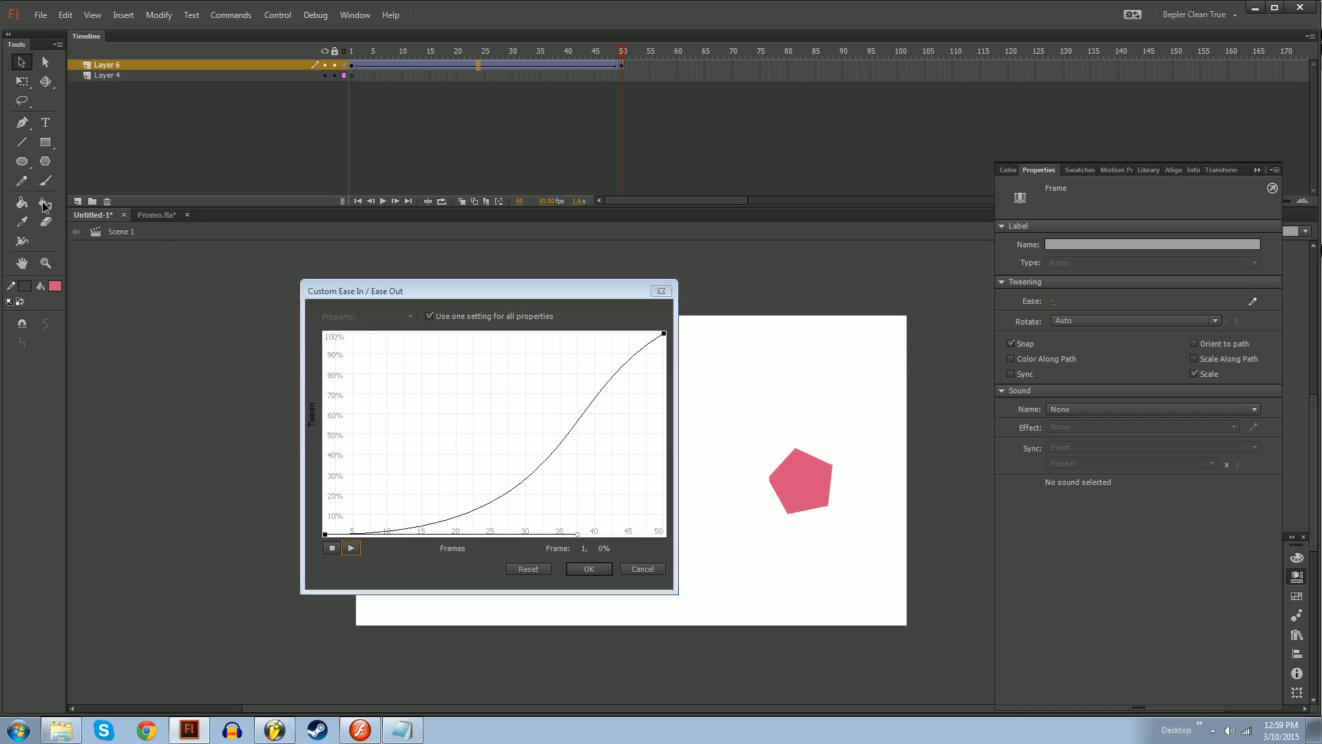
click(917, 162)
click(934, 415)
drag(537, 289, 341, 365)
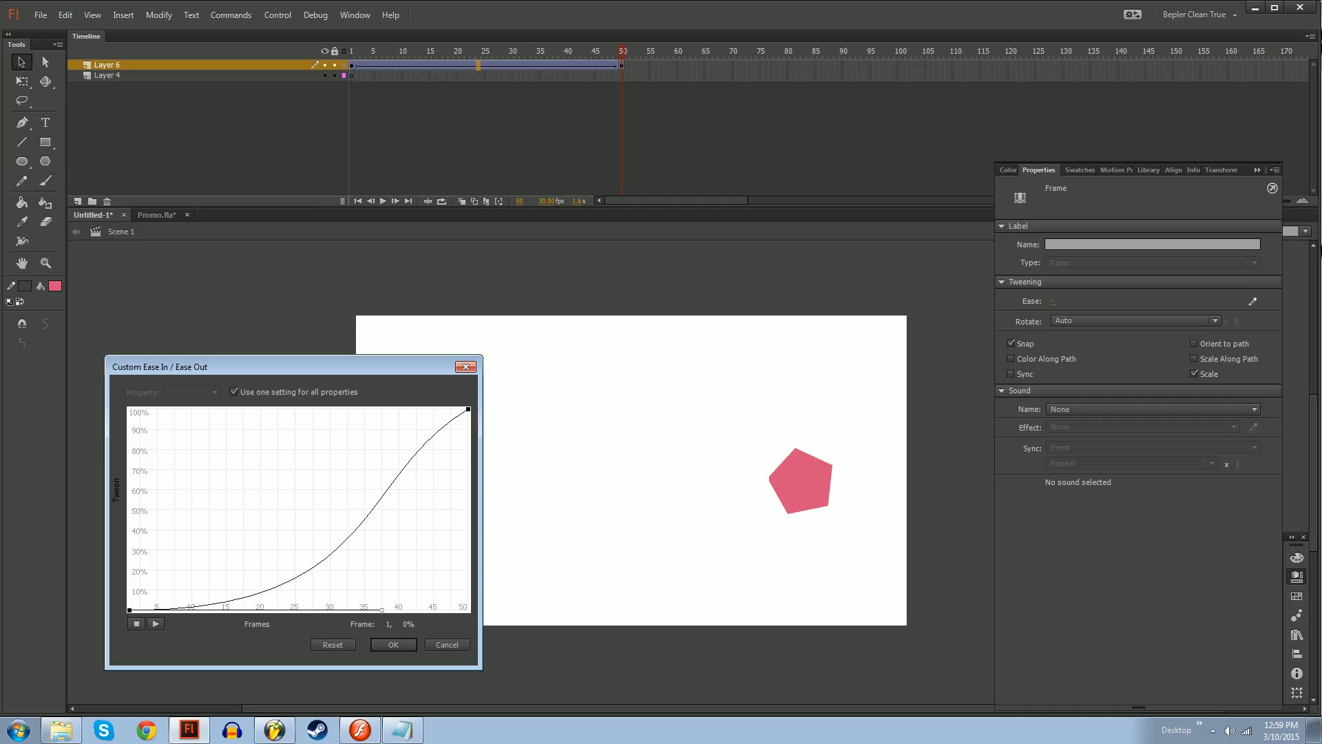
click(156, 624)
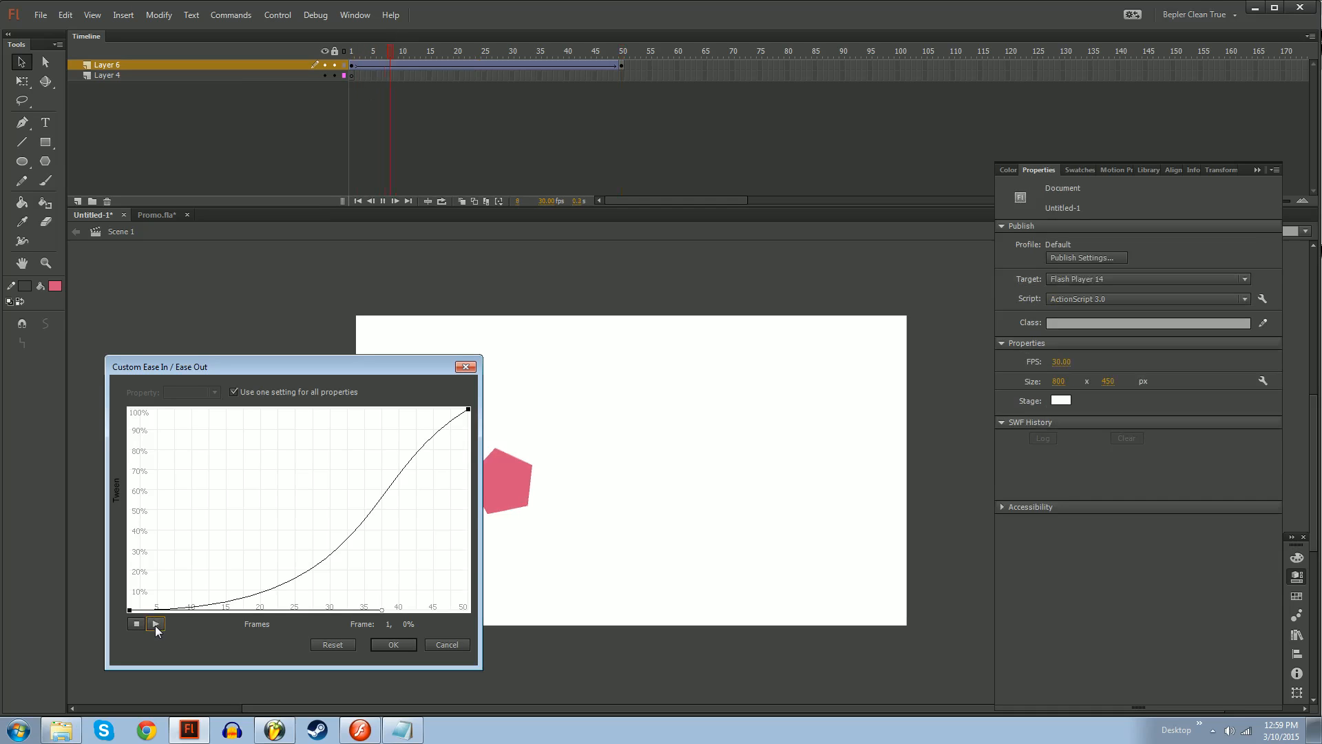
click(135, 624)
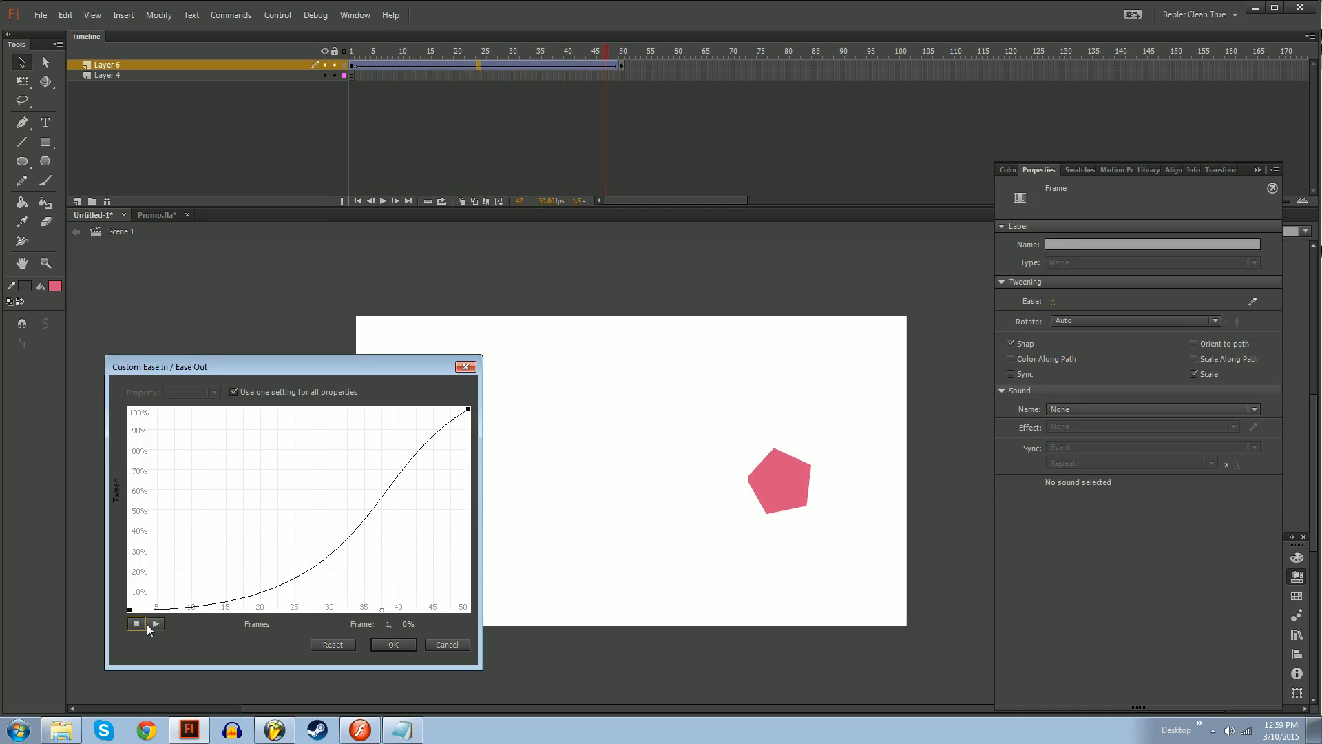
click(153, 625)
click(138, 625)
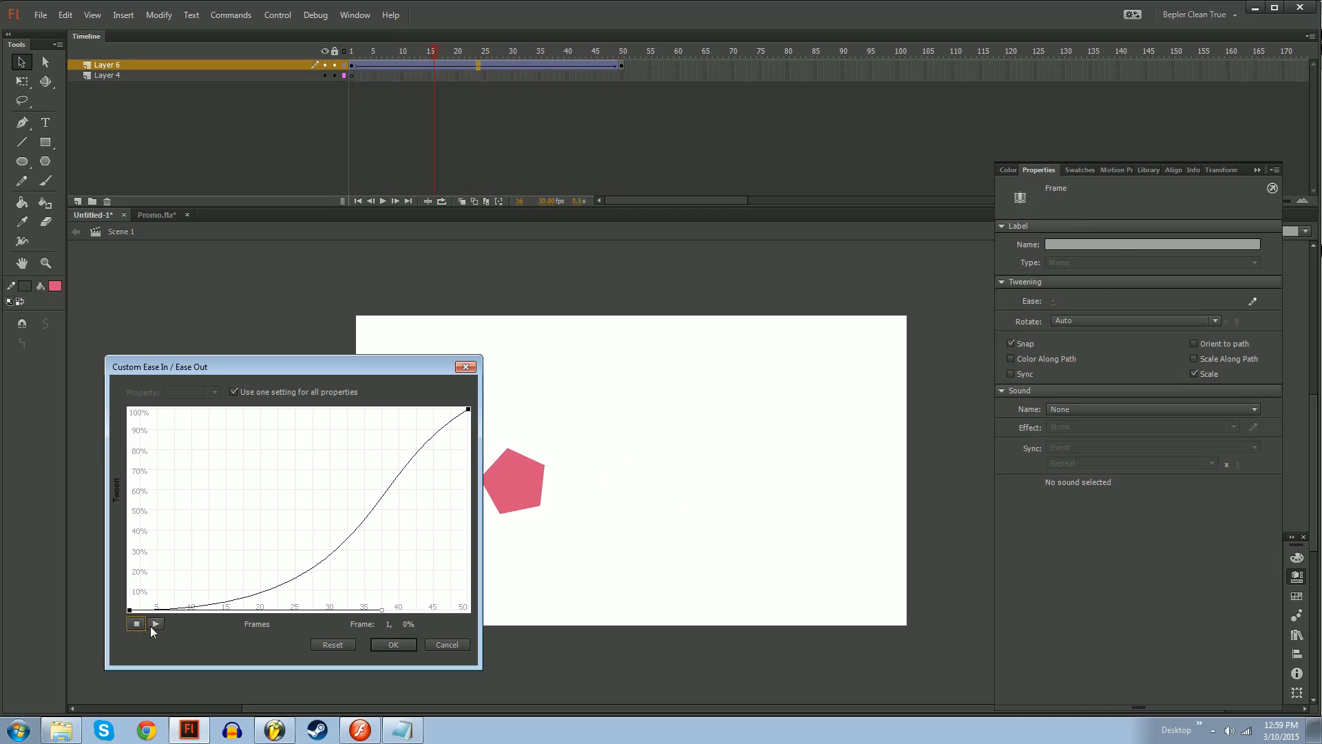
click(151, 625)
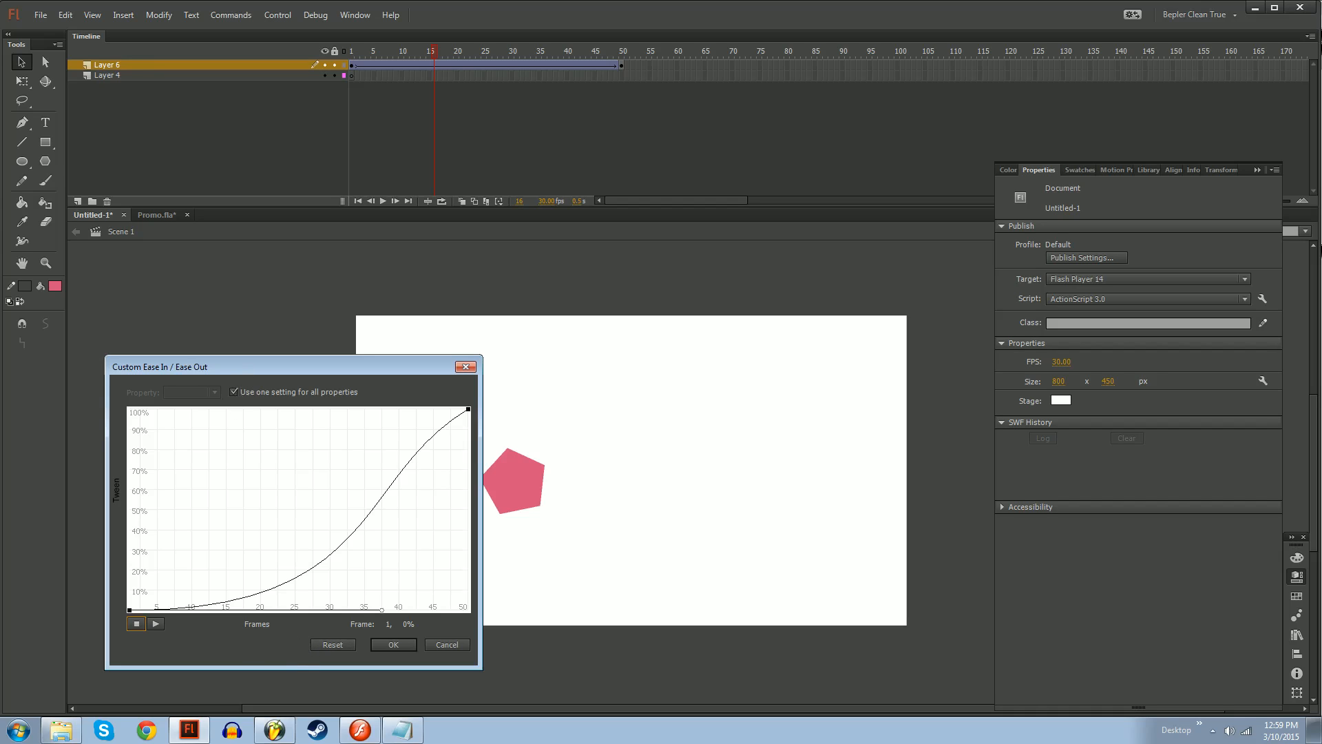
Pull the start handle straight up to 100% at frame 1, flatten the end handle along 100% to about frame 23, and apply the ease
drag(382, 609, 129, 409)
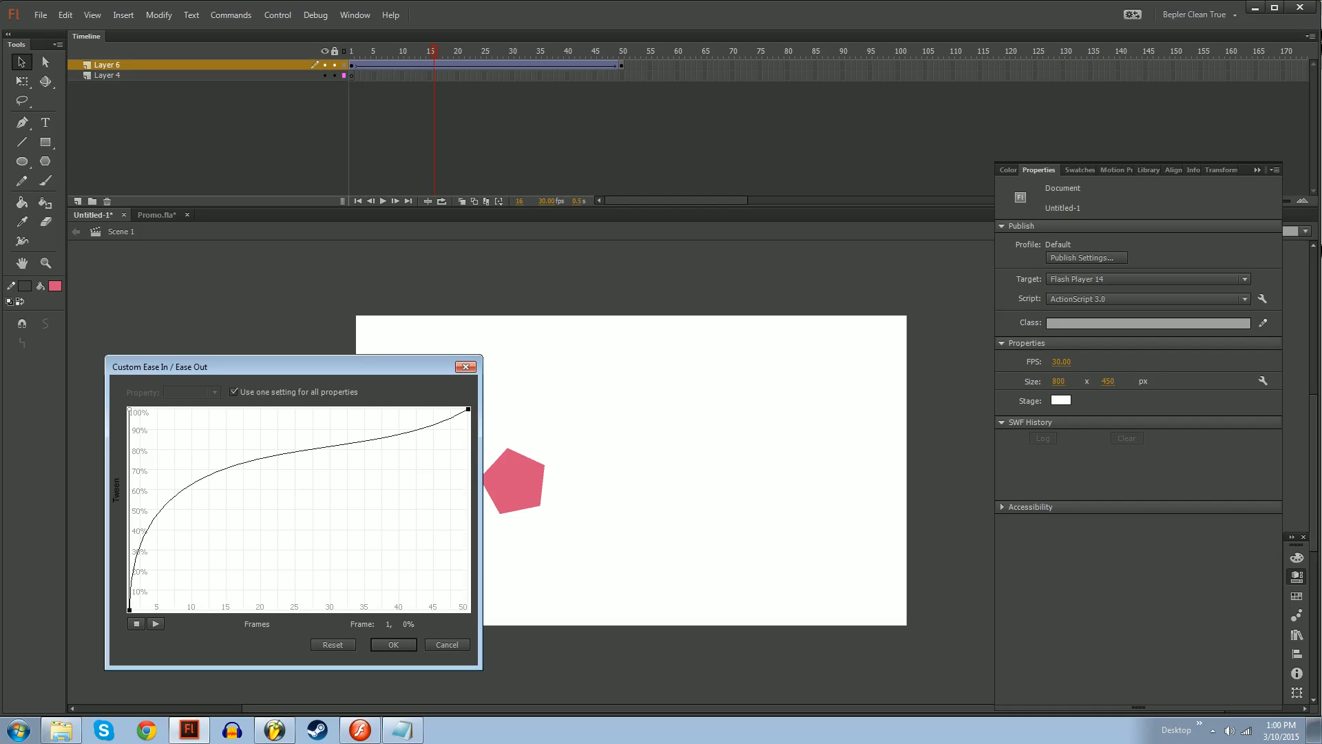
click(468, 409)
drag(355, 476, 303, 457)
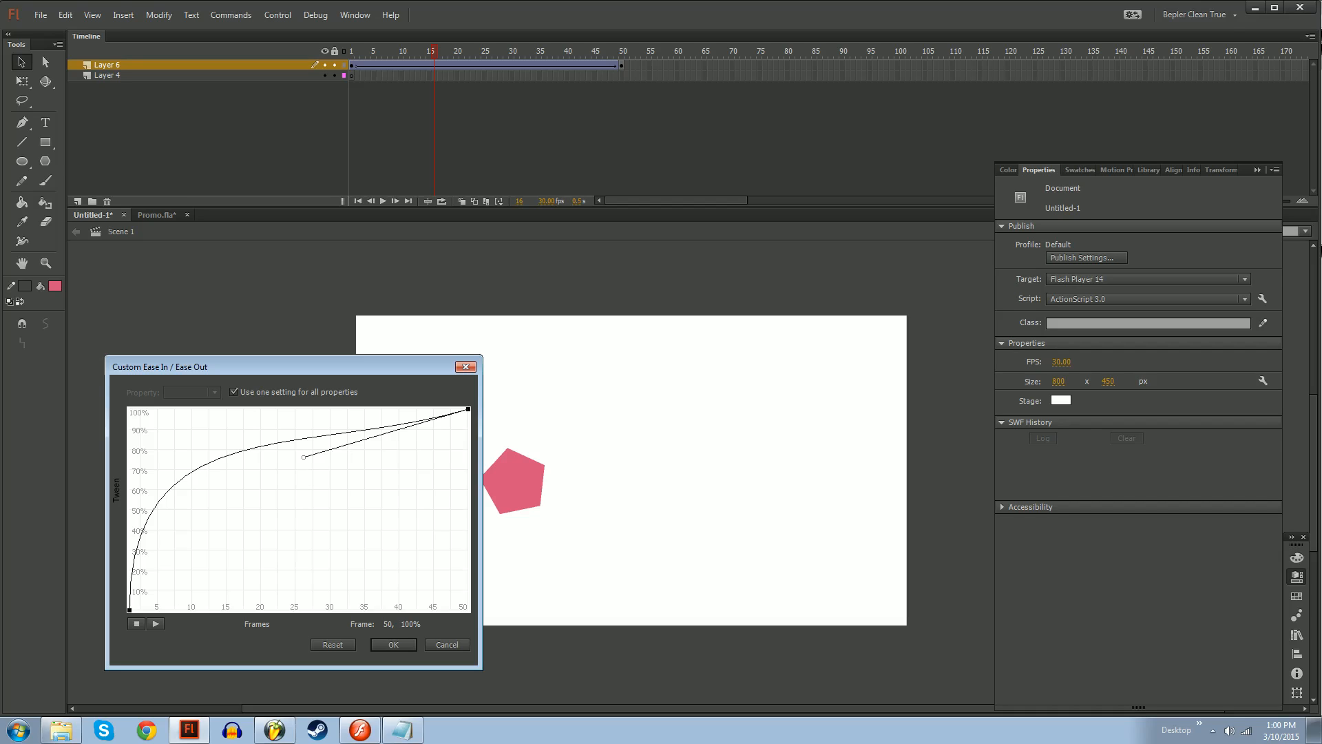
drag(304, 457, 287, 383)
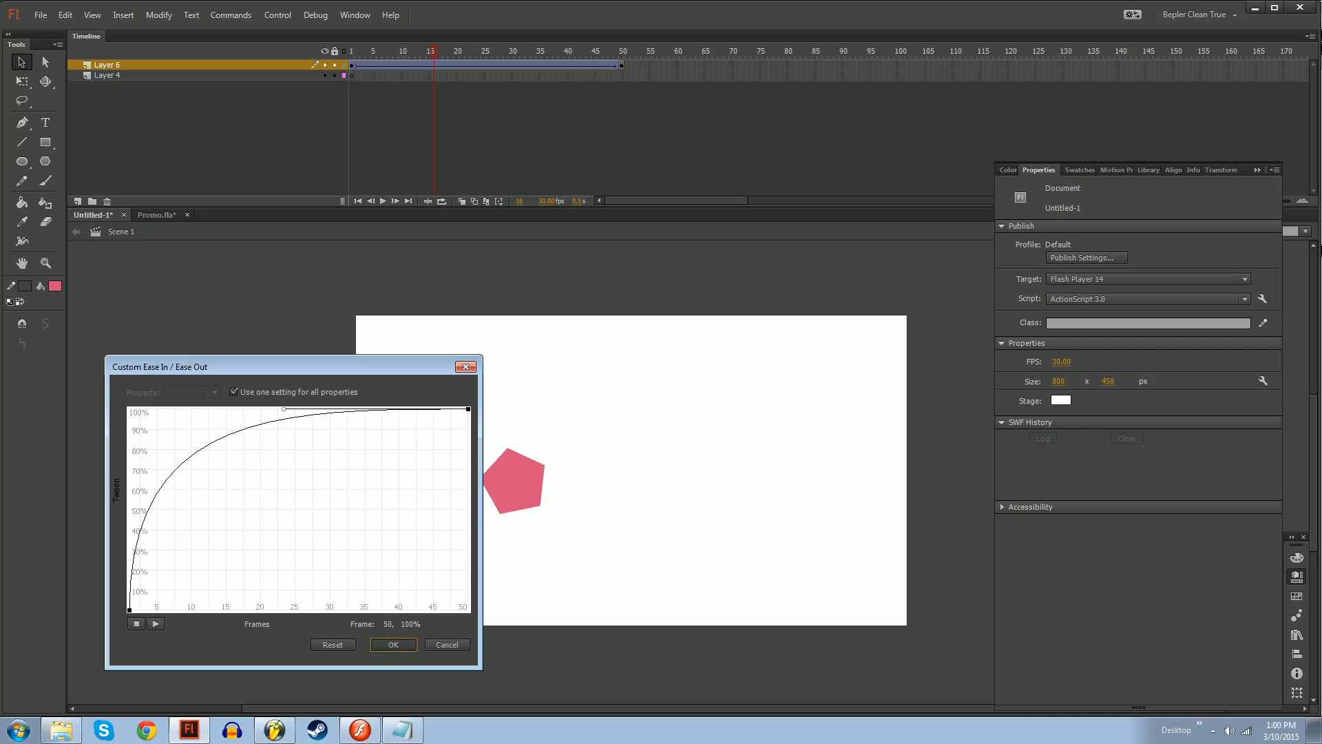
click(393, 644)
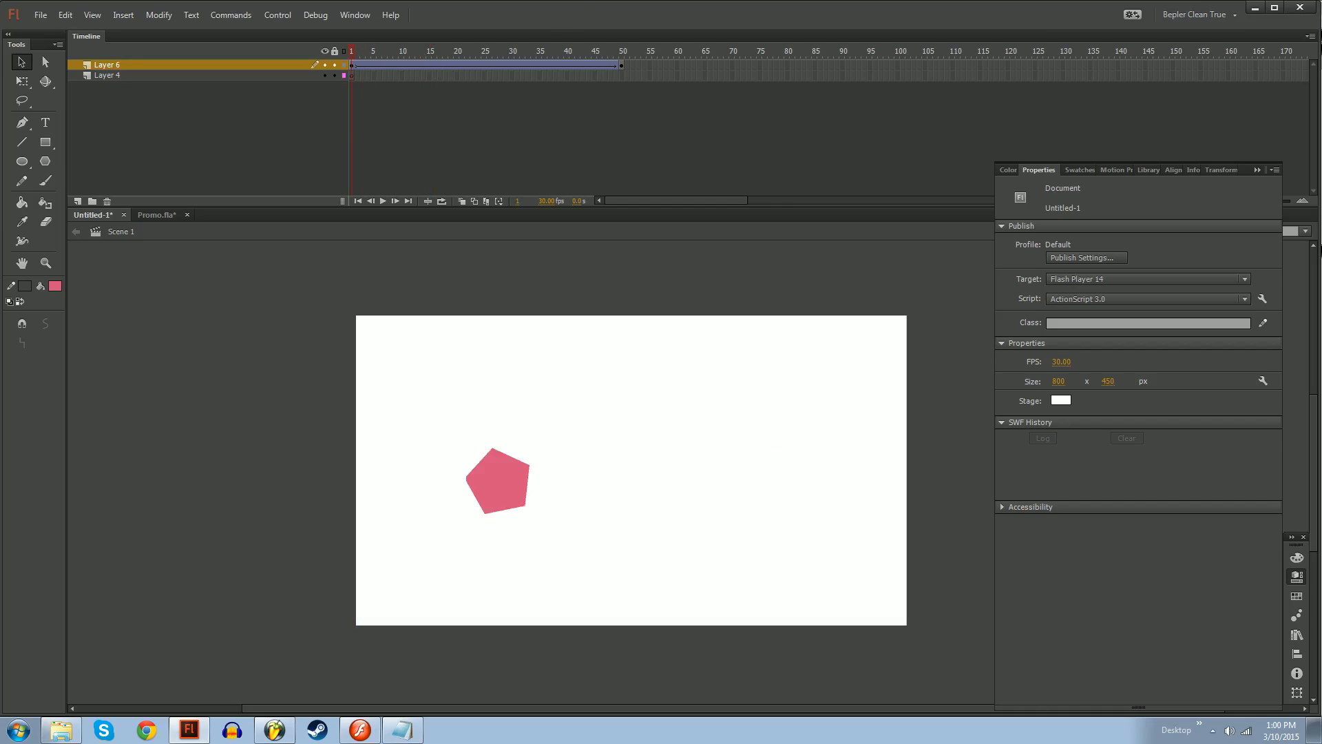
Play the eased tween and scrub back to about frame 20 to check the pentagon's movement
key(Return)
drag(511, 55, 457, 53)
click(423, 75)
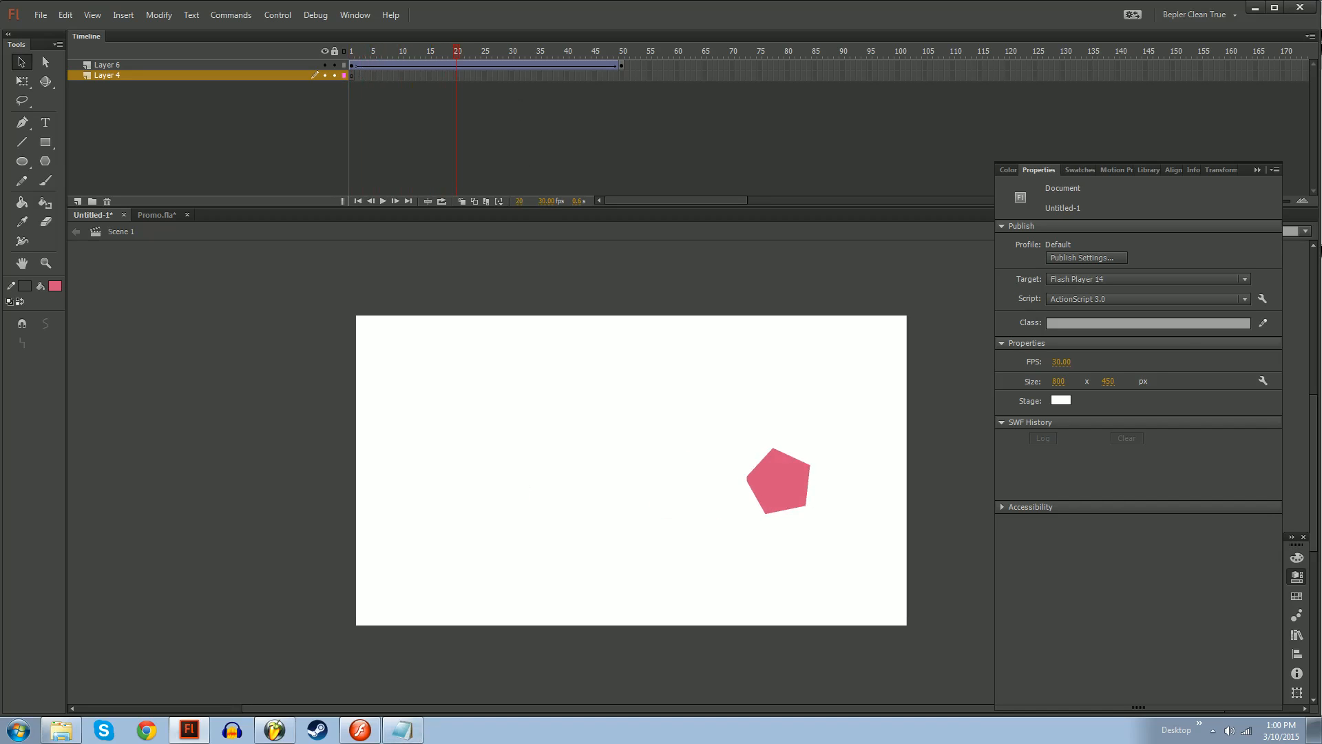
Open Layer 6's custom ease curve and add anchor points at about frame 39, 30% and frame 14, 64%
click(462, 65)
click(1253, 301)
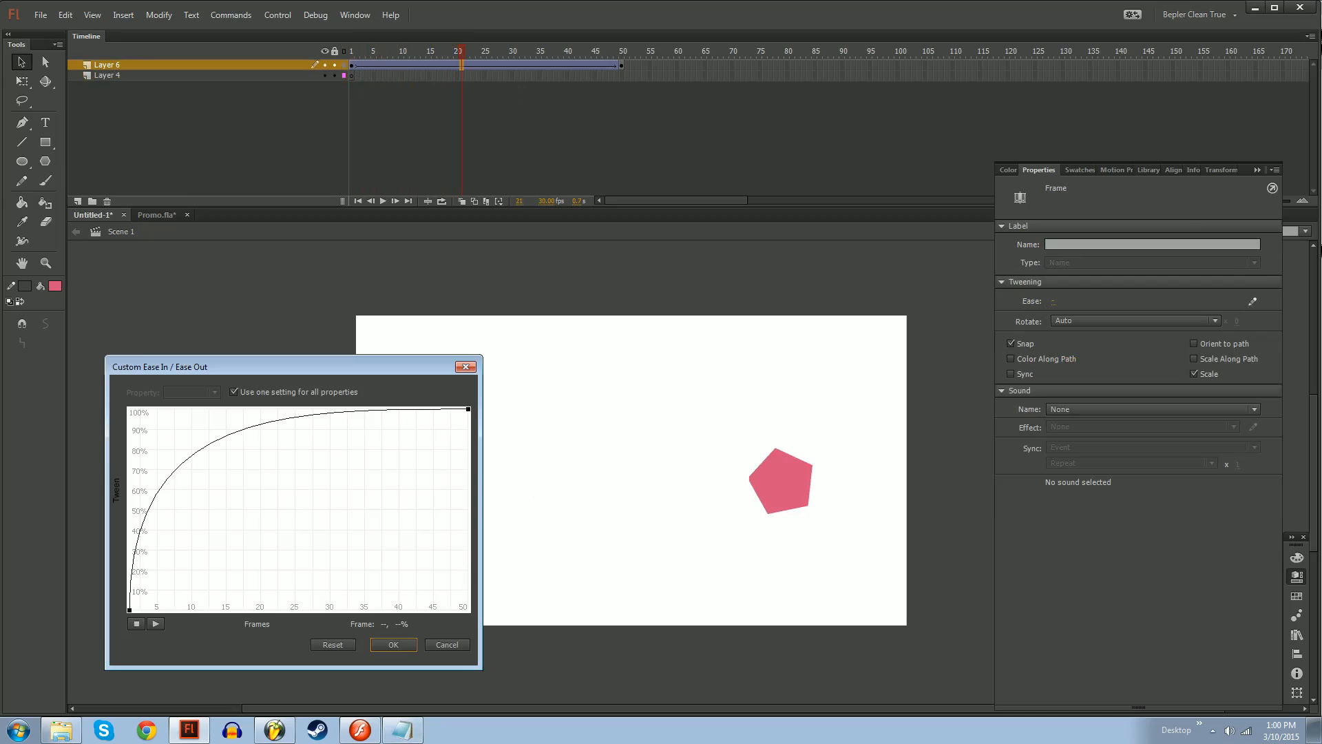
click(241, 430)
drag(241, 430, 393, 550)
click(263, 550)
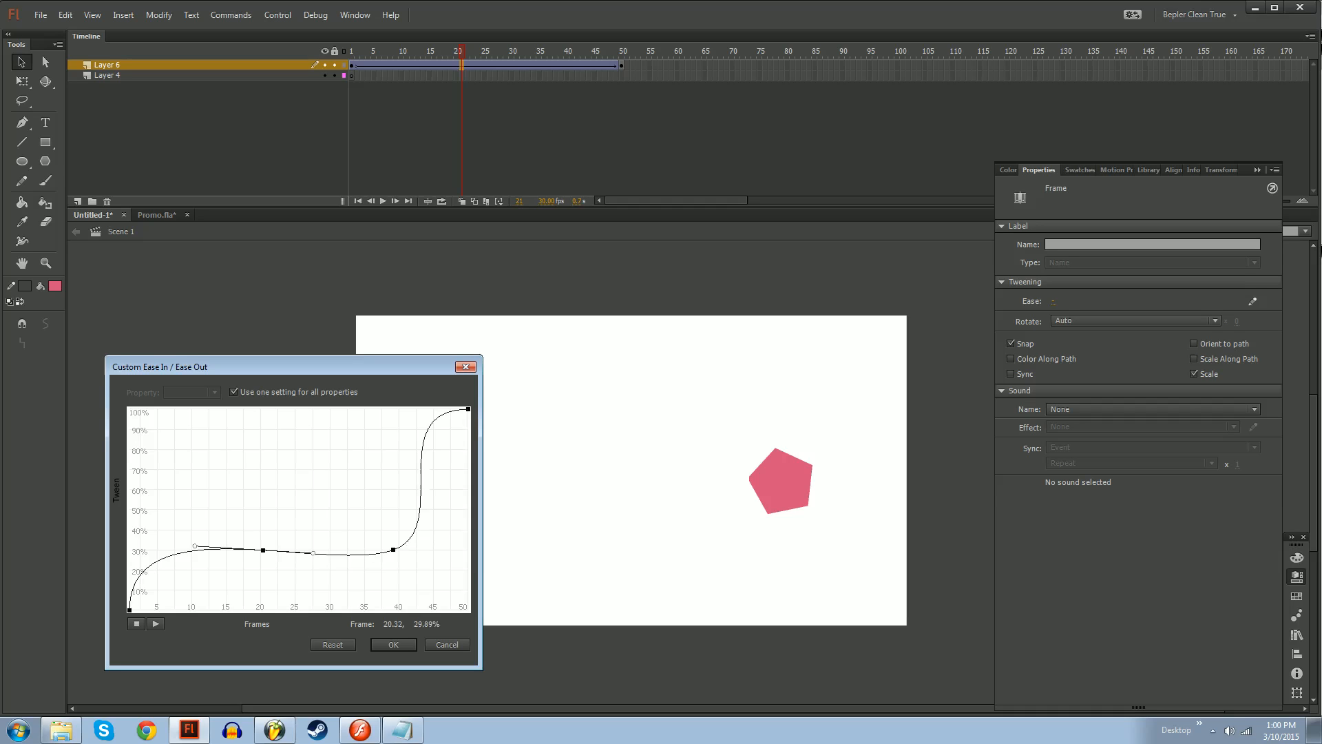
drag(264, 550, 230, 533)
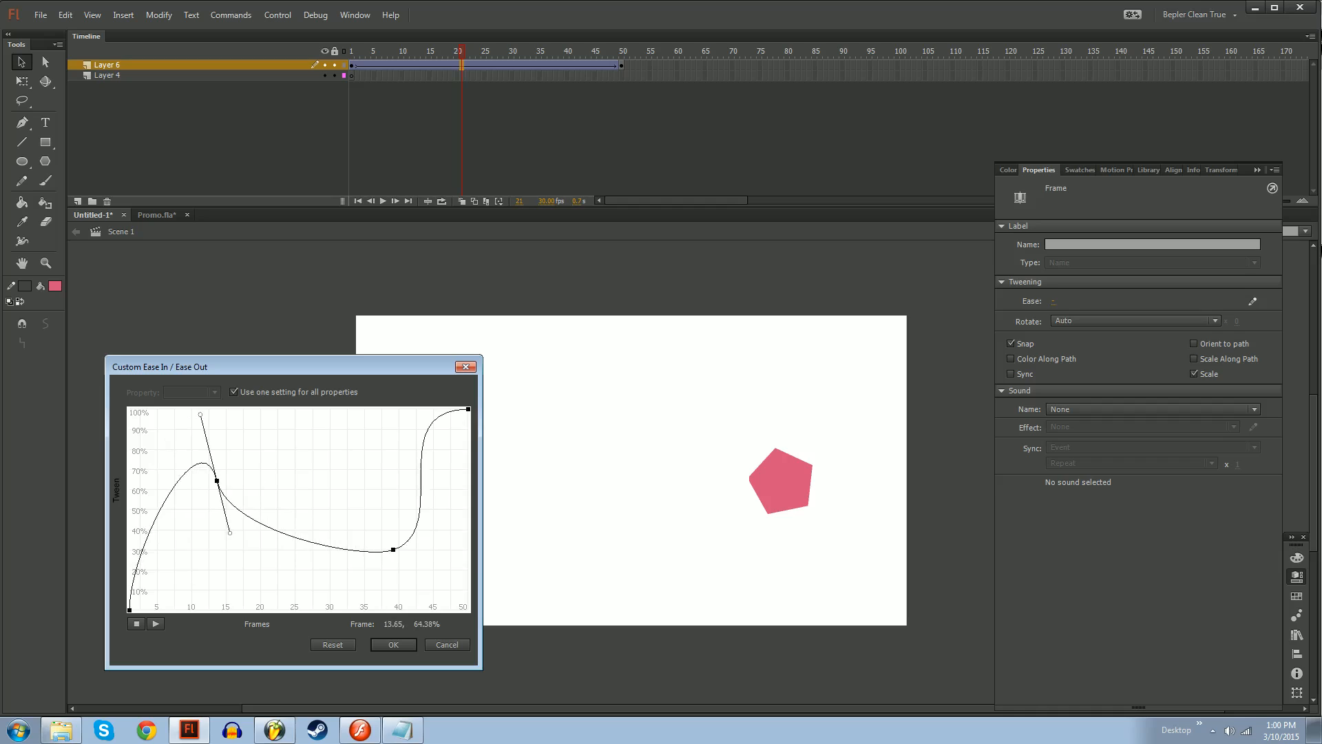
Add anchors at about frame 19, 25% and frame 27.5, 30% to make the curve wavy, and reset it to linear
click(310, 540)
drag(342, 549, 254, 559)
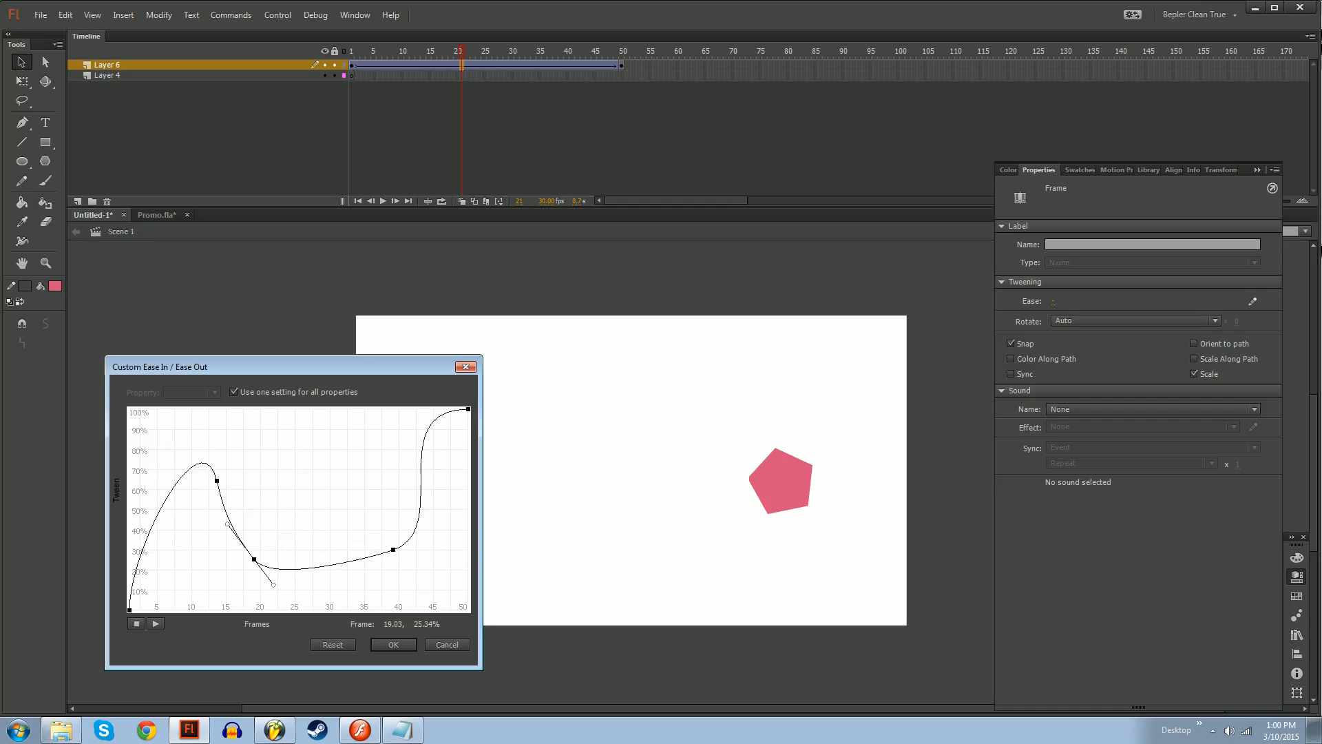
click(342, 563)
drag(367, 558, 429, 571)
drag(393, 524, 312, 549)
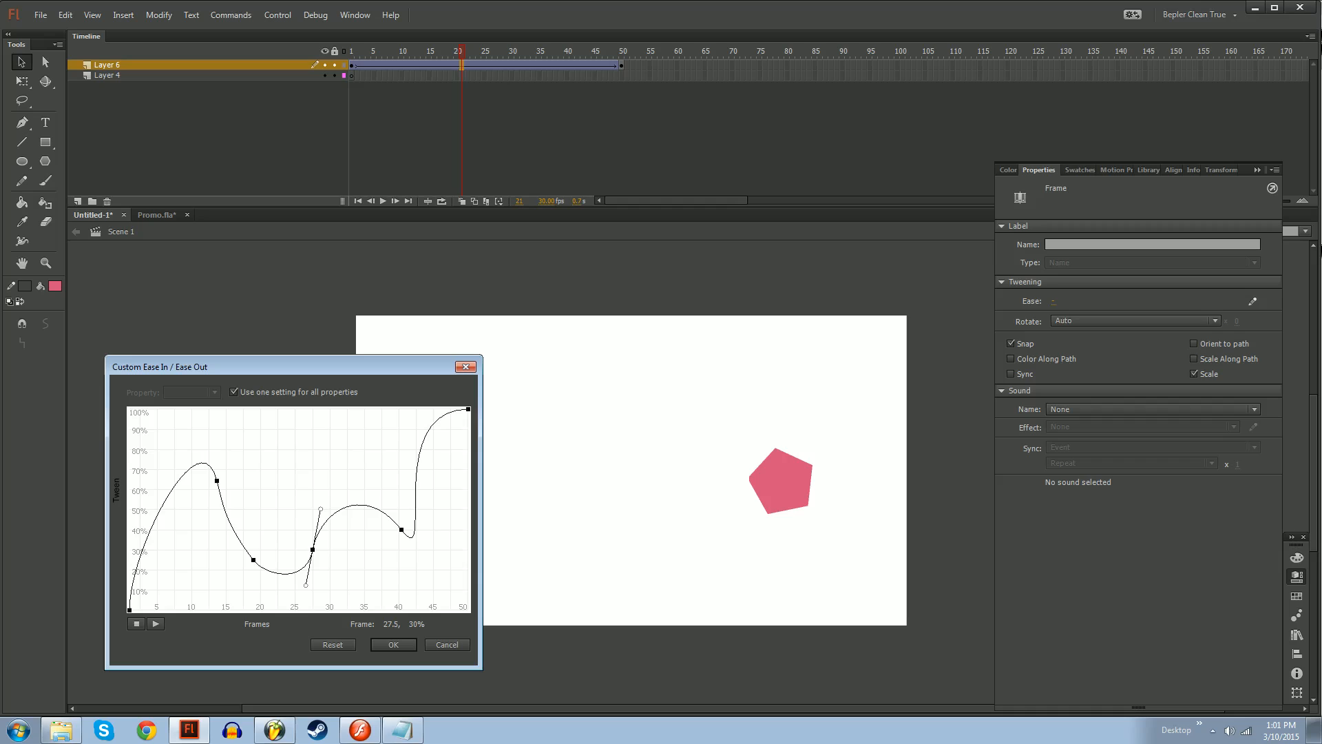
click(332, 646)
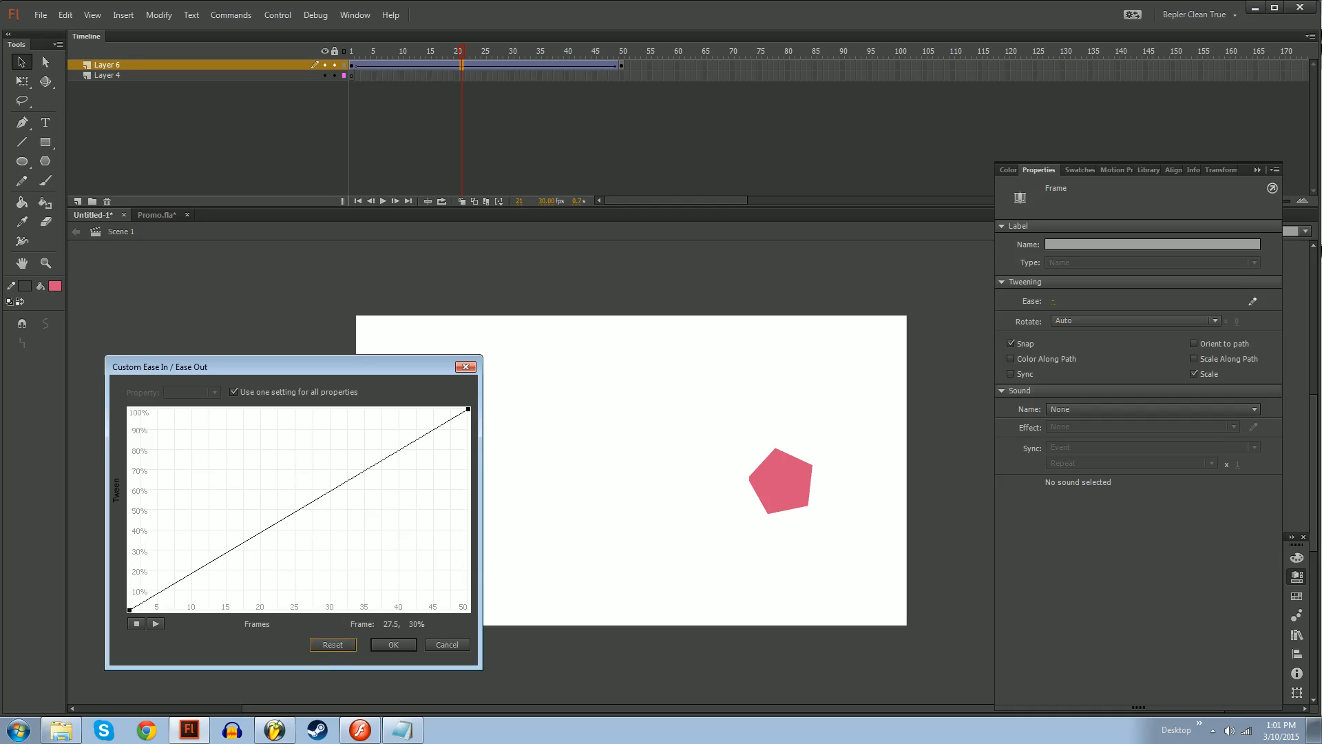
Pull the start handle to about frame 24 at 100% and place a corner anchor at about frame 33, 58%
click(129, 610)
drag(243, 543, 289, 406)
click(469, 409)
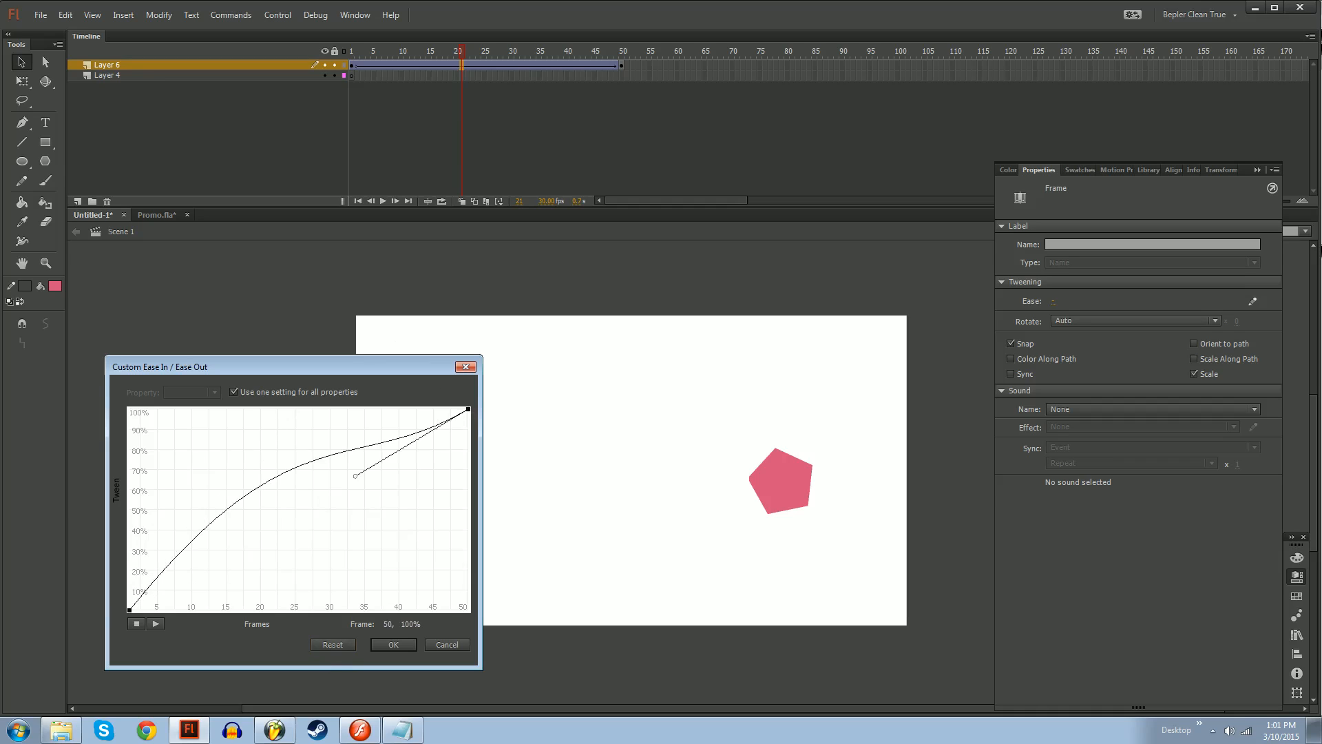
mouse_move(355, 476)
mouse_down()
mouse_move(296, 413)
mouse_move(275, 437)
mouse_move(437, 449)
mouse_move(468, 614)
mouse_move(429, 594)
mouse_move(496, 612)
mouse_move(459, 600)
mouse_move(363, 496)
mouse_move(271, 472)
mouse_move(357, 478)
mouse_move(266, 443)
mouse_move(338, 447)
mouse_move(432, 543)
mouse_move(353, 494)
mouse_up()
click(456, 418)
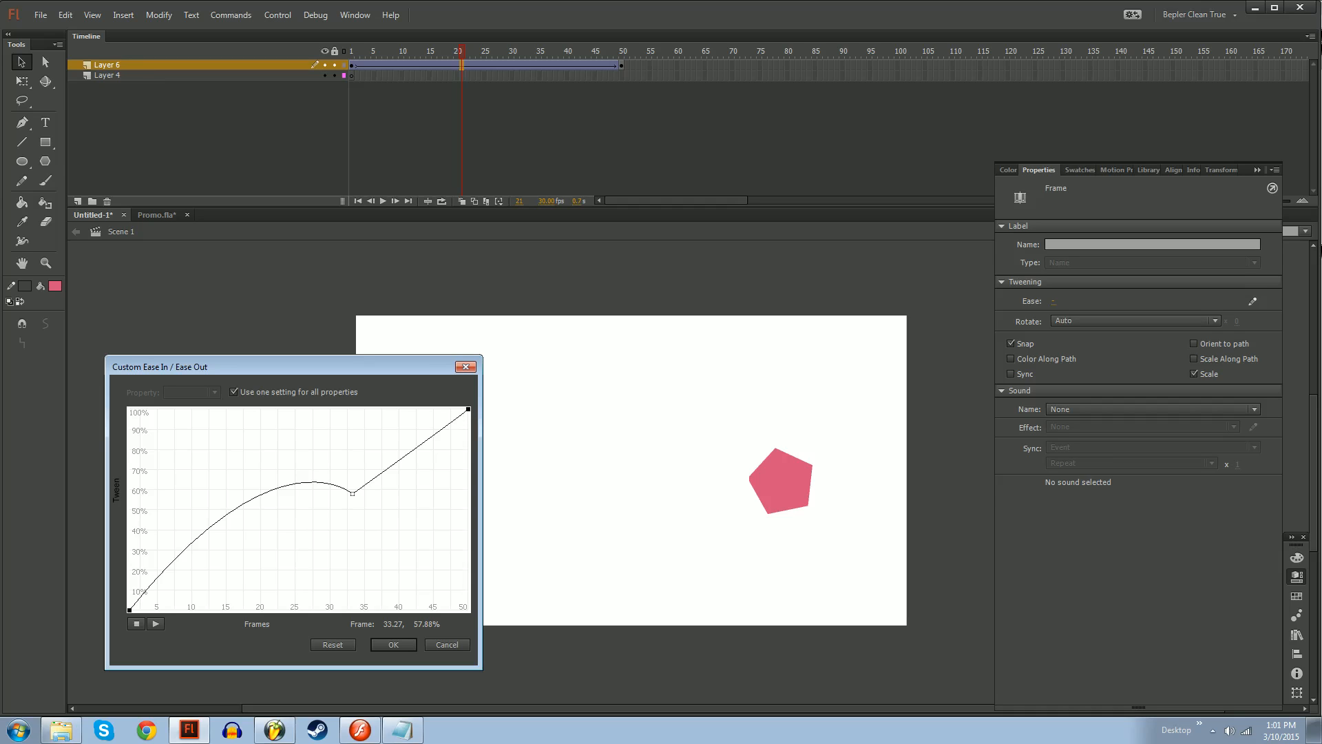
Move the corner anchor to about frame 6 at 85% with straight segments on both sides, apply the ease and play the tween
click(130, 610)
drag(276, 427, 195, 542)
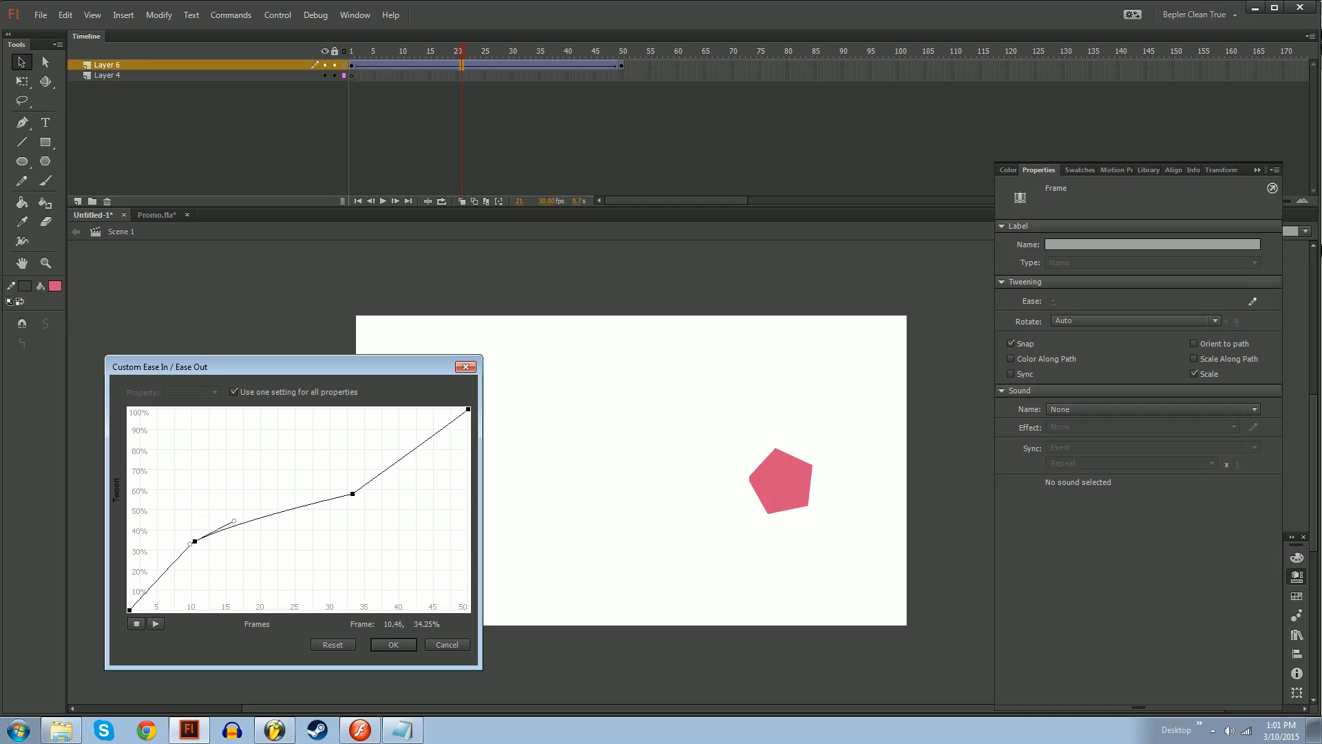
key(Delete)
drag(353, 494, 161, 442)
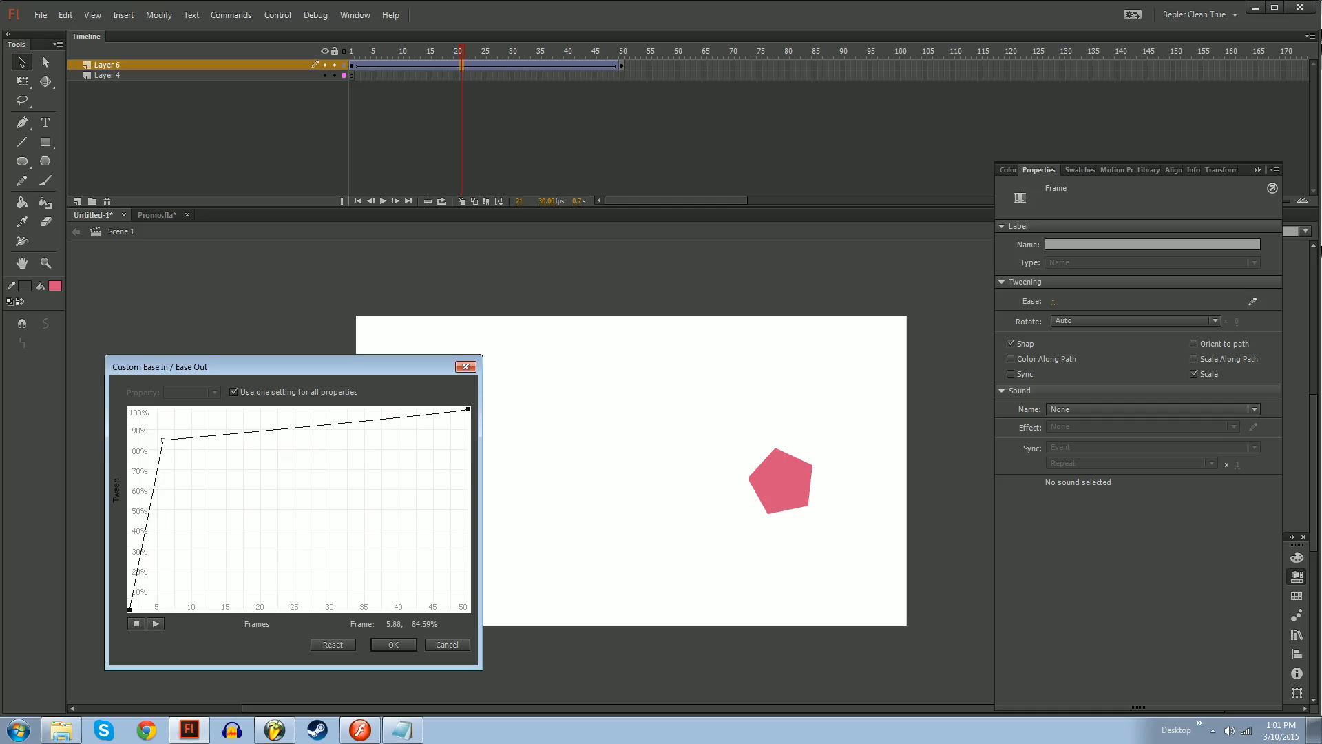
click(393, 644)
drag(454, 59, 285, 84)
key(Return)
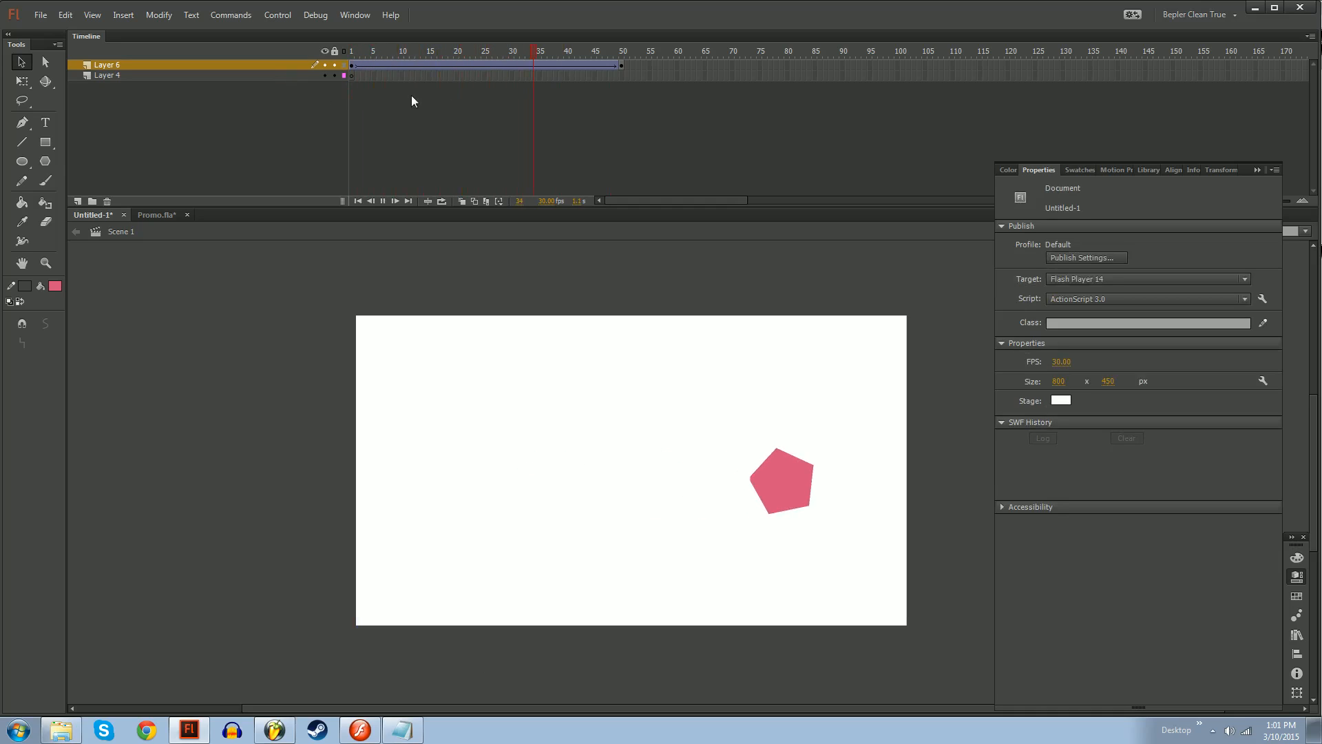
Move the curve's corner anchor to about frame 49.7 at 0%, apply the ease and scrub to frame 30
click(418, 65)
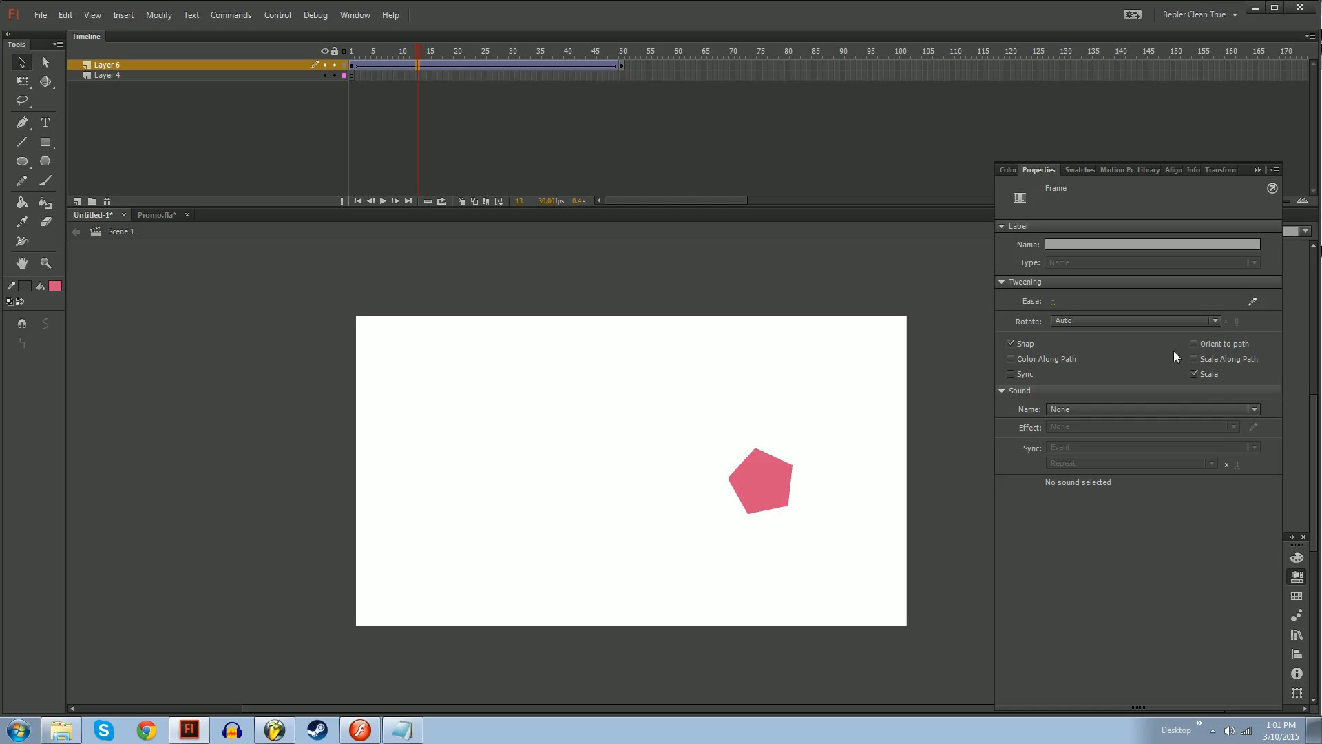
click(1253, 302)
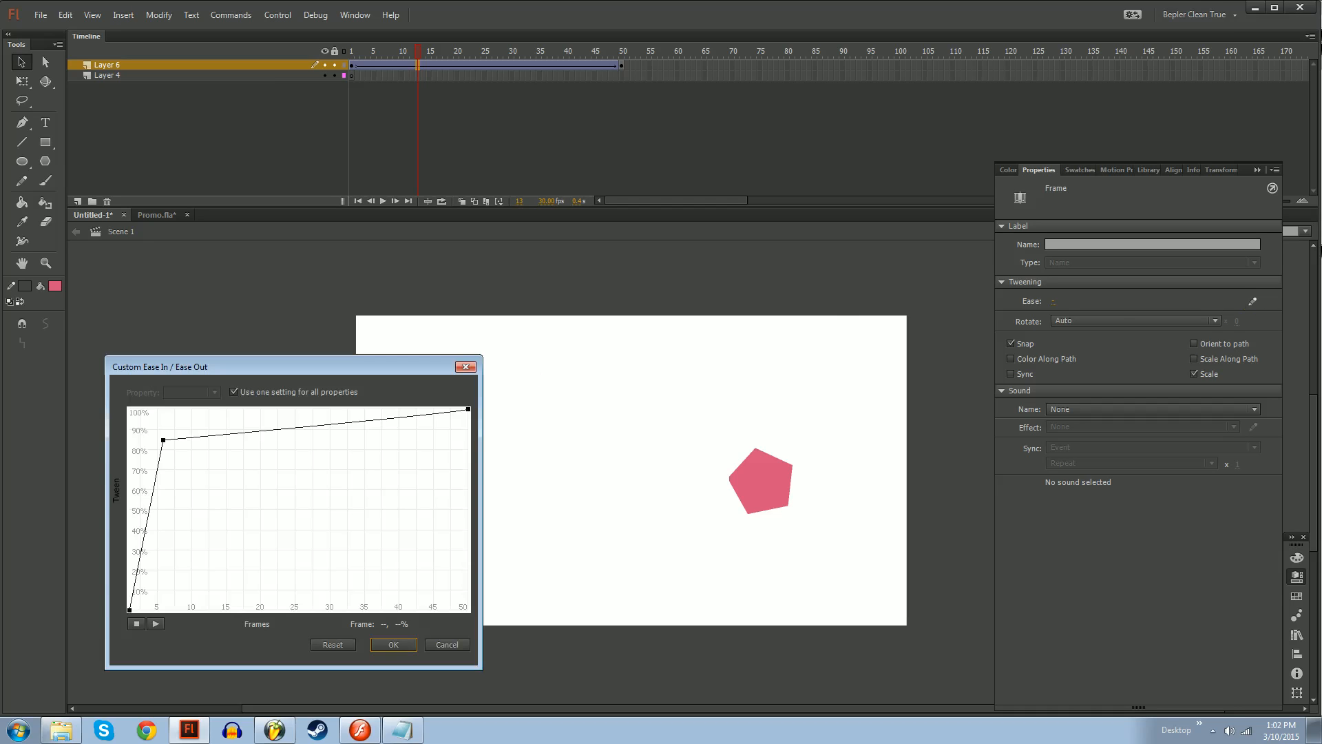
drag(163, 440, 466, 609)
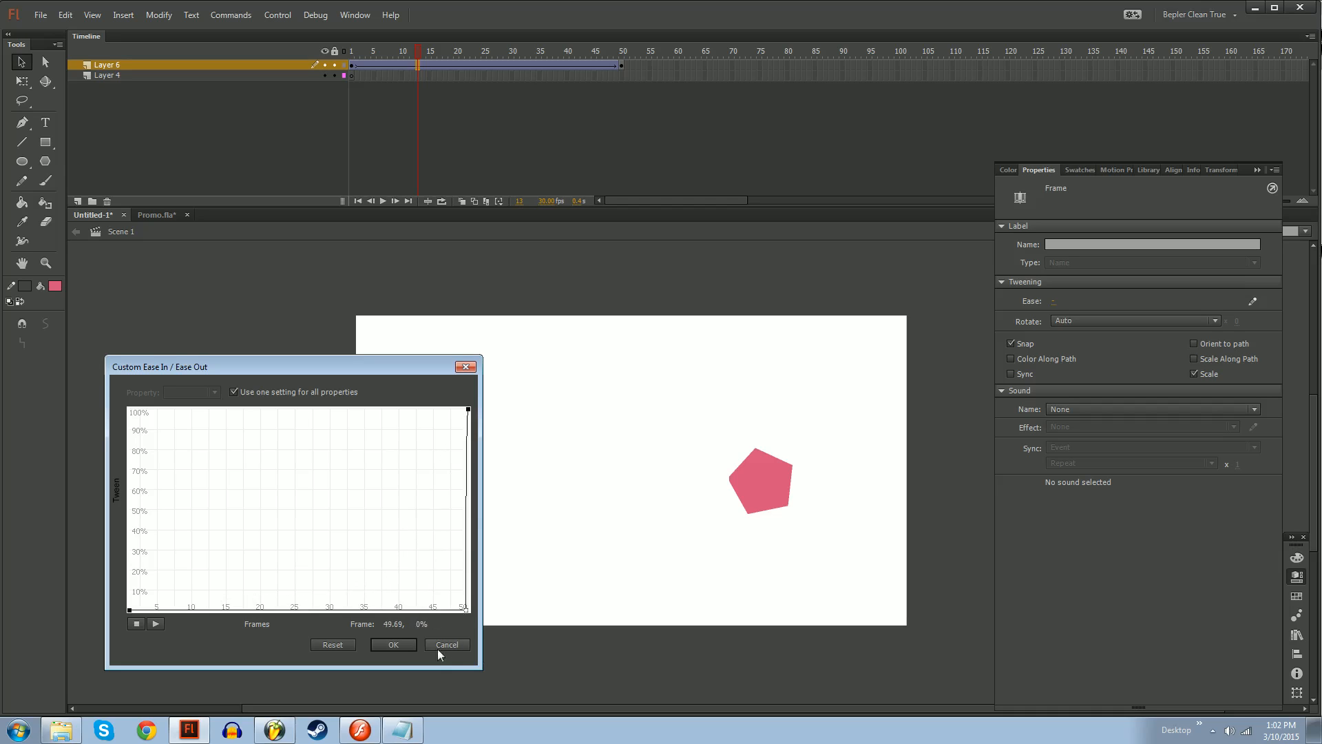
click(394, 646)
drag(417, 52, 512, 52)
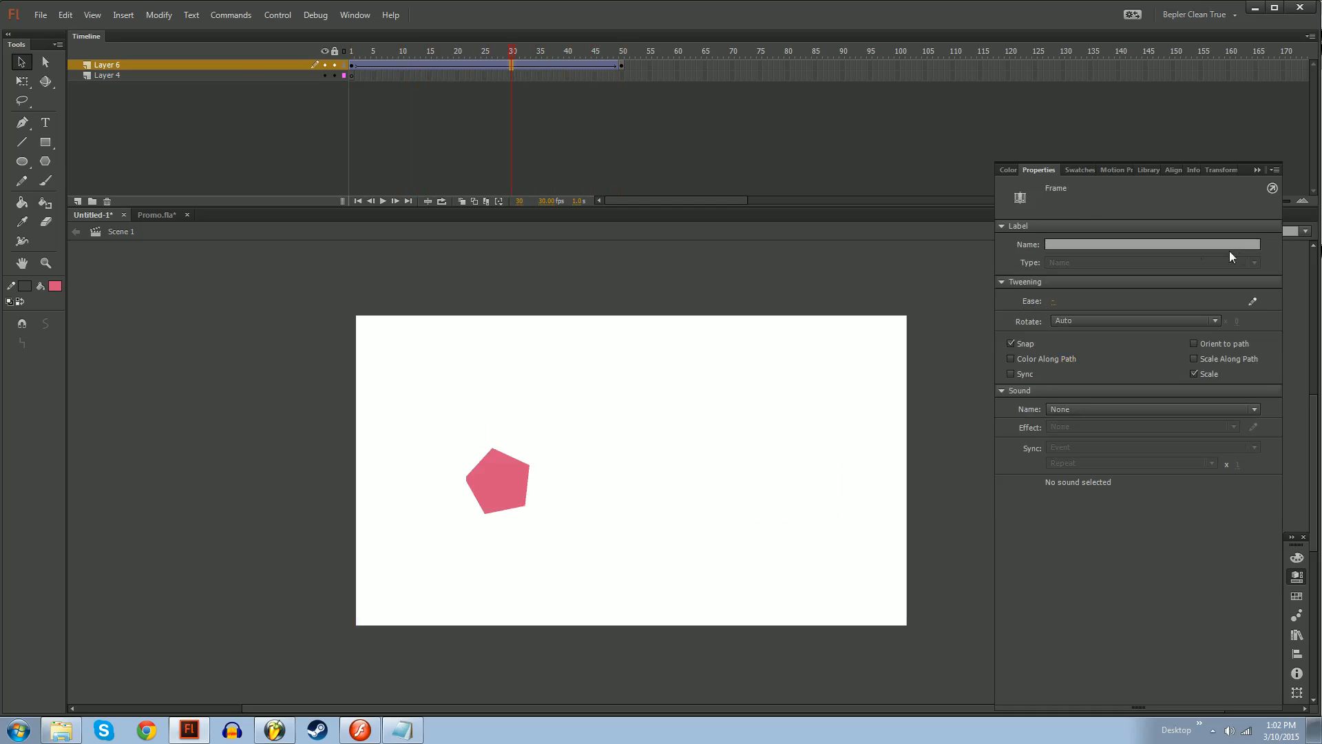
Add an anchor at about frame 25, 100%, extend its incoming handle to frame 1, apply the ease and play the tween
click(1253, 301)
click(295, 610)
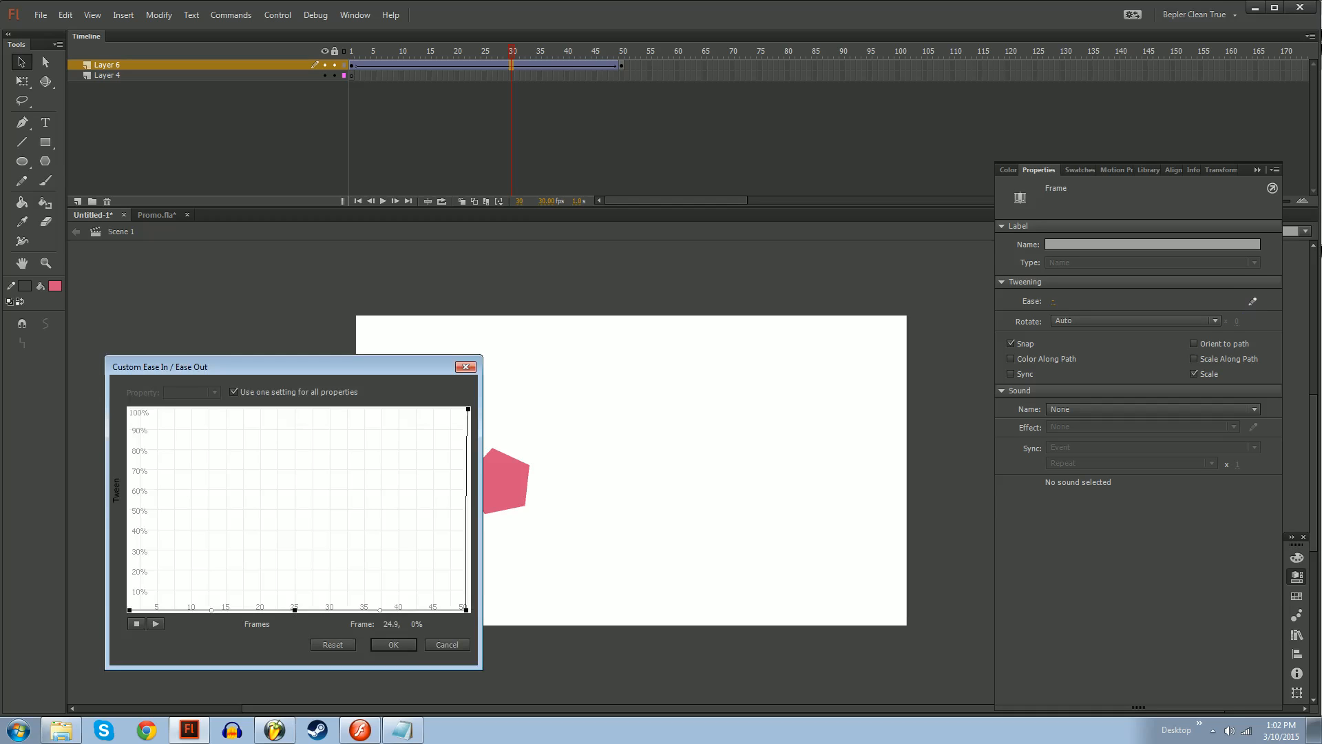
drag(295, 610, 297, 409)
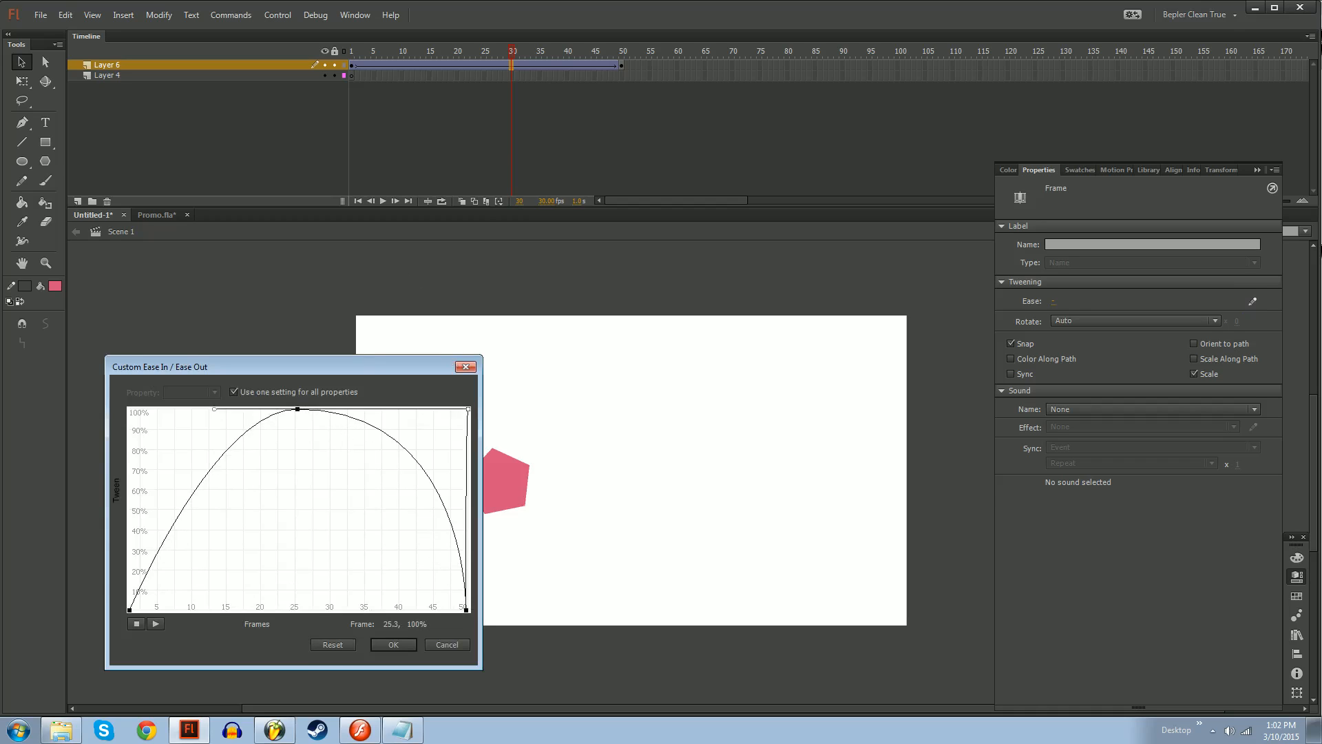
drag(214, 409, 129, 409)
click(394, 646)
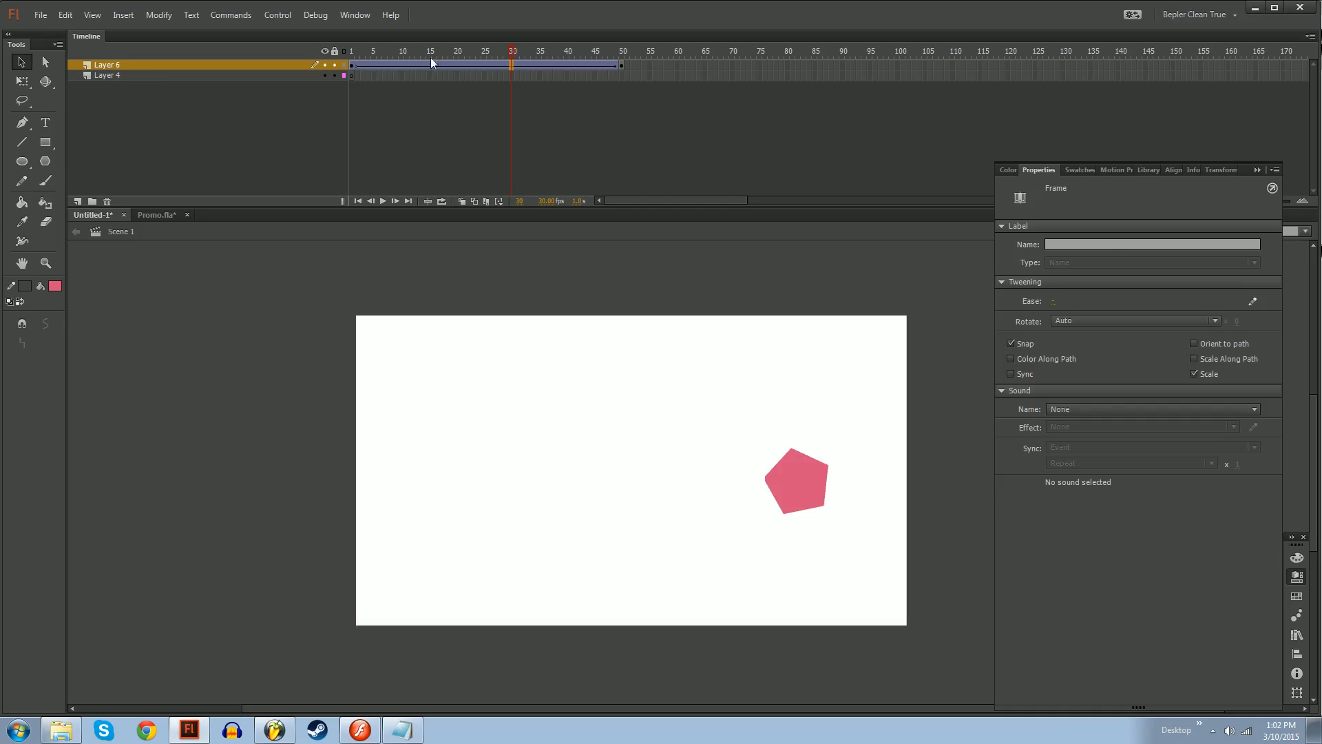
mouse_move(352, 56)
mouse_down()
mouse_move(623, 61)
mouse_move(349, 65)
mouse_up()
key(Return)
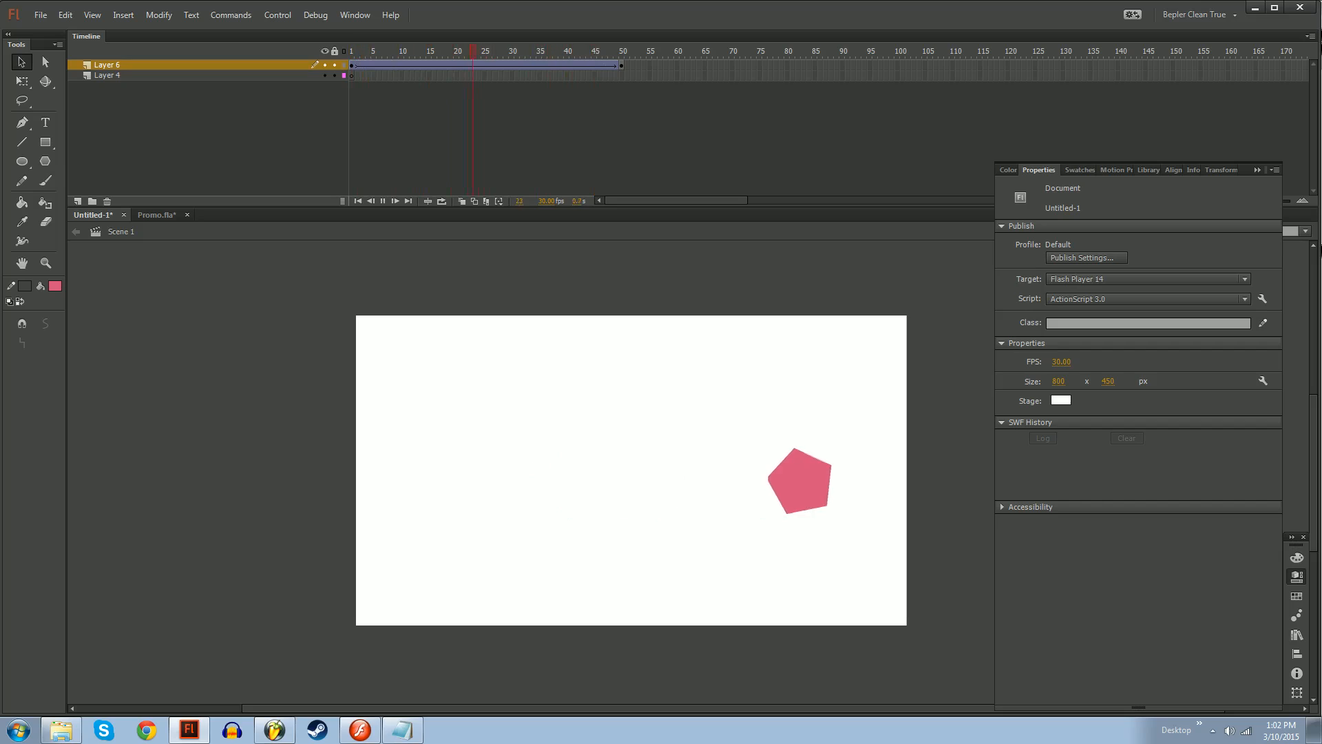
Reopen Layer 6's custom ease curve and ease its start by bringing the curve down to 0% at frame 1
click(561, 74)
click(560, 65)
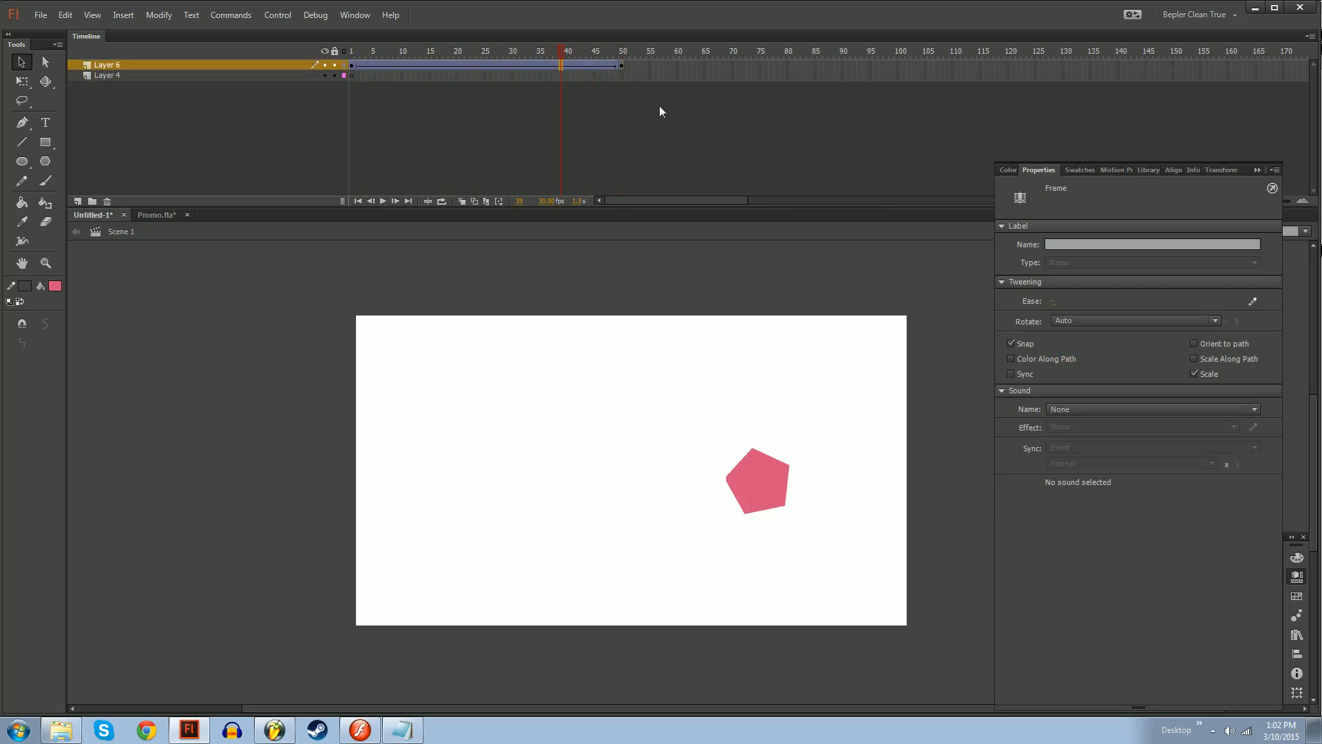
click(1251, 303)
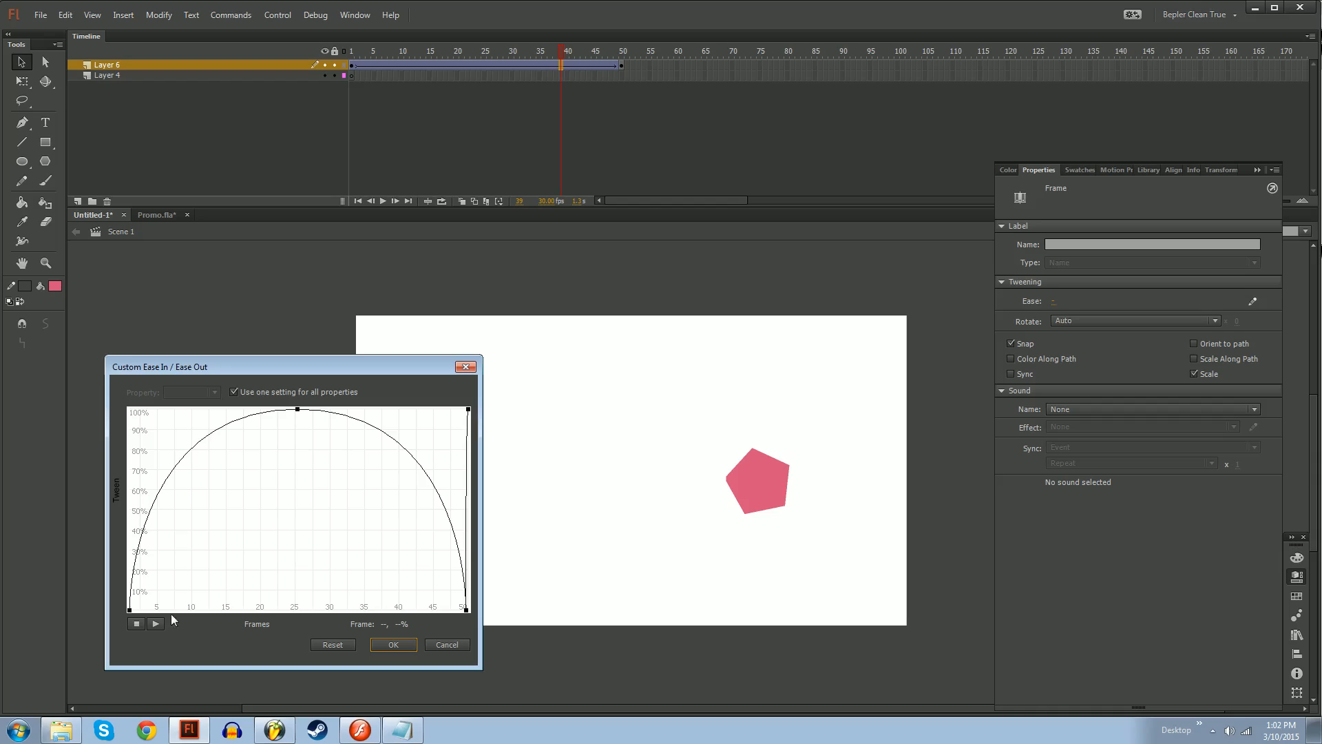
click(130, 610)
click(129, 603)
drag(131, 568, 129, 610)
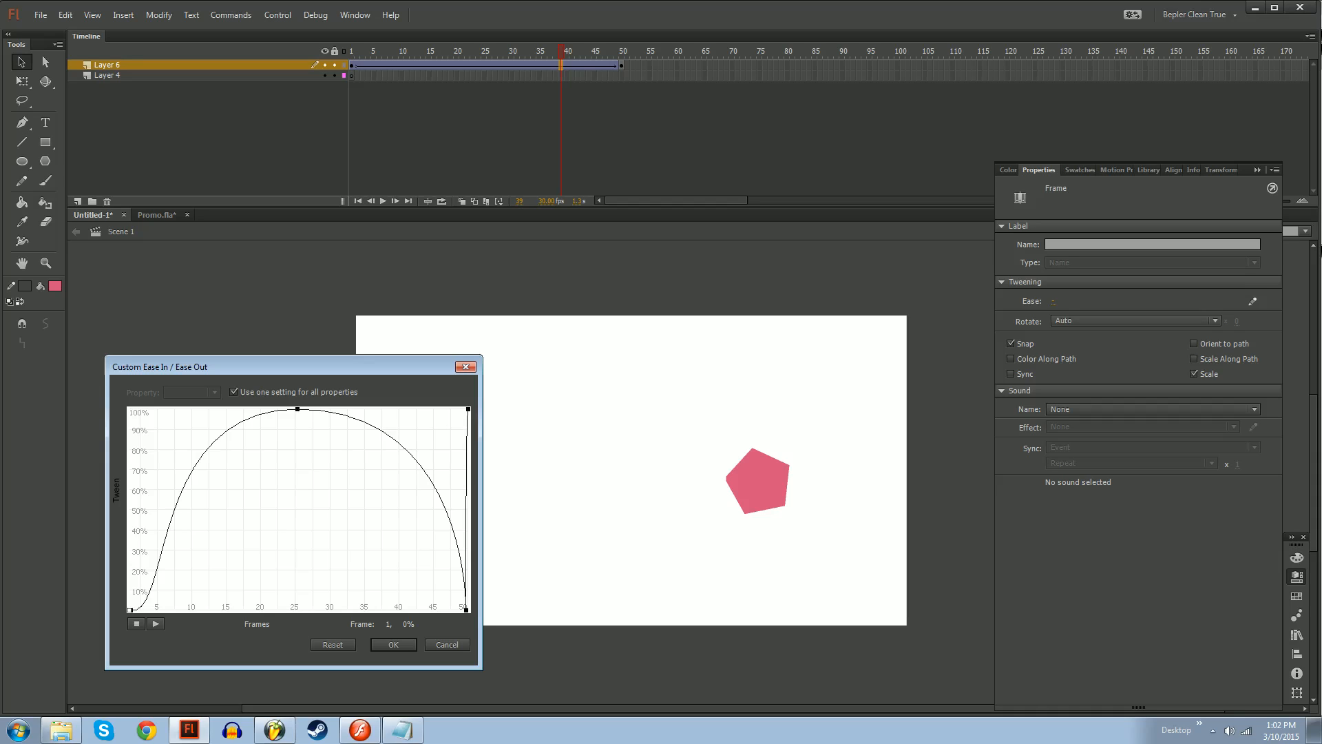
Round off the curve's return with an anchor at about frame 48, 0%, apply the ease and play the tween
click(466, 611)
drag(464, 584, 446, 607)
drag(440, 556, 455, 610)
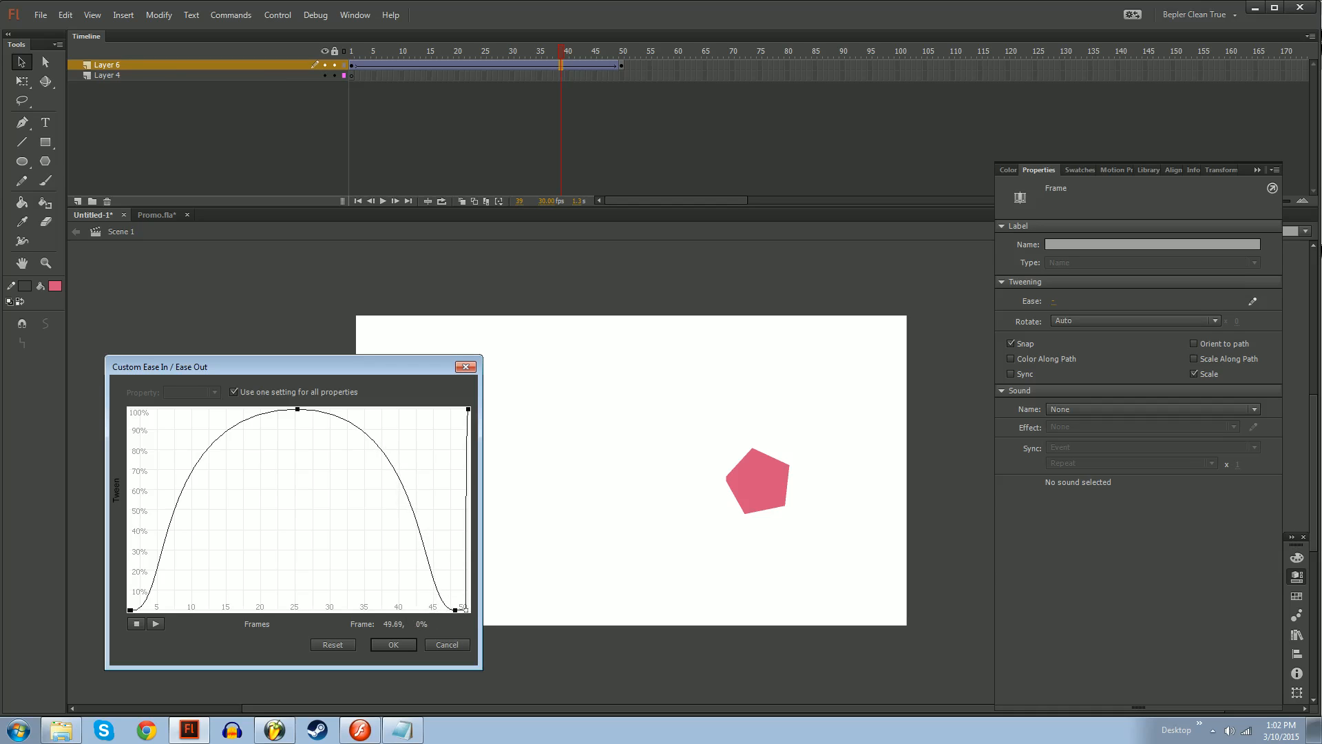
click(401, 648)
drag(390, 55, 324, 94)
key(Return)
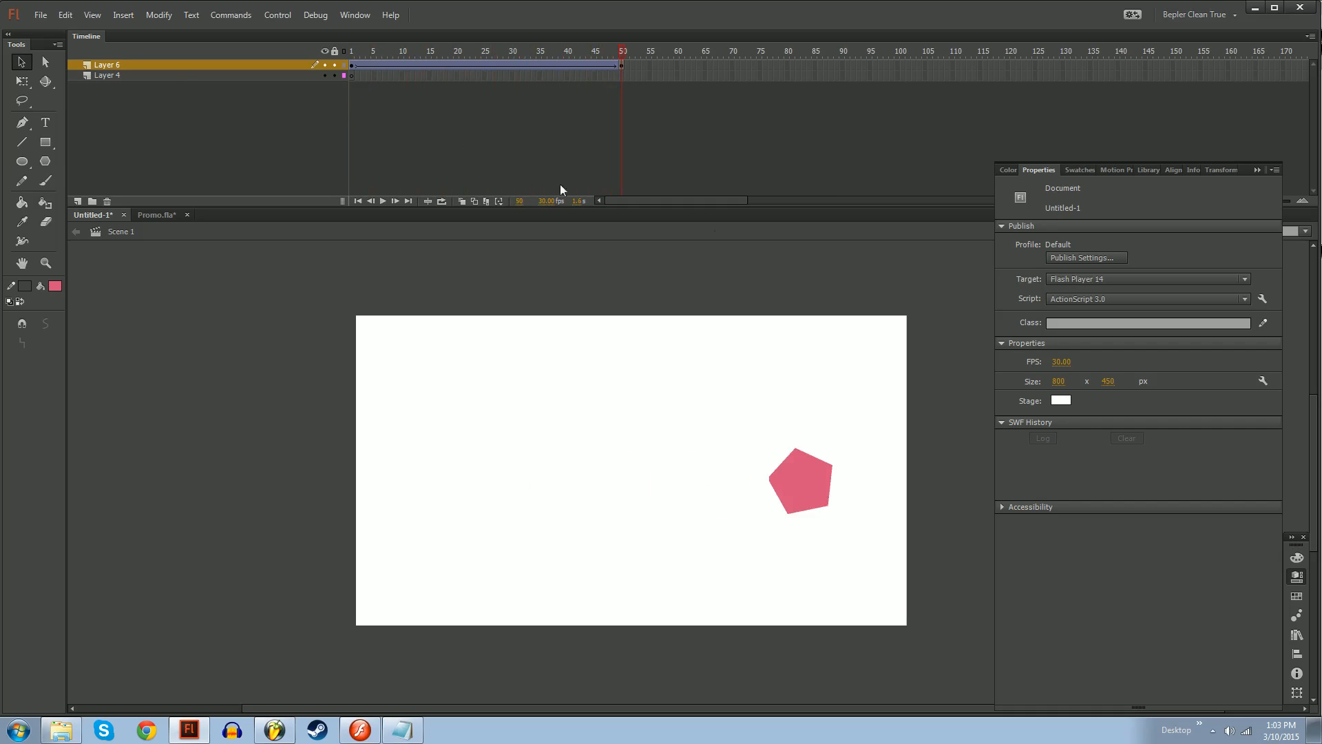
Try ending the tween with a keyframe at frame 49 and frame 50 cleared, play it, and undo both changes
key(comma)
key(F6)
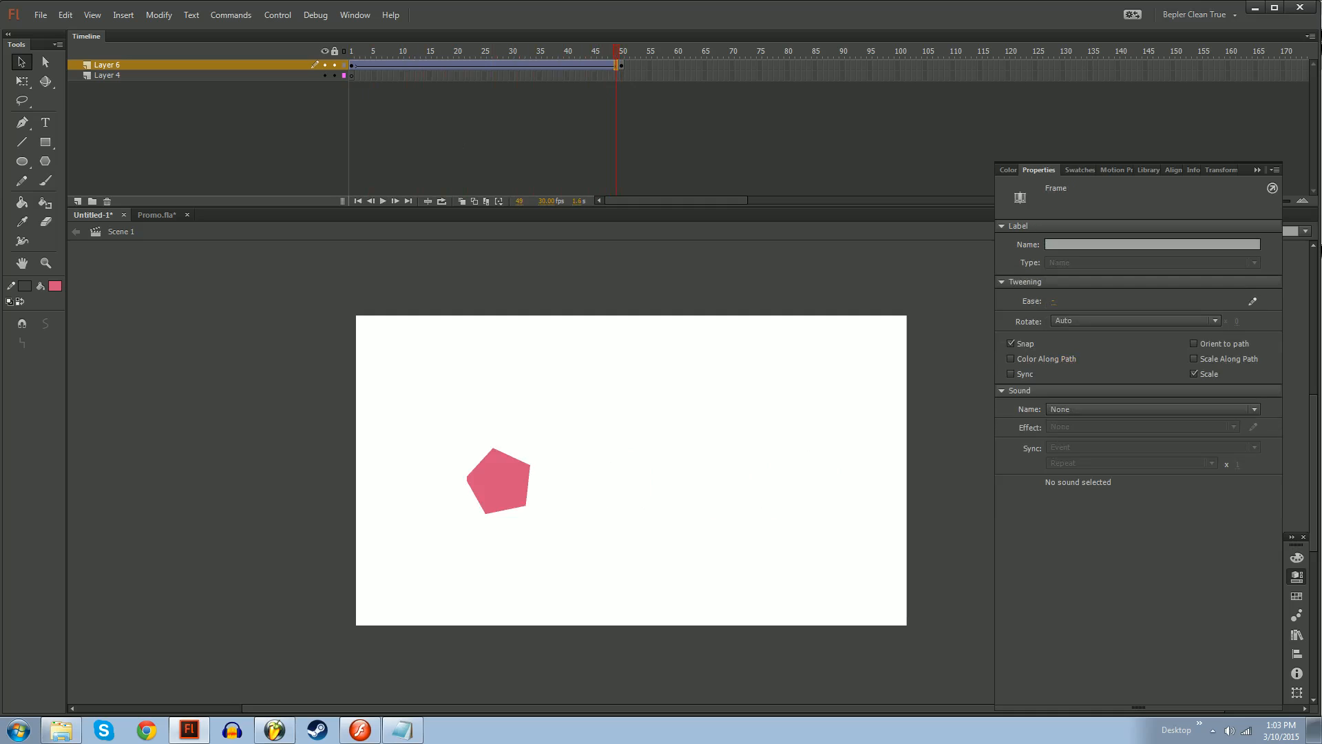
key(period)
key(Delete)
drag(622, 54, 350, 61)
key(Return)
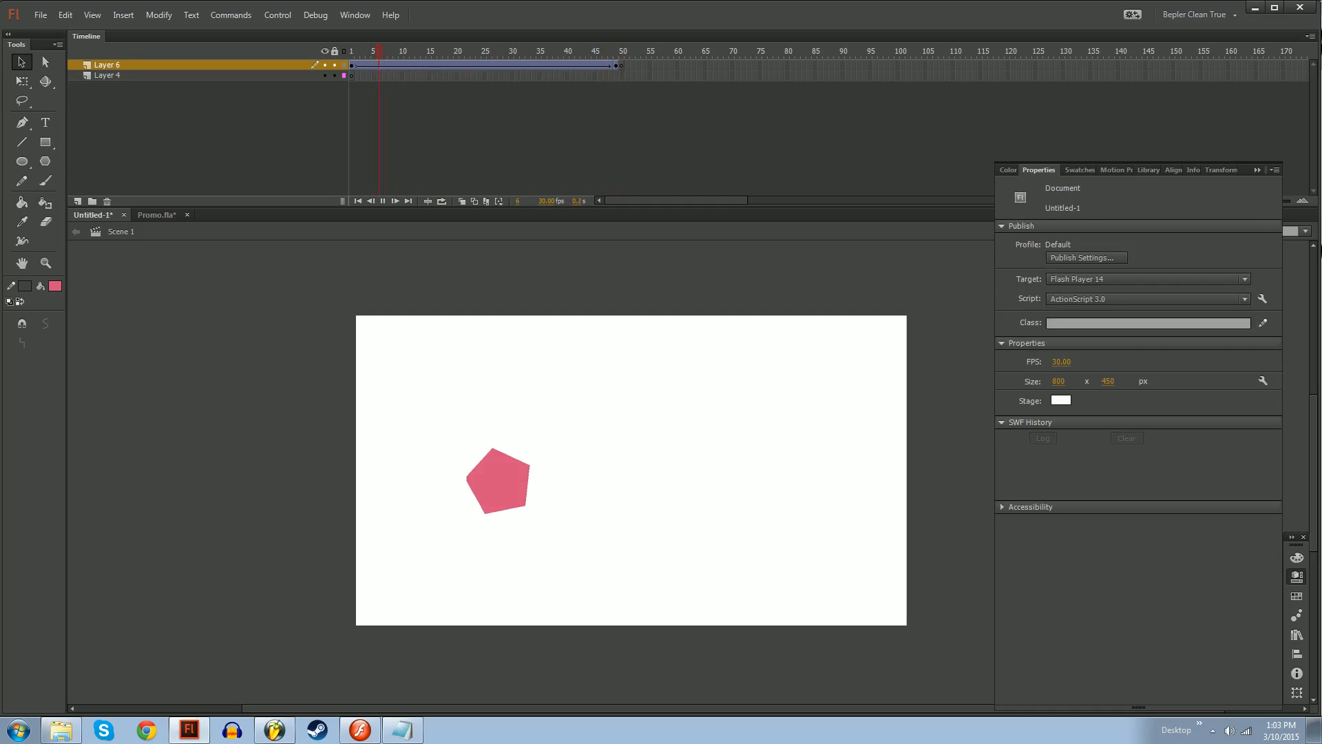
key(ctrl+z)
key(ctrl+z)
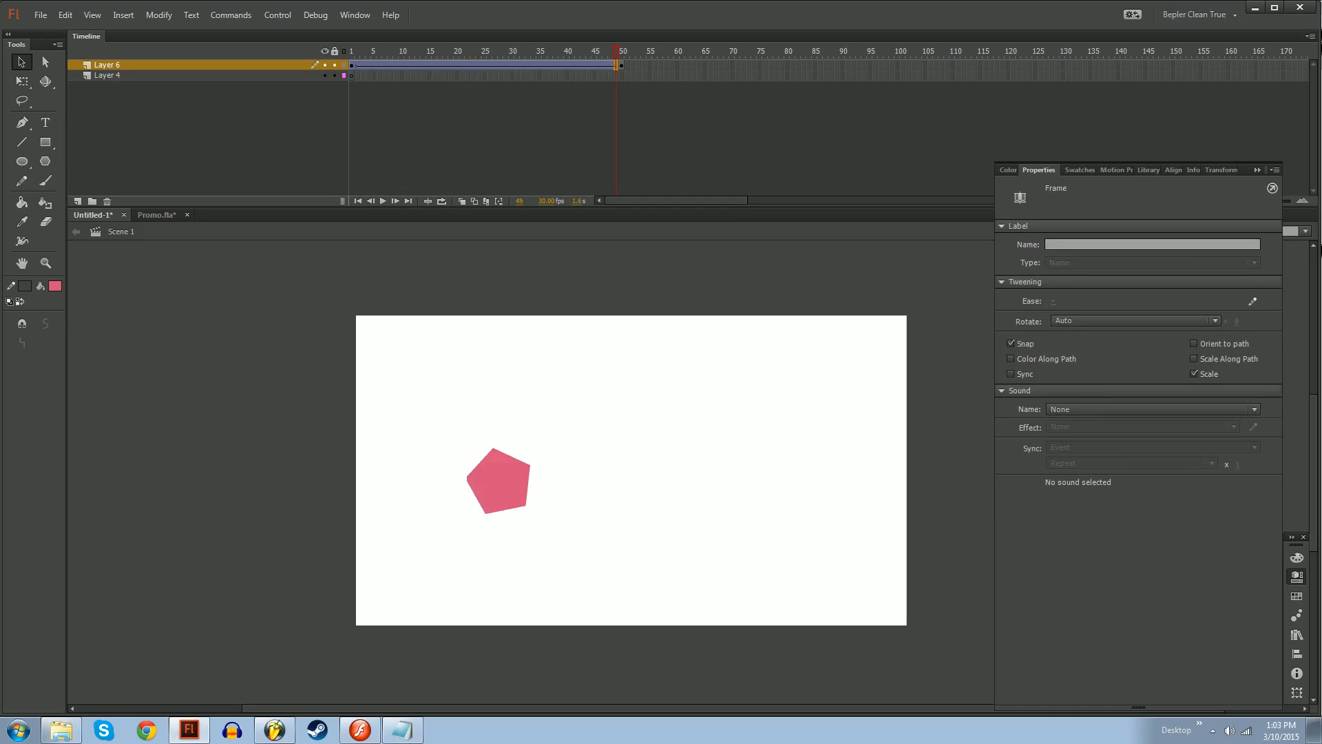
Select Layer 6's frames 1 to 49, convert the tween to frame-by-frame animation and play it
click(604, 65)
drag(614, 64, 352, 66)
right_click(406, 67)
click(480, 123)
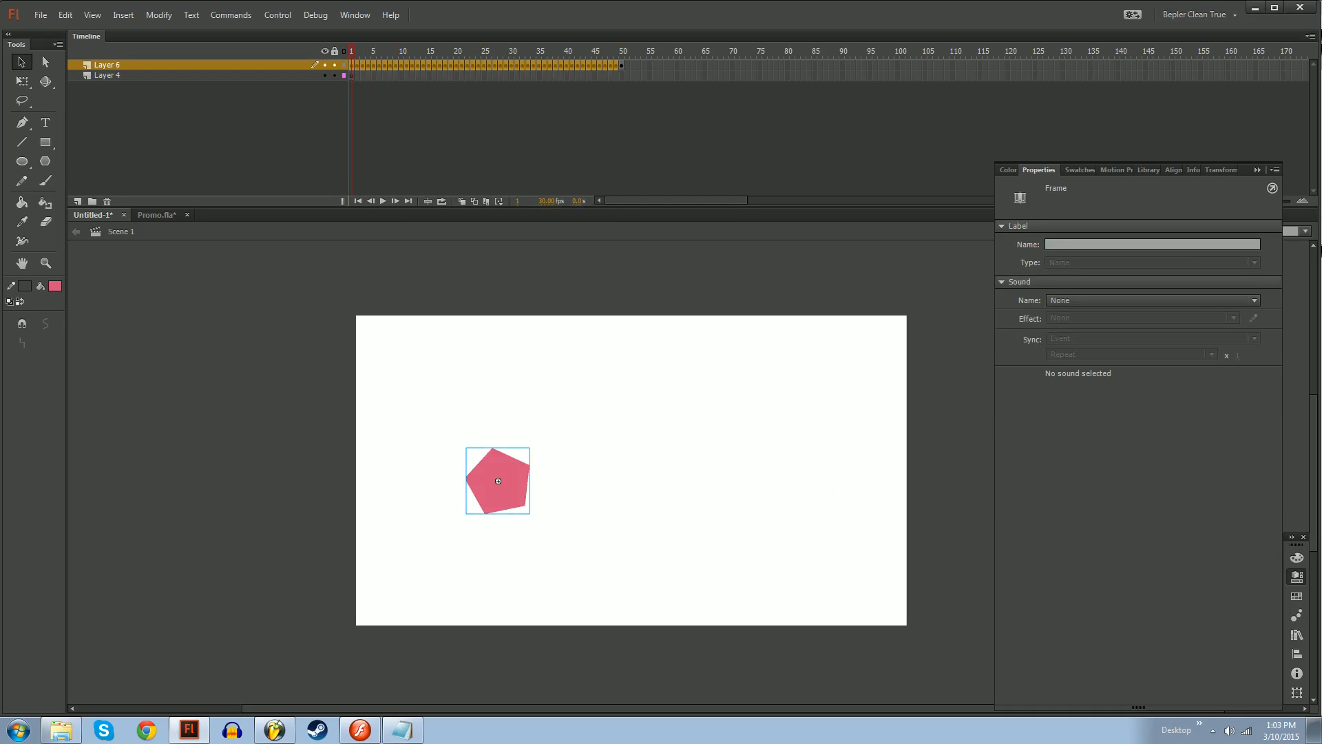
key(Return)
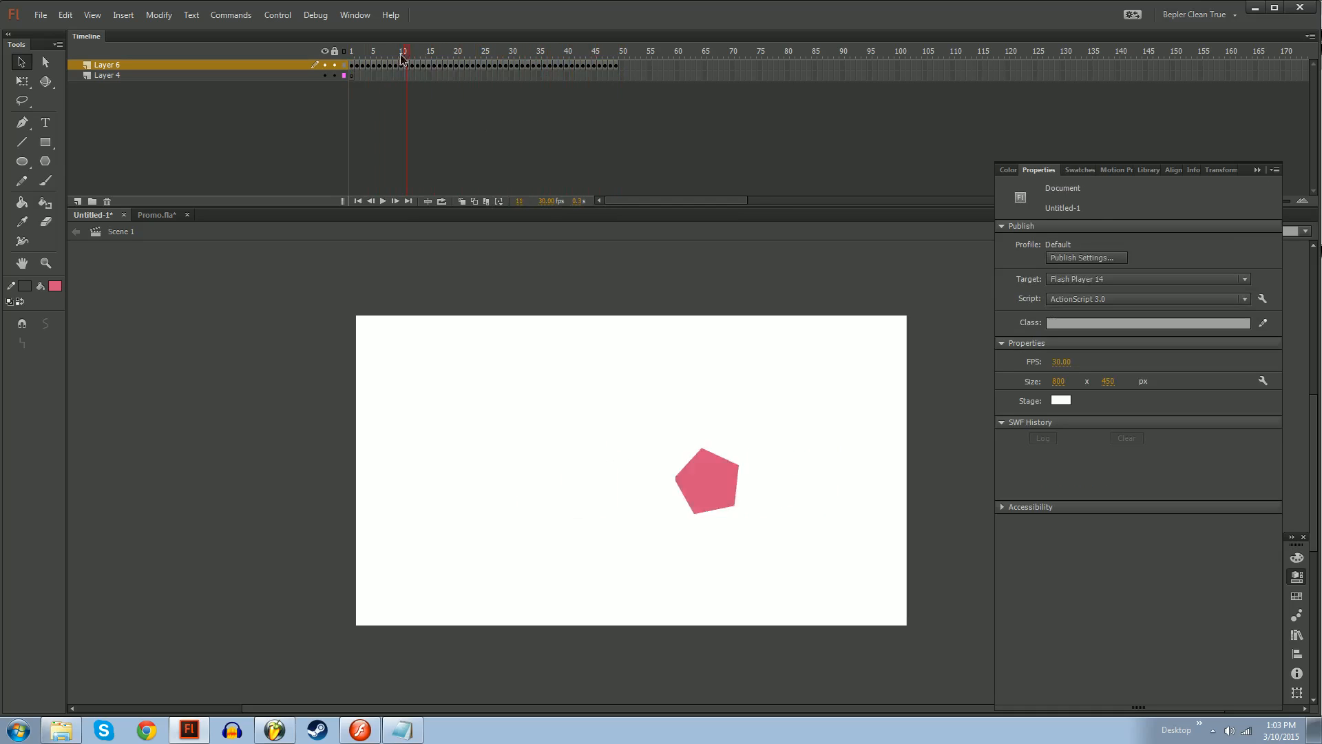
Remove Layer 6's keyframes after frame 1, extend the layer and insert a new keyframe at frame 50
drag(357, 66, 694, 66)
key(shift+F5)
click(490, 56)
drag(534, 75, 621, 65)
key(F6)
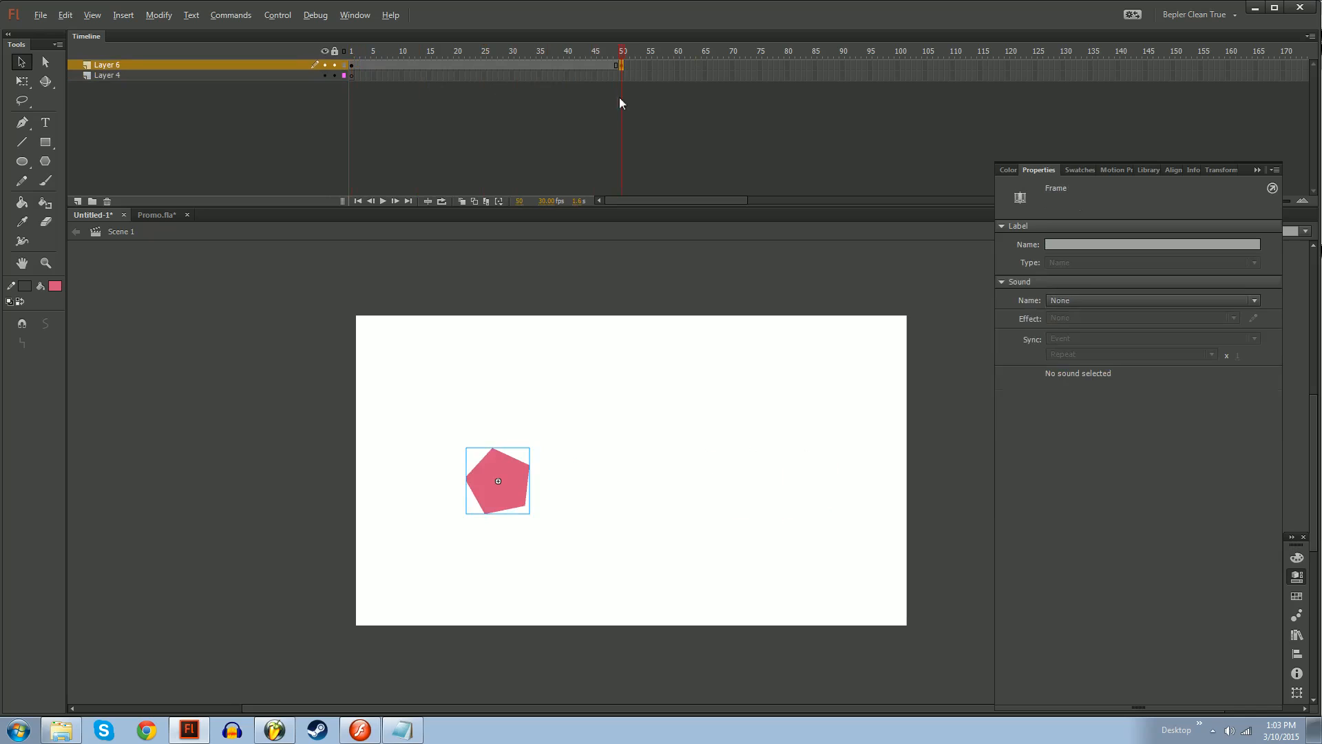
Move the frame 50 pentagon to the right side of the stage, create a classic tween and open its custom ease curve
drag(498, 481, 800, 481)
right_click(540, 65)
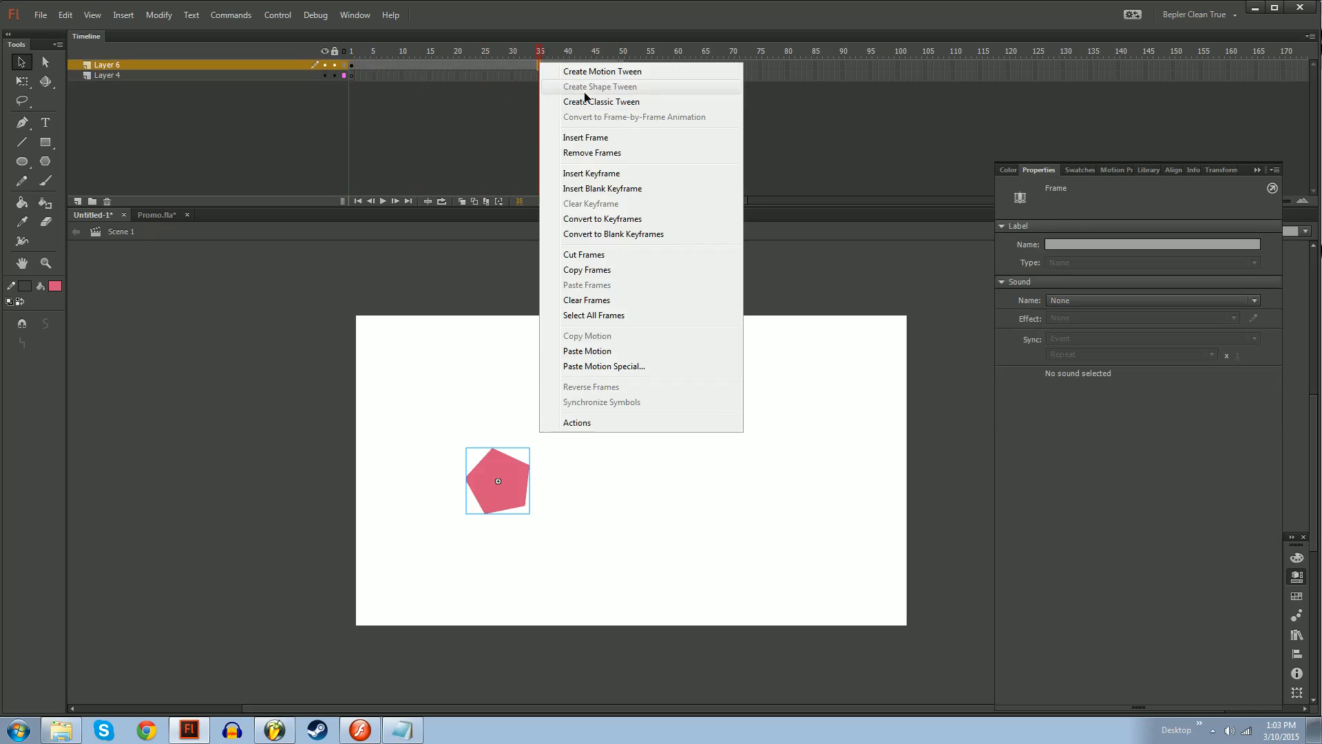
click(585, 95)
click(1253, 302)
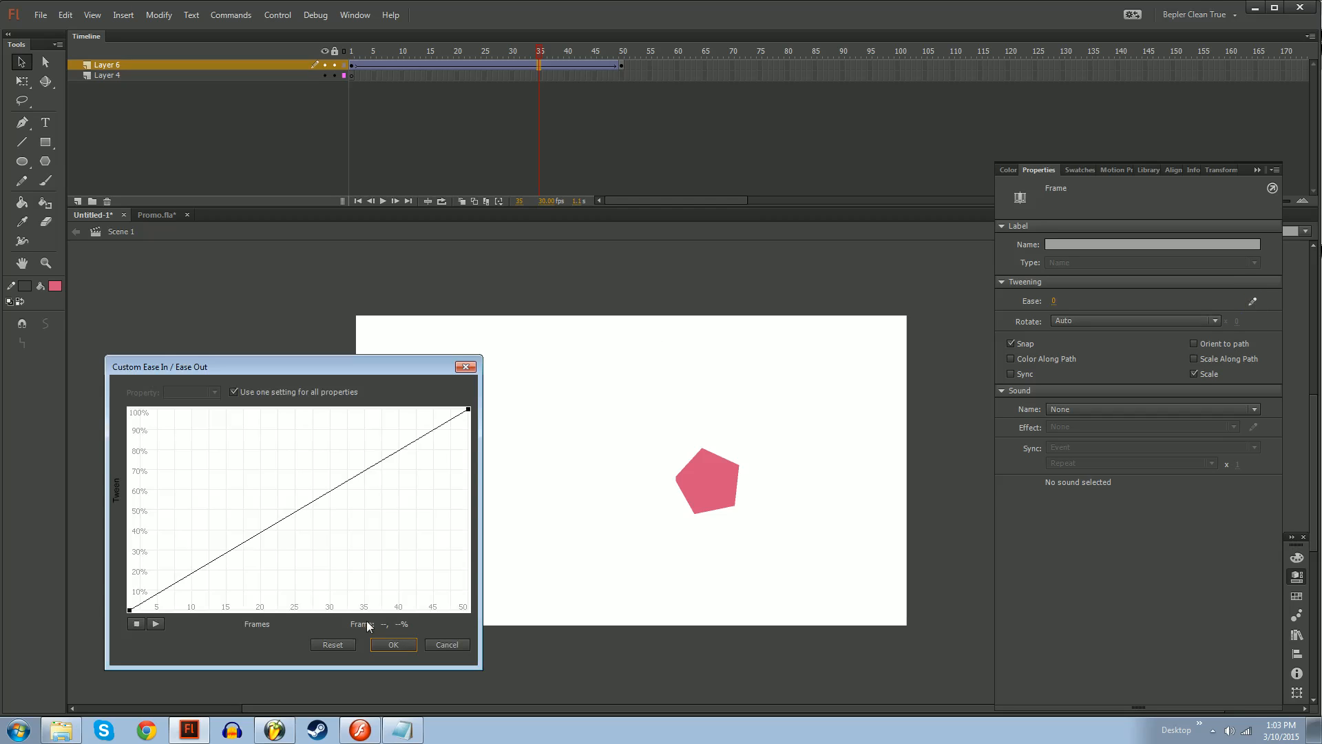
Switch to Notepad, enlarge its window to read the tween topic outline, and return to Flash
click(401, 728)
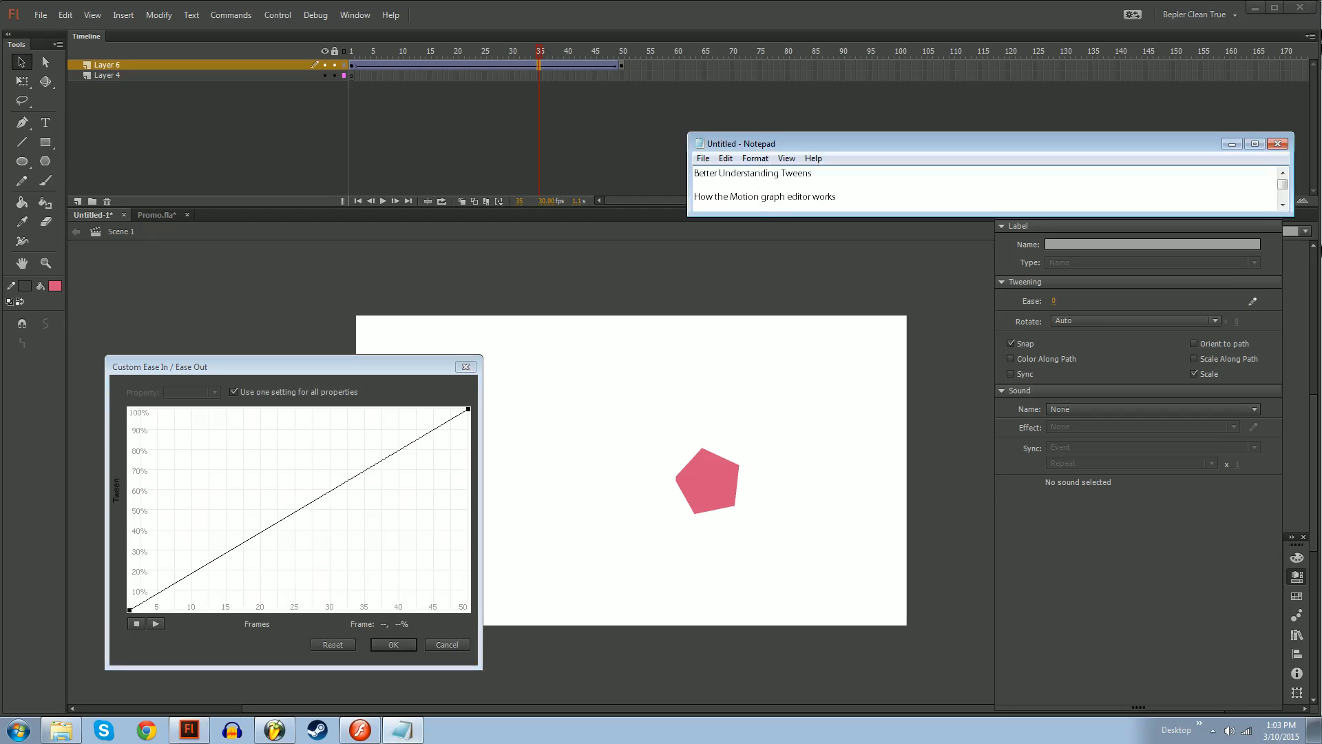
drag(760, 213, 756, 250)
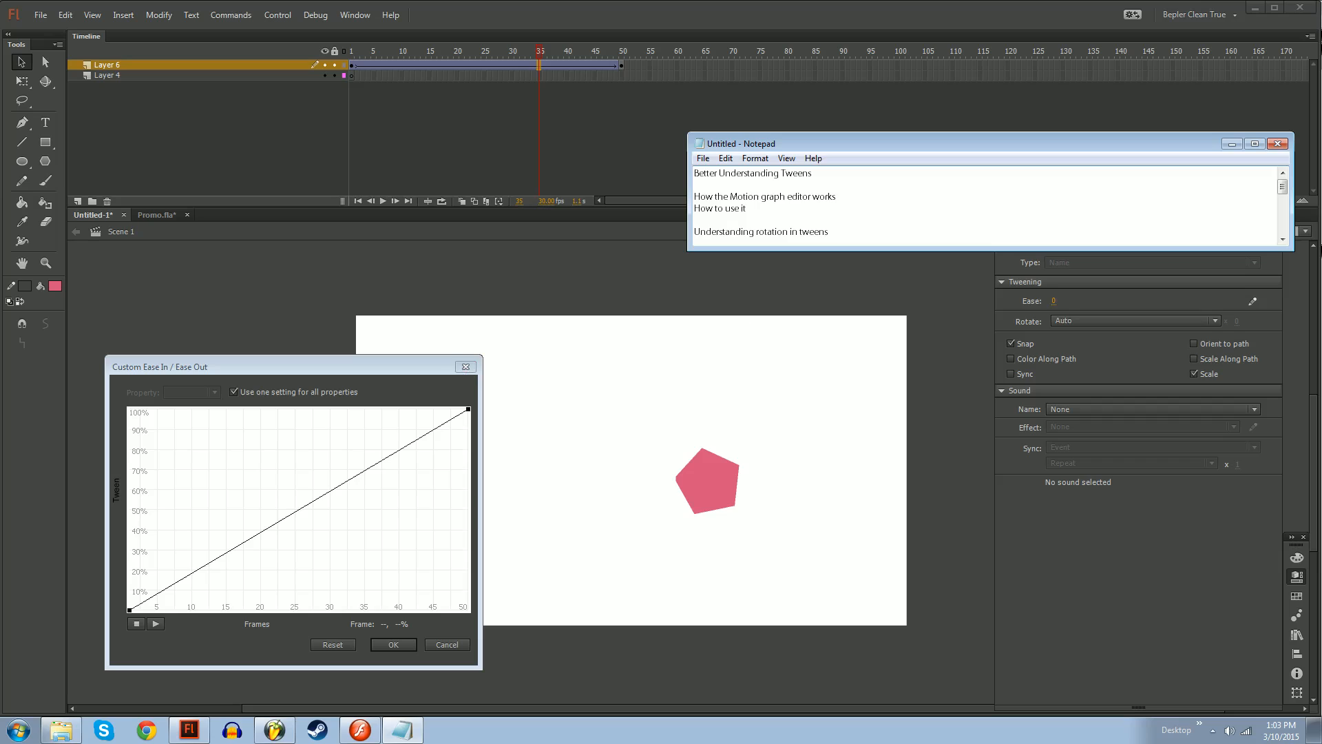
click(678, 412)
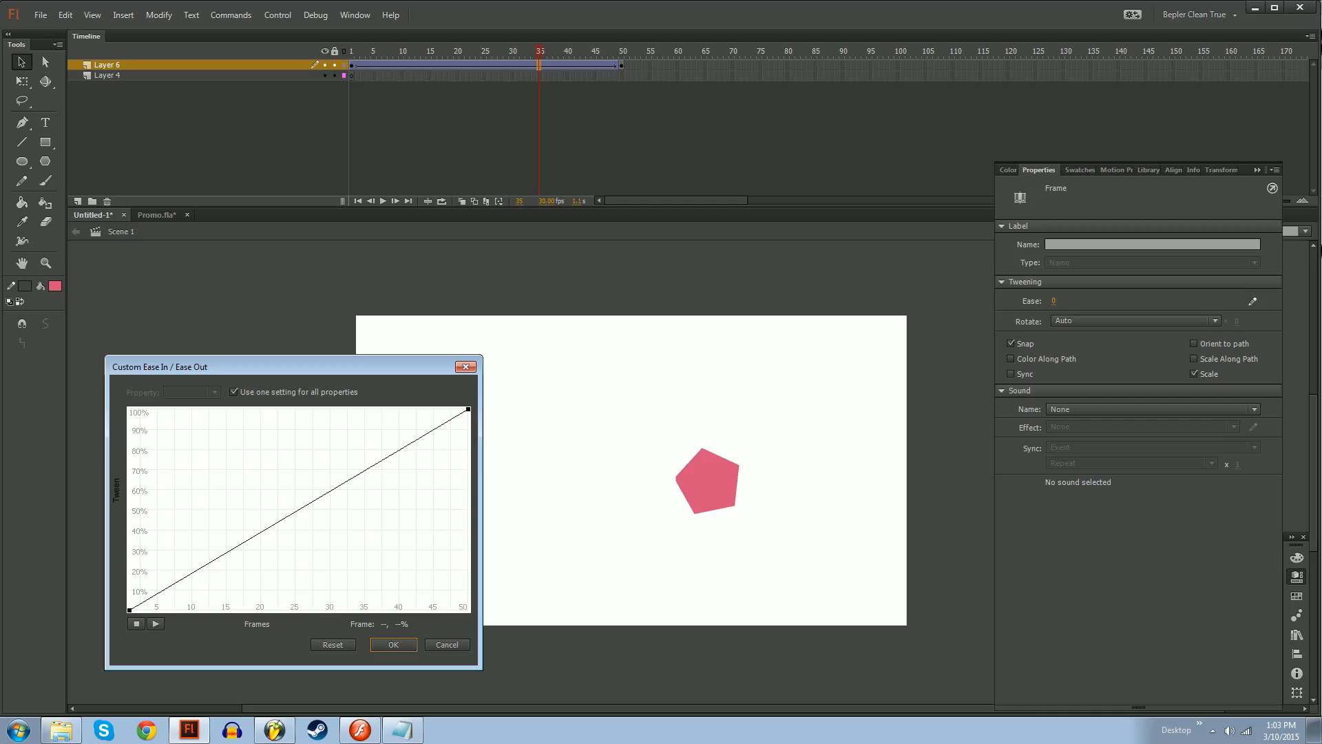
Turn off the shared ease setting for all properties, choose the Rotation property and accept the custom ease settings
click(234, 392)
click(209, 392)
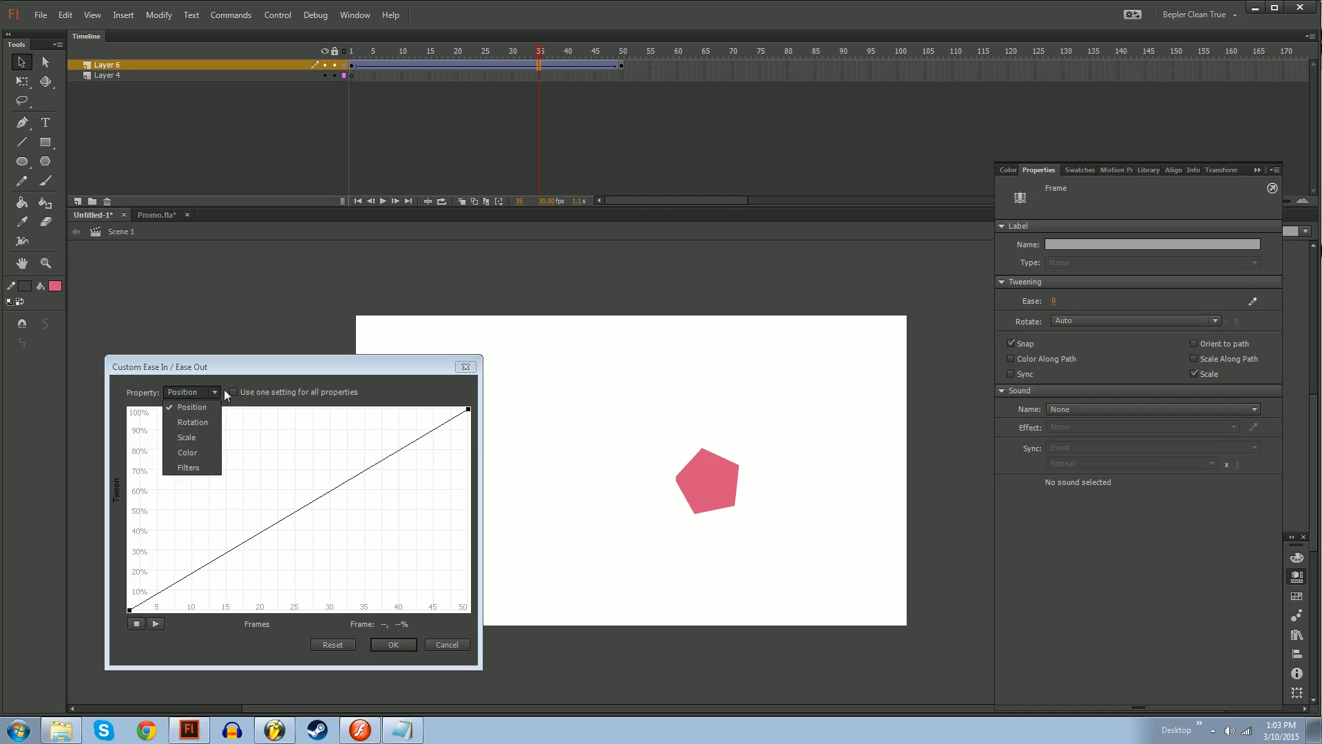
click(193, 423)
key(Return)
Go to frame 50 on Layer 6 and inspect the pentagon's instance properties
drag(540, 55, 622, 65)
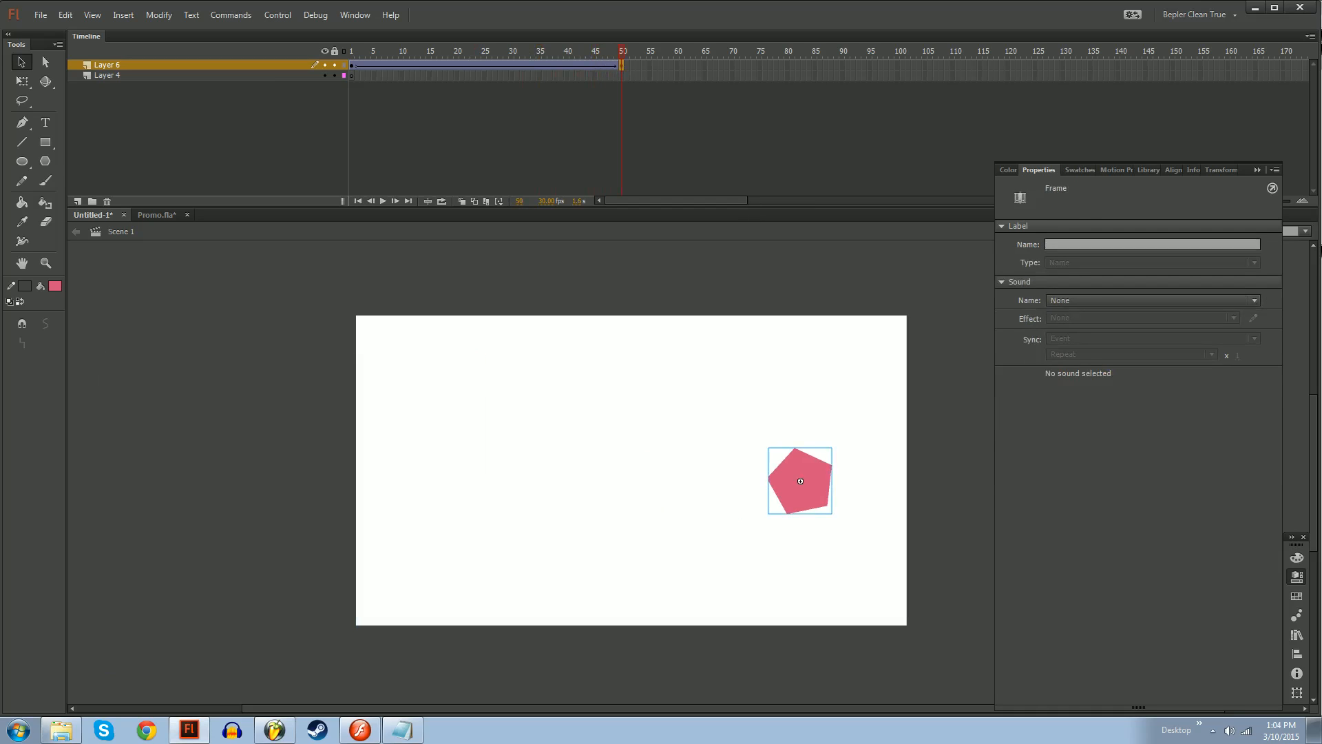
click(800, 482)
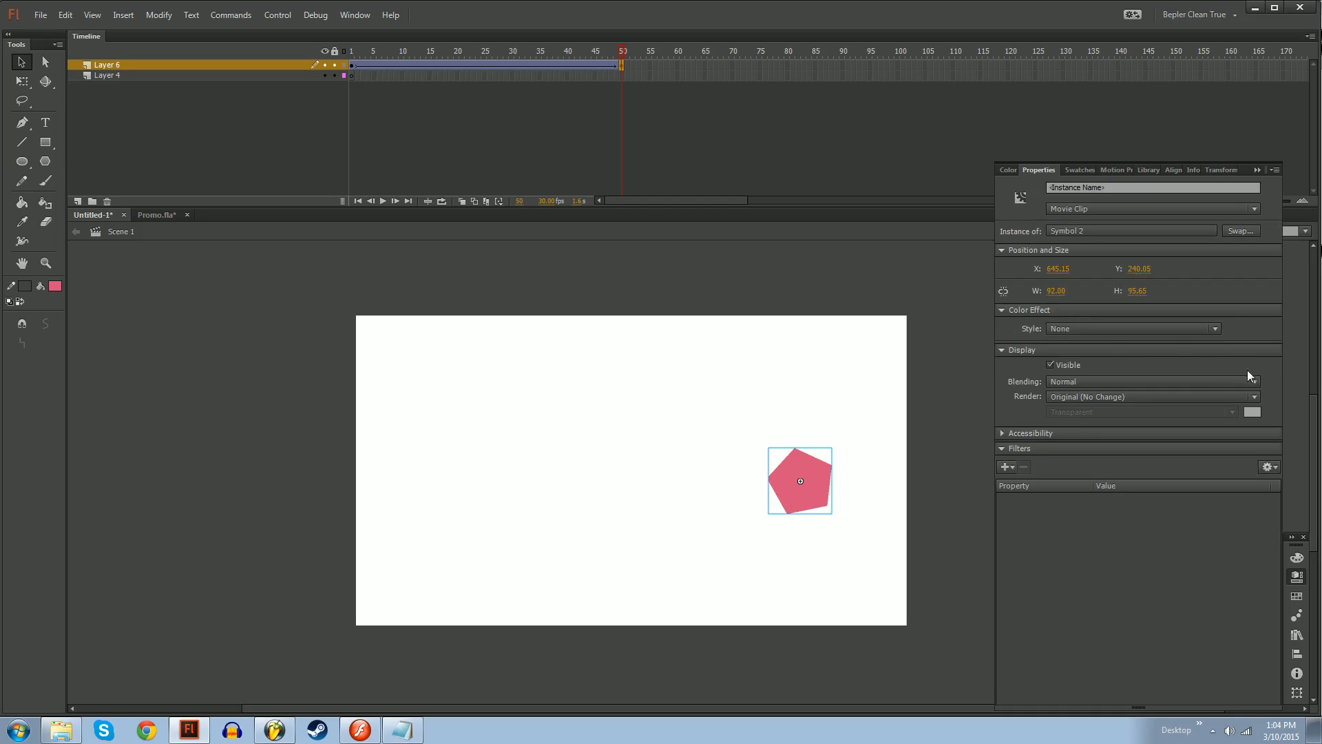
click(637, 179)
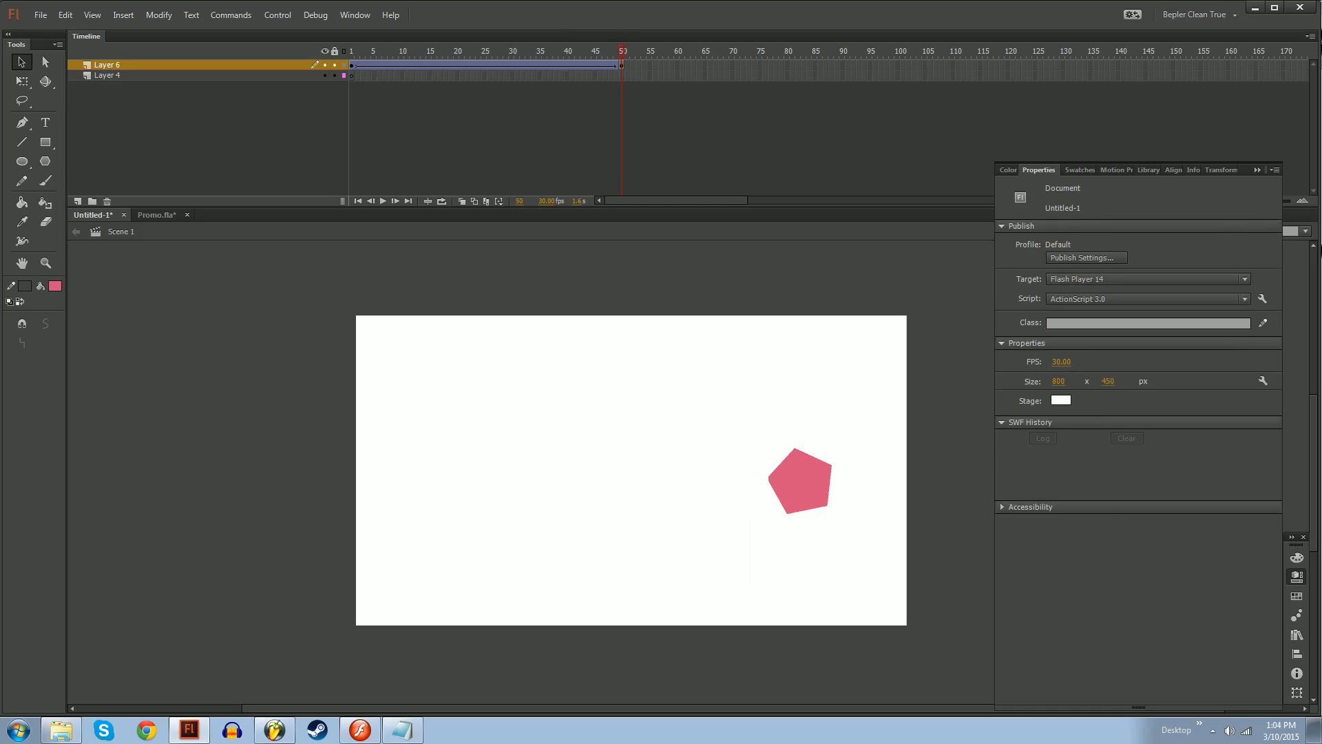
click(800, 481)
Reopen the tween's custom ease and bend the Position curve through a point at about frame 40, 23%
drag(594, 66, 573, 75)
click(1253, 302)
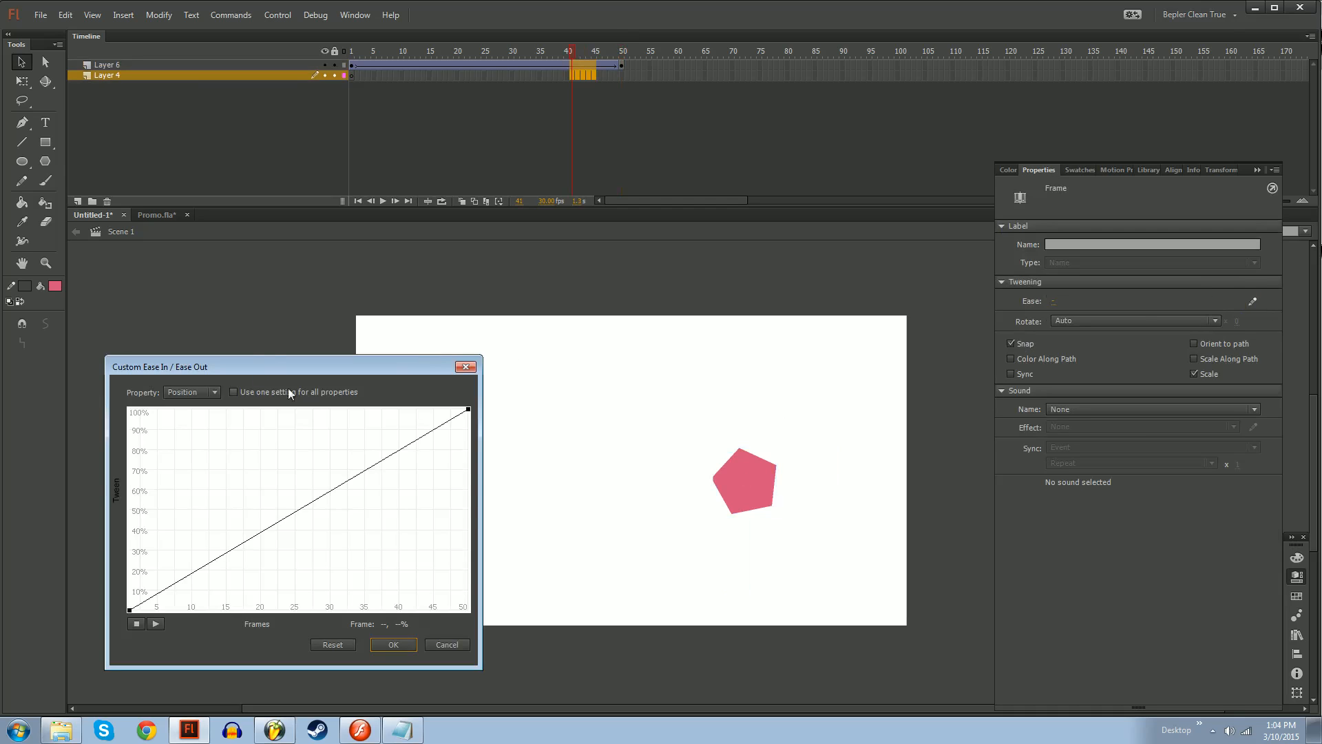
drag(265, 373, 315, 340)
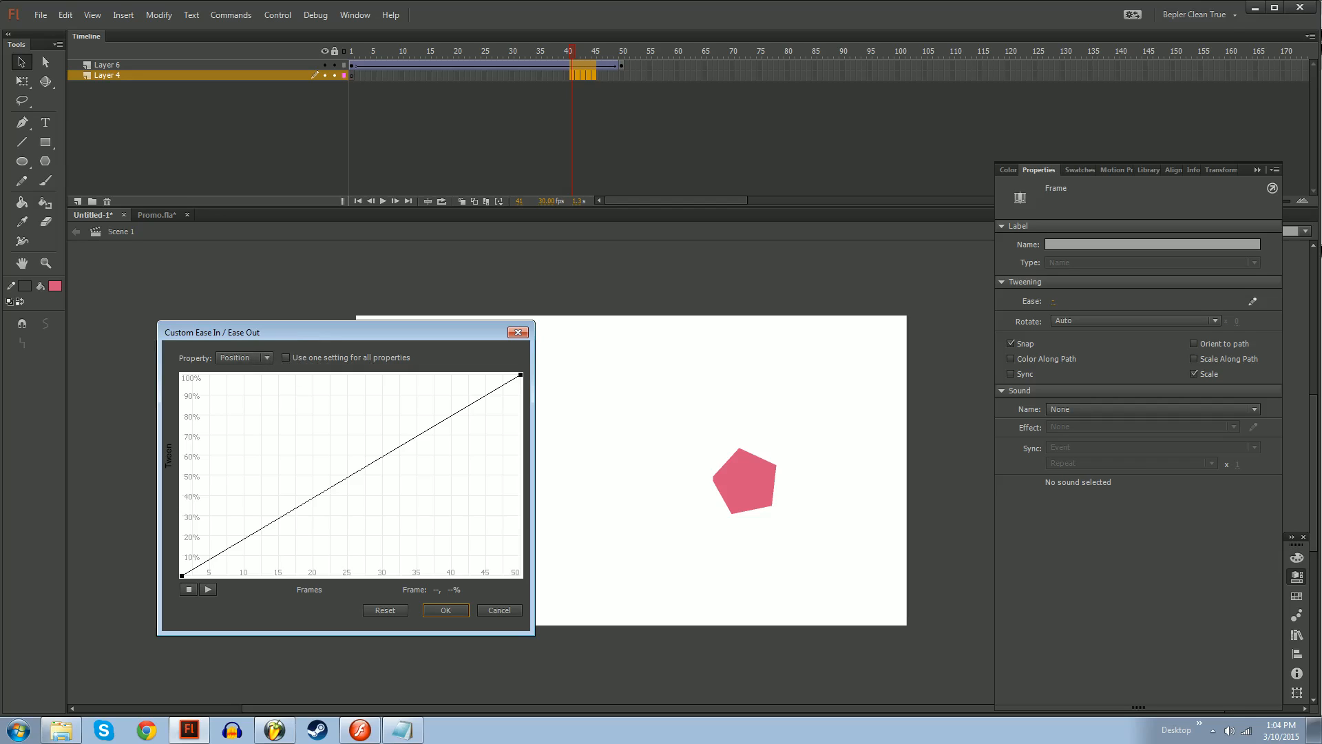
click(267, 359)
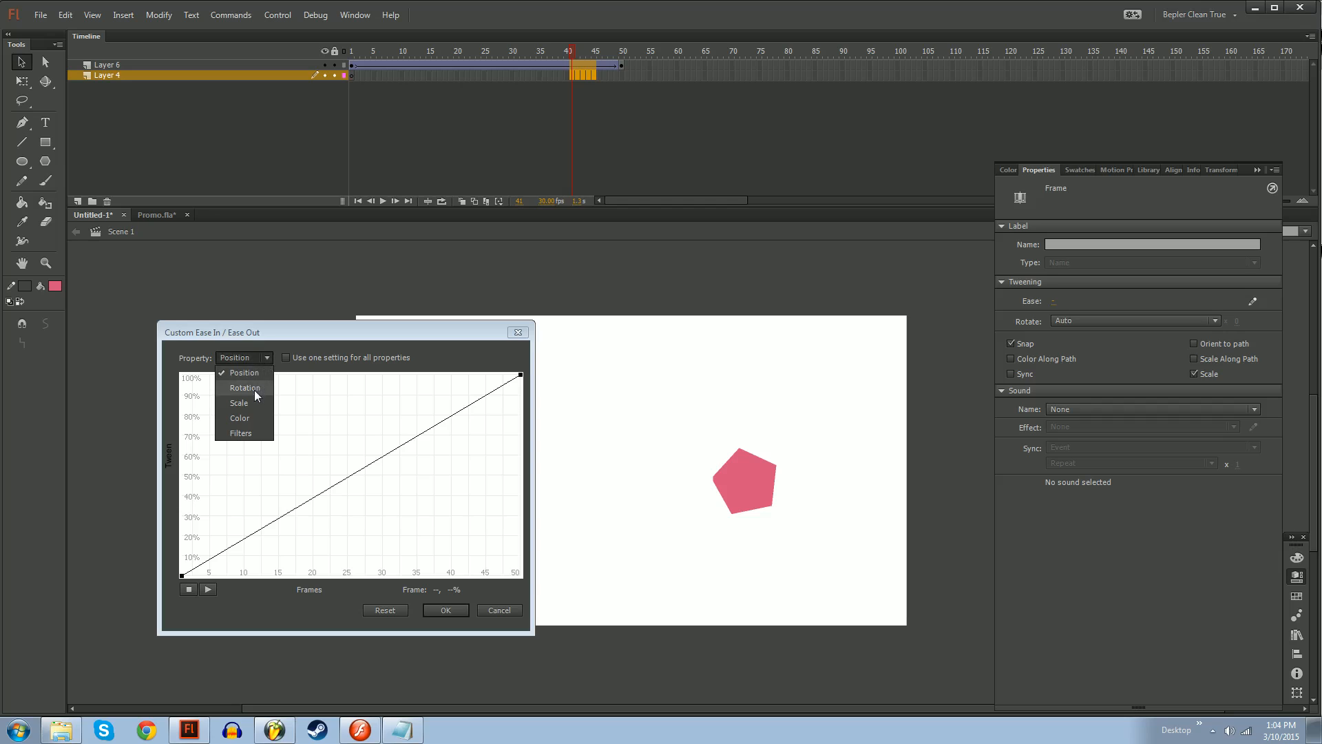
click(250, 379)
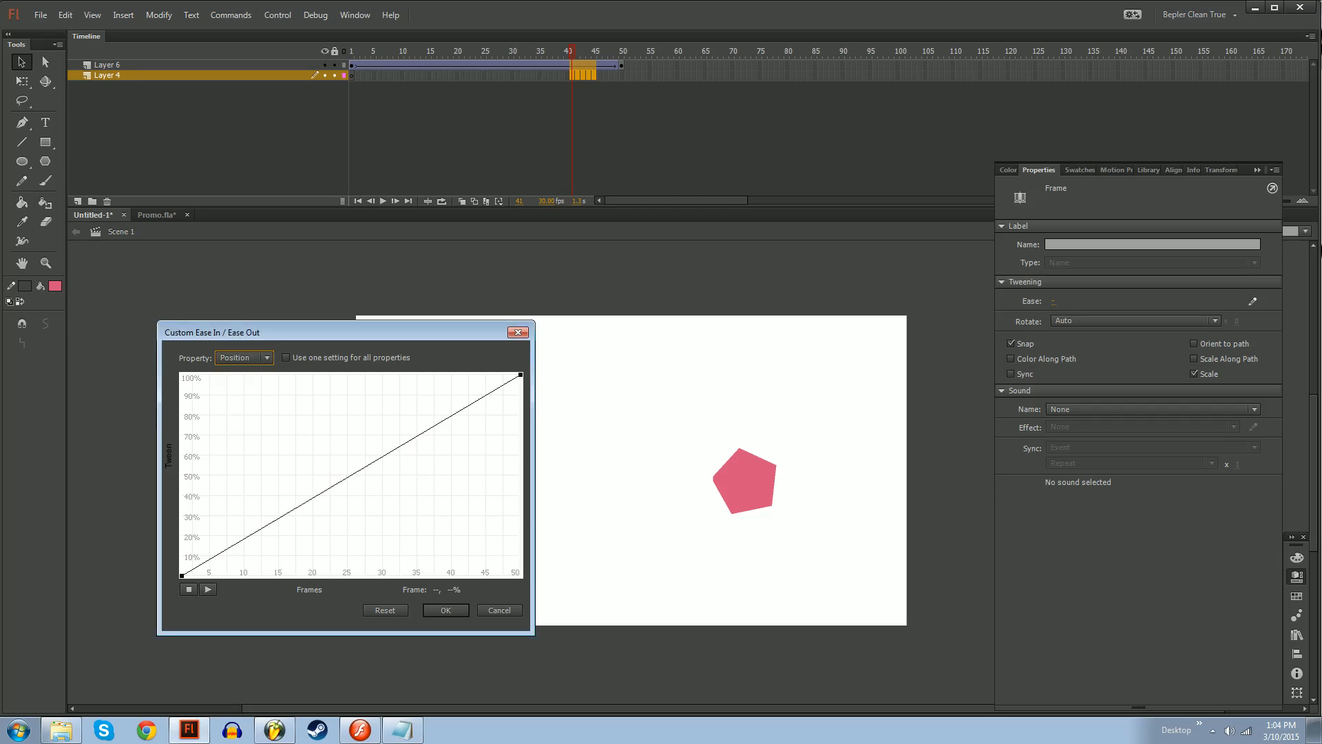
click(365, 466)
drag(366, 466, 451, 530)
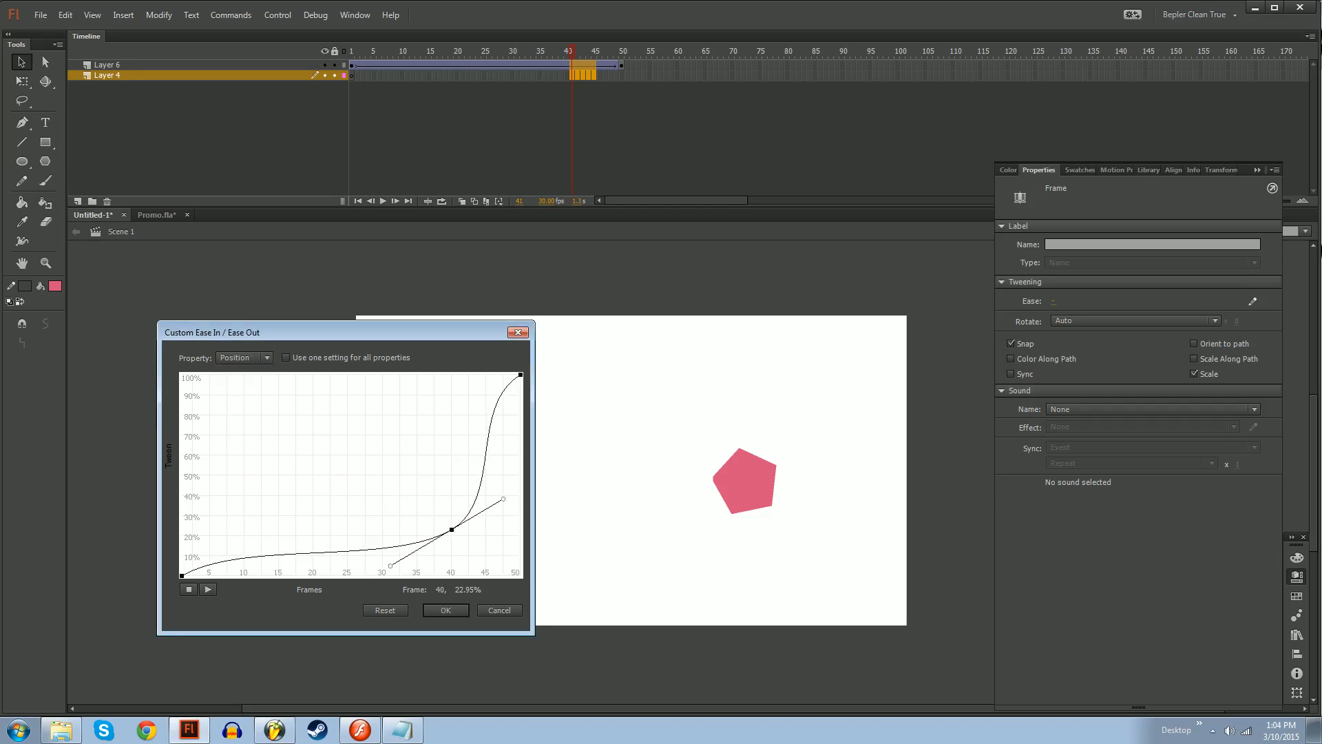
Add a point to the Rotation ease curve and pull it upward toward the early frames
click(244, 359)
click(245, 388)
click(361, 466)
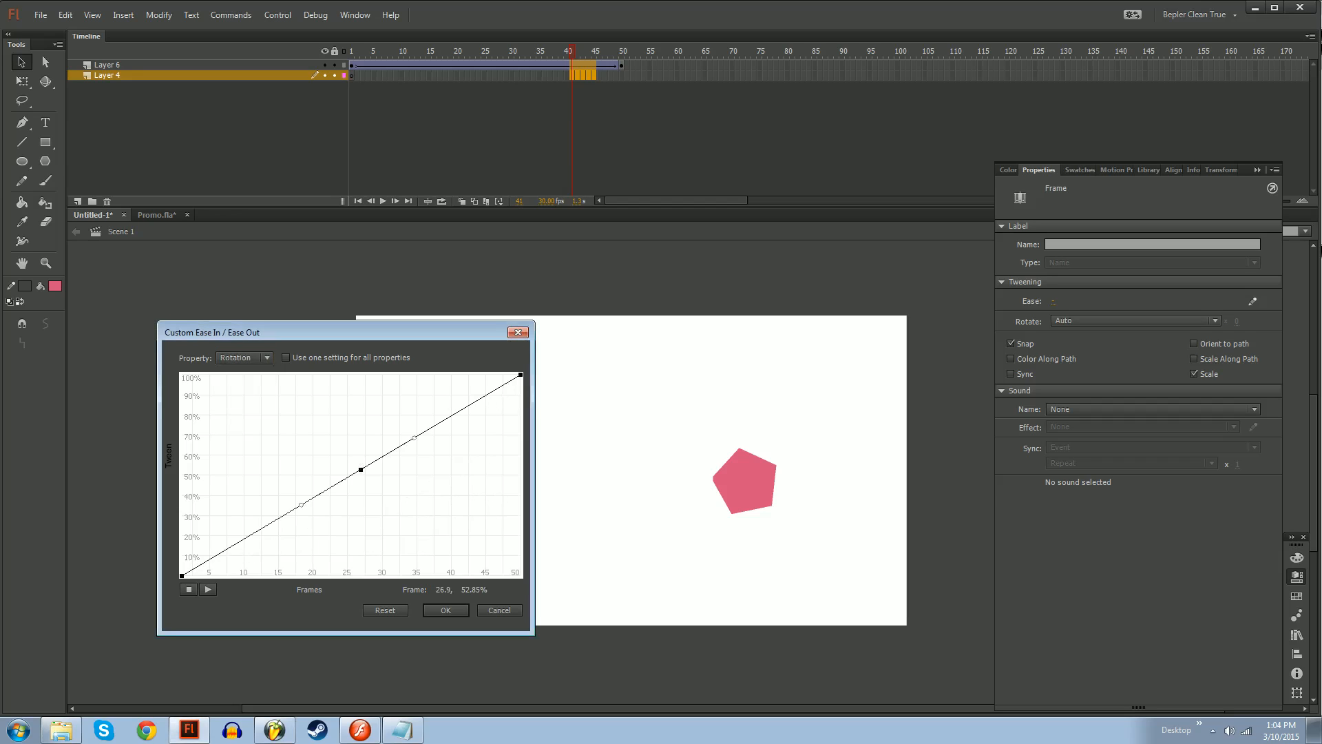
drag(361, 466, 254, 416)
Bend the Scale ease curve with vertical handles on a point at about frame 26, 52%, and apply the custom easing
click(245, 359)
click(242, 402)
drag(411, 439, 356, 576)
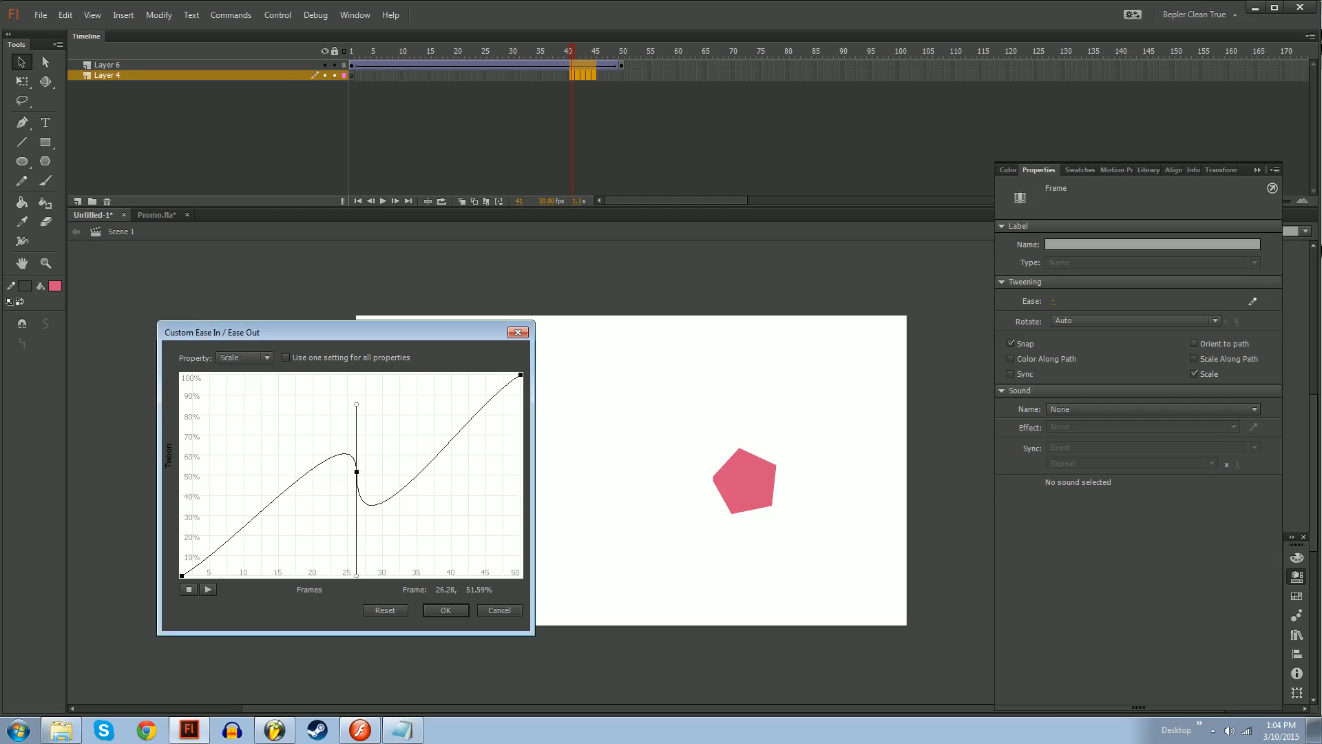
click(444, 610)
Enlarge and rotate the frame 50 pentagon with Free Transform, and play the animation from frame 1
drag(551, 51, 625, 52)
click(622, 65)
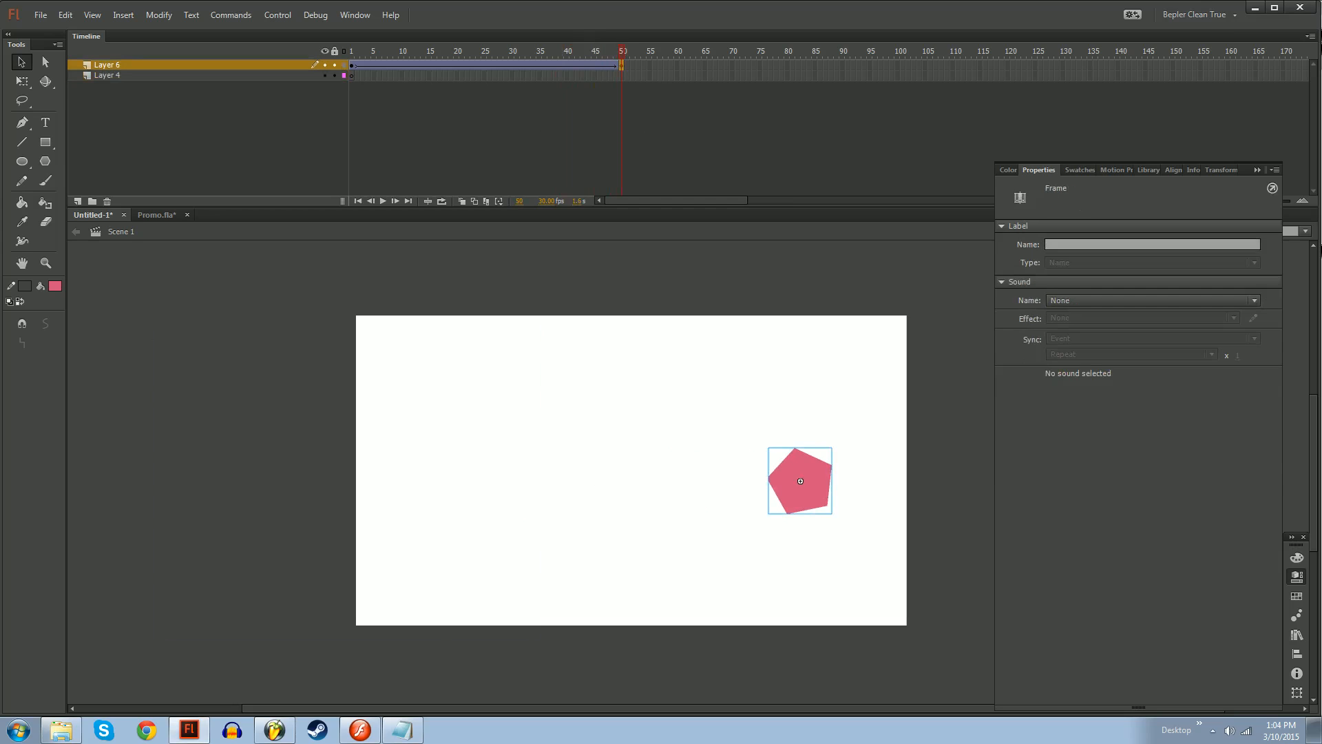
key(q)
drag(836, 444, 732, 413)
drag(622, 51, 319, 80)
key(Return)
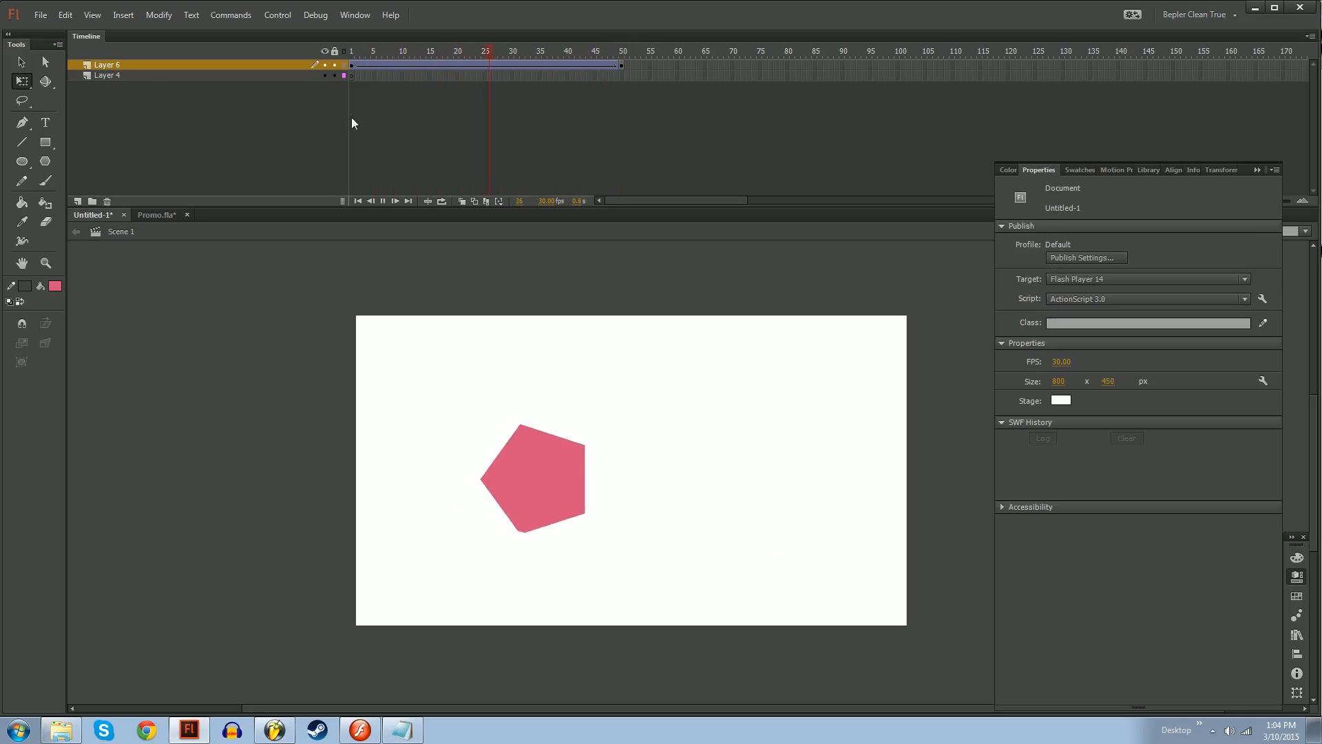
Switch the custom ease to one setting for all properties and bend its curve through frame 40, 20%
drag(622, 51, 501, 67)
click(1253, 302)
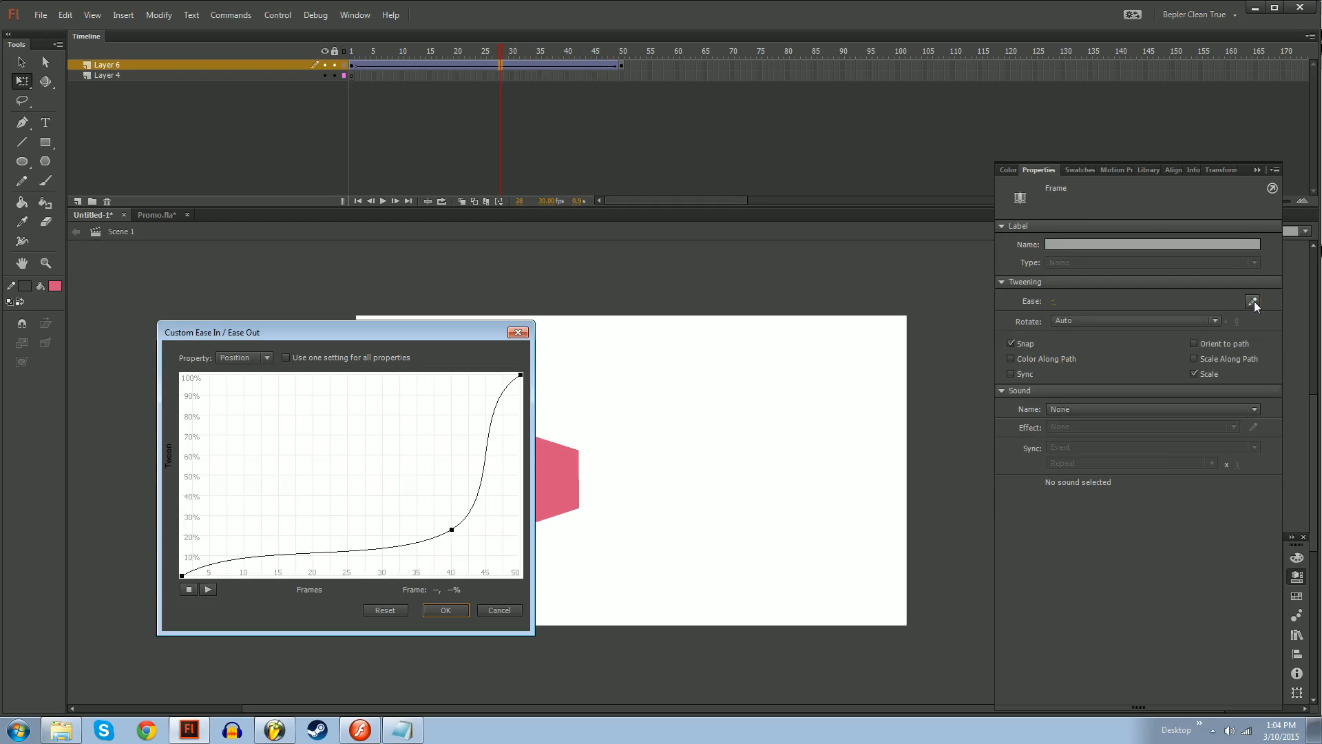
click(292, 358)
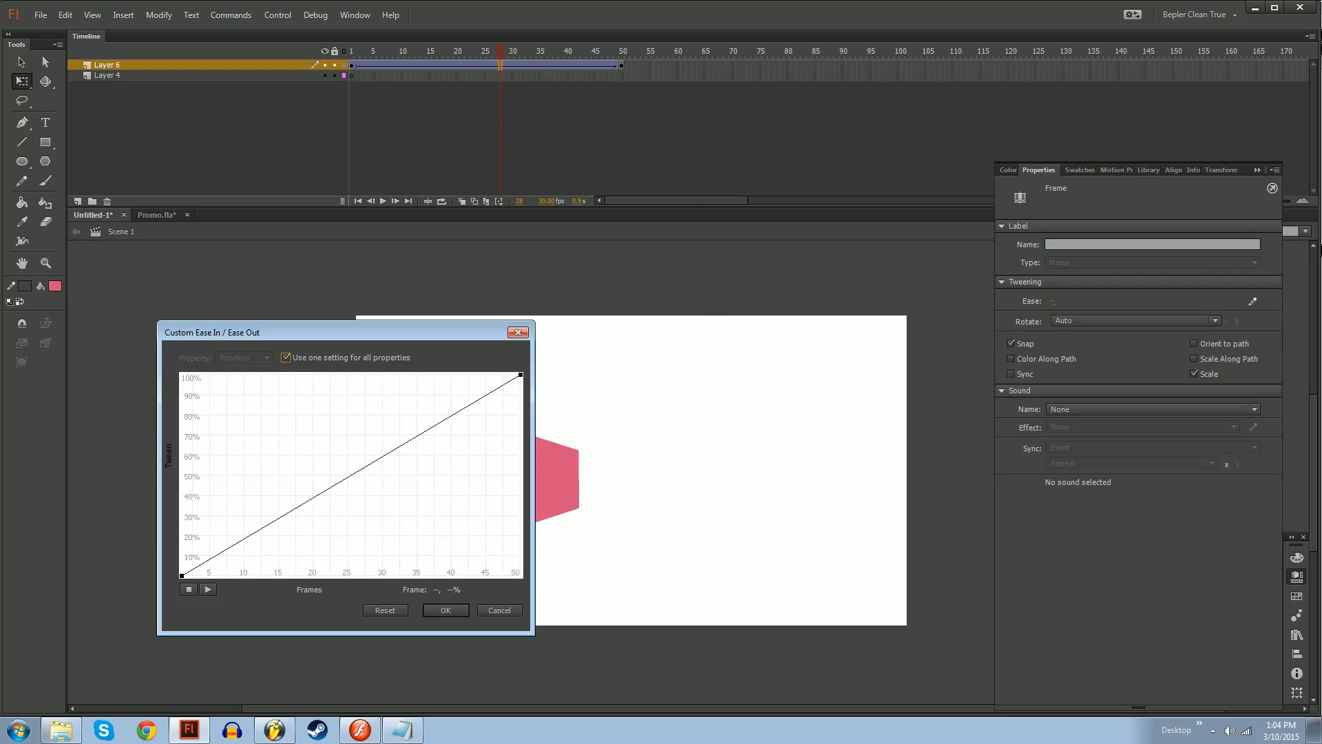
ctrl+click(346, 478)
drag(345, 478, 451, 532)
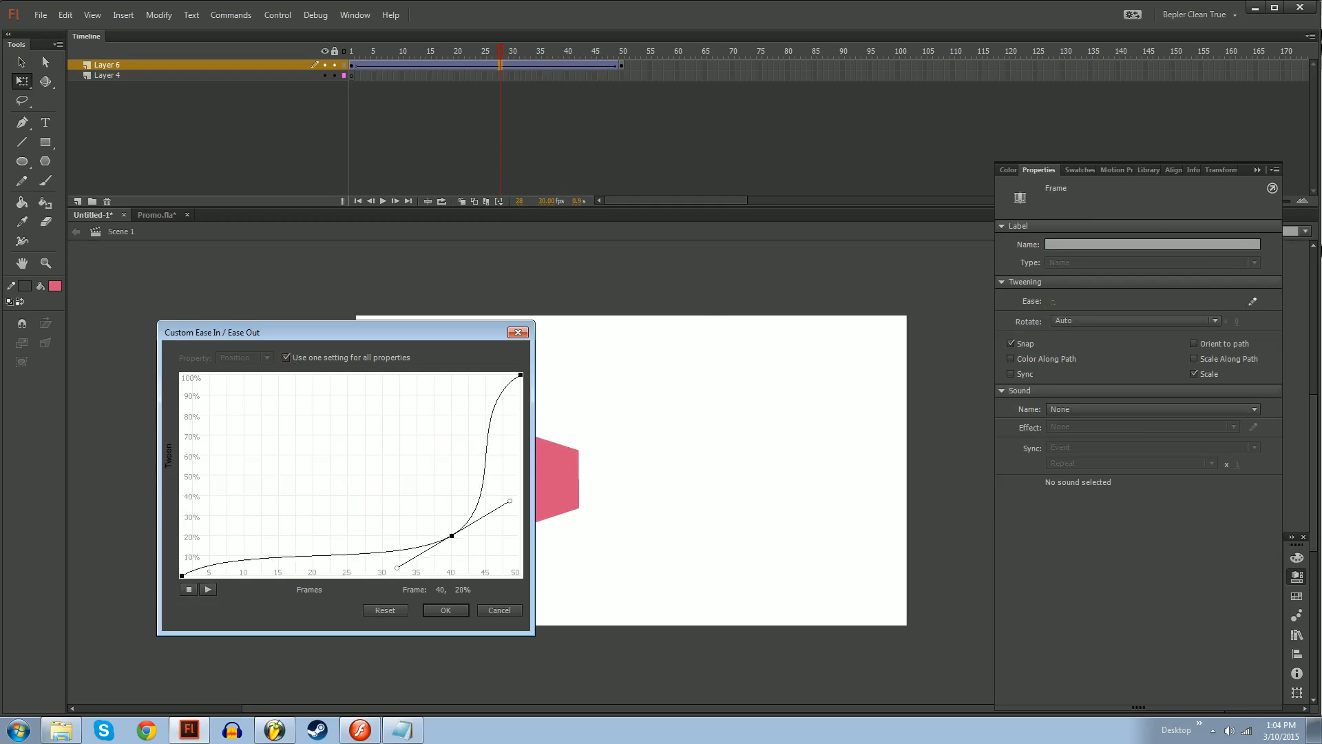
click(446, 611)
Play the eased tween from frame 1 several times and scrub through its frames
mouse_move(513, 51)
mouse_down()
mouse_move(451, 54)
mouse_move(515, 59)
mouse_up()
key(Return)
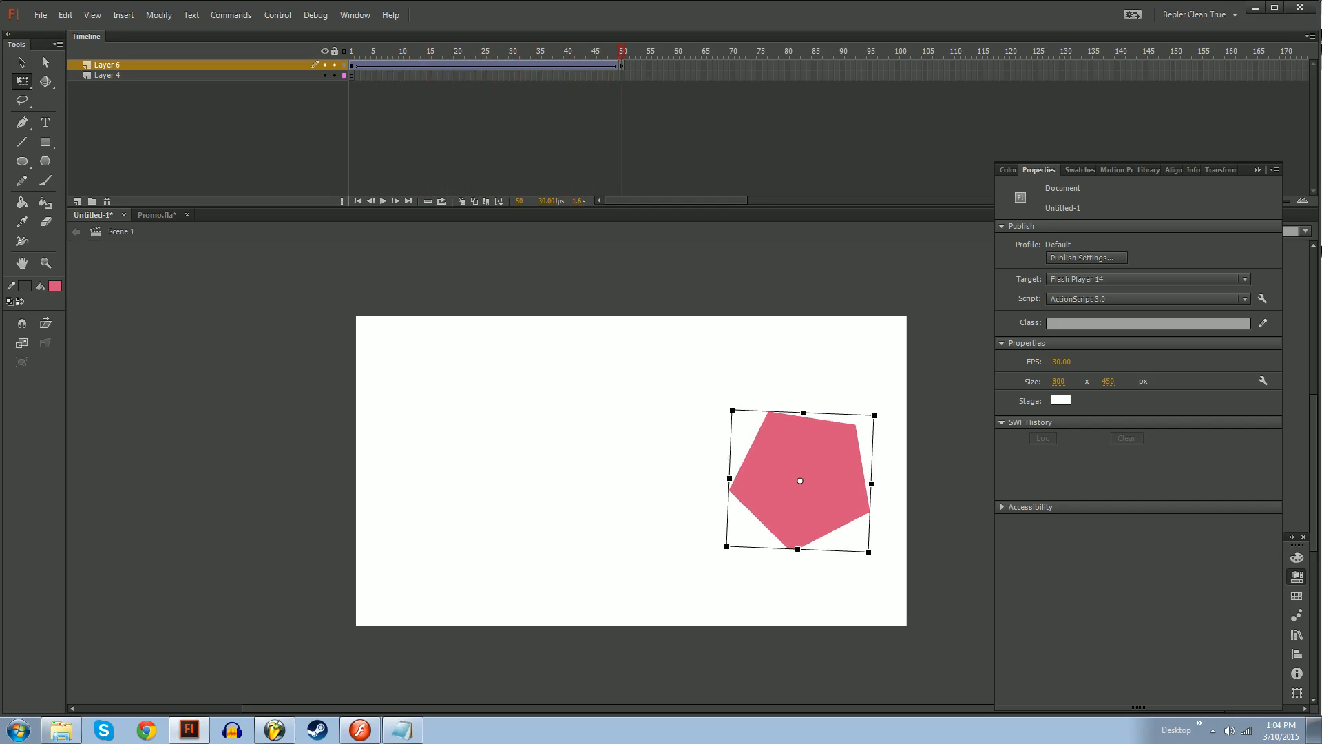
drag(503, 55, 317, 57)
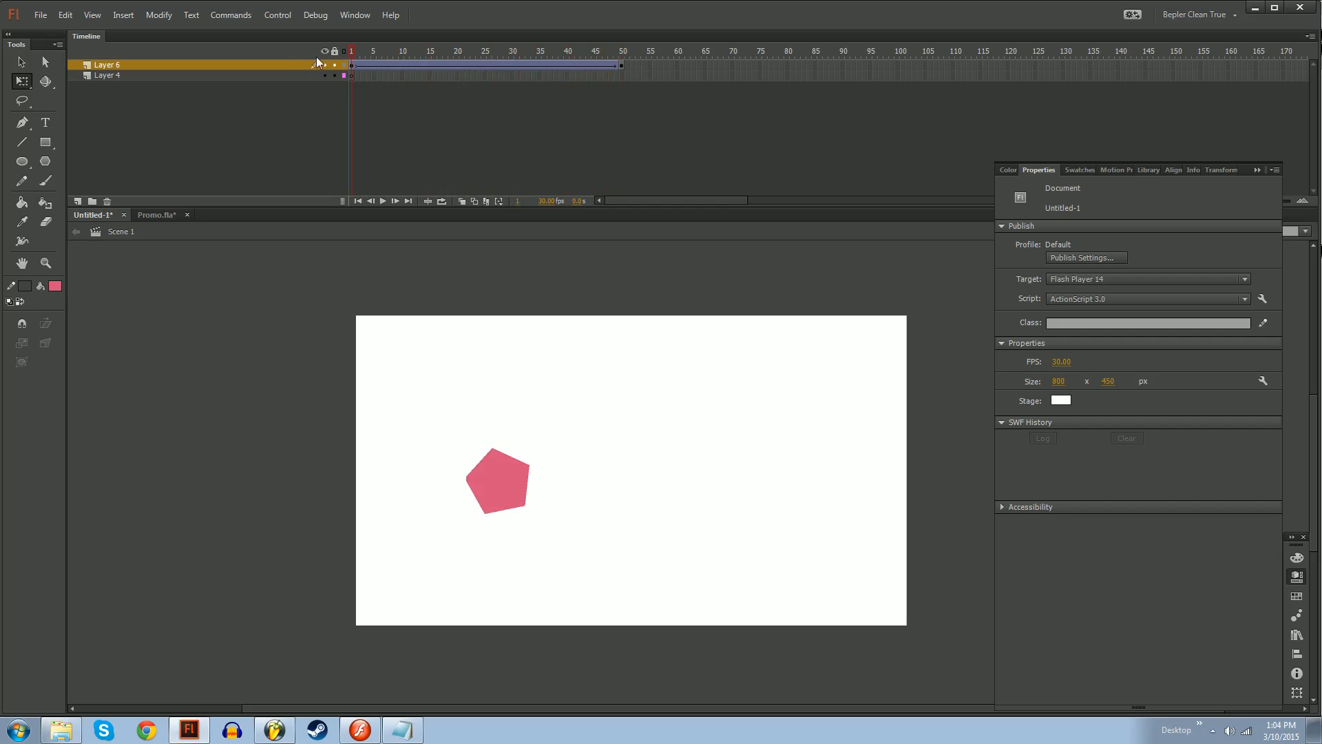
key(Return)
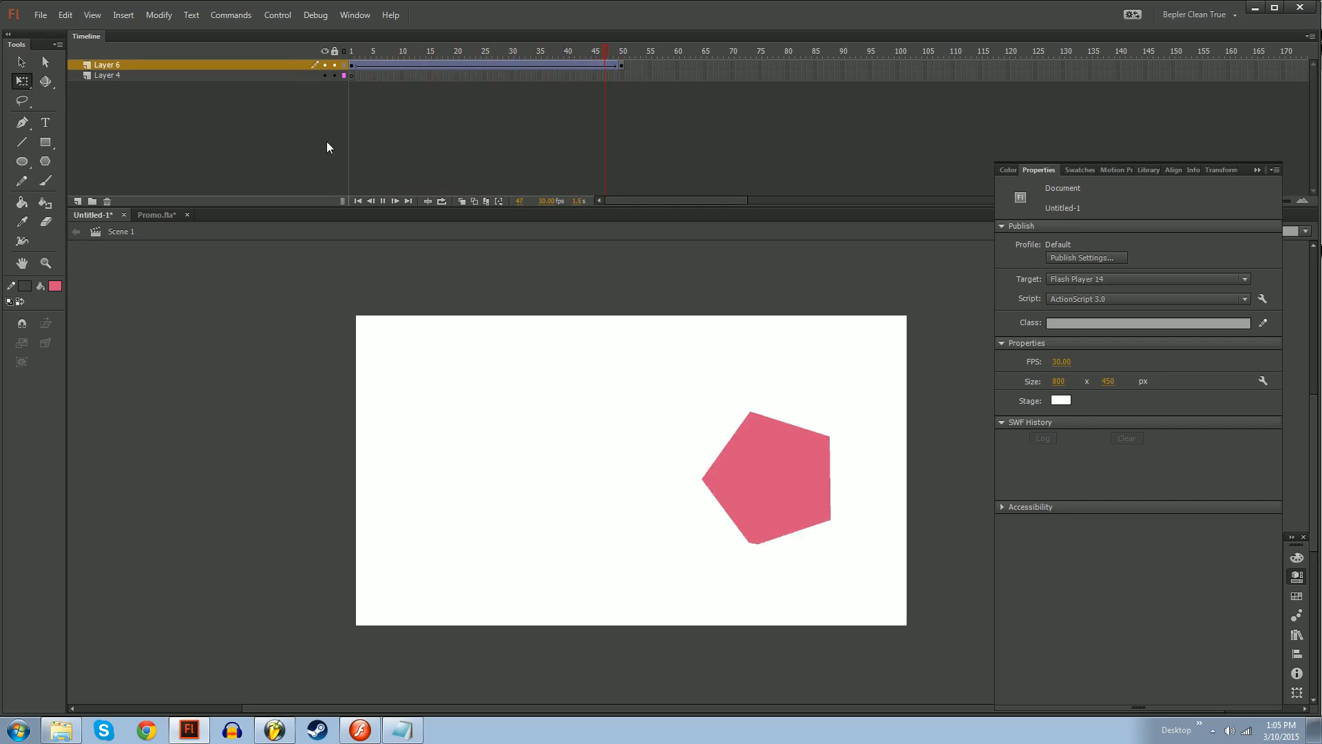
drag(631, 55, 287, 64)
key(Return)
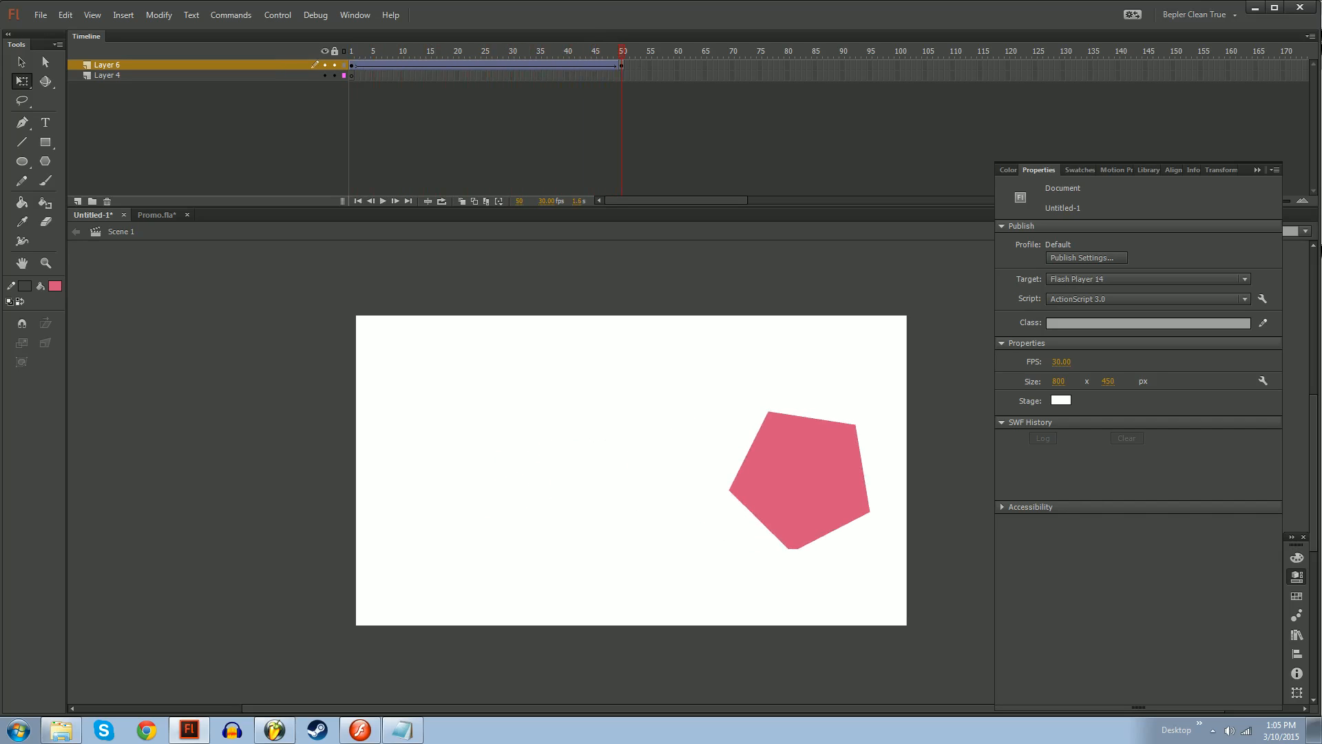
drag(619, 55, 330, 66)
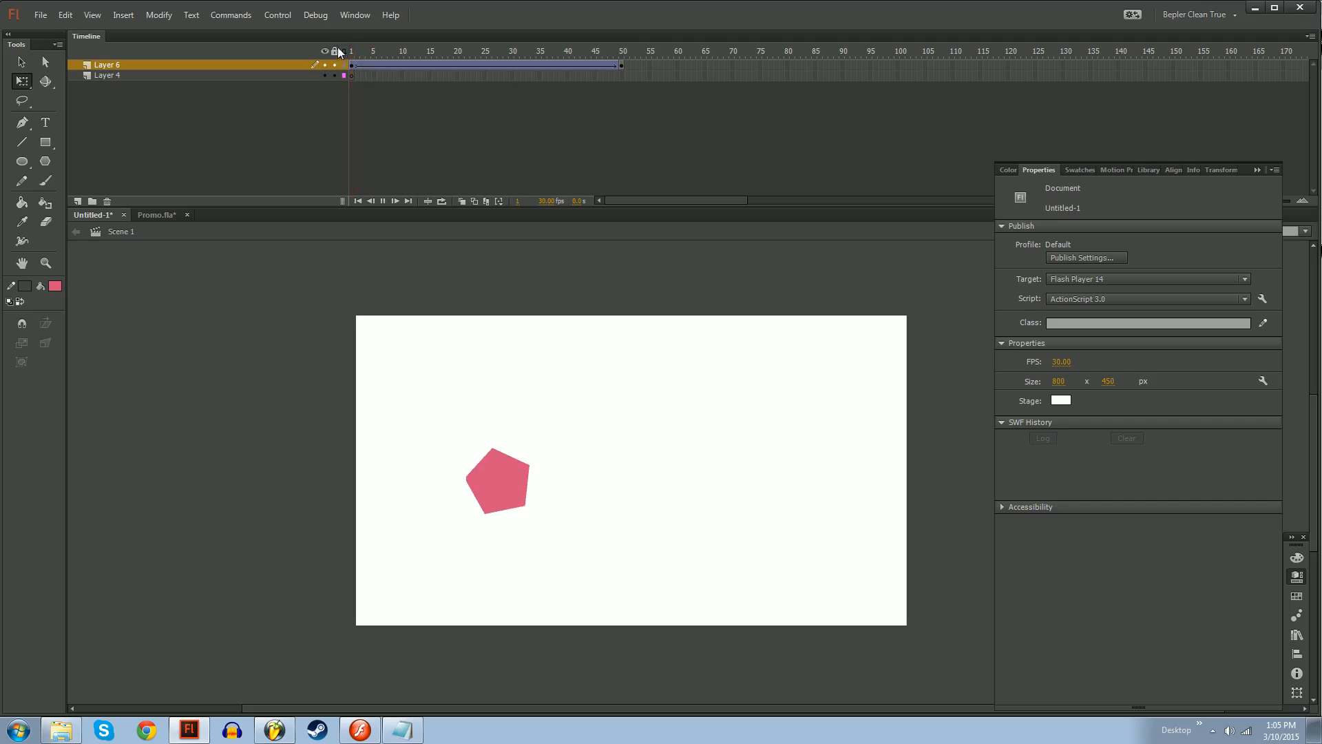
key(Return)
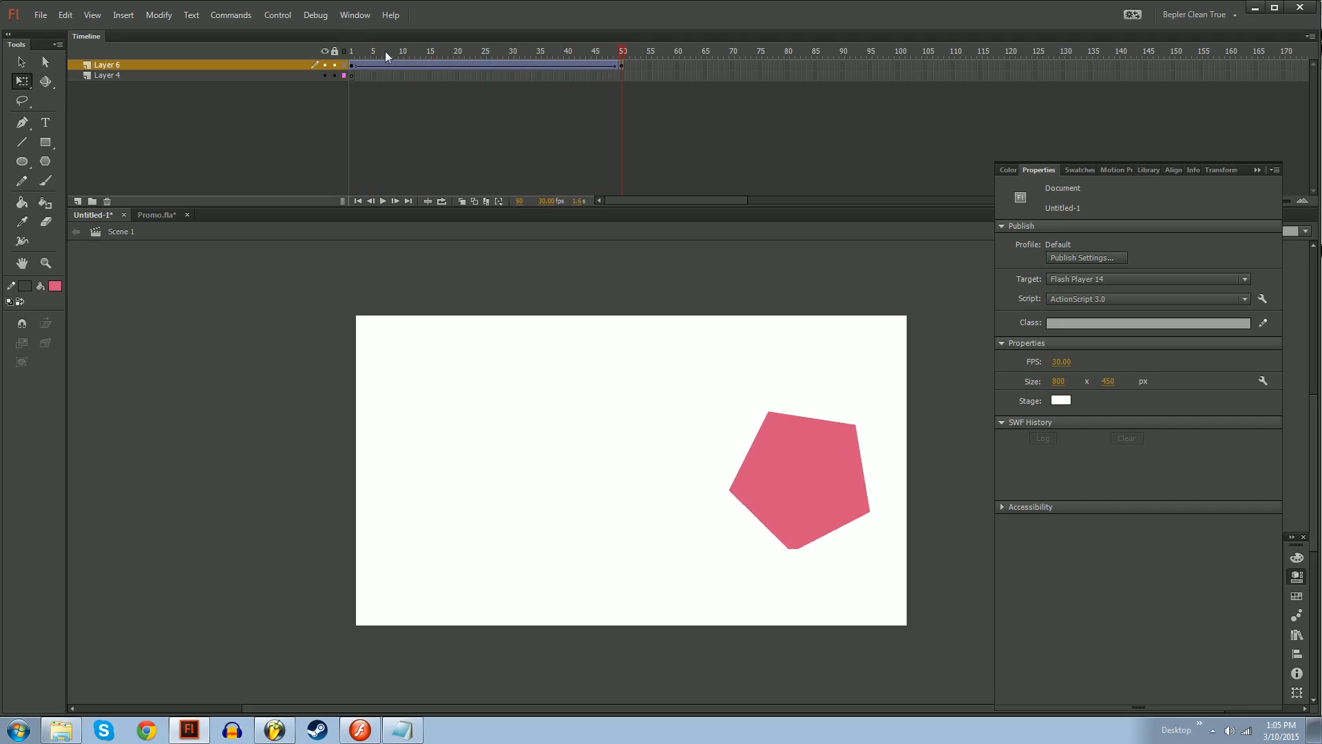
drag(629, 57, 429, 58)
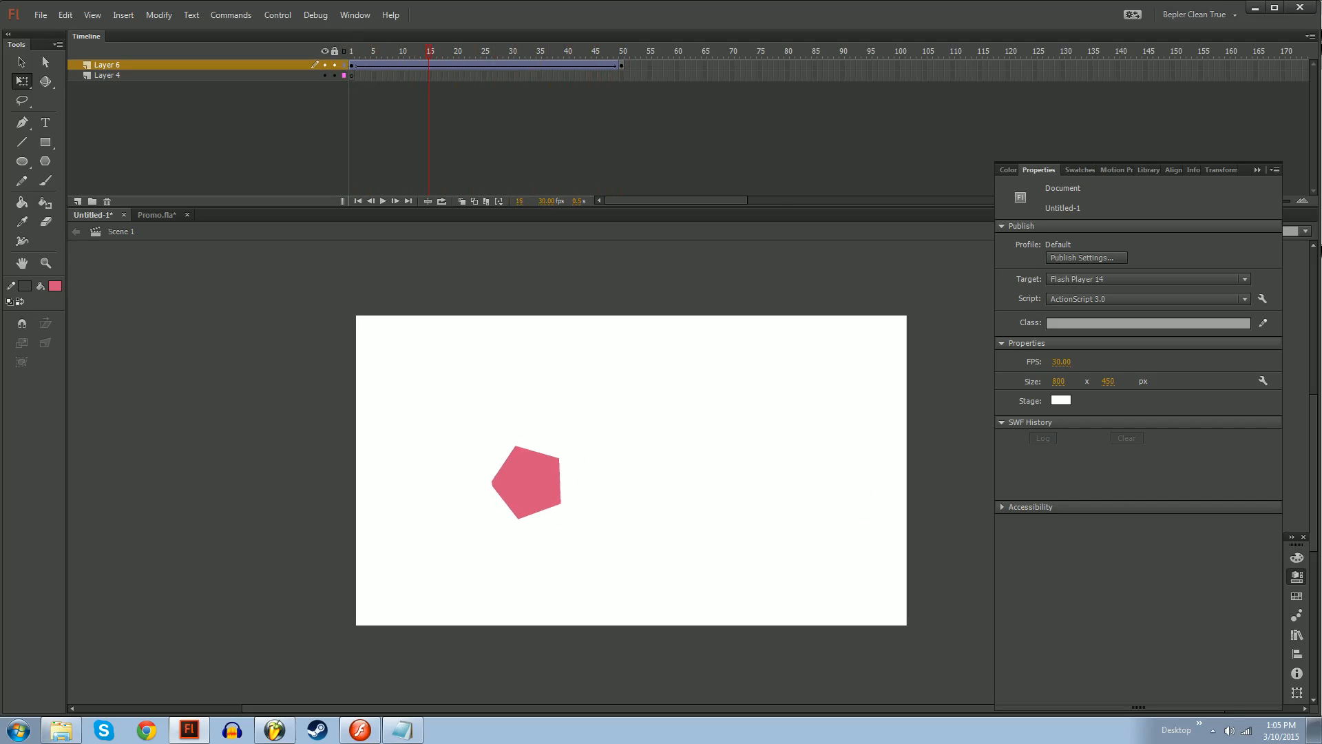
Undo the edits on Layer 6 back to the plain 49-frame span before the frame 50 keyframe and classic tween
click(619, 64)
key(ctrl+z)
key(ctrl+z)
key(ctrl+z)
key(ctrl+z)
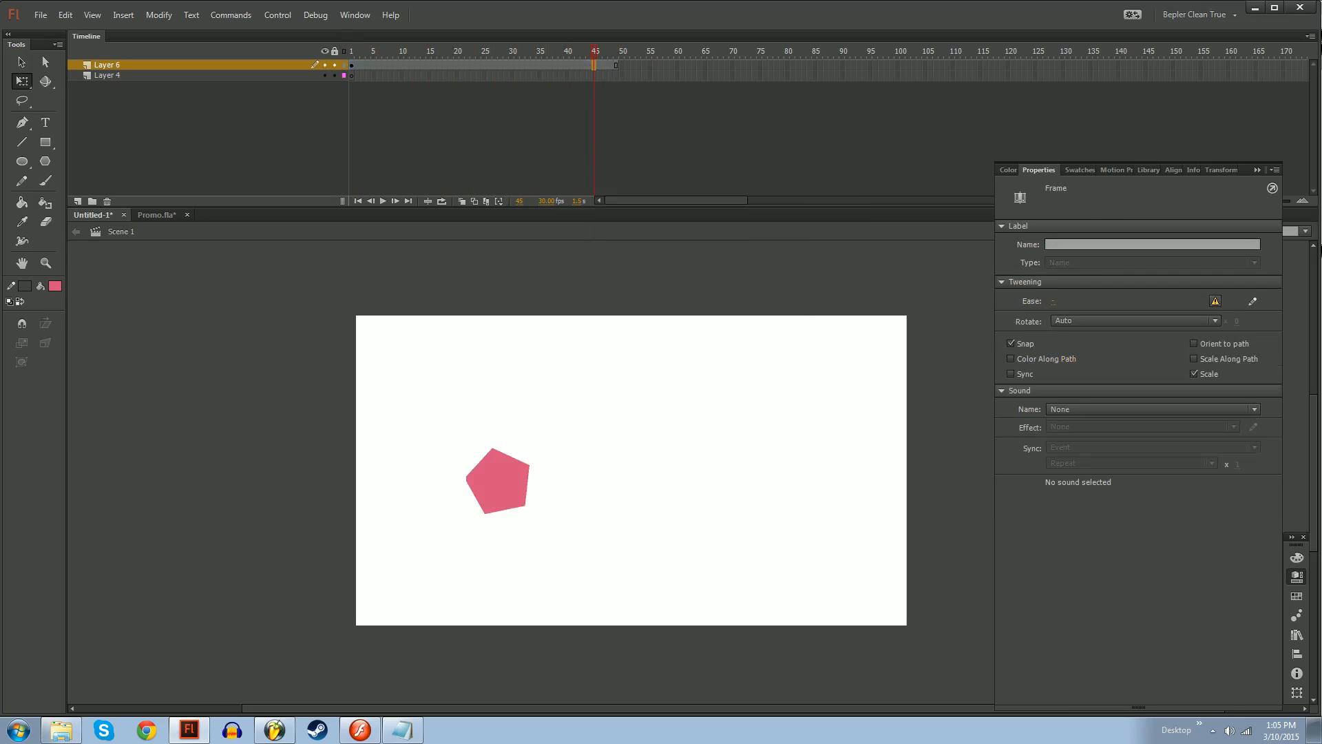
Enlarge the pentagon to about 221 by 228 px with Free Transform and move it near the stage's centre
key(v)
key(q)
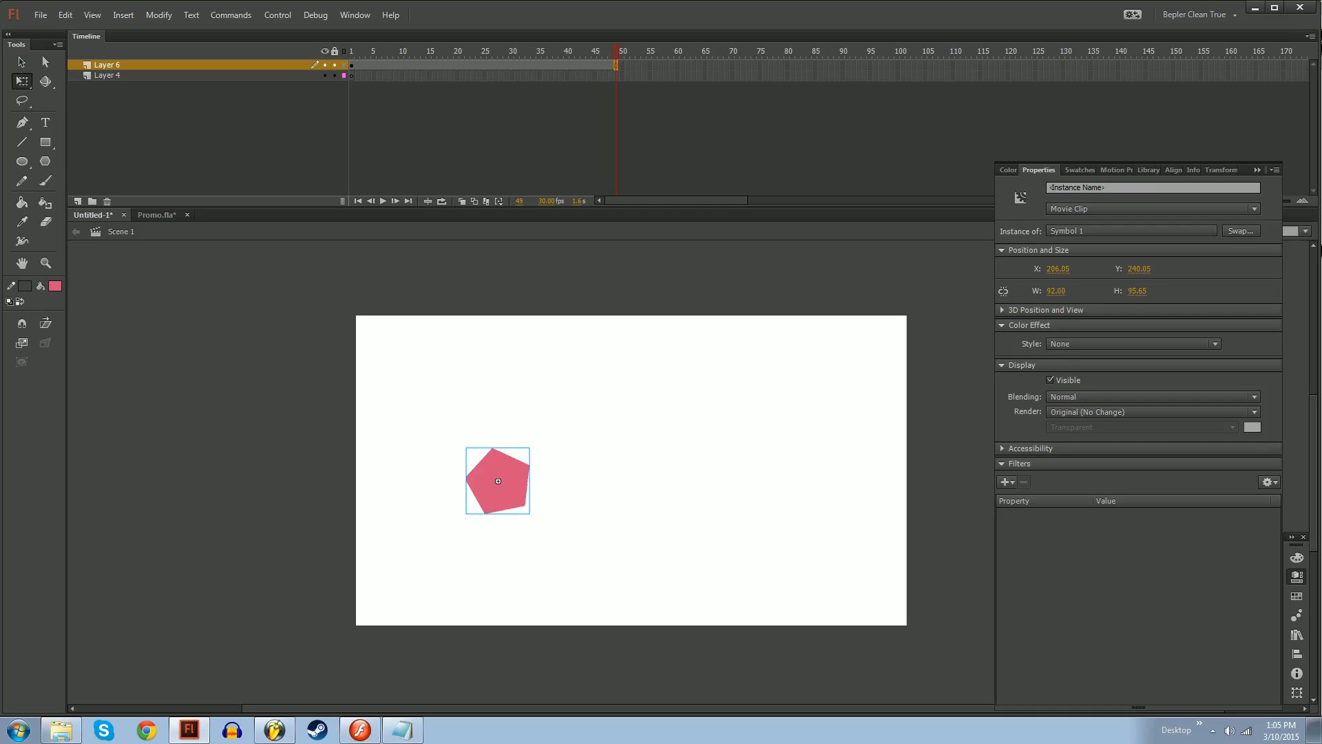
drag(530, 447, 574, 403)
drag(524, 475, 641, 475)
Edit the pentagon symbol to cut a narrow vertical slot from its top past the middle, and return to the main scene
double_click(641, 475)
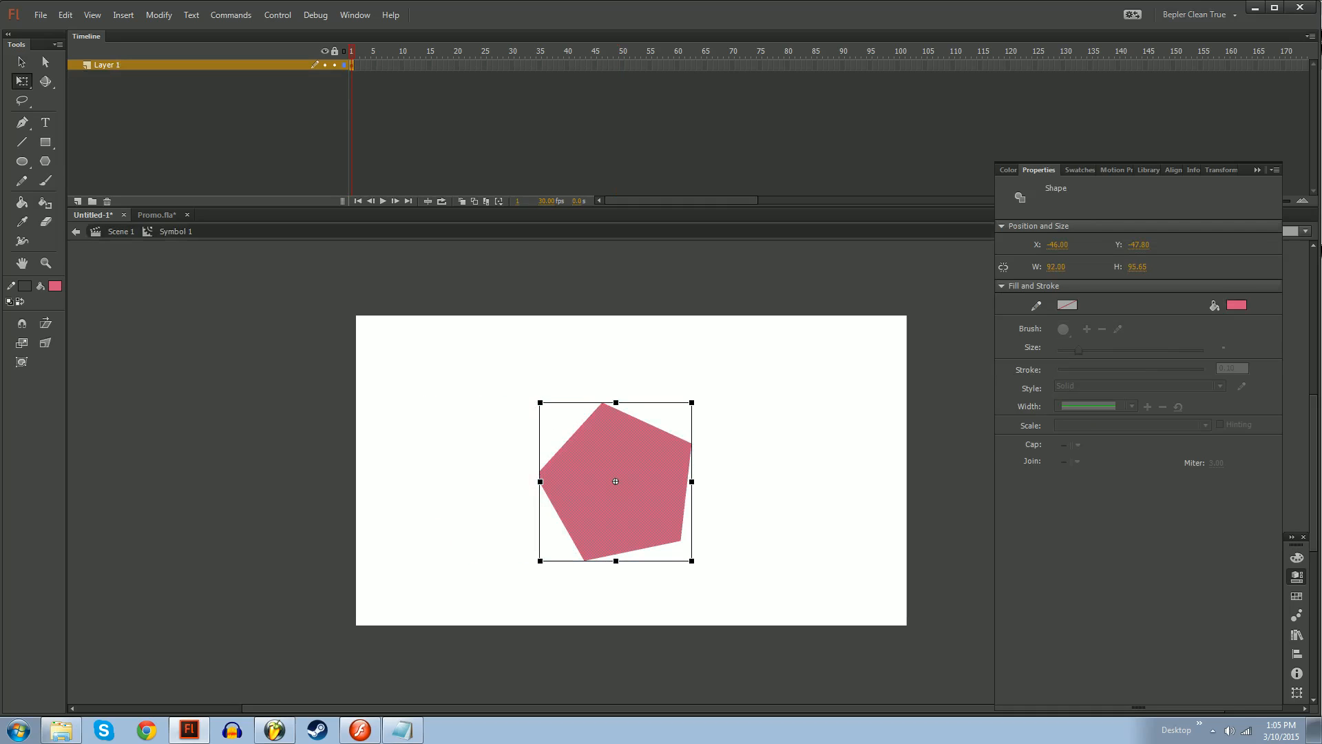
drag(601, 378, 618, 518)
key(Delete)
double_click(731, 513)
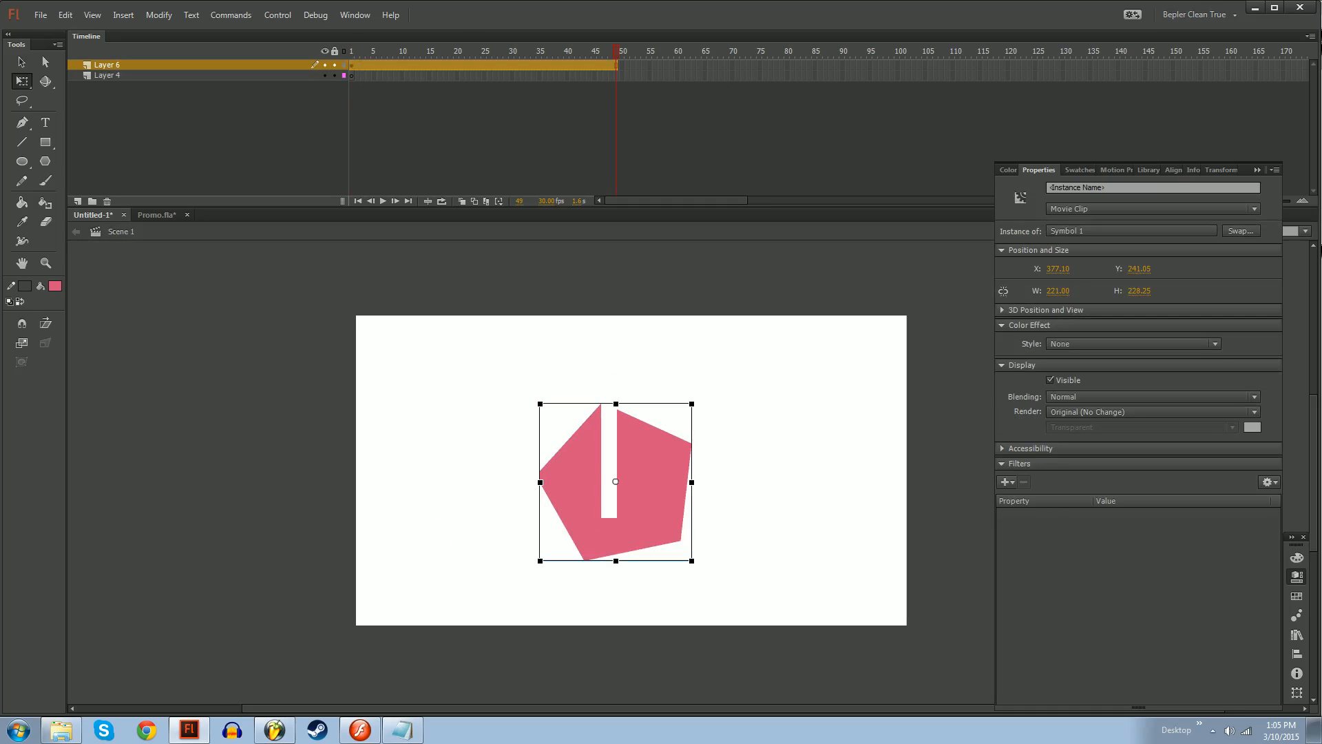
Add a keyframe at frame 49 on Layer 6 and rotate its pentagon by roughly half a turn
click(615, 65)
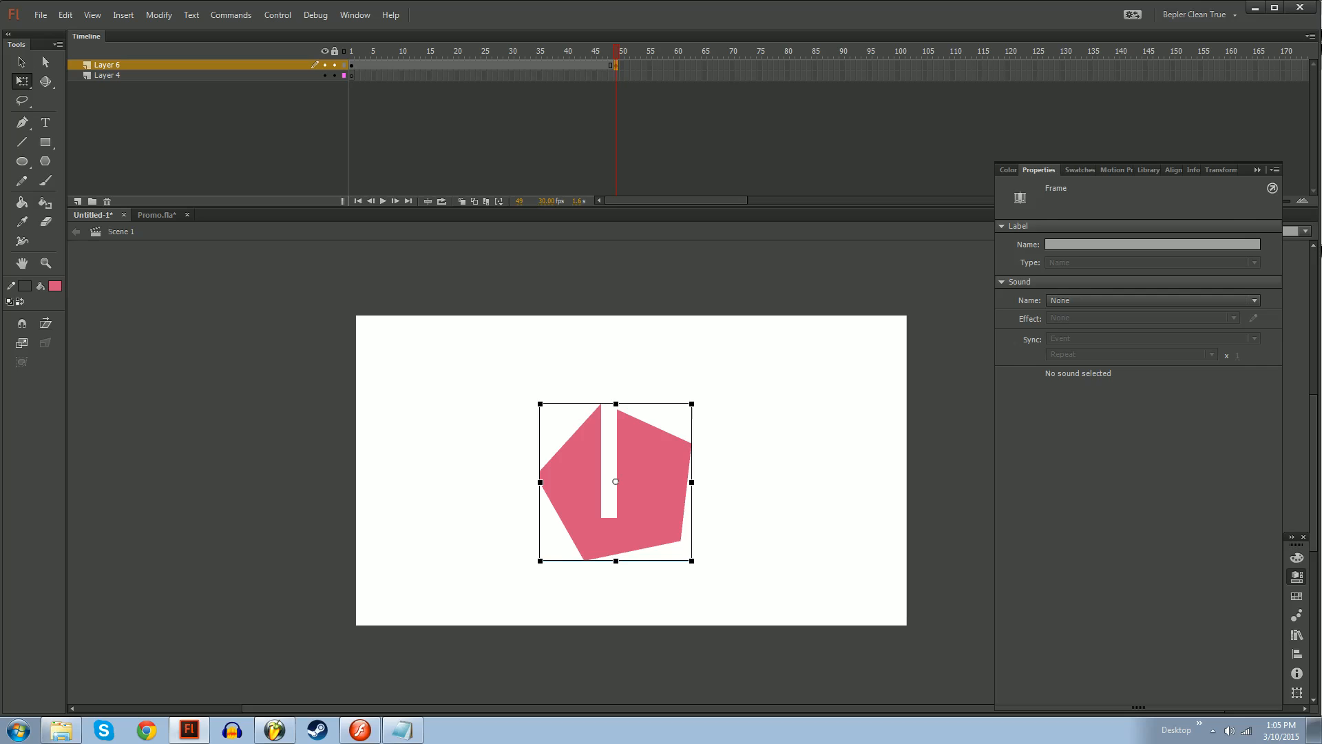
drag(696, 399, 539, 568)
click(616, 65)
Create a classic tween between Layer 6's keyframes, then play and scrub the pentagon's rotation
right_click(564, 65)
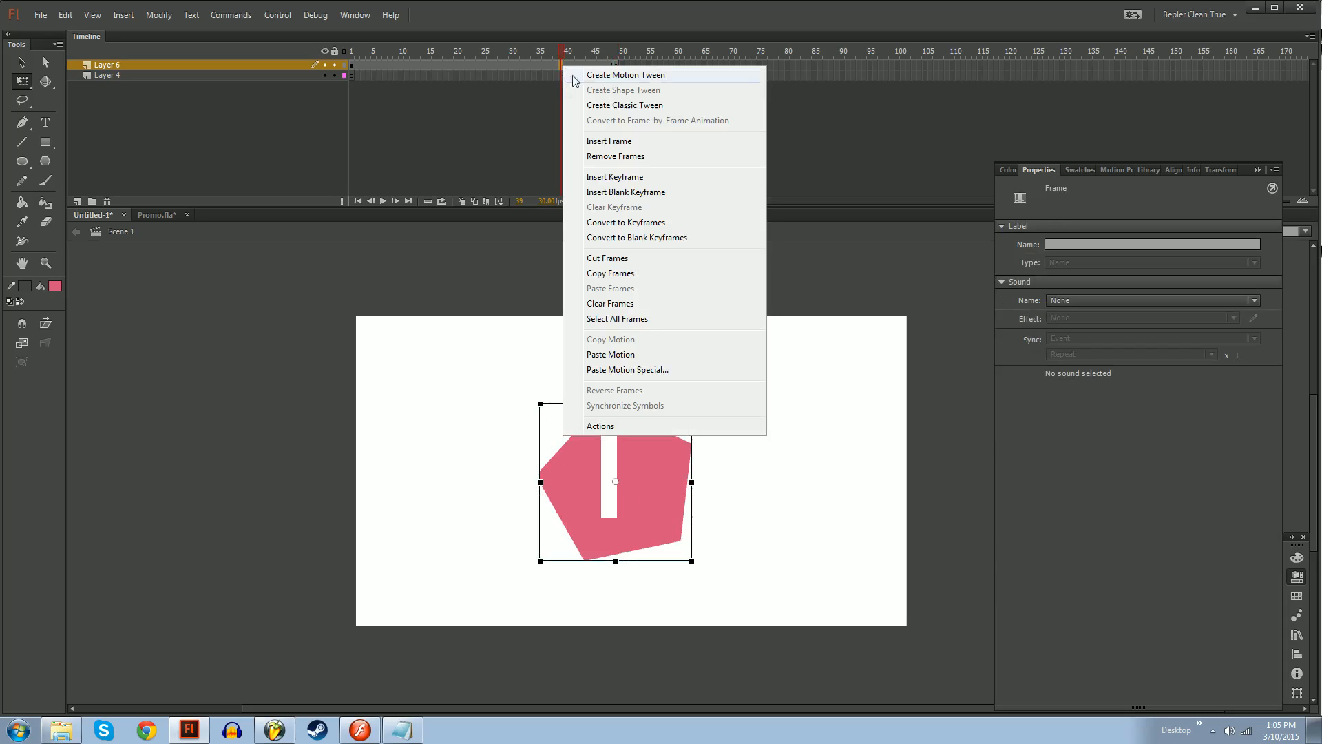
click(627, 106)
key(Return)
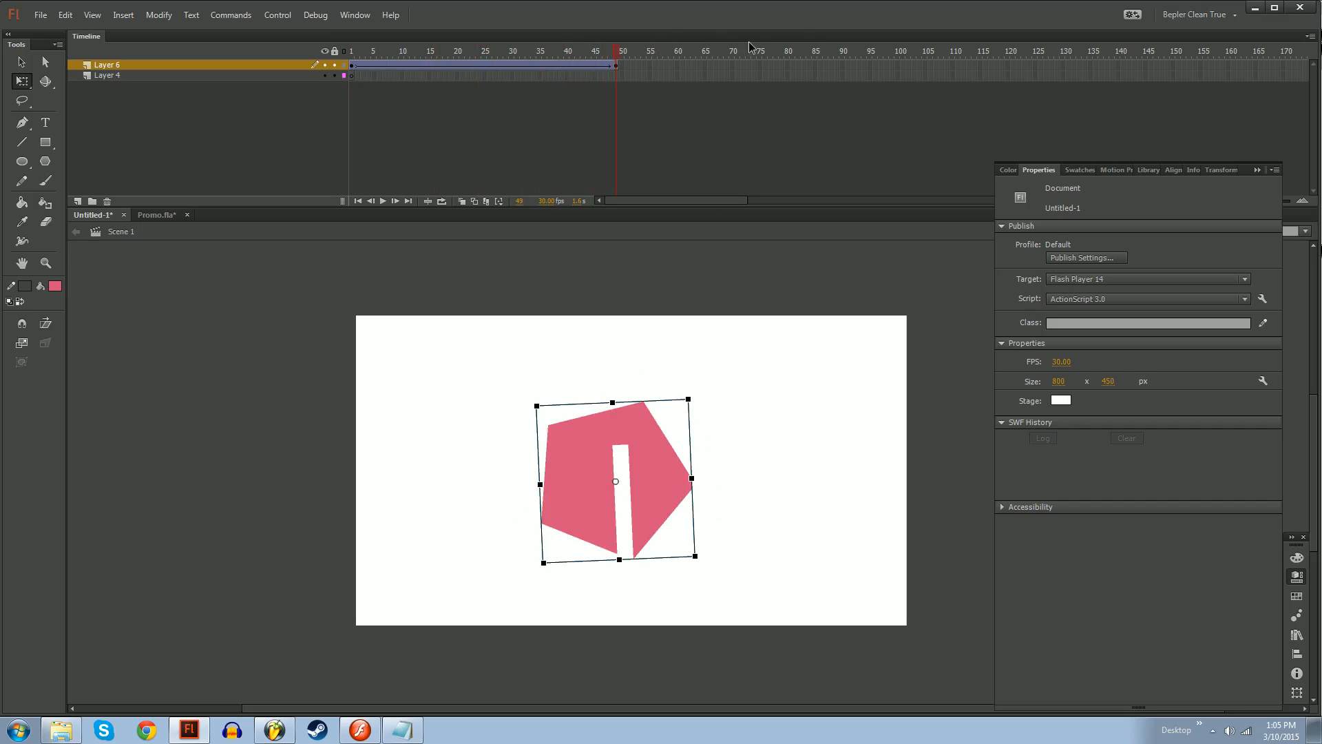
drag(751, 47, 436, 95)
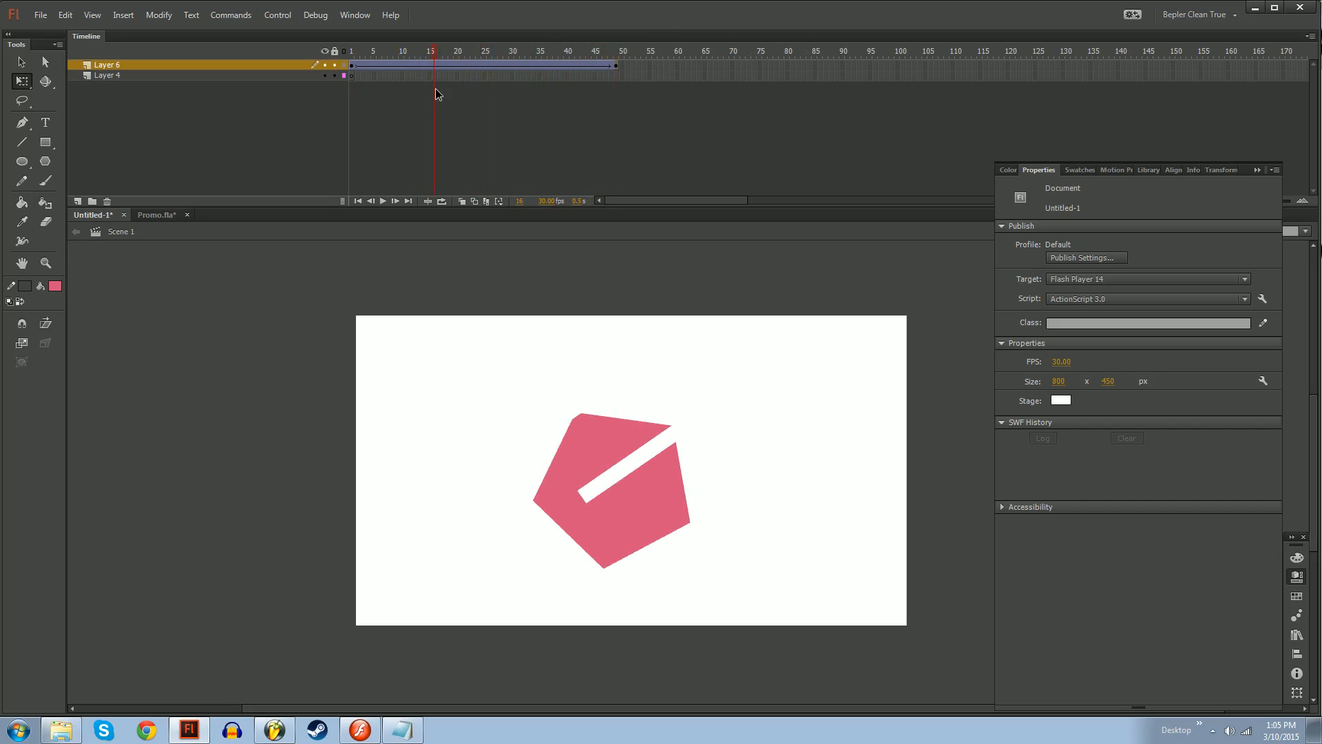
drag(435, 88, 357, 74)
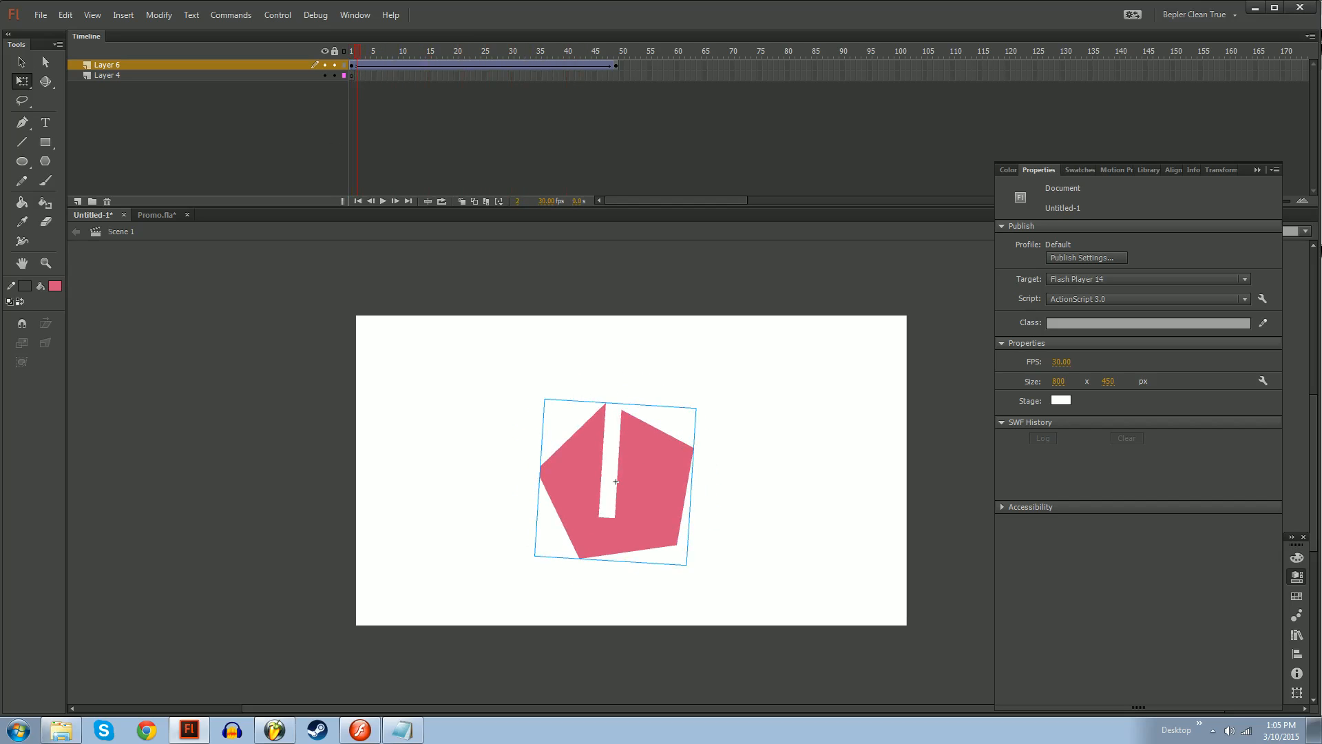
Display the document's edit history to review the recent actions
click(355, 15)
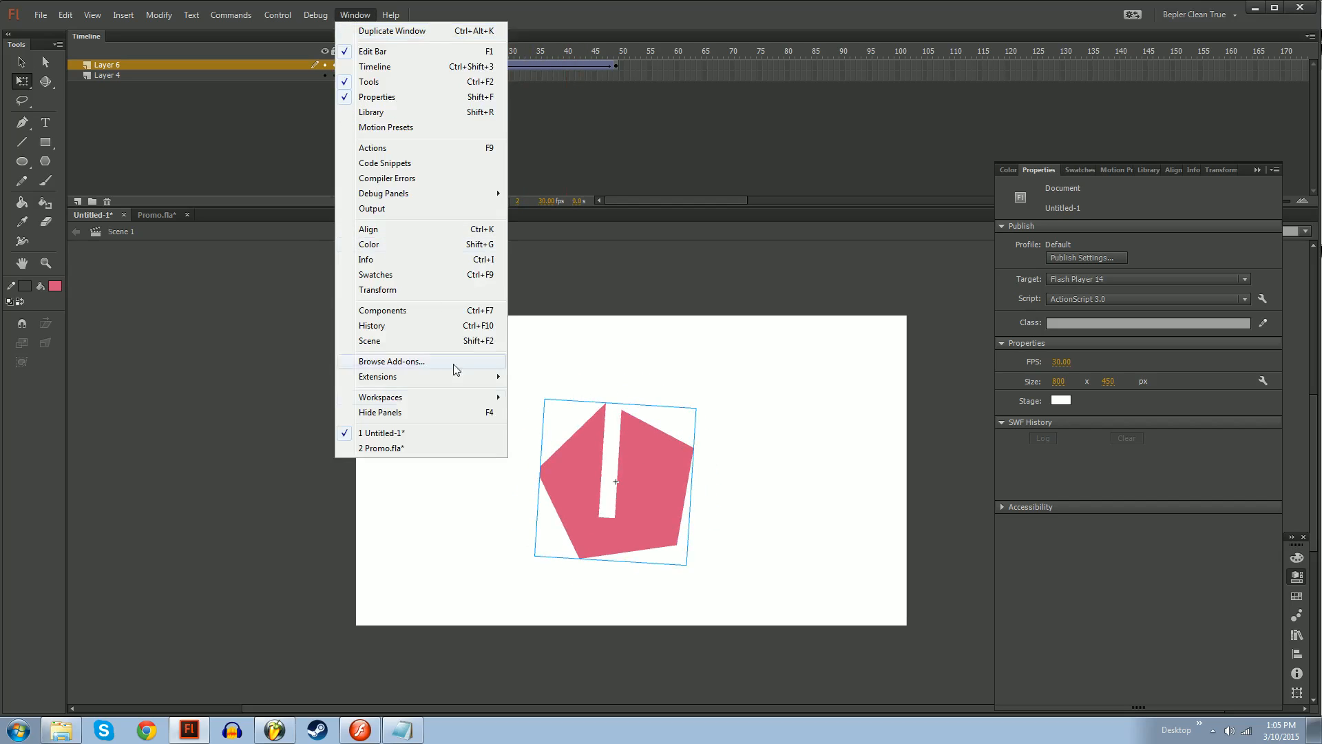
click(383, 327)
drag(197, 50, 197, 241)
Delete the pentagon at frame 49 on Layer 6 and move that keyframe to frame 51
click(616, 66)
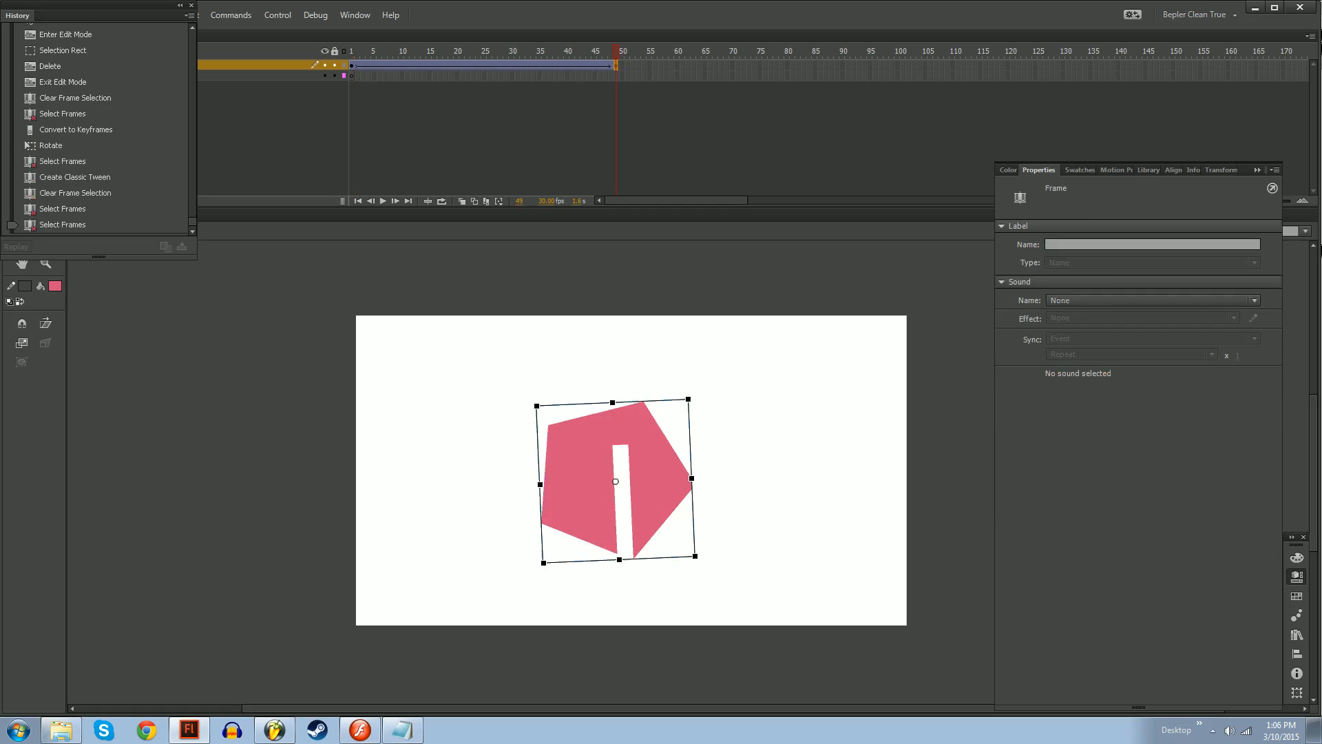
key(Delete)
click(616, 66)
drag(616, 65, 627, 65)
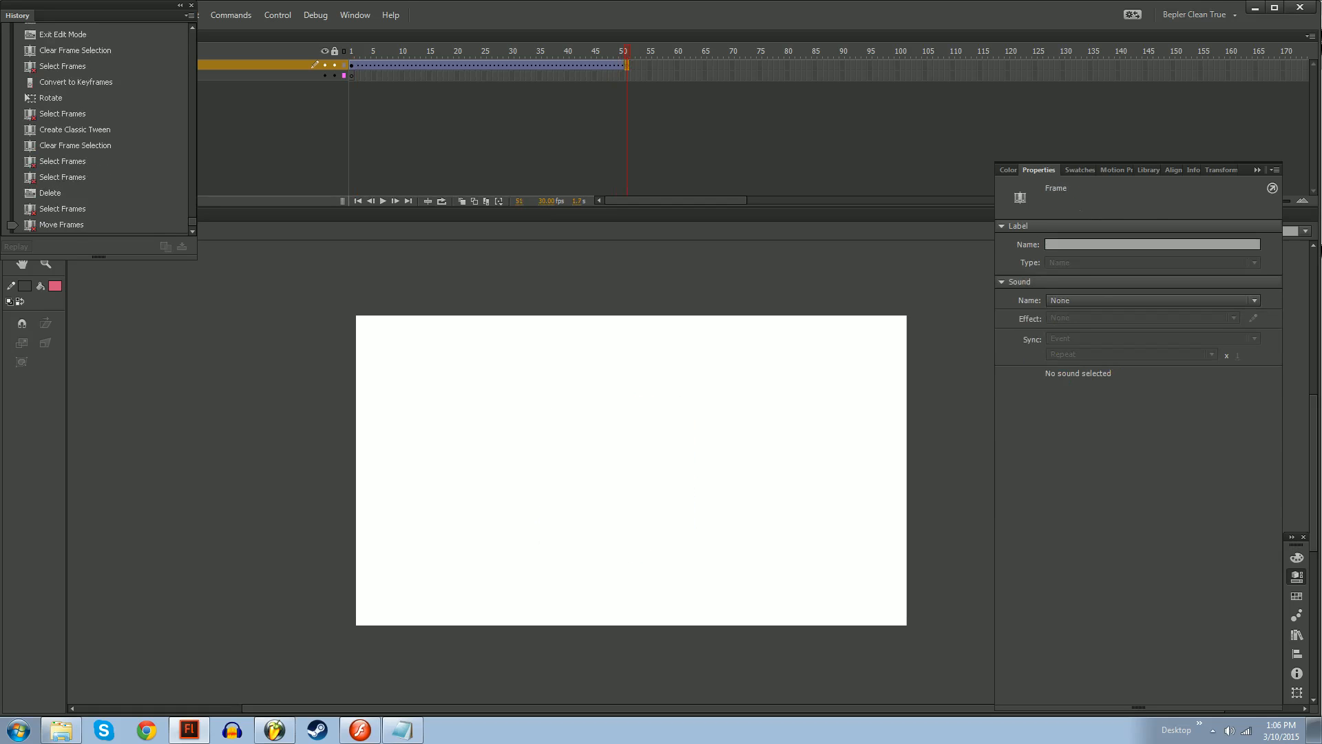
Remove the extra frame on Layer 6, add a keyframe at frame 50, and rotate its pentagon clockwise by about 185 degrees
key(shift+F5)
click(621, 66)
key(F6)
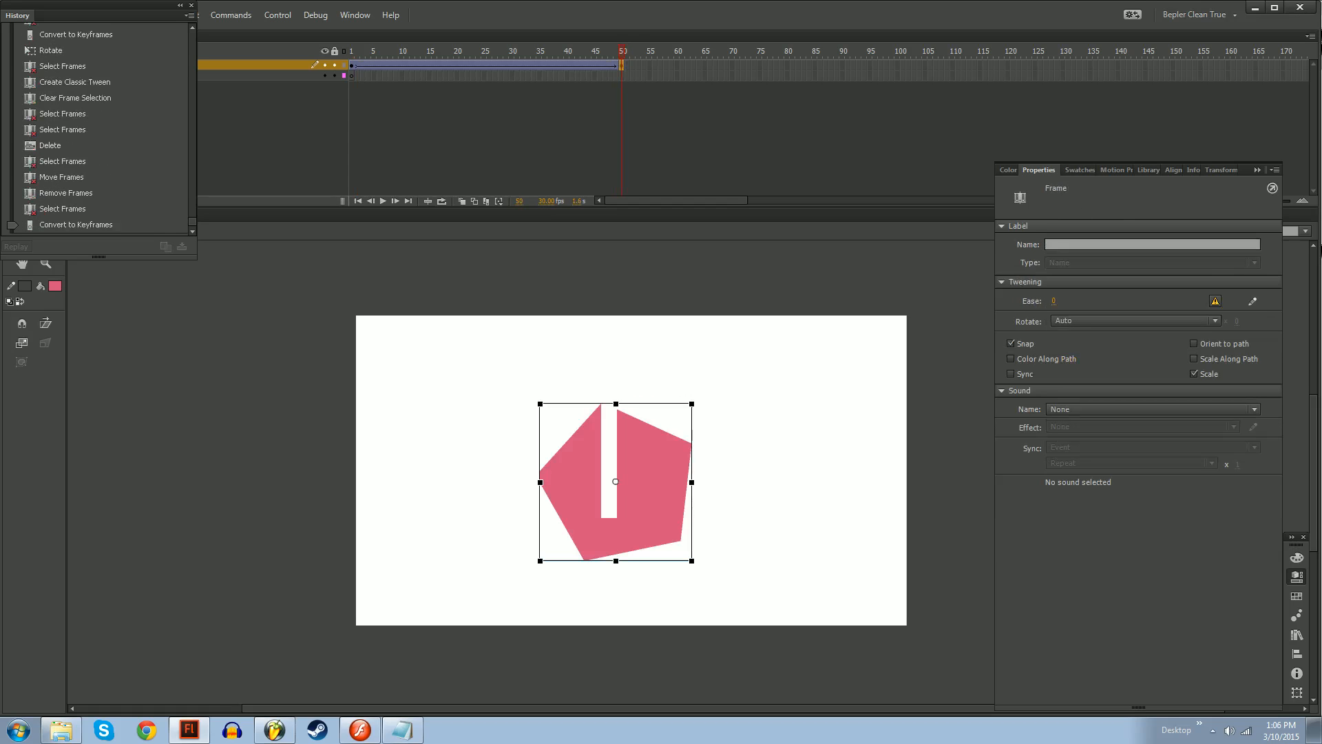
drag(696, 400, 529, 557)
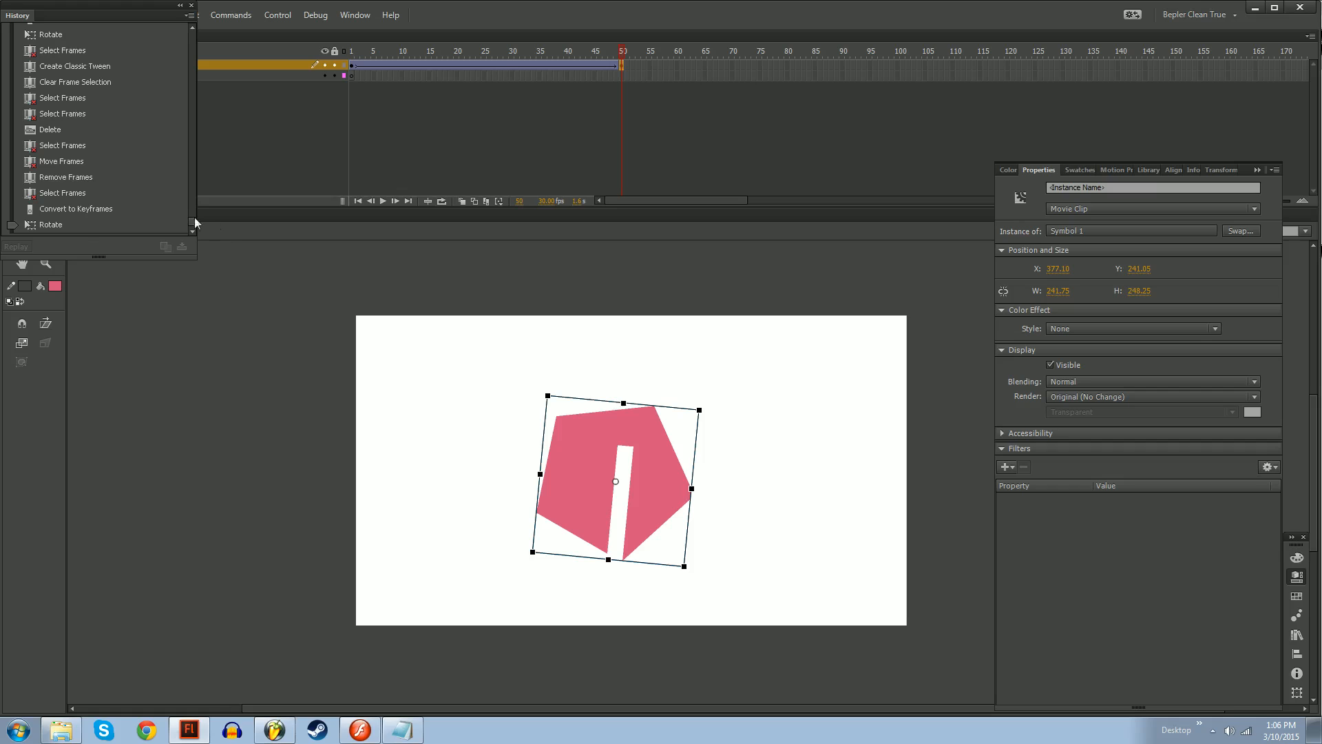
Enlarge the edit history and display its entries as JavaScript
click(90, 225)
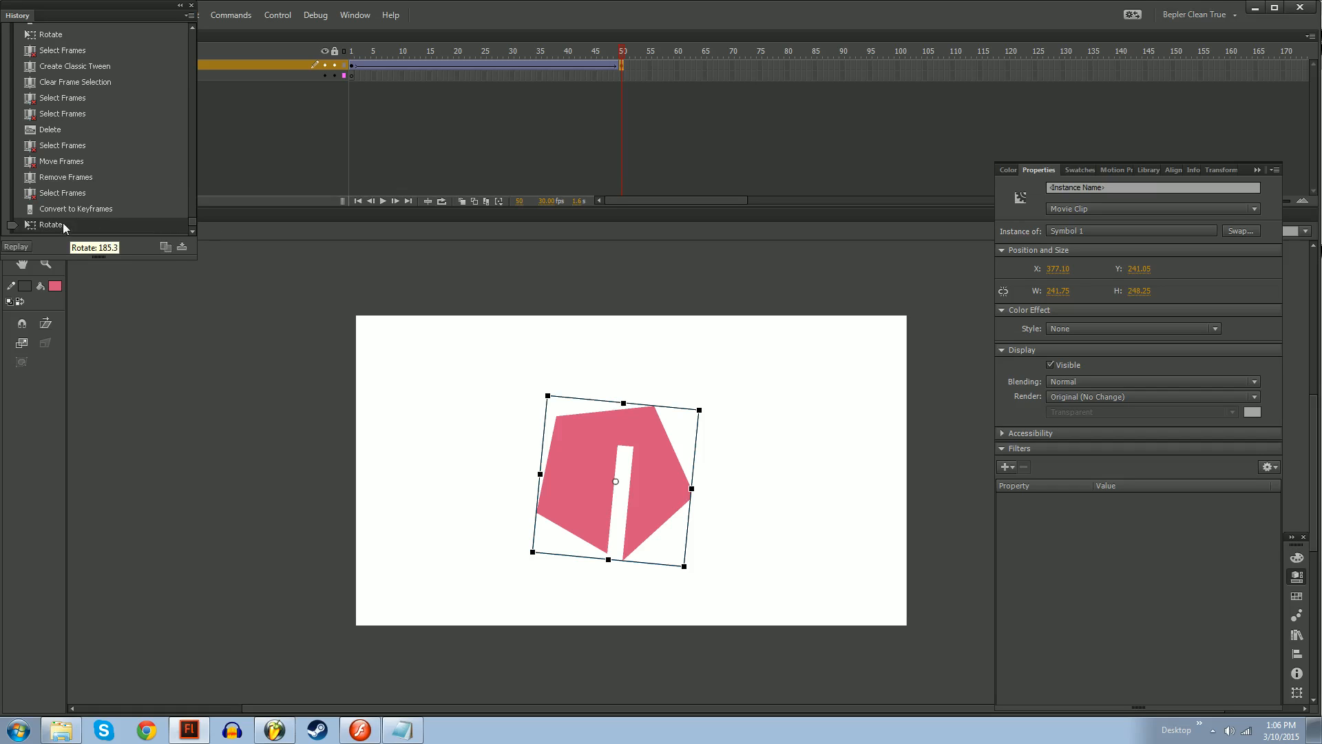
drag(196, 257, 311, 357)
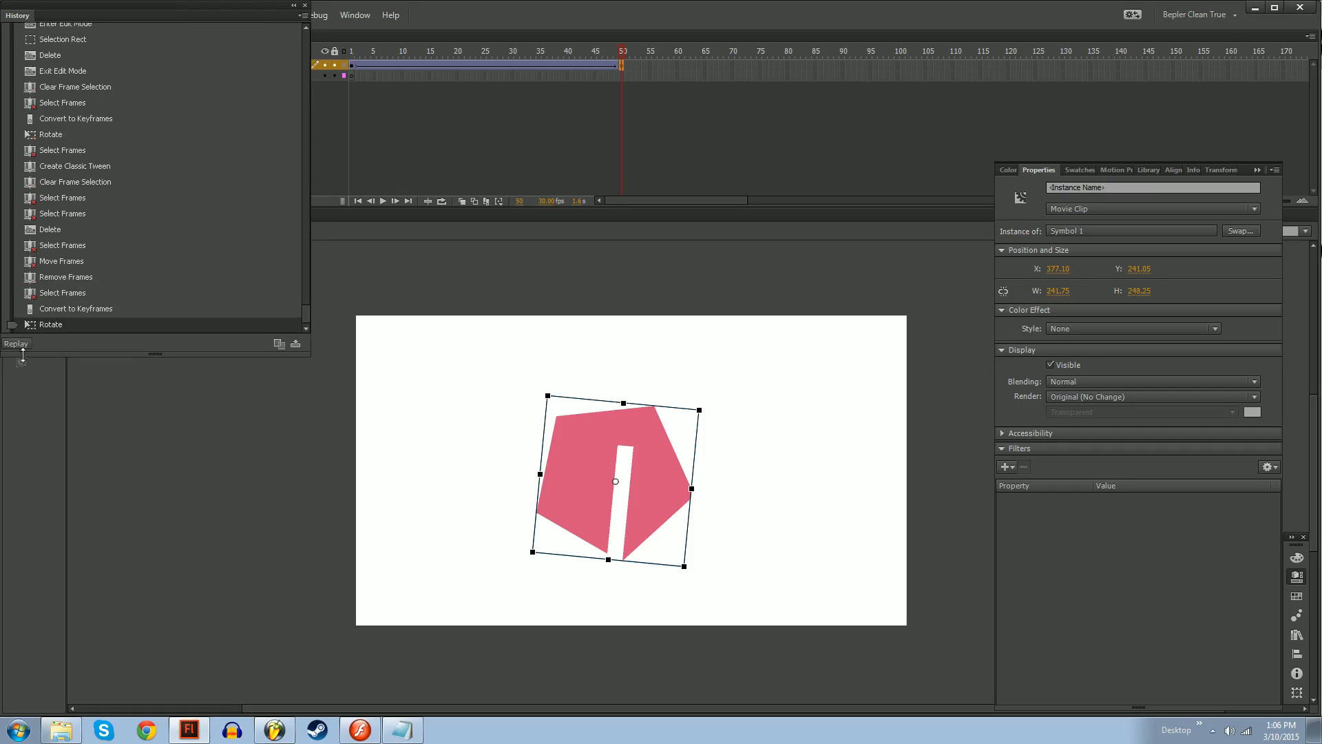
right_click(104, 324)
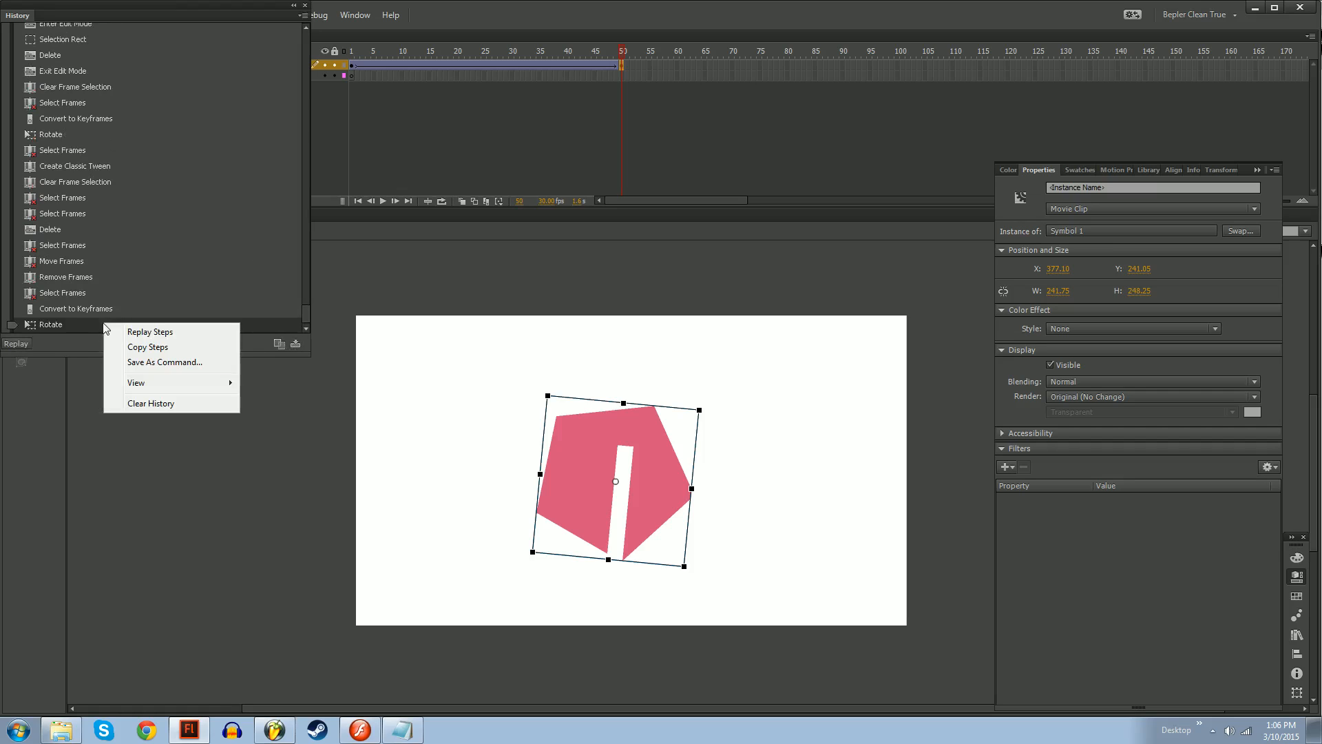
mouse_move(138, 384)
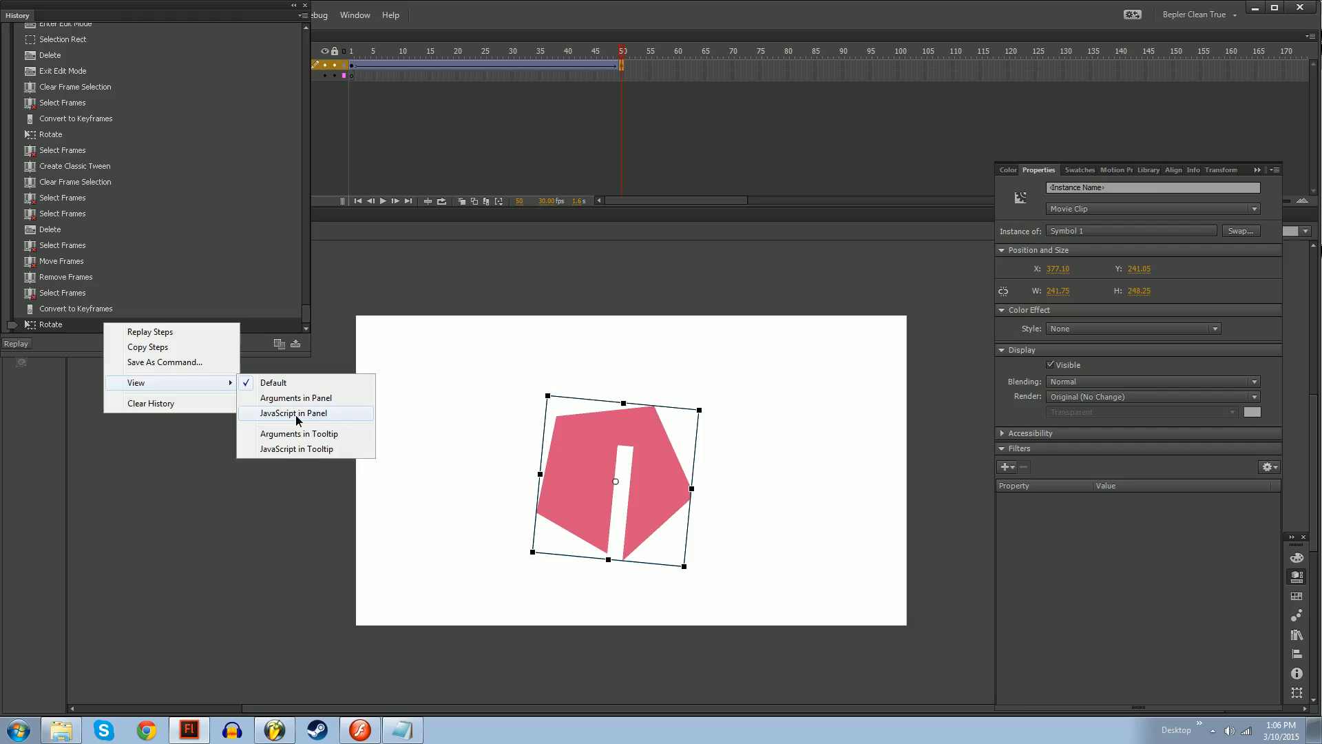
click(297, 415)
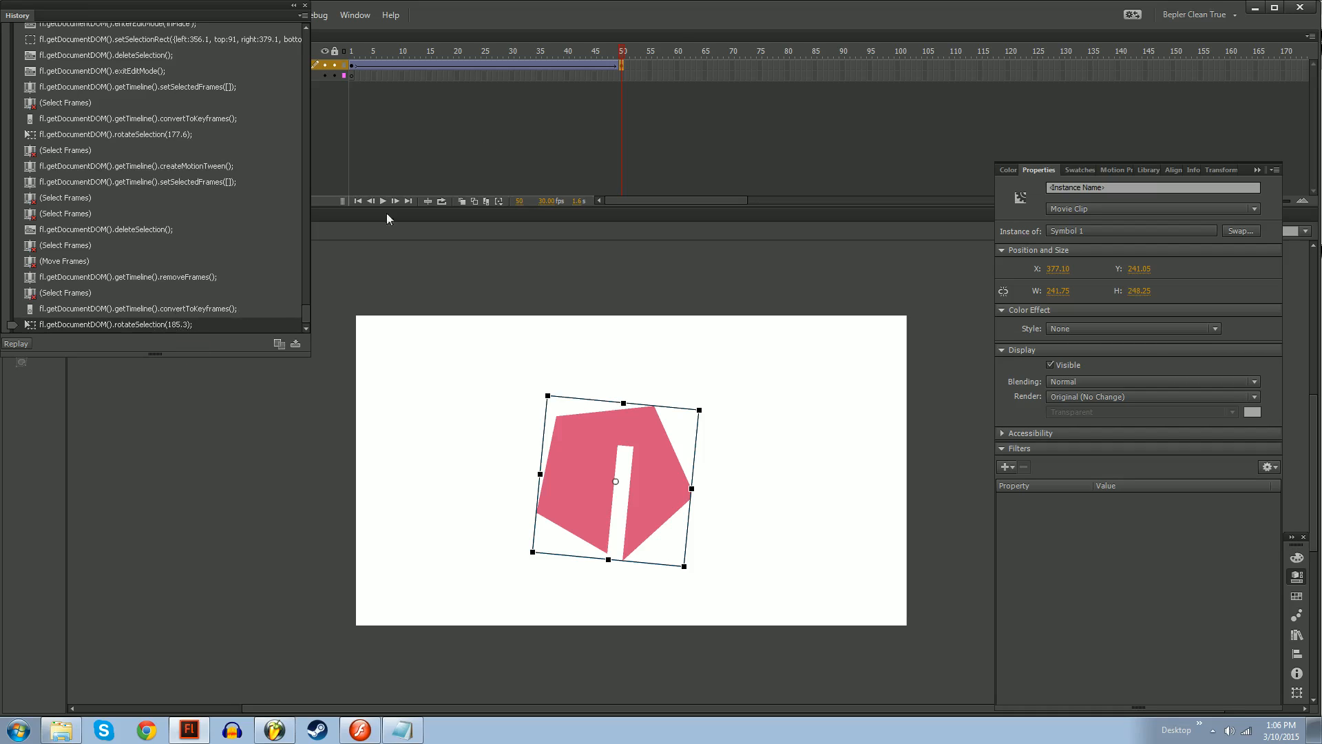
Preview the pentagon's rotation from frame 1 and remove the classic tween from Layer 6
drag(622, 47, 344, 77)
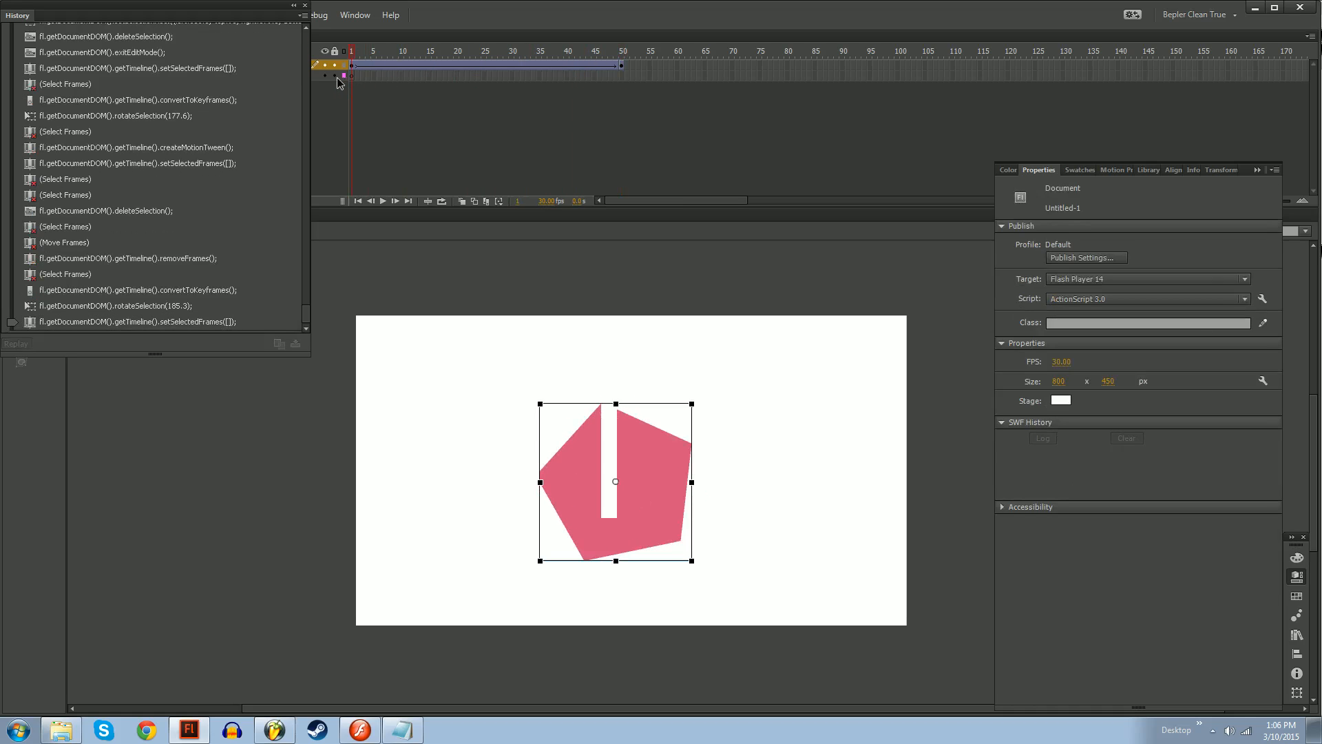
key(ctrl+Return)
right_click(443, 63)
click(484, 71)
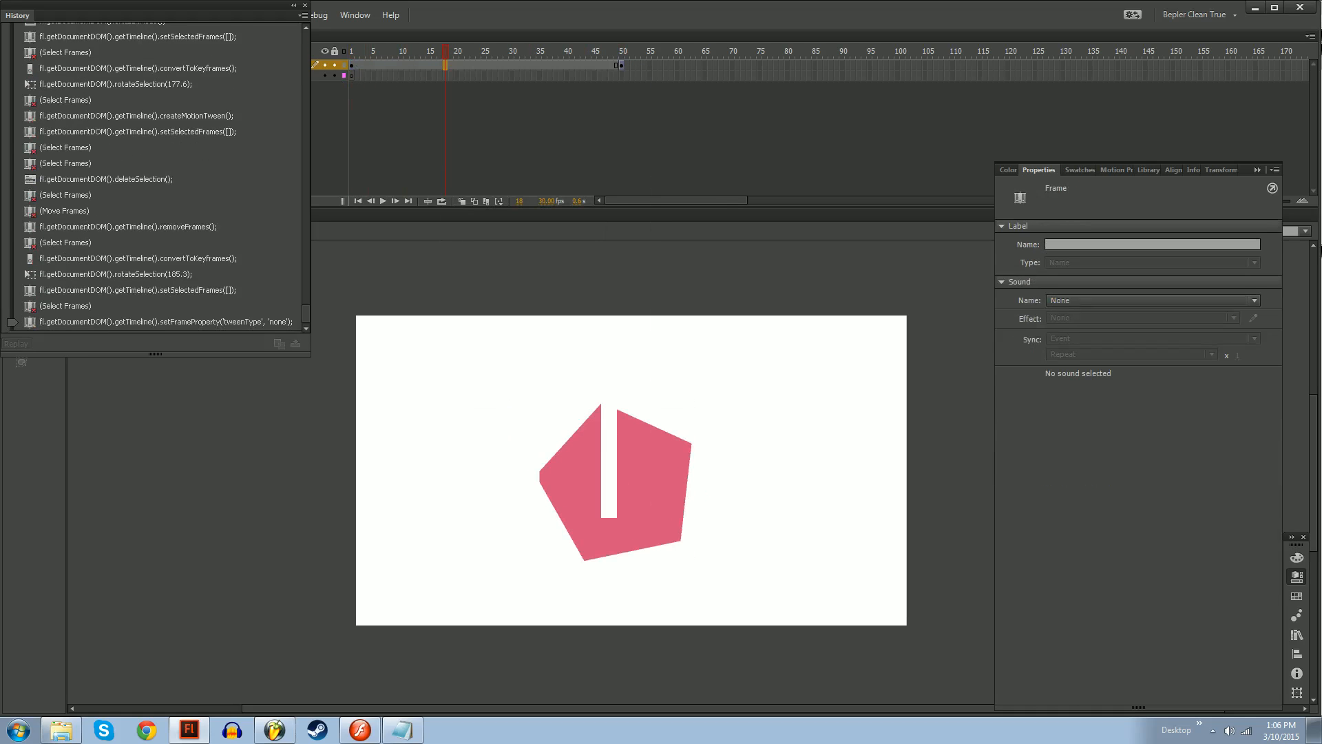
Clear the keyframes around frame 50 on Layer 6 and insert a fresh keyframe there with the unrotated pentagon
click(622, 65)
key(F6)
right_click(621, 66)
key(Escape)
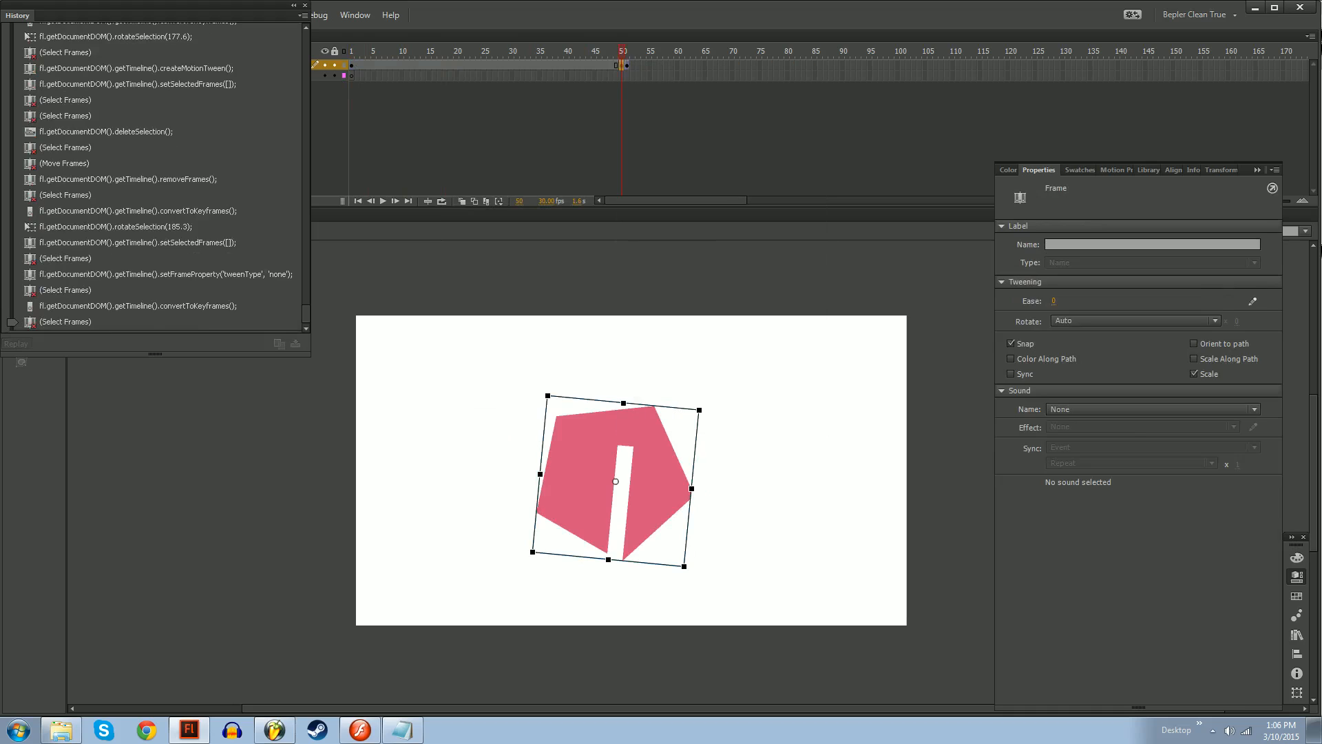
key(shift+F5)
key(shift+F5)
click(627, 65)
click(622, 66)
key(F6)
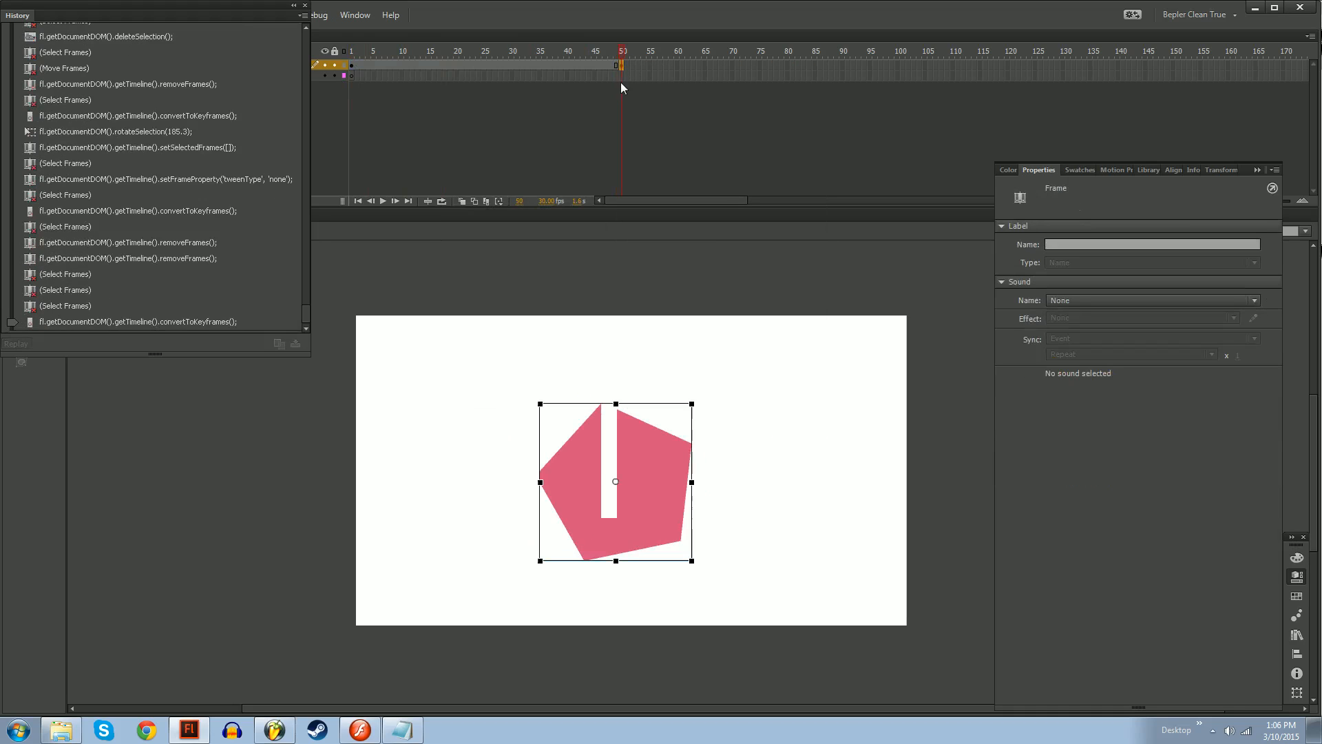
Rotate the pentagon at frame 50 clockwise by about 182.5 degrees and create a classic tween between the keyframes
drag(696, 399, 537, 556)
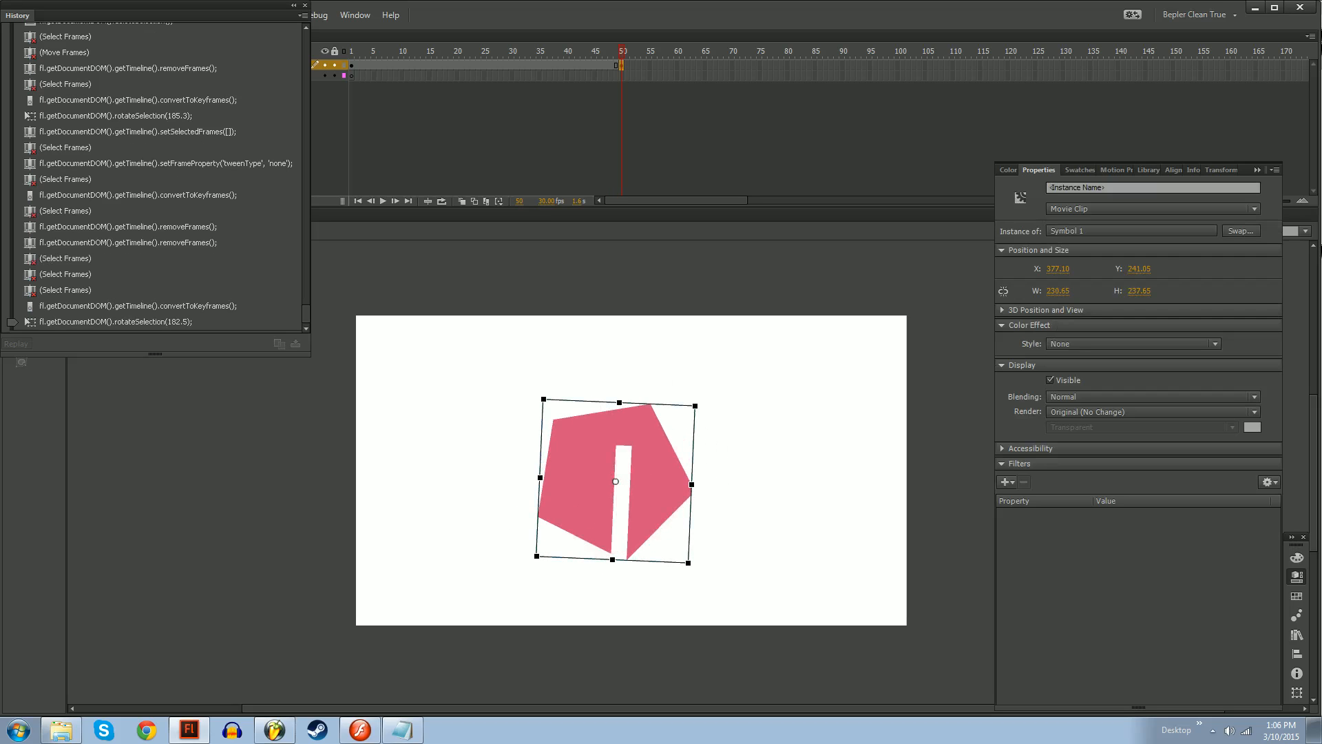
right_click(556, 64)
click(592, 67)
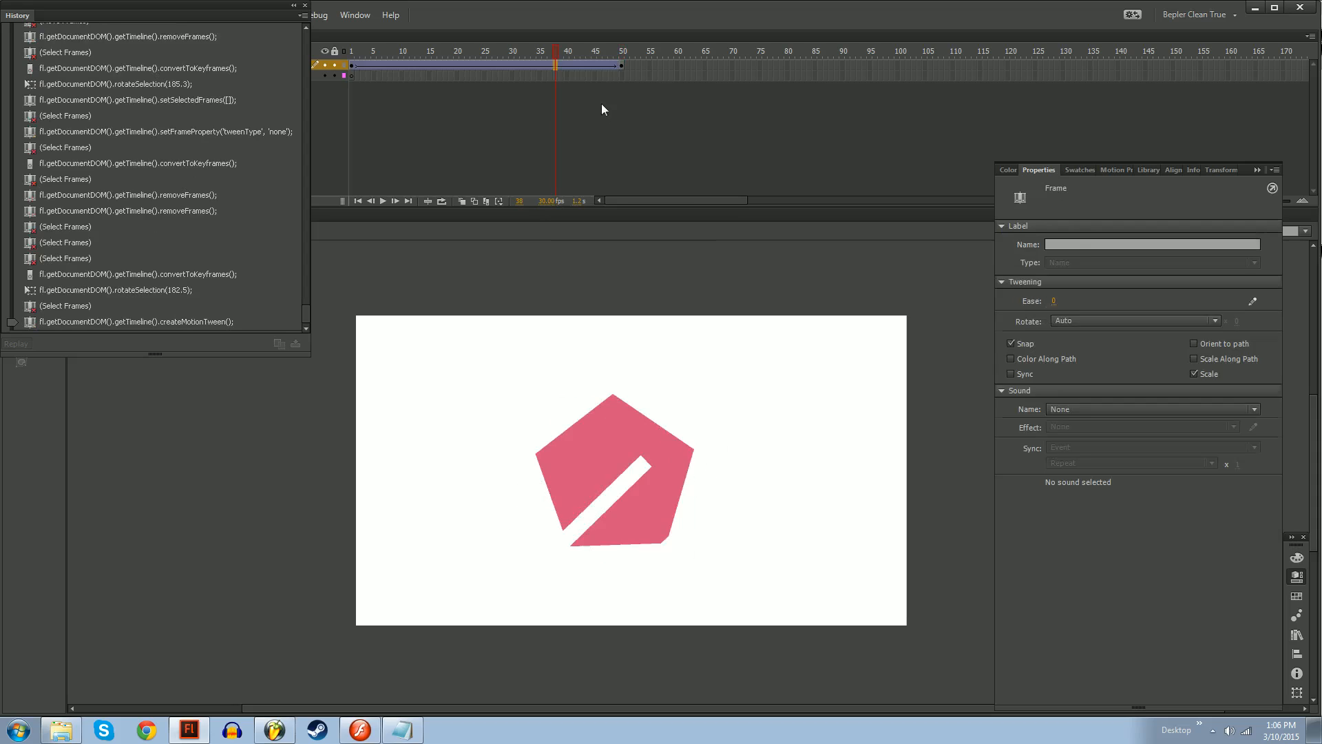
drag(348, 56, 394, 75)
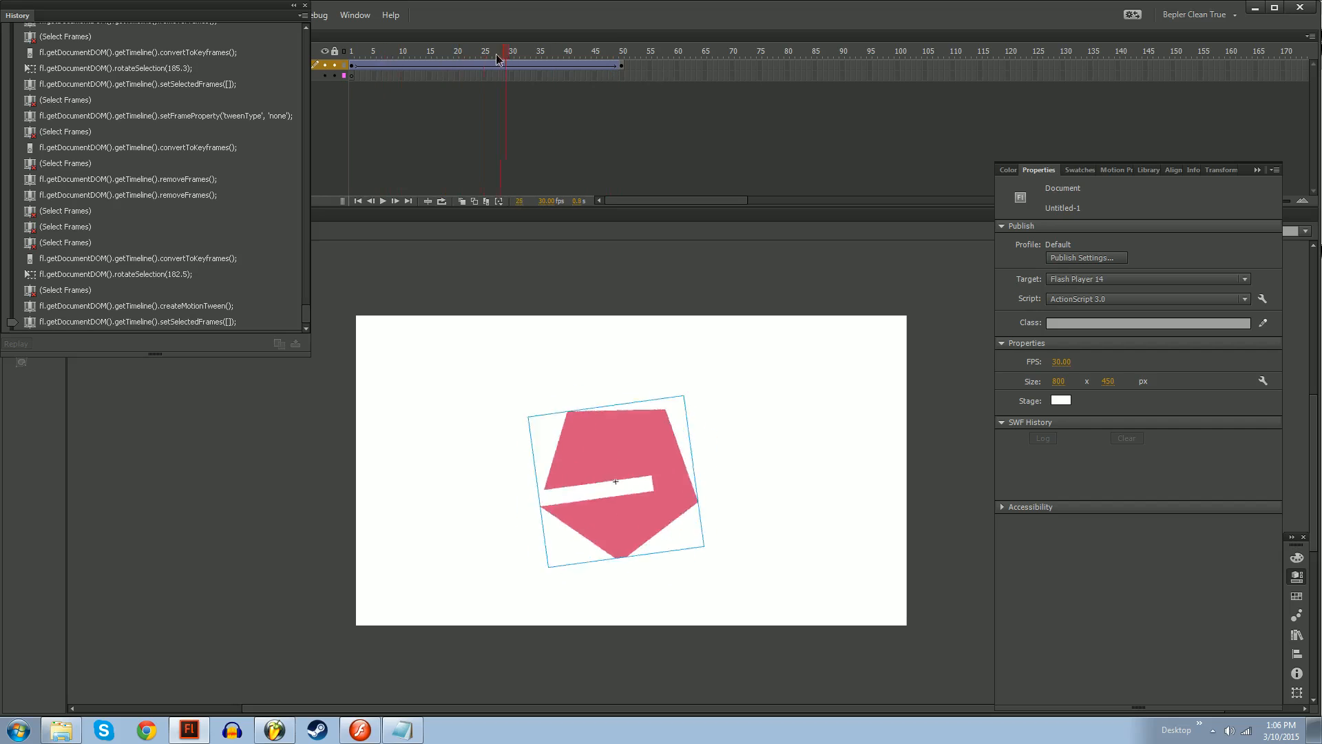
Remove the classic tween and rotate the pentagon at frame 50 counterclockwise by about 9 degrees
right_click(451, 57)
click(482, 64)
click(475, 55)
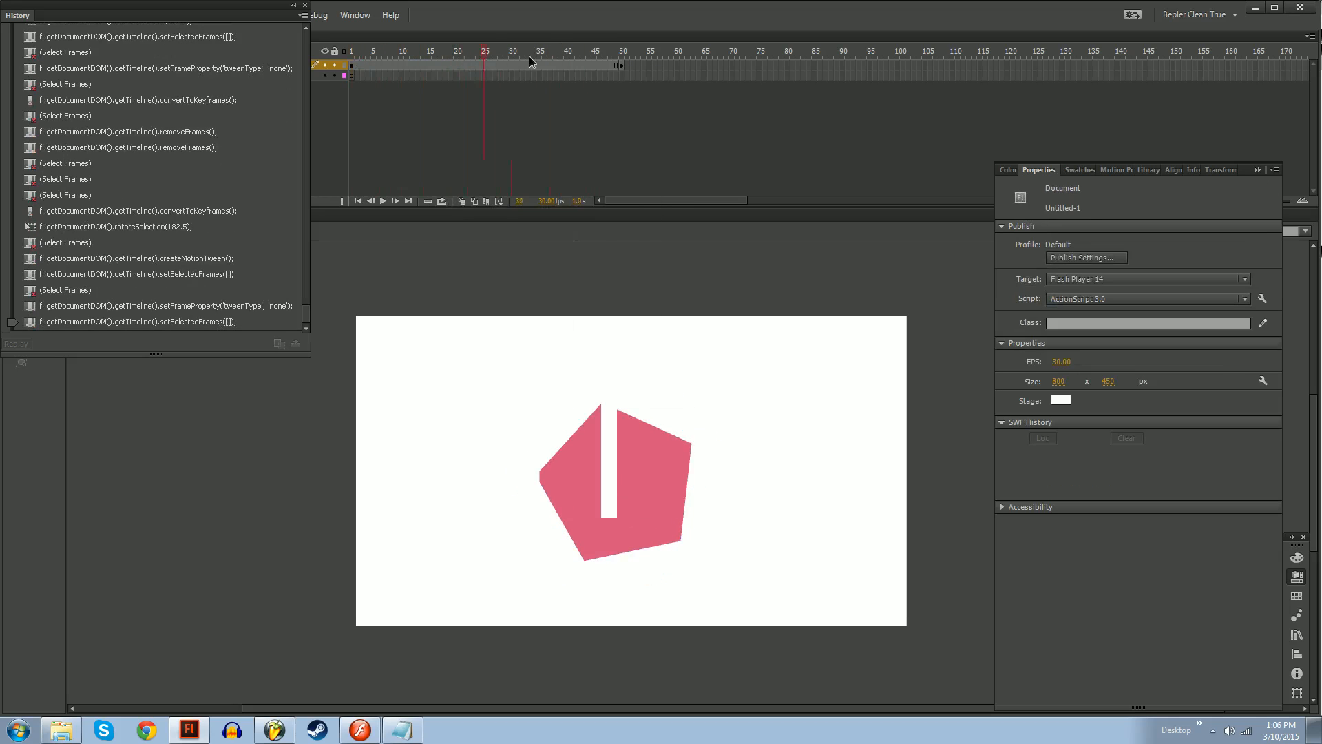
drag(529, 58, 622, 58)
click(624, 64)
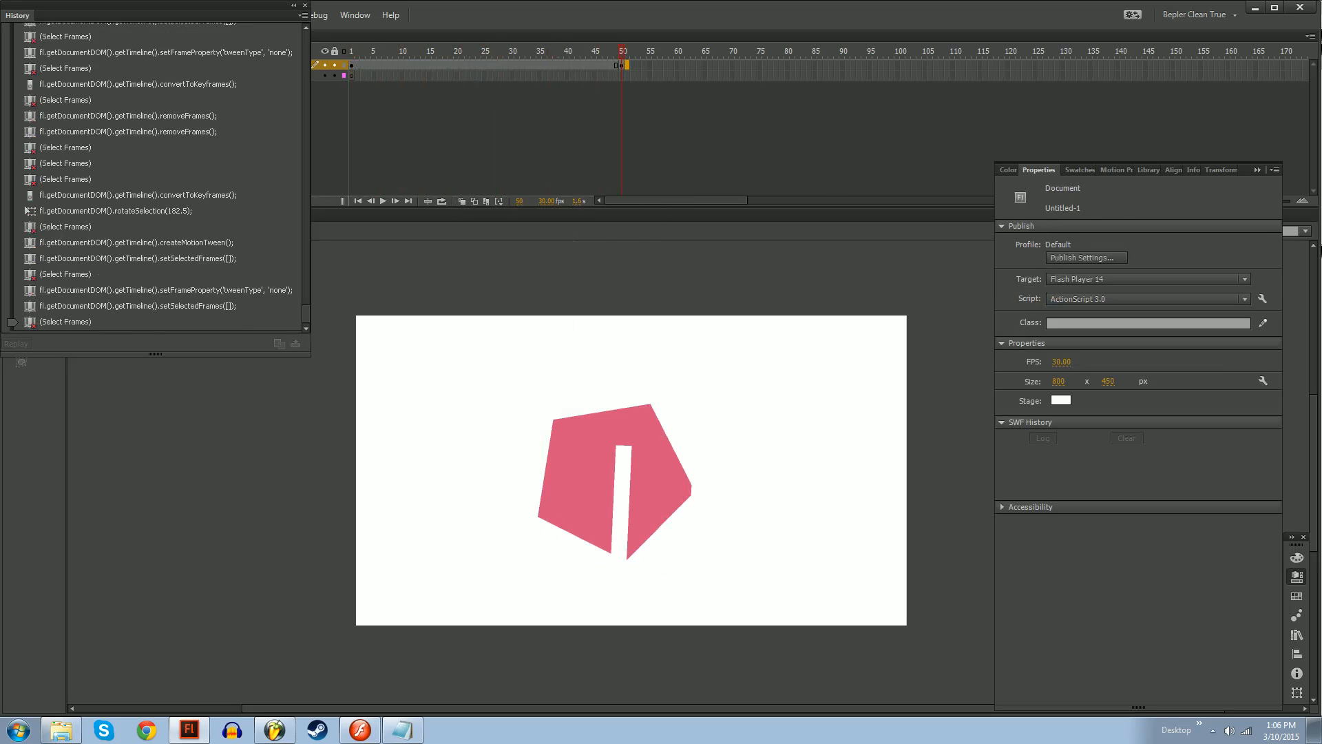
click(622, 65)
drag(690, 397, 684, 392)
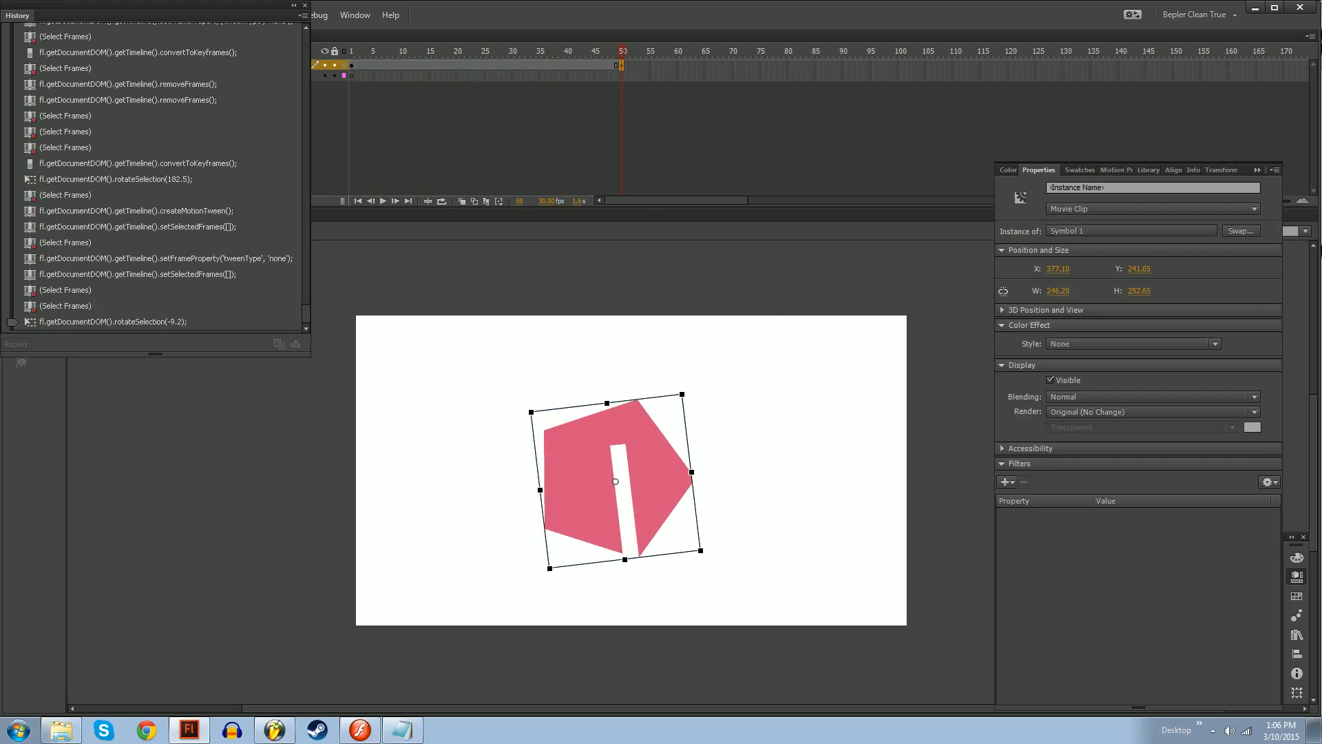
Create a classic tween on Layer 6 again, then play and scrub the pentagon's rotation
right_click(566, 62)
click(589, 101)
click(533, 54)
drag(534, 55, 420, 71)
key(Return)
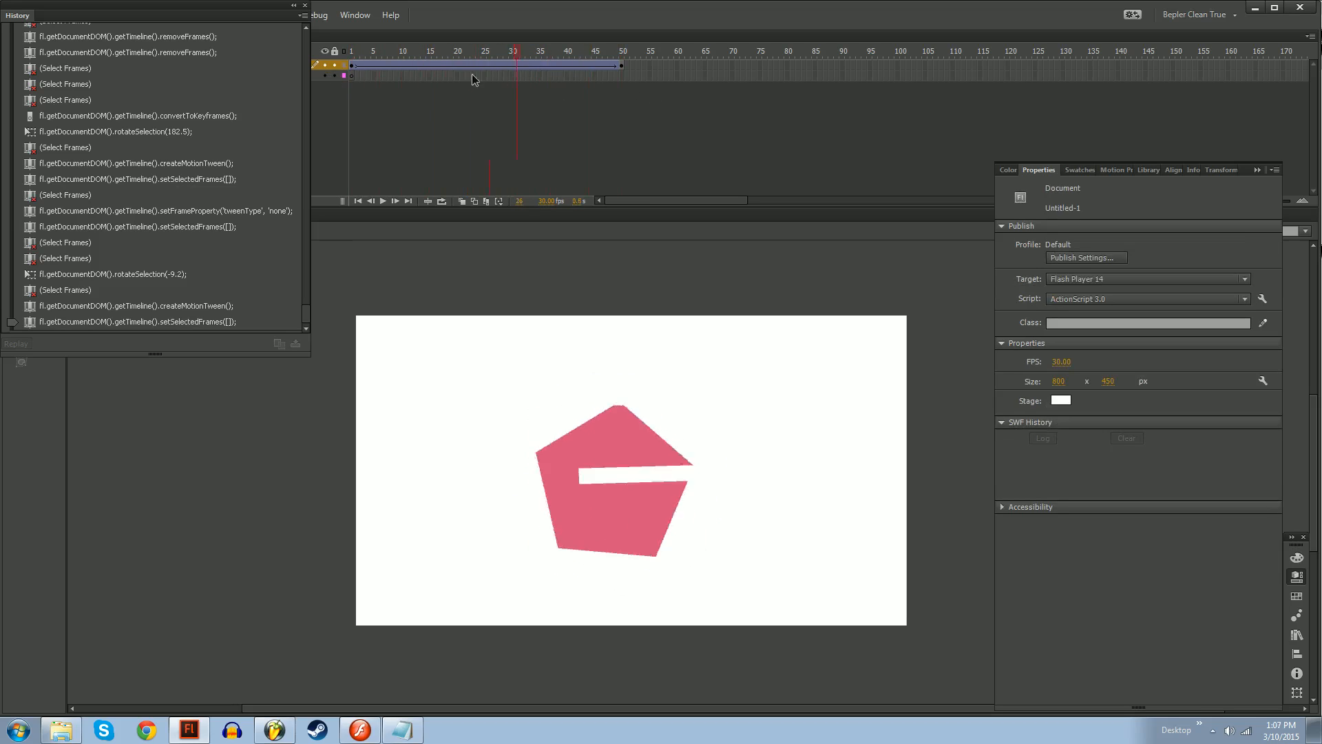
drag(551, 54, 393, 54)
drag(590, 64, 622, 80)
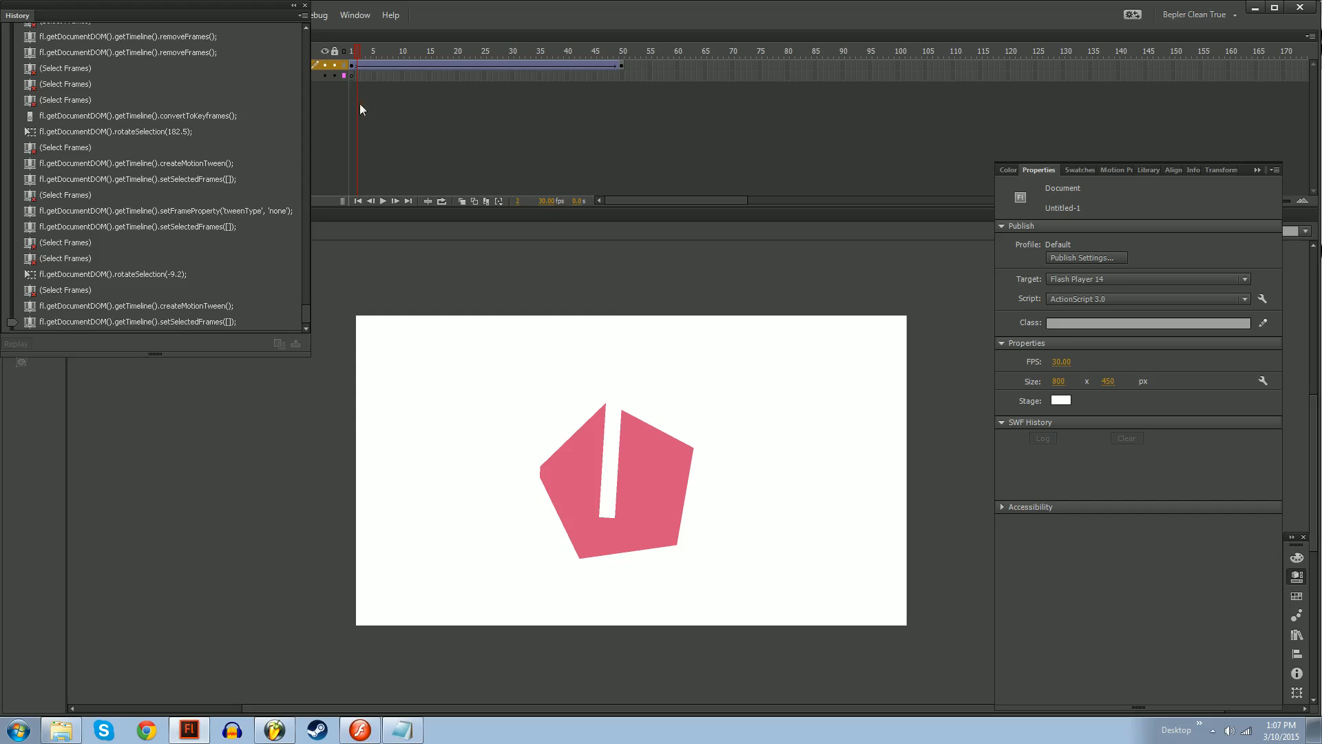
Remove the classic tween from Layer 6 and replace frame 50's keyframe with one holding the unrotated pentagon
click(416, 66)
right_click(416, 66)
click(473, 78)
click(429, 55)
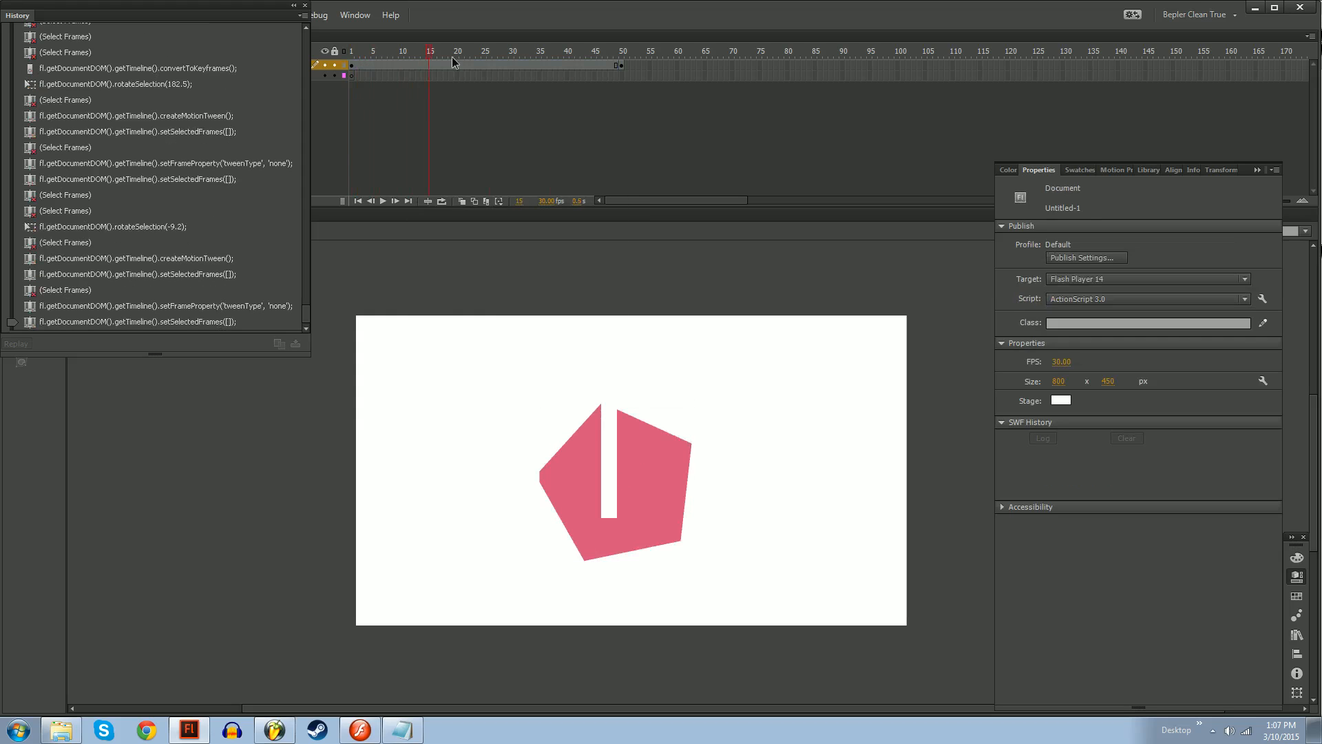
drag(452, 62, 597, 63)
click(617, 66)
click(622, 65)
key(shift+F5)
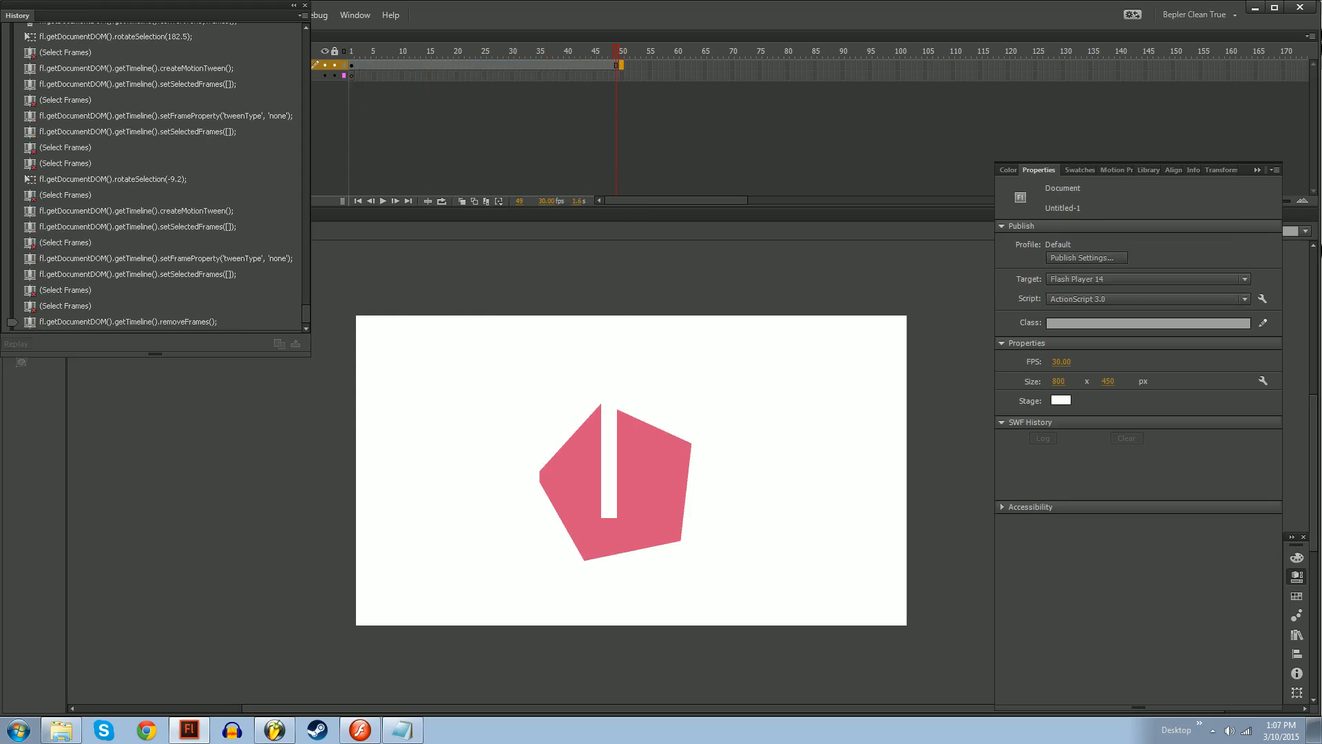
key(F6)
drag(621, 54, 644, 72)
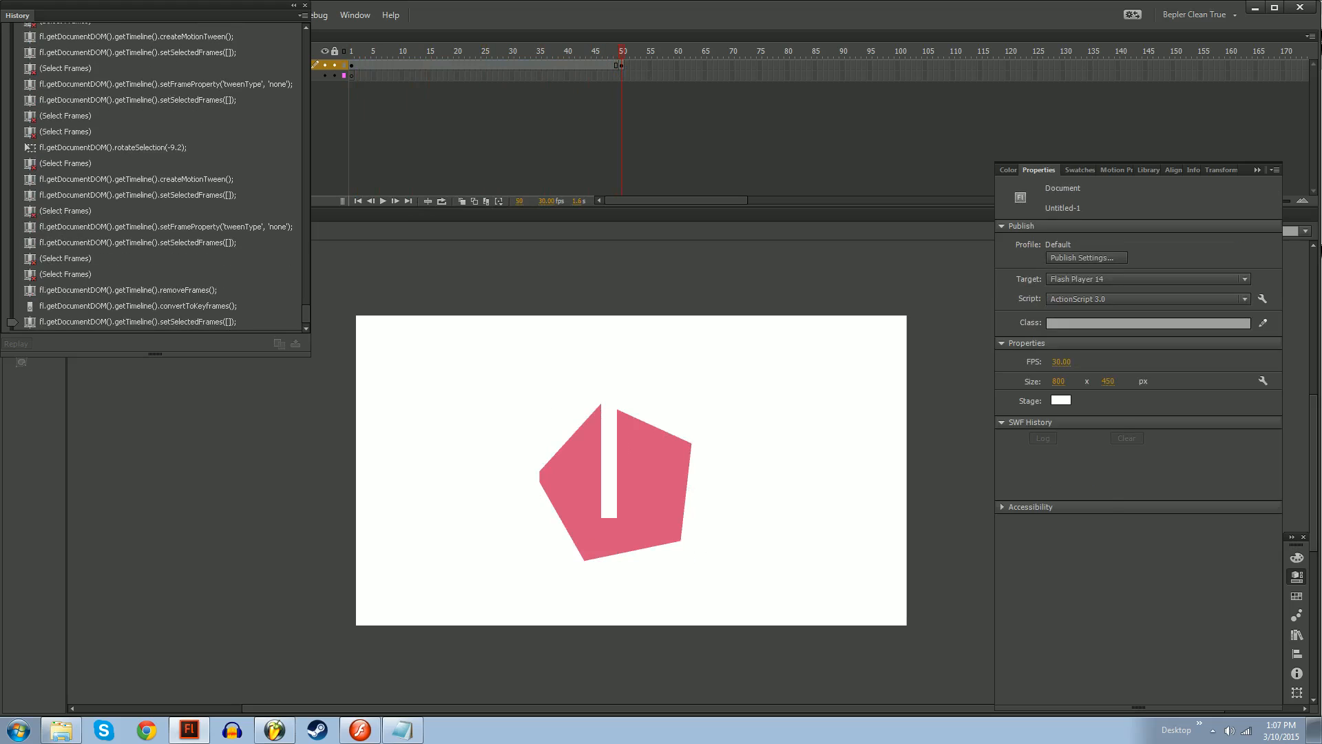
Rotate the pentagon at frame 50 clockwise by about 88 degrees, then create and preview a classic tween
click(648, 442)
drag(695, 399, 702, 559)
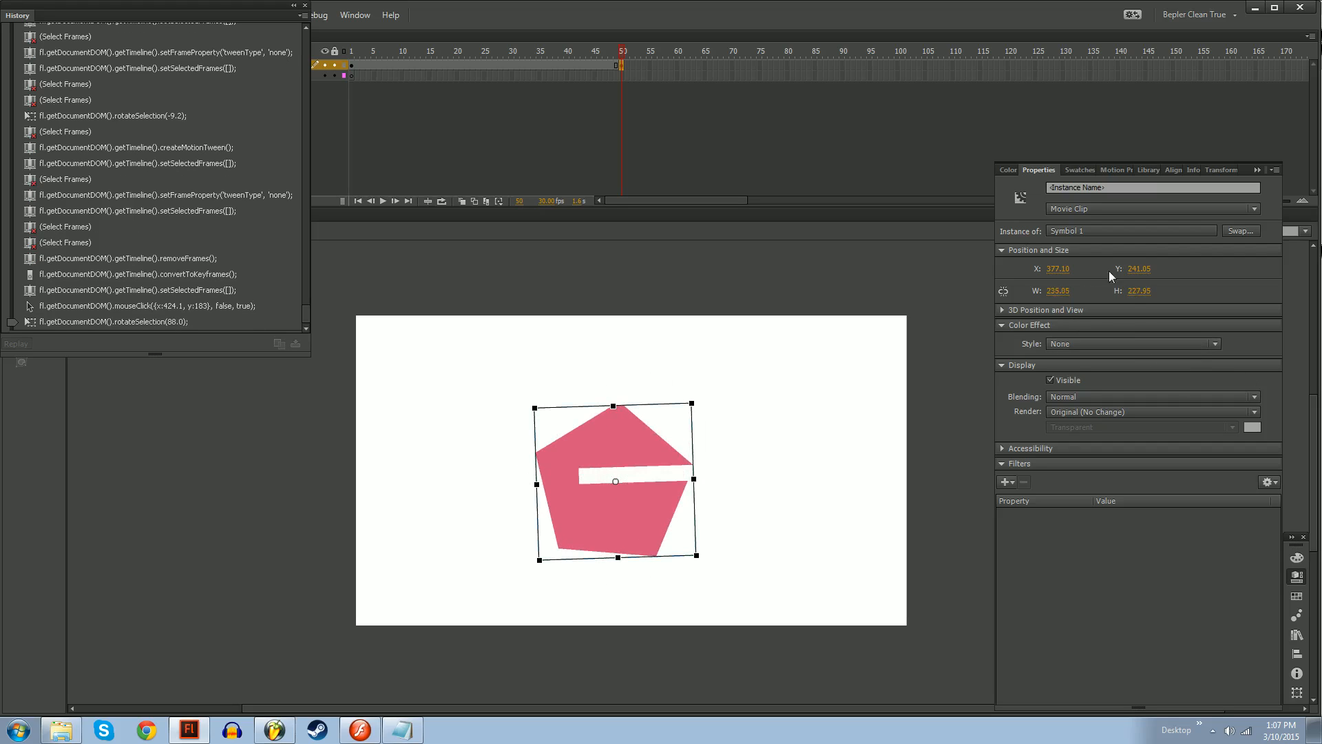
right_click(516, 64)
click(544, 71)
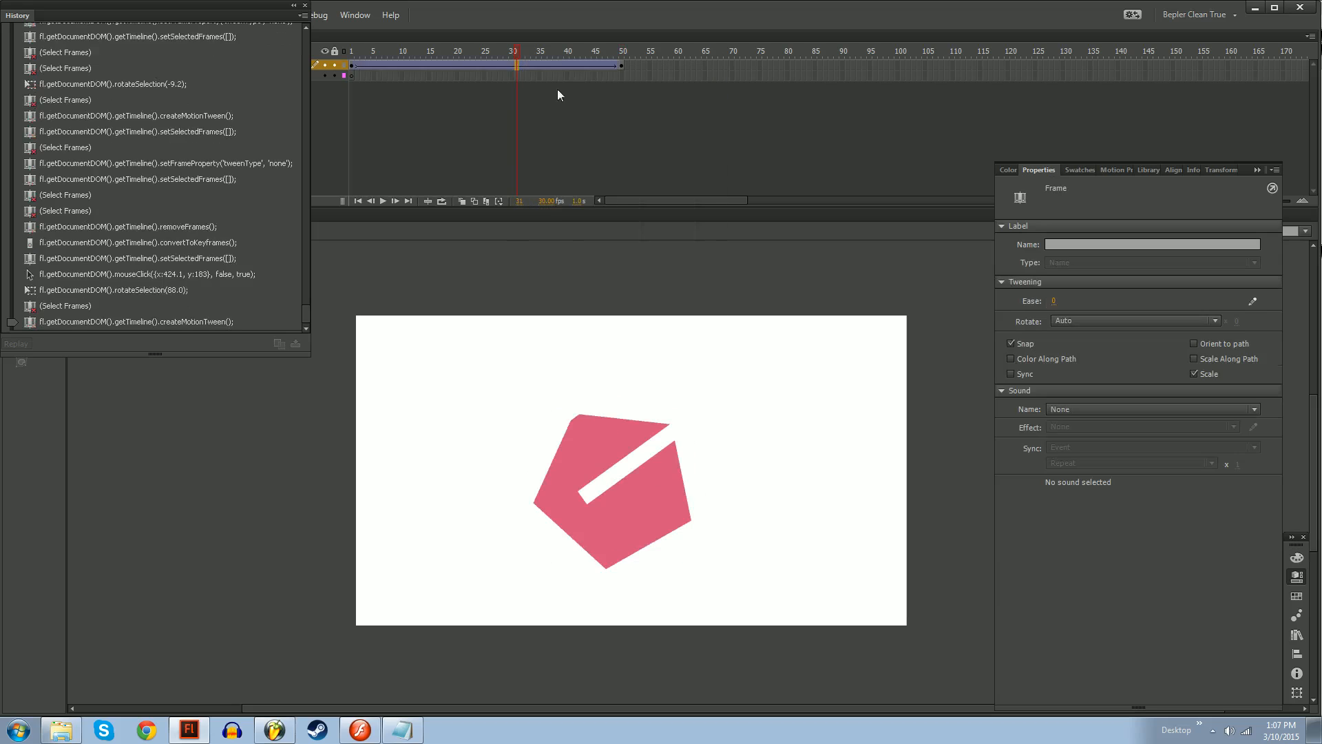
key(Return)
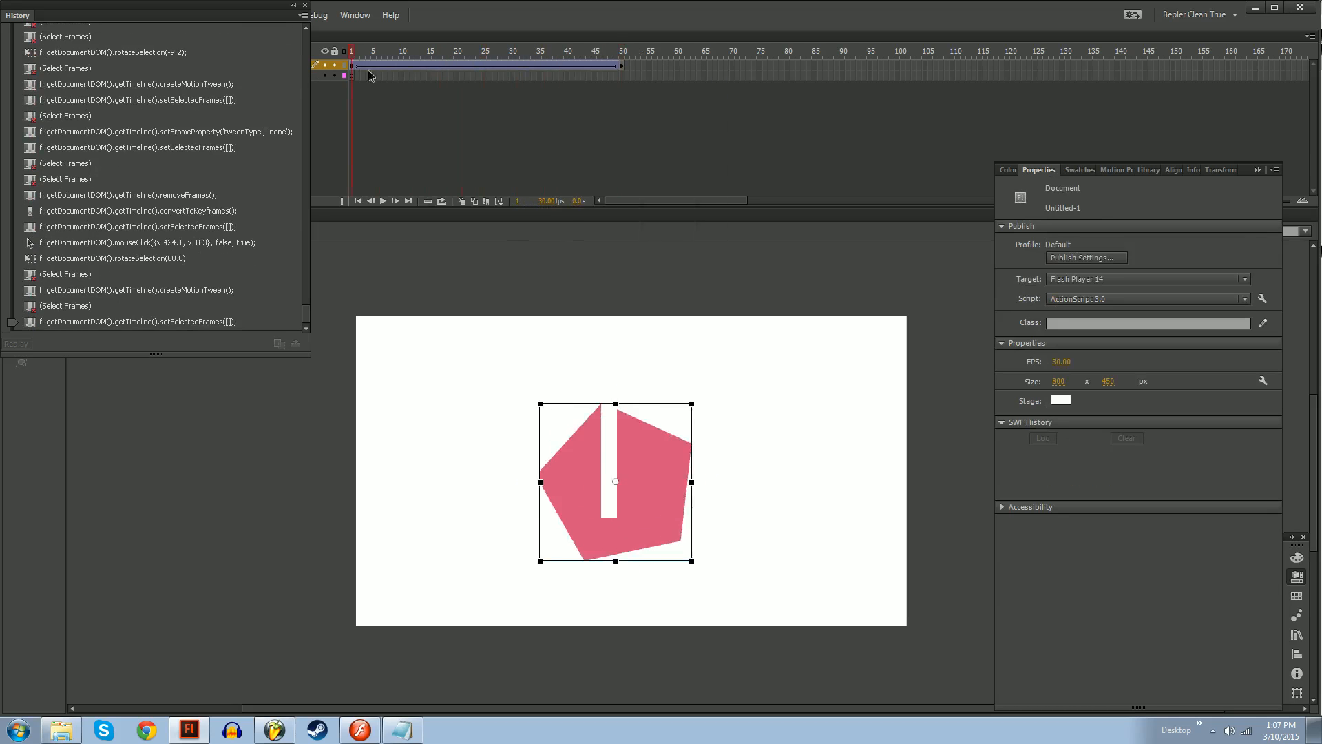
key(Return)
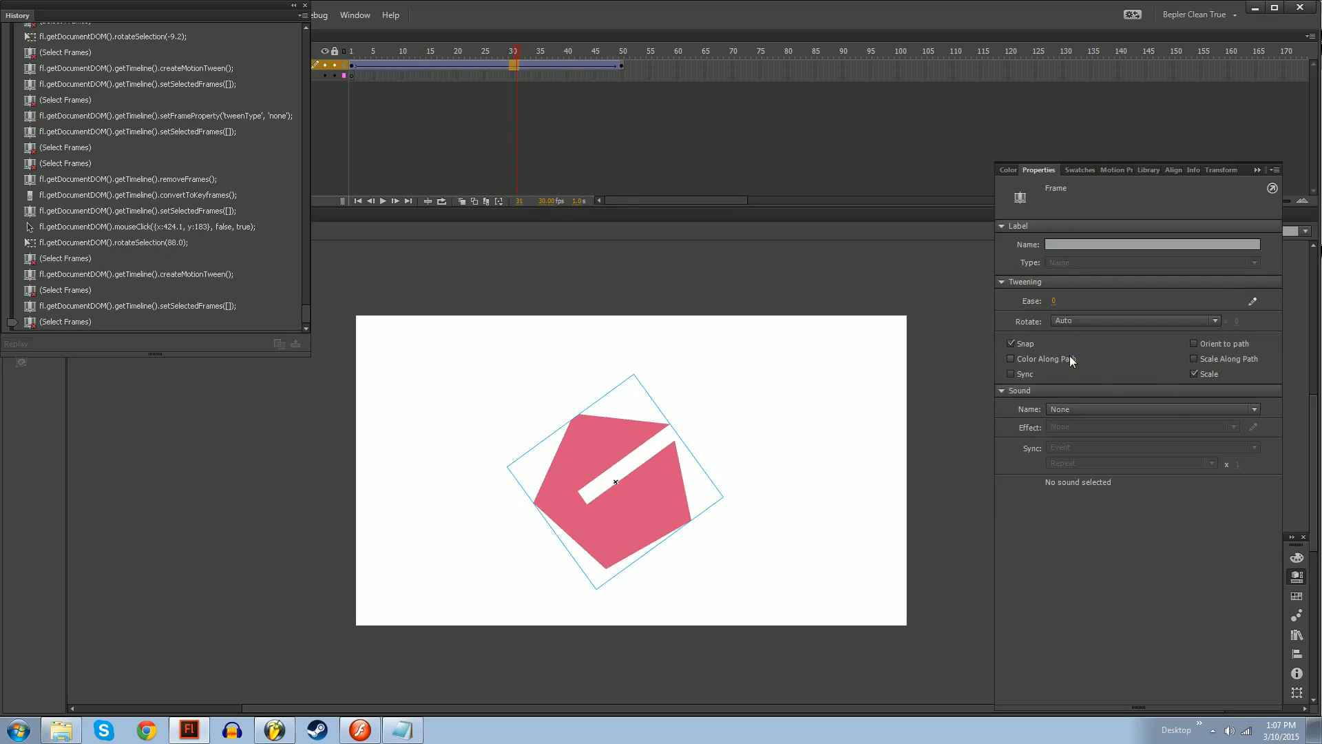
Set the classic tween's rotation direction to CCW and play the animation
click(1094, 321)
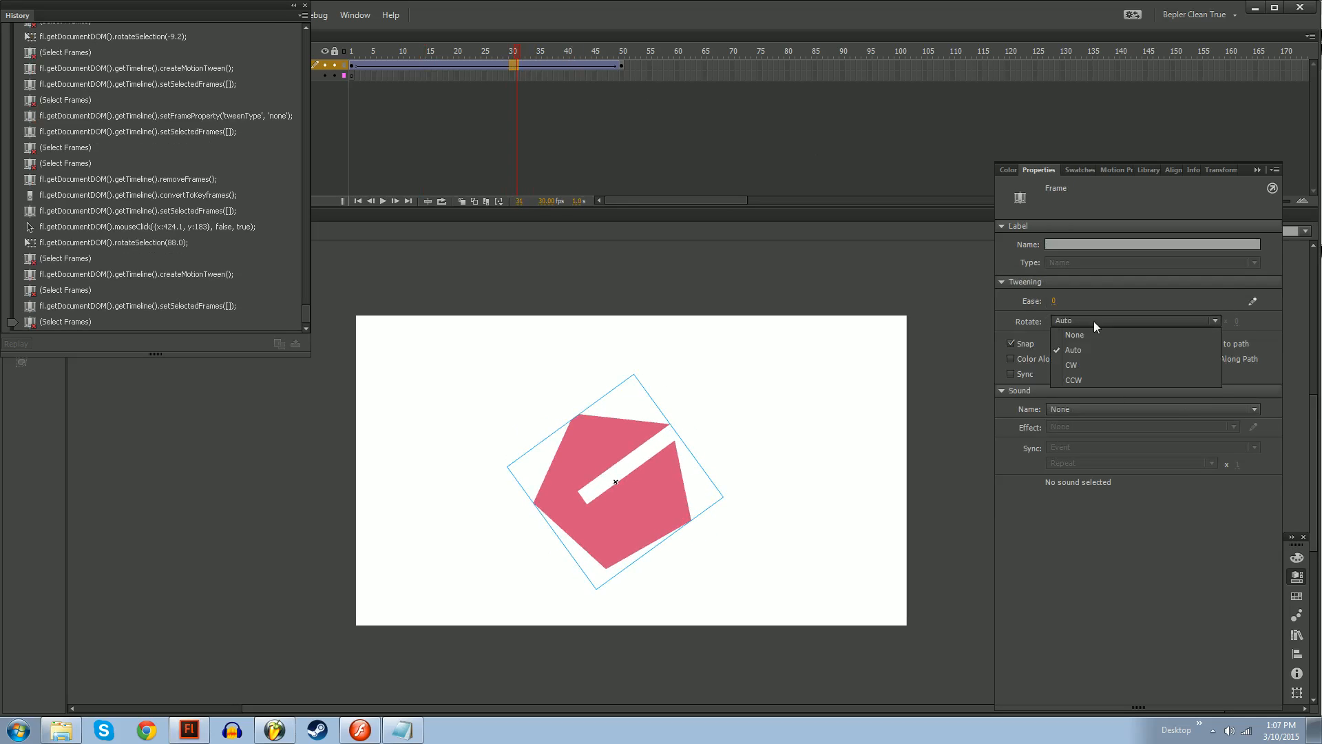
click(1077, 378)
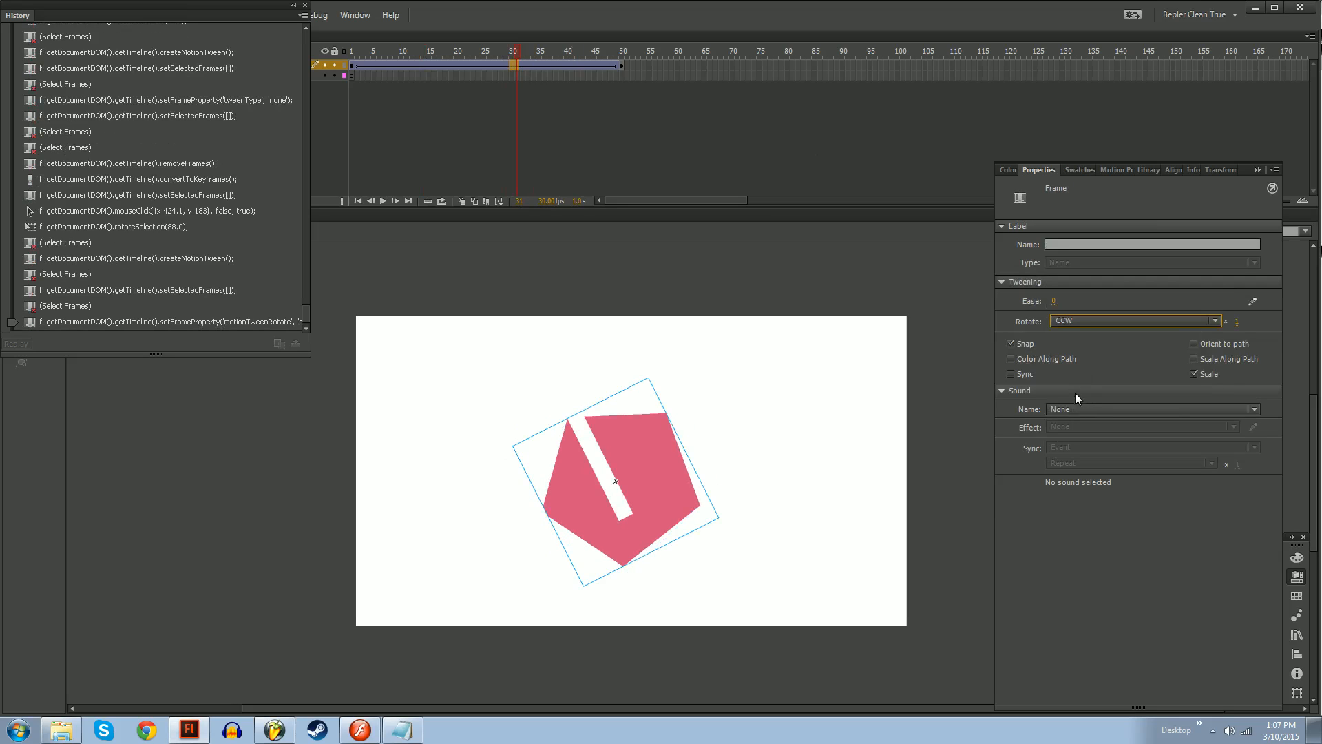
key(Return)
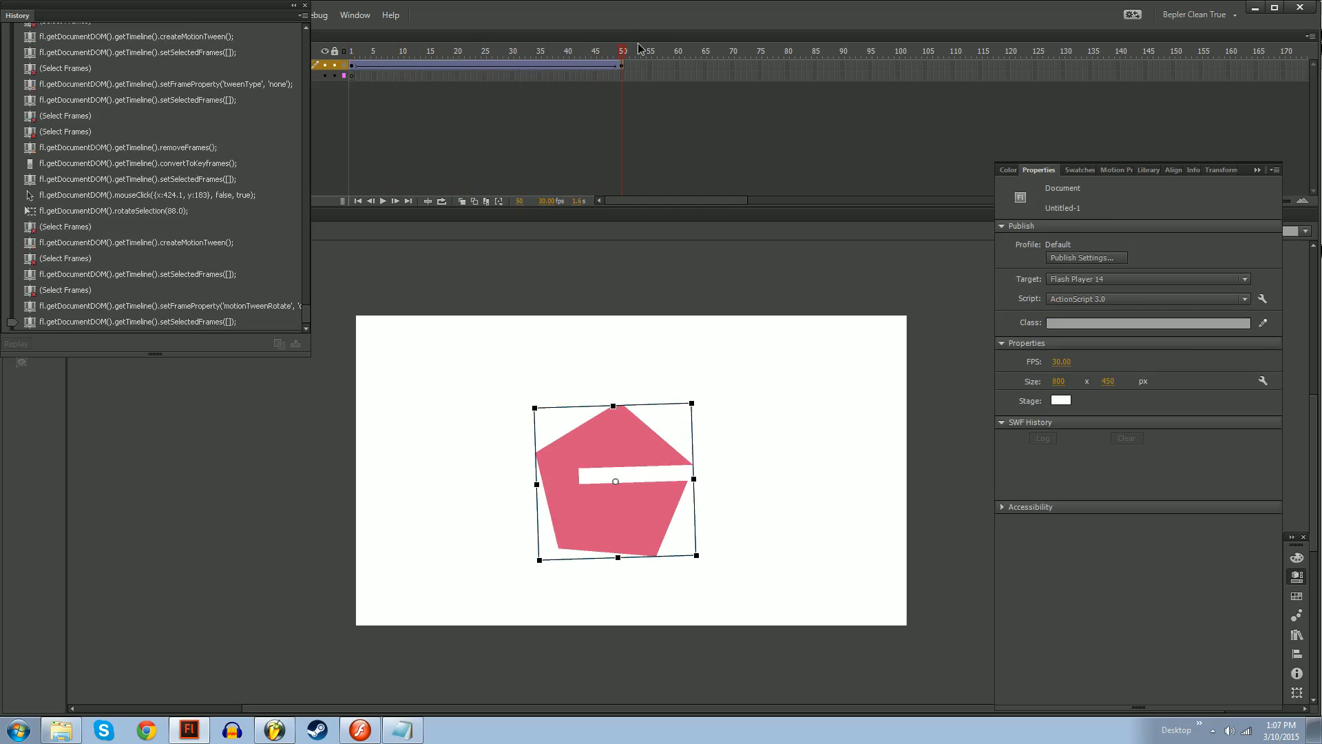
Set the tween's number of extra counterclockwise rotations to 0
click(511, 66)
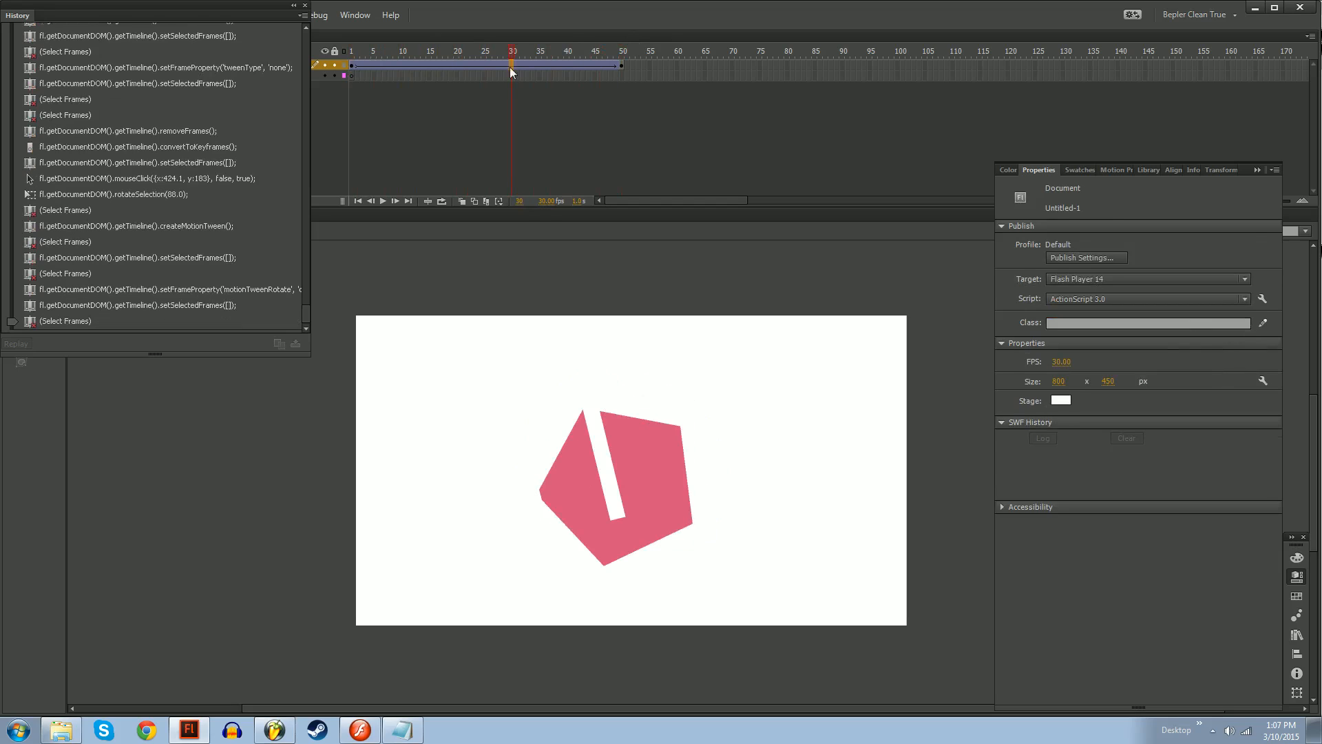
click(1238, 322)
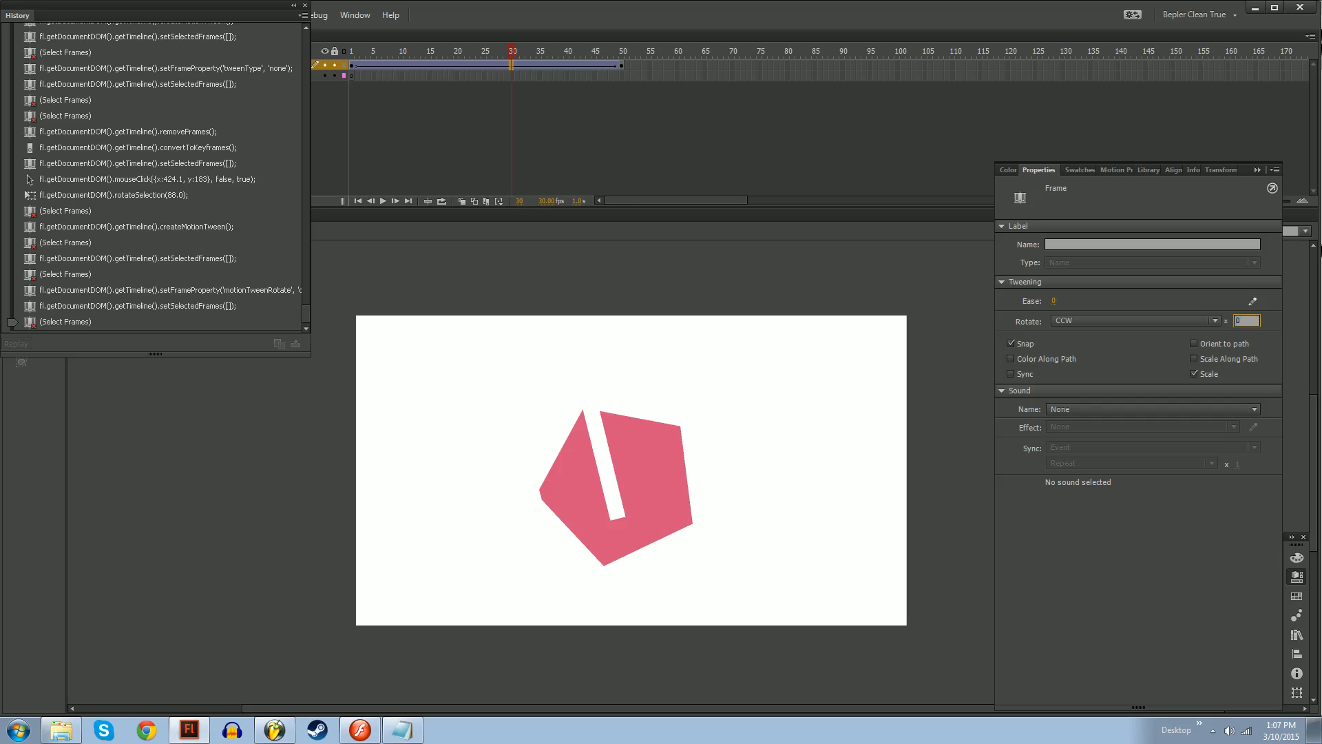
text(0)
key(Return)
Play and scrub Layer 6's tween to examine how the pentagon turns counterclockwise between its keyframes
drag(493, 50, 534, 57)
click(534, 66)
click(1099, 321)
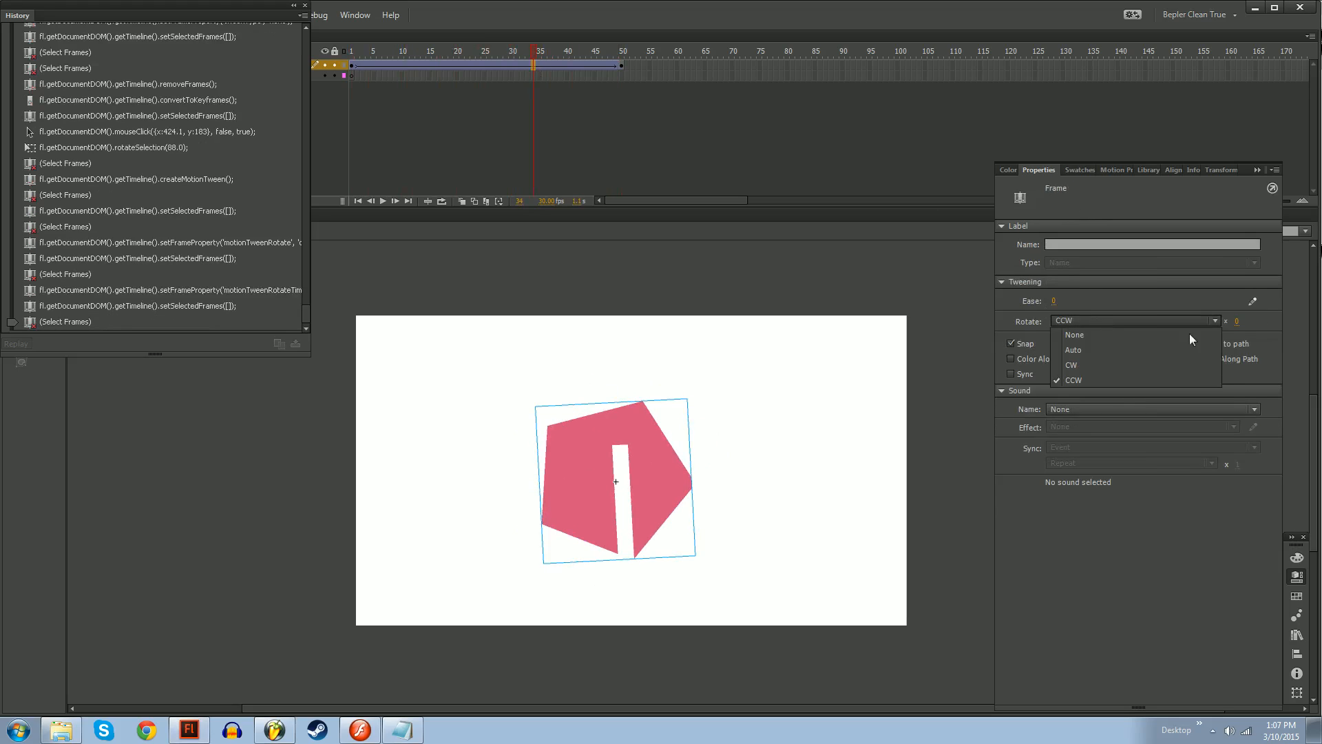
click(1244, 328)
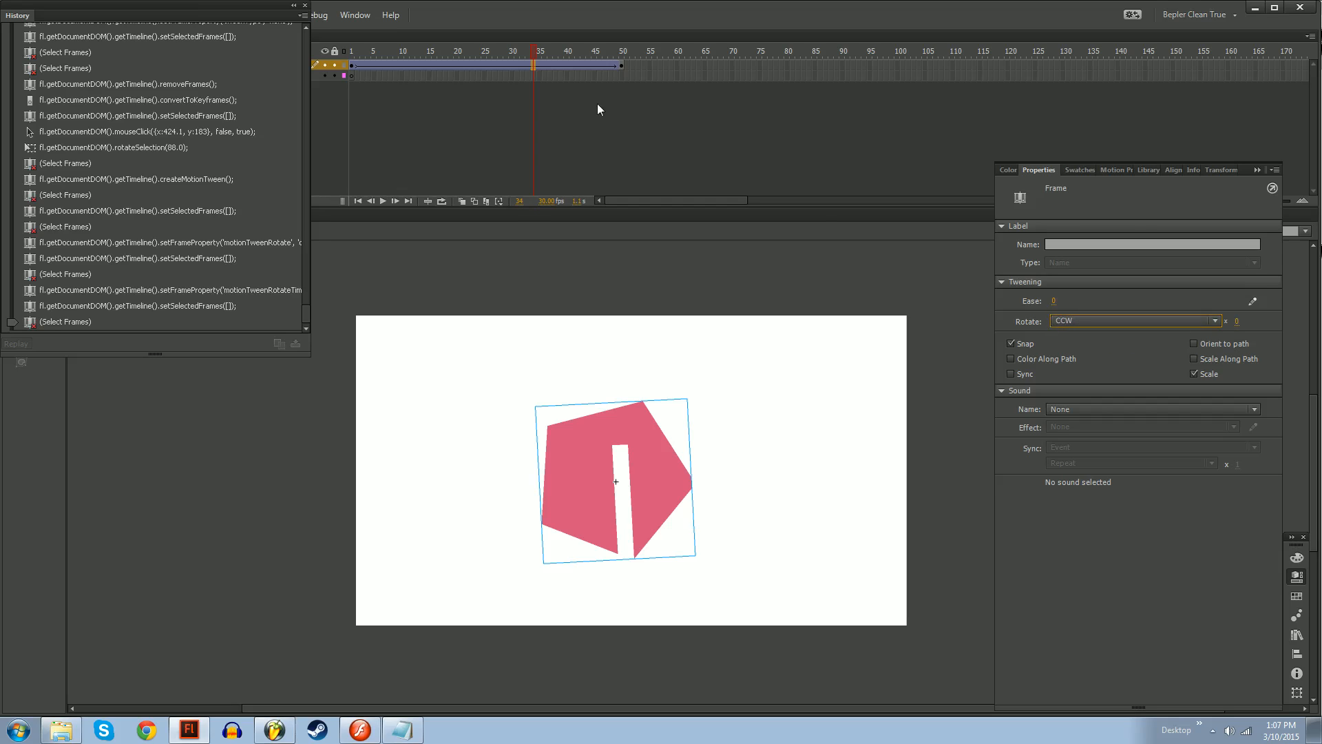
key(Return)
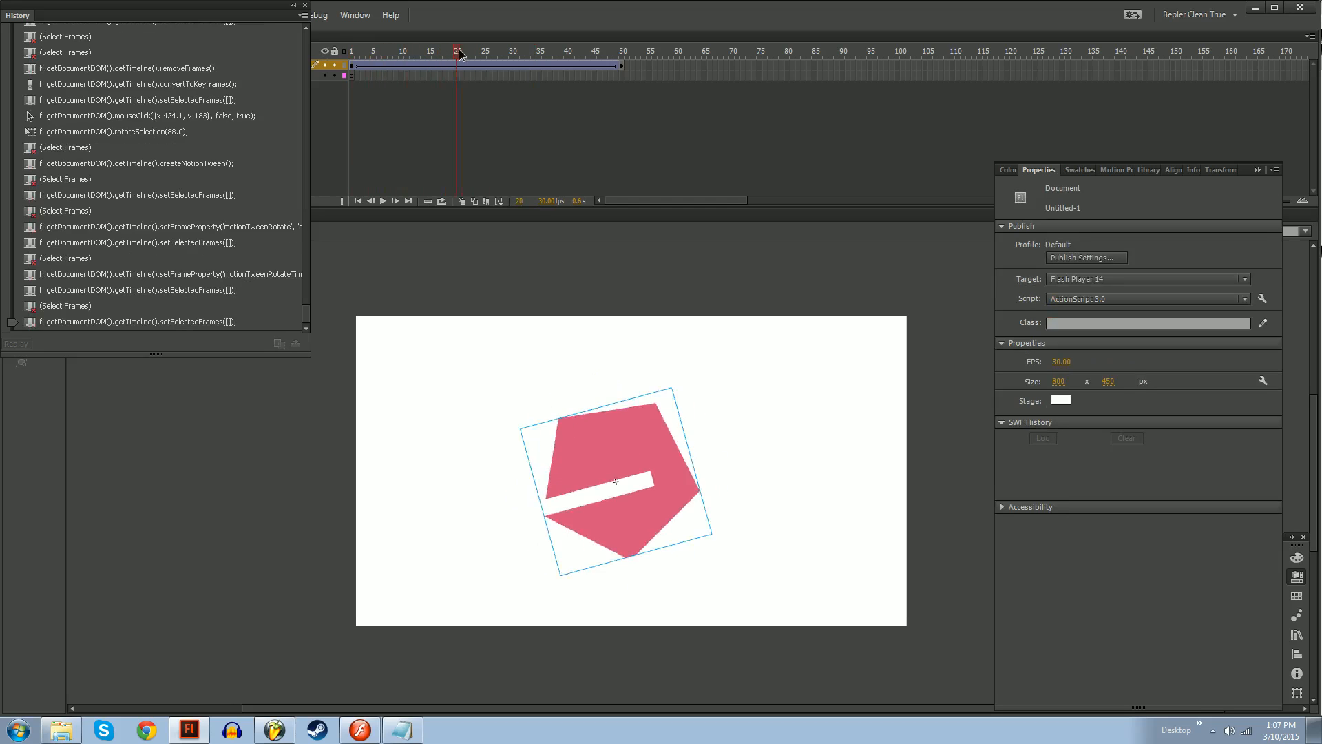
drag(545, 65, 303, 59)
key(Return)
click(577, 75)
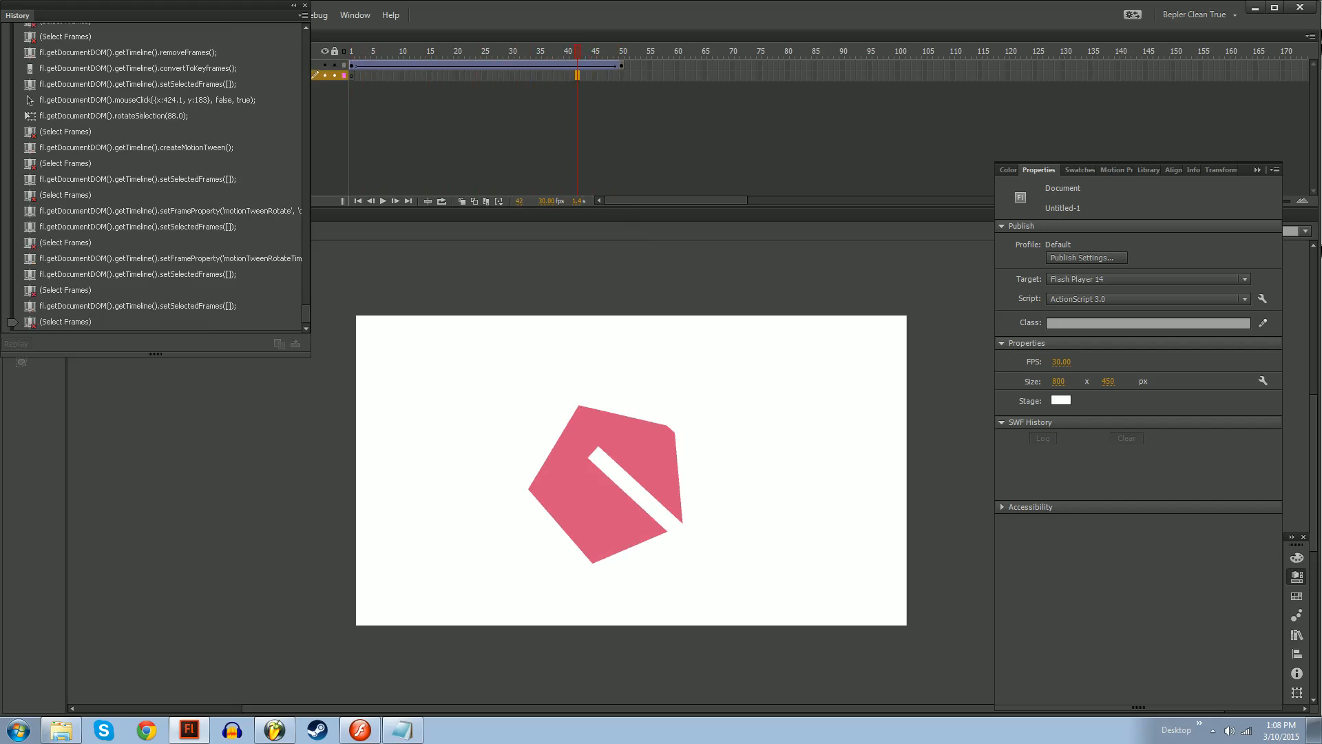
Set the classic tween's rotation to Auto and scrub through the pentagon's animation
click(577, 64)
click(1115, 321)
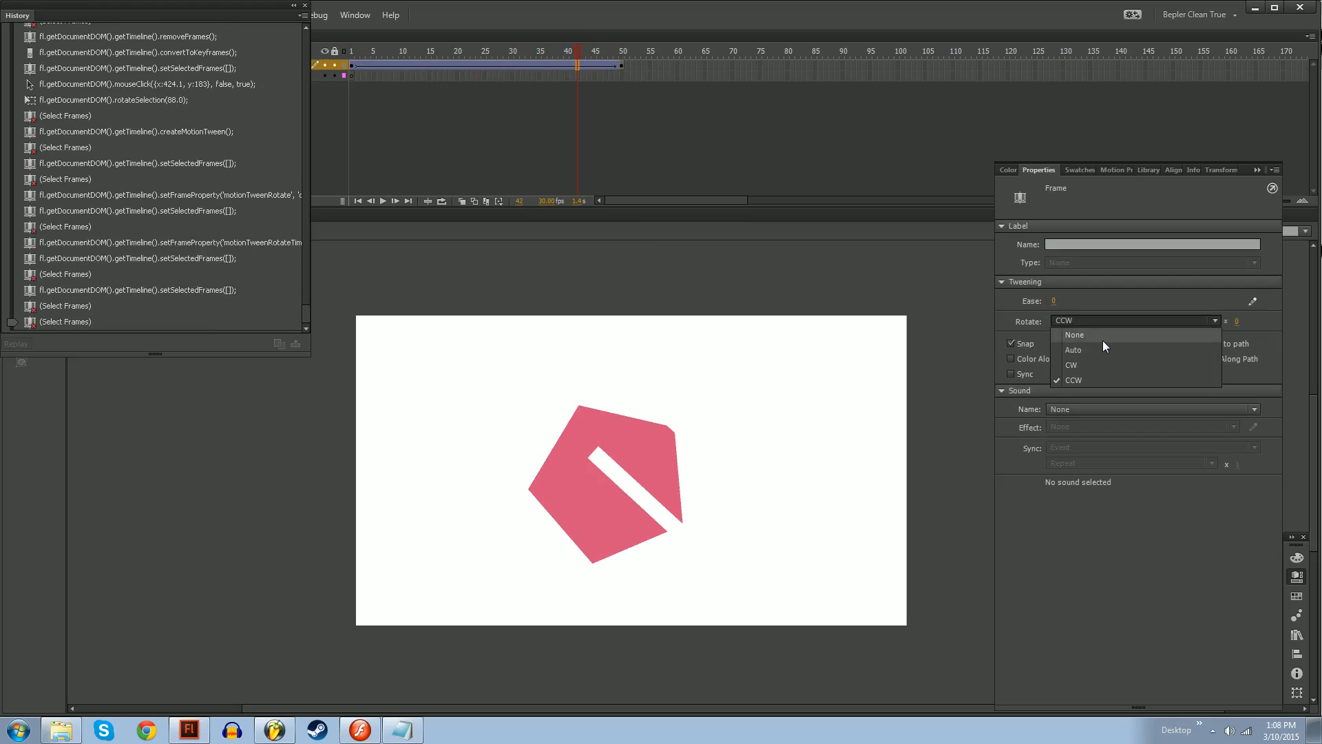
click(1098, 350)
drag(351, 54, 589, 59)
Set the tween's rotation direction back to CCW with 0 extra rotations and scrub through the frames
click(561, 64)
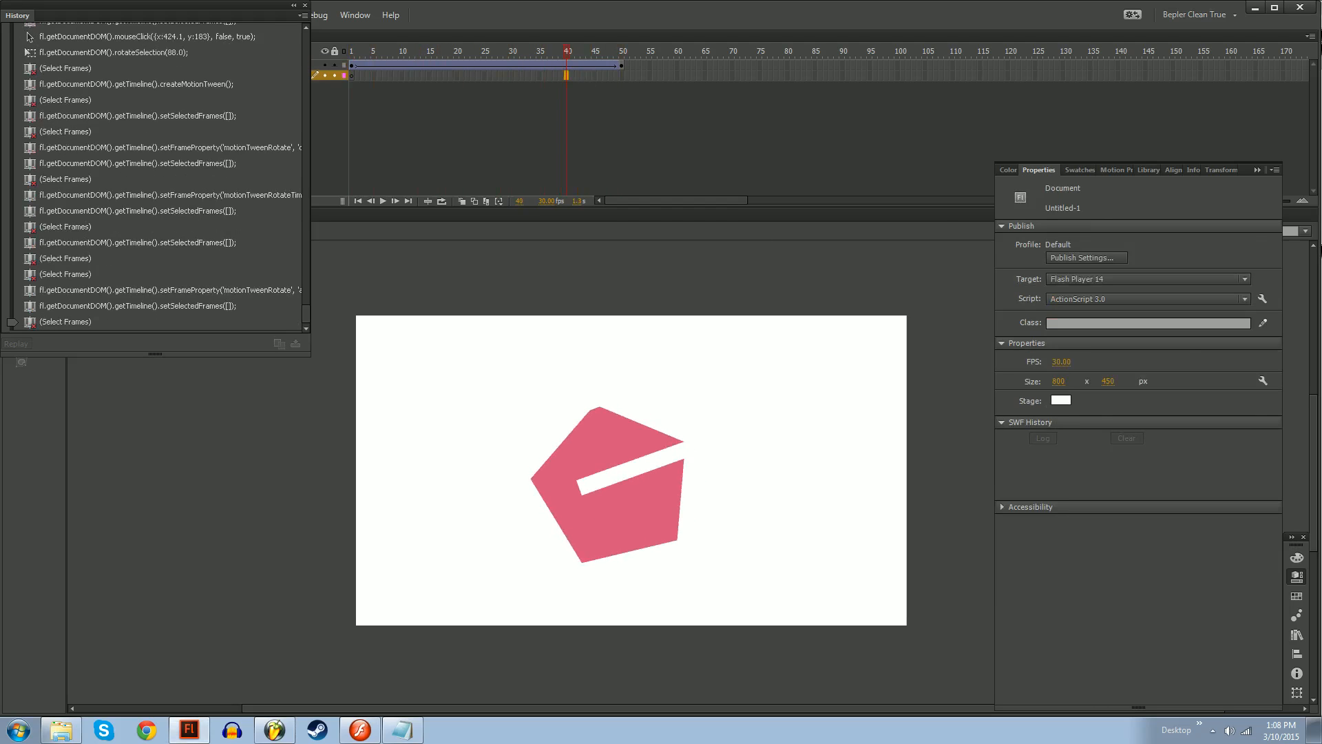
click(1105, 321)
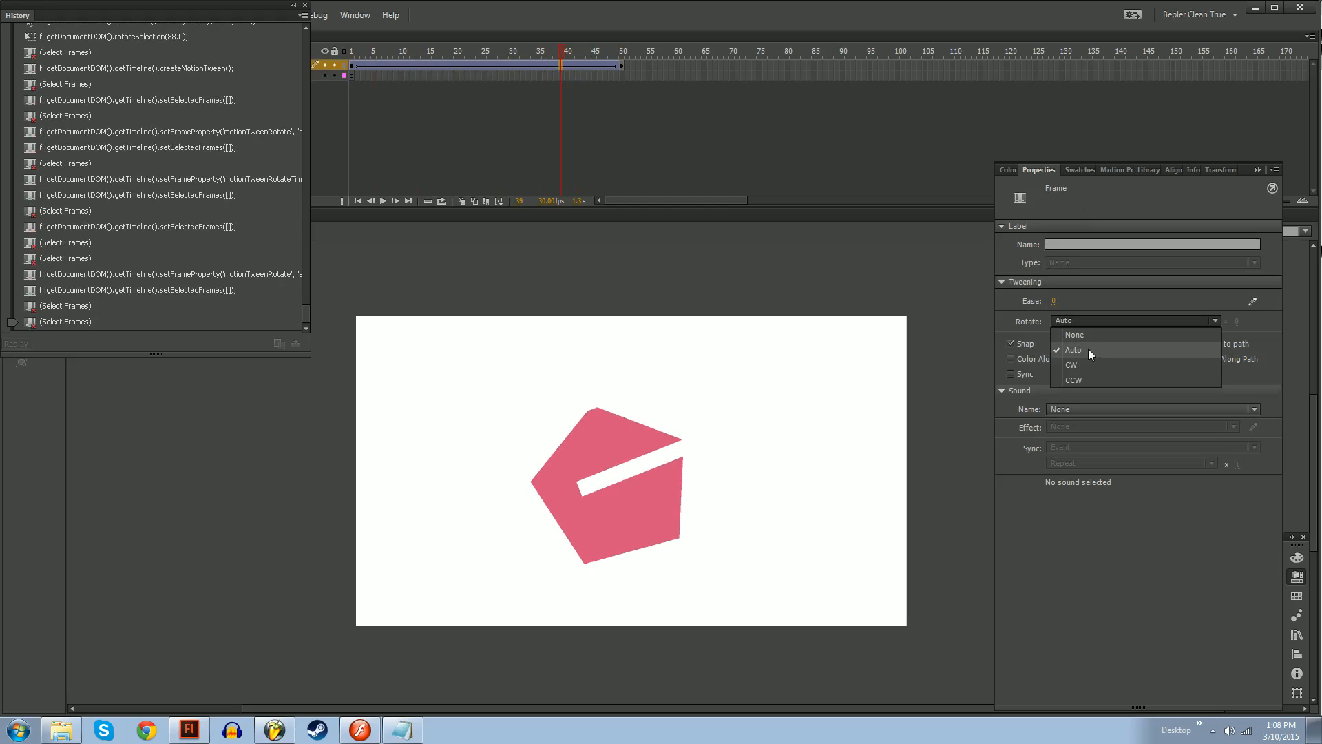
click(1086, 379)
click(1237, 321)
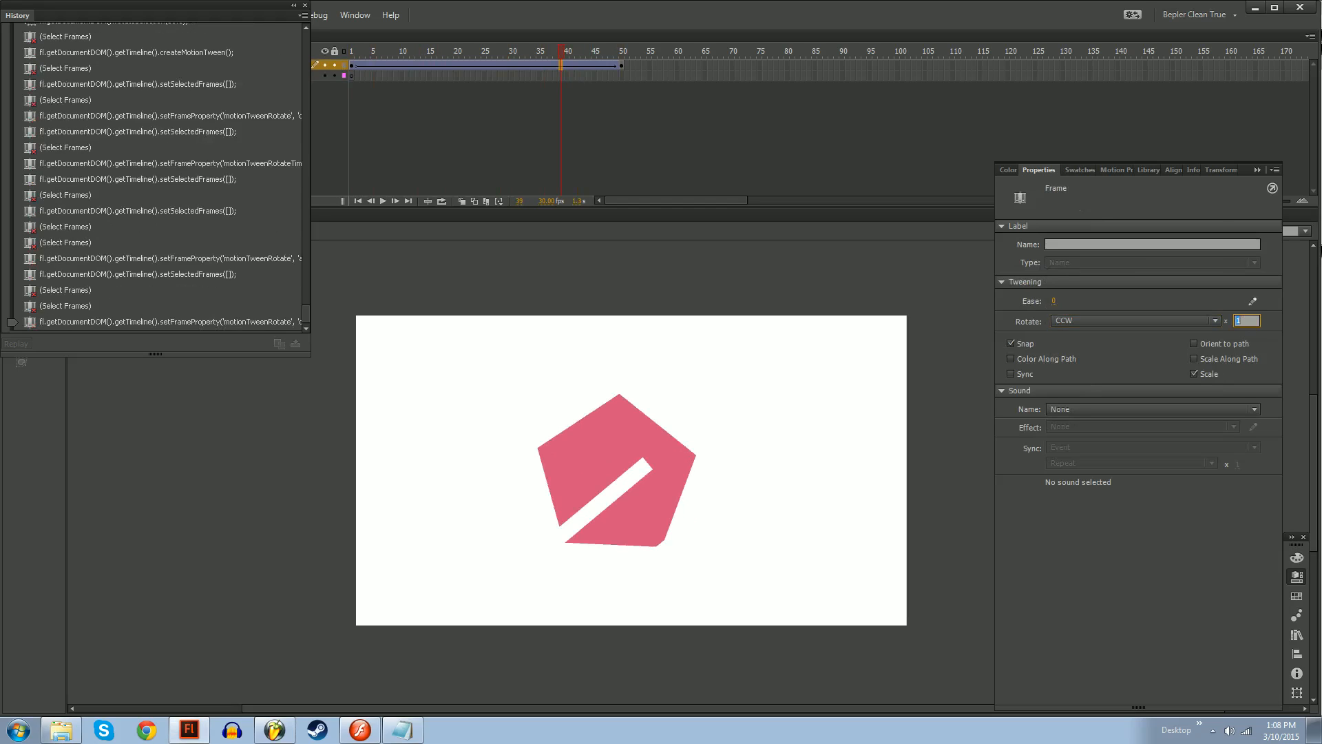
text(0)
key(Return)
drag(562, 55, 445, 72)
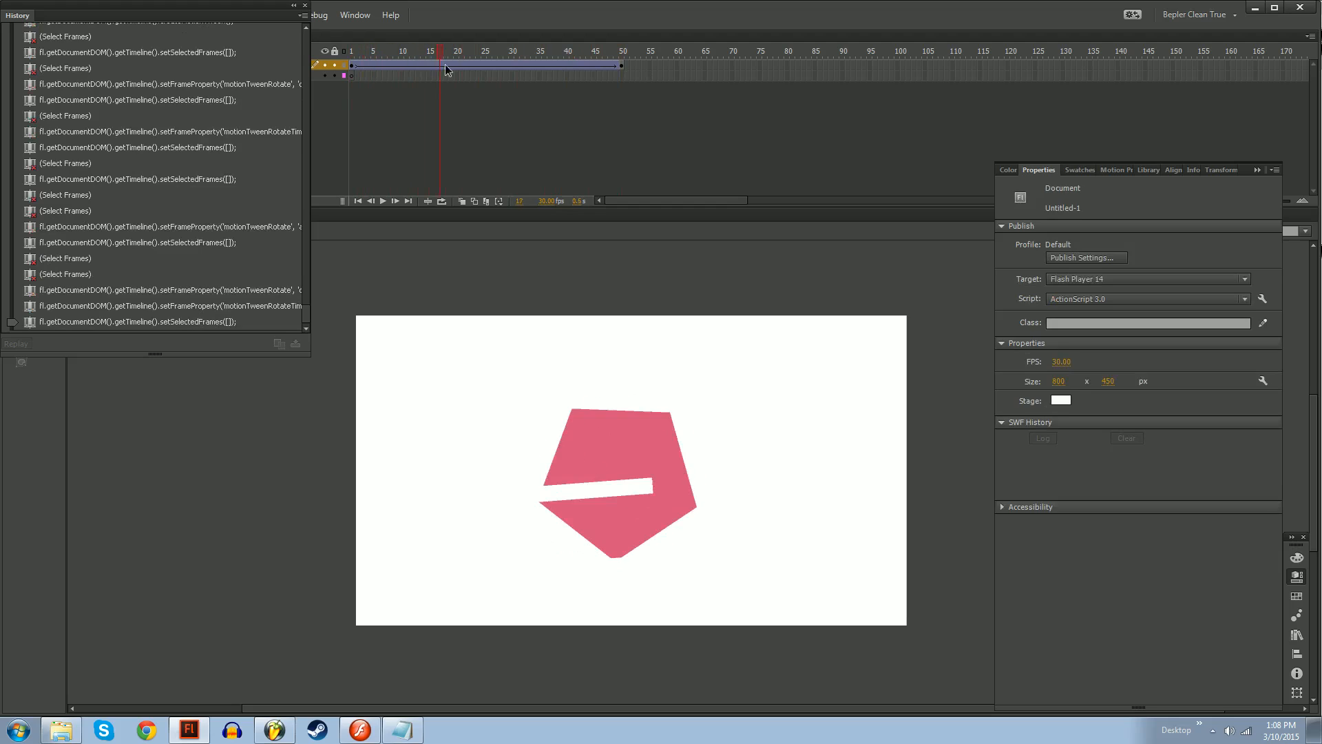
Raise the tween's counterclockwise rotation count to 54 and preview the animation from frame 1
drag(1238, 322, 1274, 322)
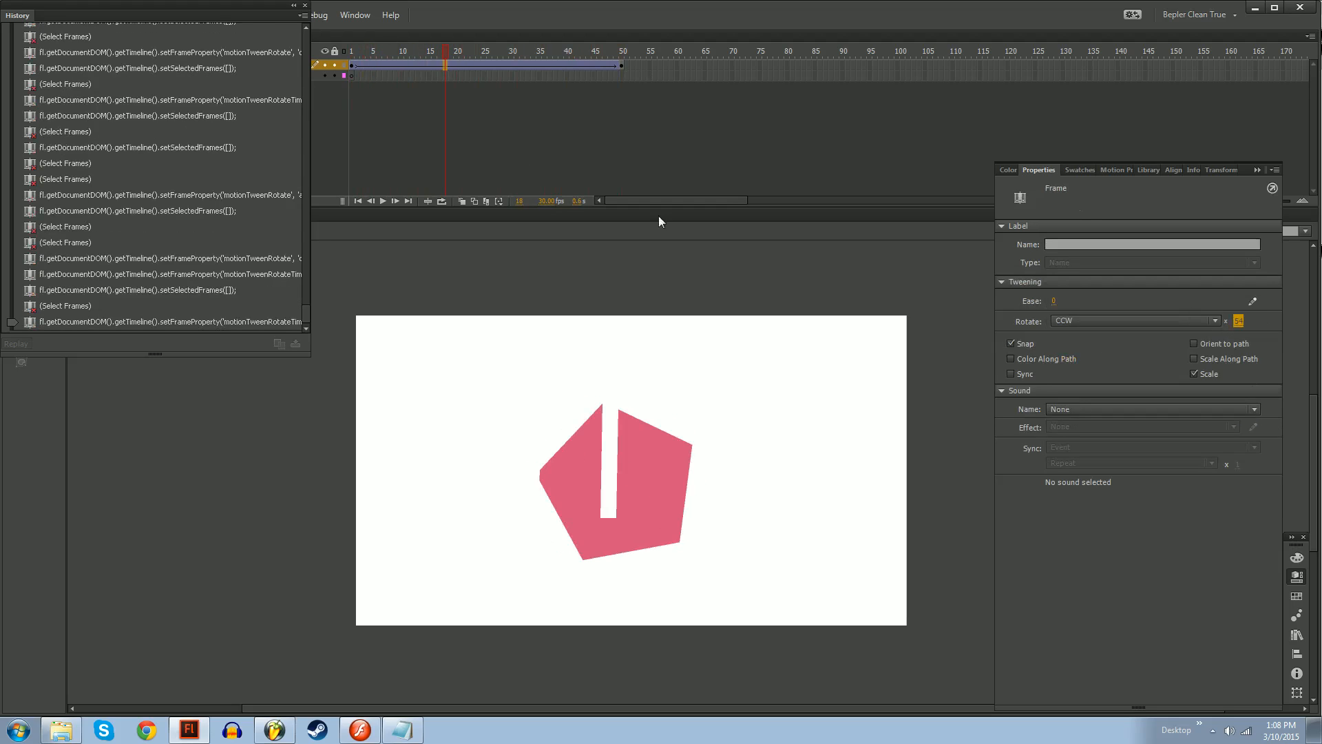
drag(445, 53, 336, 68)
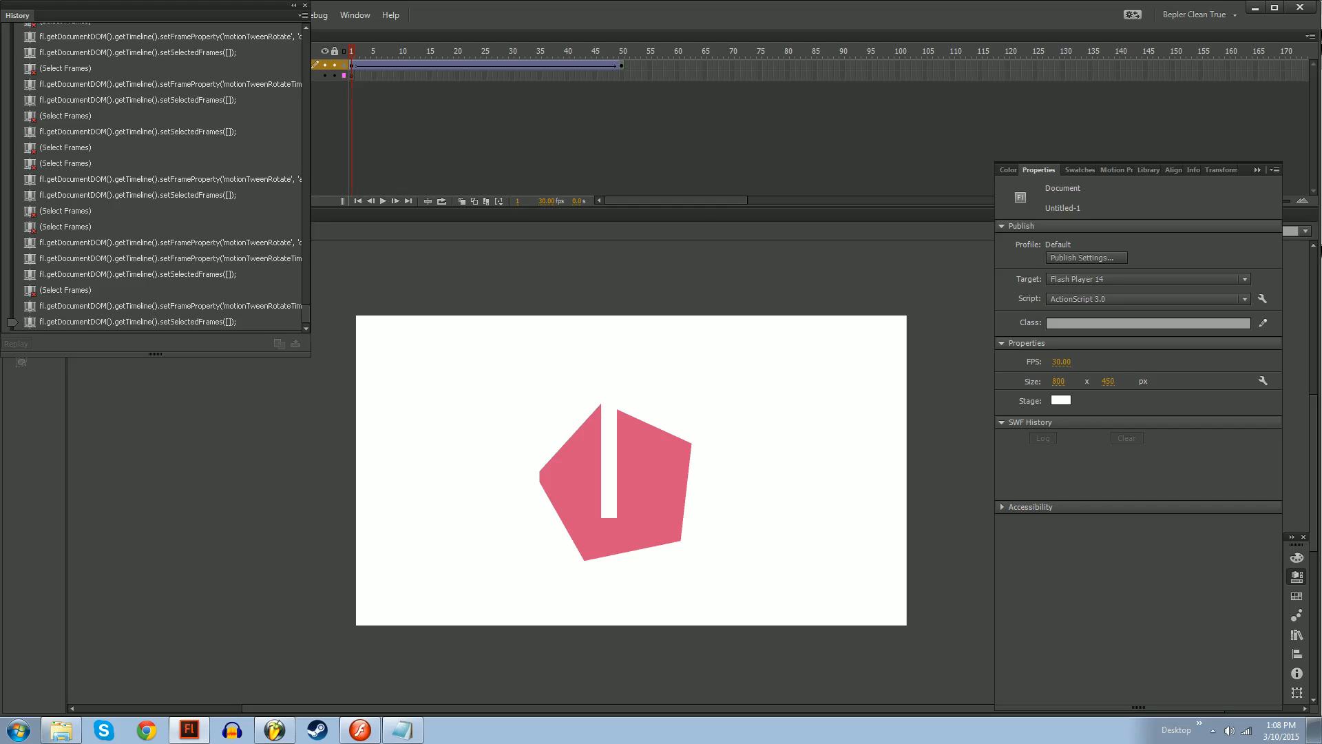
key(Return)
click(534, 54)
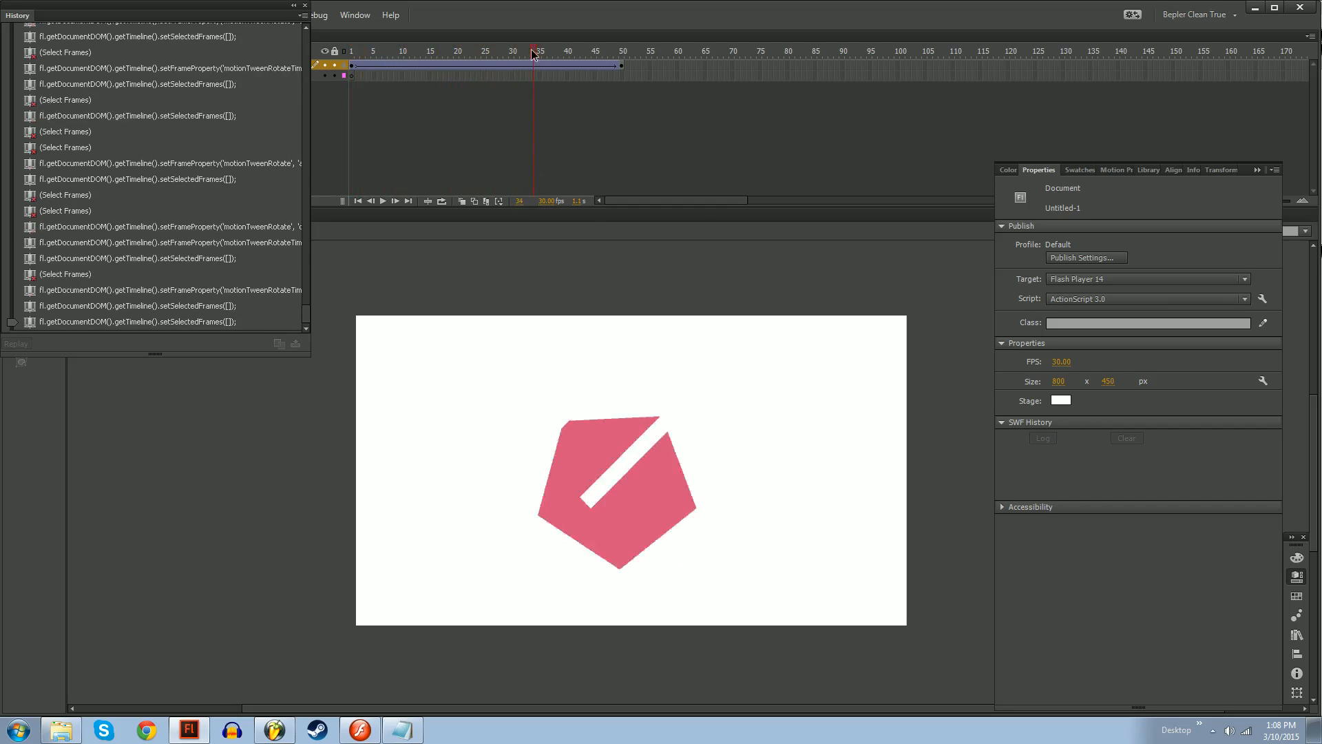
drag(534, 54, 468, 55)
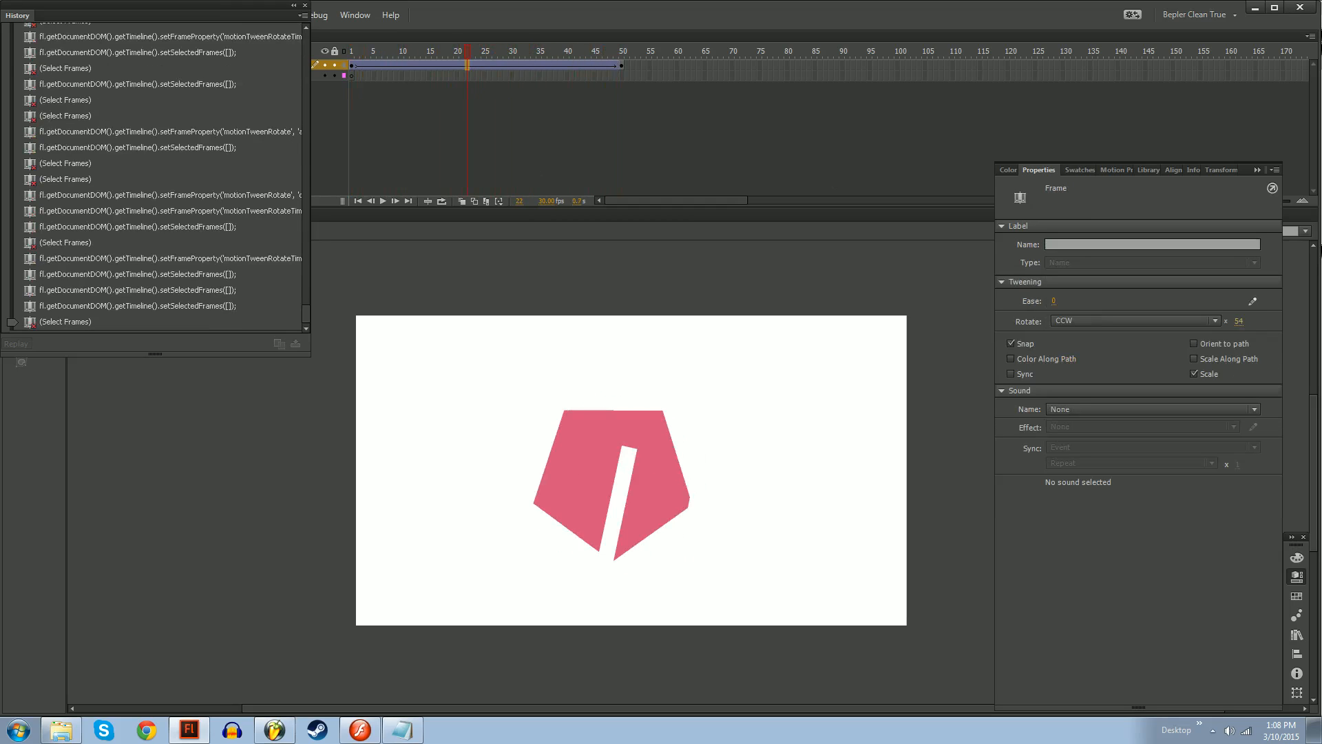
Lower the tween's counterclockwise rotation count to 5, then play and scrub the animation
drag(1239, 321, 1234, 321)
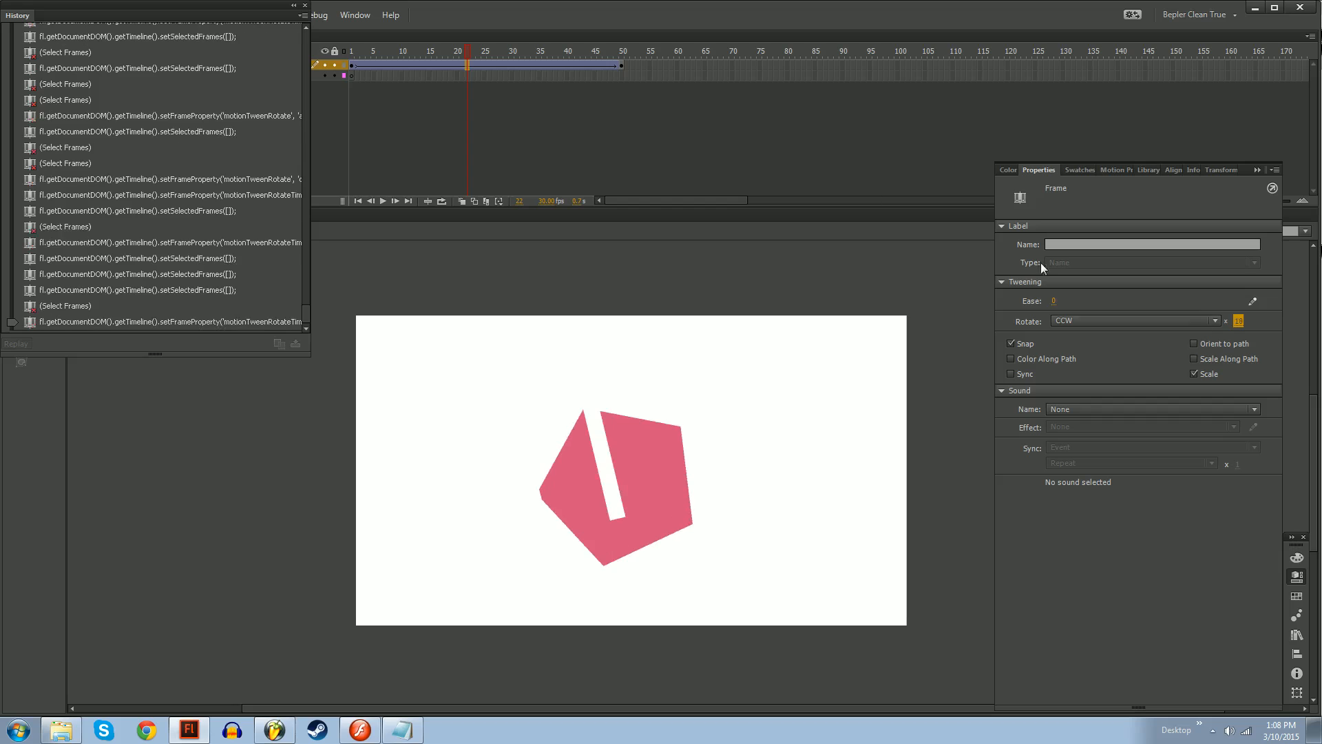
drag(467, 55, 299, 90)
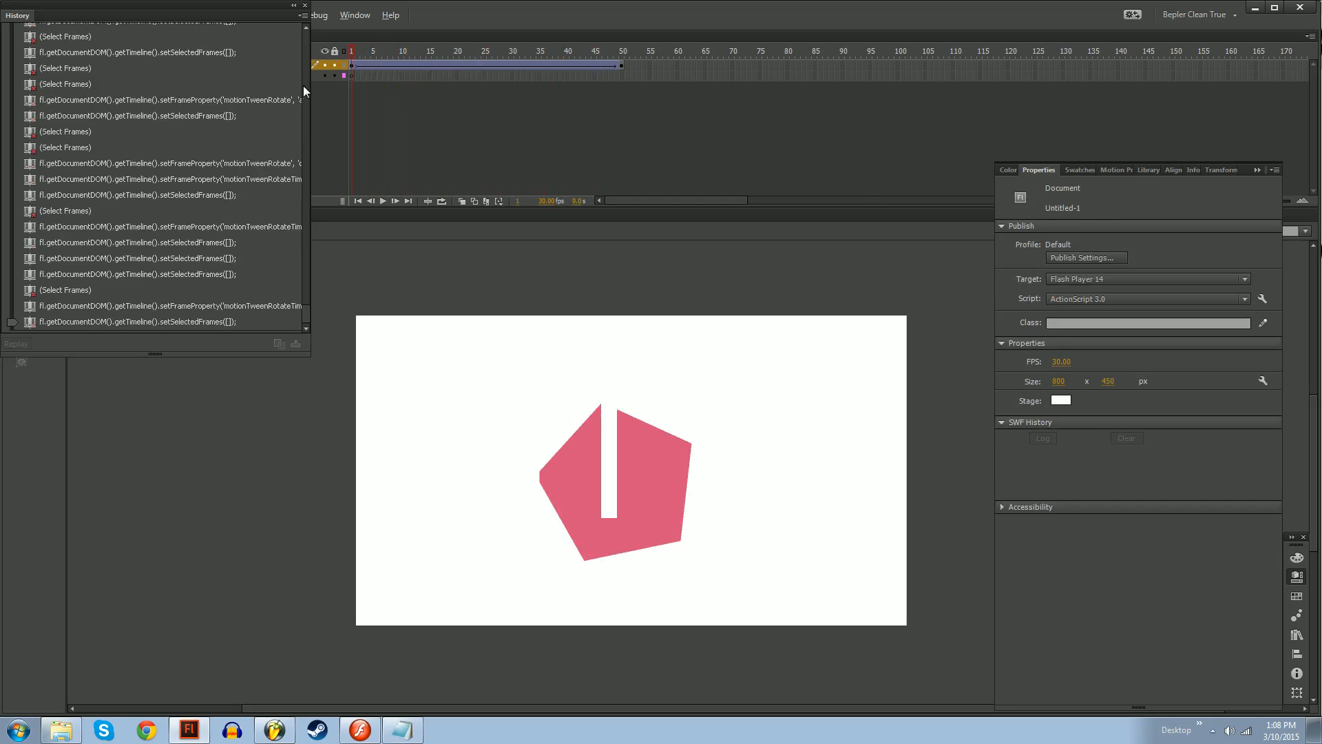
click(507, 66)
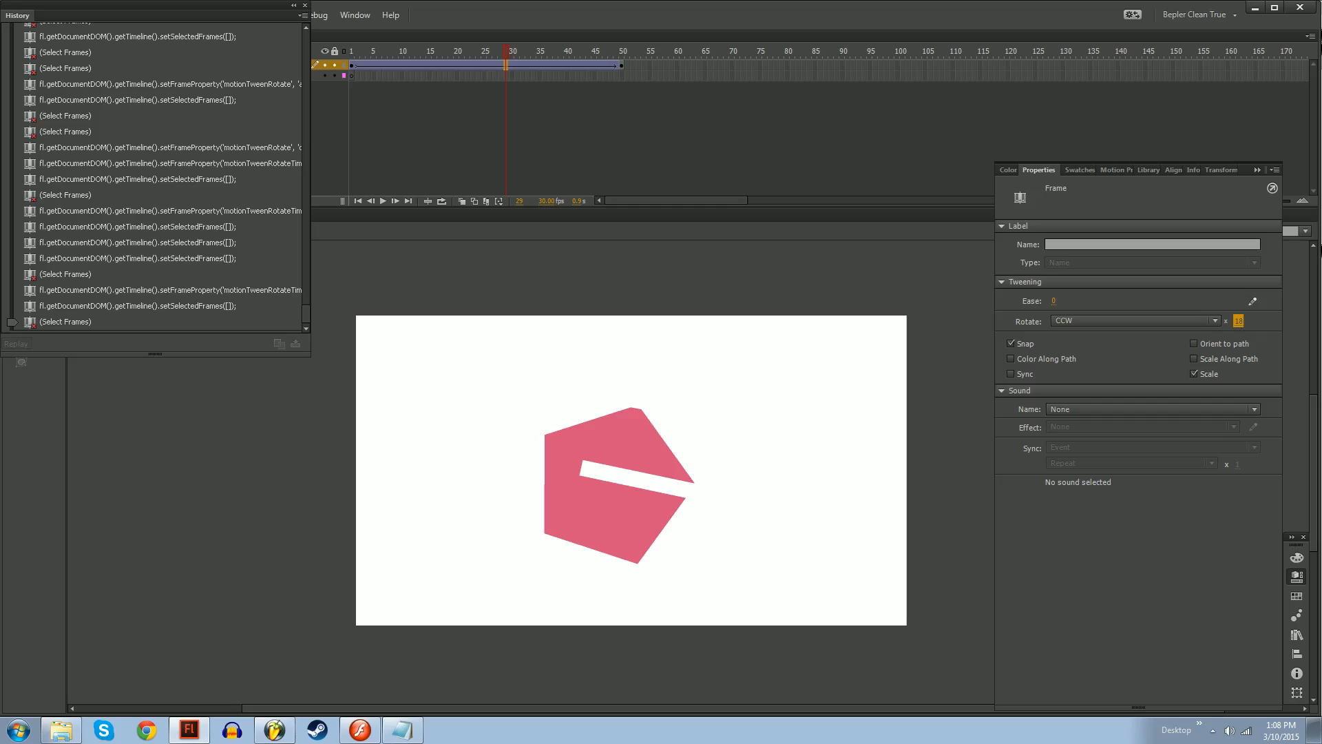
click(1239, 321)
key(Return)
drag(502, 50, 350, 50)
key(Return)
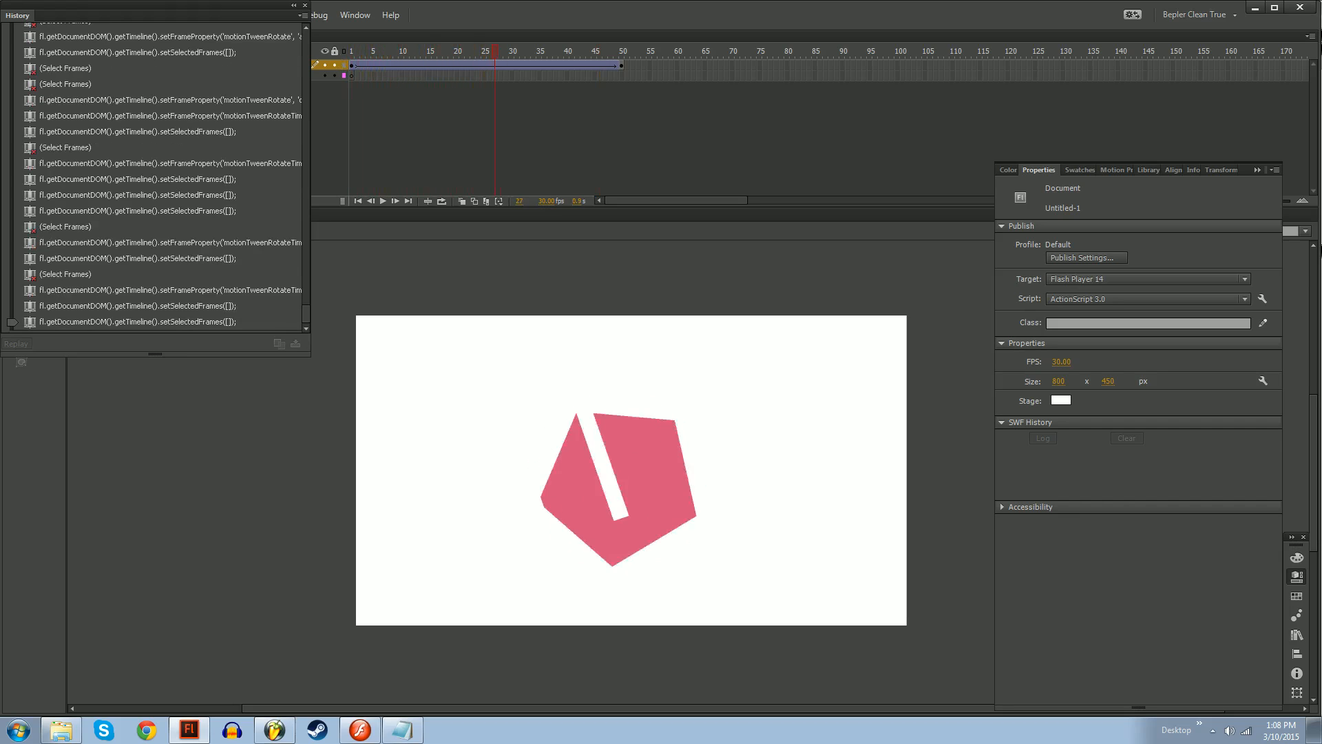
drag(577, 51, 381, 82)
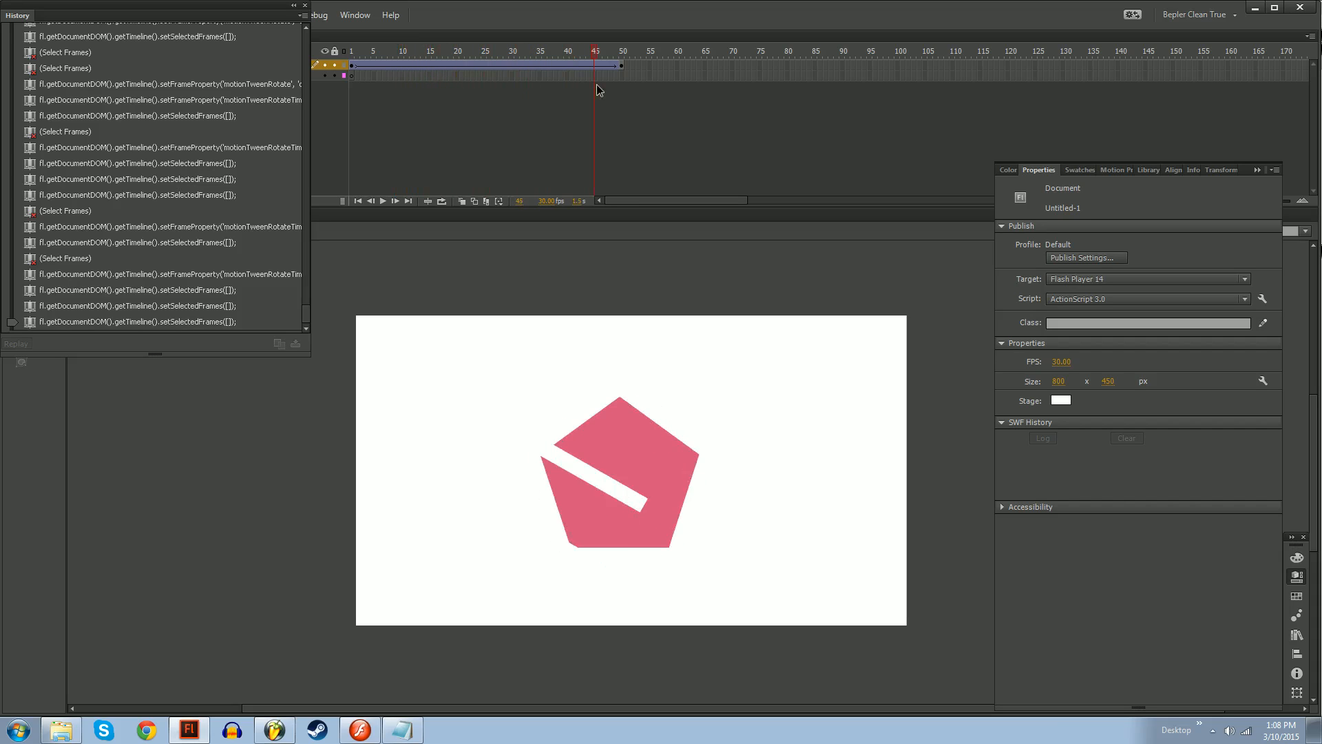
Remove the frames after frame 1 of the pentagon's layer and remove the tween from the first keyframe
click(562, 65)
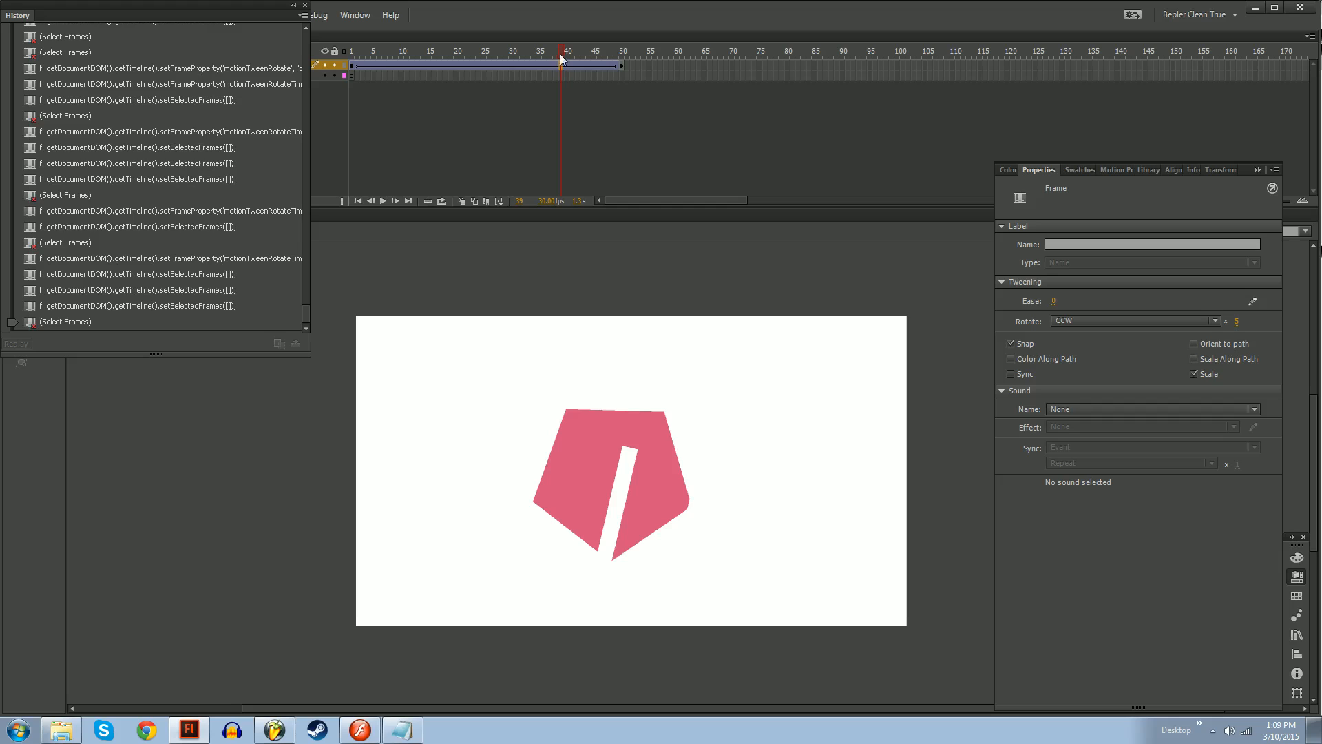
drag(562, 57, 638, 61)
key(shift+F5)
right_click(352, 66)
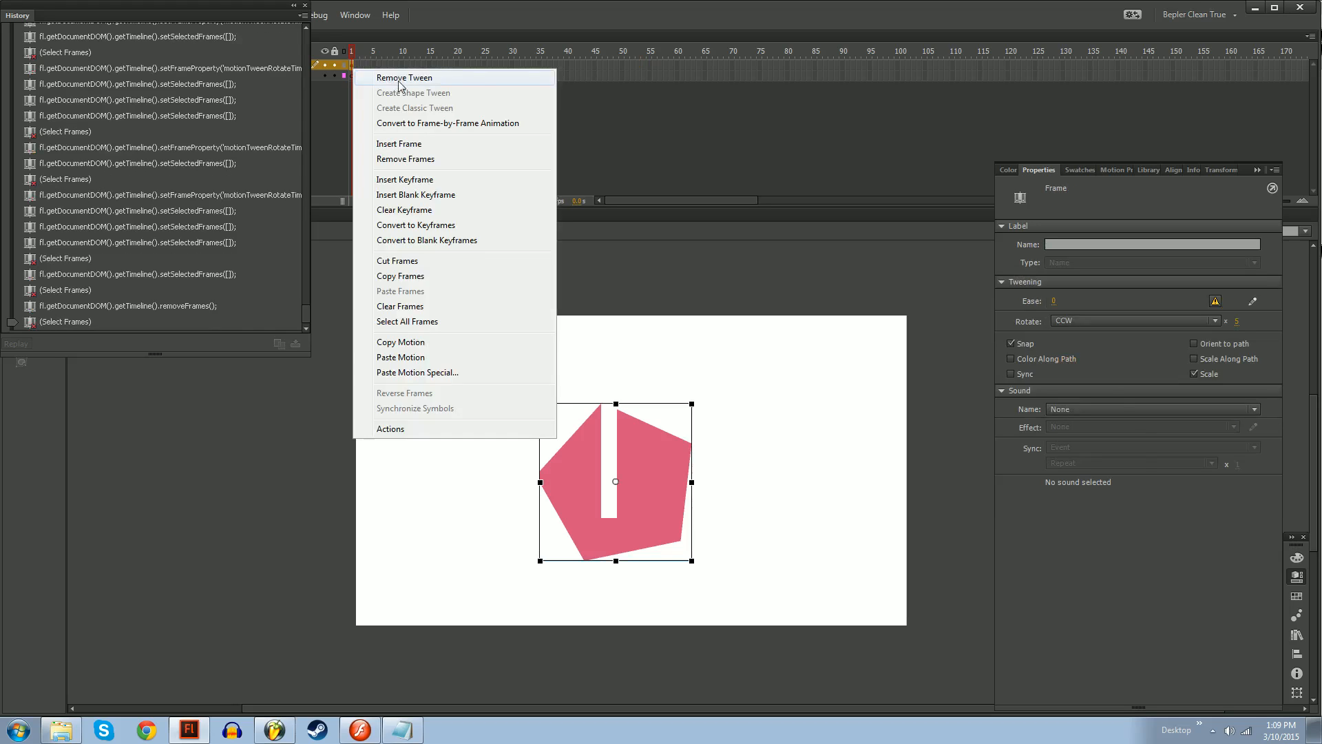
click(399, 85)
Extend the layer to frame 50, move the pentagon about 197 px left and 37 px up, and offset its transformation point toward the lower right
click(622, 65)
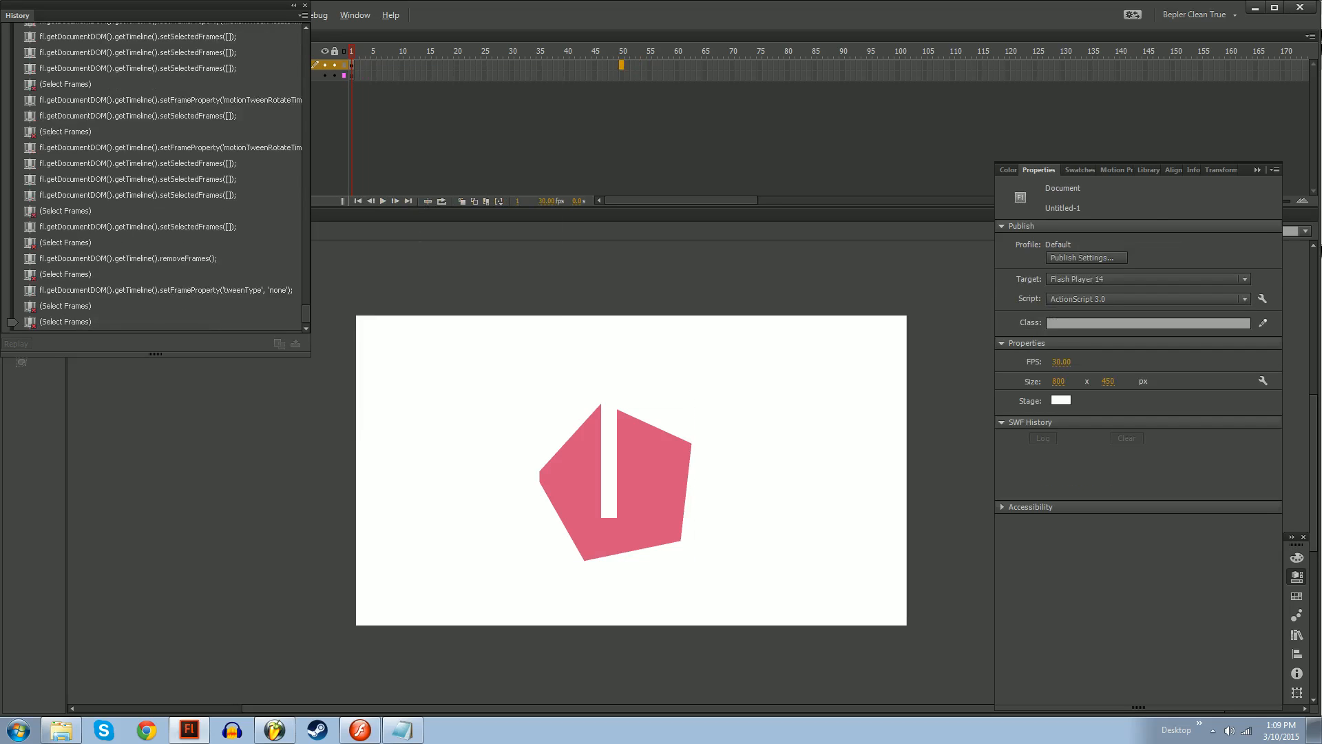
key(F5)
key(F6)
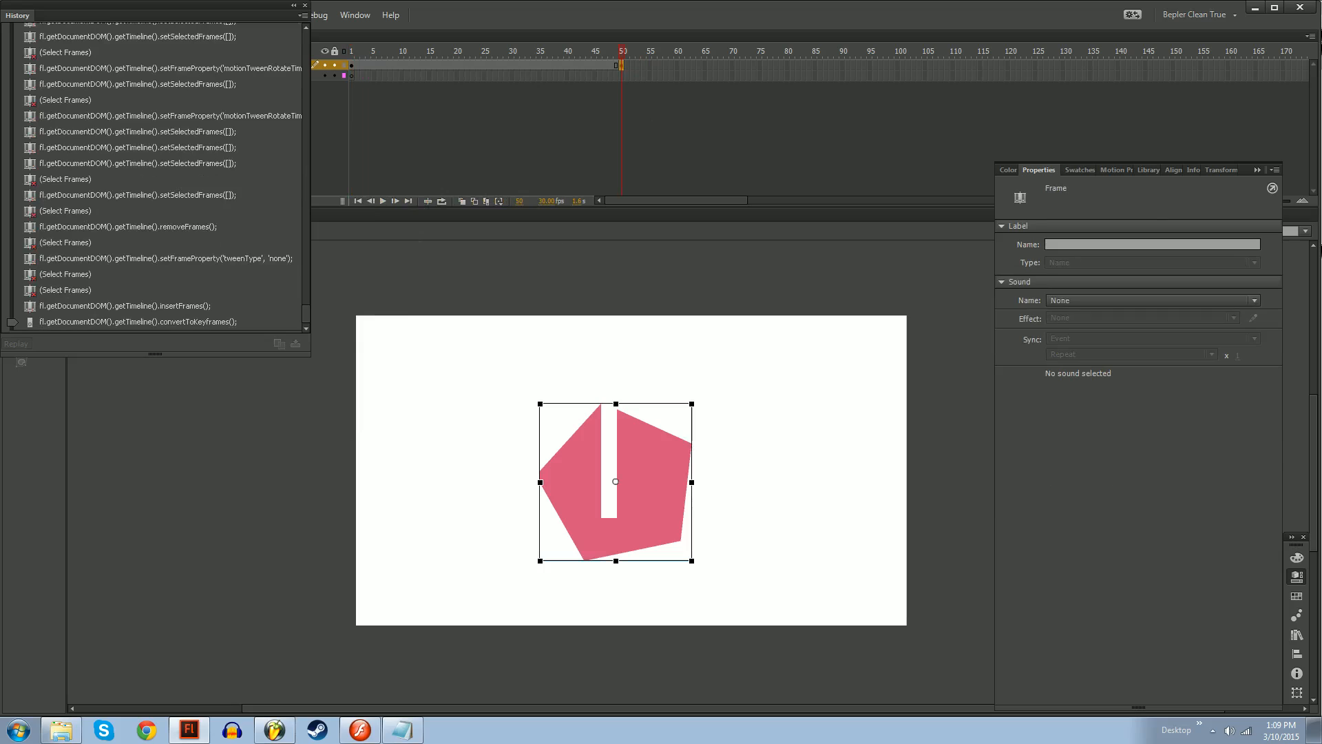
key(ctrl+z)
click(622, 65)
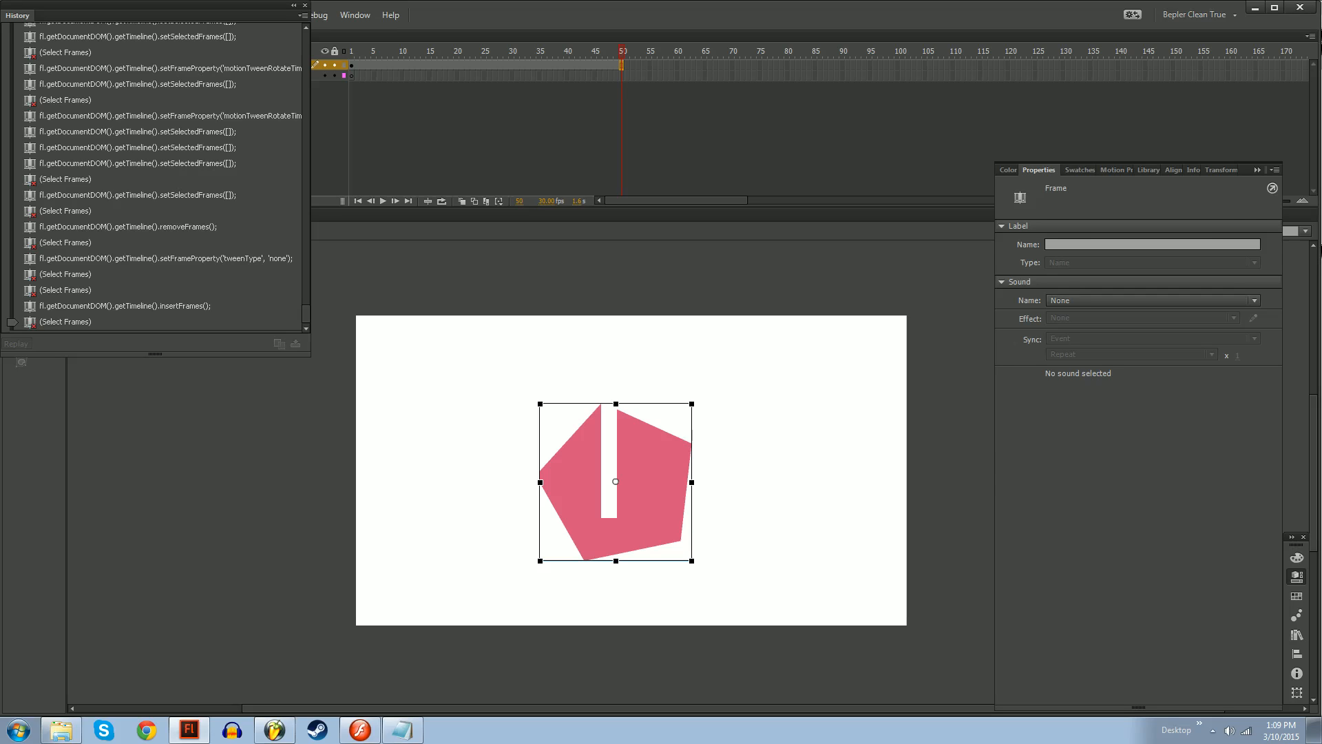
drag(647, 482, 515, 503)
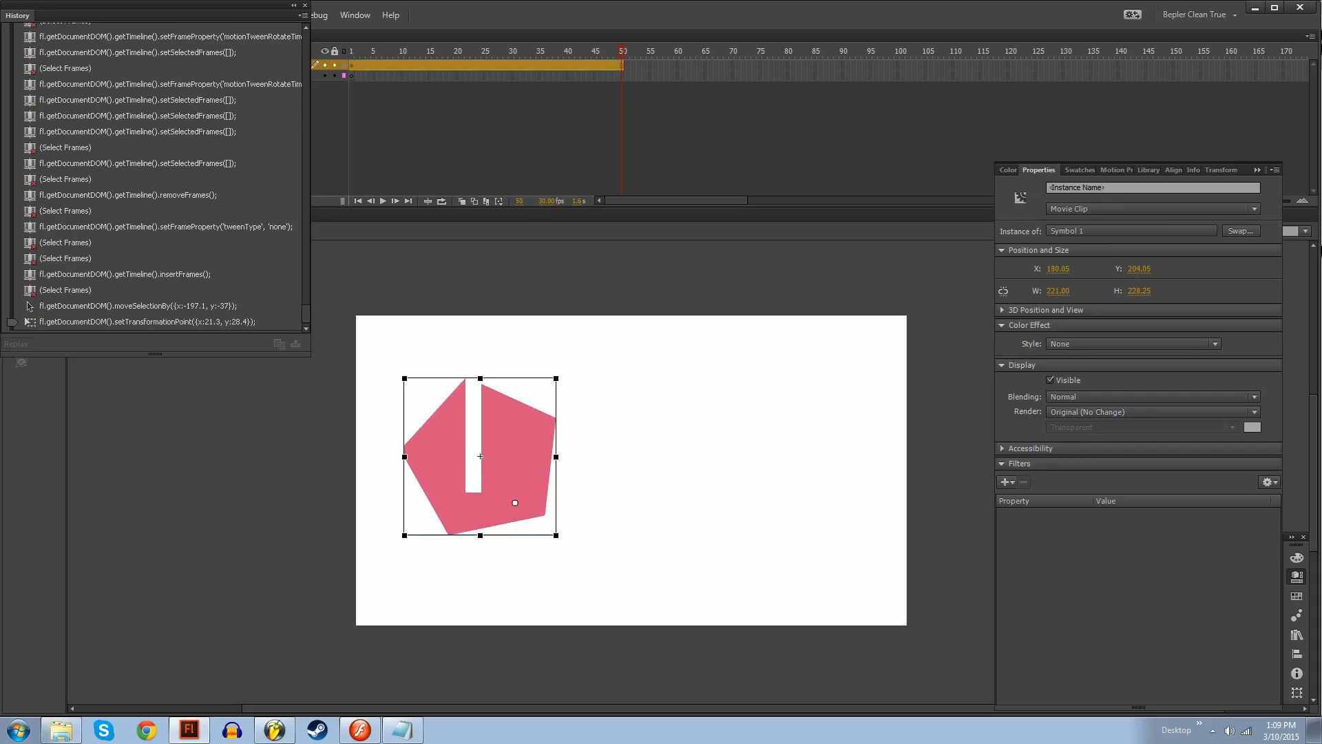
Insert a keyframe at frame 50, move the pentagon about 297 px right and shift its transformation point toward its upper left
click(620, 65)
key(F6)
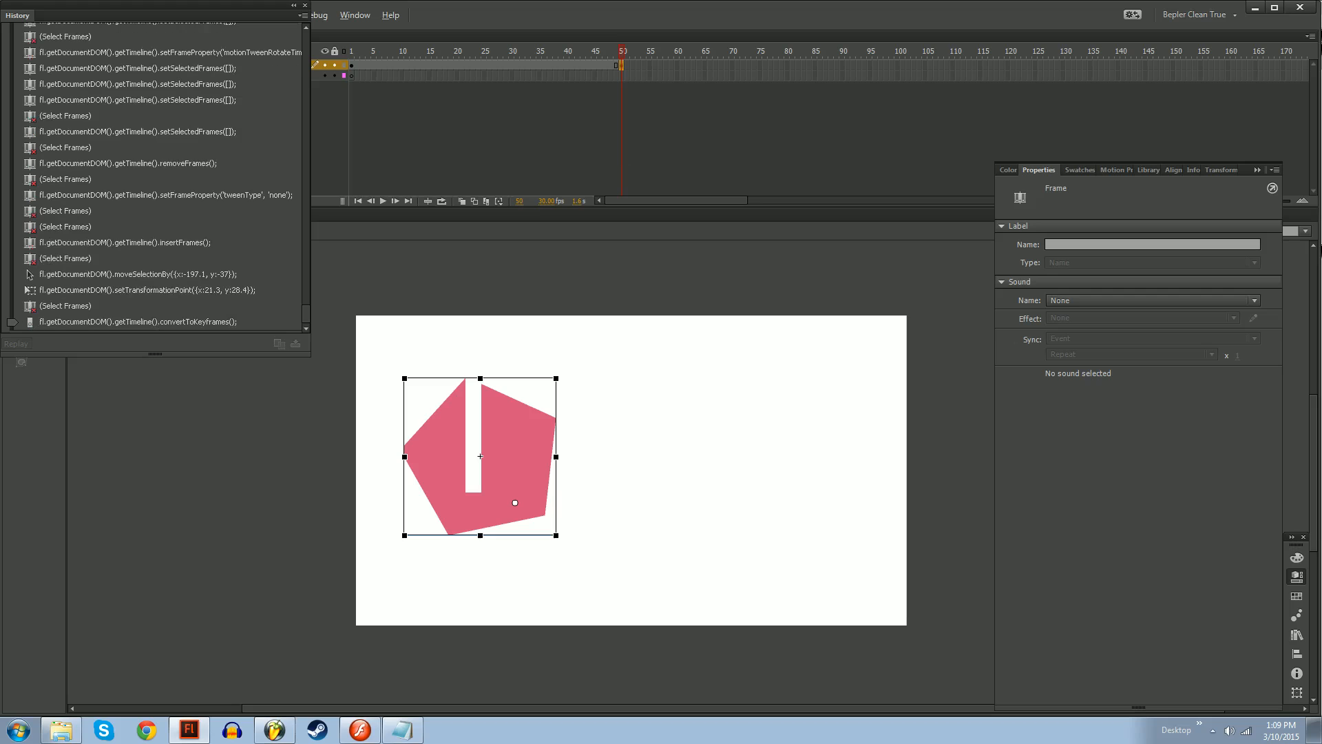
drag(509, 456, 714, 456)
drag(720, 503, 643, 435)
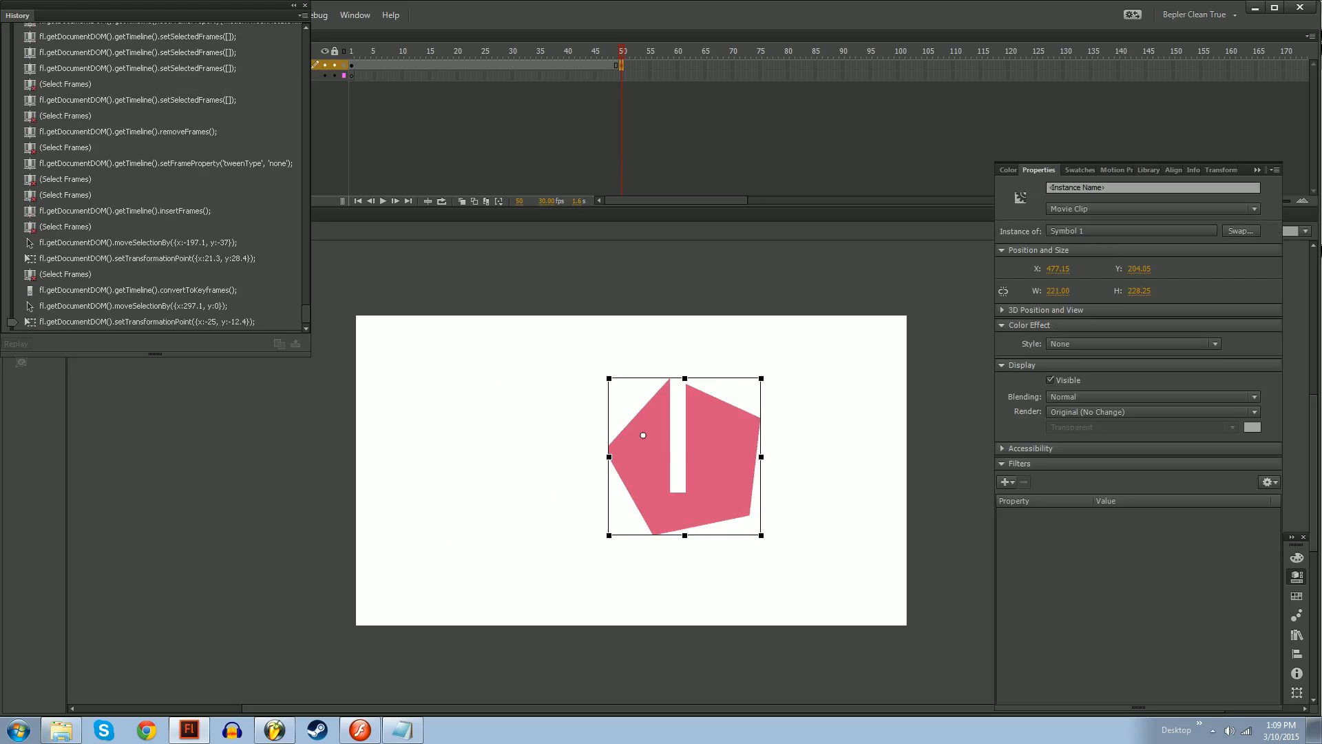
Rotate the frame 50 pentagon clockwise by about 52 degrees, then create a classic tween and scrub it
drag(765, 374, 766, 494)
click(813, 496)
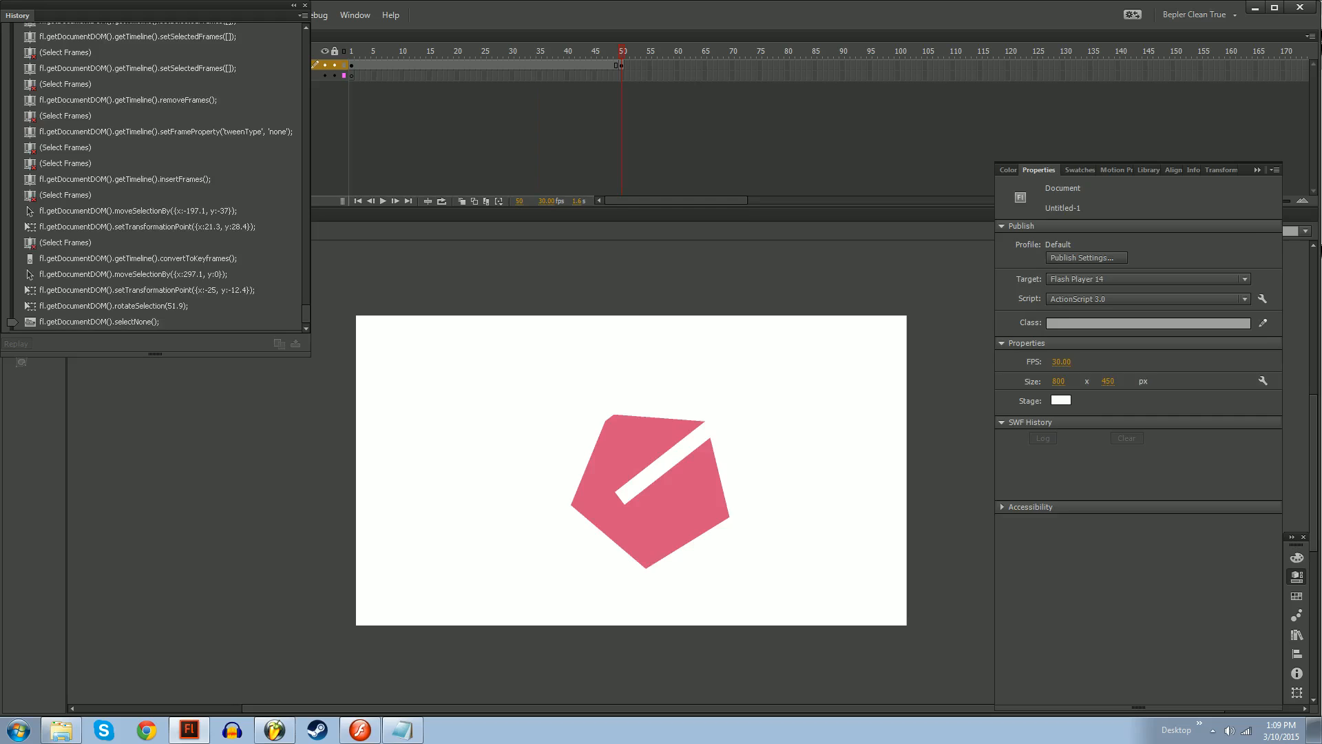
right_click(562, 65)
click(592, 71)
drag(545, 55, 382, 82)
Undo the classic tween, the pentagon's rotation and rightward move, and the keyframe at frame 50
key(ctrl+z)
key(ctrl+z)
key(ctrl+z)
key(ctrl+z)
key(ctrl+z)
key(ctrl+z)
key(ctrl+z)
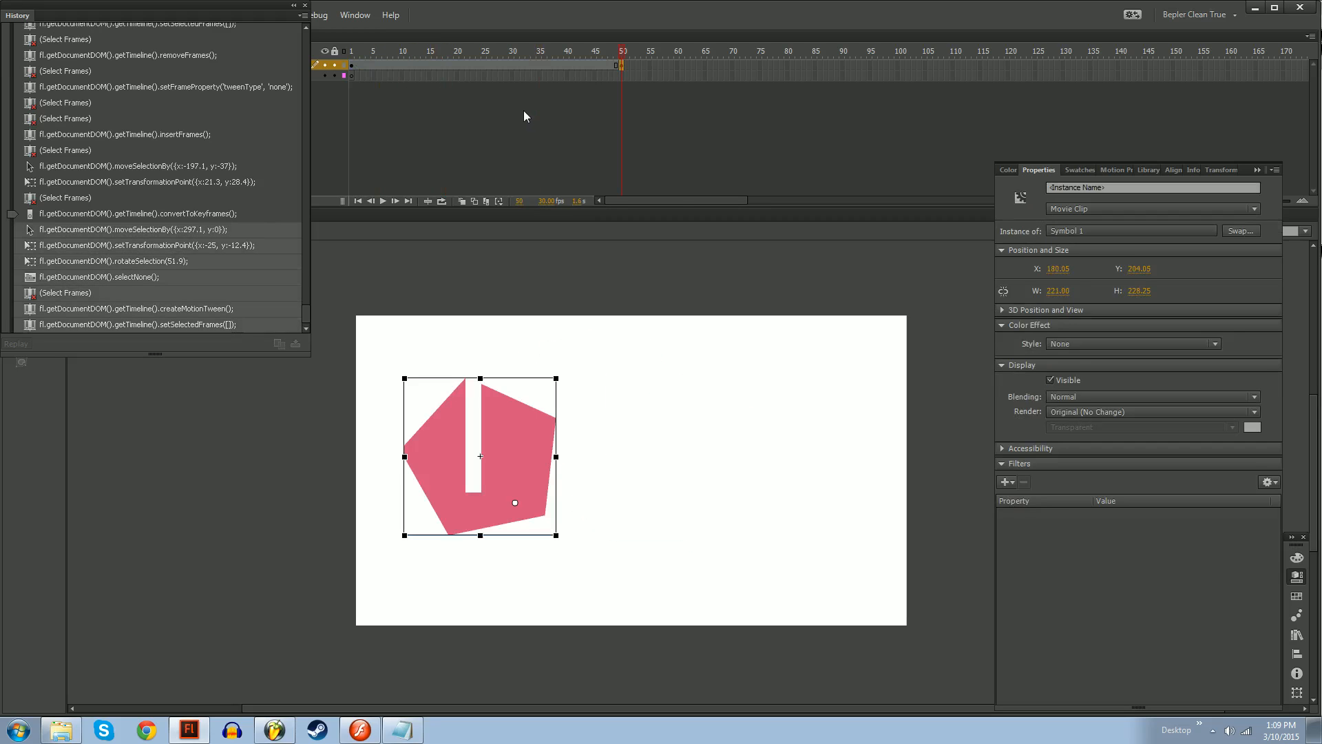
key(ctrl+z)
key(ctrl+z)
Move the pentagon's transformation point outside the shape, just beyond the upper-right corner of its bounding box
click(512, 75)
click(512, 66)
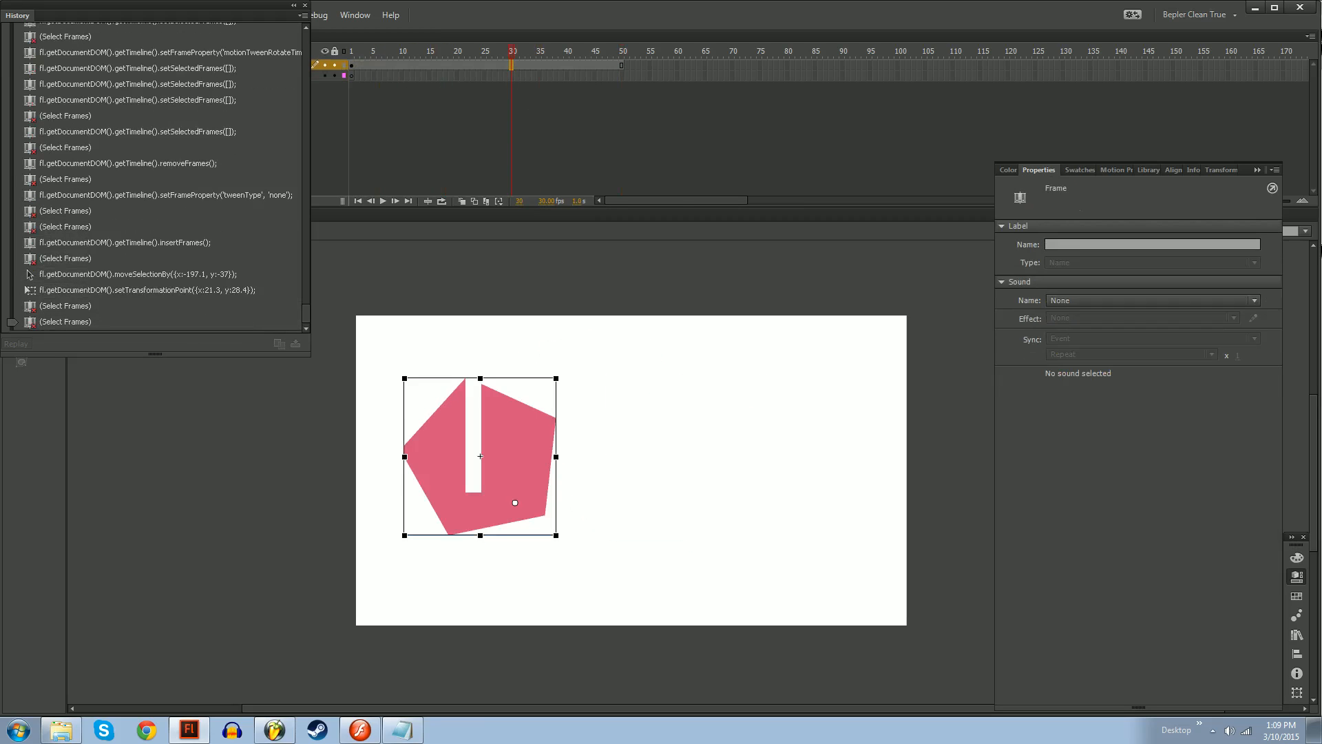
drag(515, 503, 481, 455)
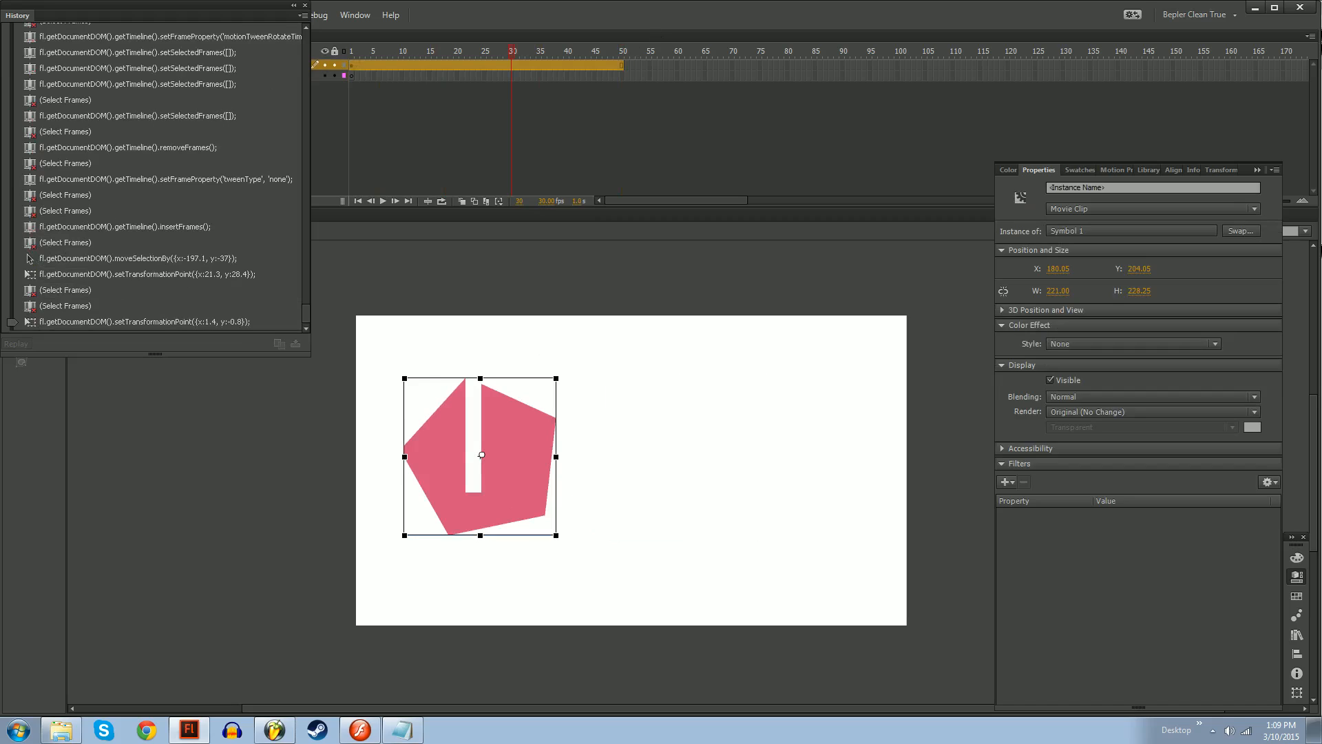
click(622, 66)
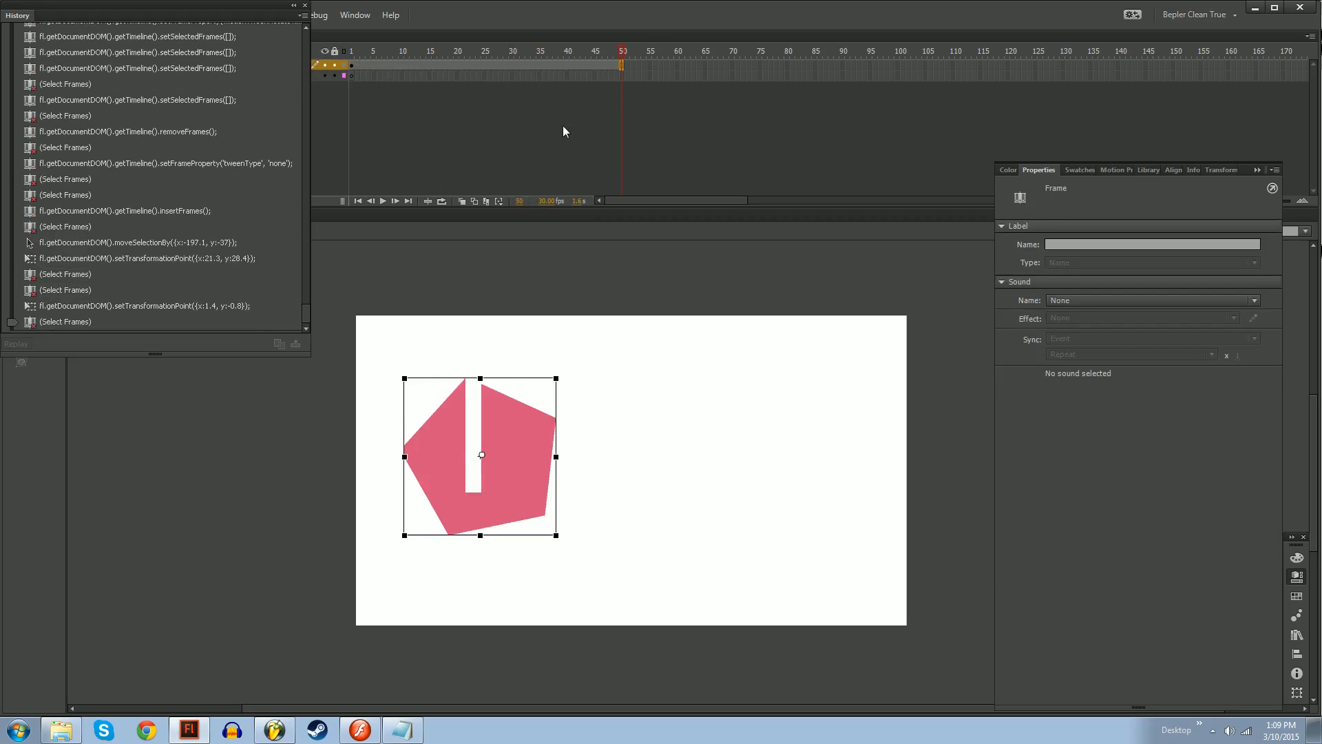
drag(482, 455, 576, 357)
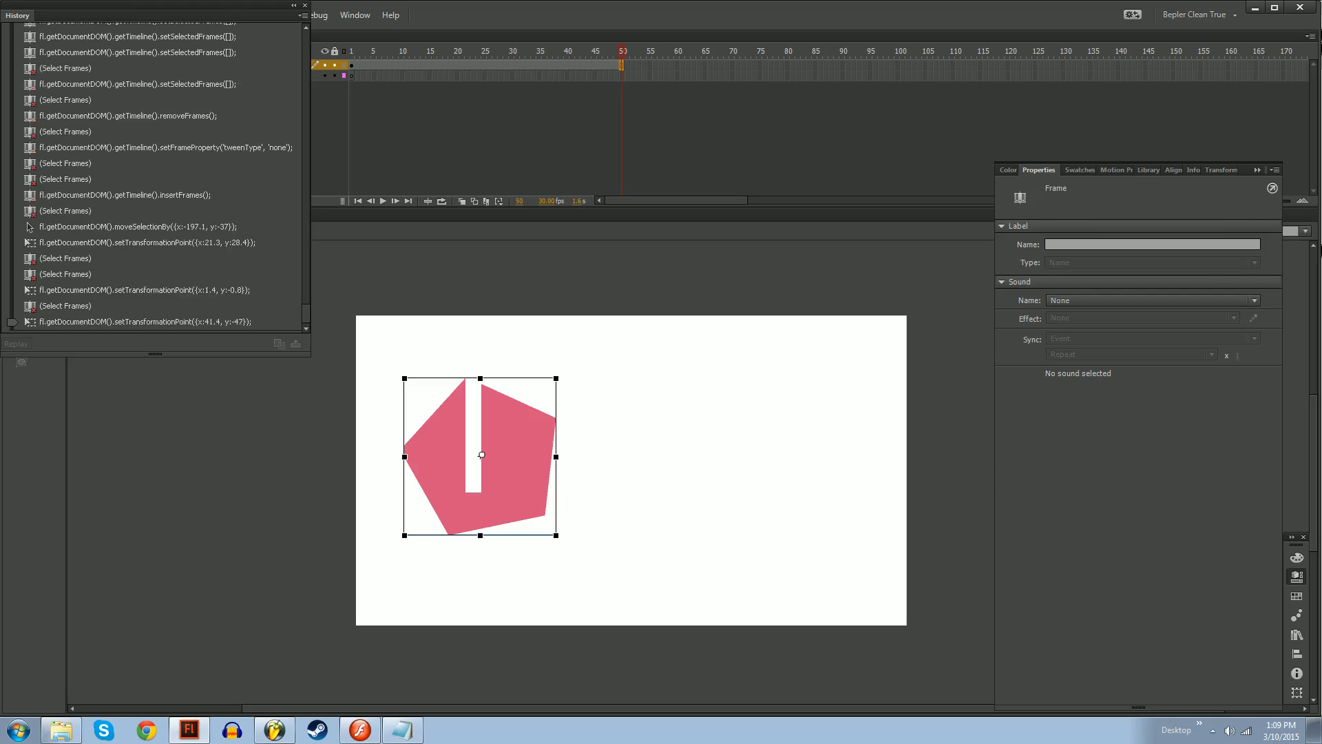
click(622, 65)
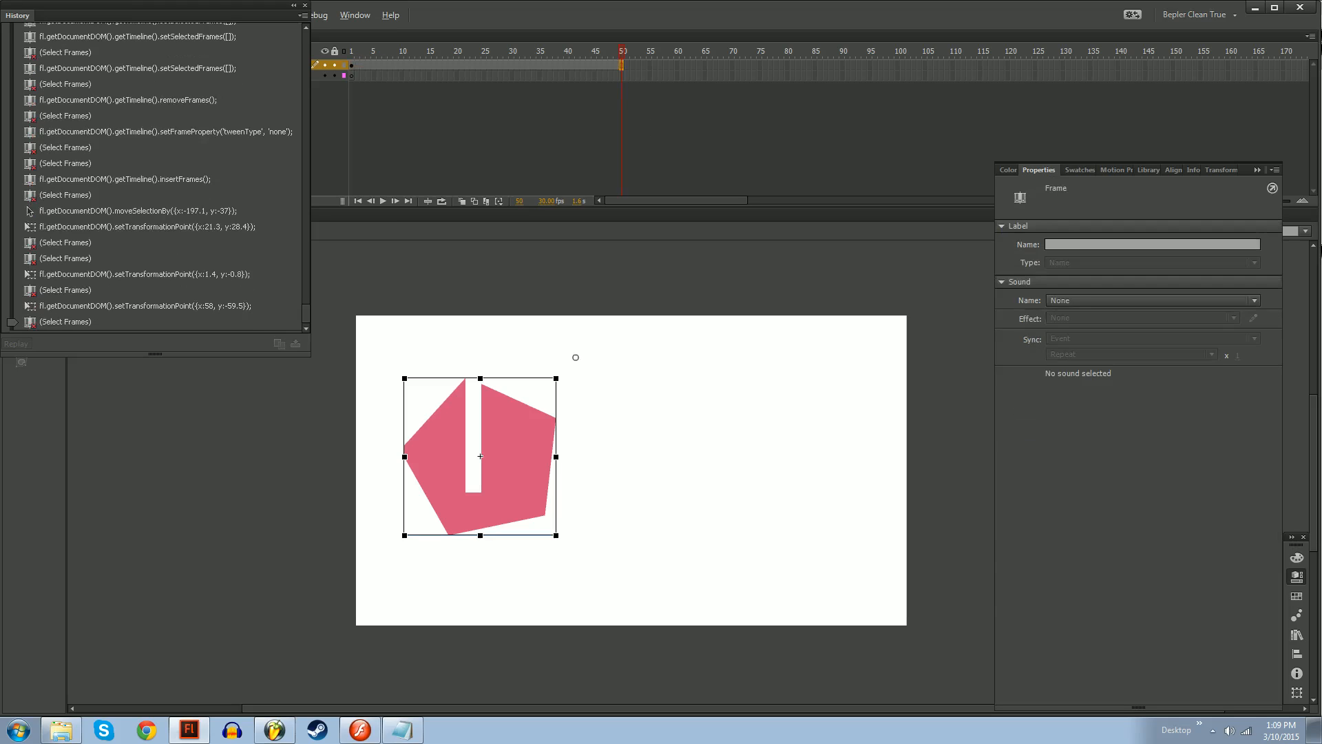
Insert a keyframe at frame 50 and step between neighbouring frames to compare the transformation point's position
key(F6)
key(comma)
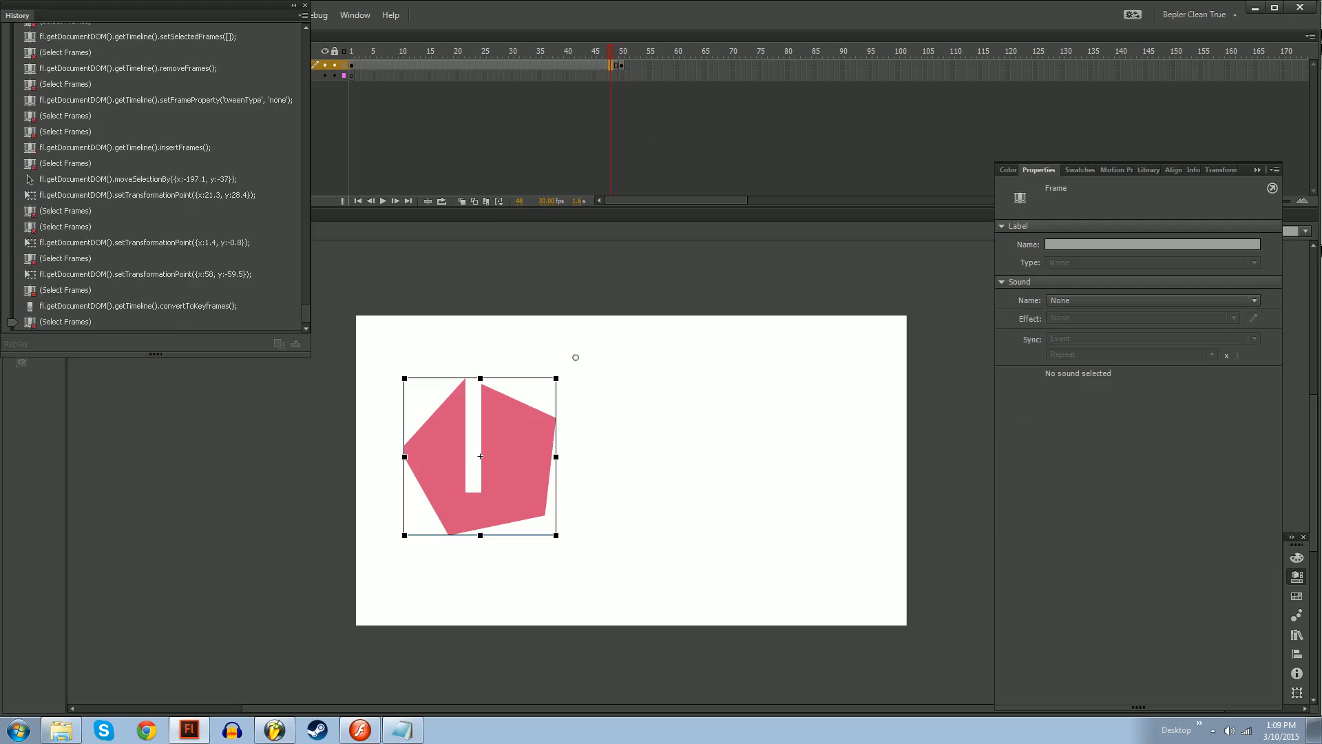
key(period)
key(comma)
key(period)
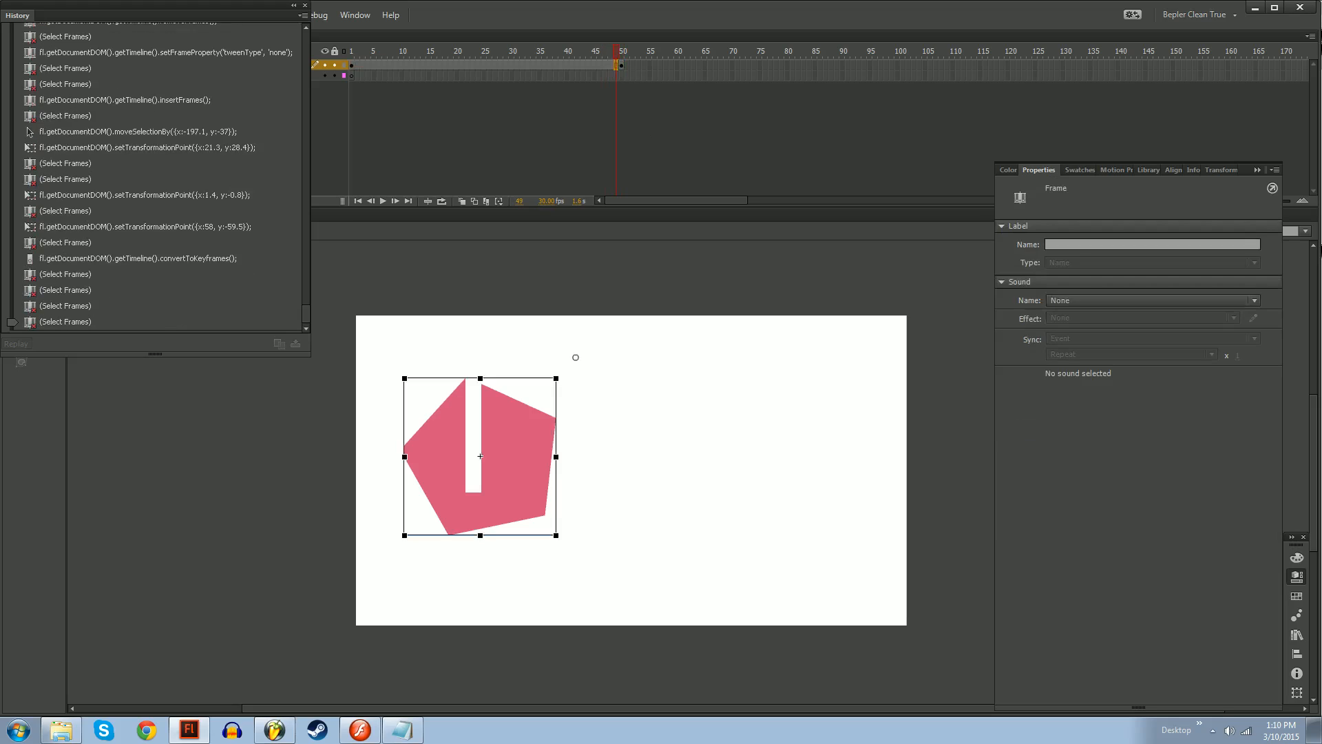
key(comma)
key(period)
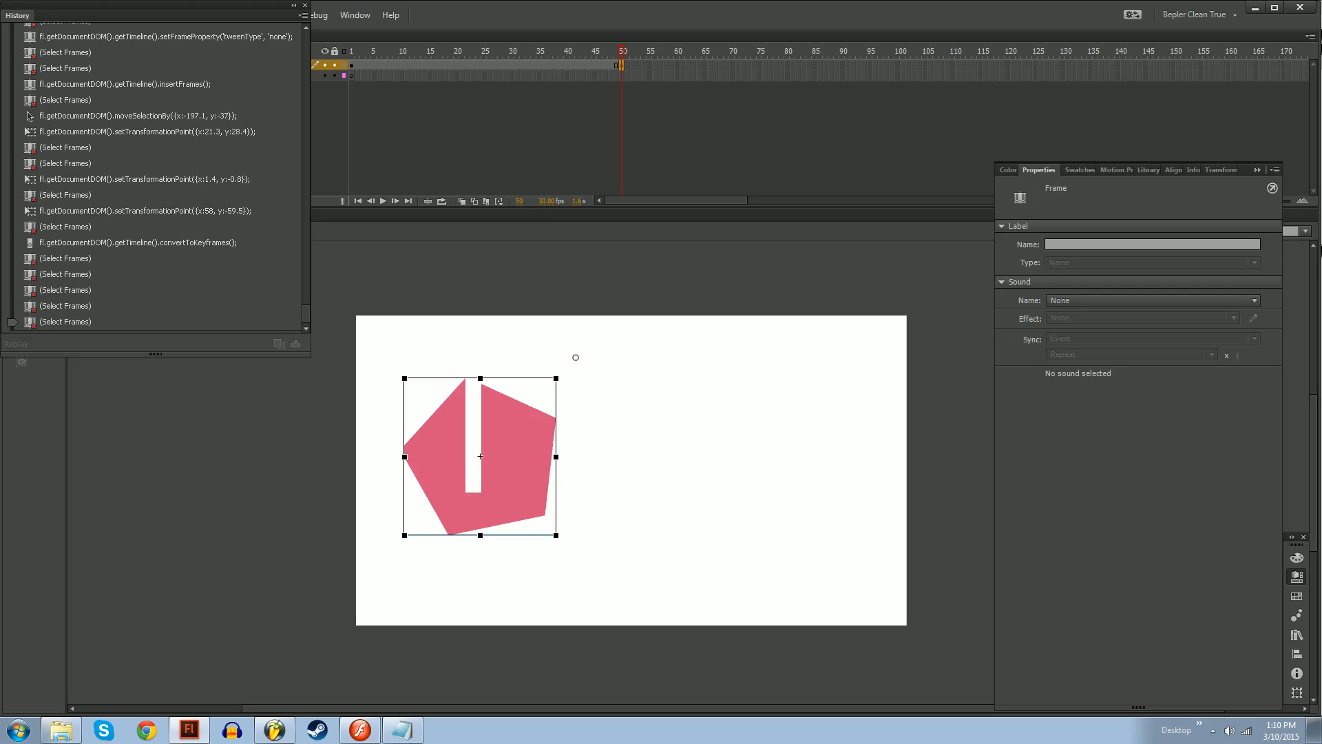
Scale the frame 50 pentagon by about -3.11 horizontally and 0.80 vertically, then create and play a classic tween
drag(556, 535, 638, 499)
right_click(569, 72)
right_click(572, 65)
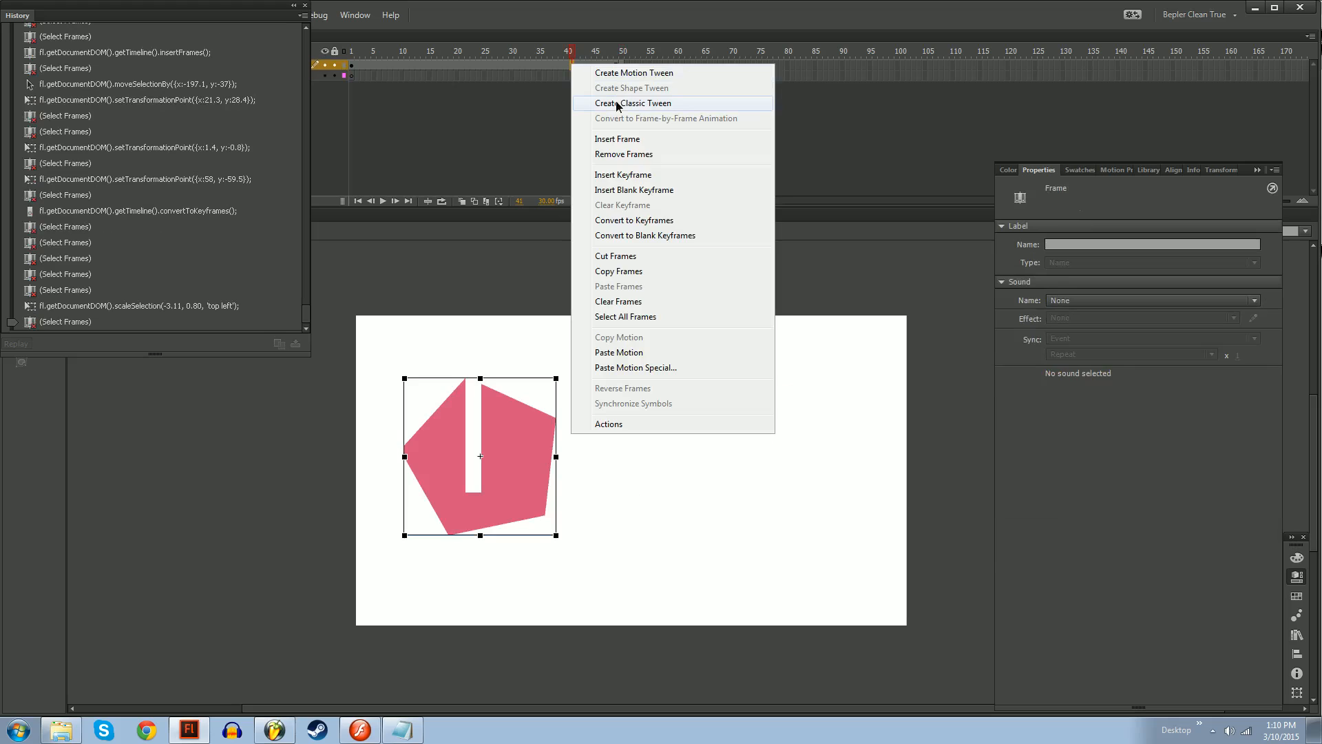
click(617, 105)
key(Return)
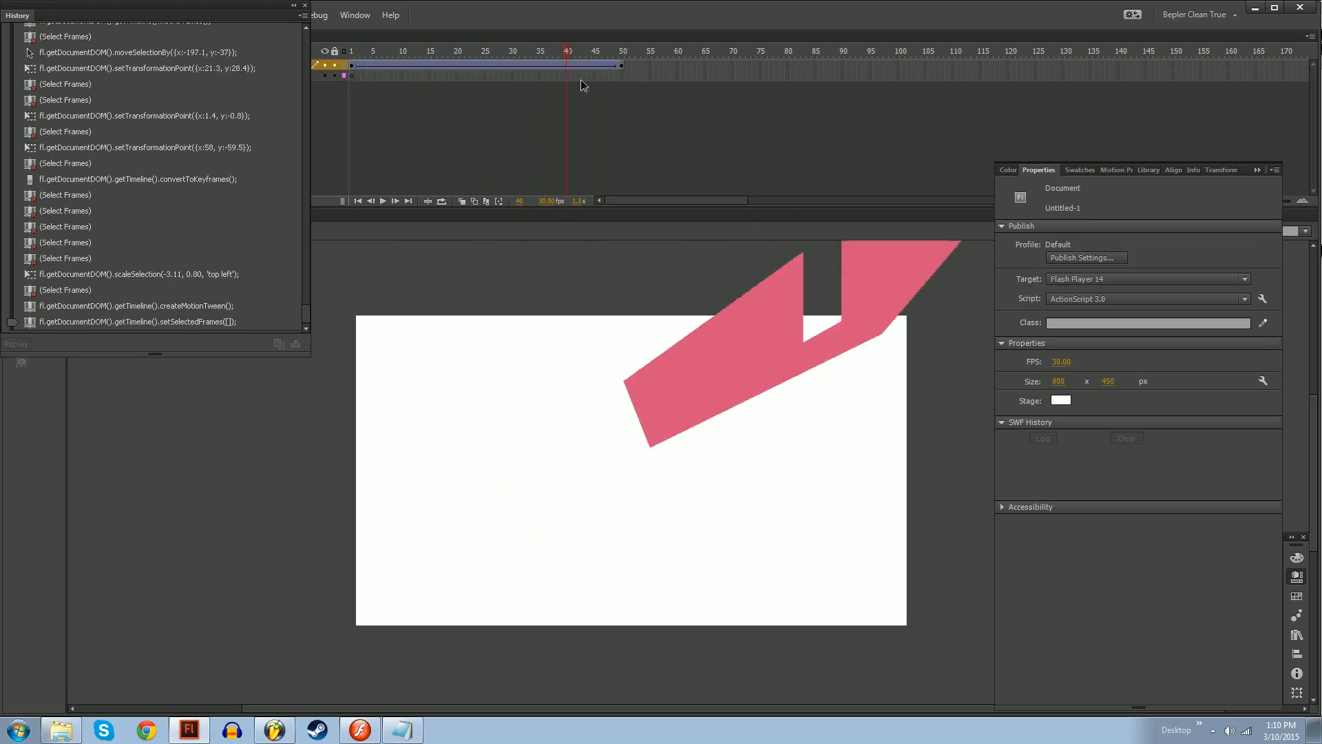
Move the frame 1 pentagon's transformation point slightly down, still outside the shape, and scrub the tween
click(353, 77)
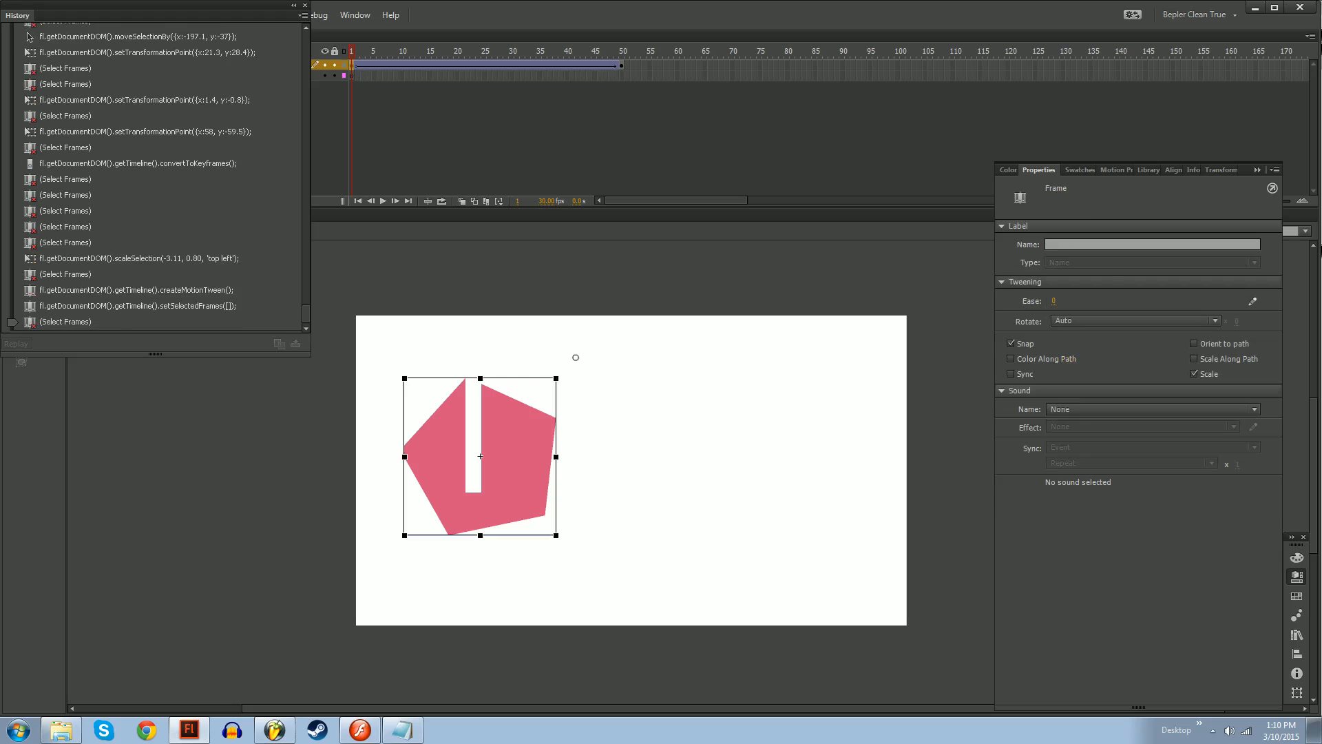
drag(576, 357, 581, 388)
mouse_move(354, 53)
mouse_down()
mouse_move(635, 64)
mouse_move(553, 56)
mouse_move(359, 78)
mouse_up()
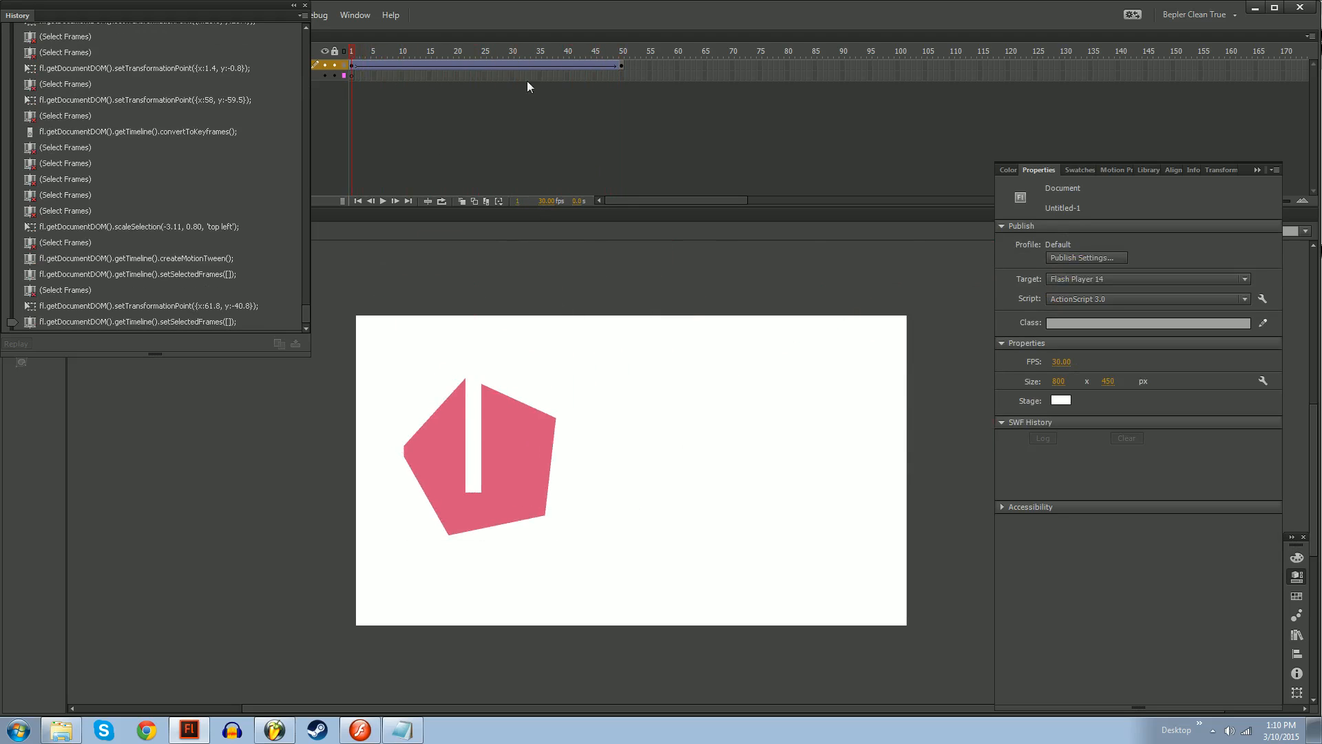
Rotate the pentagon by about 57 degrees at frame 1 and about 44 degrees at frame 50, and scrub through the tween
click(352, 66)
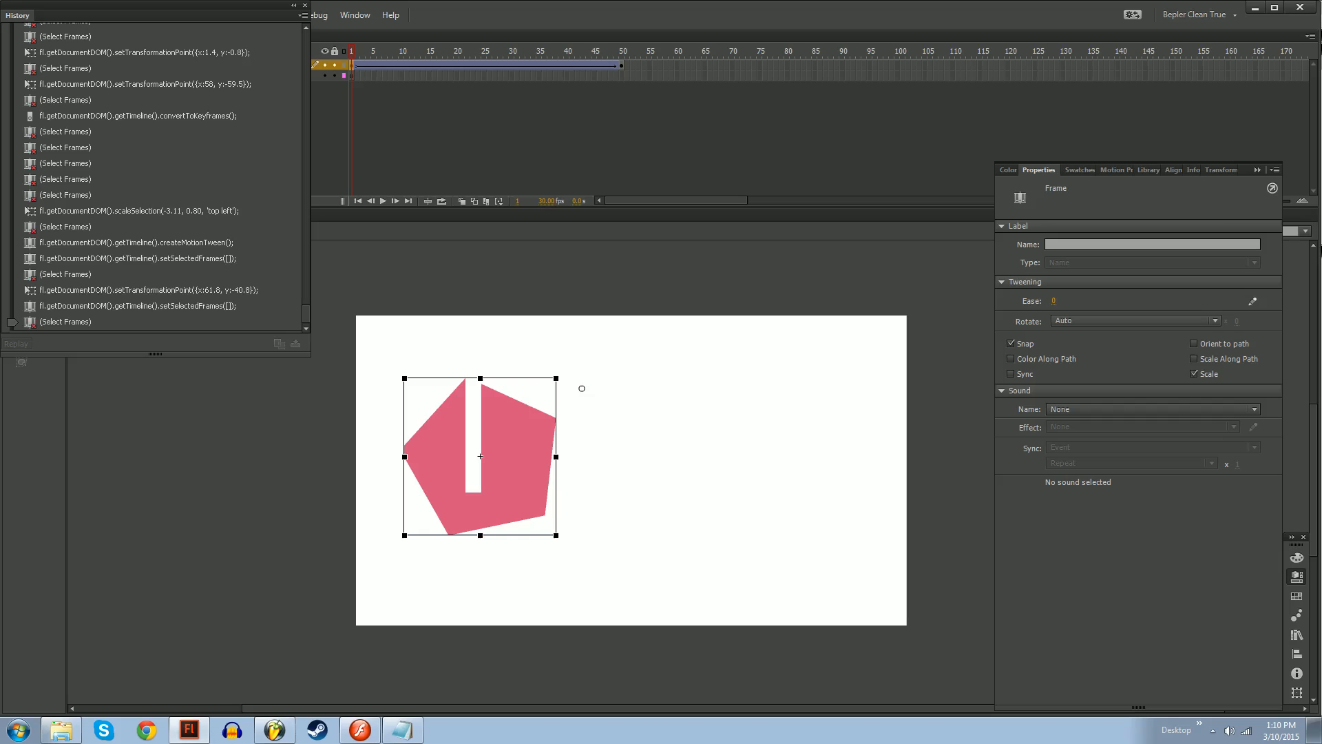
drag(400, 374, 496, 227)
click(622, 66)
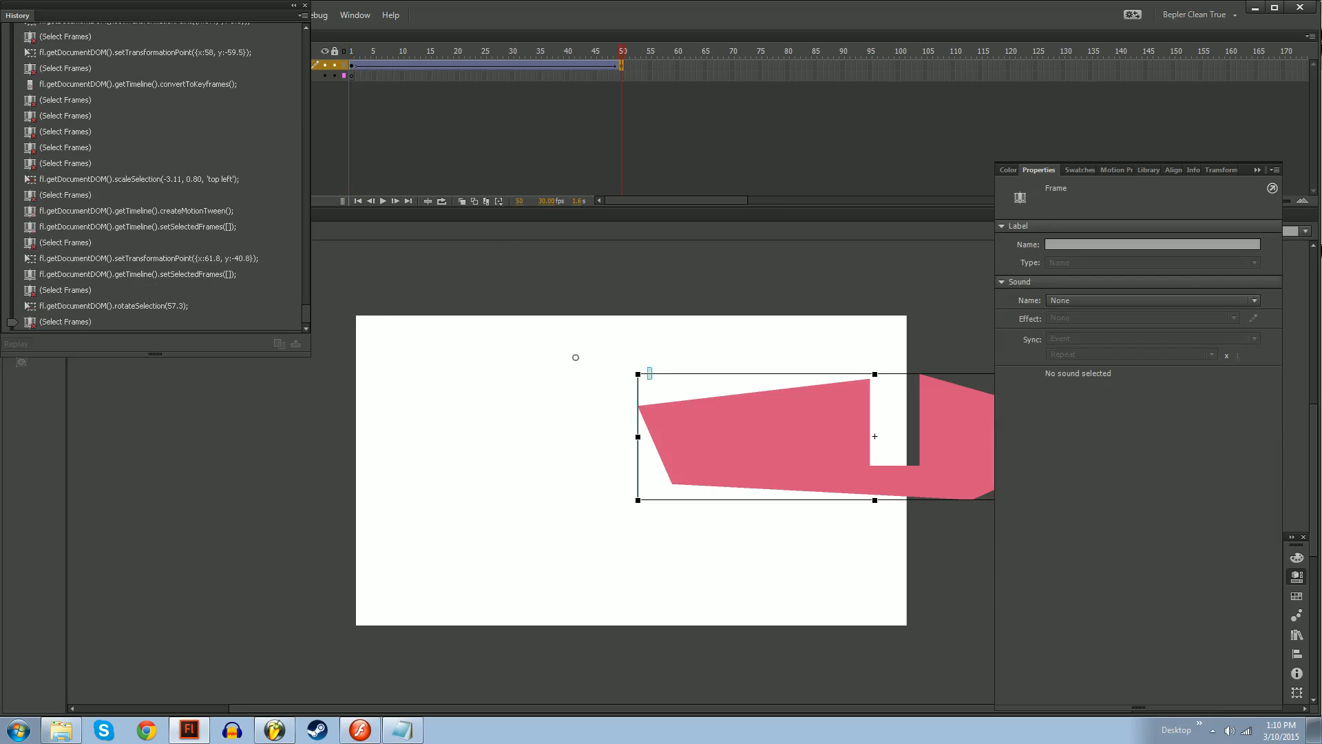
drag(647, 367, 645, 356)
drag(665, 362, 609, 405)
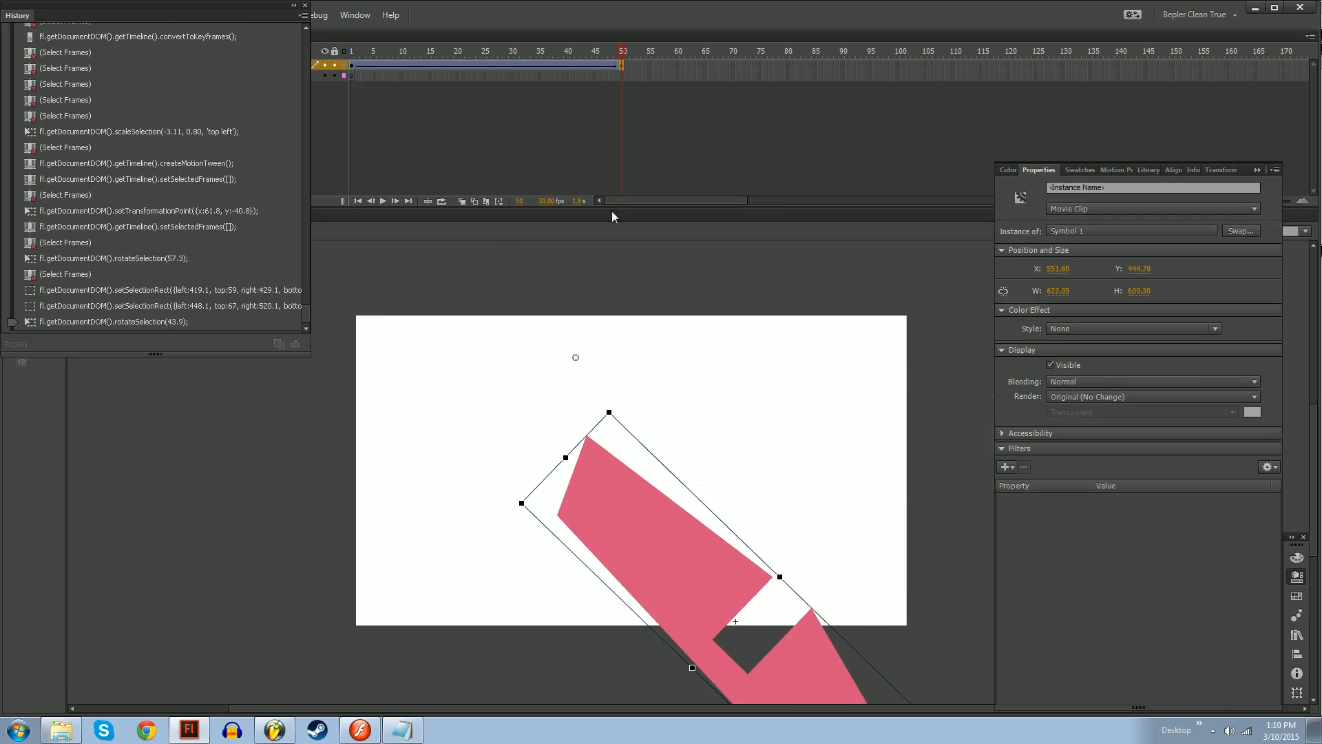
drag(351, 52, 620, 71)
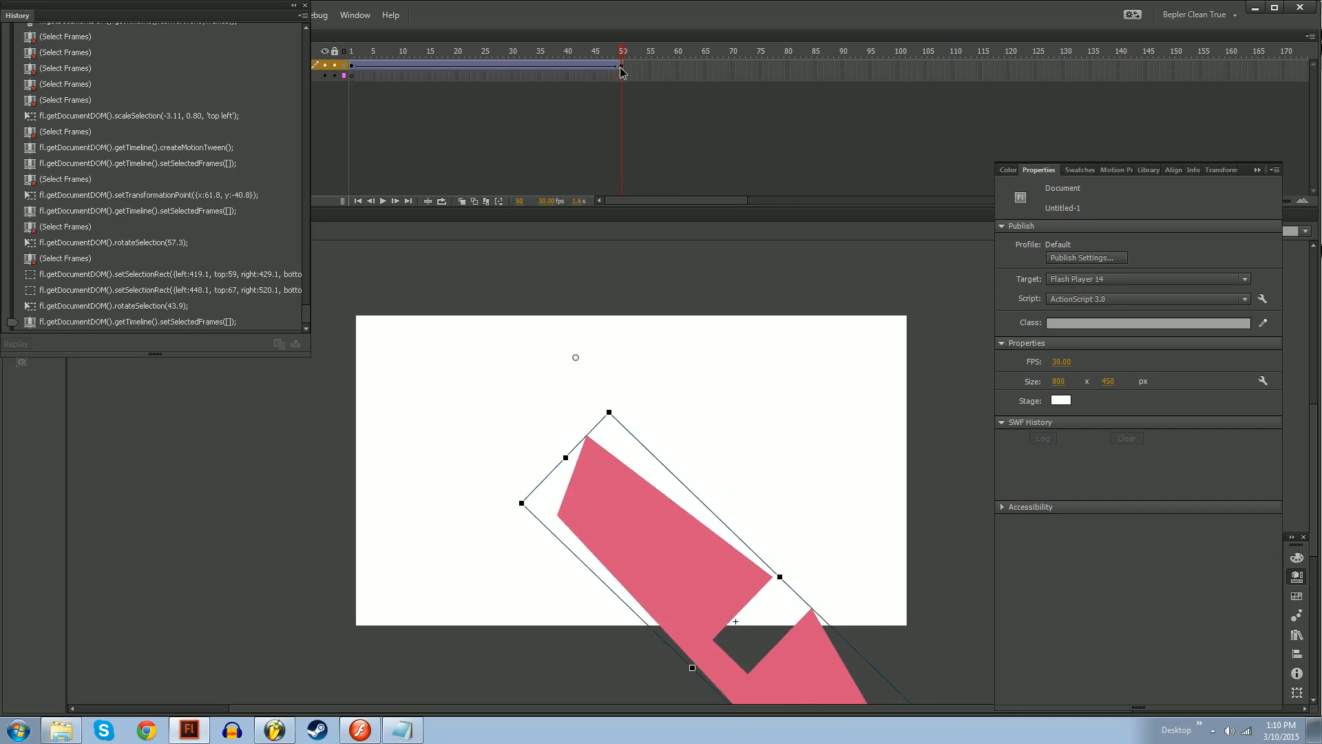
Remove frames 1 to 50 from Layer 6
drag(627, 68, 306, 56)
key(shift+F5)
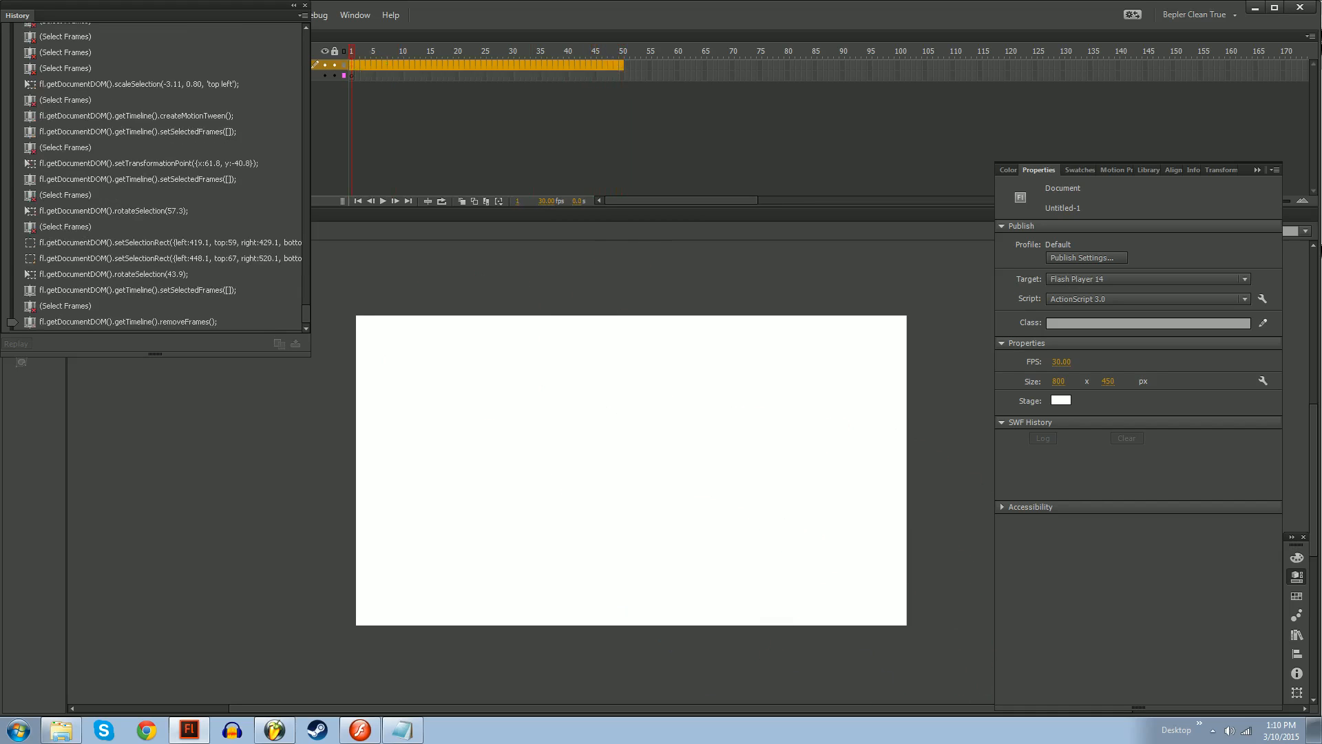
click(352, 65)
Close the History panel and delete Layer 6
click(305, 6)
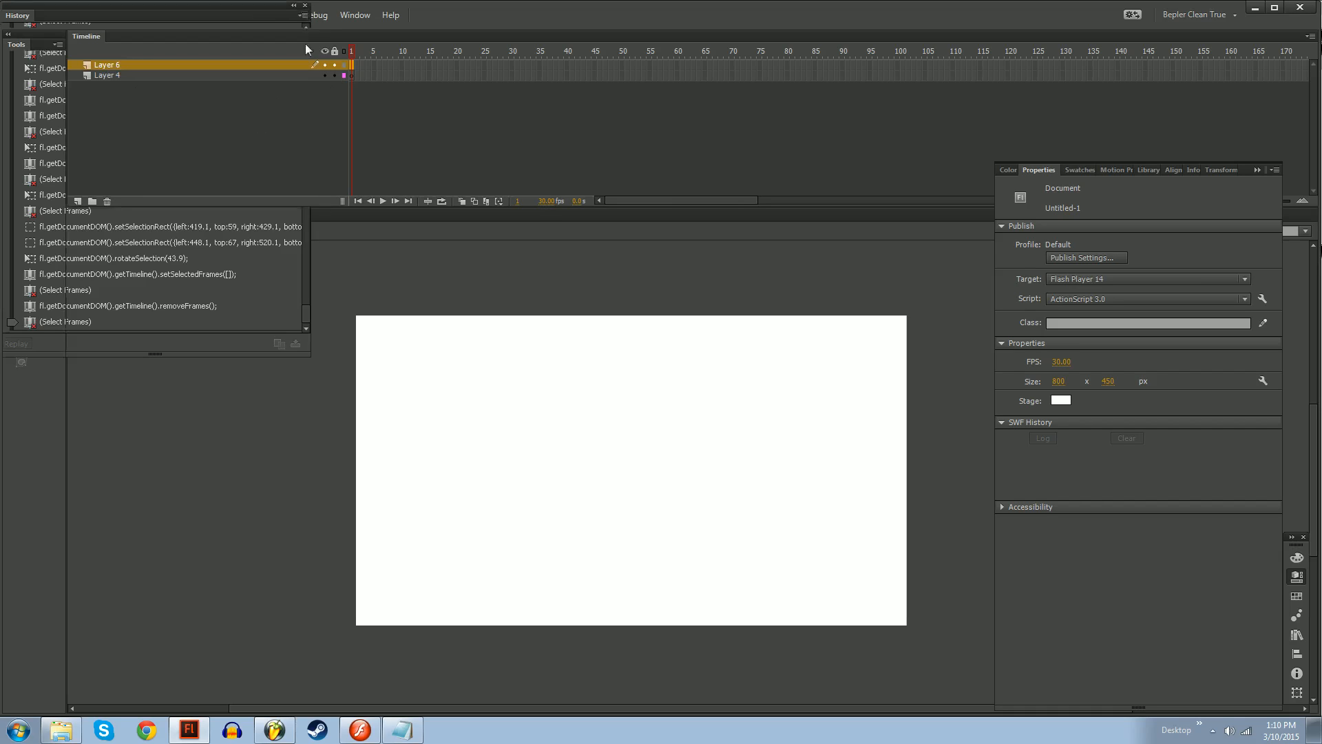
click(107, 201)
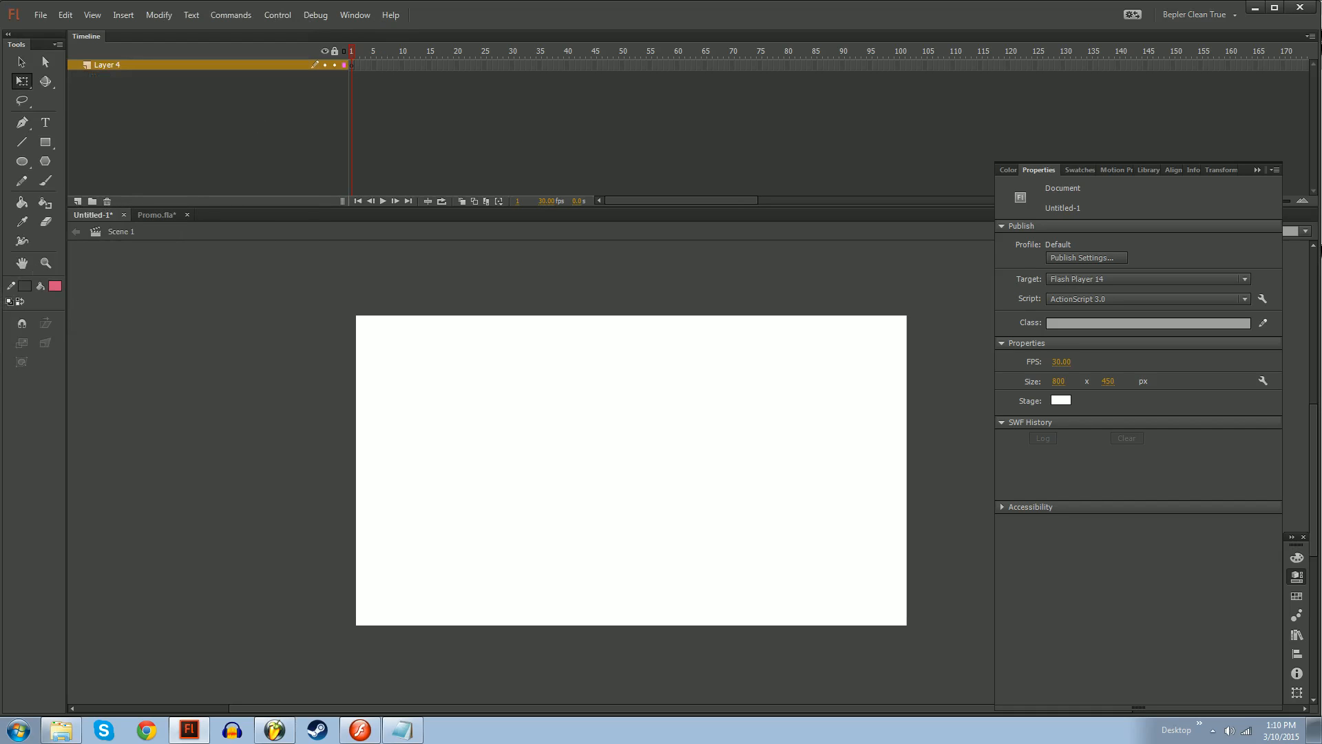
click(352, 66)
Review the tween topic notes in Notepad, enlarging its window, and return to the Flash document
click(403, 730)
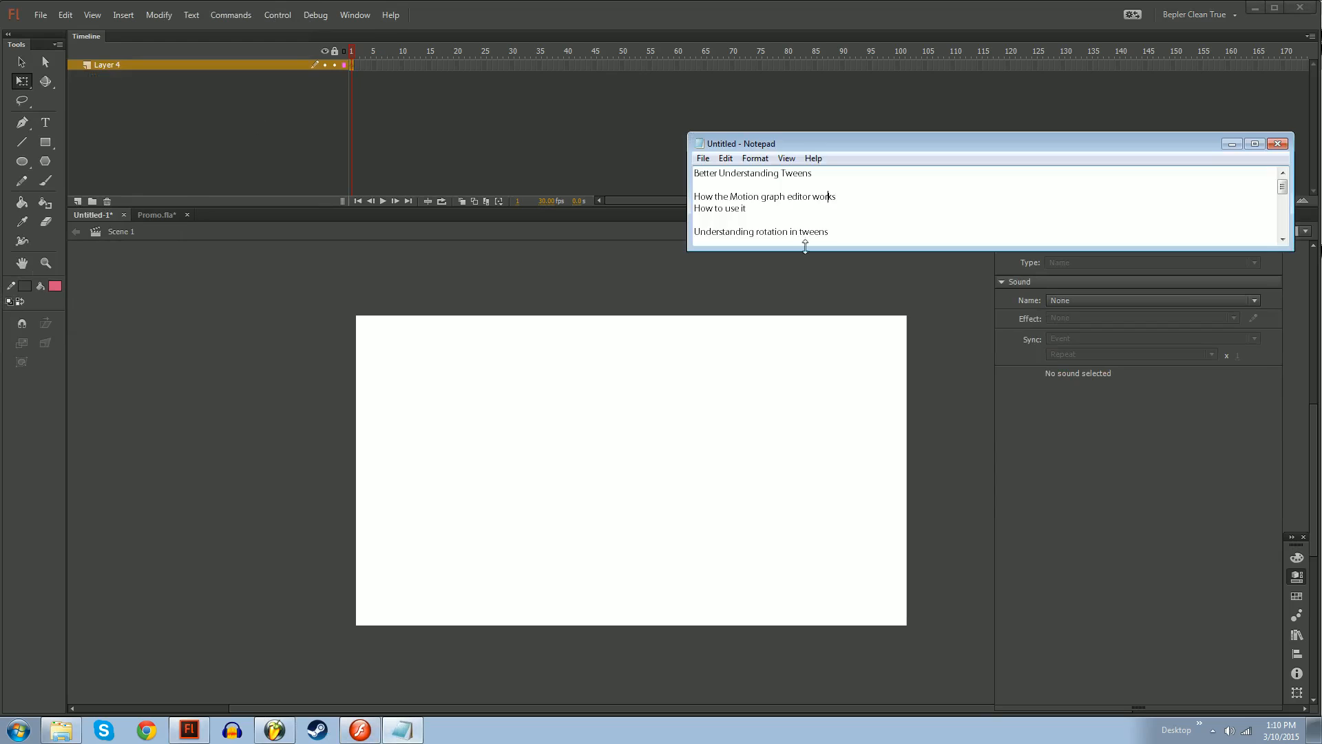
drag(795, 248, 791, 274)
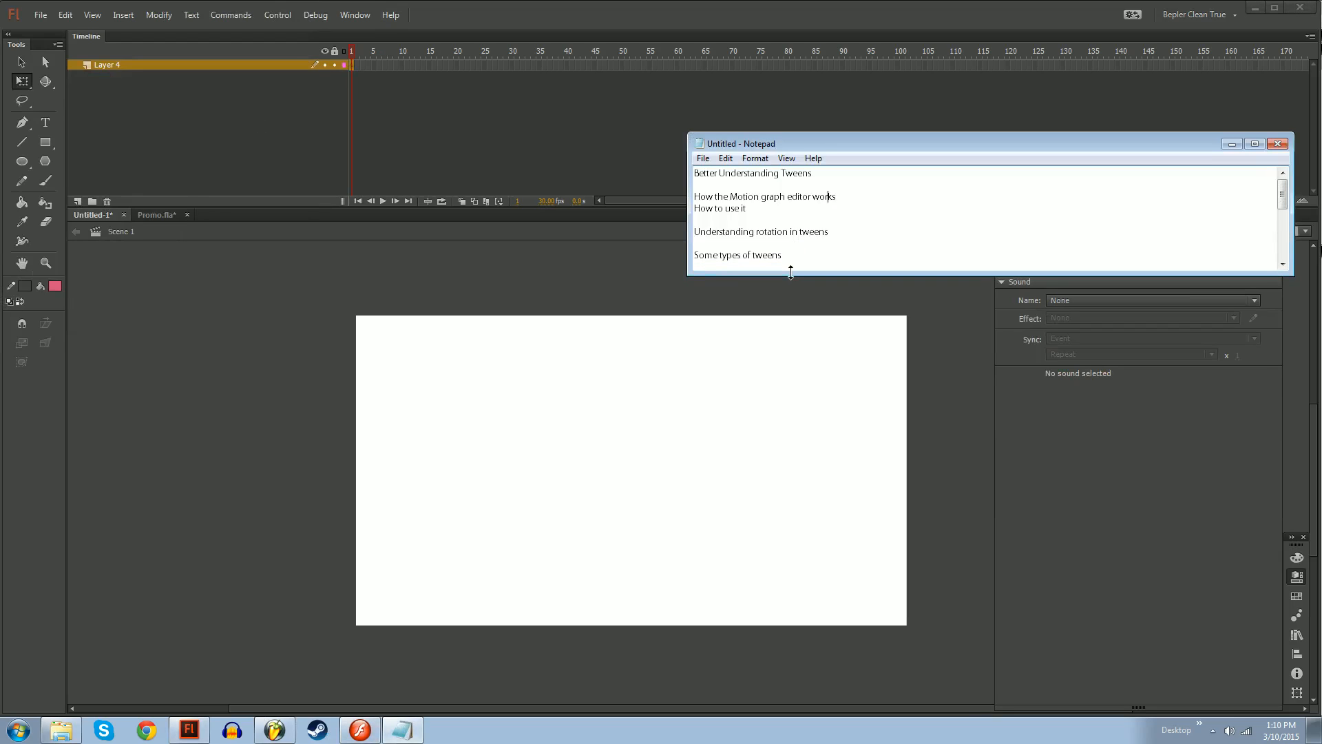
click(779, 386)
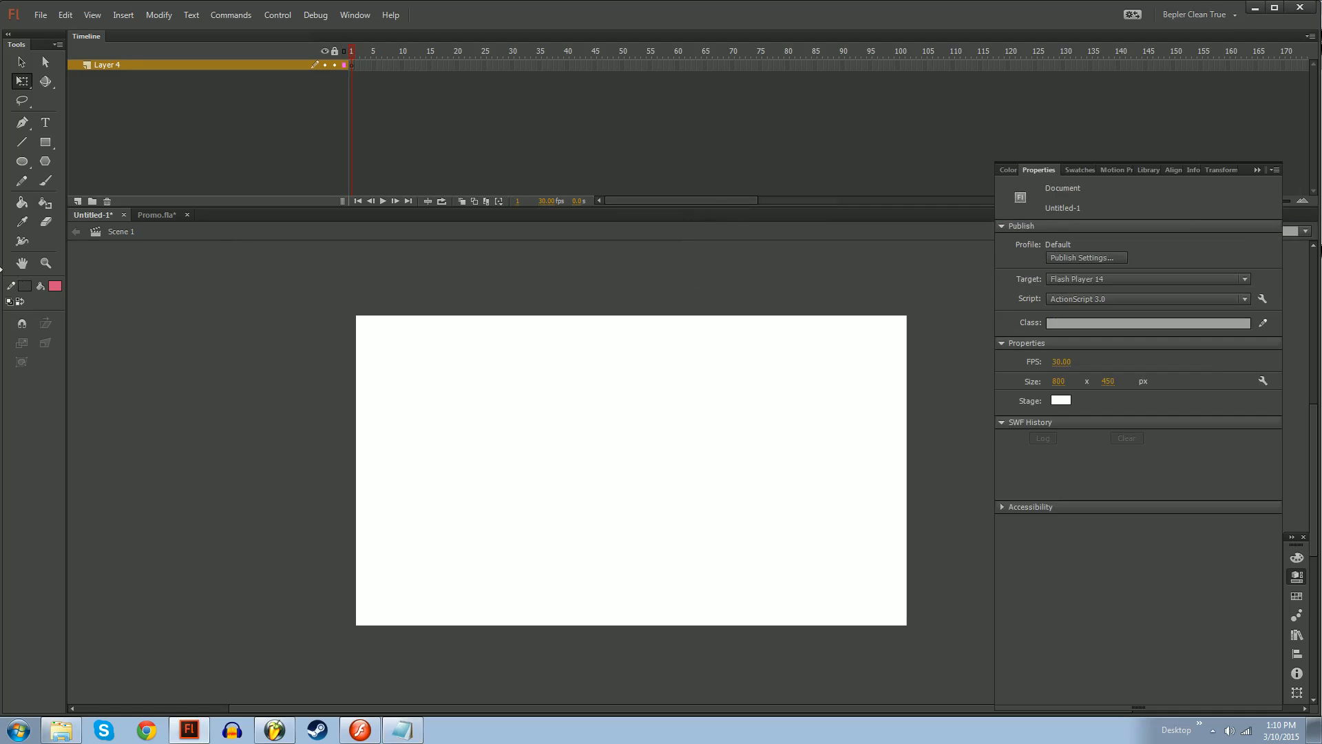
Draw a pink square about 230 px wide with no stroke and convert it to a movie clip symbol
click(26, 288)
click(231, 301)
key(r)
drag(444, 426, 602, 584)
key(q)
click(537, 516)
key(F8)
key(Return)
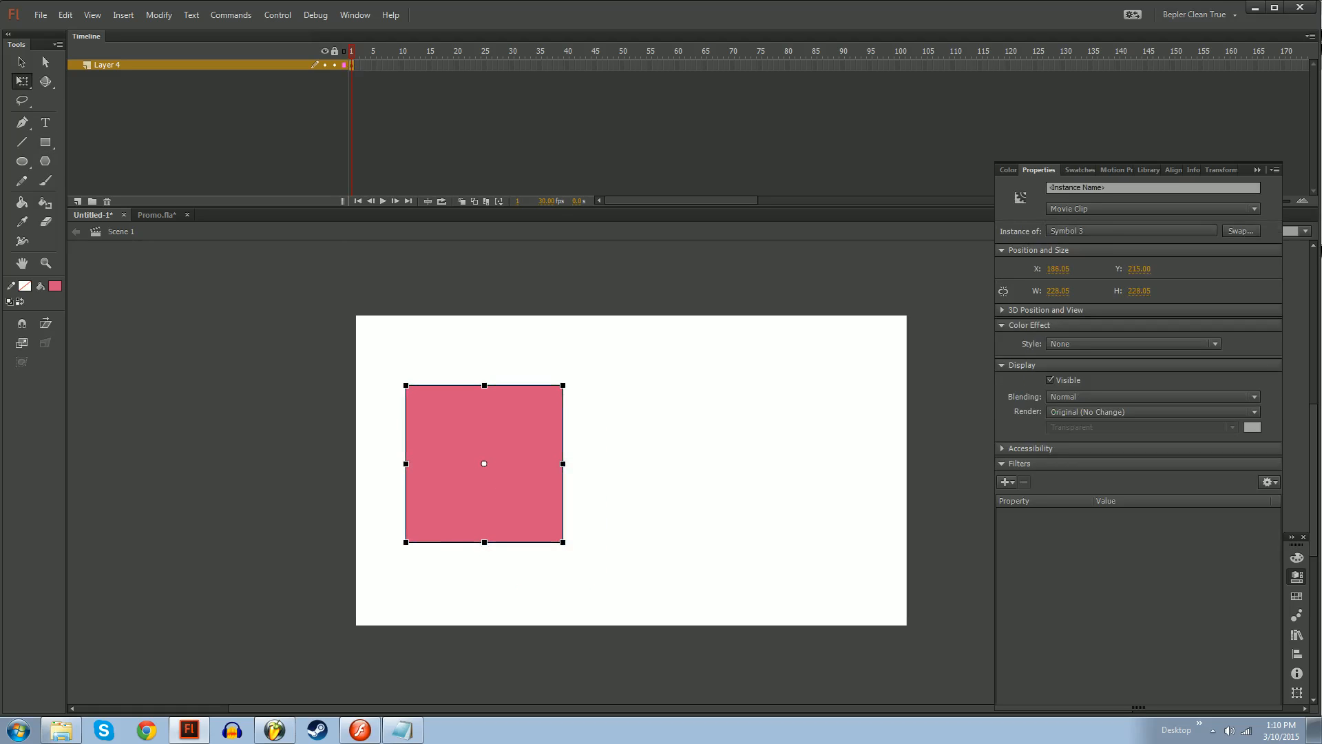
Scale the square down to about 188 px and centre it on the stage horizontally and vertically
drag(563, 542, 549, 529)
drag(509, 489, 665, 526)
key(ctrl+alt+2)
key(ctrl+alt+5)
key(Escape)
Insert a keyframe at frame 50 on the square's layer, leaving the square deselected
key(ctrl+minus)
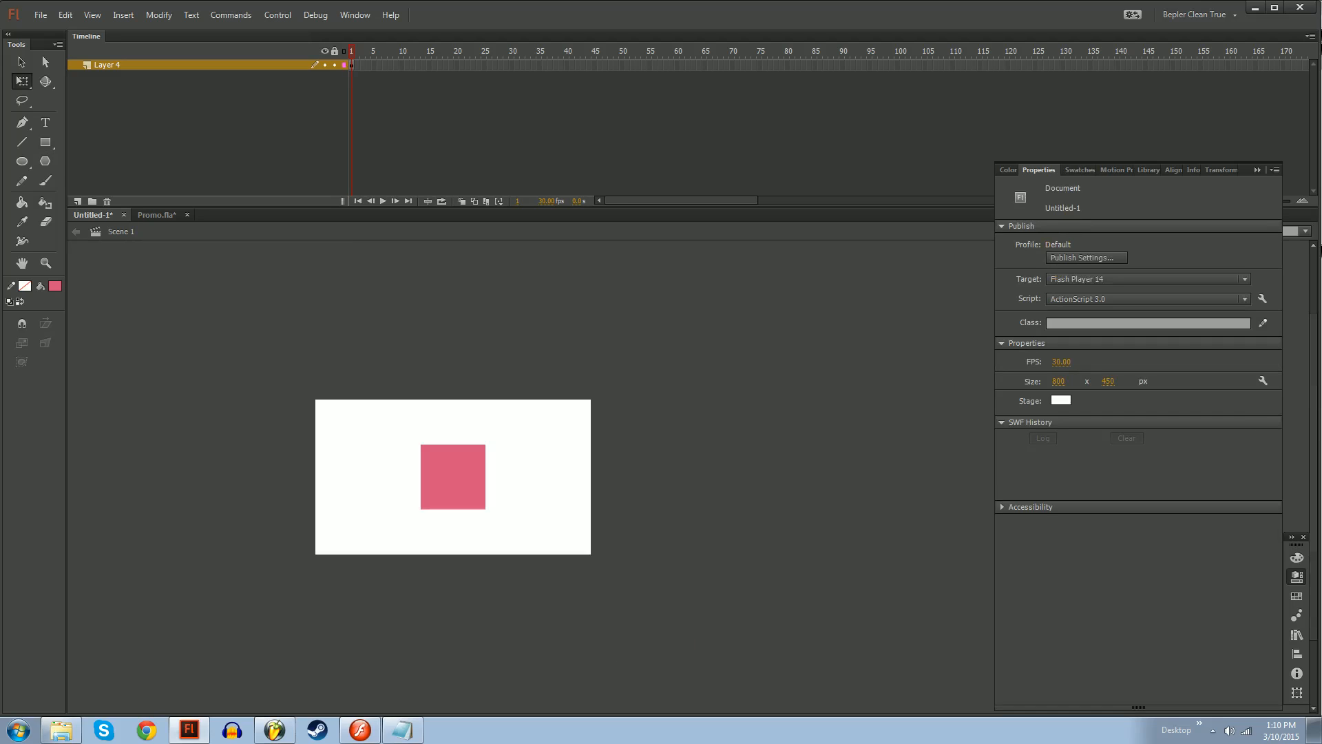
key(ctrl+equal)
key(ctrl+equal)
key(ctrl+minus)
drag(613, 709, 653, 708)
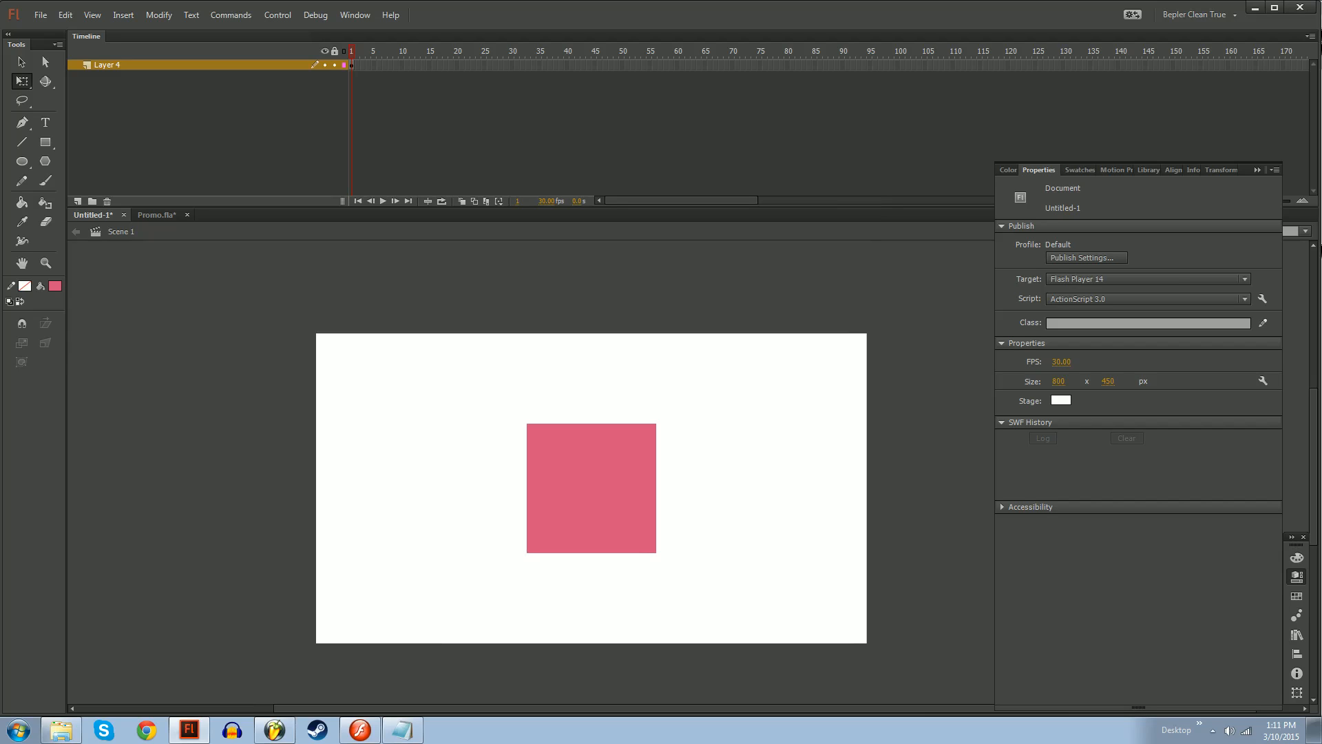
key(ctrl+a)
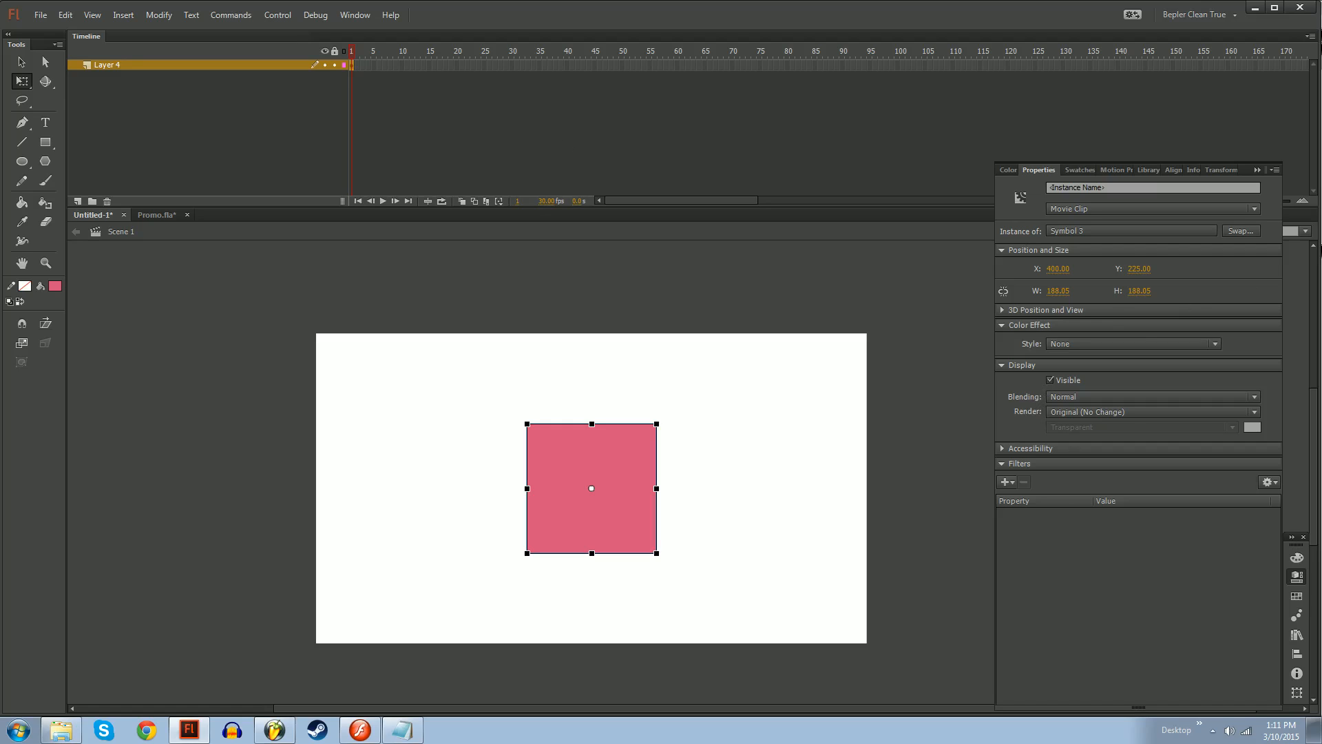
key(ctrl+shift+a)
click(622, 64)
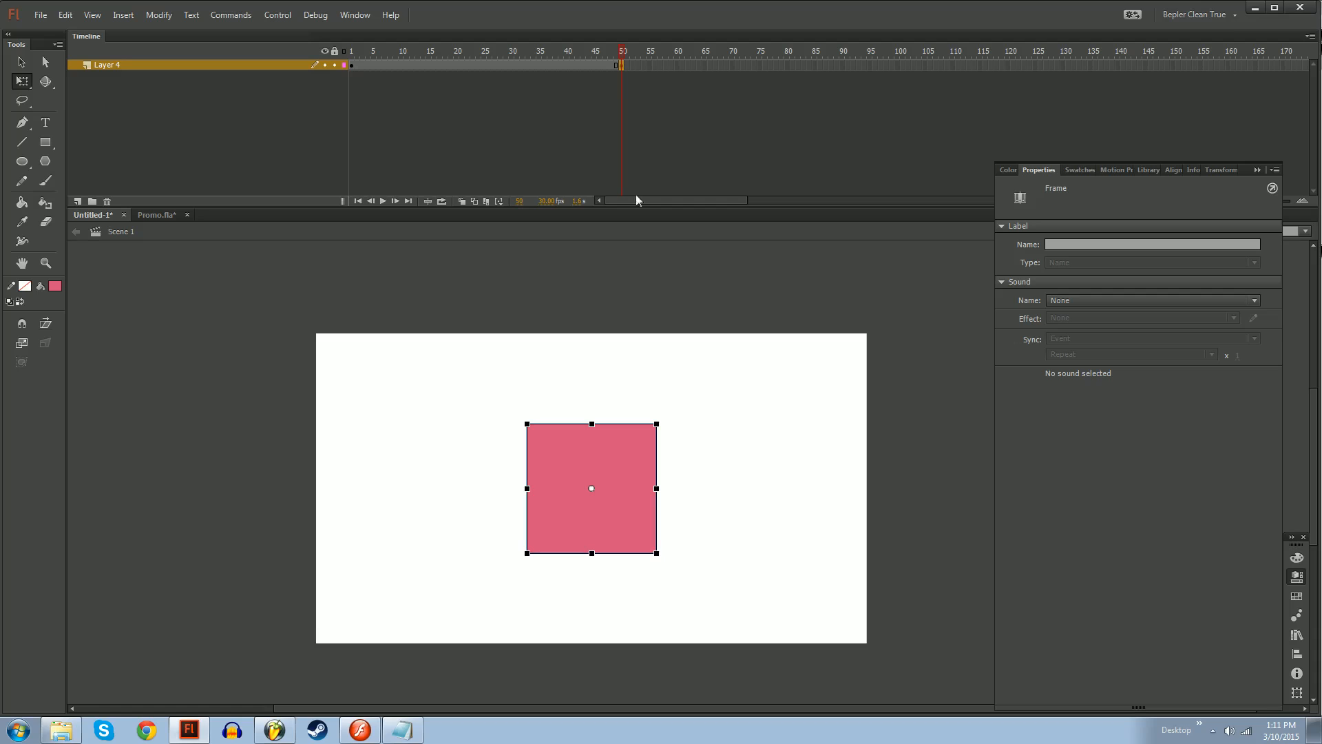
key(v)
click(591, 488)
drag(782, 300, 676, 388)
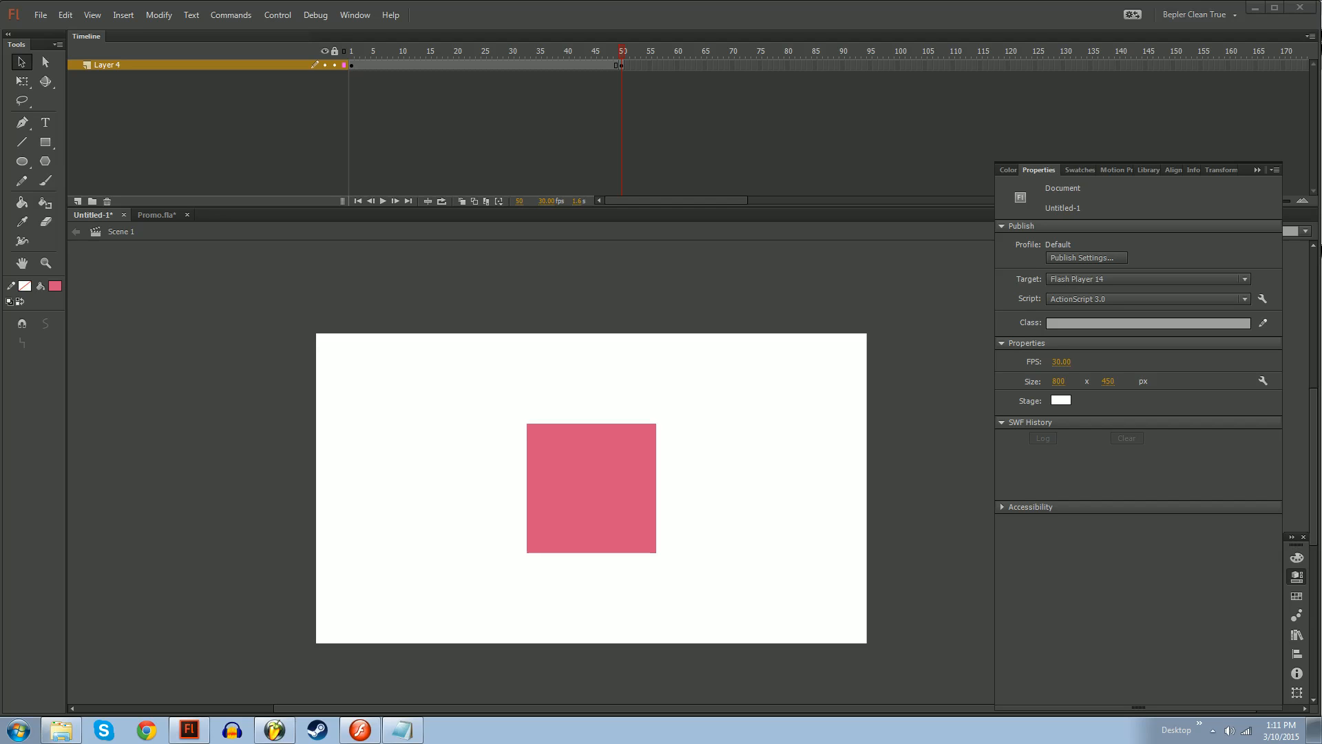
Switch to Chrome and examine the animated easing curve examples on the easing functions page
drag(1321, 124, 870, 6)
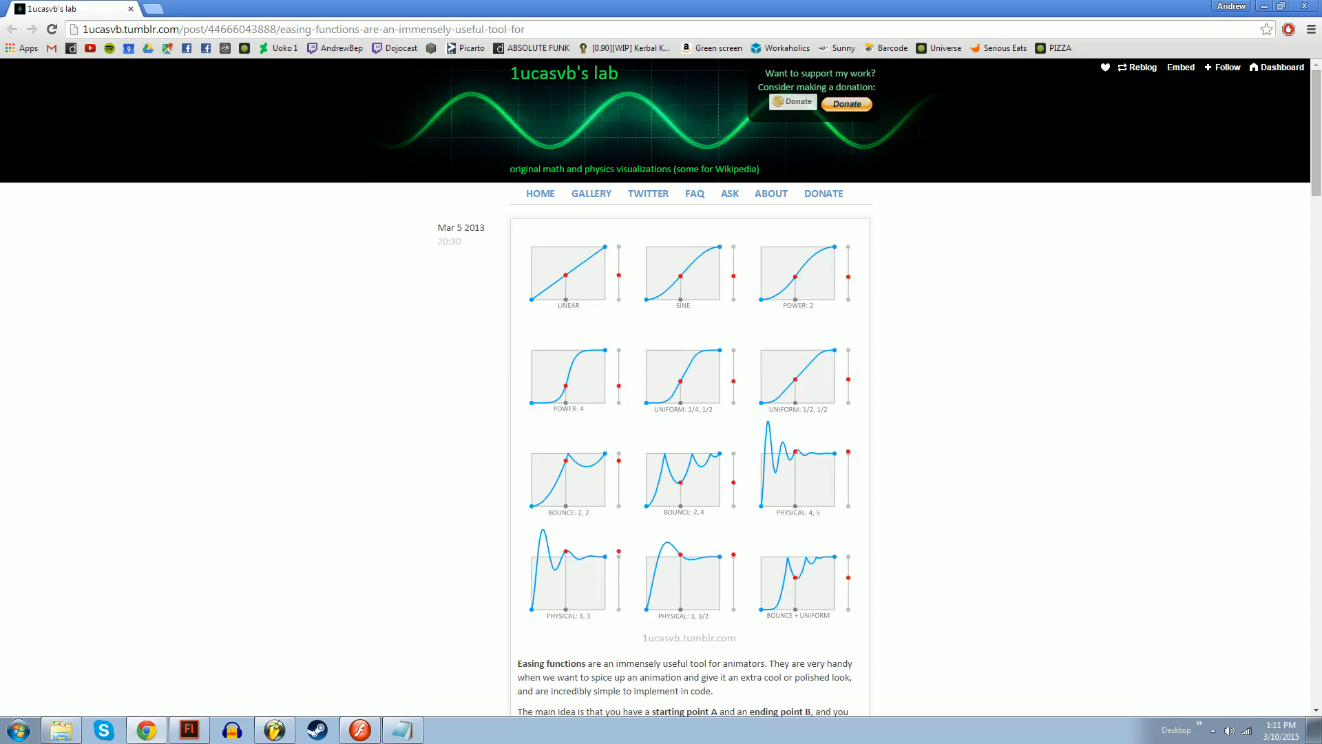
drag(1321, 144, 231, 4)
click(263, 8)
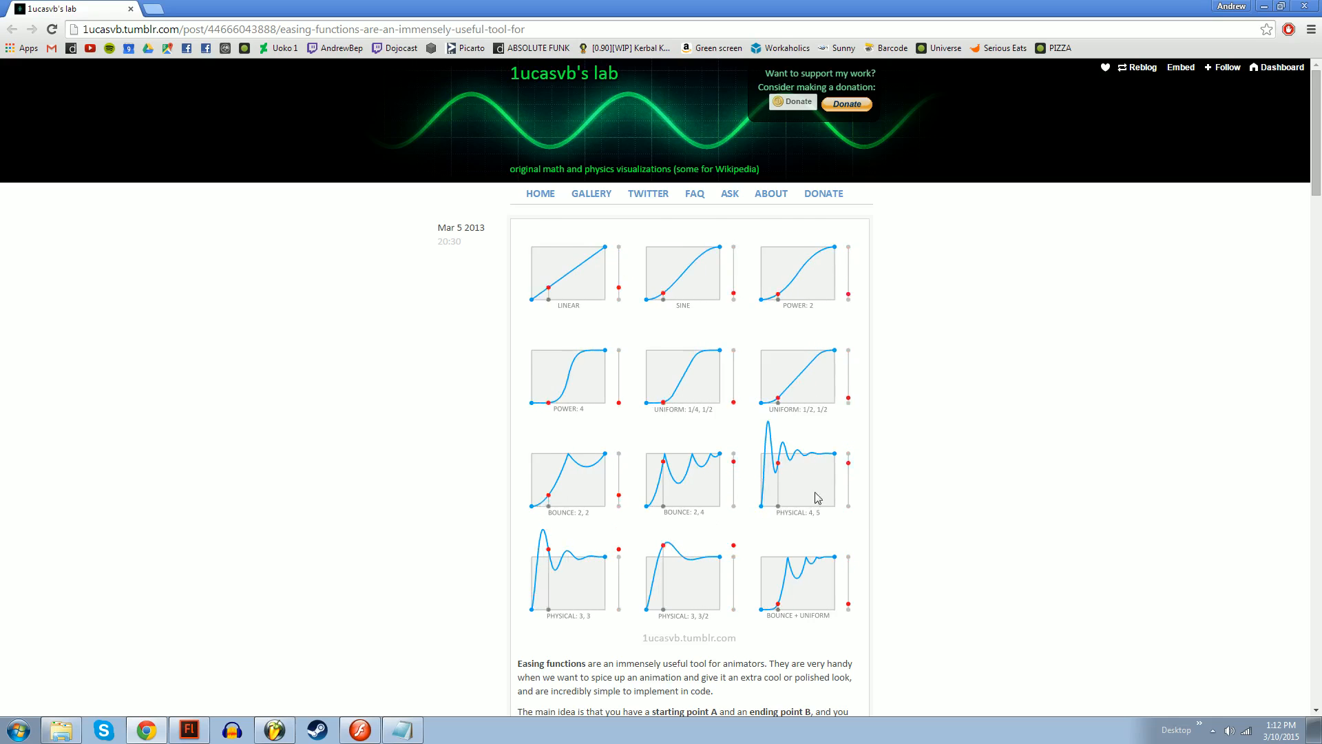
scroll(799, 469, down, 2)
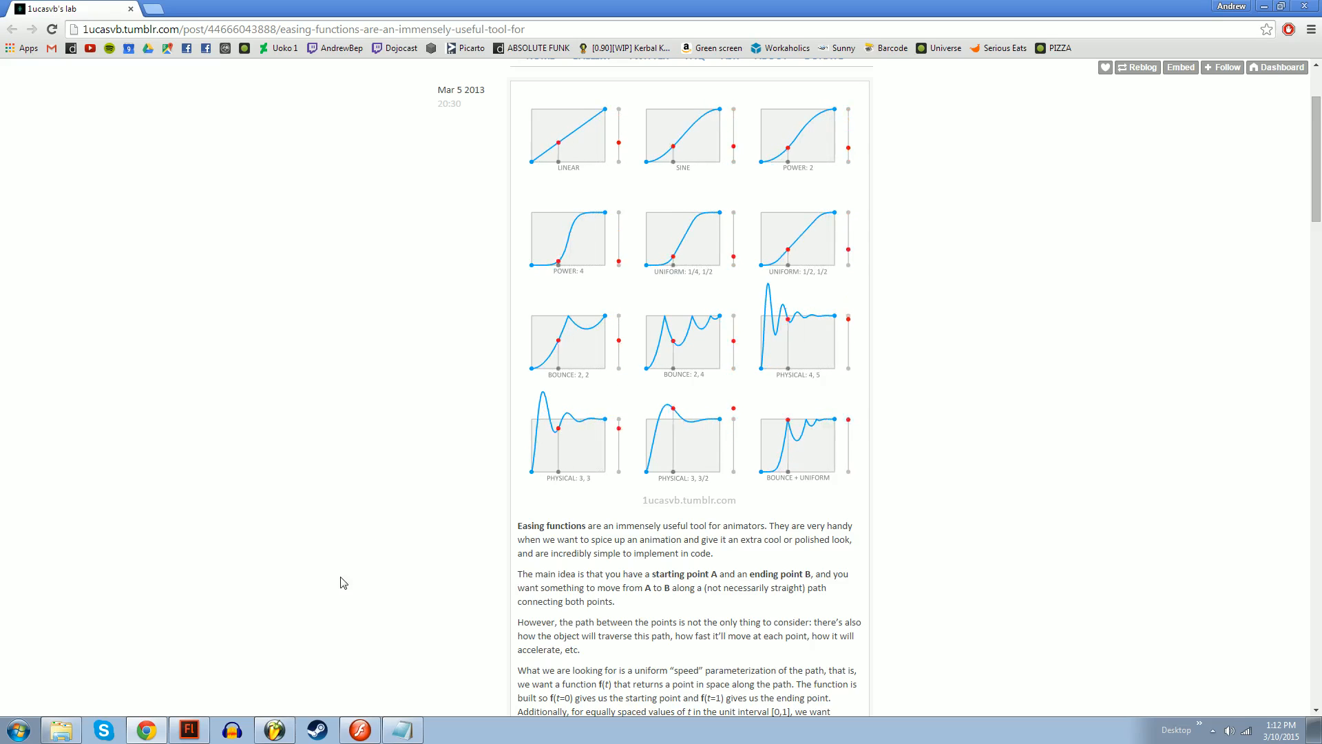
Switch back to Flash and create a classic tween between frames 1 and 50 on Layer 4
click(190, 732)
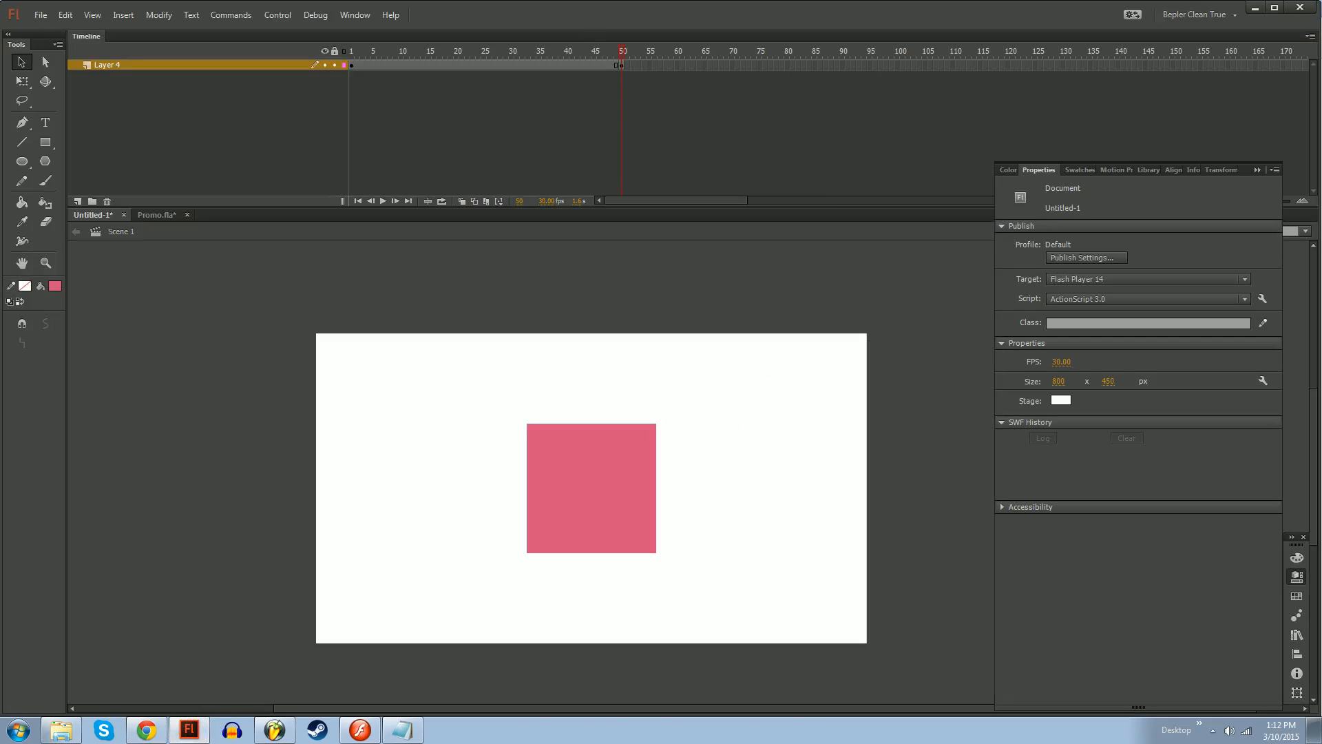
right_click(581, 65)
click(635, 105)
click(495, 65)
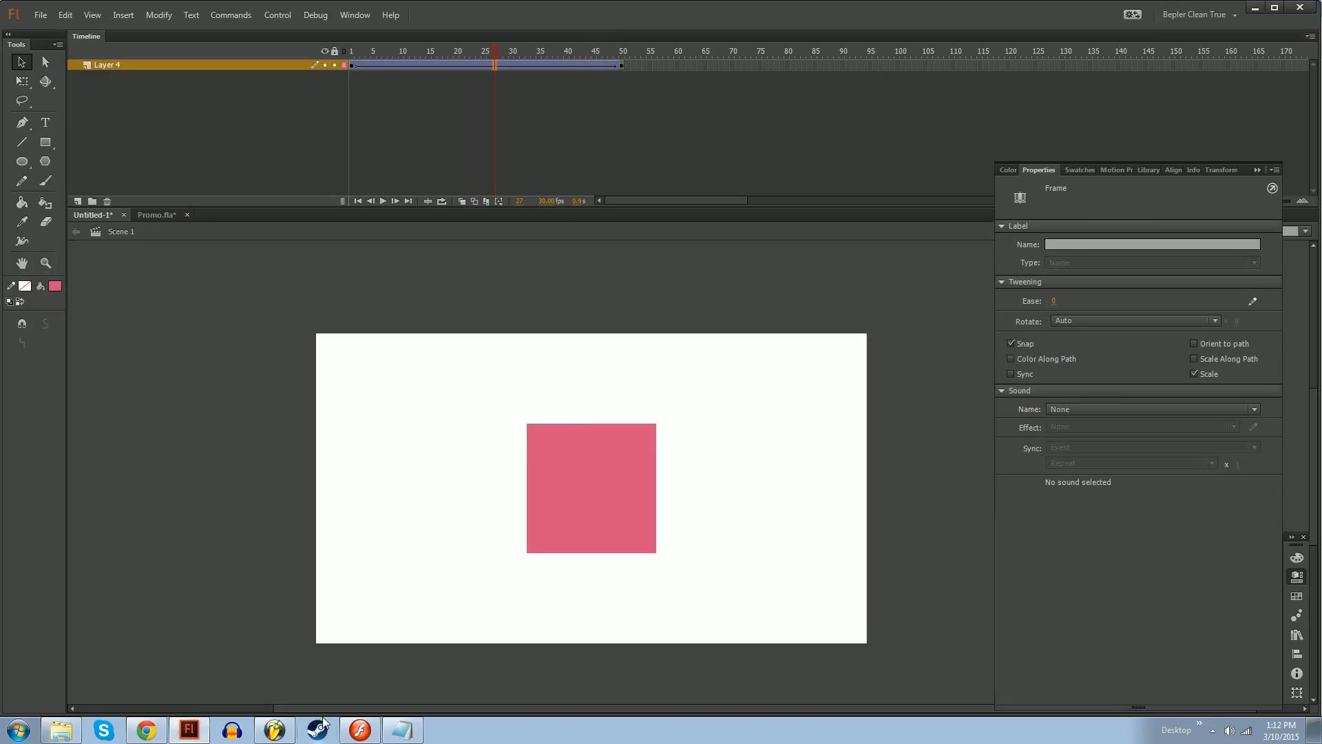
Open the tween's custom ease curve and shape an early peak followed by a dip to about 62% near frame 26
click(1253, 301)
drag(424, 321, 371, 310)
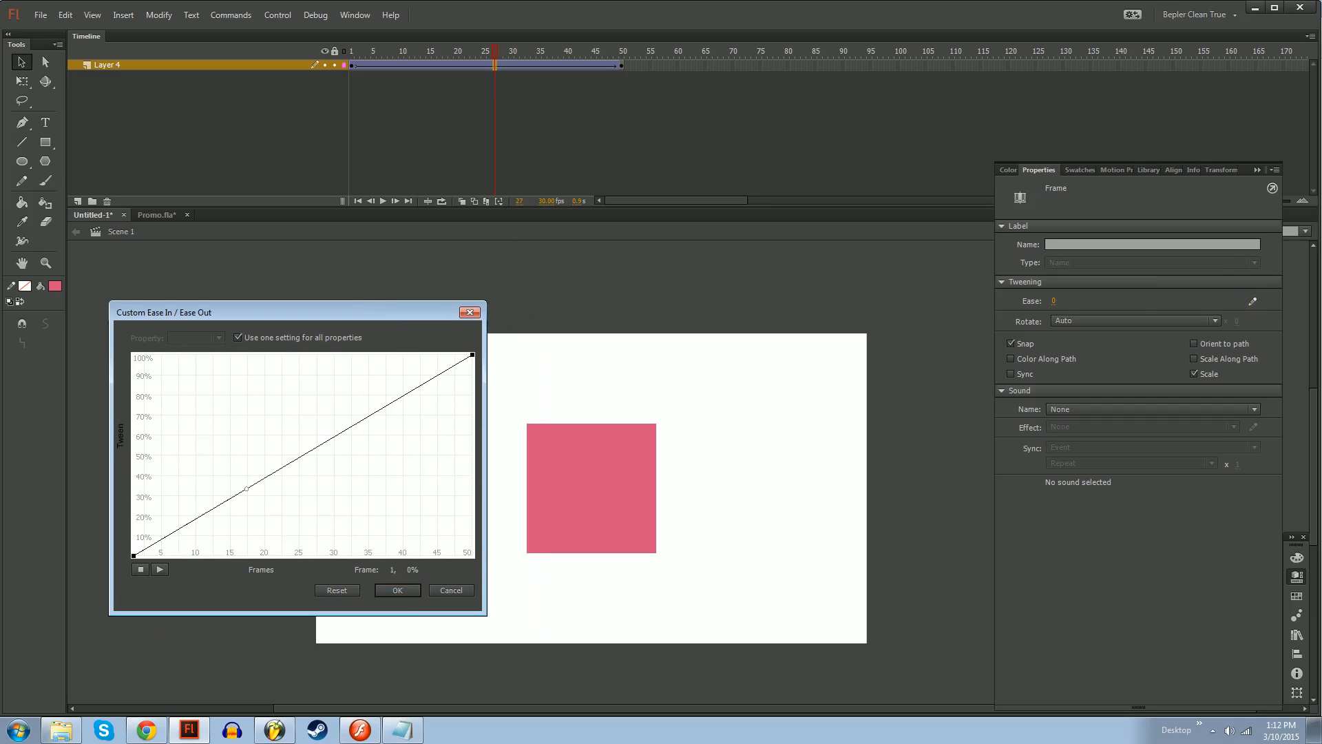
drag(246, 488, 161, 355)
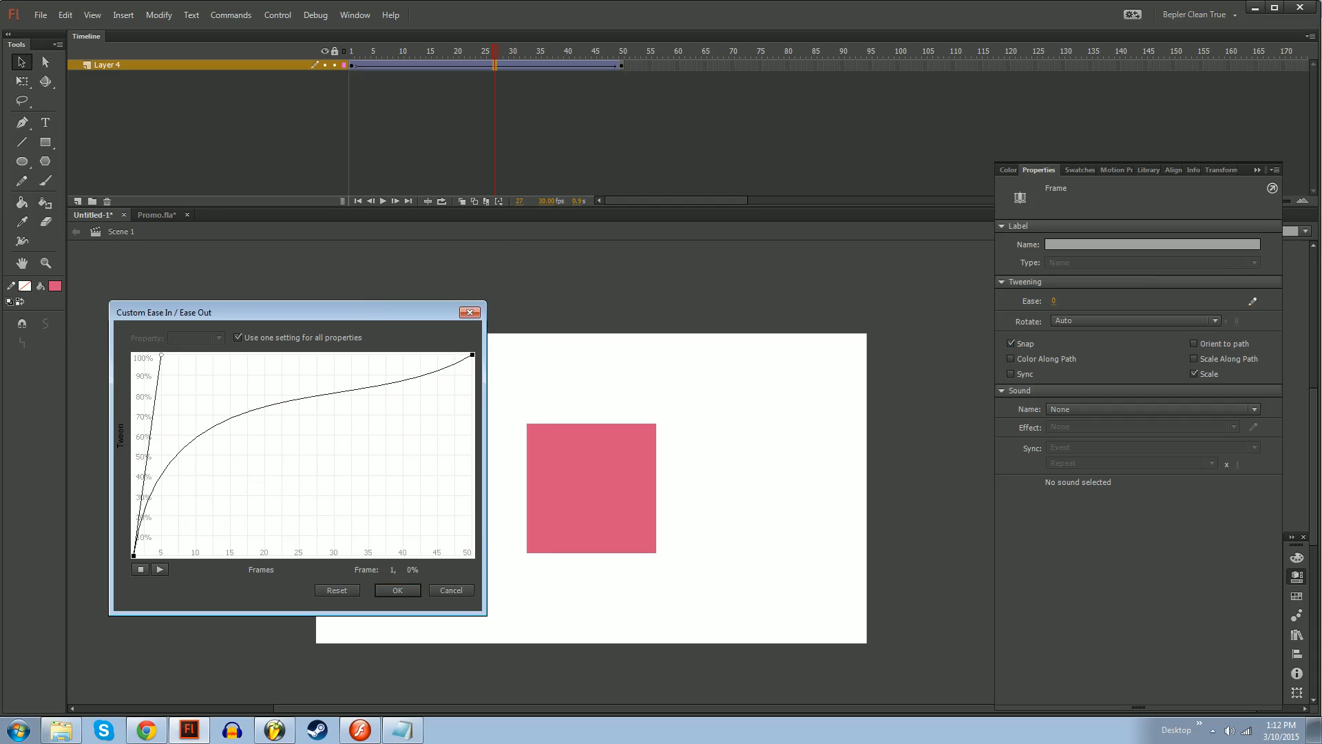
drag(191, 441, 230, 422)
mouse_move(188, 368)
mouse_down()
mouse_move(149, 365)
mouse_move(212, 362)
mouse_up()
drag(231, 422, 307, 431)
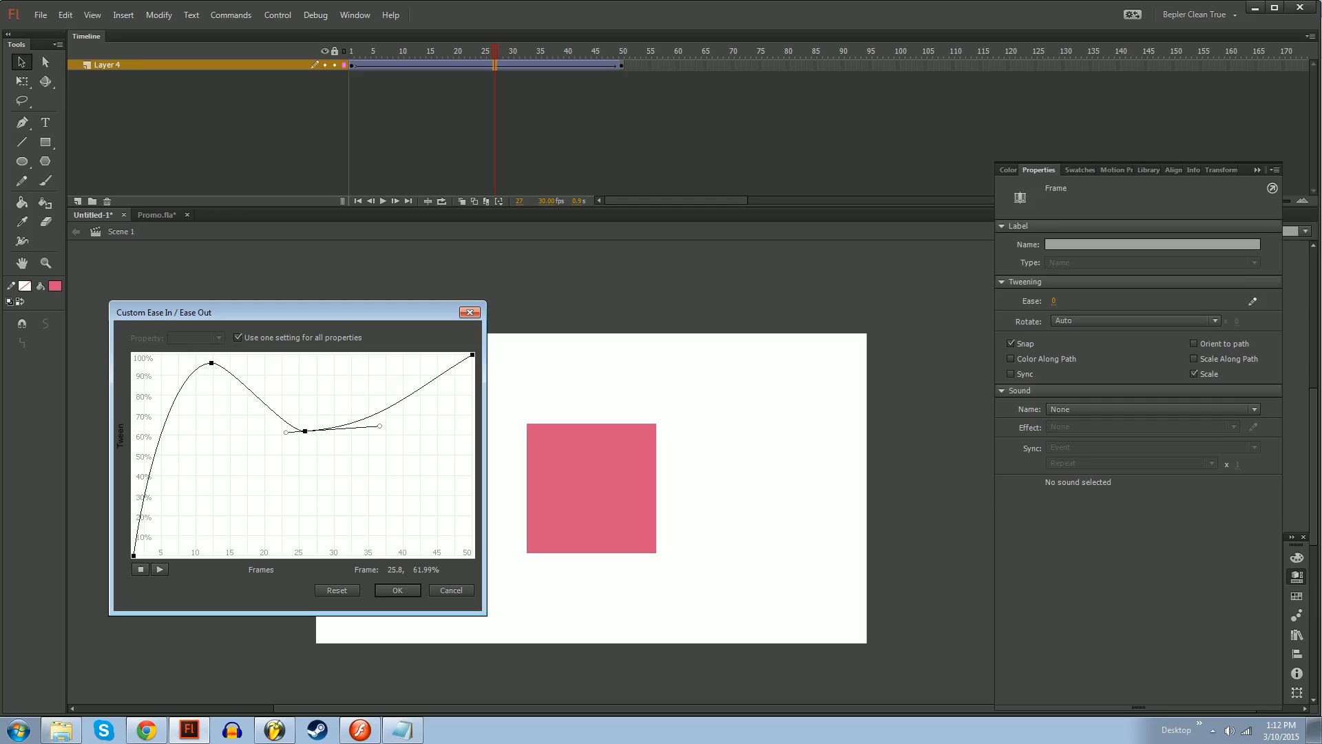
Shift the curve's first peak to about frame 18 at 97% and steepen the rise from the starting point
drag(213, 362, 266, 360)
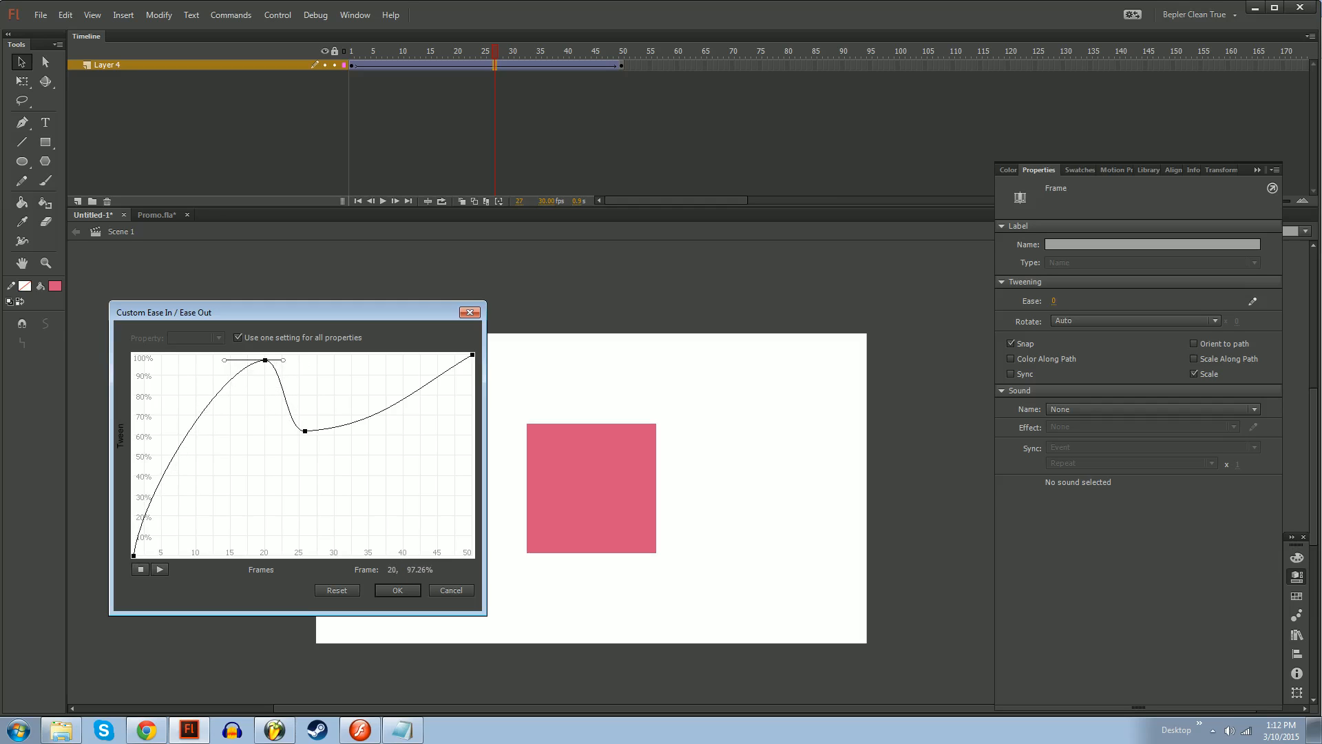
click(134, 556)
drag(143, 491, 178, 373)
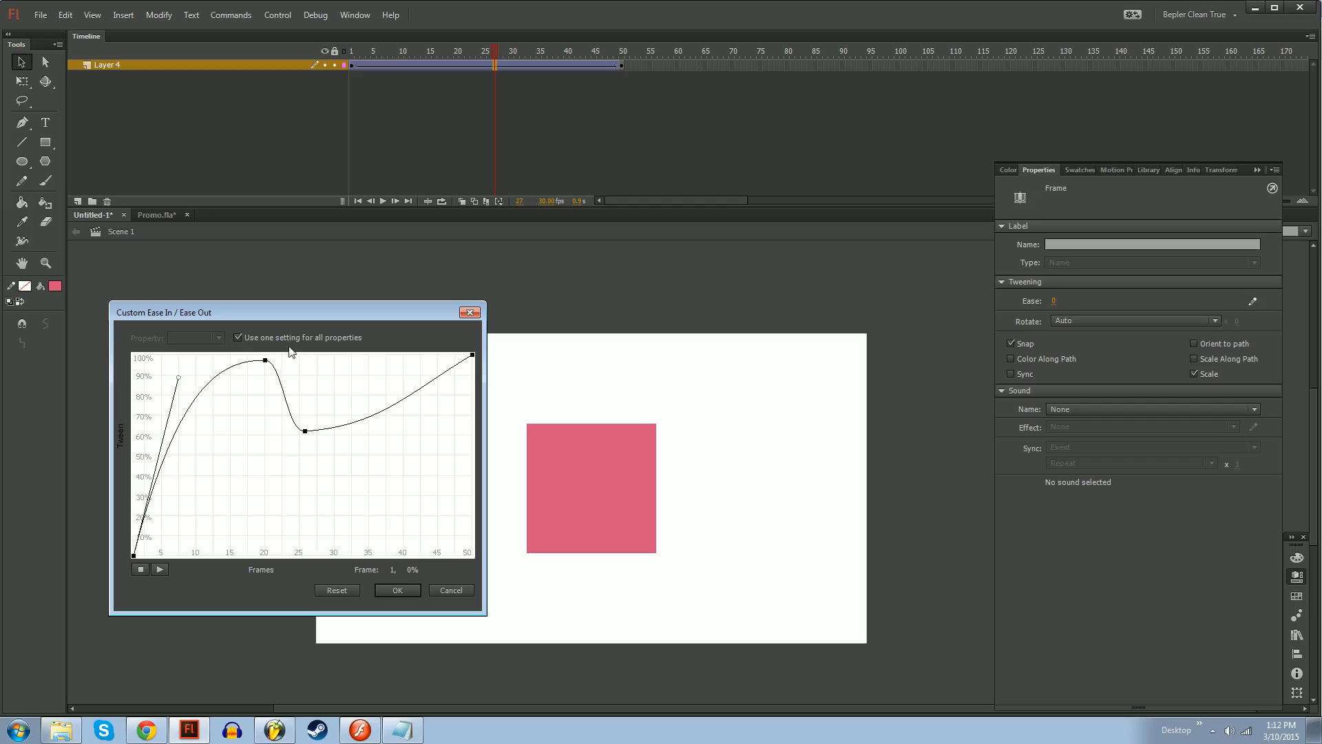
drag(266, 360, 307, 360)
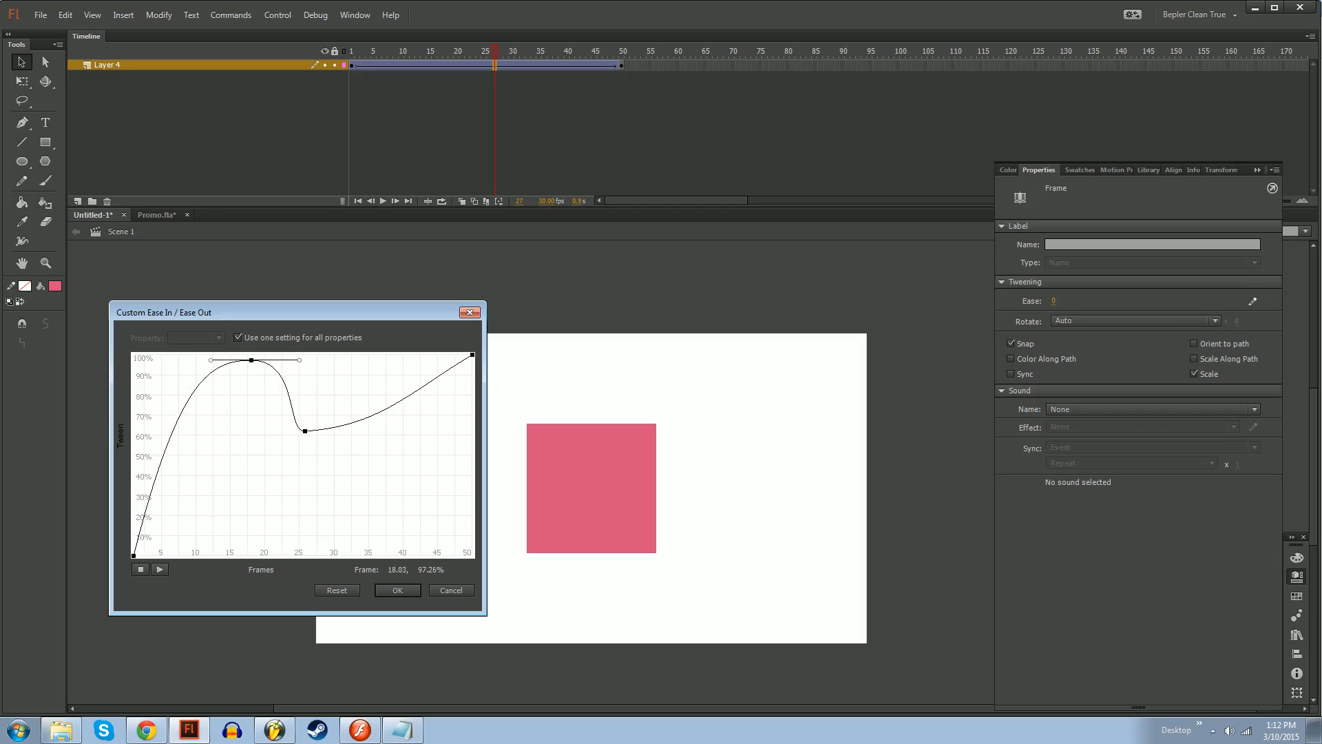
Raise the dip to about 73% near frame 27.5, add progressively smaller bounces toward frame 50, and apply the ease
drag(305, 432, 351, 370)
drag(316, 431, 316, 409)
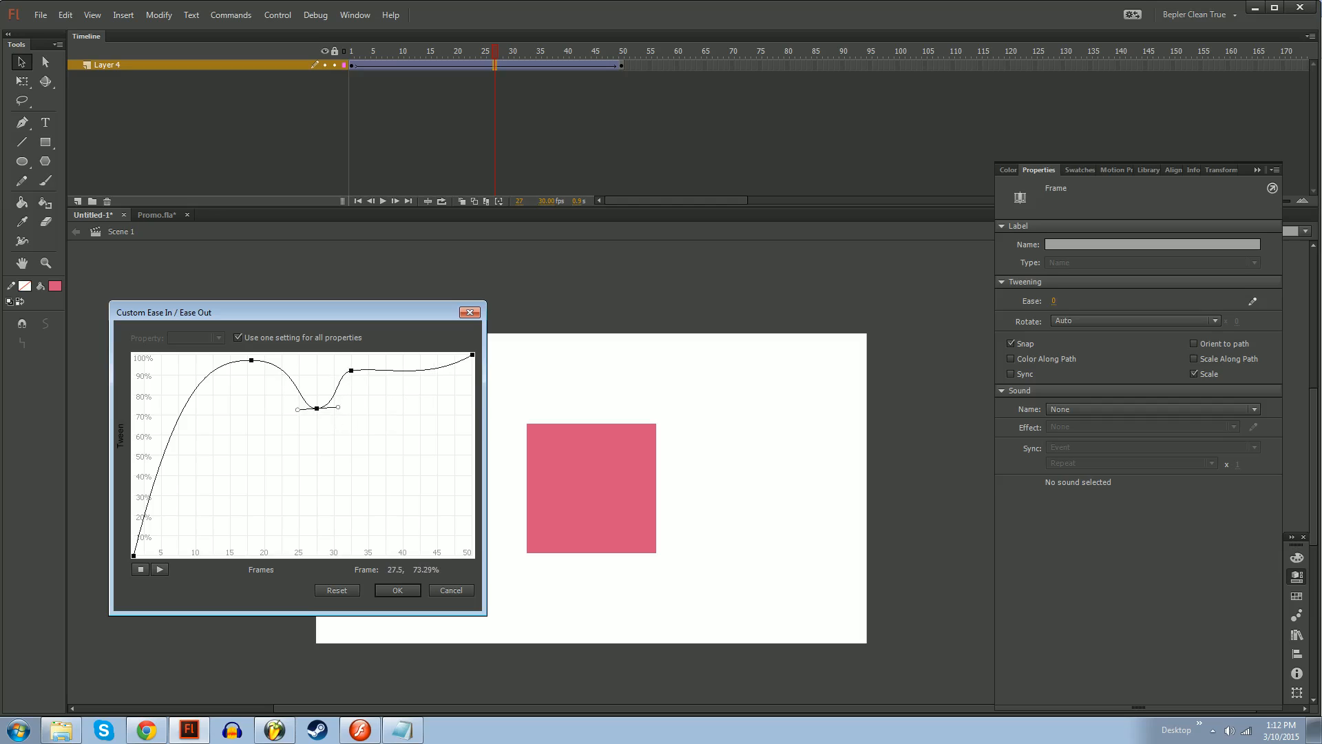
drag(252, 360, 252, 355)
drag(386, 371, 444, 379)
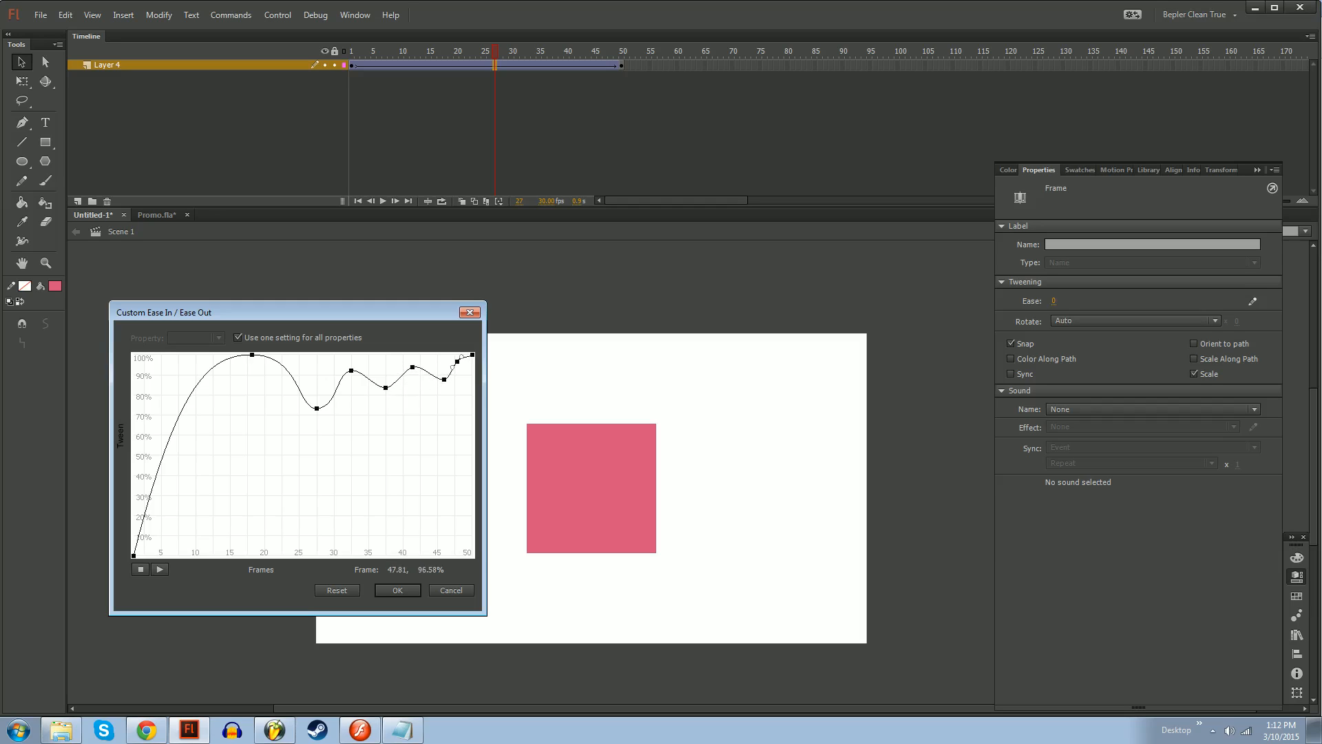
click(398, 591)
Move the square lower at frame 1 and 50 px higher at frame 50
click(351, 53)
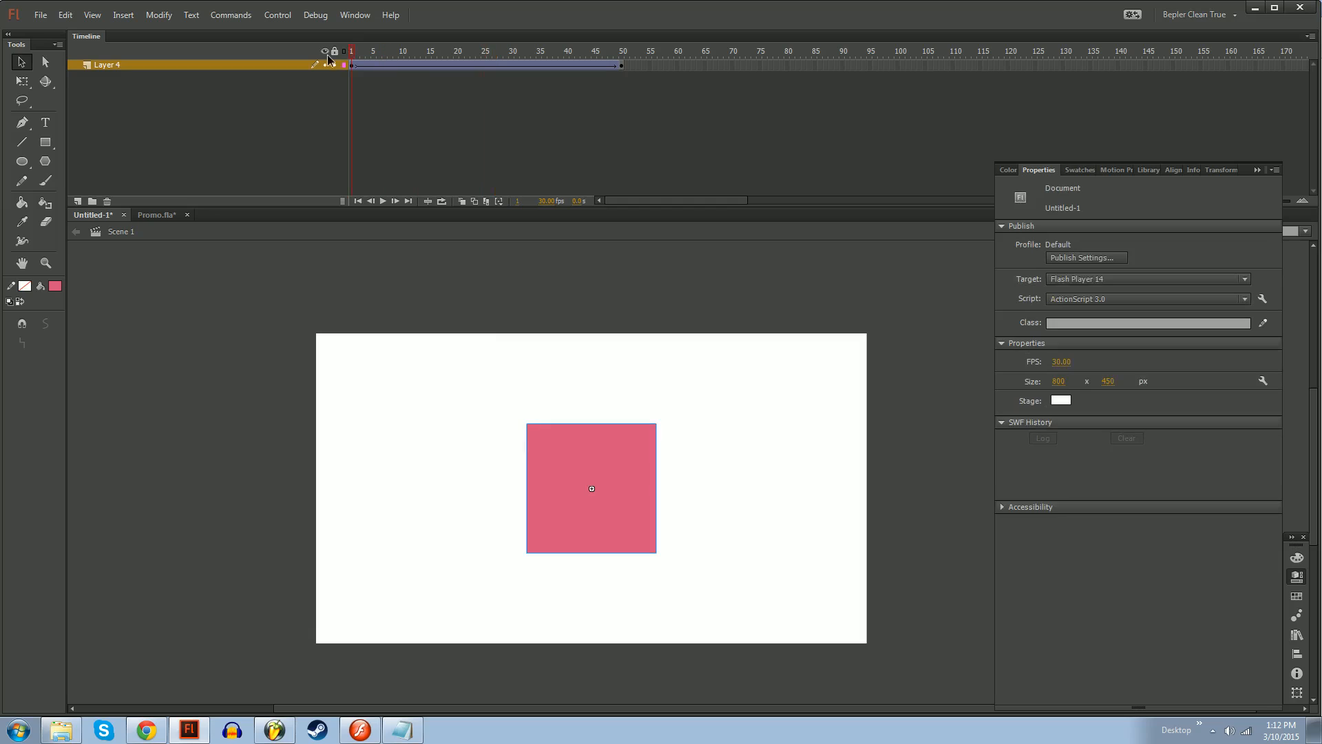
click(622, 66)
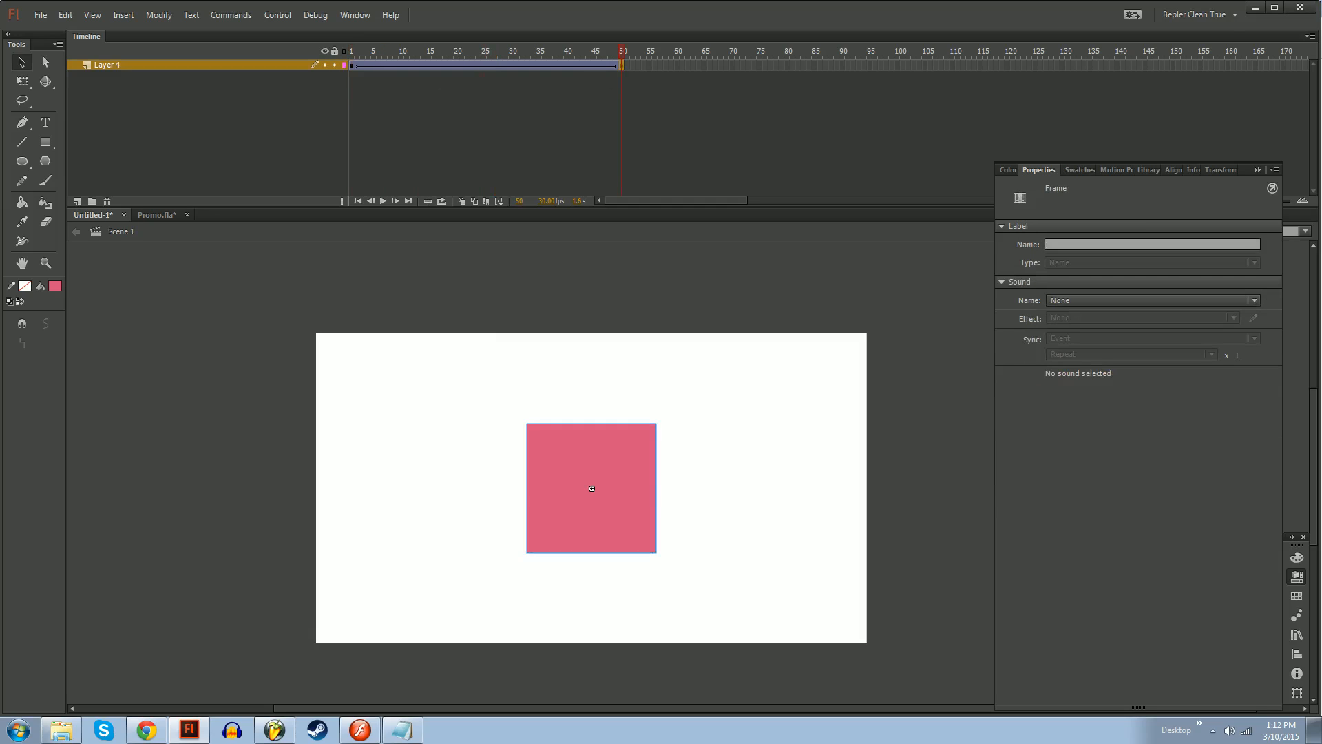
key(shift+Up)
key(shift+Up)
key(shift+Up)
key(shift+Up)
key(shift+Up)
Play the bounce tween from frame 1 and compare it with the easing examples in Chrome
drag(622, 53, 261, 66)
key(Return)
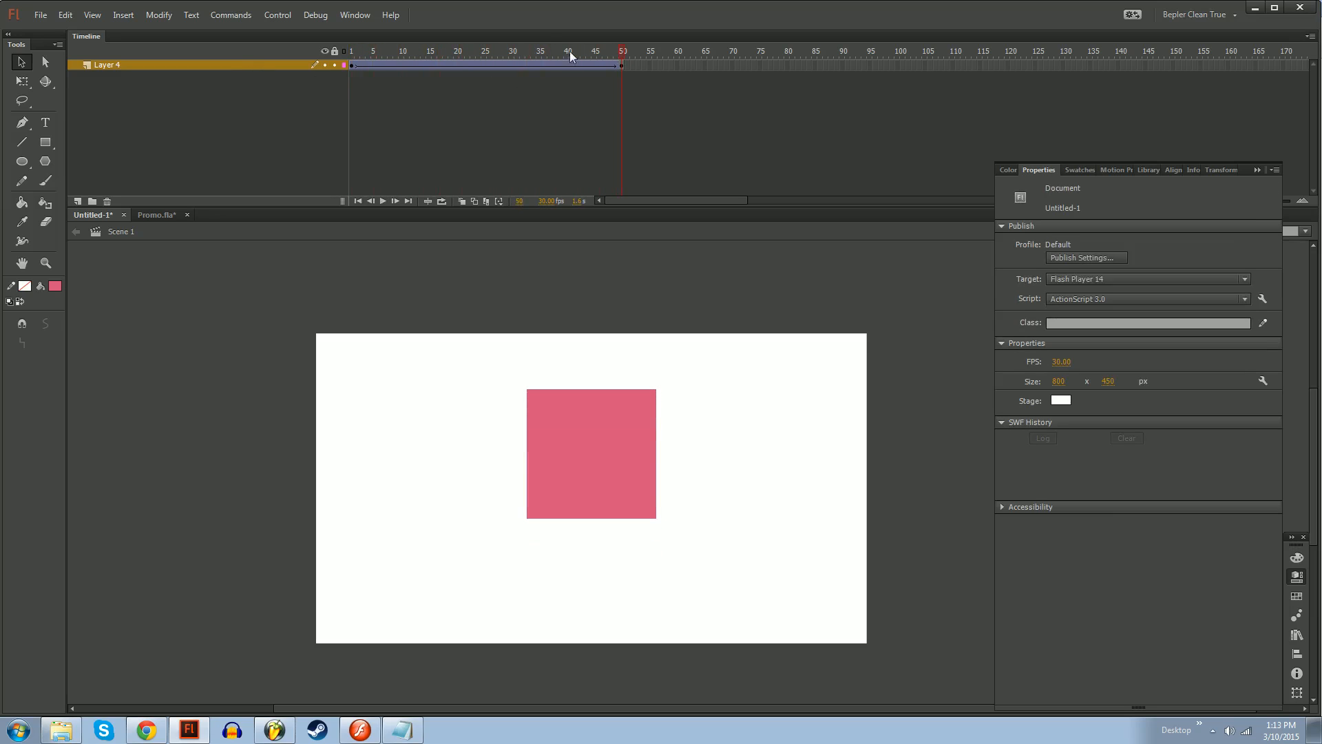
click(353, 65)
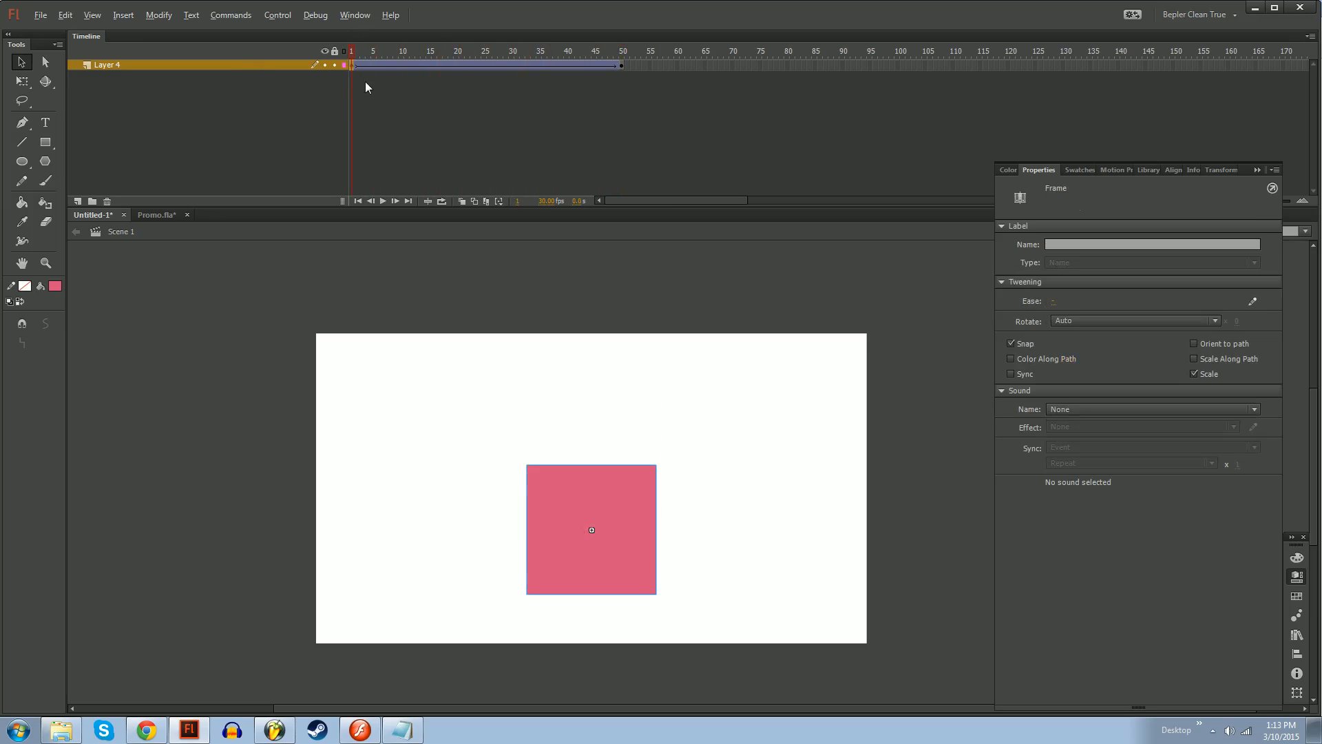
key(Return)
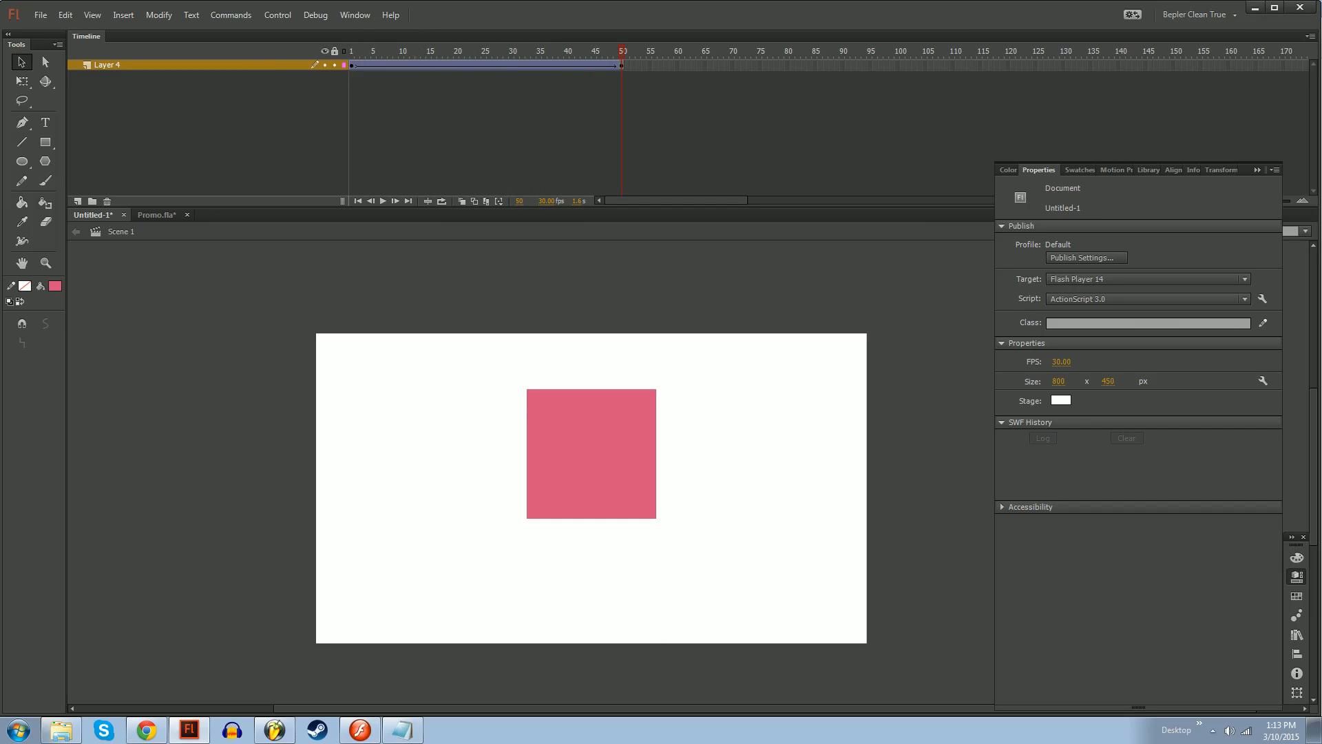
click(147, 730)
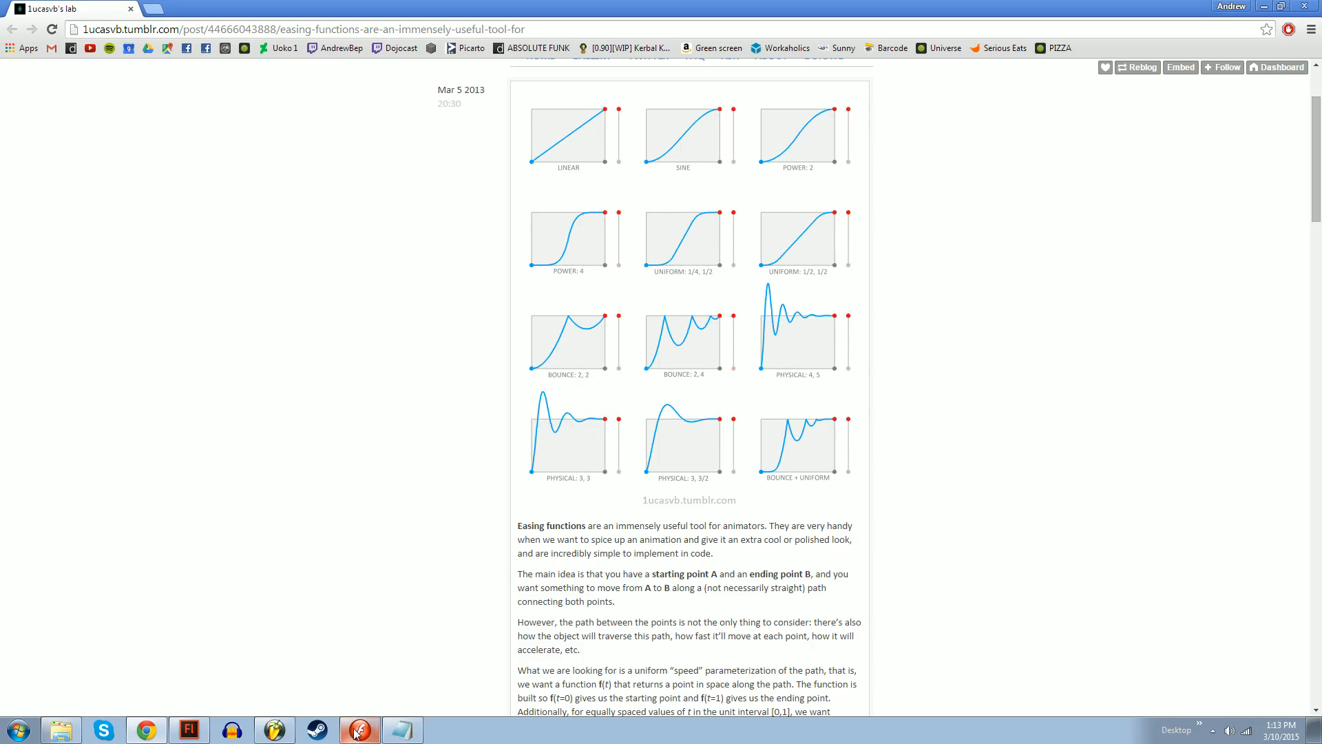
Switch to Flash, remove the tween, and place the square at the stage's top edge at frame 1 and bottom edge at frame 50
click(189, 729)
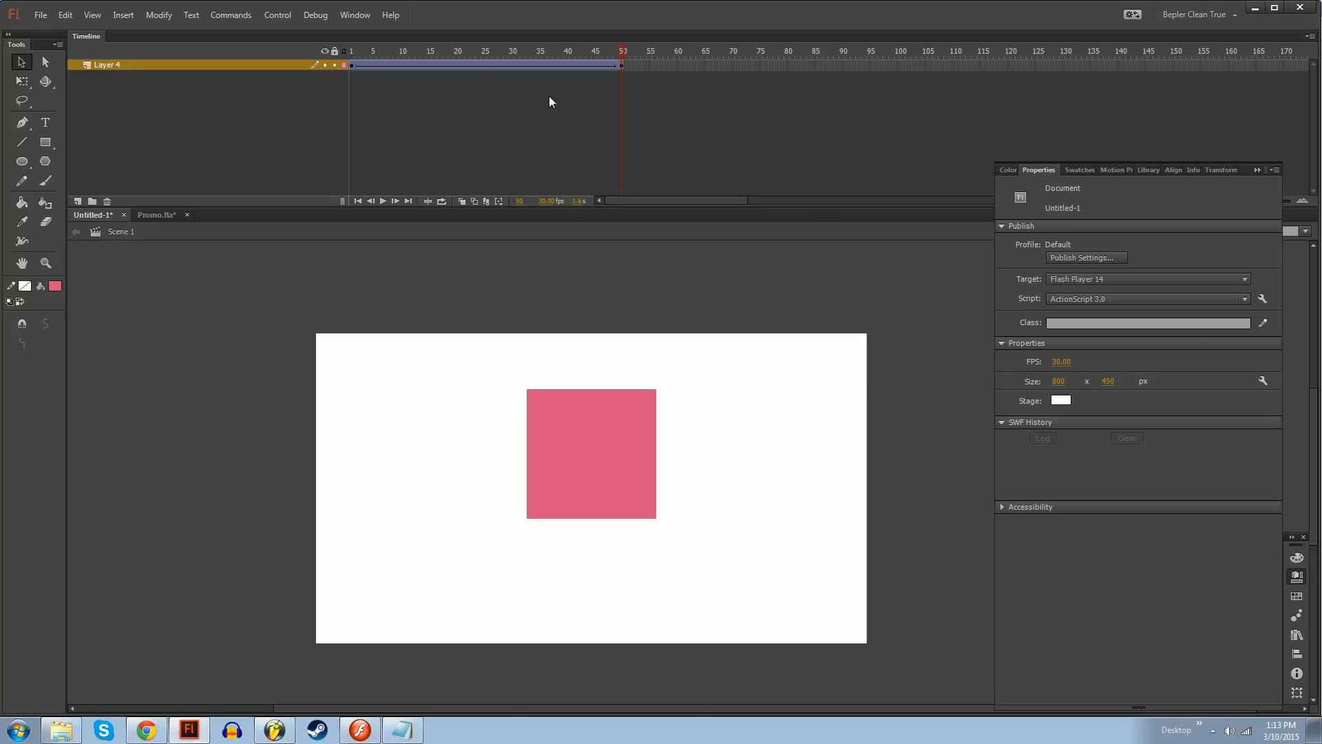
right_click(469, 68)
click(499, 72)
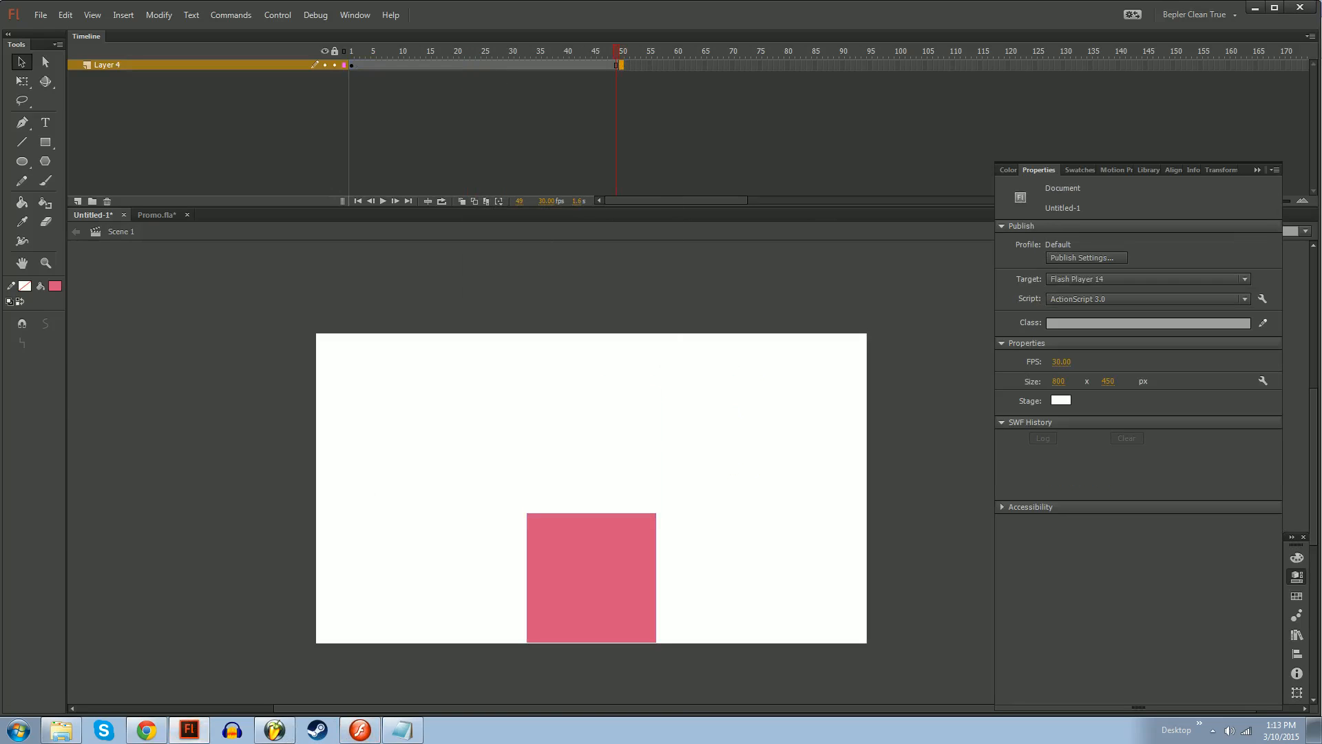
click(610, 64)
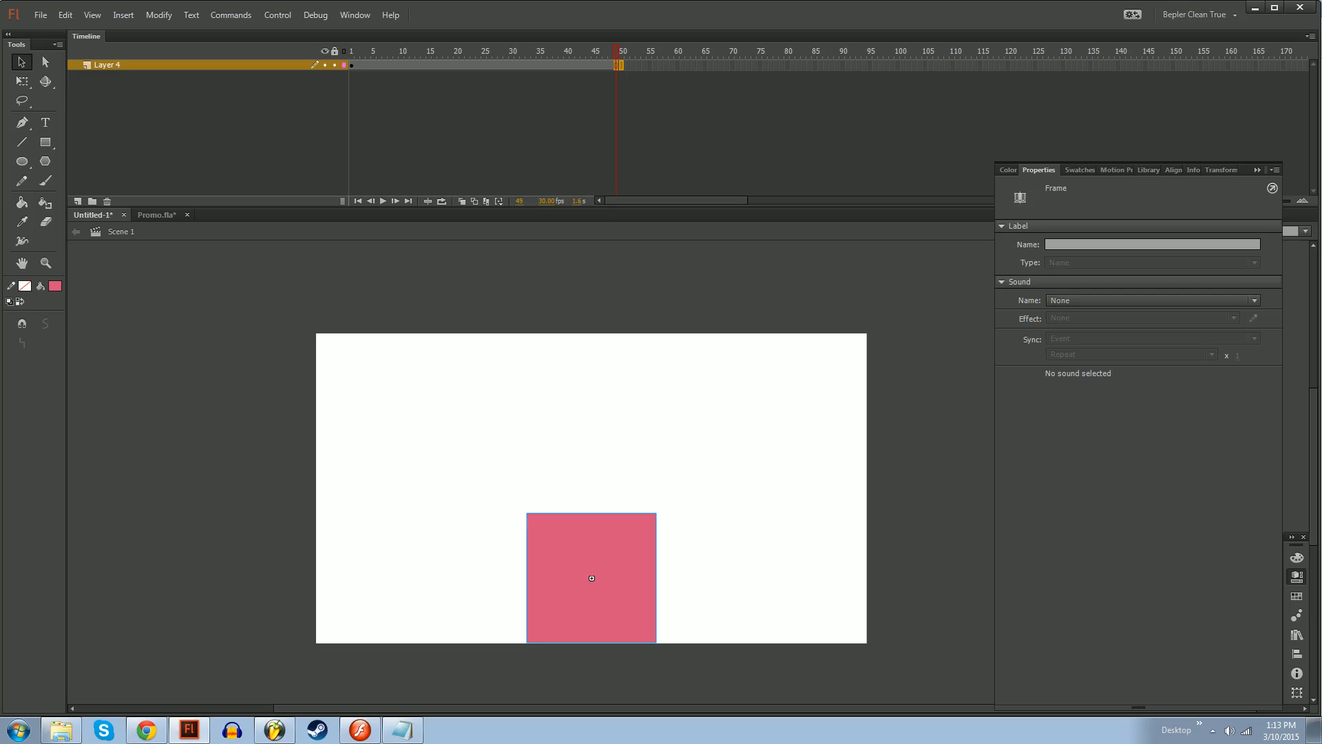
drag(591, 578, 592, 397)
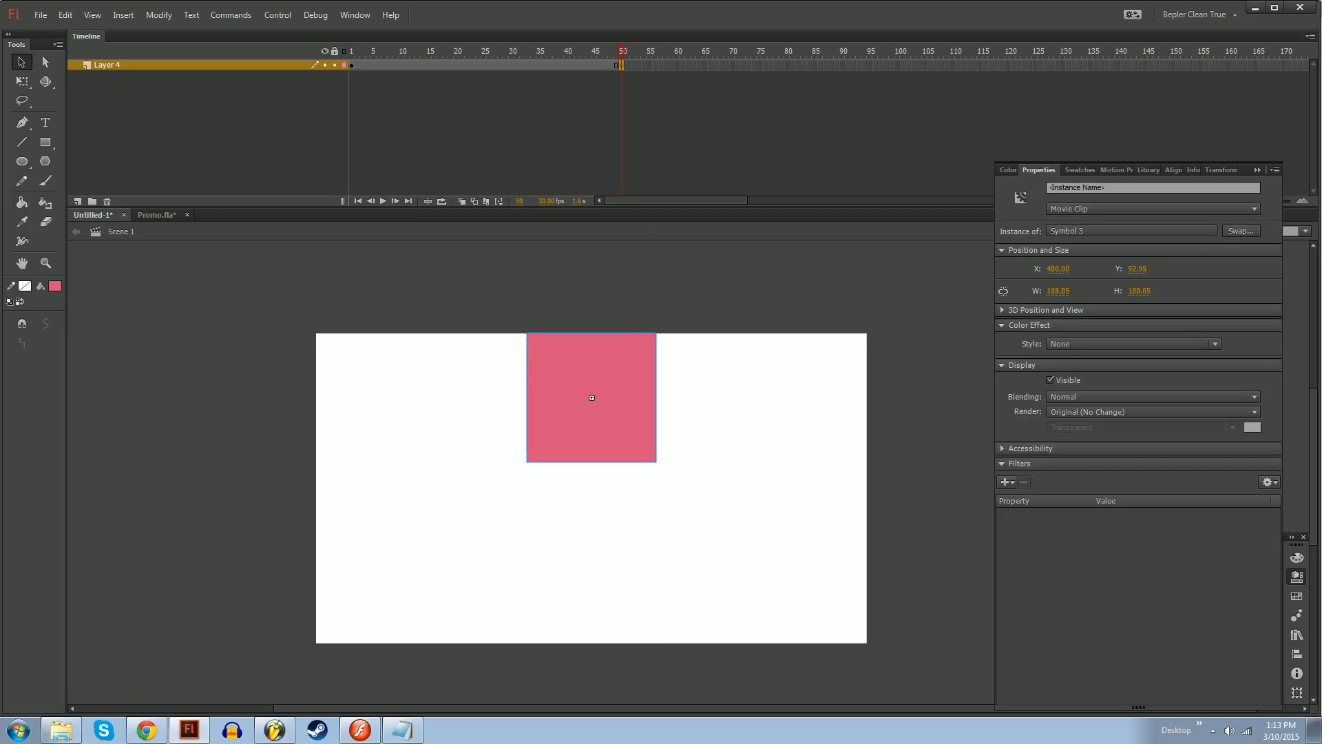
click(492, 65)
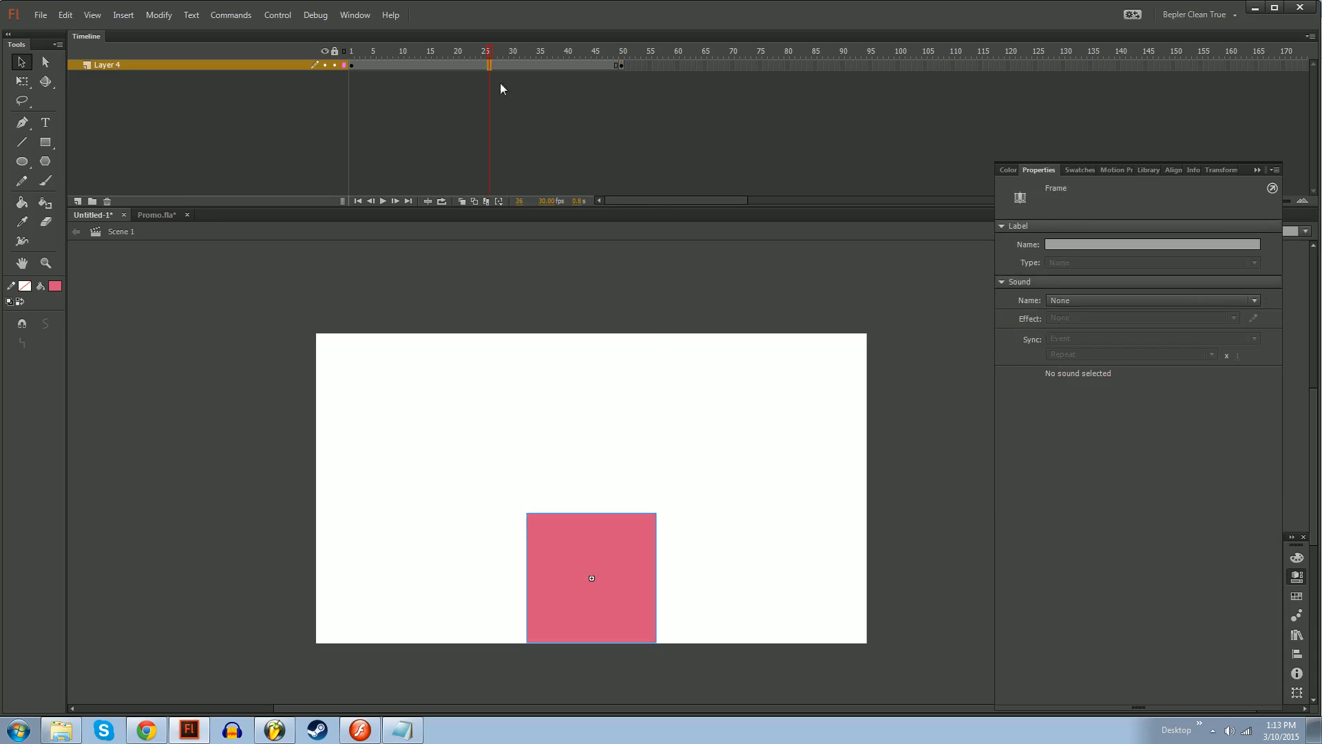
drag(592, 578, 592, 397)
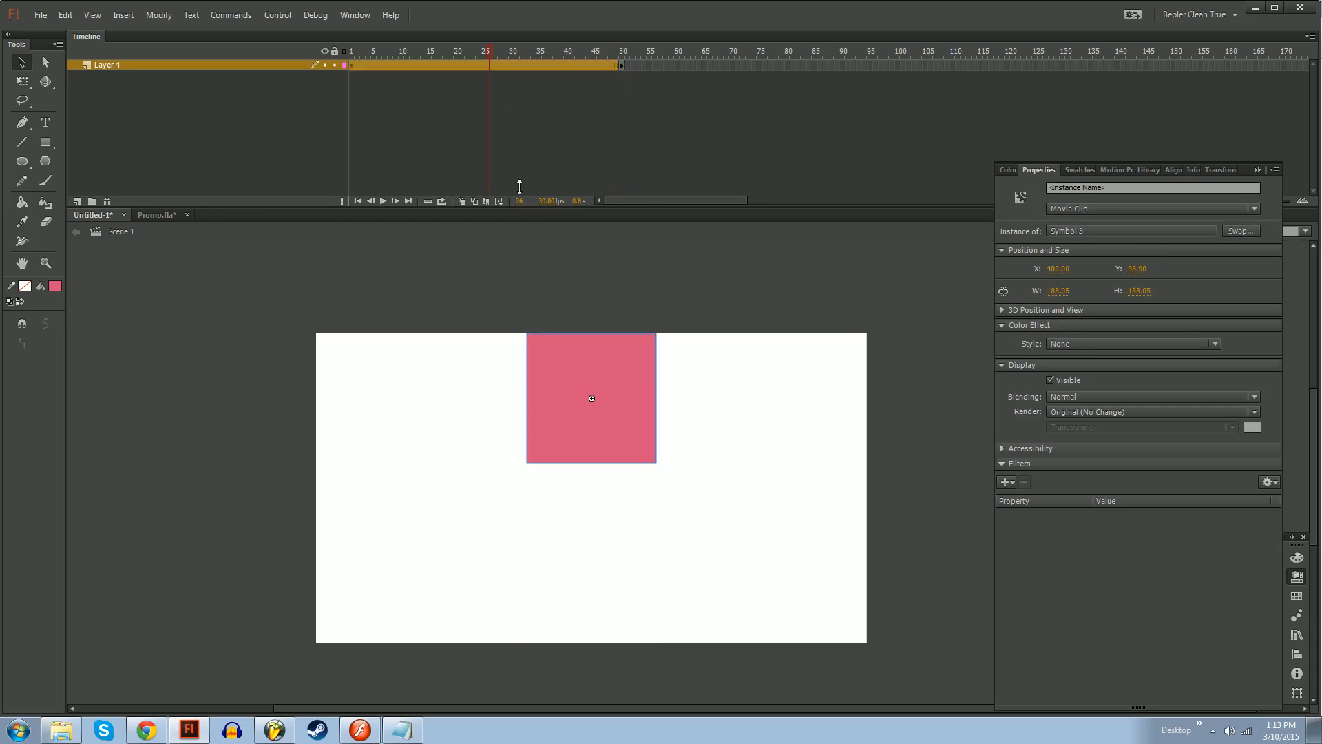
Create a classic tween between the two keyframes and play the square's fall
right_click(484, 67)
click(526, 107)
key(Return)
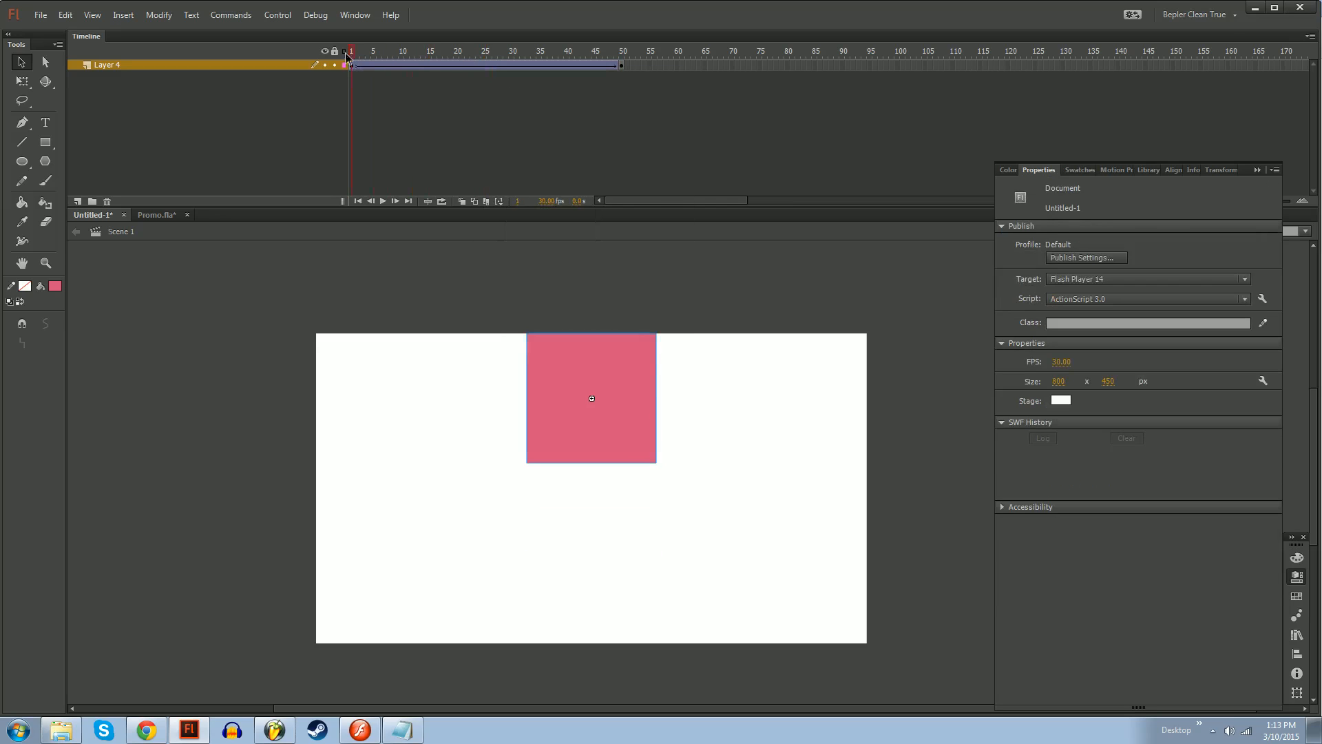
Give the tween a custom ease curve with a 100% peak near frame 36 and a dip to about 72% near frame 42.5
drag(297, 81, 501, 65)
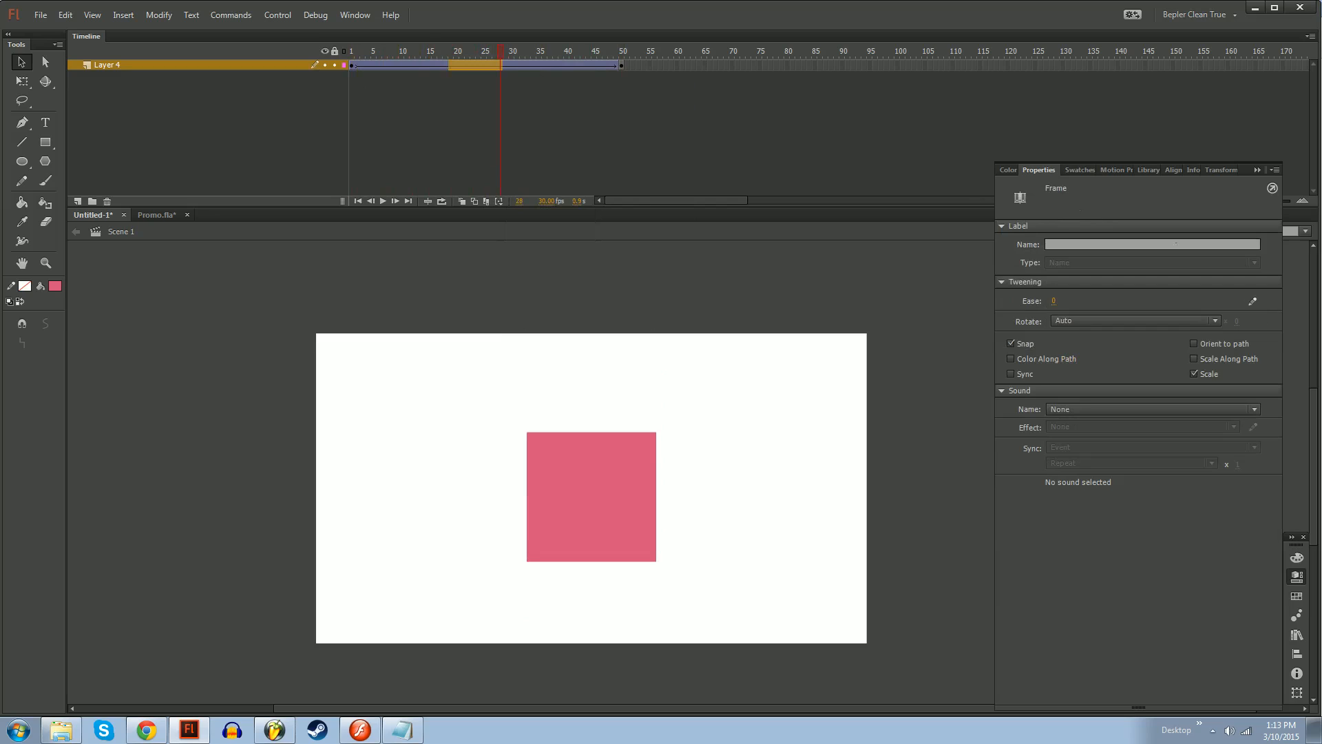
click(1253, 301)
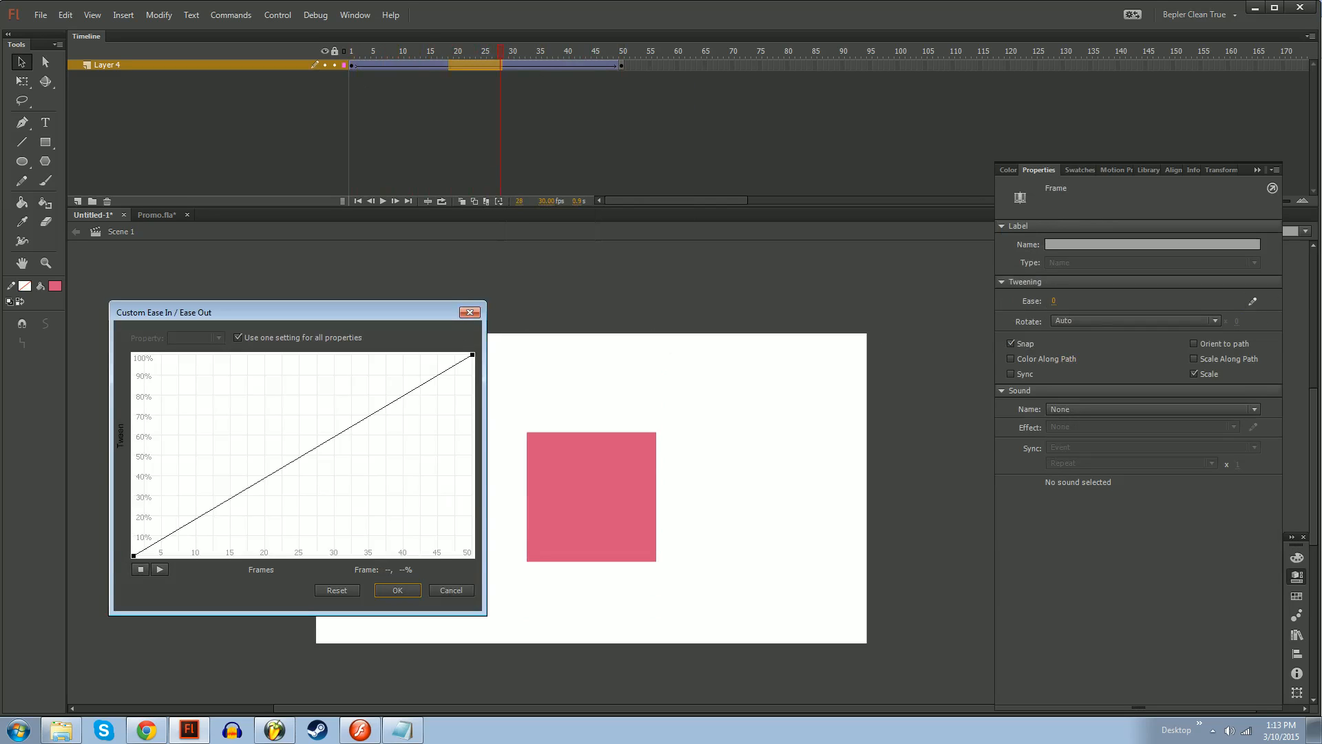
drag(247, 489, 275, 555)
drag(325, 466, 314, 416)
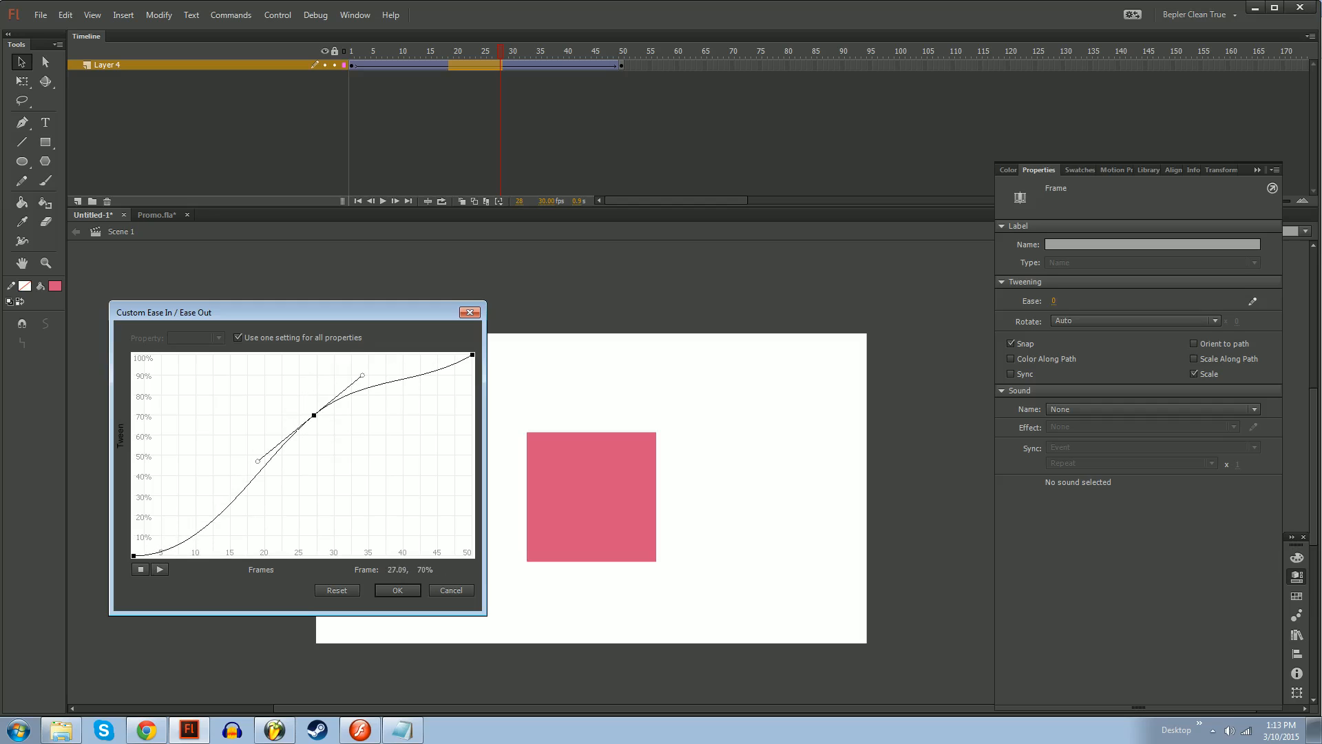
drag(362, 375, 460, 412)
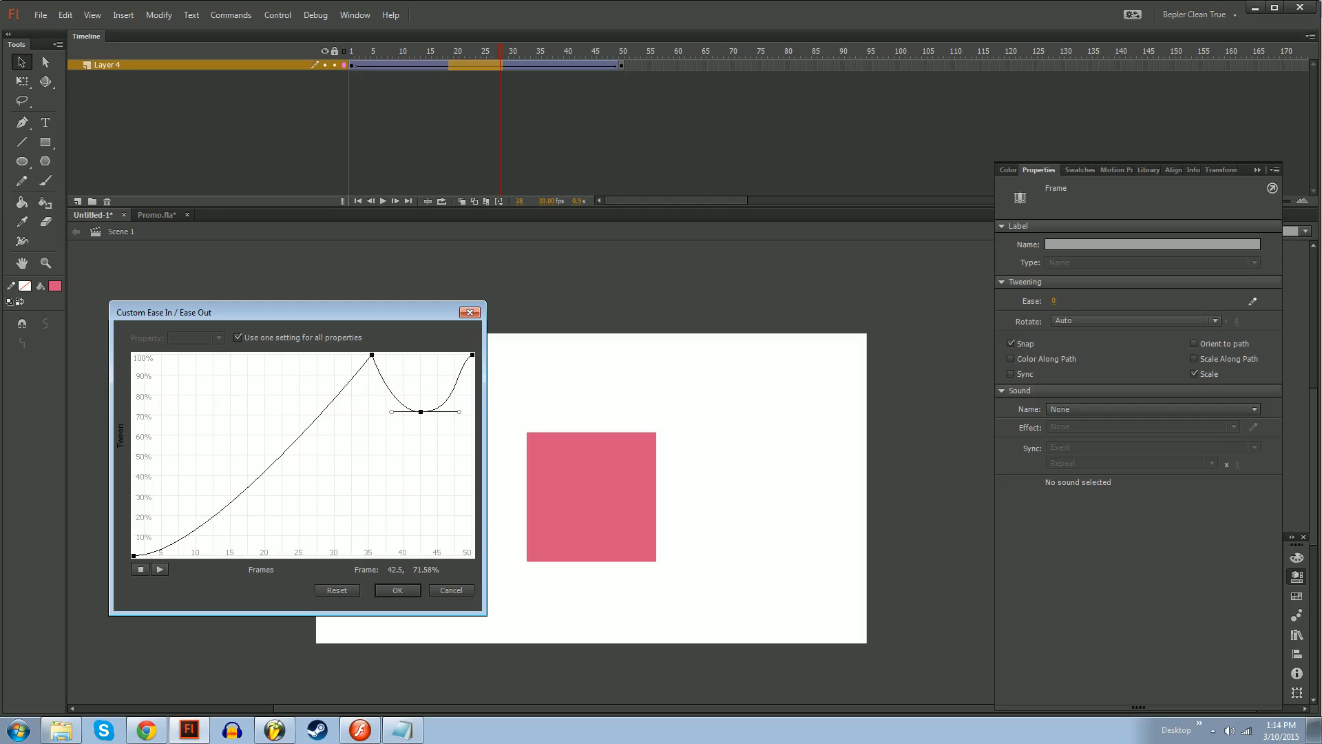
Round the dip symmetrically, lengthen the starting point's flat handle to about frame 27 for a slower start, and apply the ease
click(472, 354)
drag(457, 360, 460, 371)
click(421, 412)
drag(389, 412, 373, 411)
click(134, 556)
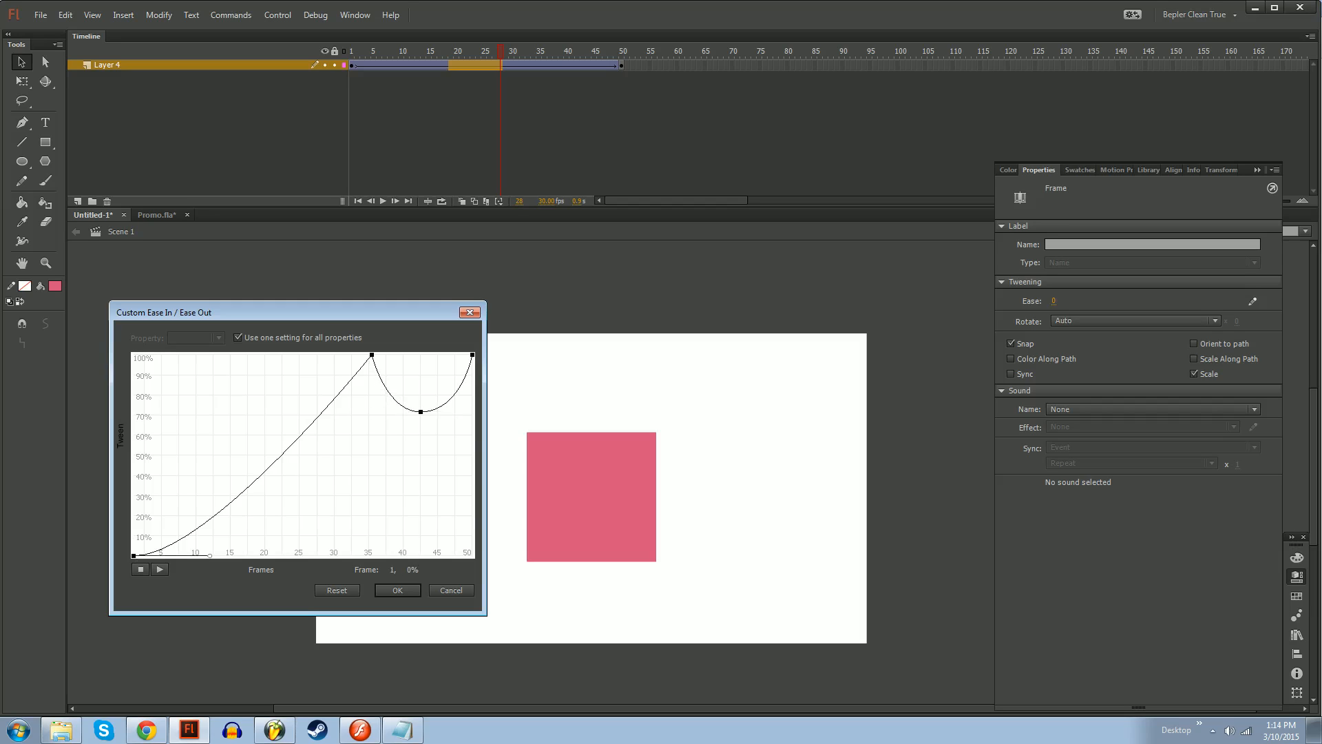
drag(210, 555, 312, 556)
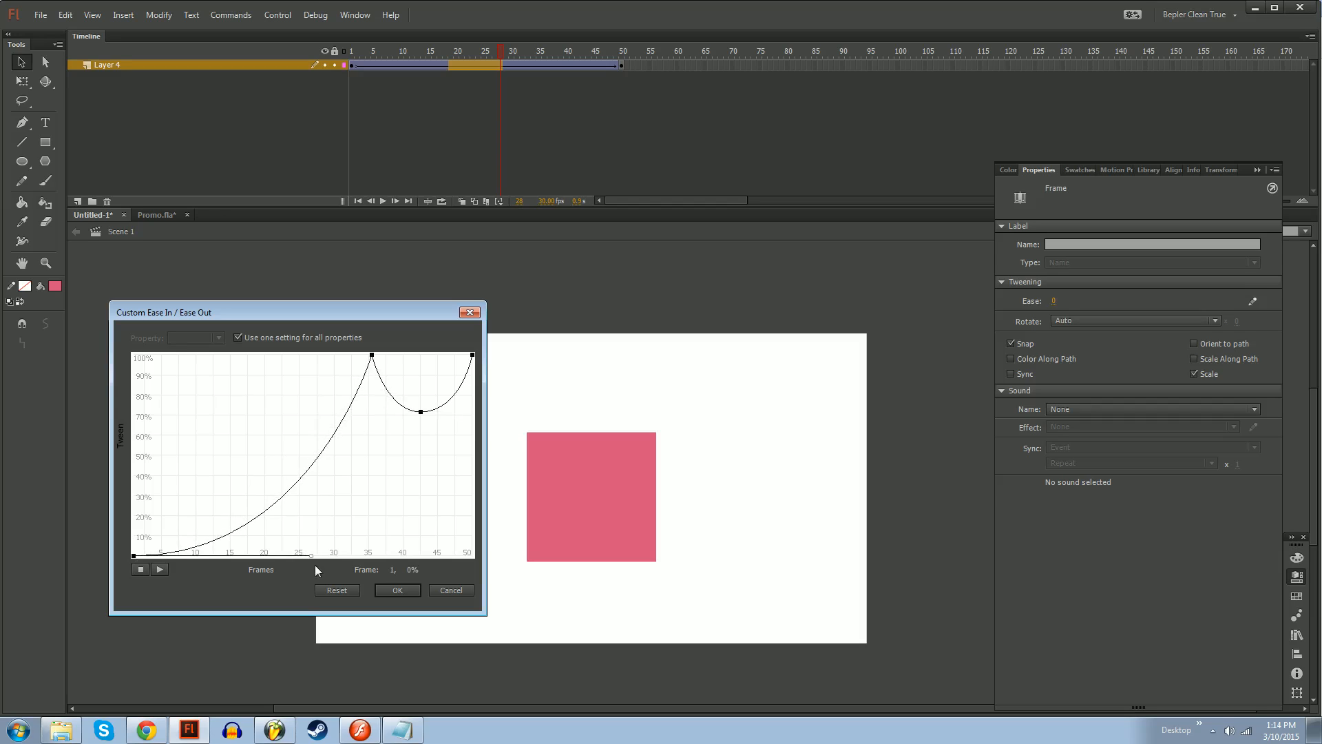
click(397, 592)
Play the falling bounce, return to frame 1, and play it again
key(Return)
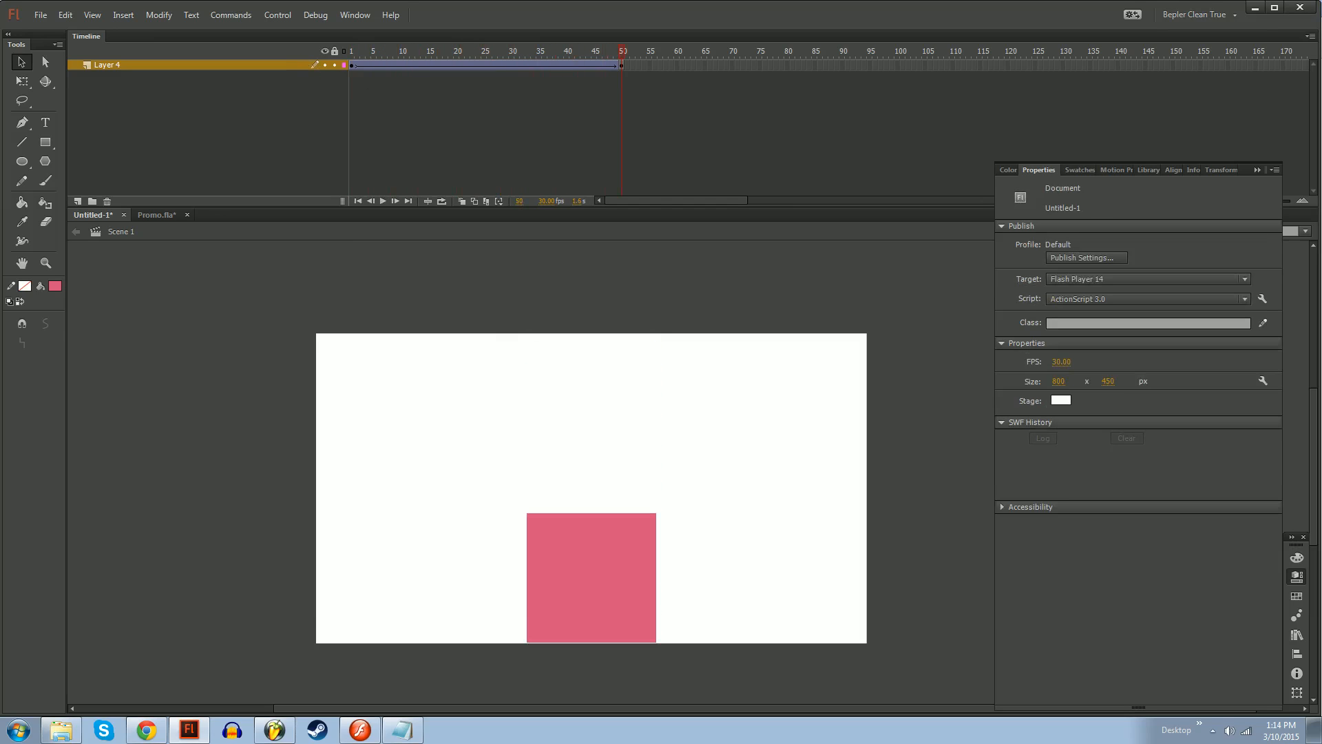
drag(620, 54, 253, 94)
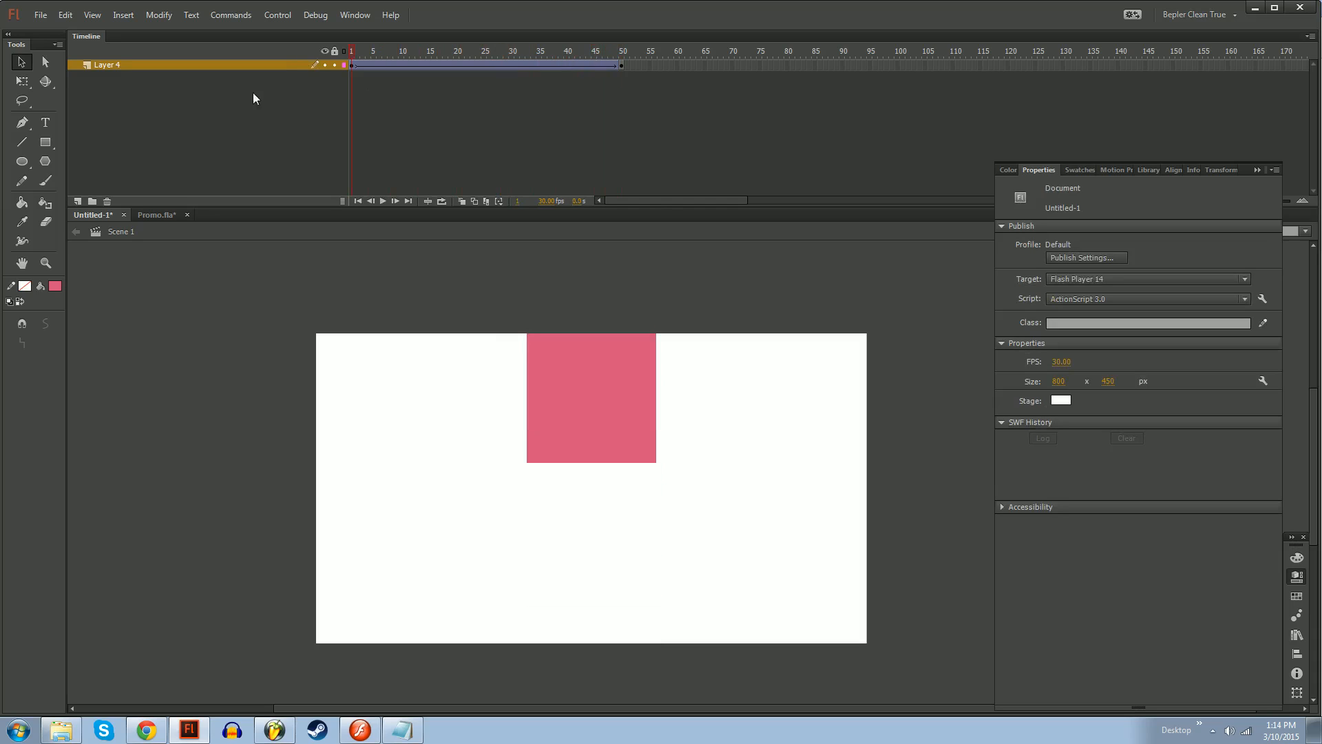
key(Return)
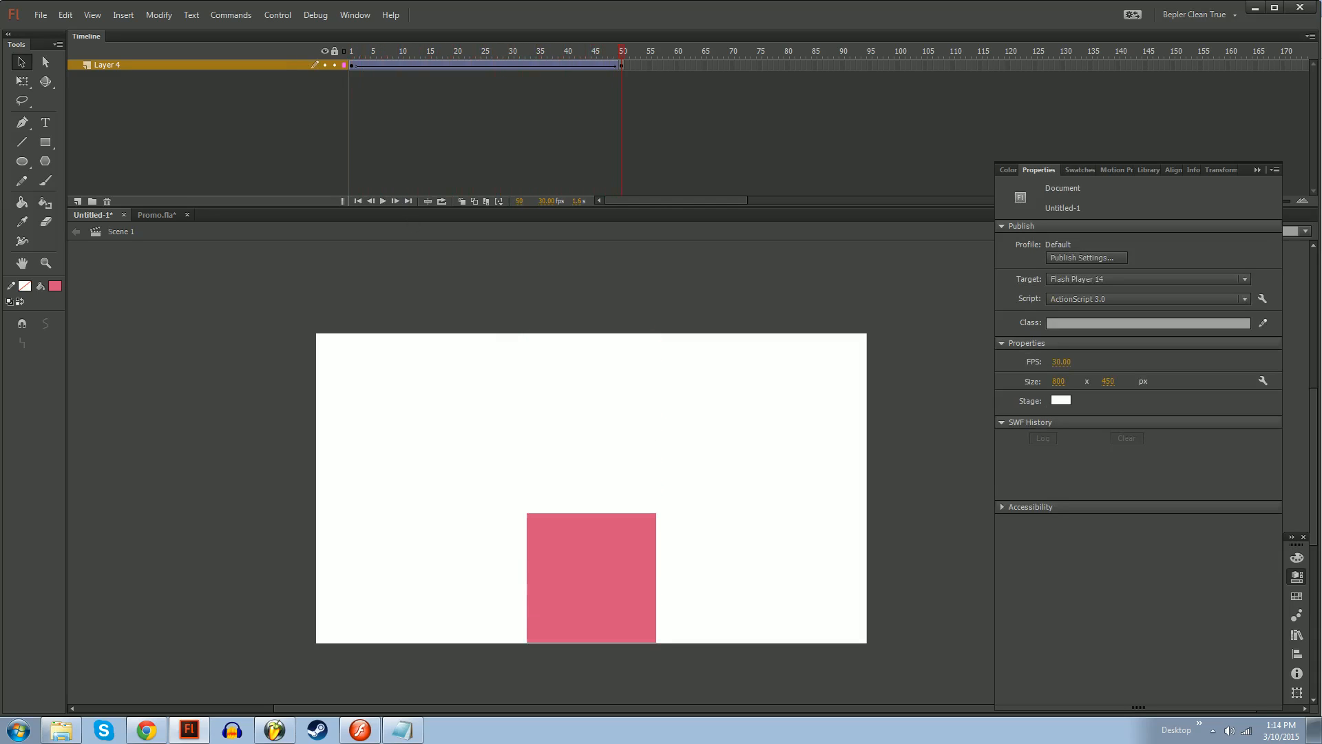
Reopen the tween's custom ease and shift the 100% peak to about frame 29
click(539, 66)
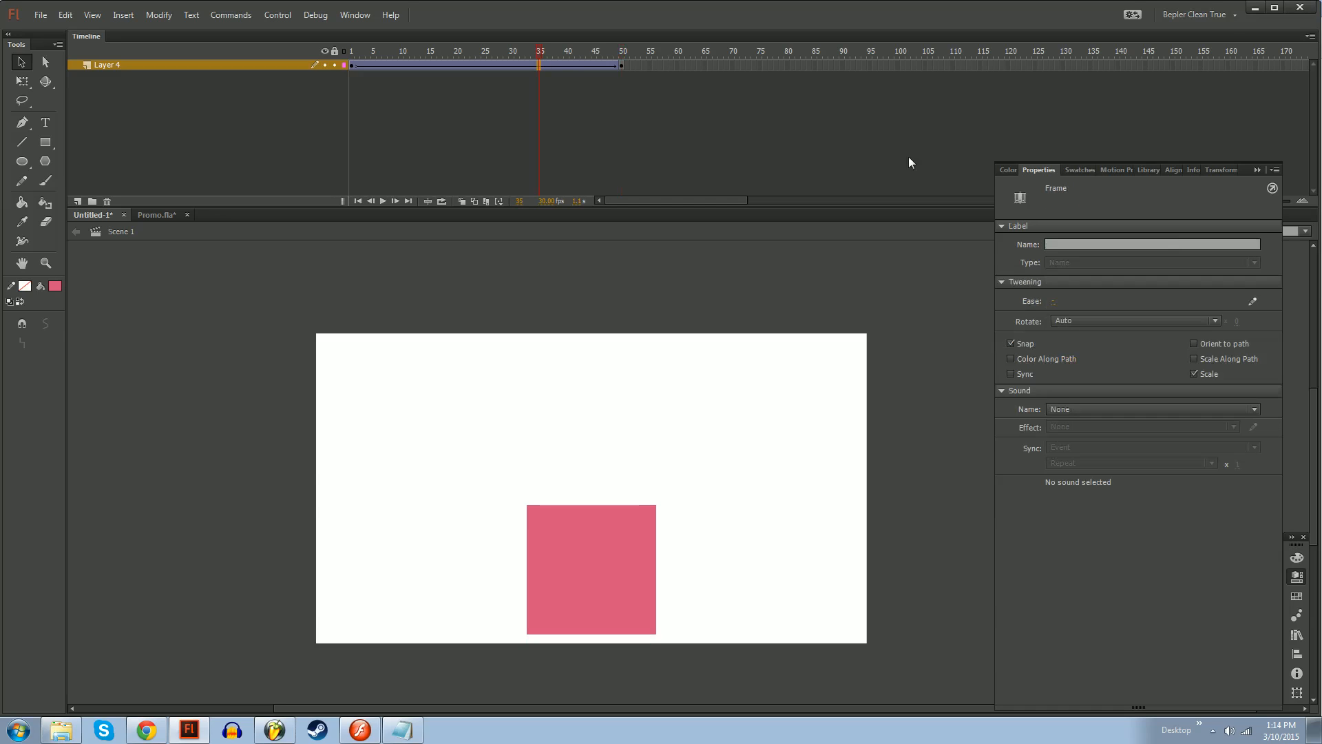
click(1253, 302)
drag(373, 355, 328, 354)
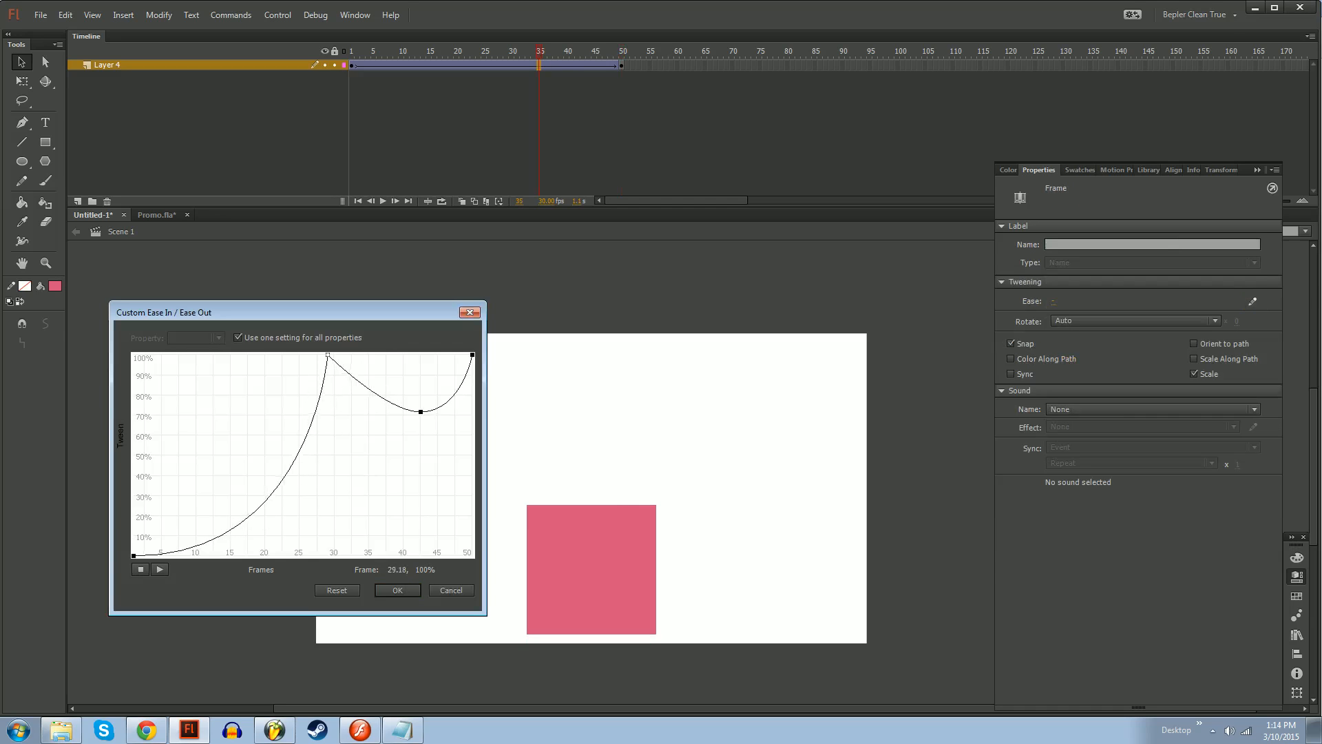
Shape two rounded bounces, dipping to about 74% near frame 36 and 89% near frame 46, and apply the ease
drag(421, 412, 447, 375)
drag(386, 412, 372, 406)
drag(447, 374, 447, 378)
mouse_move(403, 316)
mouse_down()
mouse_move(403, 357)
mouse_move(393, 326)
mouse_up()
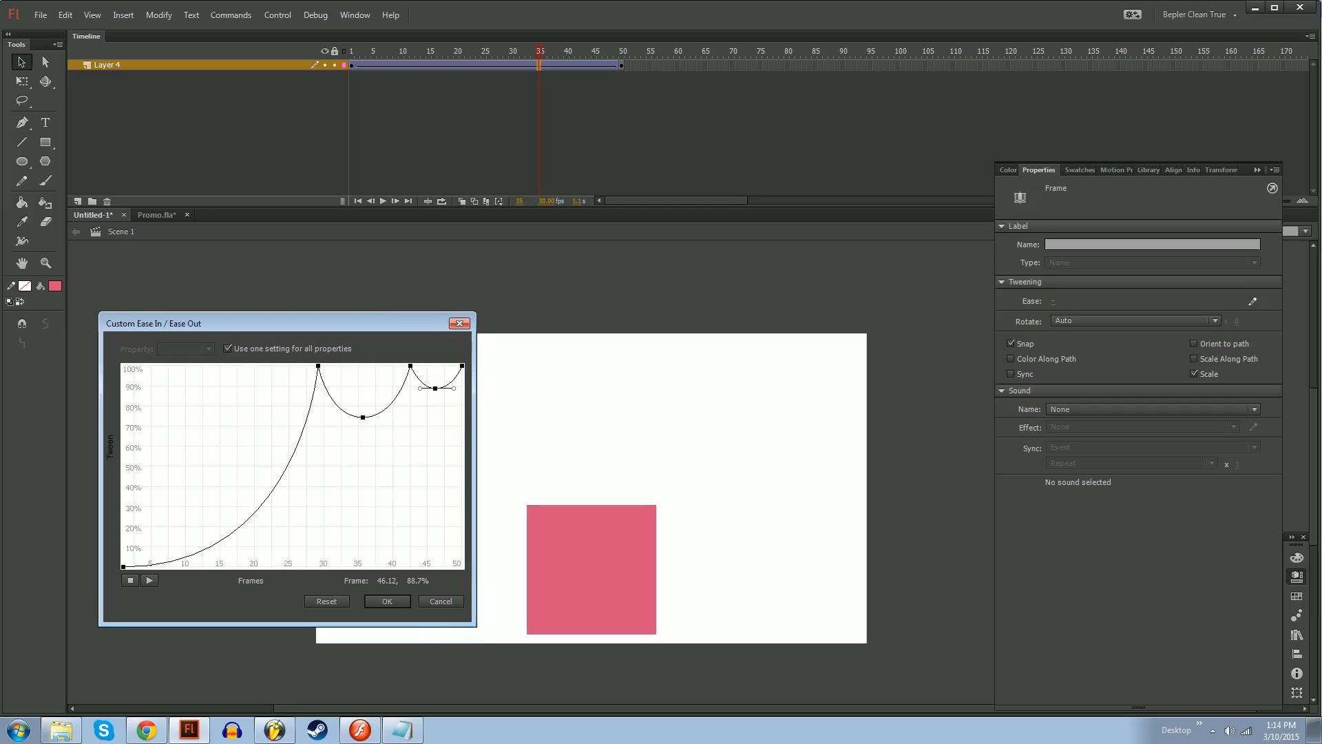
click(402, 599)
Play the two-bounce tween and scrub through its middle frames to check the motion
key(Return)
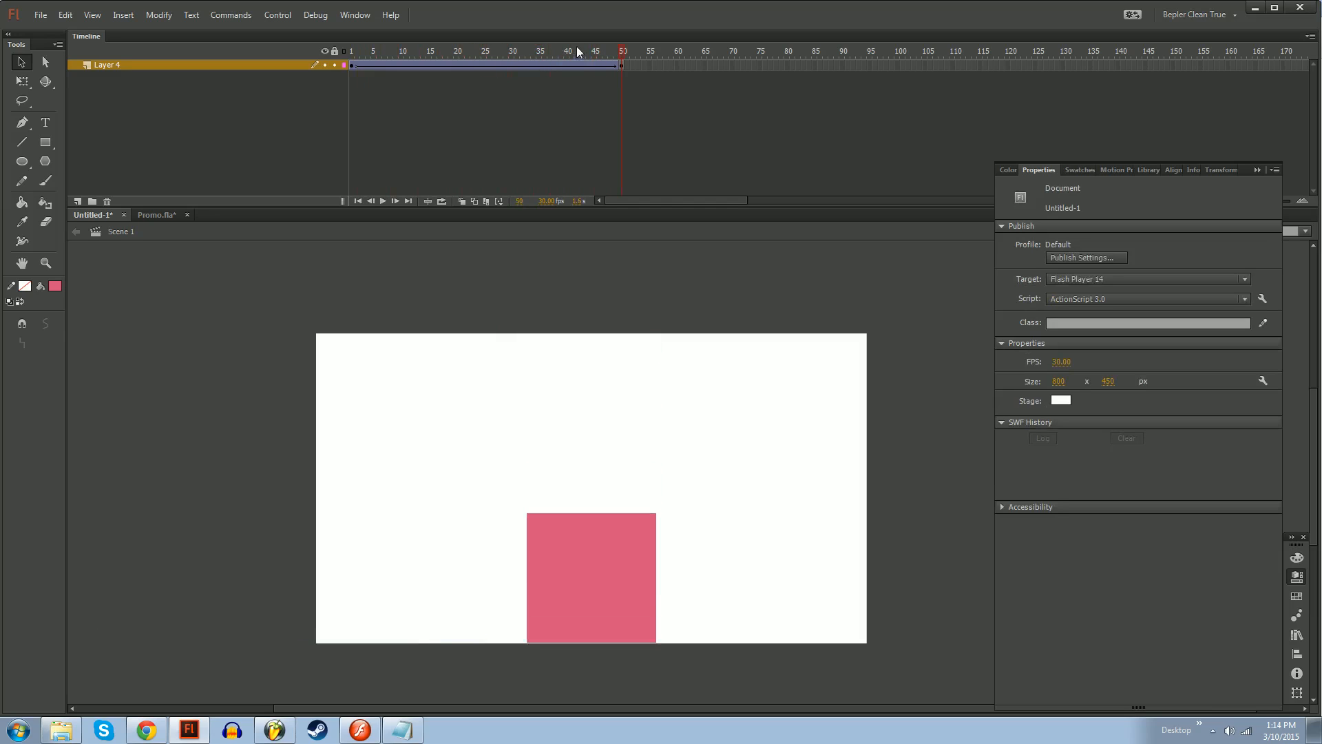
key(Return)
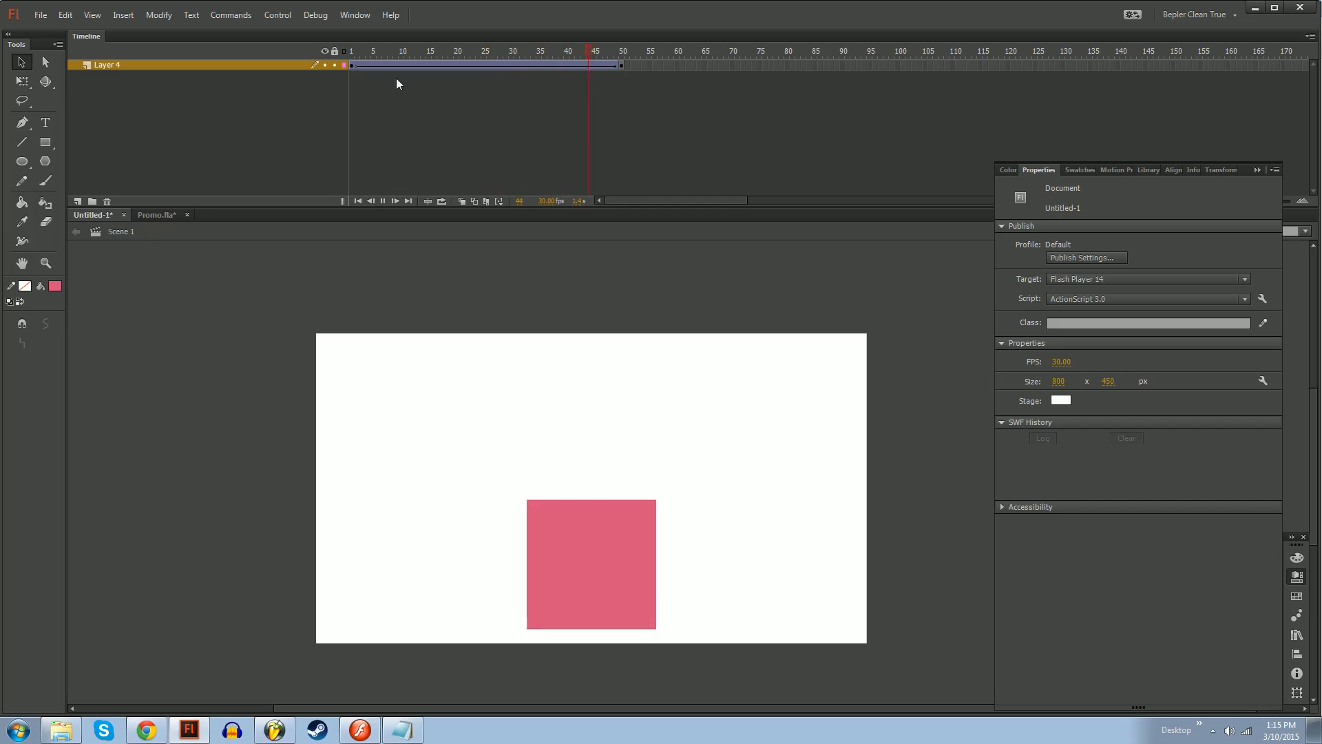
drag(482, 55, 554, 56)
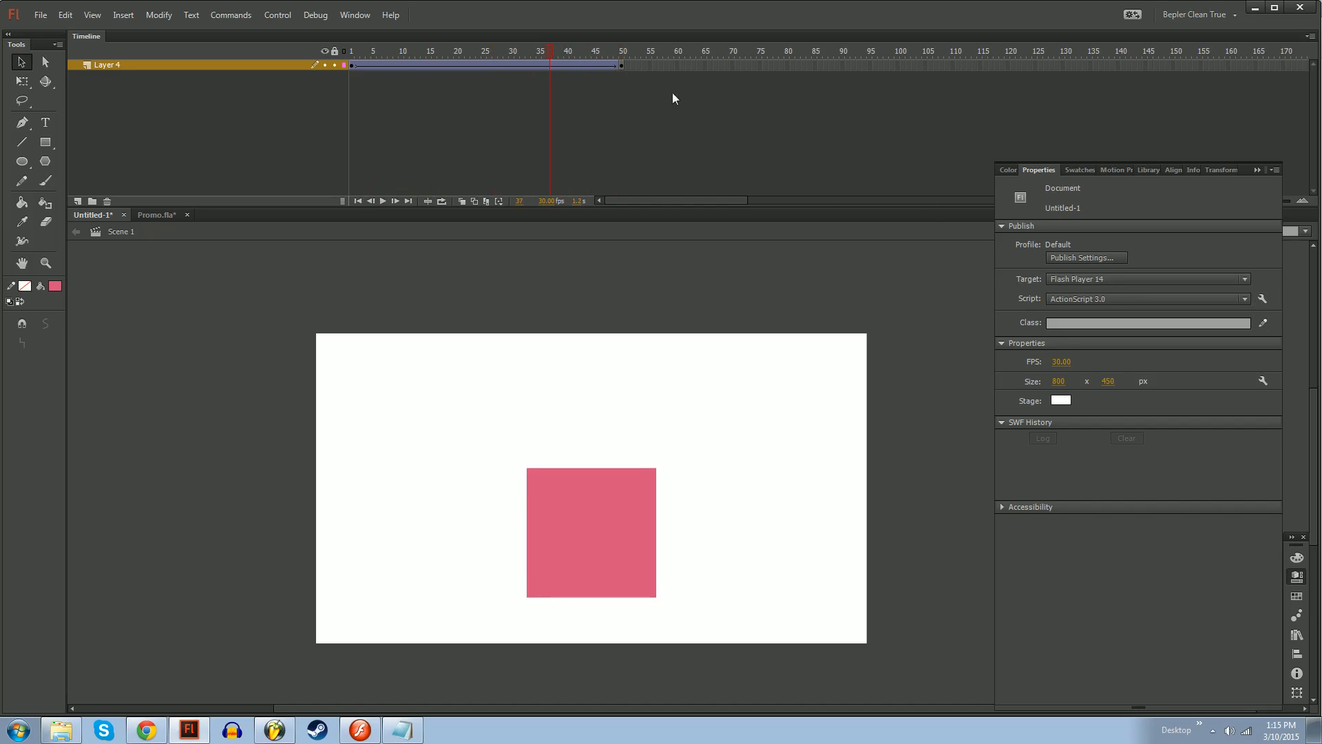
click(579, 65)
click(1253, 301)
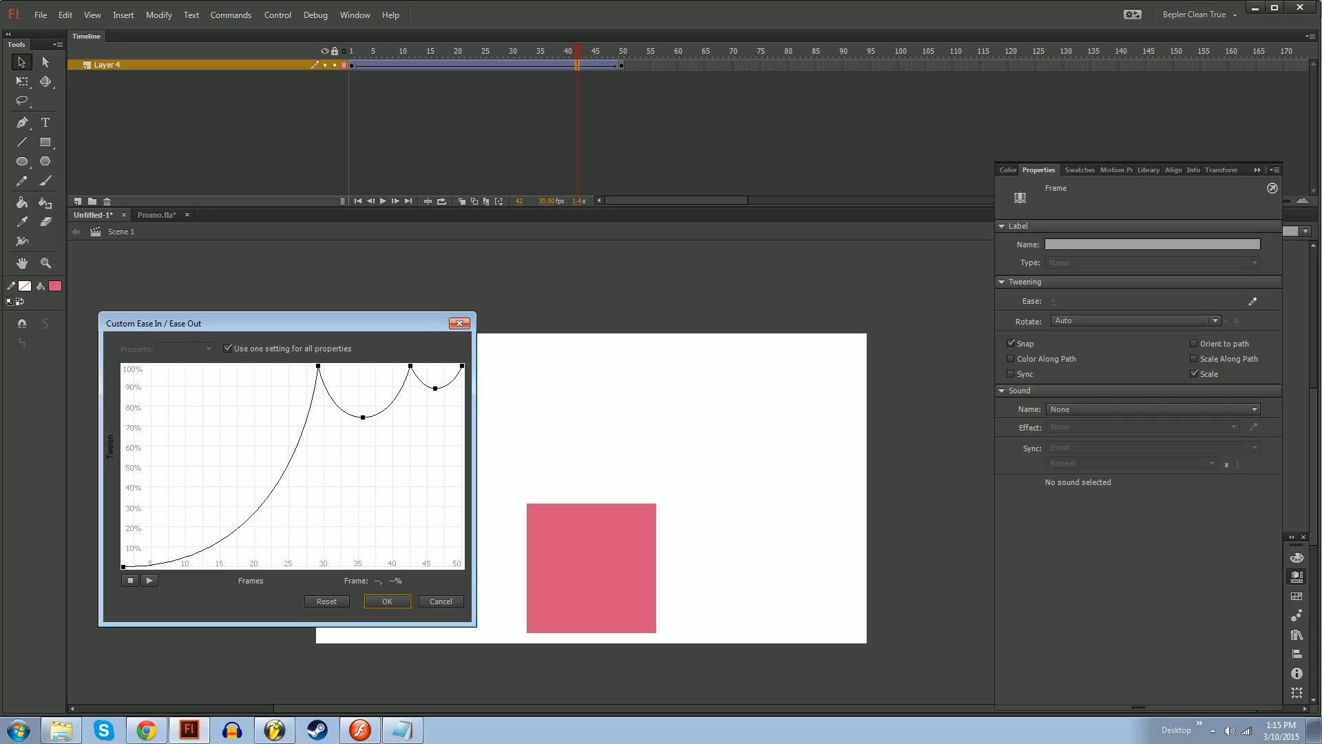
mouse_move(363, 417)
mouse_down()
mouse_move(360, 366)
mouse_move(367, 418)
mouse_move(400, 429)
mouse_move(365, 415)
mouse_up()
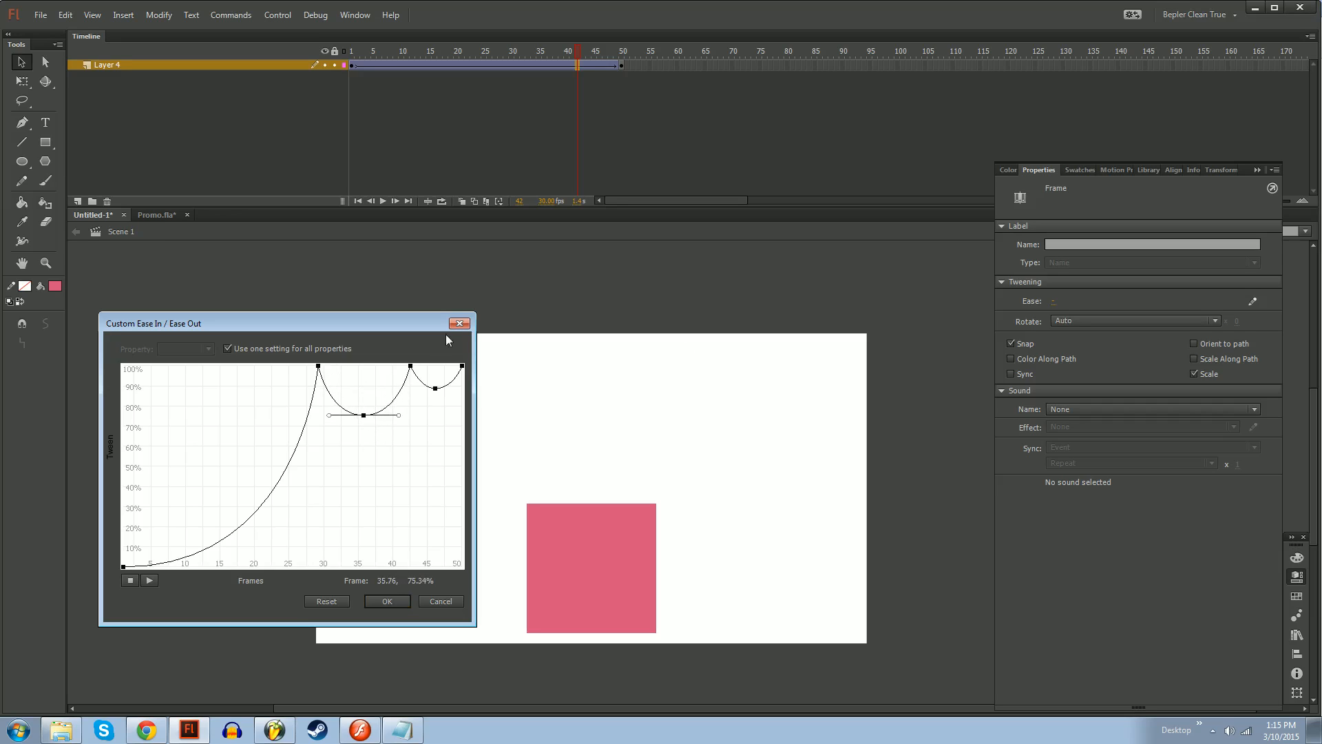
click(459, 323)
click(632, 365)
Switch to the Notepad outline and enlarge its window to read the remaining tween topics
click(402, 729)
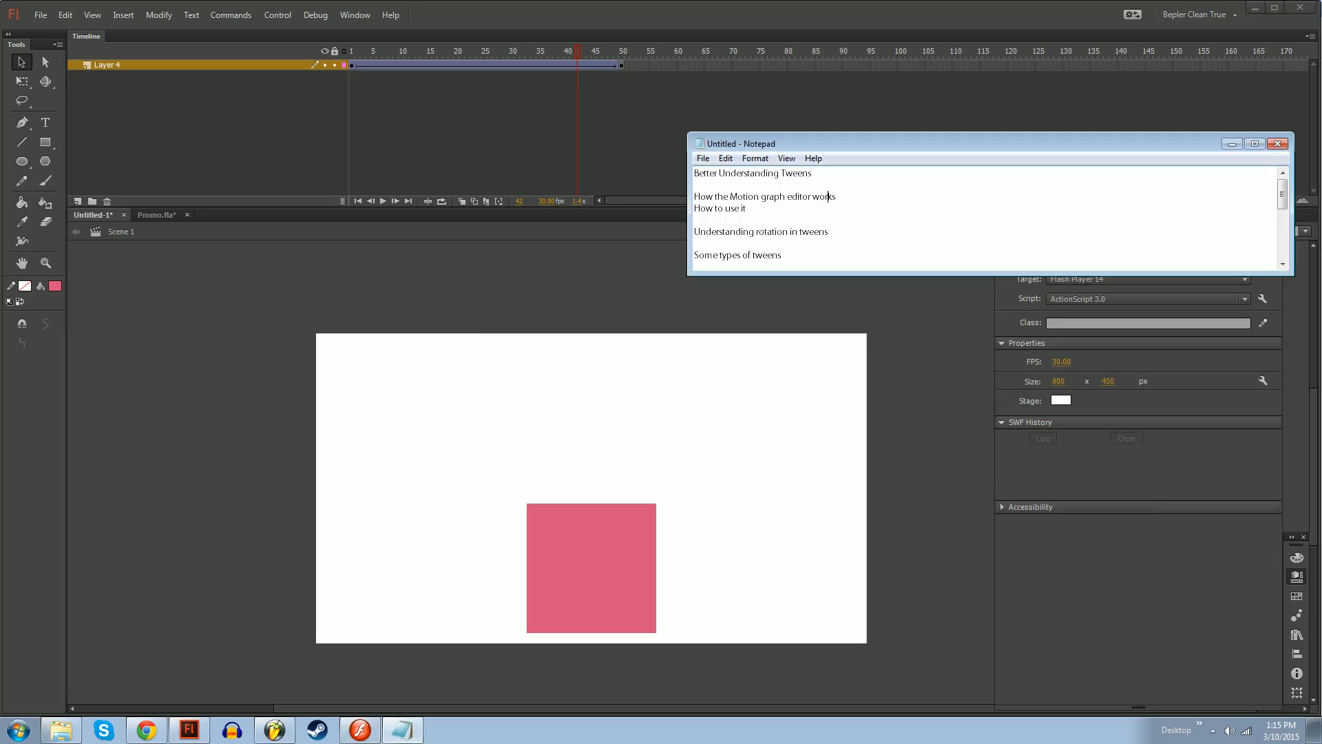
mouse_move(773, 273)
mouse_down()
mouse_move(773, 297)
mouse_move(792, 279)
mouse_up()
click(791, 279)
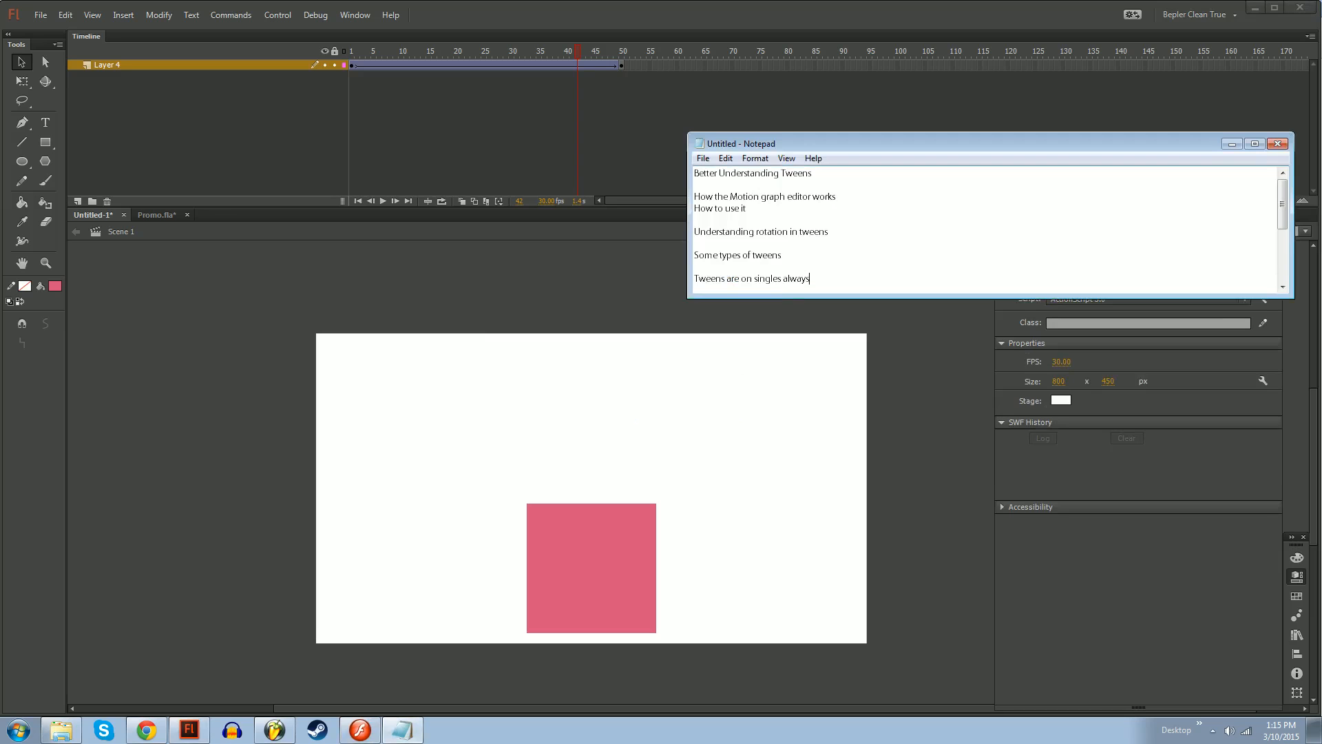
Switch to Chrome, examine the easing functions post, its address and its curve examples, and close the page
click(146, 729)
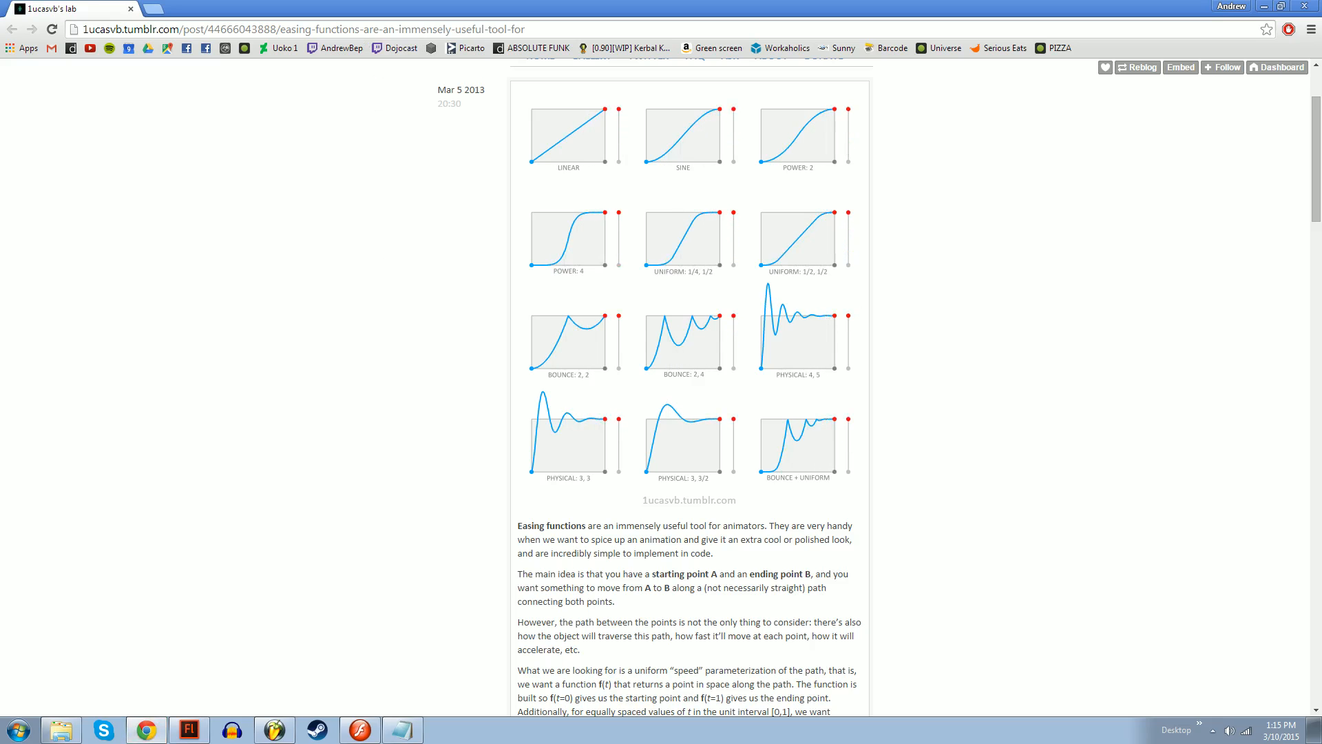
click(507, 30)
scroll(879, 359, down, 10)
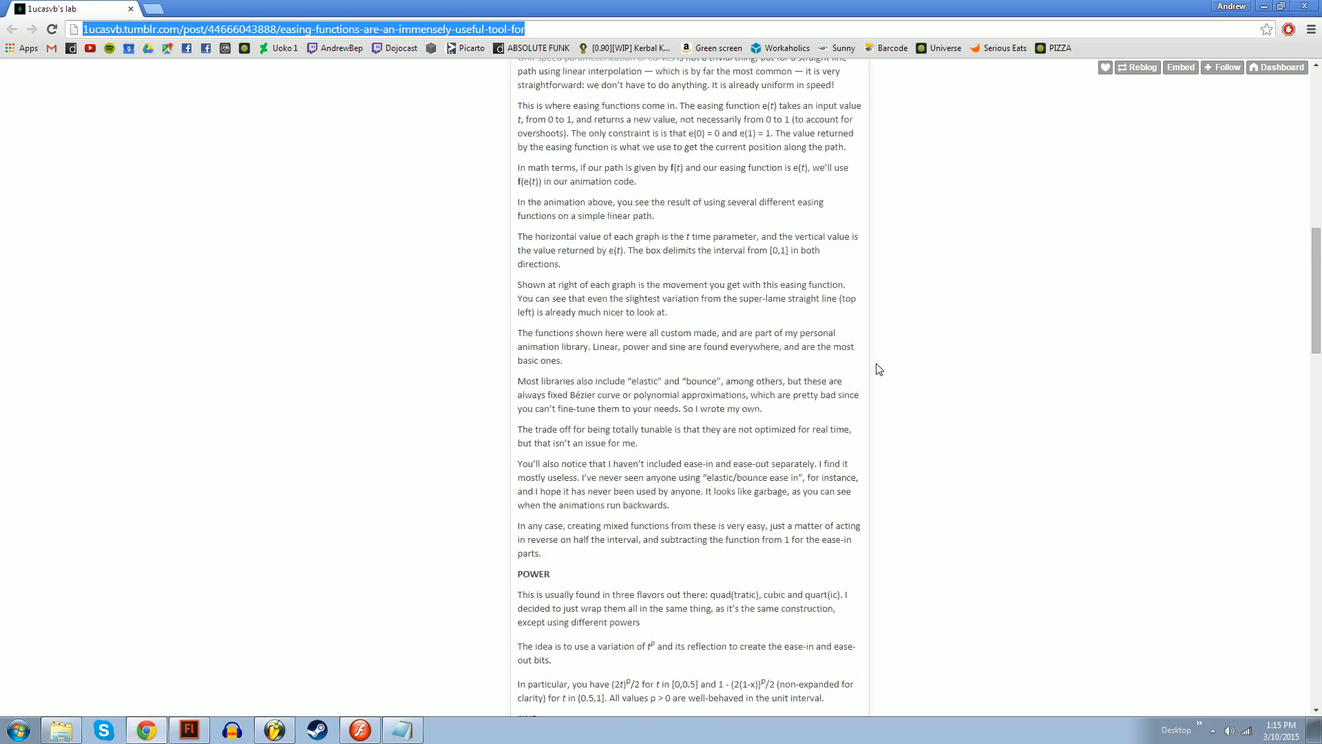
scroll(879, 370, down, 15)
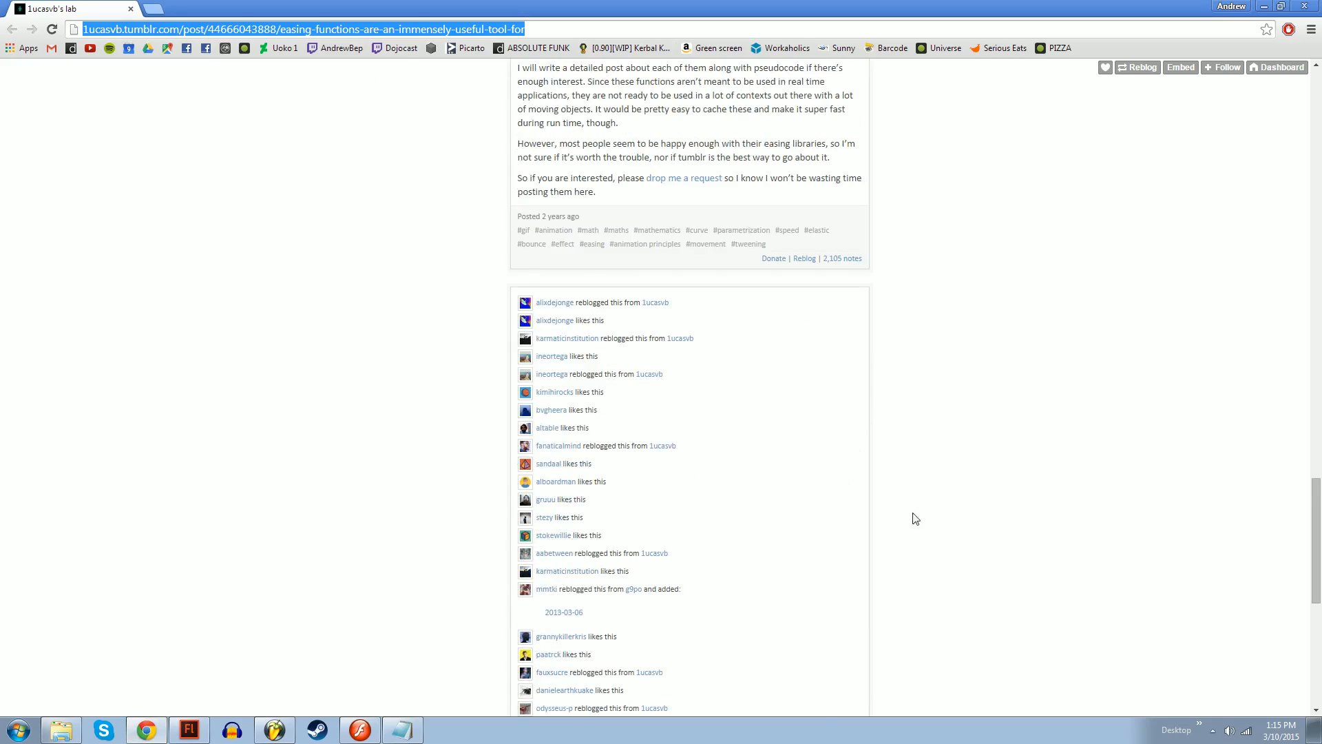
click(916, 518)
key(Home)
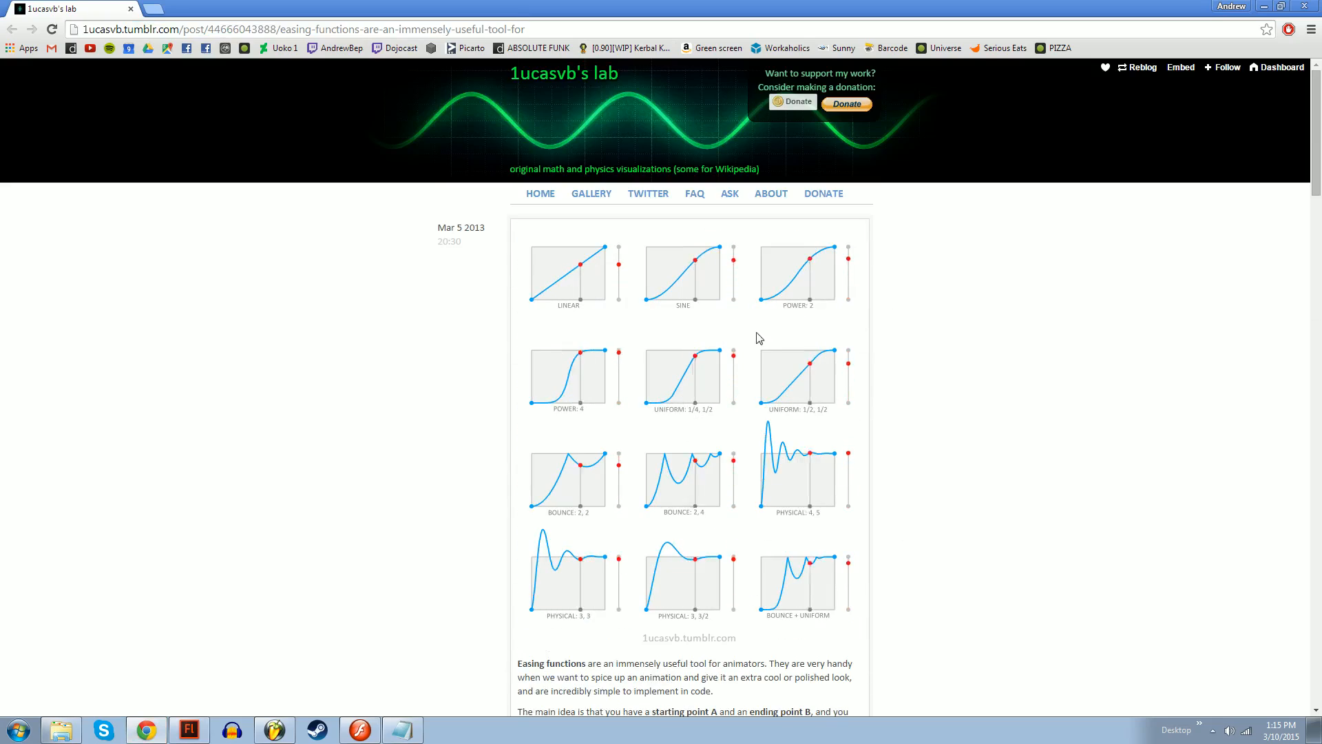
scroll(765, 344, down, 1)
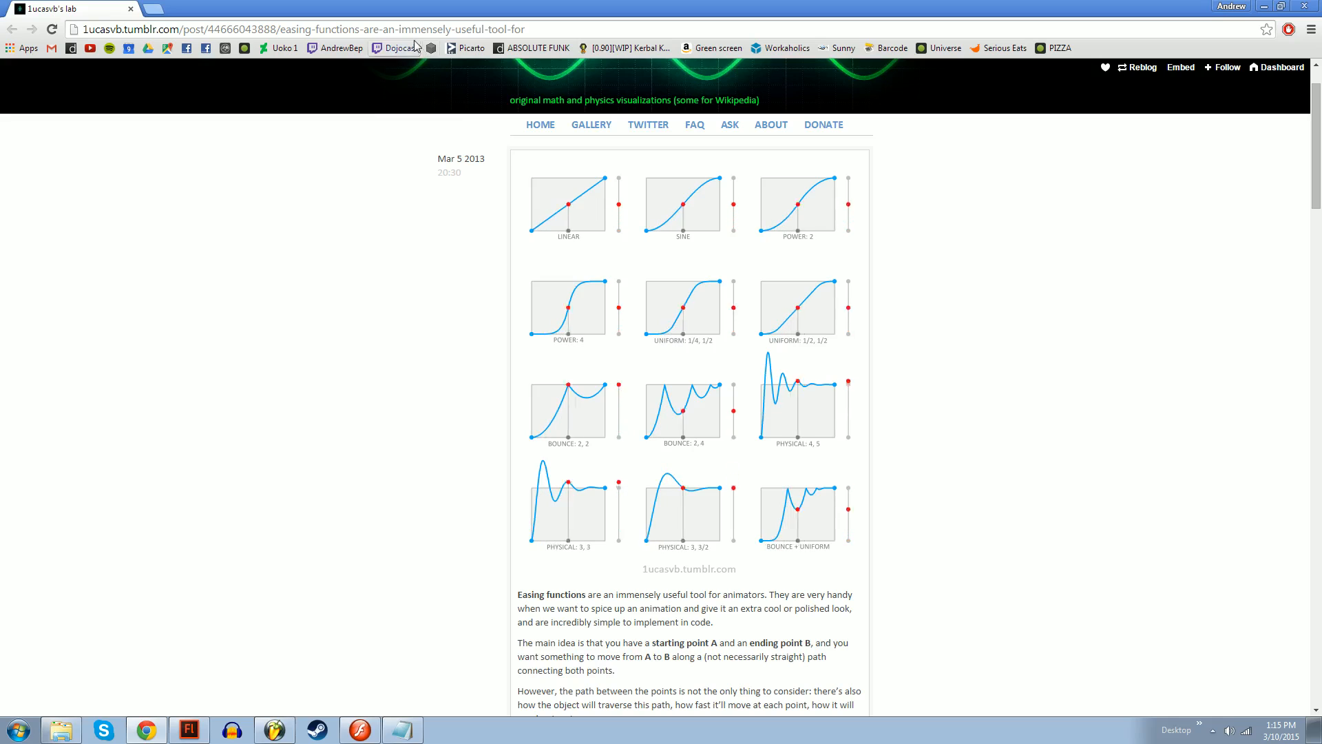
key(ctrl+l)
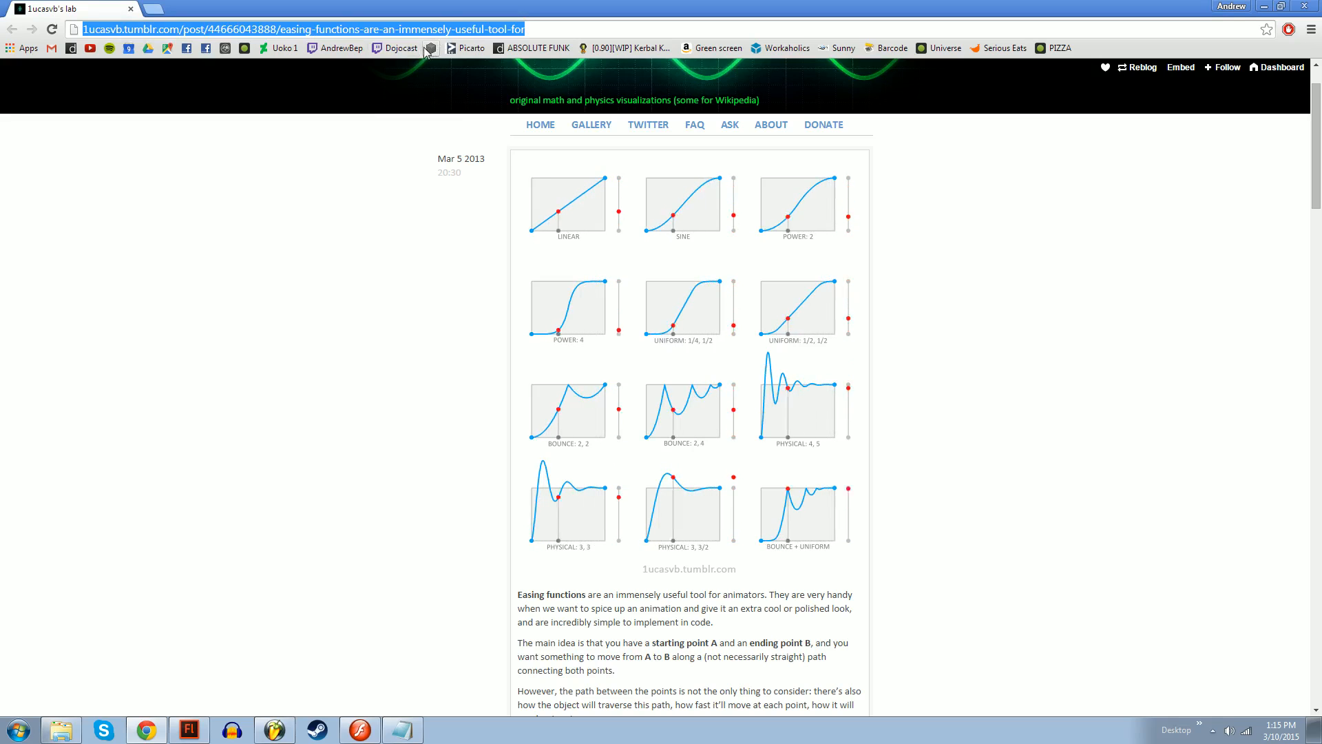
click(582, 493)
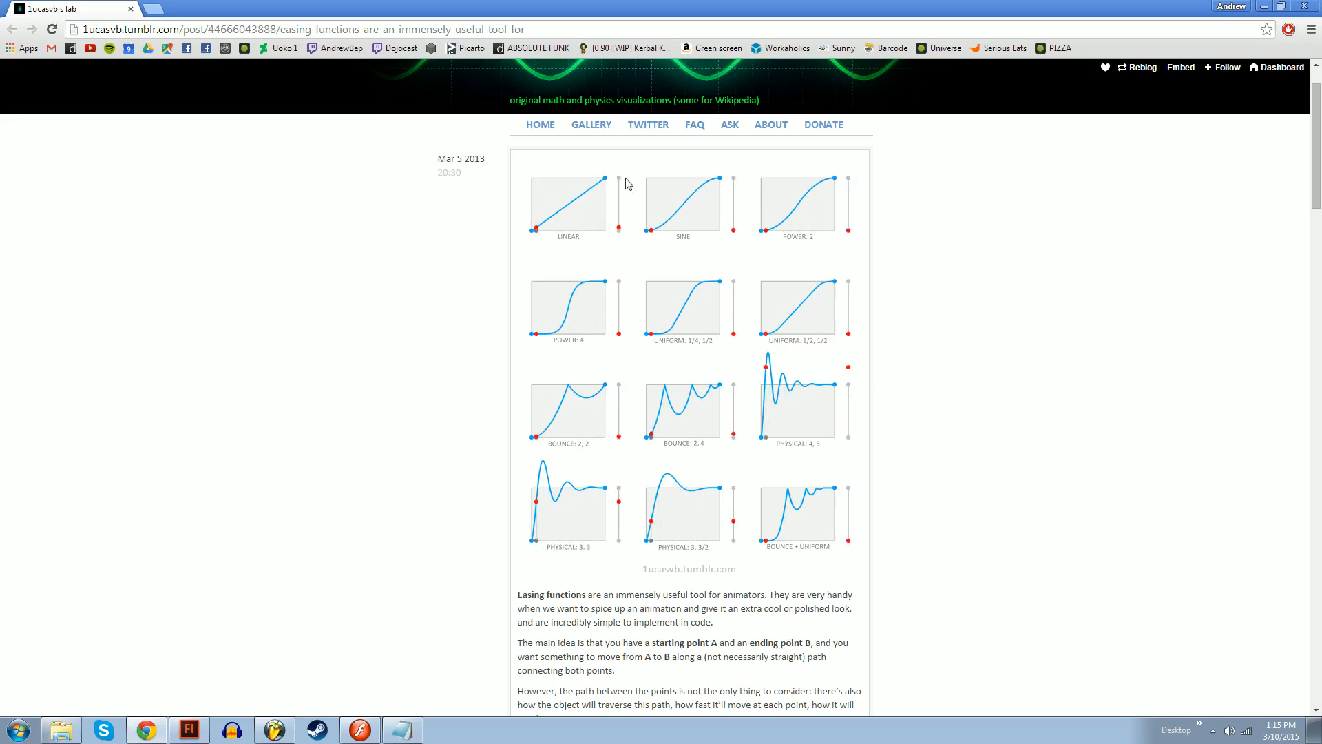
click(131, 10)
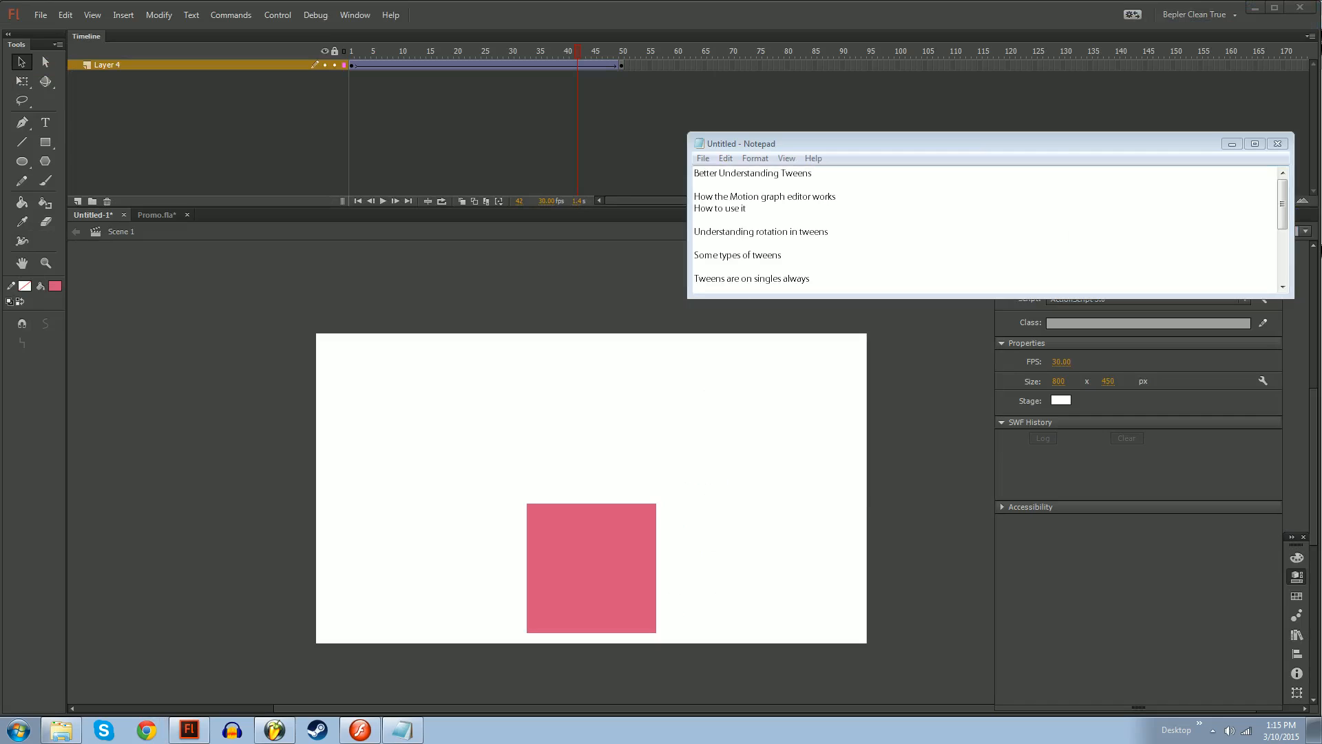
Review the note "Tweens are on singles always" in Notepad and return to Flash
drag(734, 279, 790, 279)
click(789, 279)
key(alt+Tab)
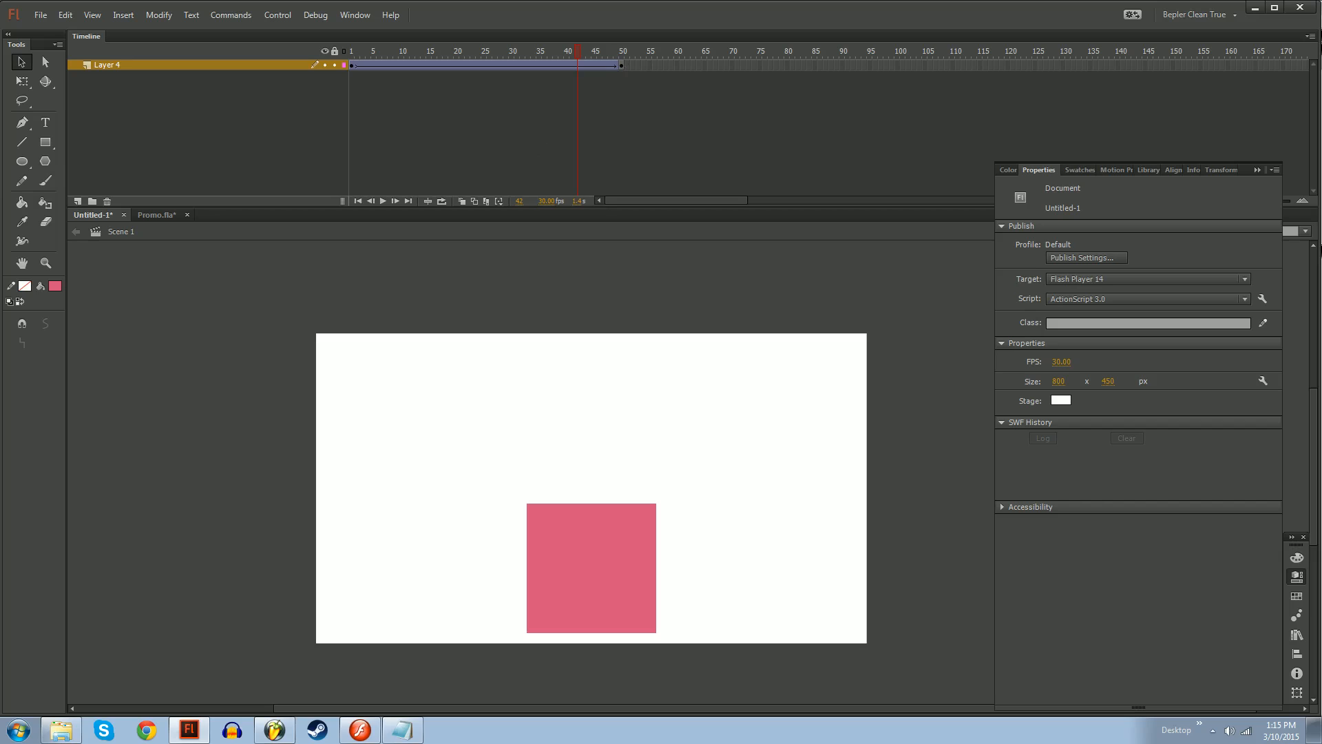
Switch to the Promo.fla document, enlarge its timeline and examine the keyframes around frames 745 to 915
click(157, 215)
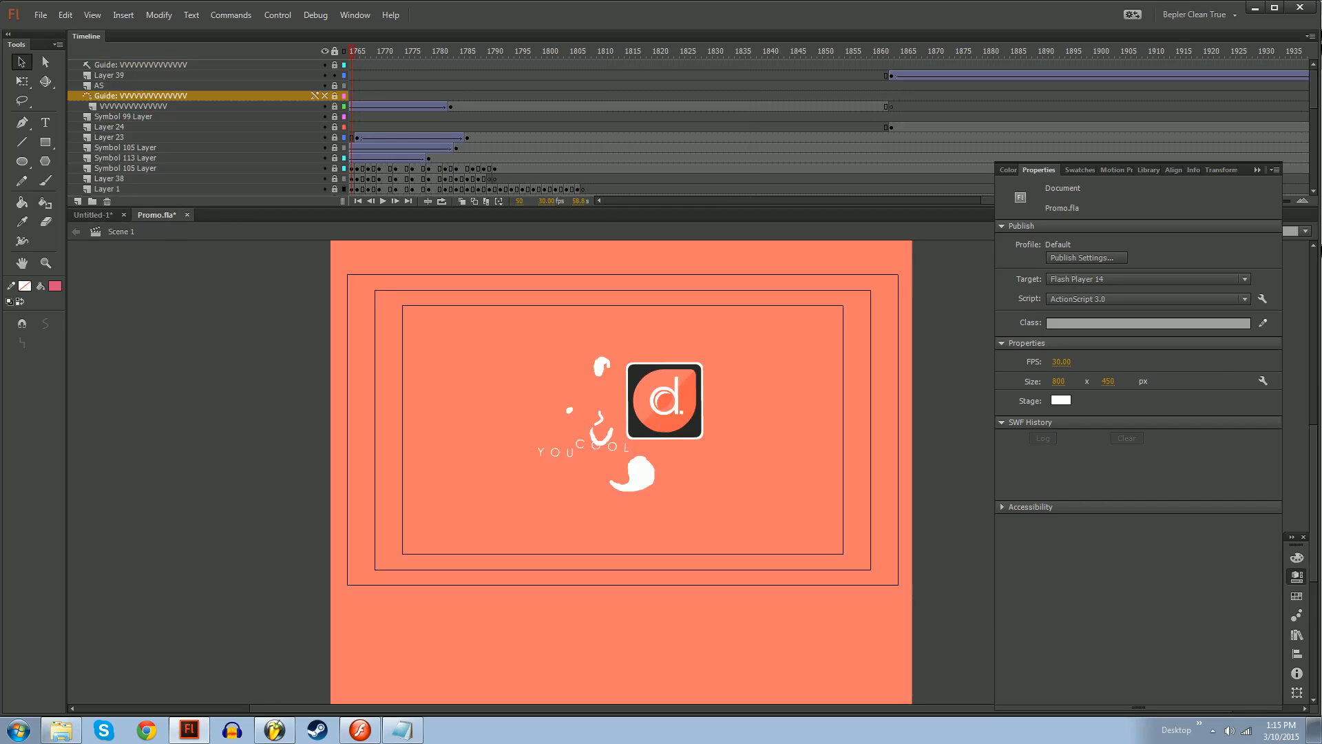
drag(240, 73, 240, 73)
drag(548, 208, 578, 390)
drag(945, 383, 773, 388)
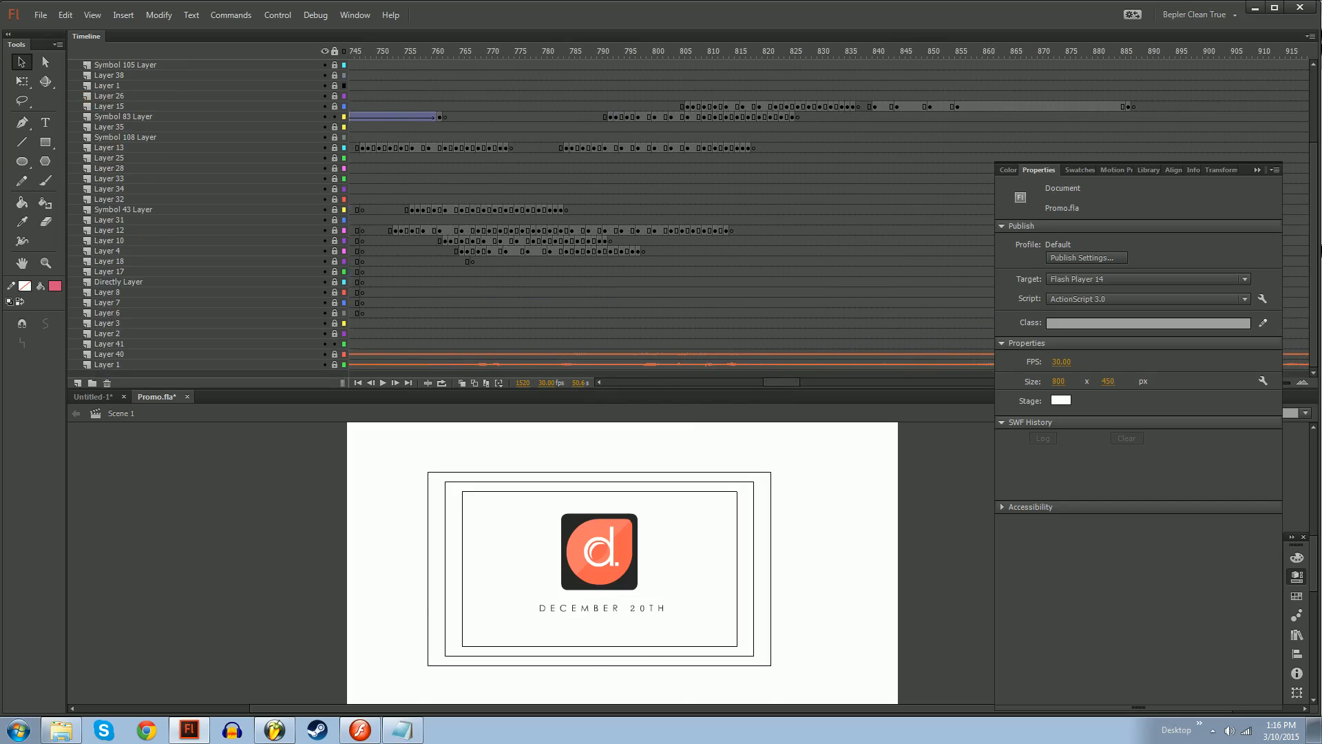
Play the Promo.fla text animation from about frame 753 and scrub from about frame 795 to 825
click(397, 52)
scroll(616, 564, down, 3)
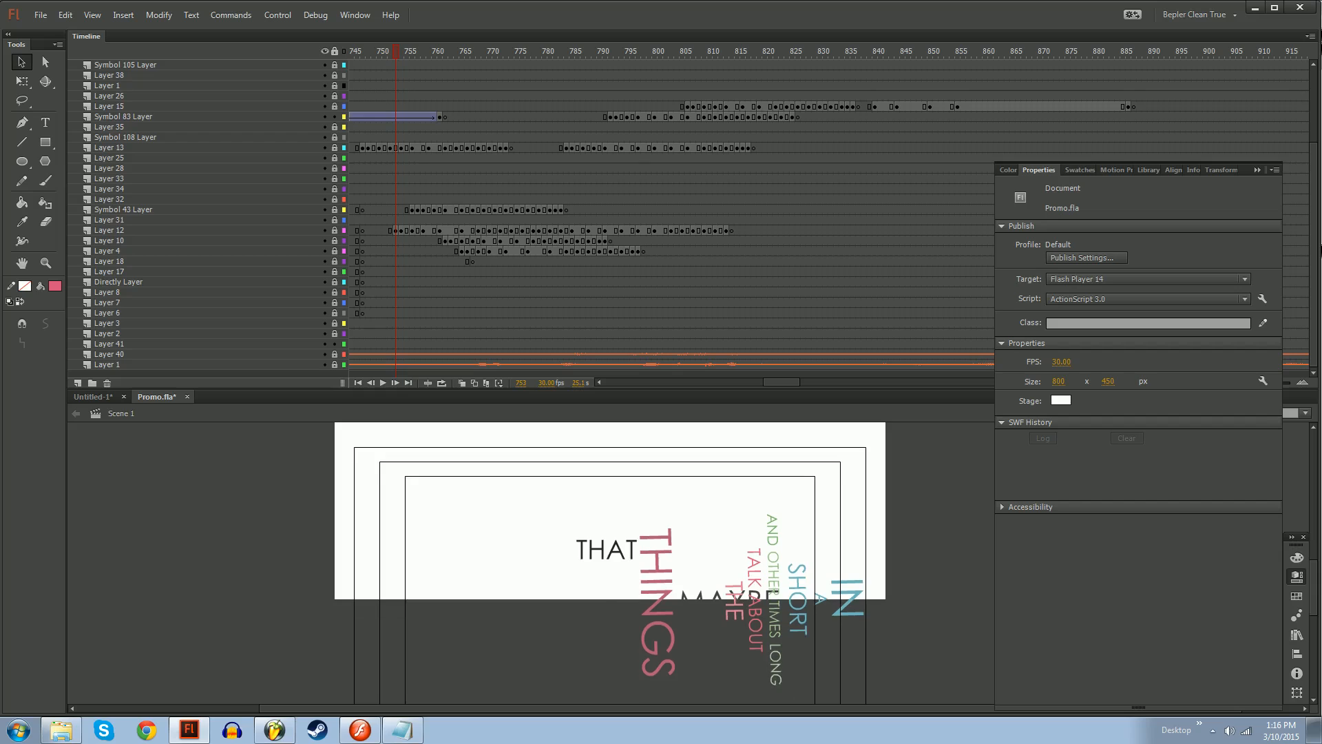
key(Return)
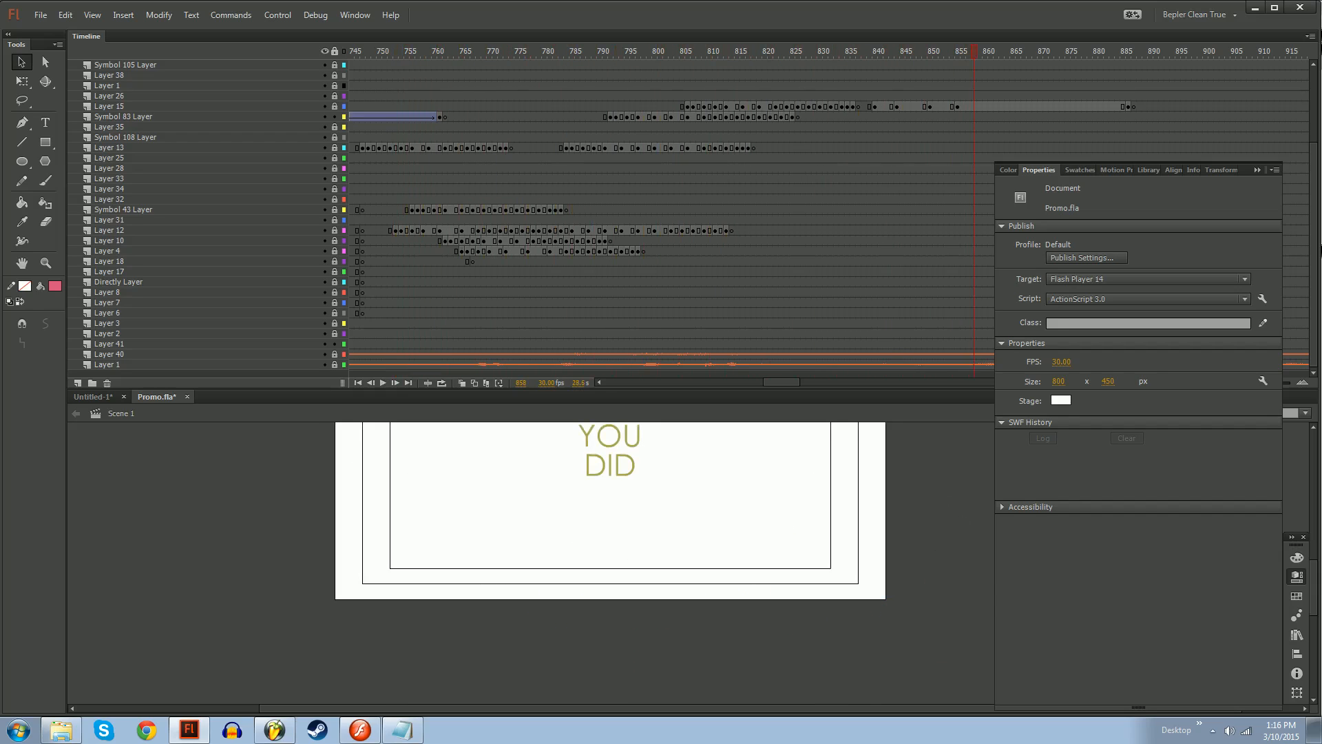
click(629, 54)
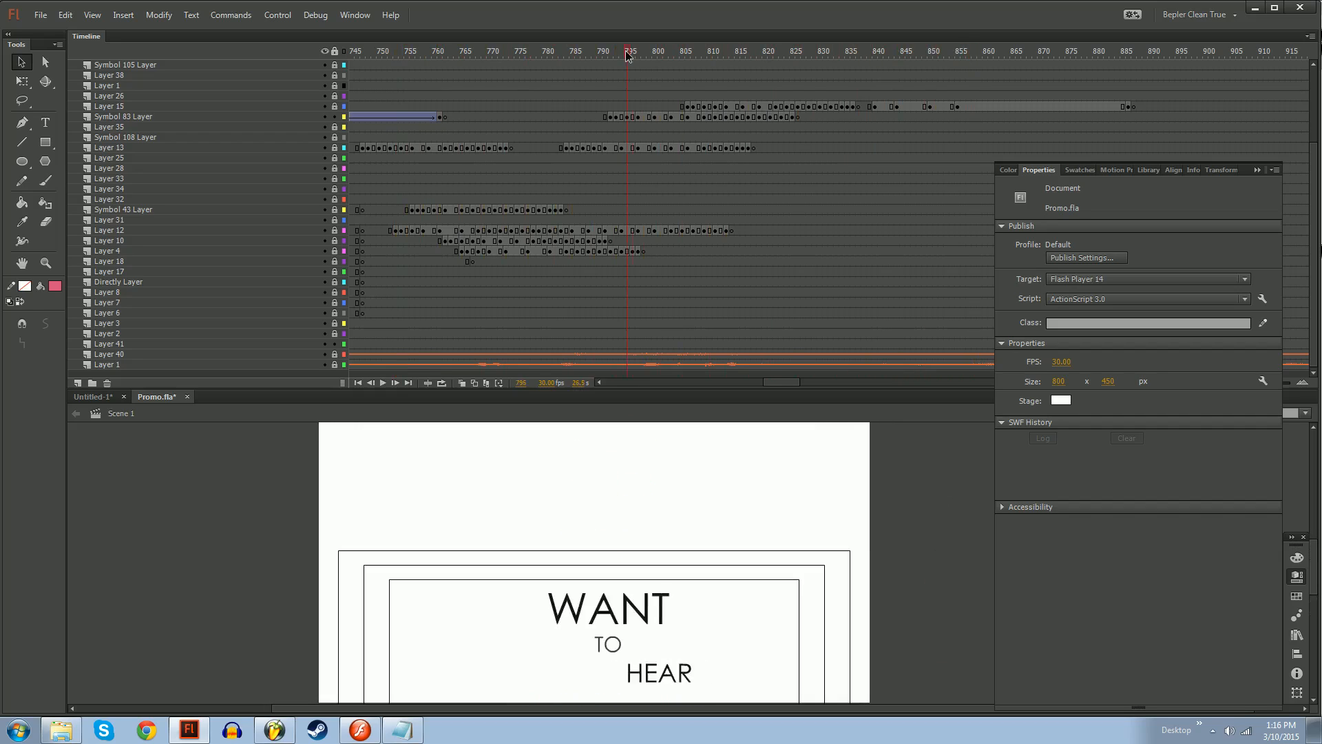
drag(629, 53, 793, 109)
click(798, 109)
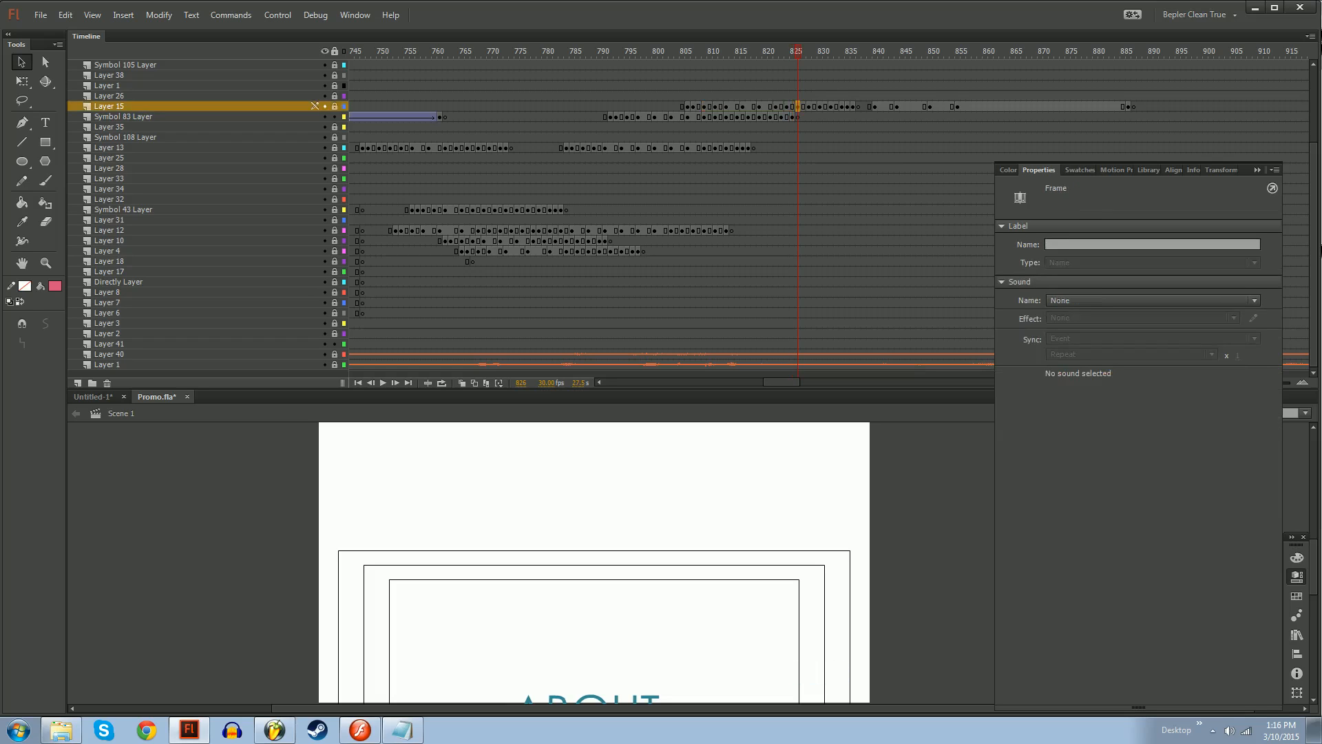
Return to the Untitled-1 document, shorten the timeline area, and remove Layer 4's tween and its keyframe at frame 50
click(97, 398)
key(space)
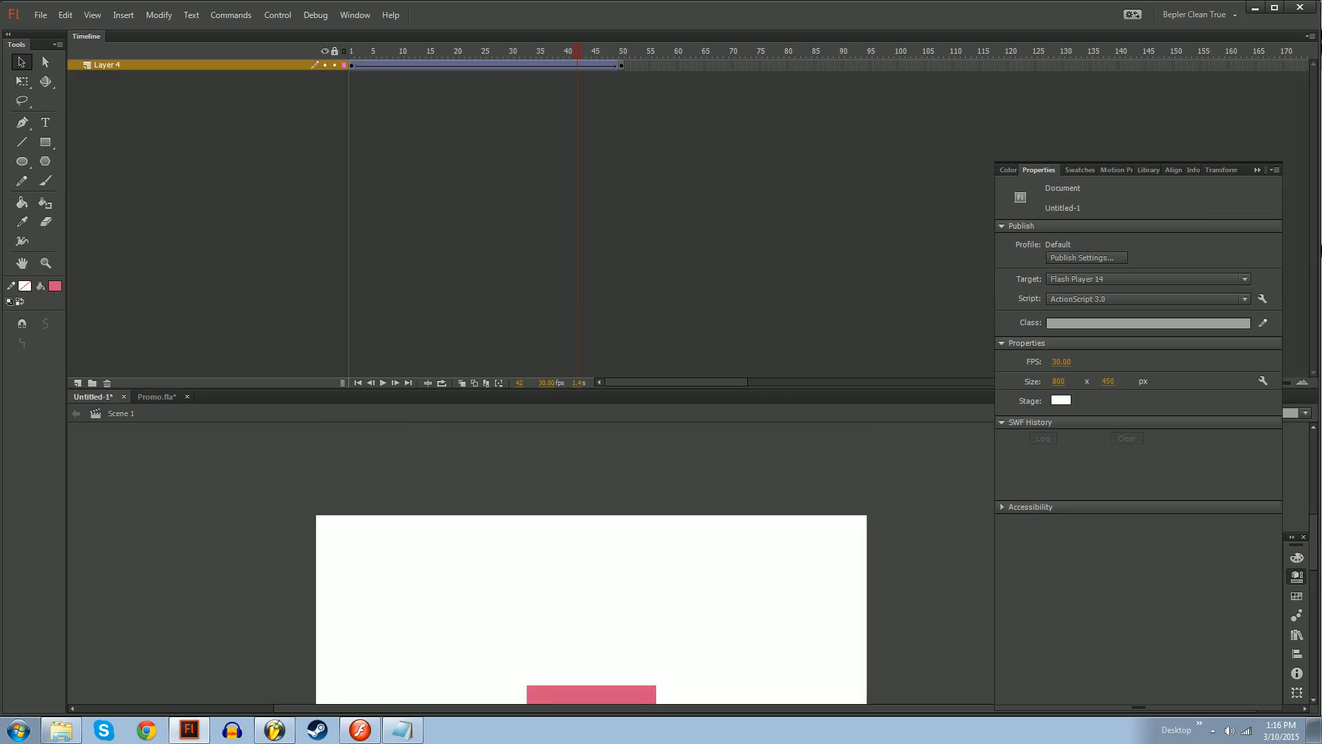
drag(537, 620, 516, 474)
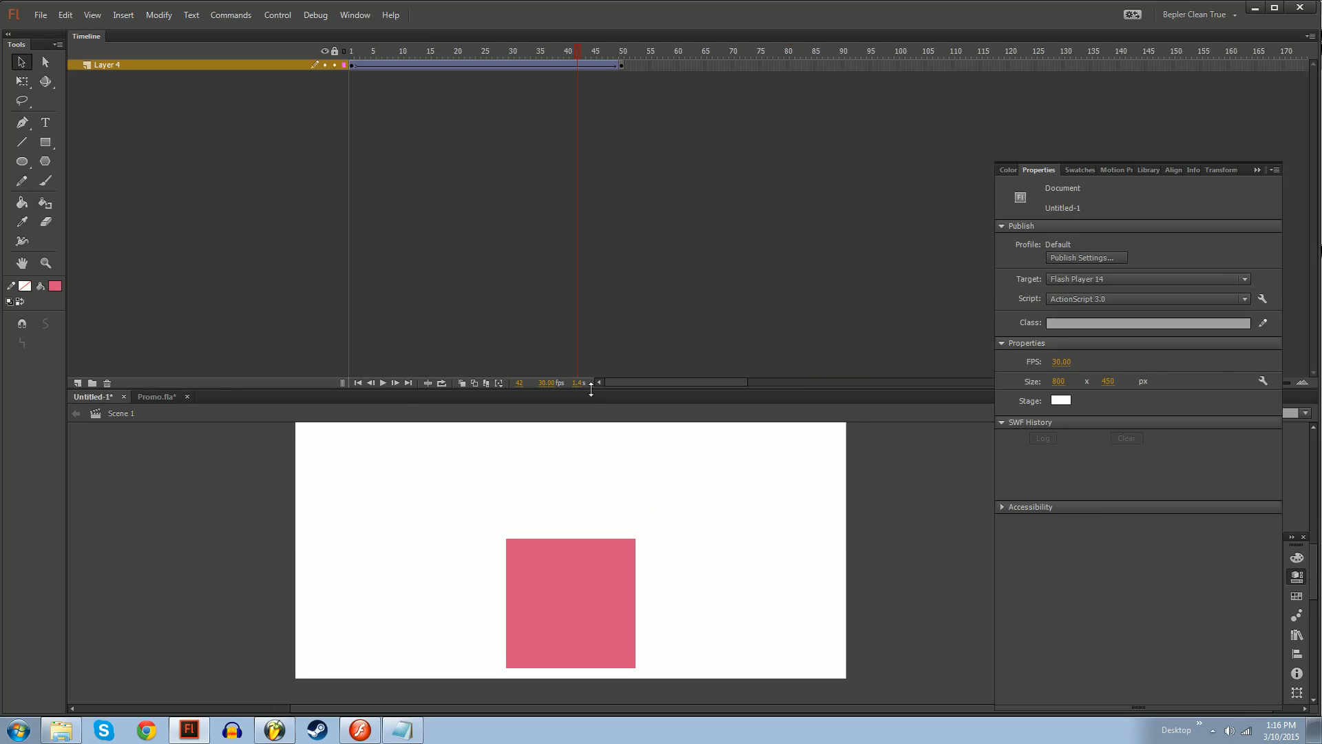
drag(591, 390, 591, 263)
right_click(500, 65)
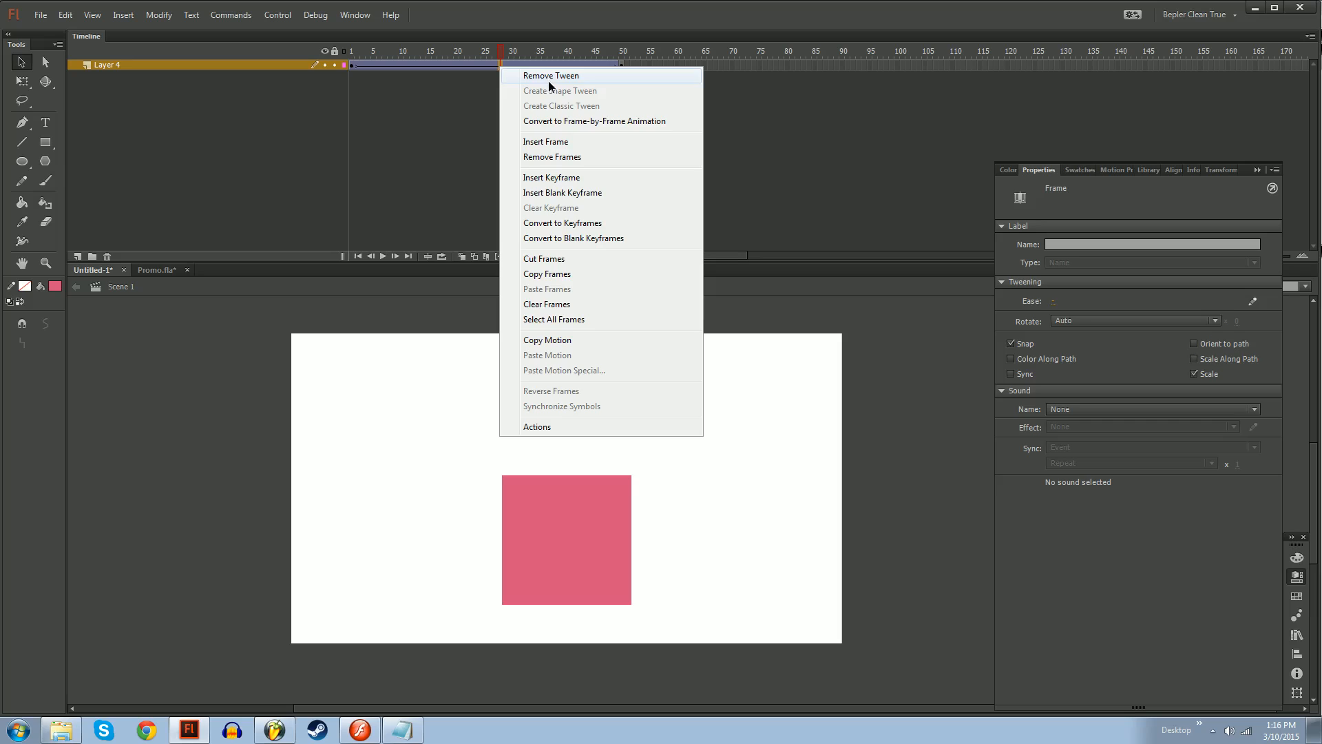
click(549, 77)
click(618, 66)
click(540, 65)
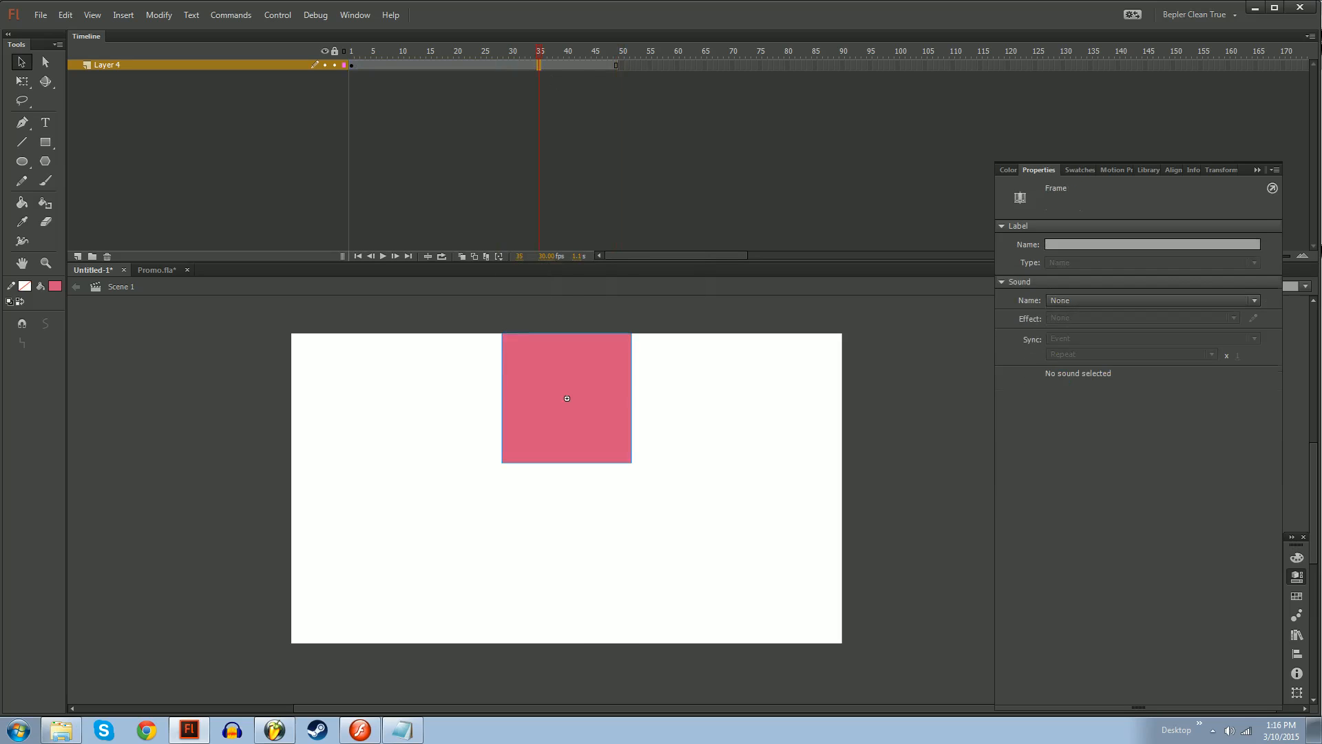
Move the pink square to the left side of the stage and scale it down to about two thirds
drag(567, 398, 365, 508)
key(q)
drag(430, 442, 379, 481)
click(622, 65)
key(F6)
key(alt)
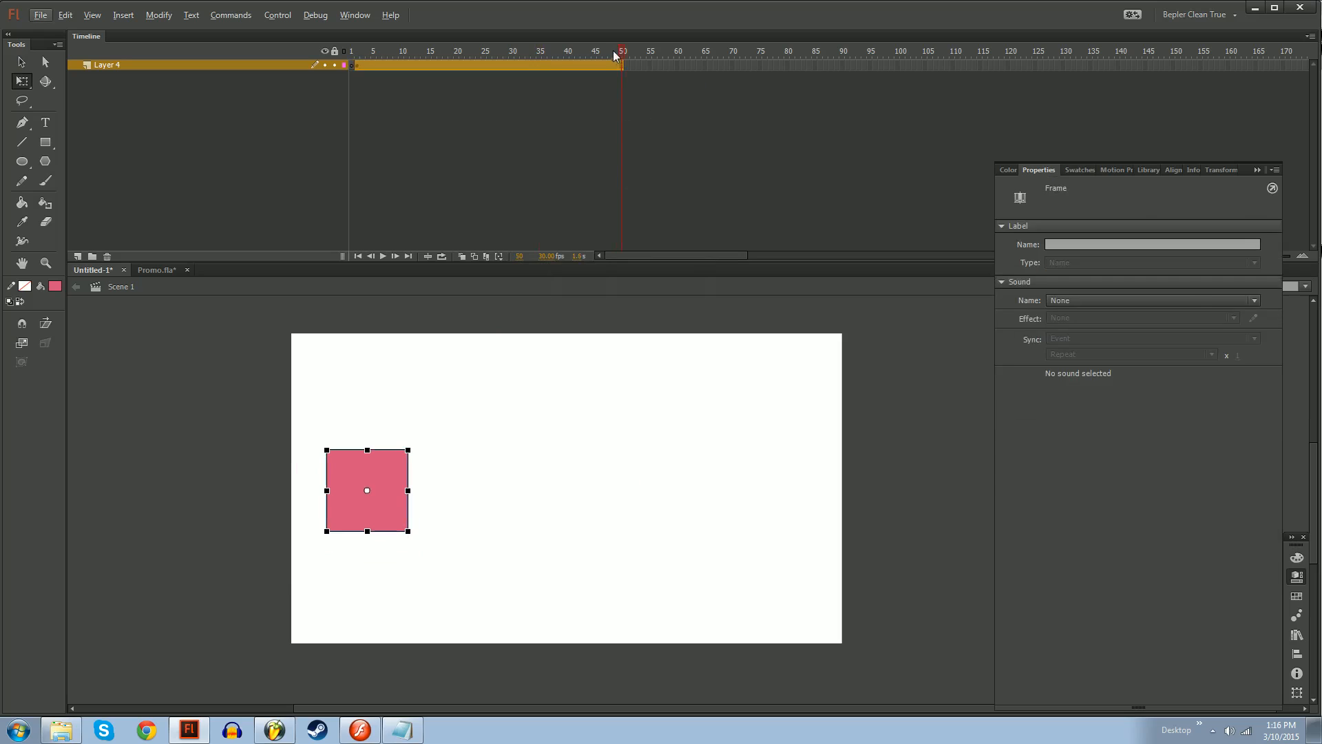
key(ctrl+z)
key(ctrl+z)
click(617, 66)
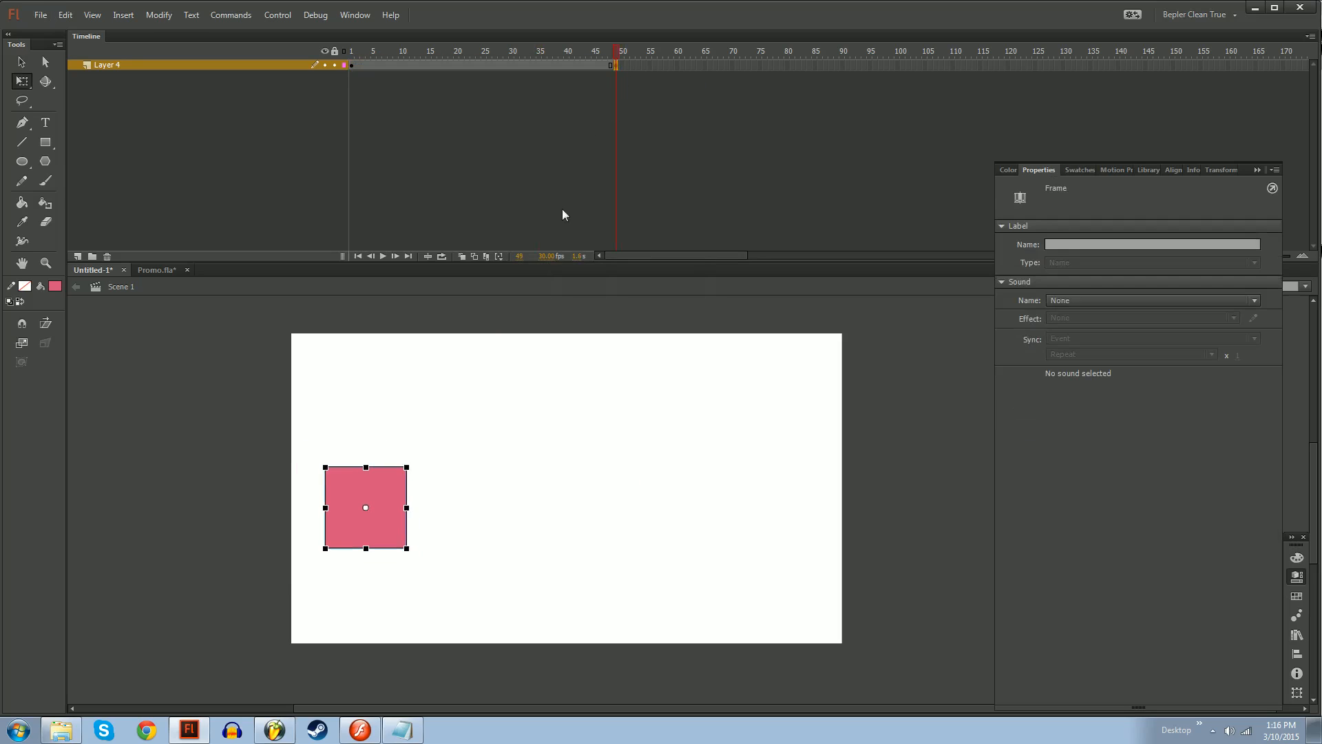
Insert a keyframe at frame 50, move the square there to the stage's right side, and create a classic tween
click(622, 66)
key(F6)
drag(377, 498, 750, 498)
click(546, 65)
right_click(547, 69)
click(608, 104)
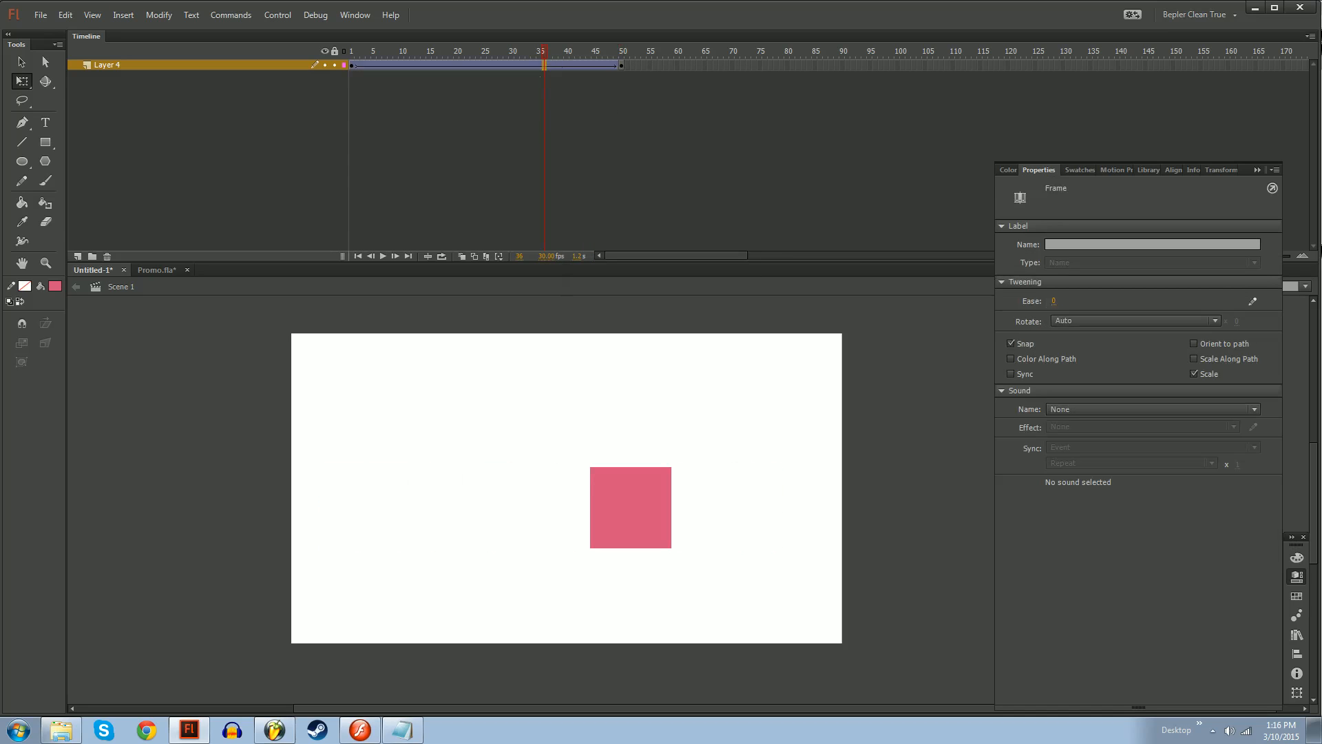
Try converting the whole classic tween to frame-by-frame animation, check a frame near the end, and undo it
drag(617, 66, 353, 76)
right_click(417, 67)
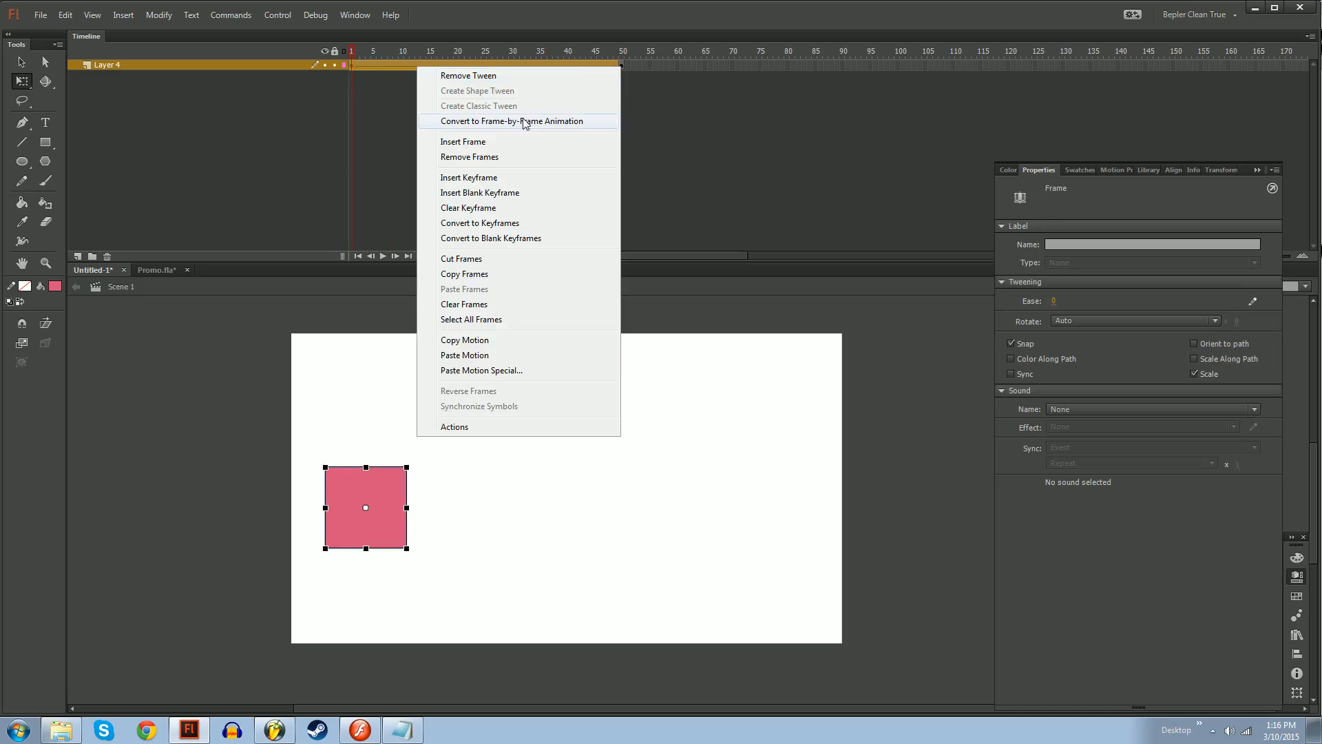
click(504, 123)
click(562, 64)
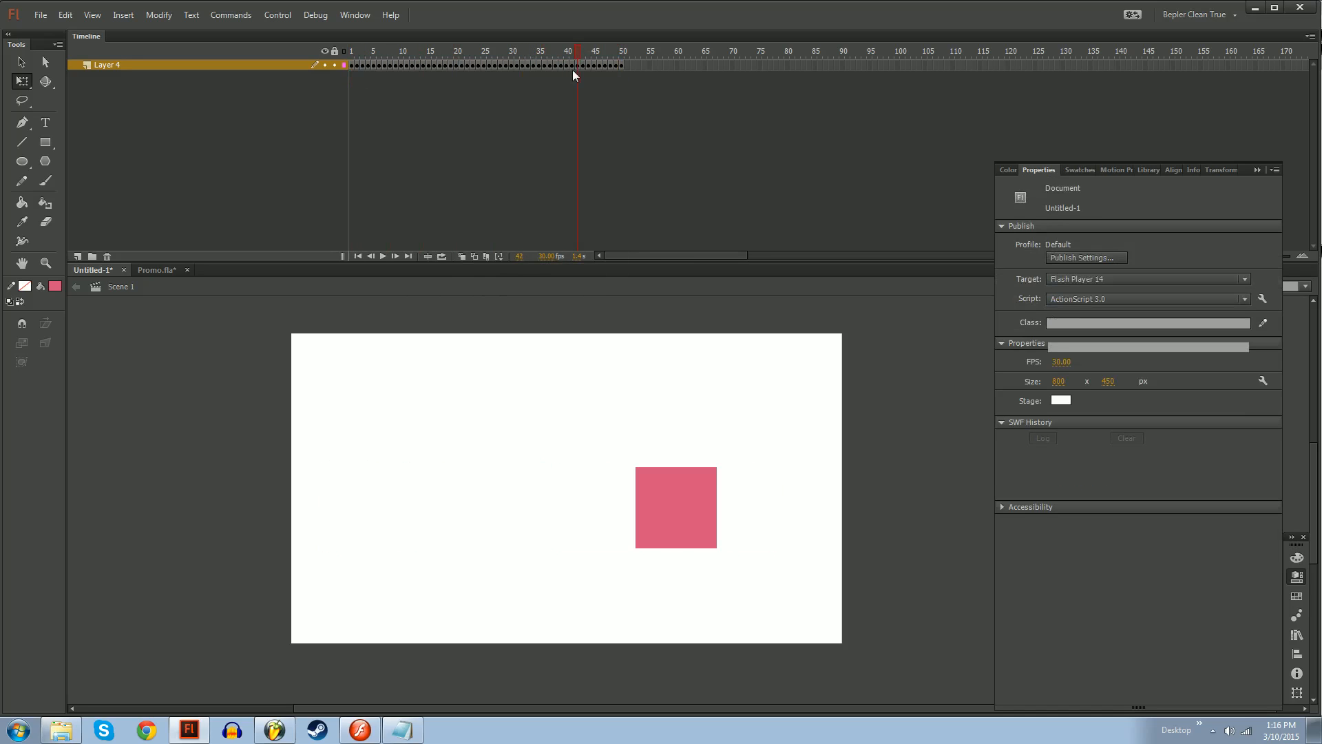
key(ctrl+z)
key(ctrl+z)
Recreate the classic tween and give it a custom ease curve that rises steeply at the start and flattens out
right_click(562, 68)
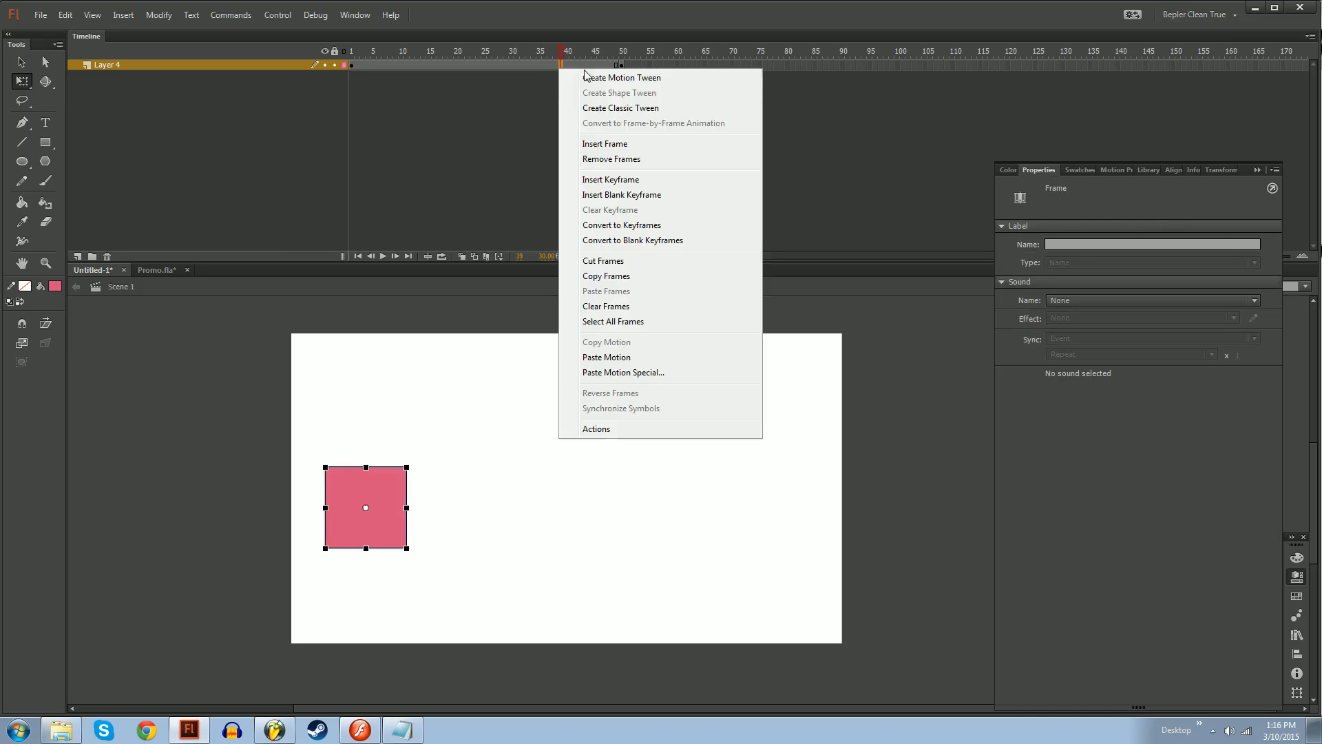
click(608, 102)
click(1252, 303)
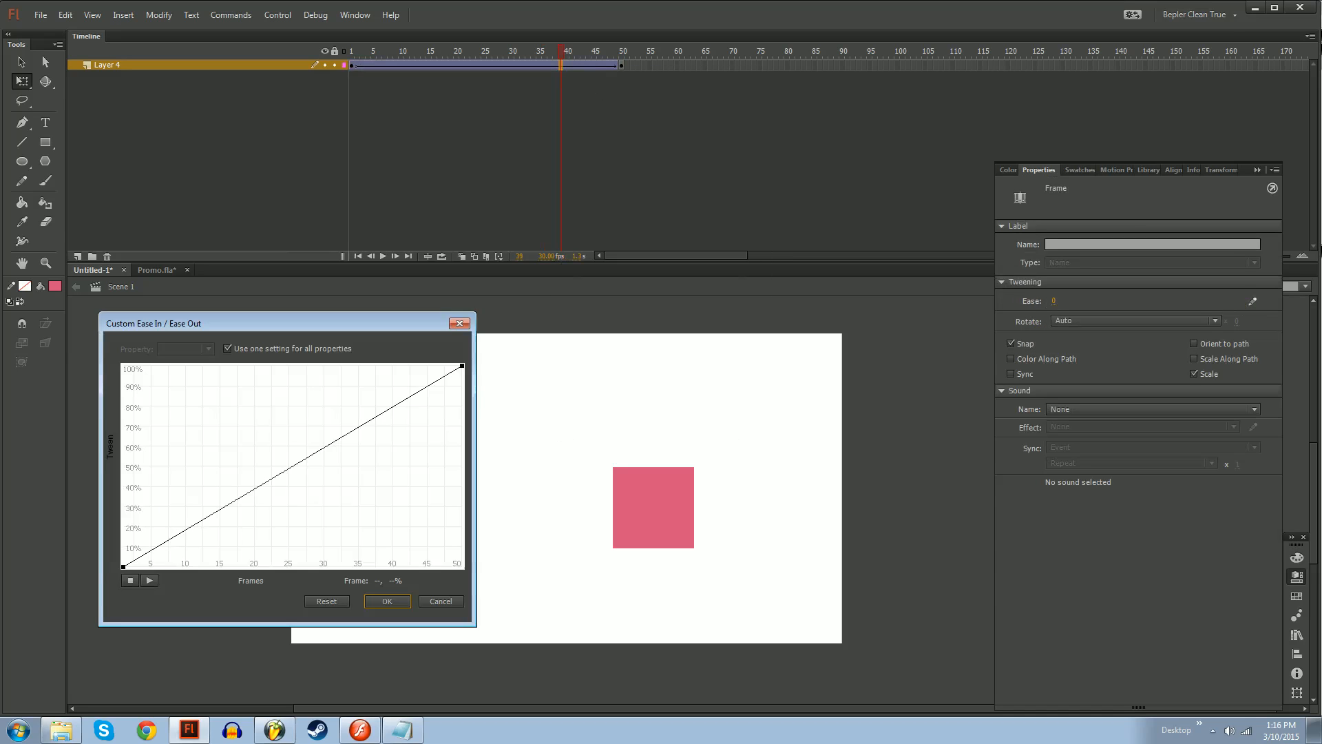
drag(123, 566, 7, 428)
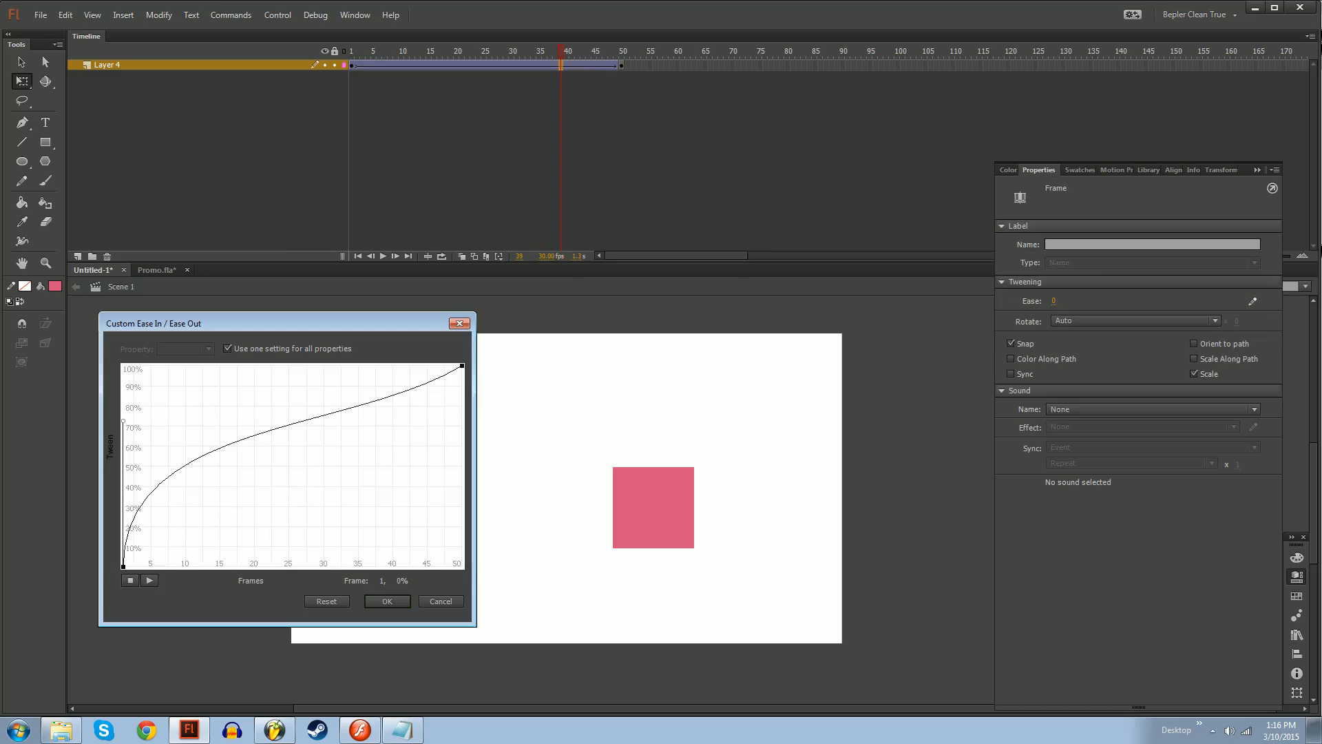
click(462, 366)
drag(347, 436, 162, 345)
key(Return)
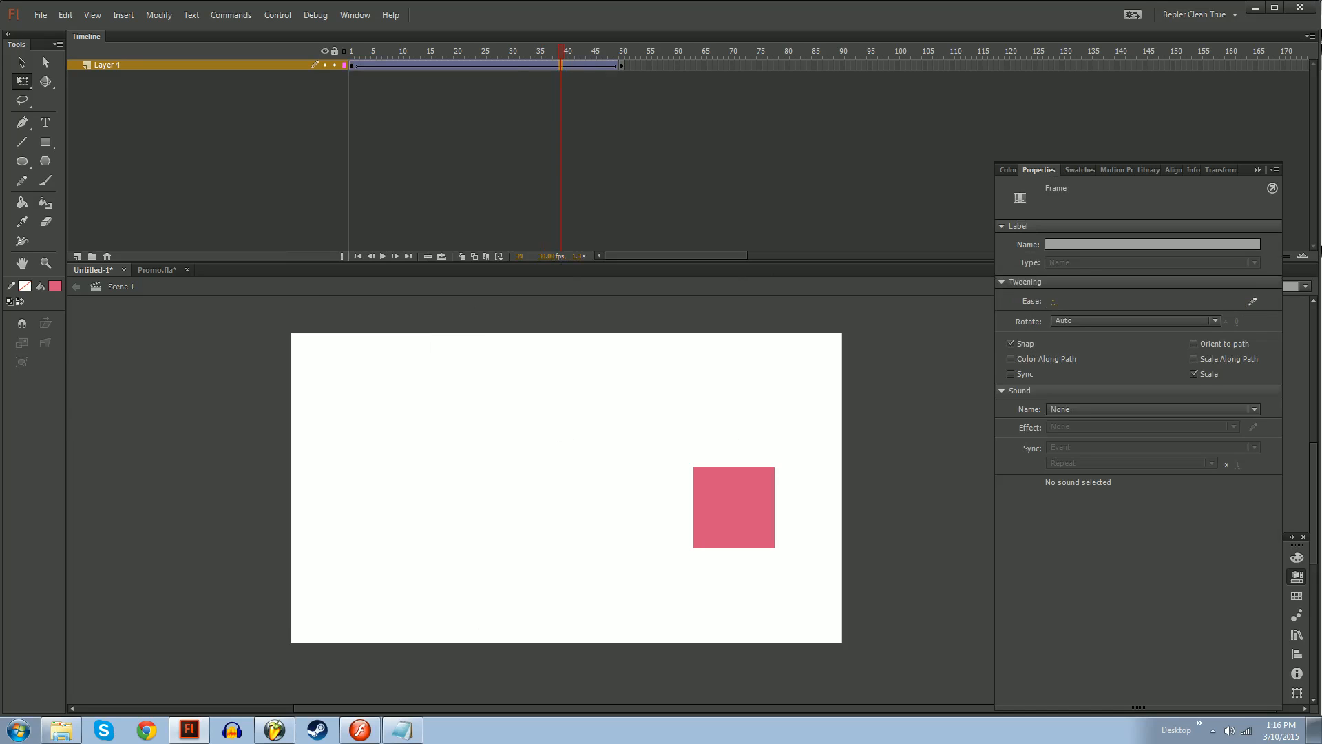
Scrub through the eased motion, convert the tween to frame-by-frame animation and check a late frame
drag(562, 51, 355, 61)
click(616, 52)
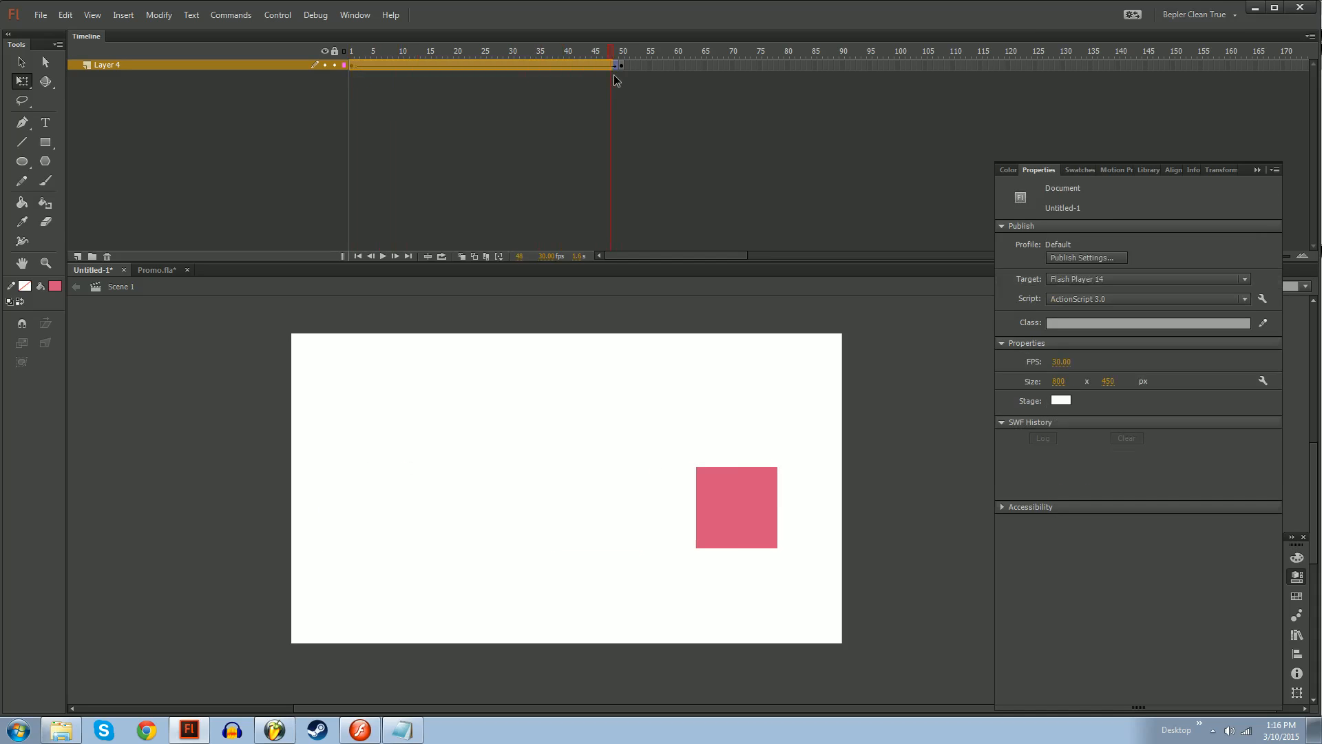
right_click(614, 66)
click(675, 126)
click(606, 53)
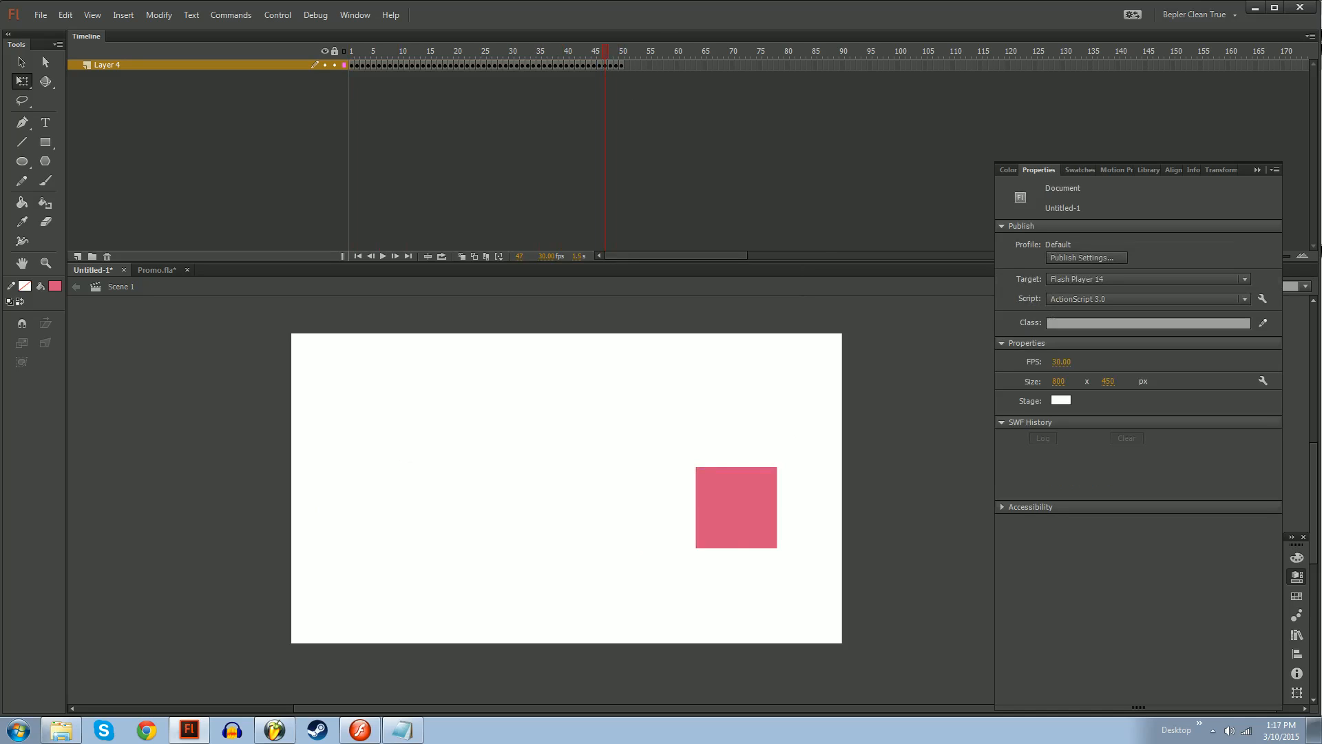
Clear in-between keyframes from frame 36 to 49, leaving keyframes at 36, 41 and 46 with holds of four to five frames
drag(615, 66, 622, 67)
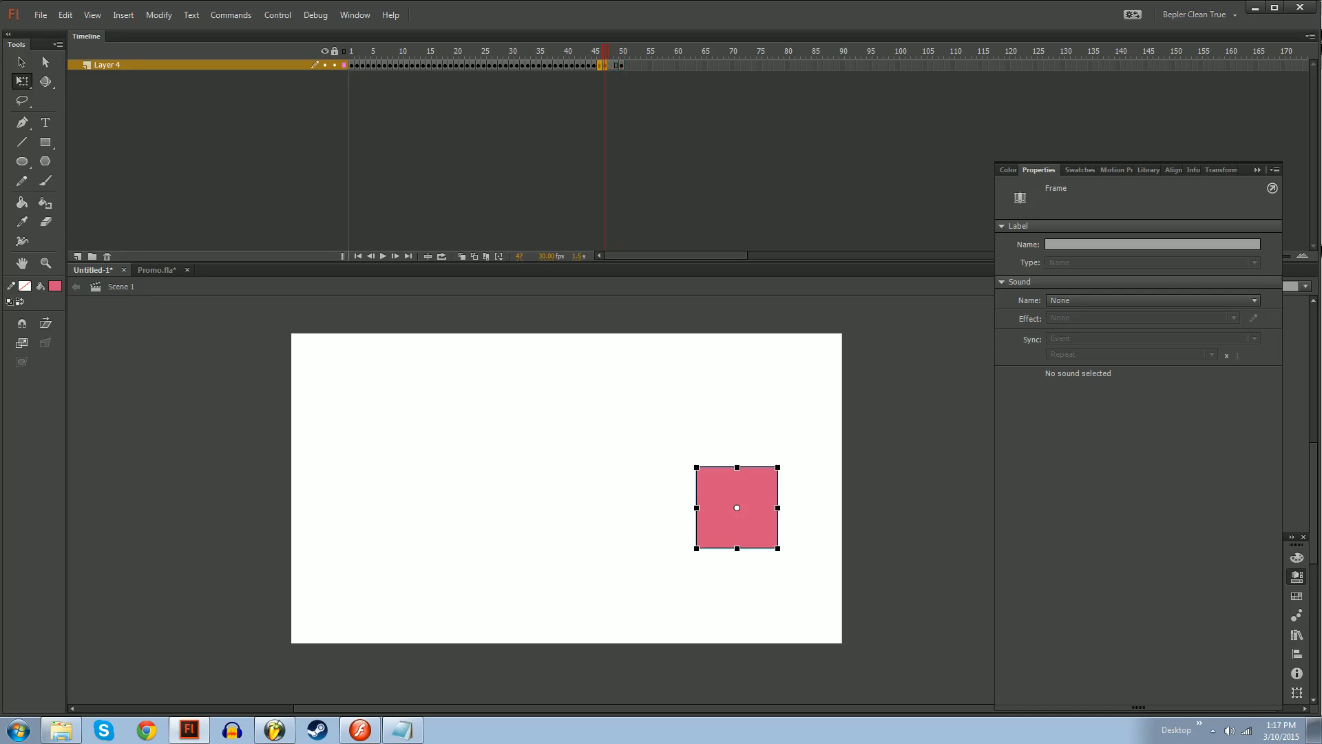
click(595, 65)
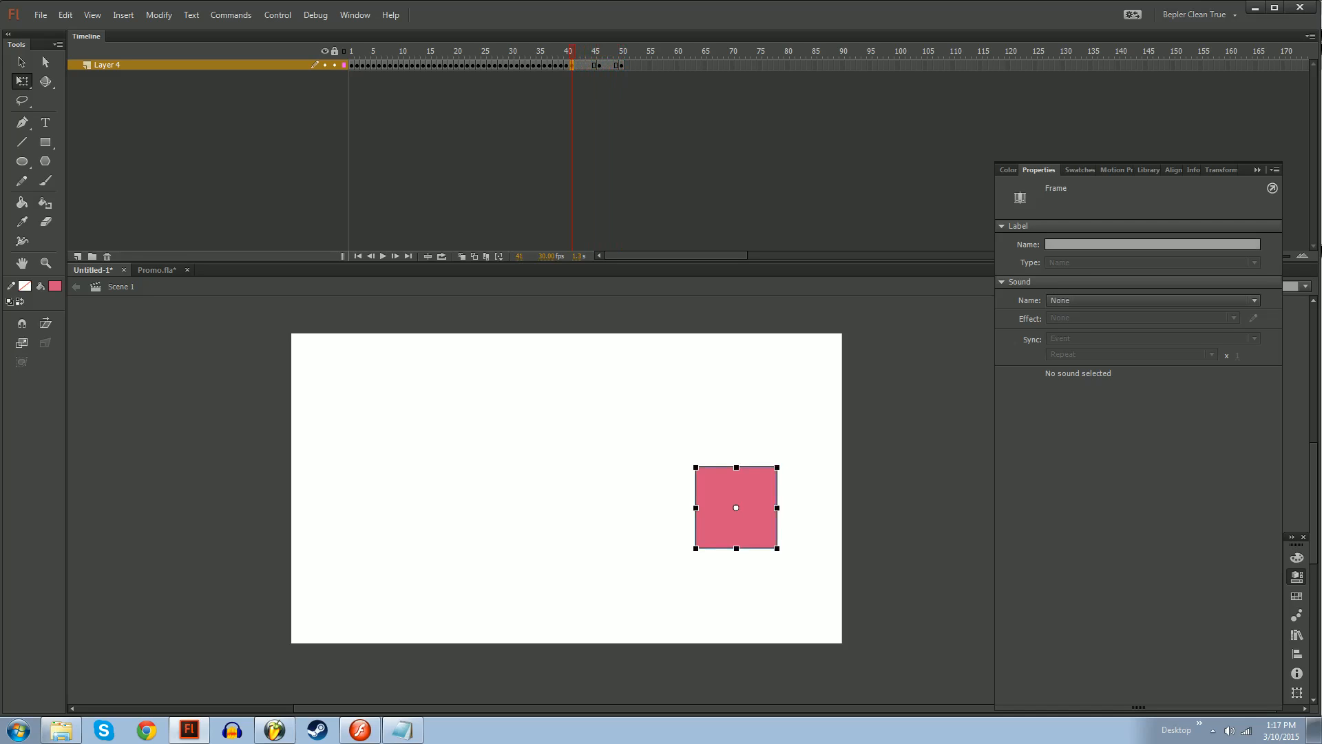
key(comma)
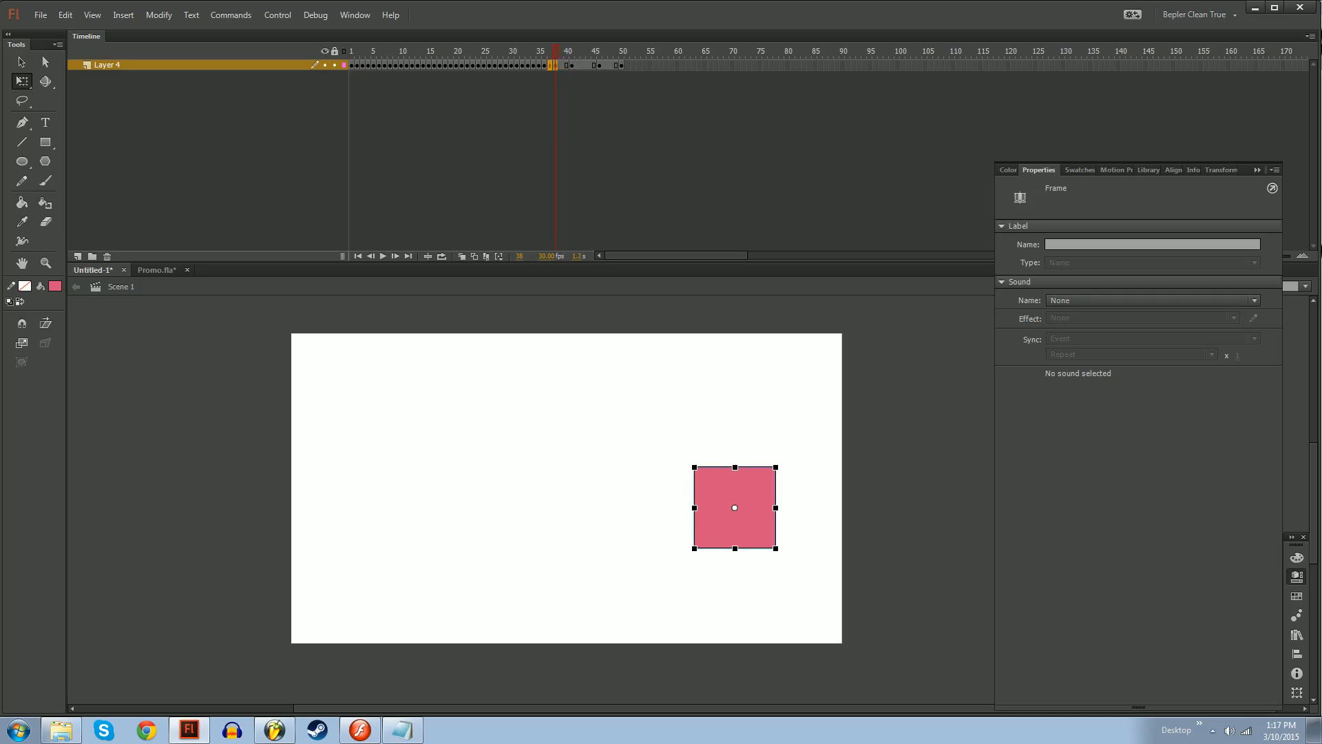
key(comma)
key(comma)
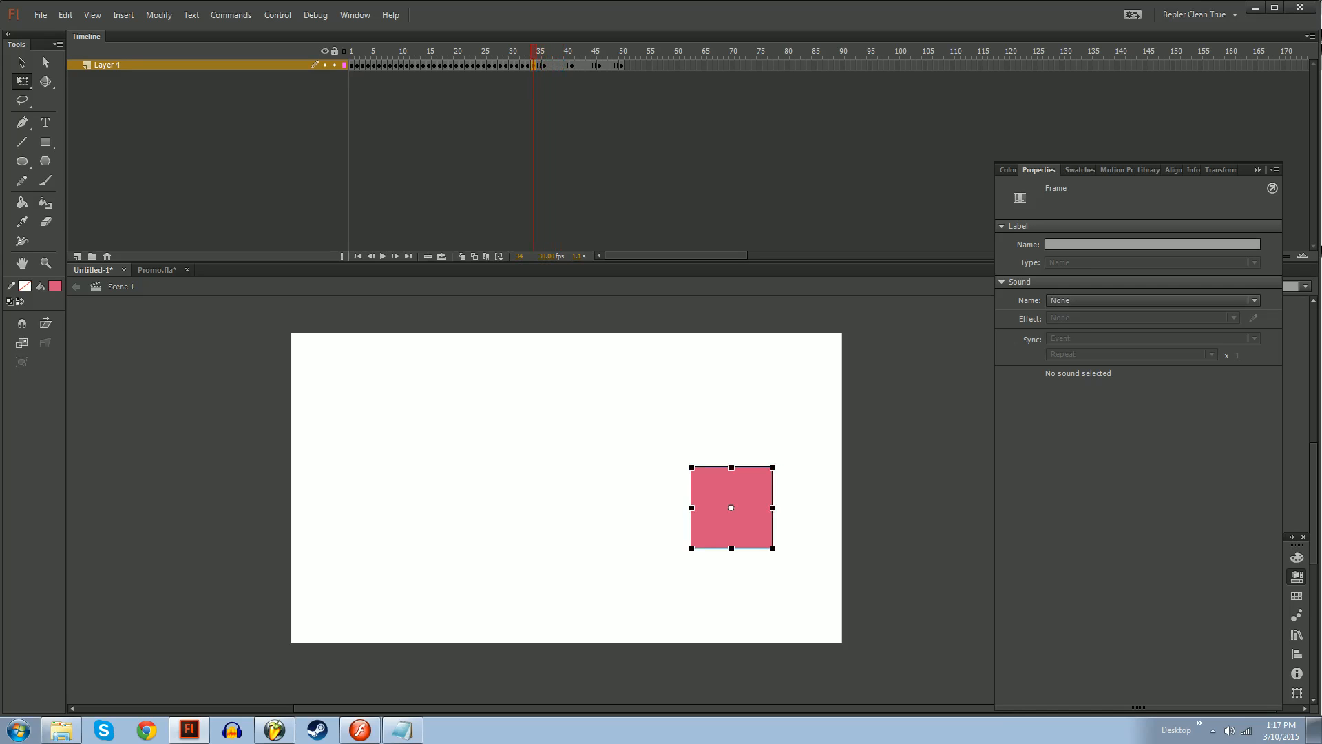
Clear in-between keyframes from frame 23 to 35, leaving a four-frame hold at frame 32 and three-frame holds before it
key(comma)
key(period)
key(comma)
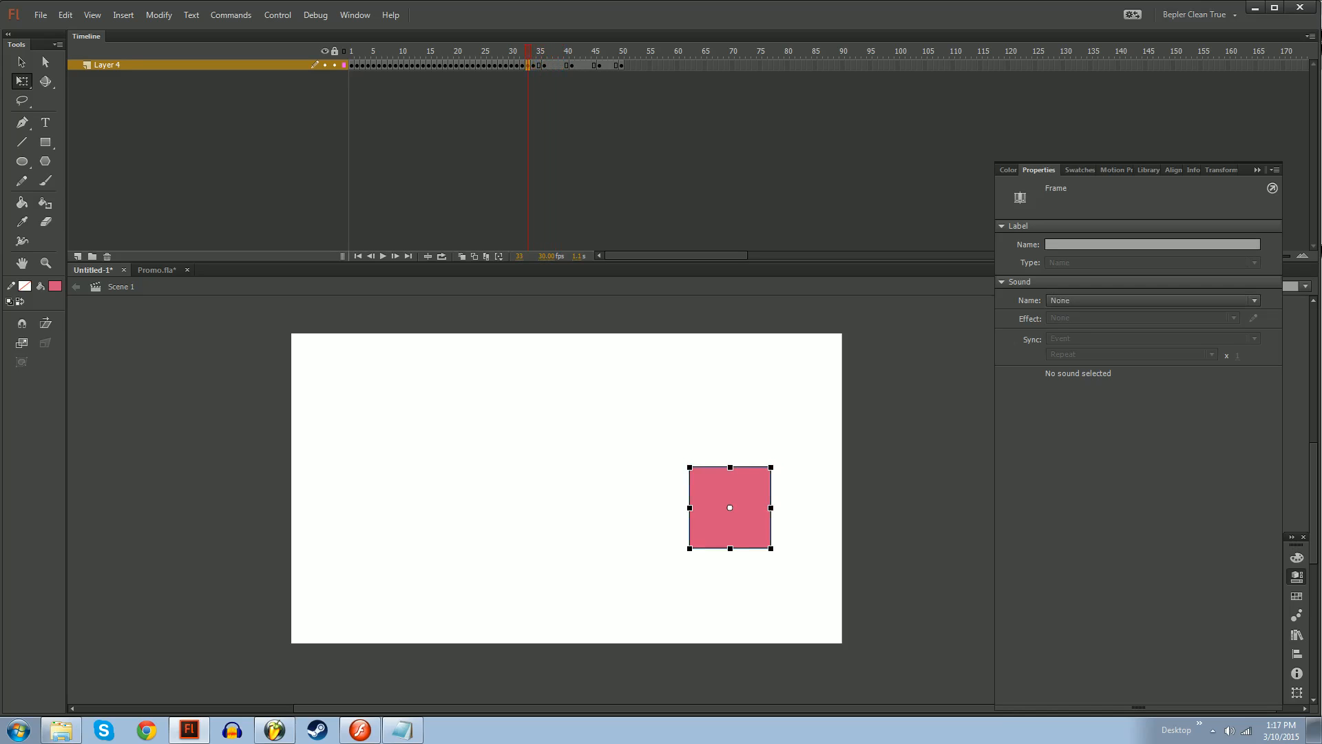
key(period)
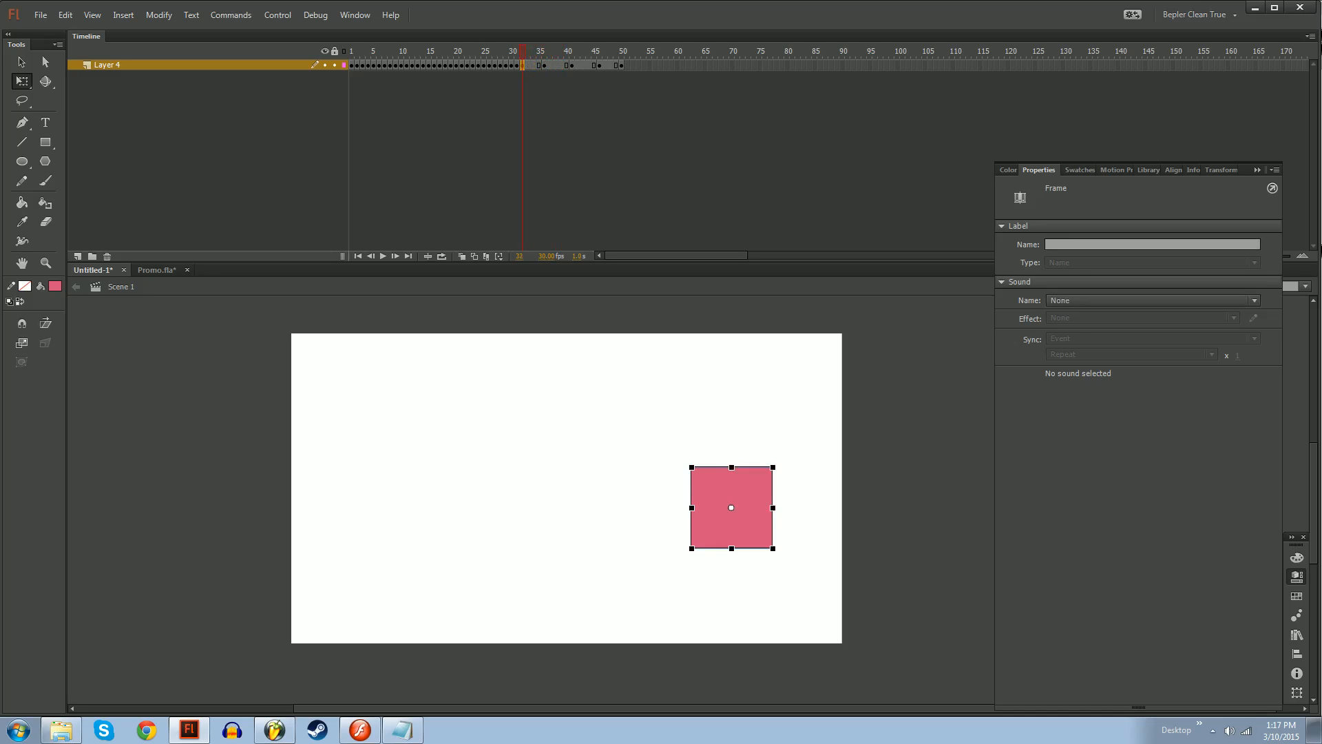
key(comma)
key(comma)
key(comma)
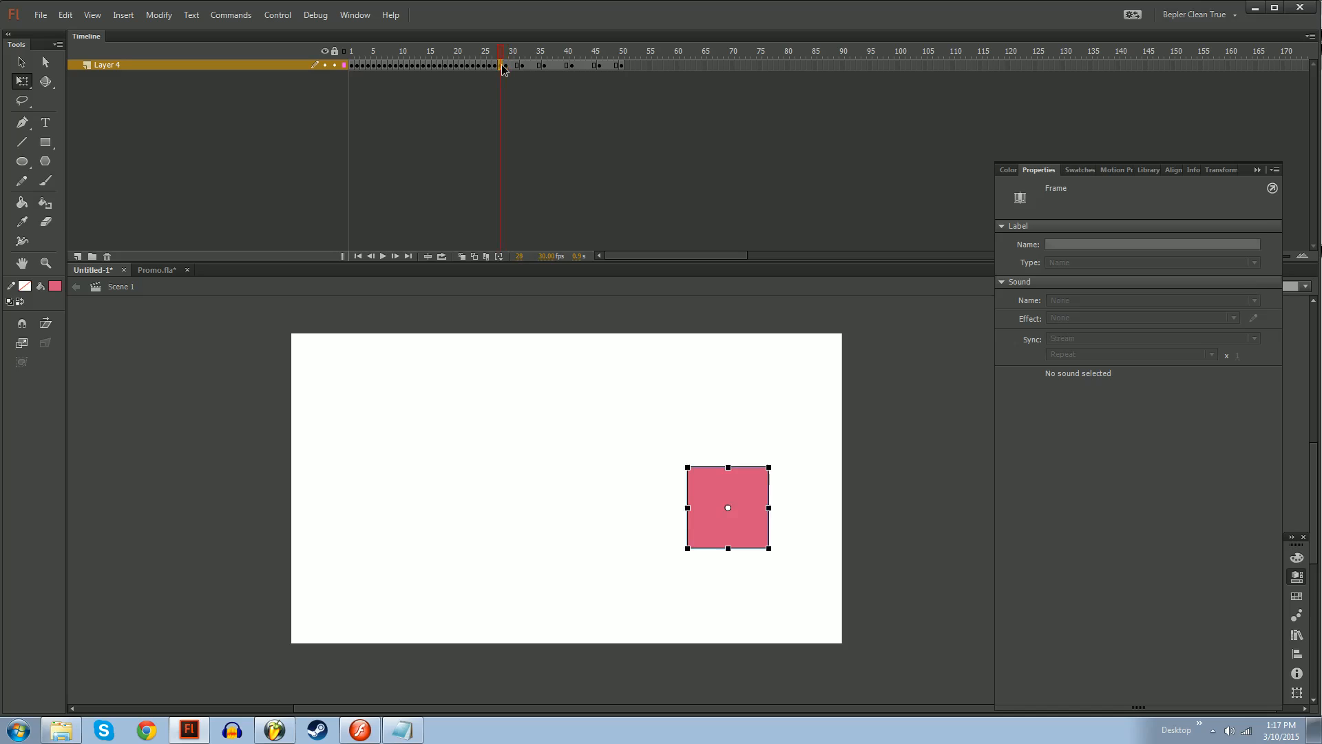
key(comma)
key(comma)
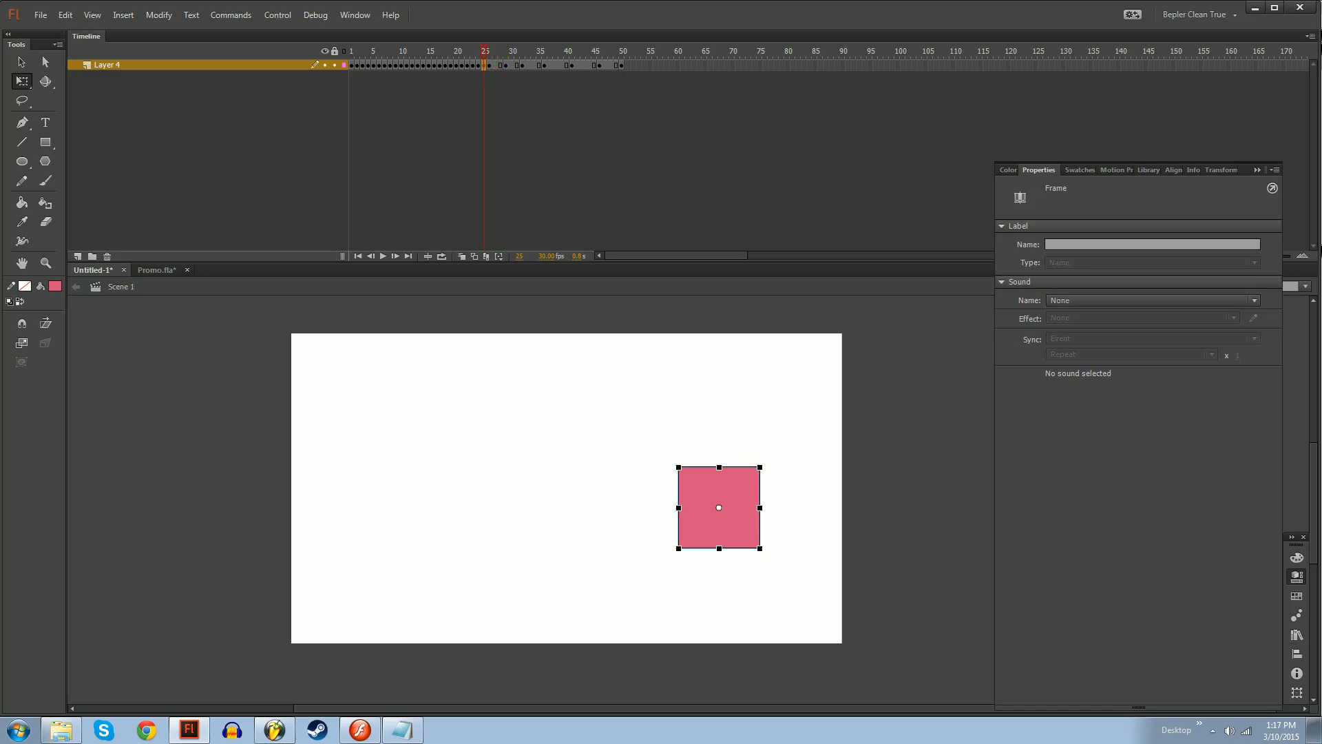
key(comma)
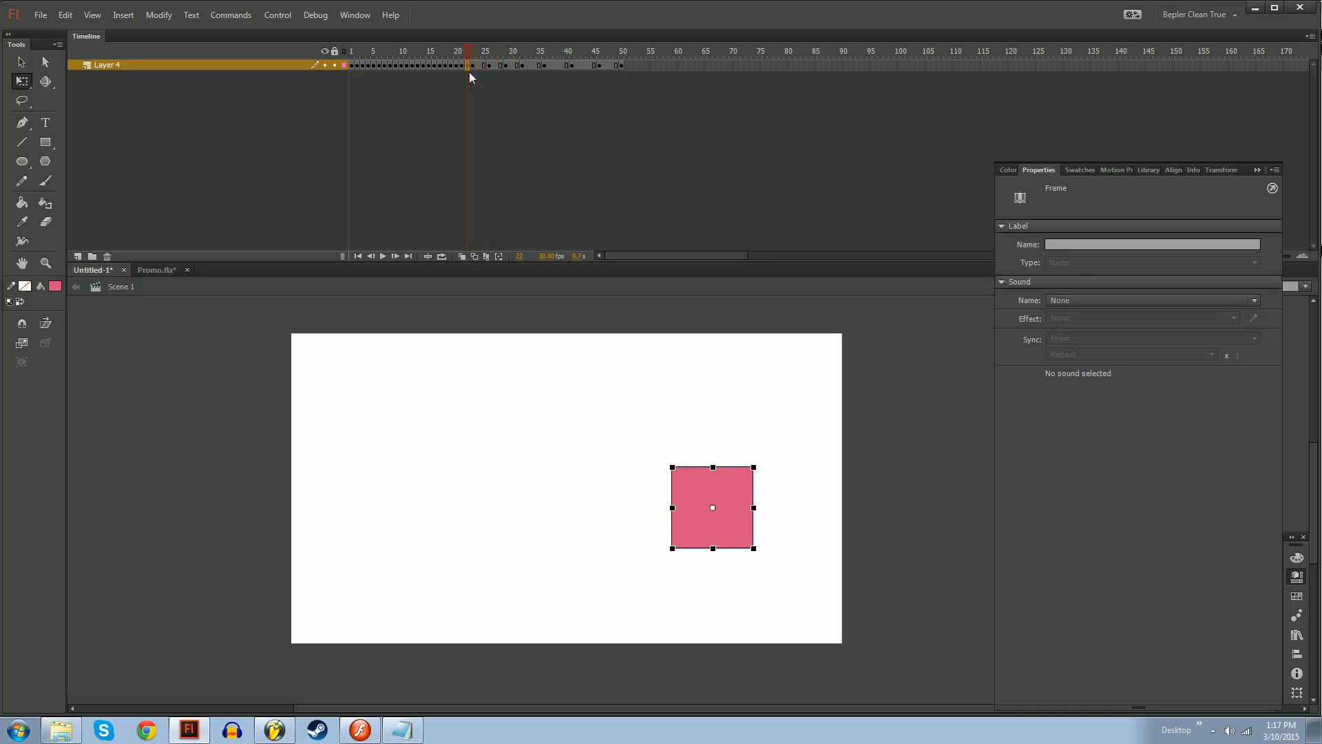
Clear every other keyframe from frame 22 back to frame 6, leaving two-frame holds, and play the result
key(comma)
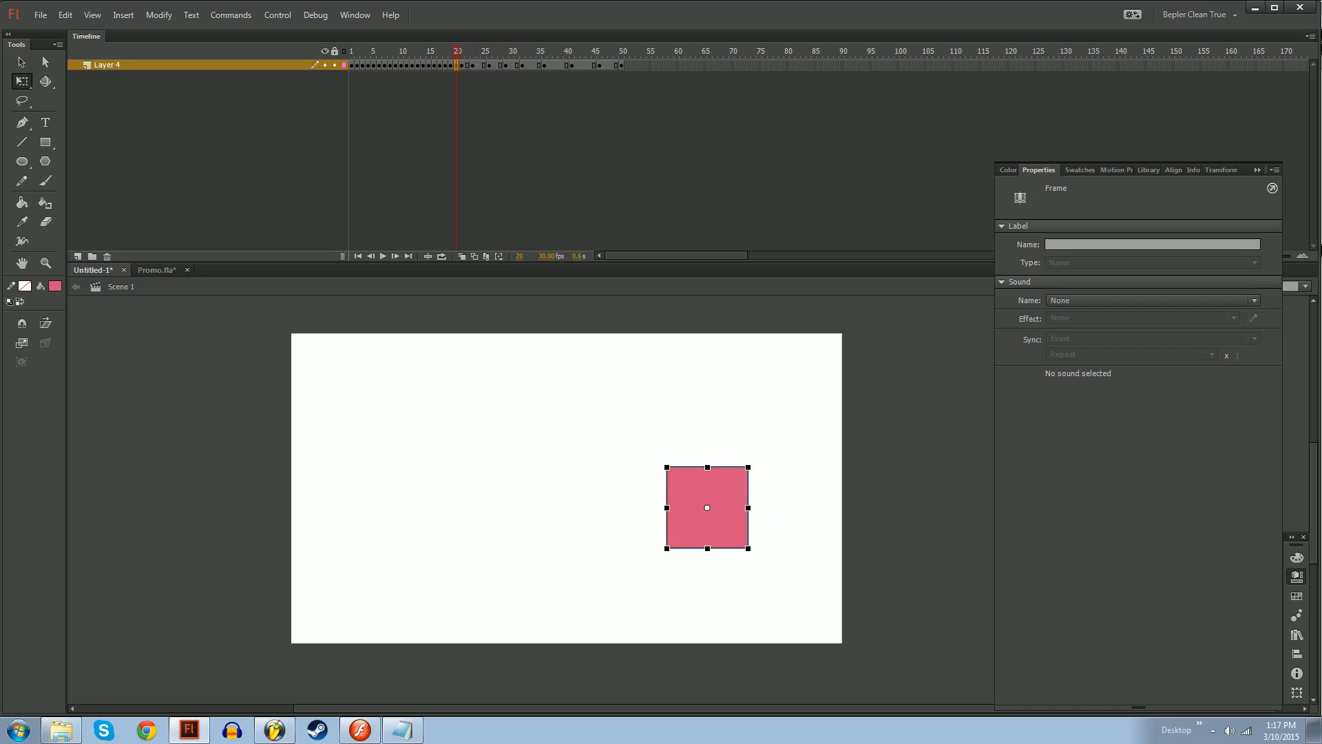
key(comma)
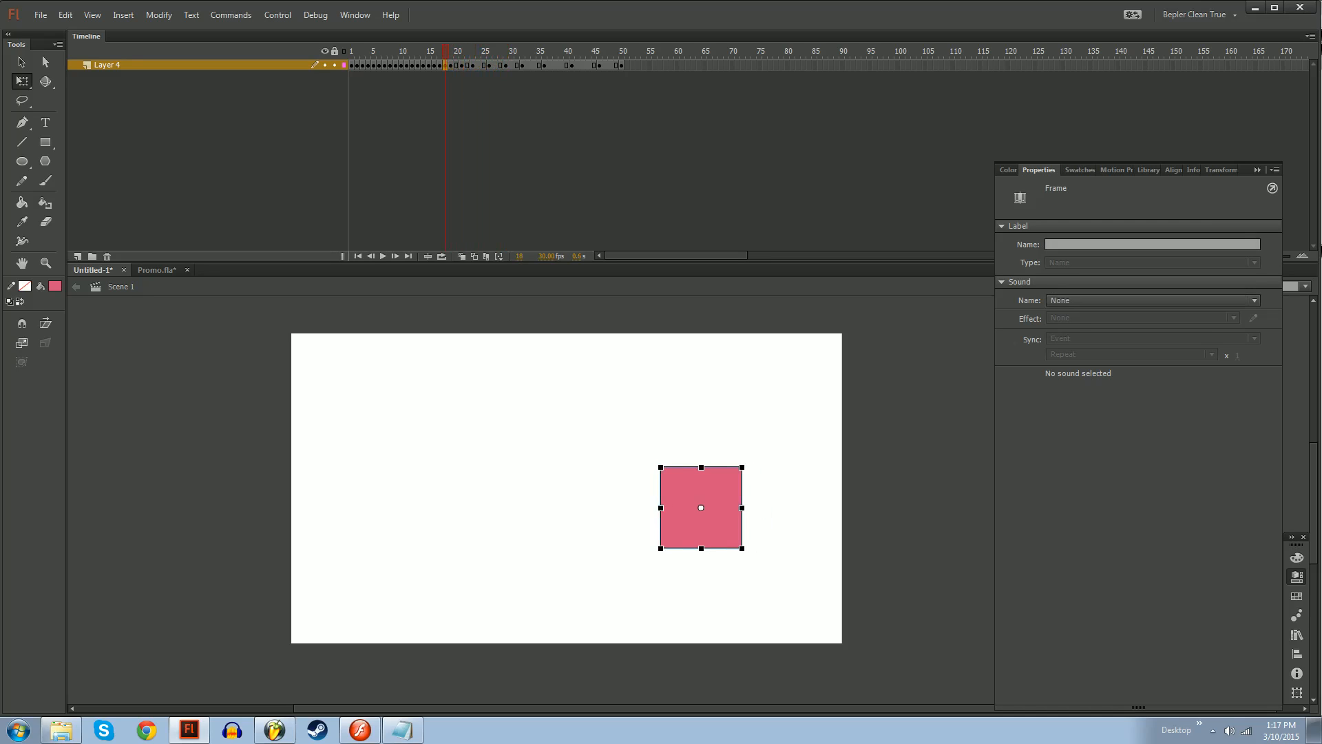
key(comma)
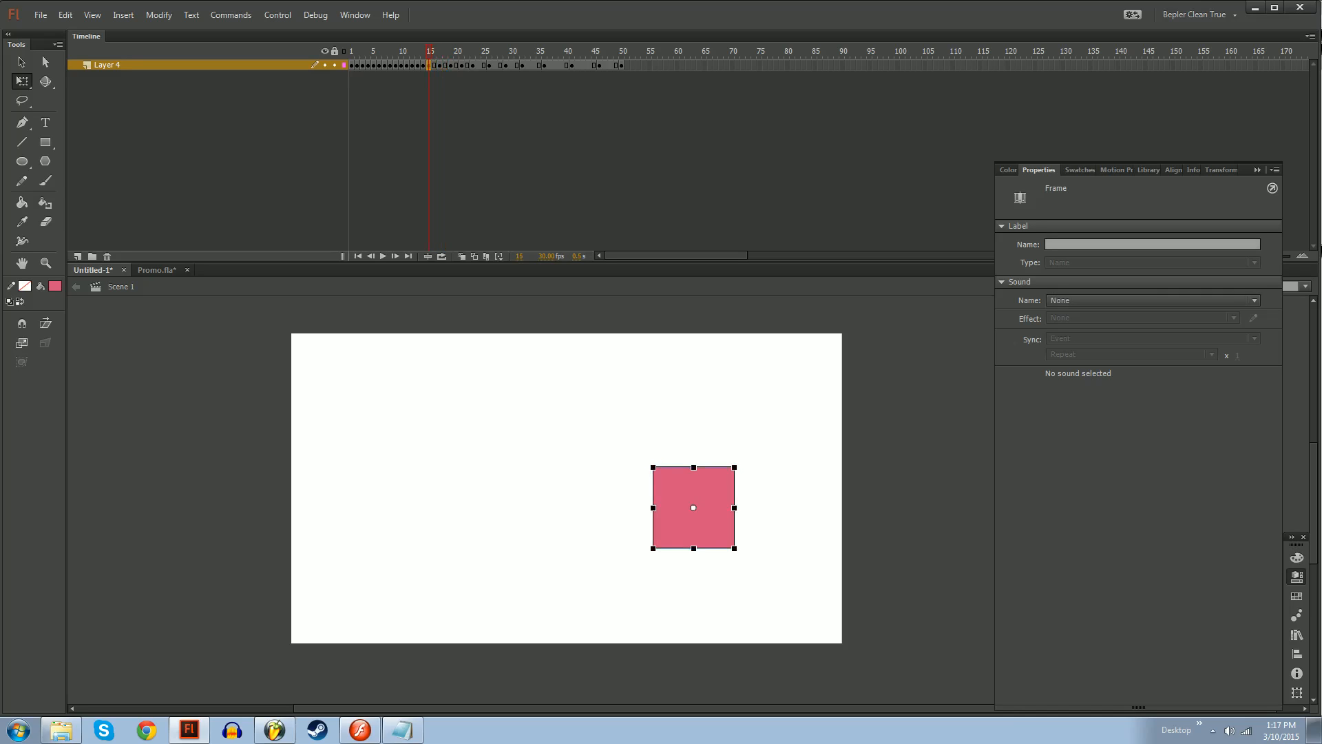
key(comma)
key(comma)
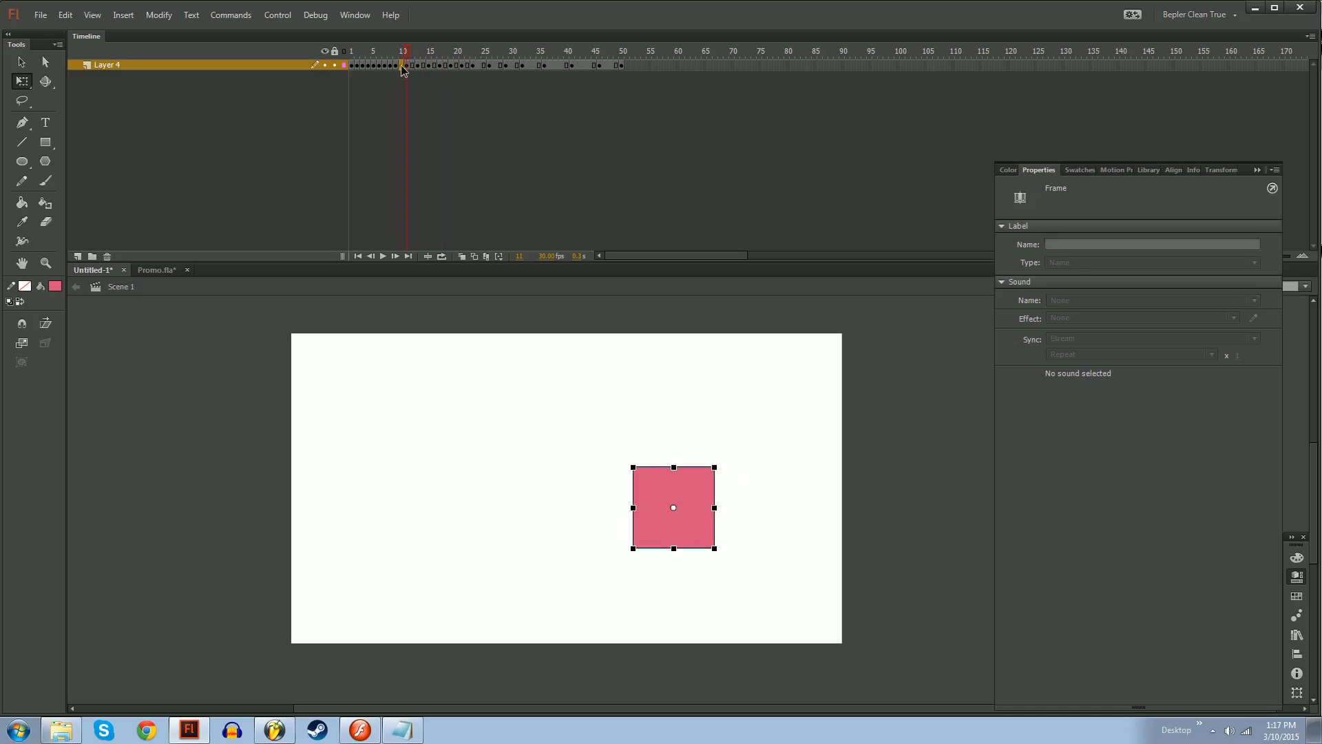
key(comma)
key(comma)
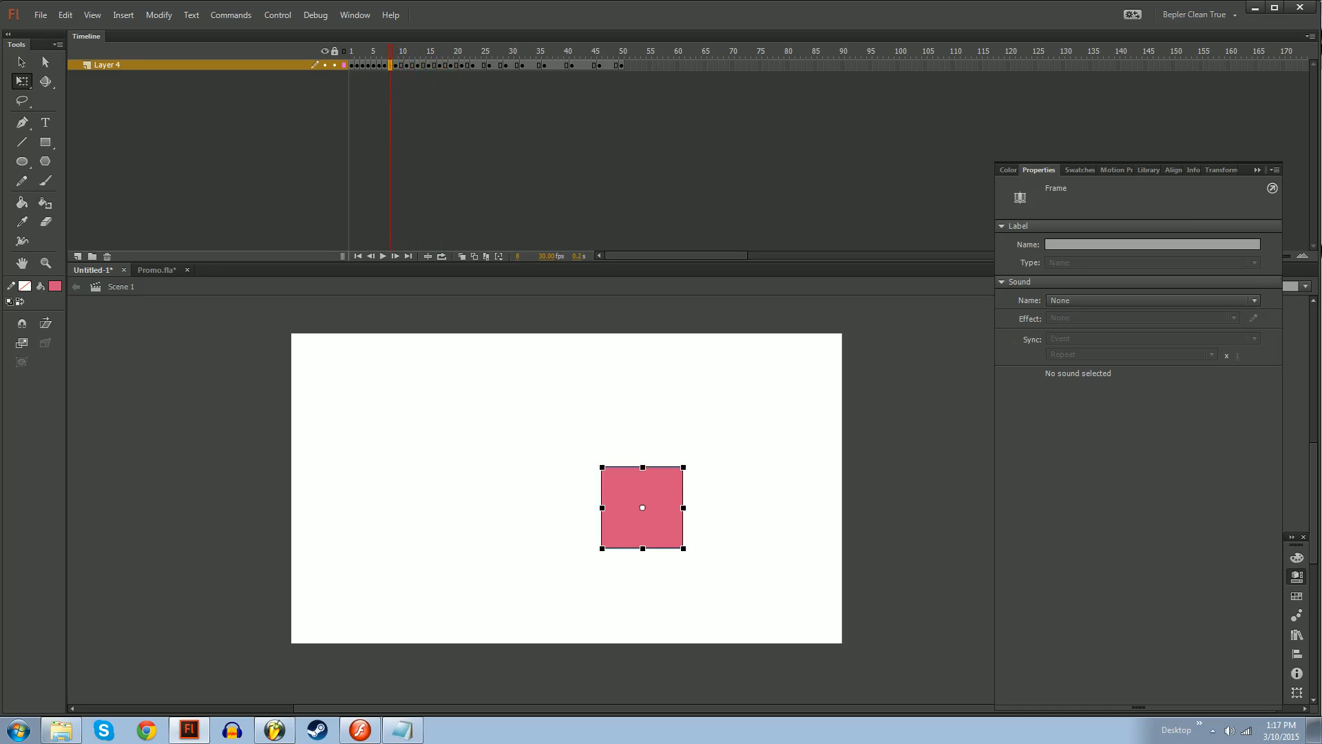
key(comma)
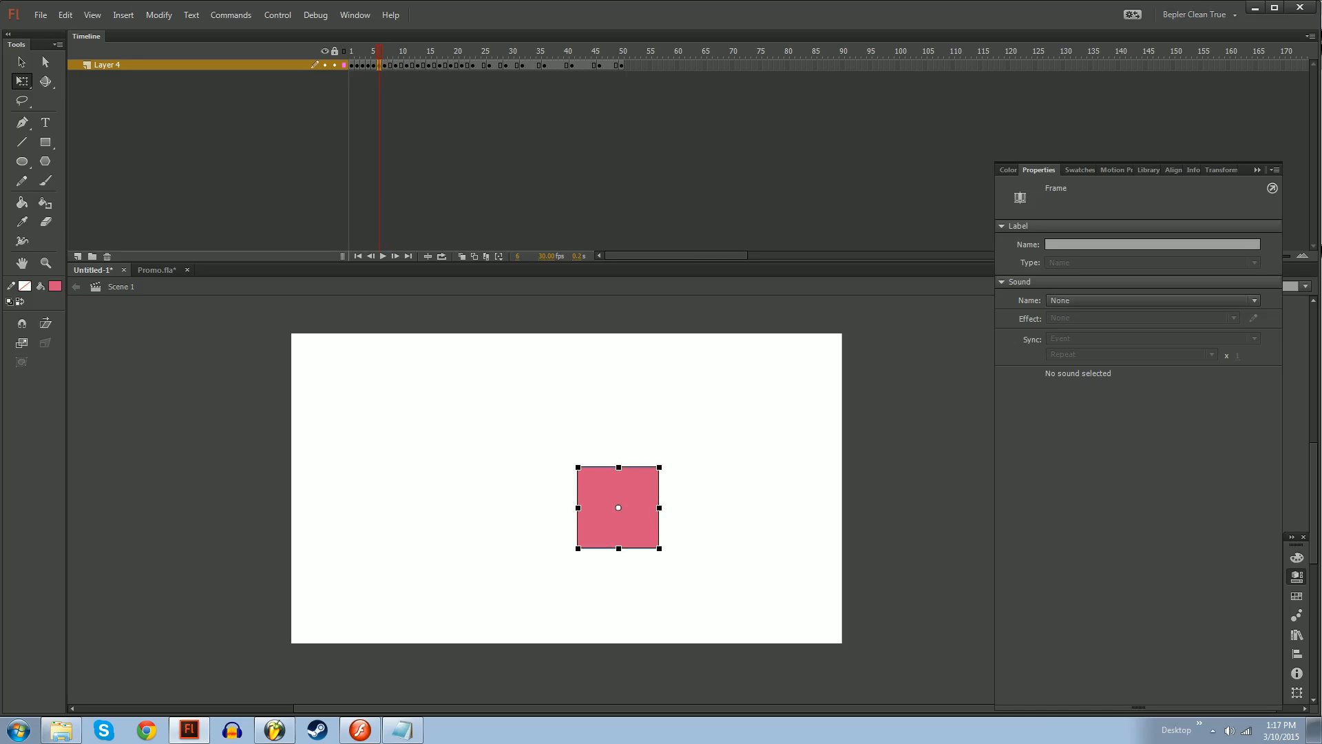
key(Return)
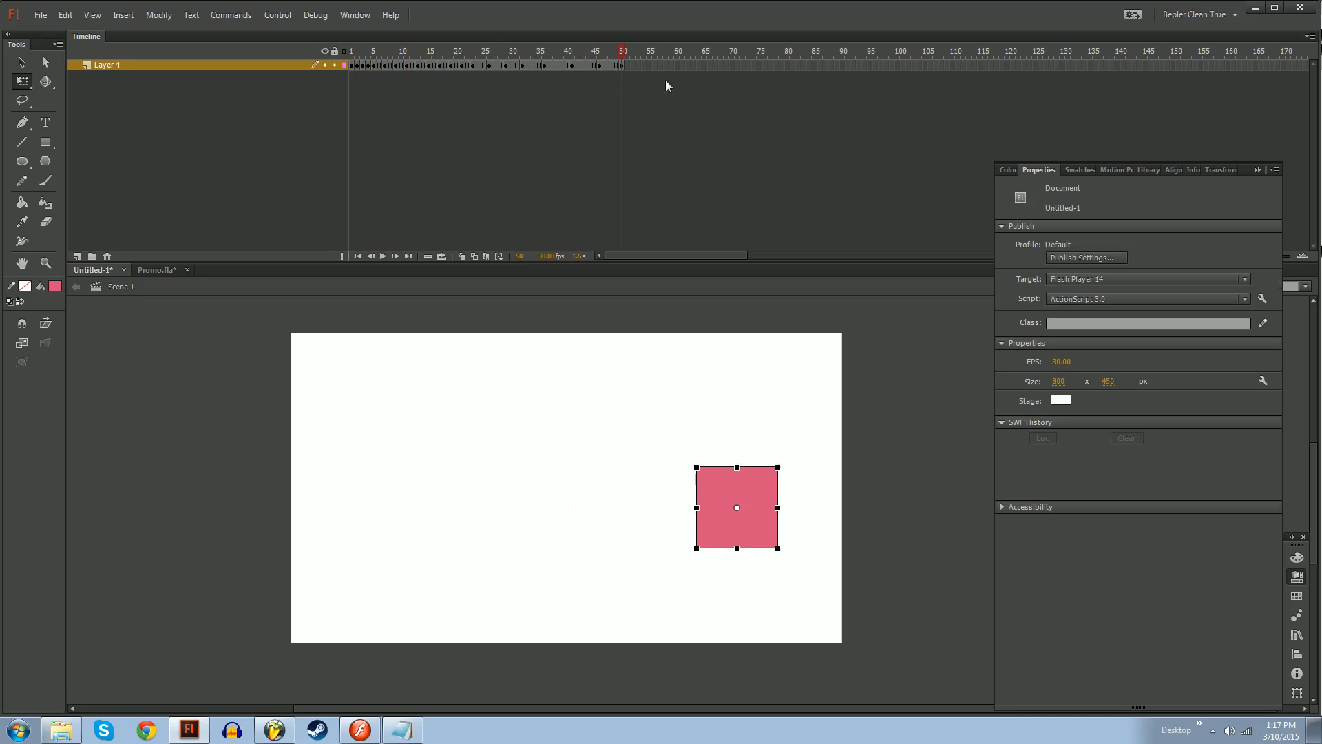
Insert frames so the hold from keyframe 46 lasts five frames and the final pose is held through frame 56
click(622, 65)
key(F5)
key(F5)
key(F5)
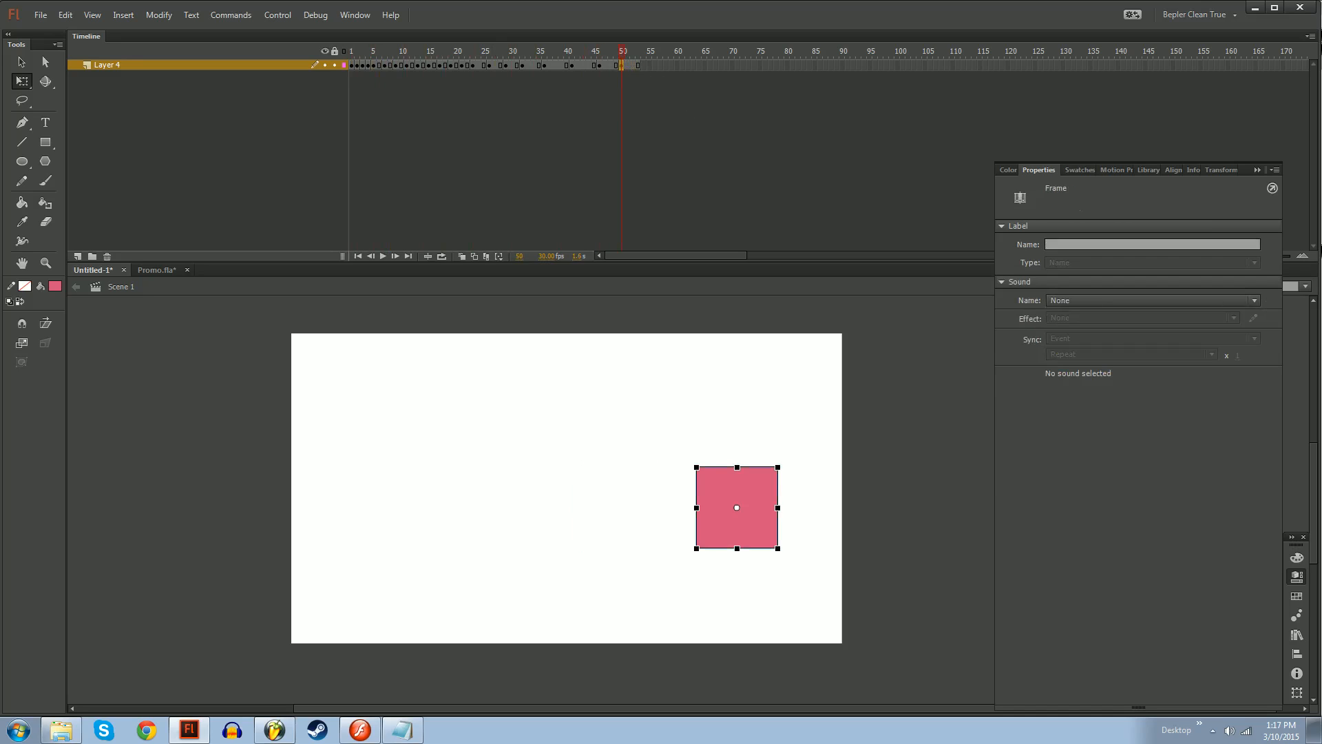
click(611, 65)
key(F5)
click(632, 65)
key(F5)
Play and scrub the thinned animation repeatedly to examine how the motion slows down
key(Return)
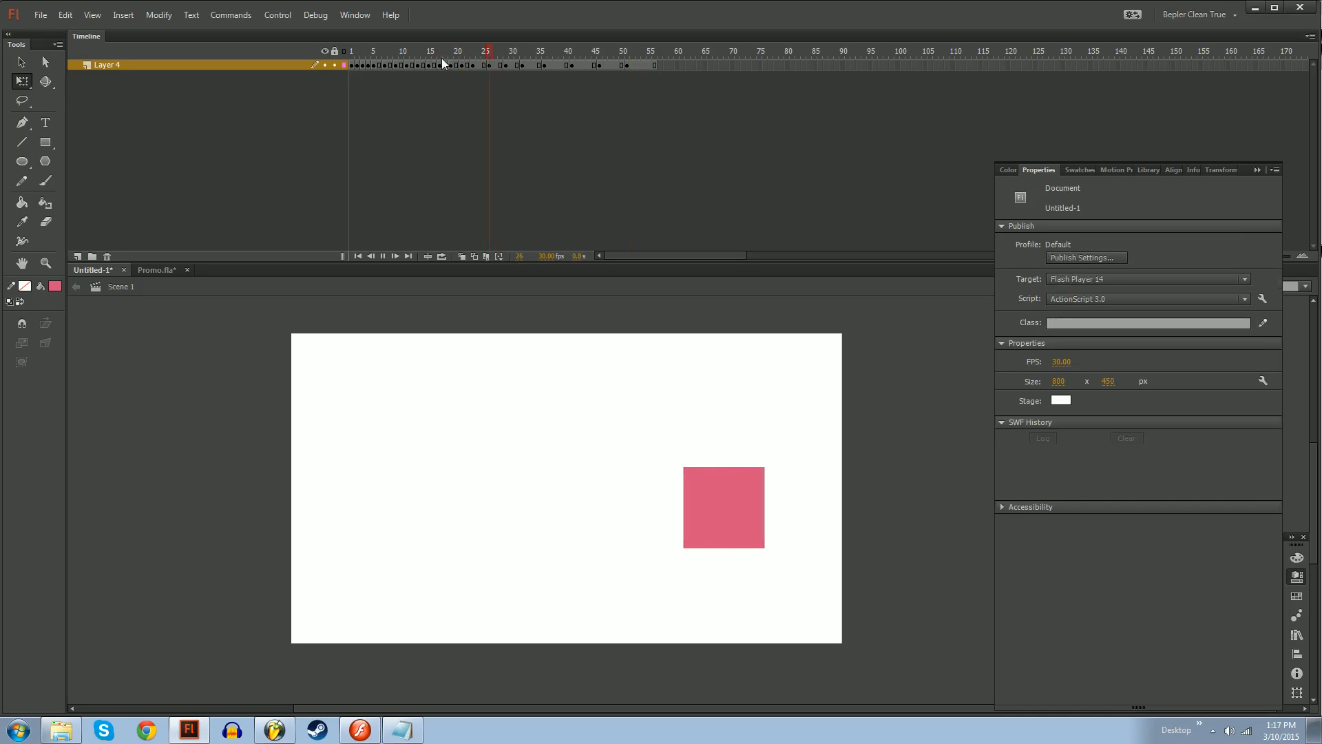
key(Return)
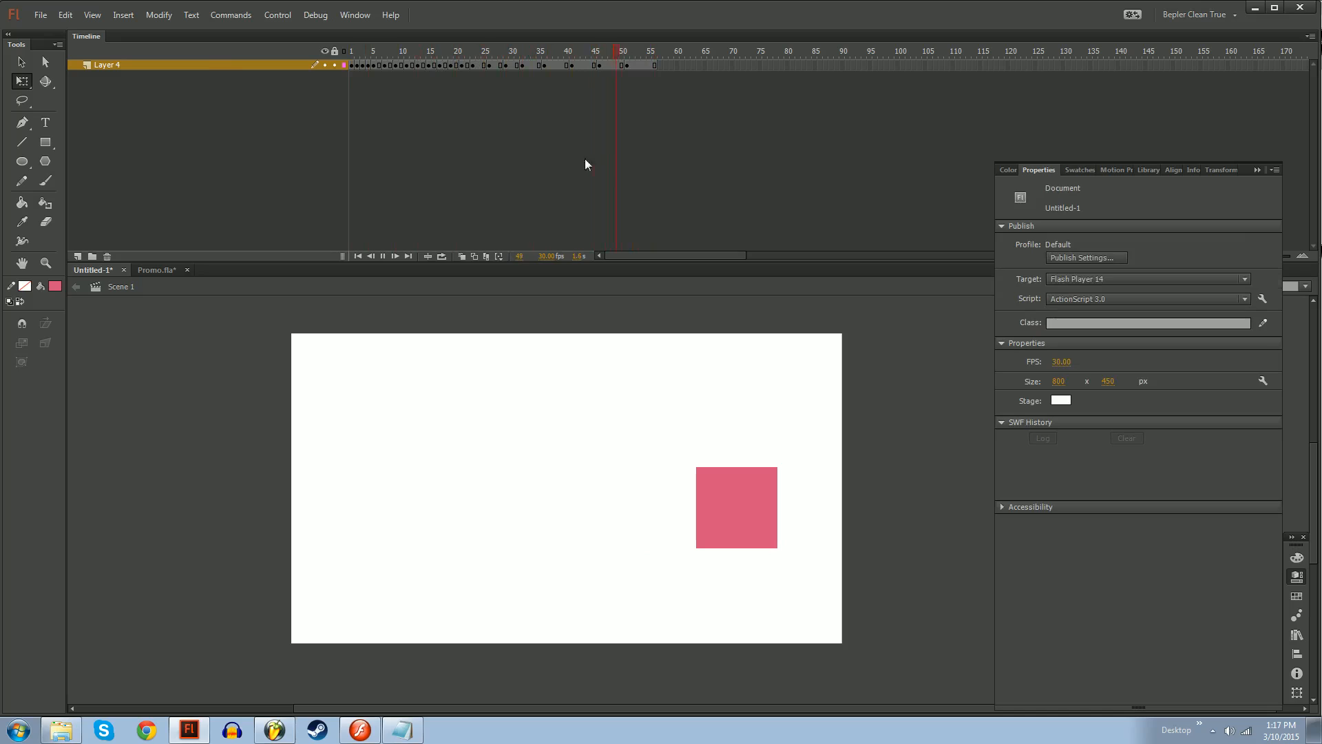
key(Return)
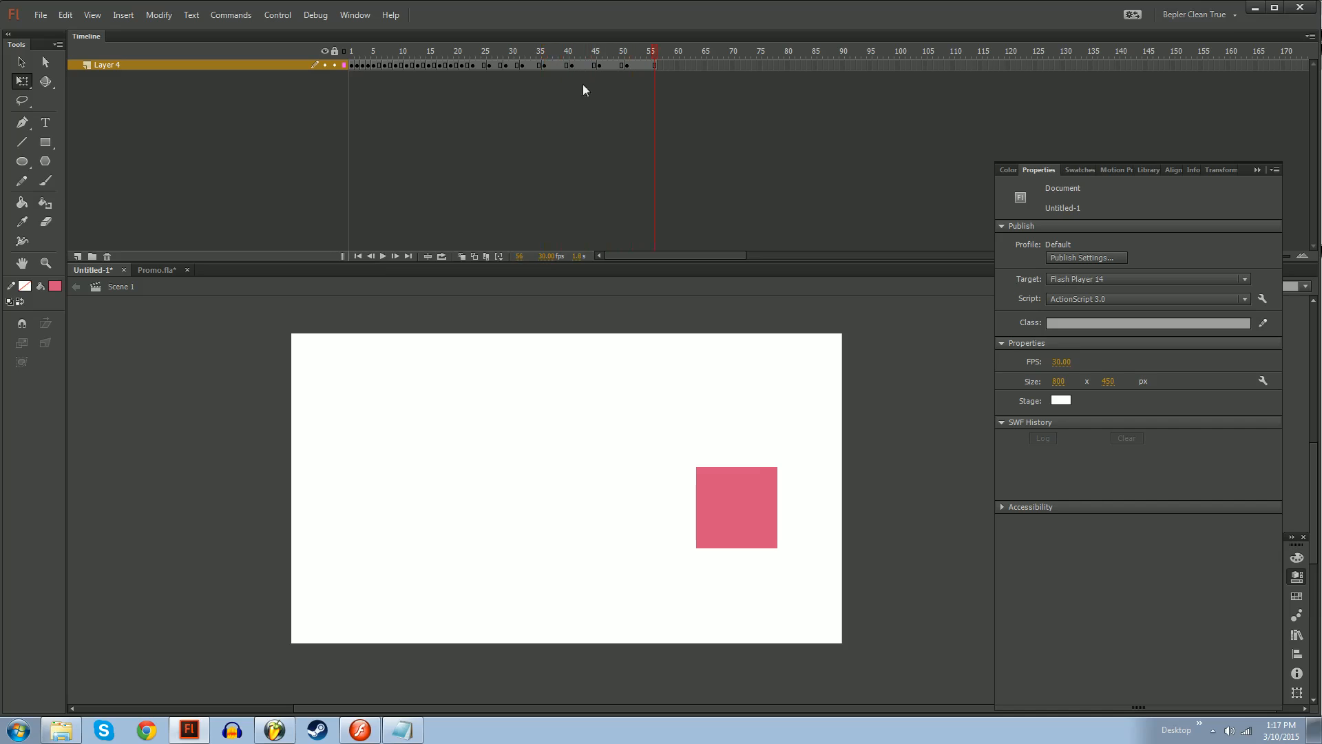
key(Return)
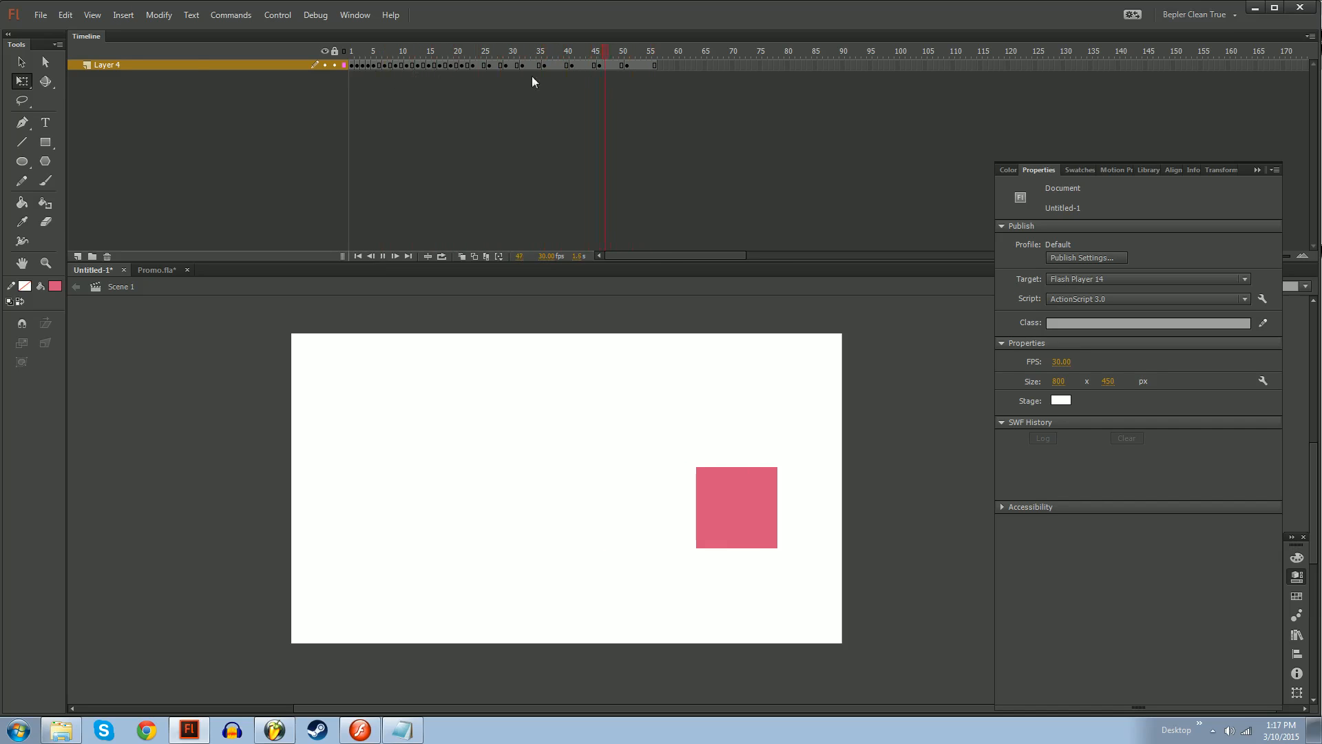
drag(552, 54, 234, 59)
key(Return)
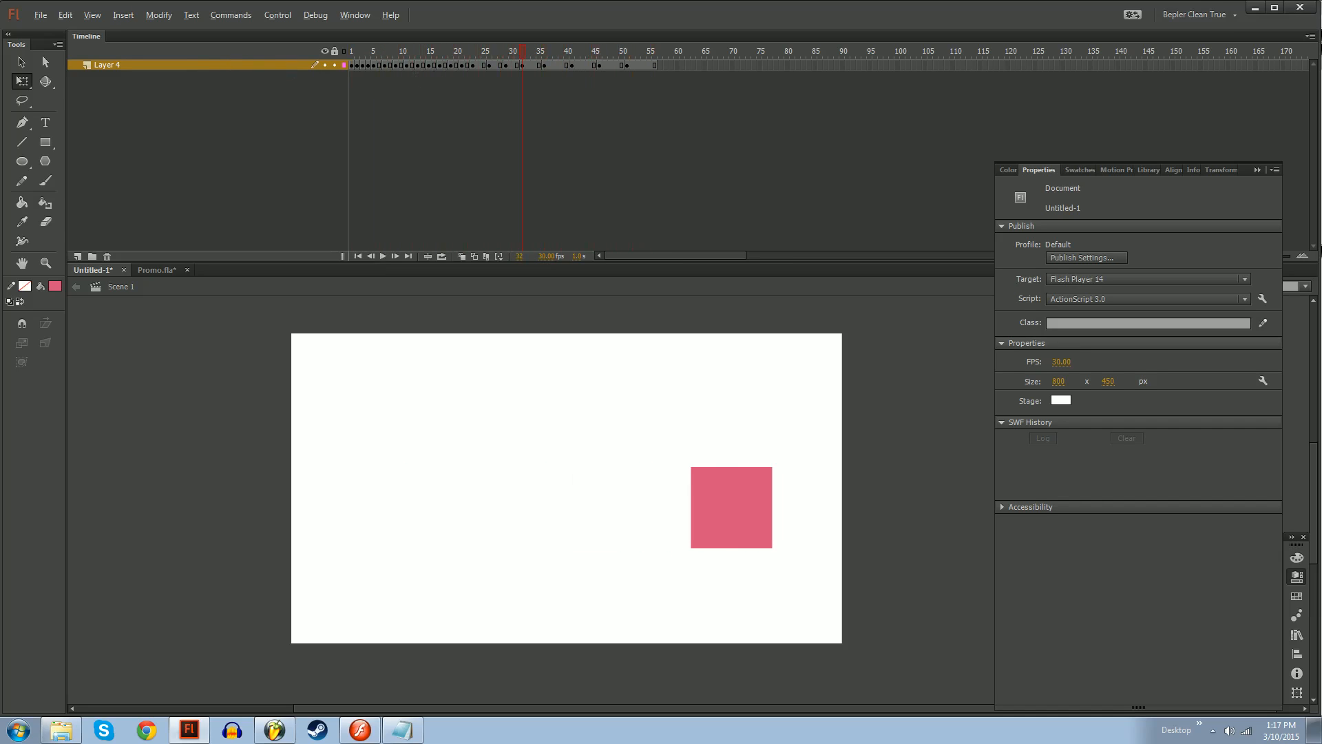
click(478, 65)
click(409, 66)
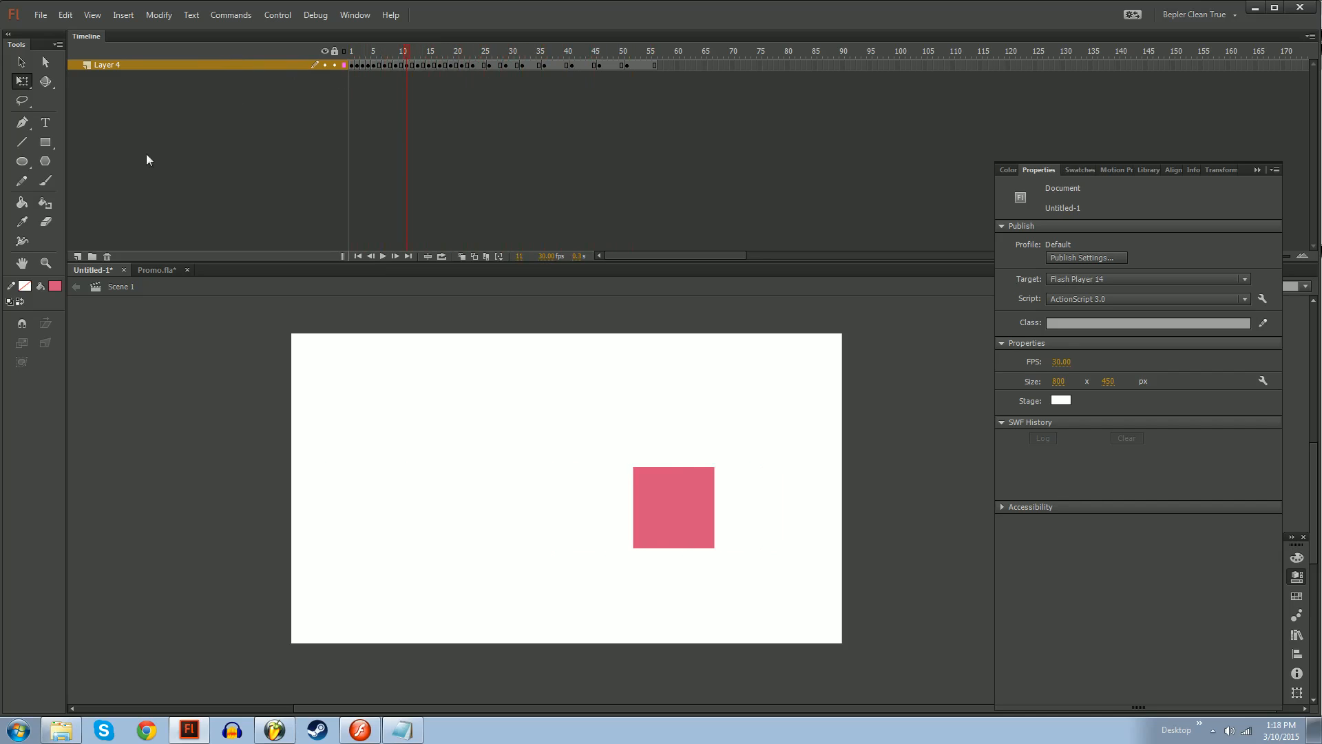
Add a new layer, copy the square from Layer 4's first frame into it in place, and move it up above the original
click(78, 256)
click(352, 75)
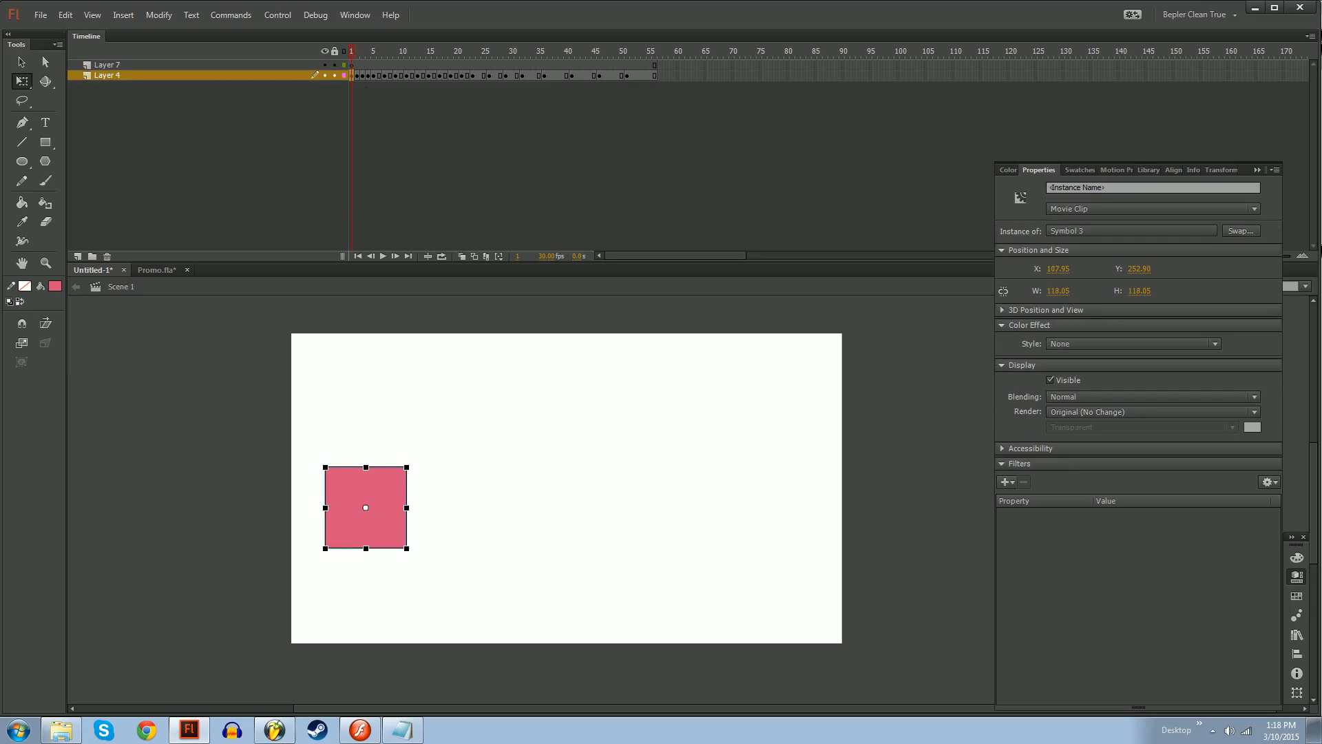
click(359, 65)
click(352, 66)
key(ctrl+shift+v)
drag(368, 492, 736, 414)
key(Up)
key(Up)
key(Up)
key(Up)
key(Up)
key(Up)
key(Up)
key(Up)
key(Up)
key(Up)
key(Up)
key(Up)
key(Up)
key(Up)
Create a classic tween on the new layer, ending in a keyframe at frame 56 with the square above the lower square's end position
click(654, 65)
click(578, 66)
right_click(577, 65)
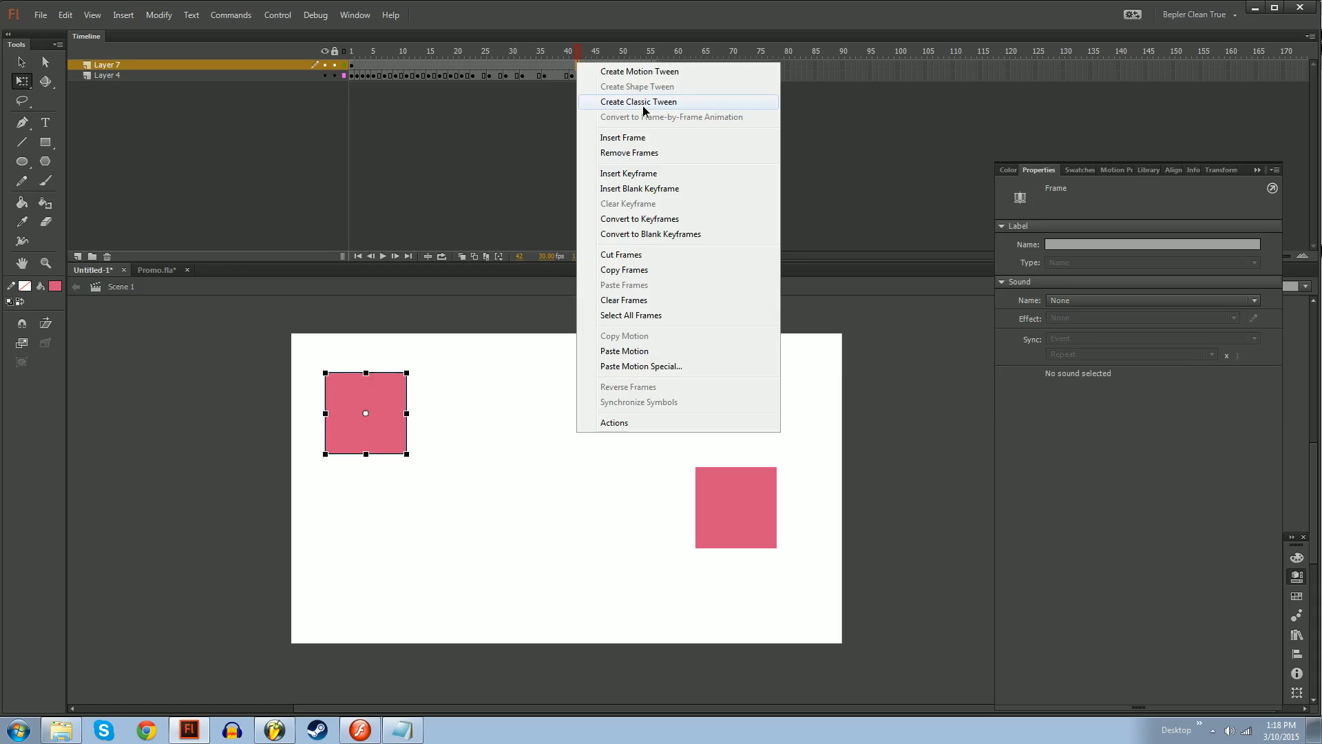
click(644, 101)
Give the upper square's tween a custom ease curve that rises steeply at the start and flattens out toward the end
click(1252, 301)
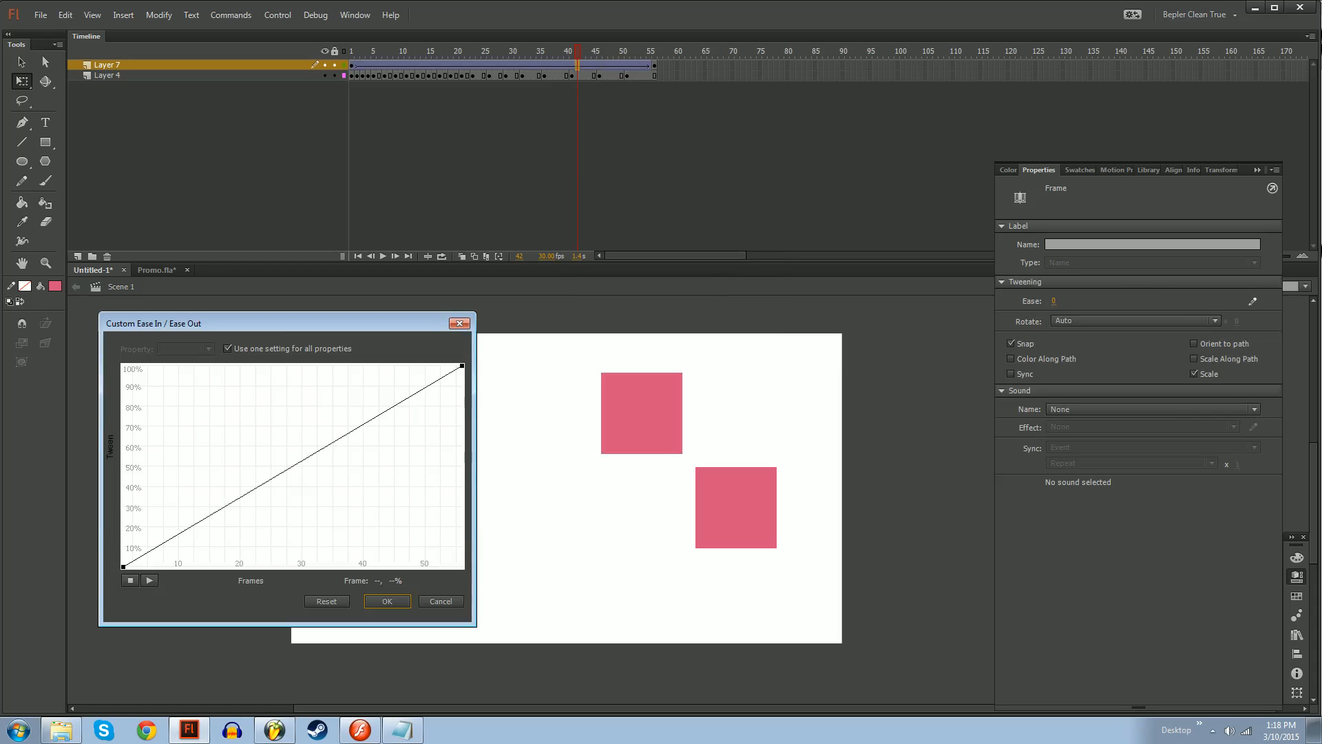
click(123, 567)
drag(237, 500, 101, 406)
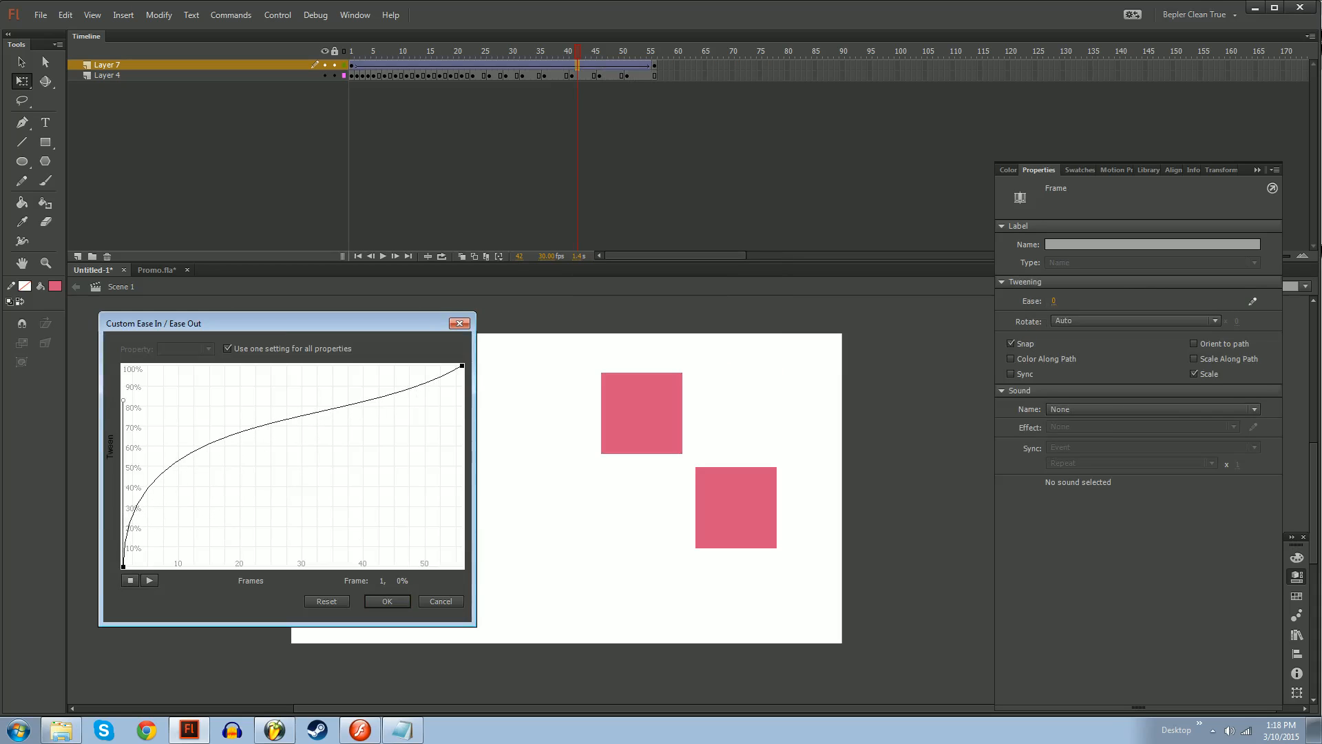
click(461, 366)
drag(349, 433, 224, 322)
key(Return)
Play and scrub both layers together to compare the eased tween with the thinned frame-by-frame motion
key(Return)
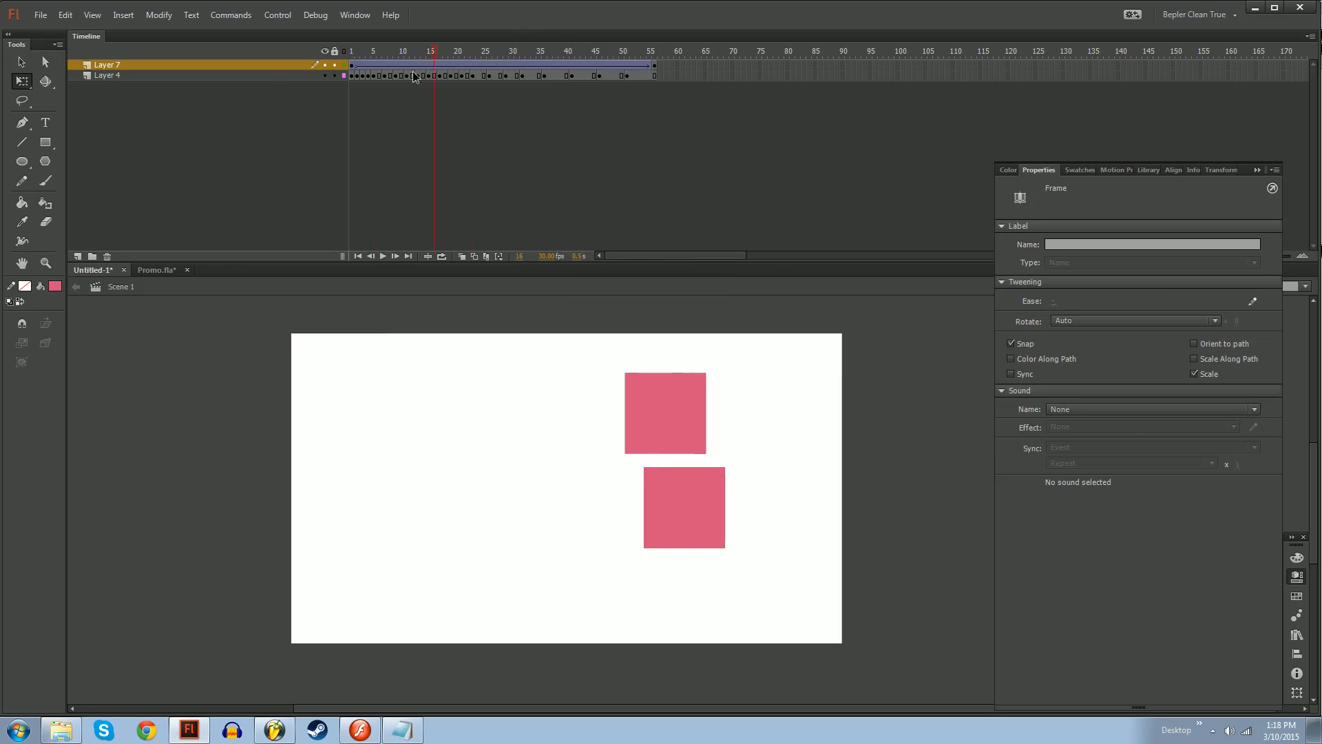
click(238, 89)
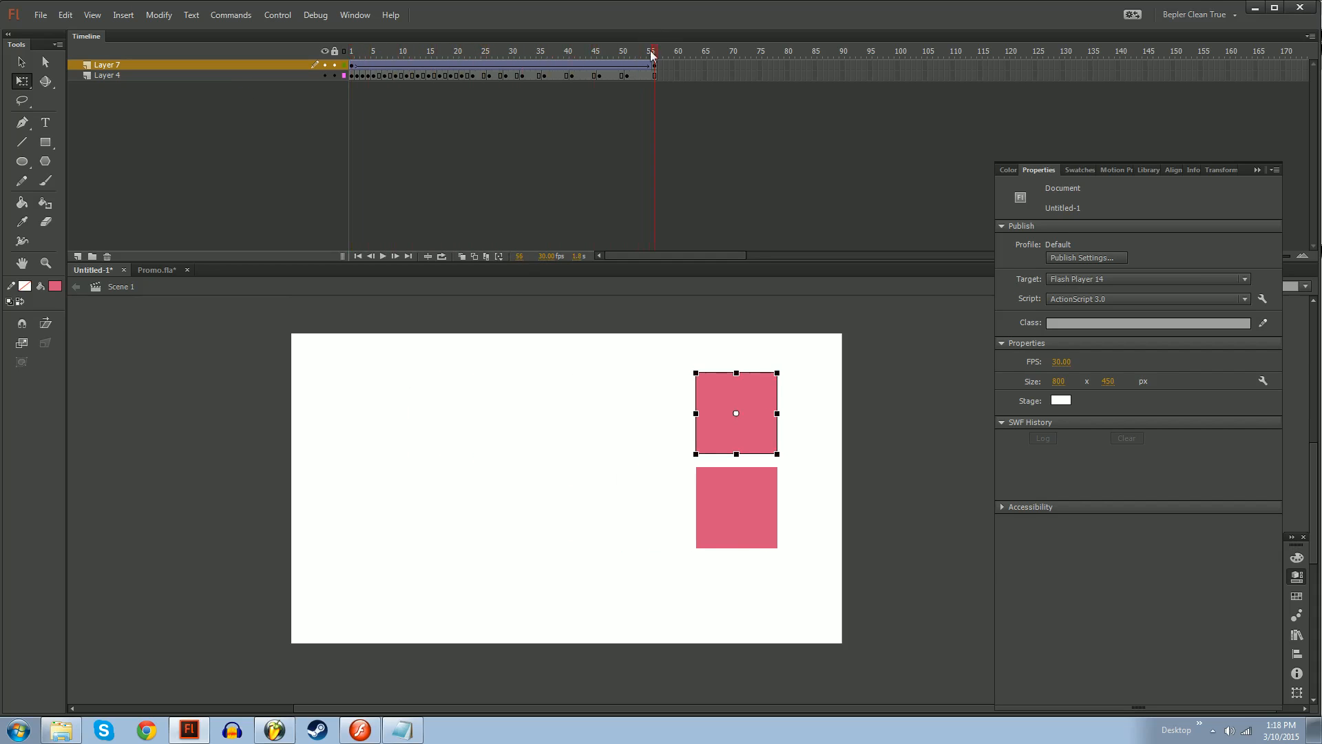
drag(654, 93, 341, 118)
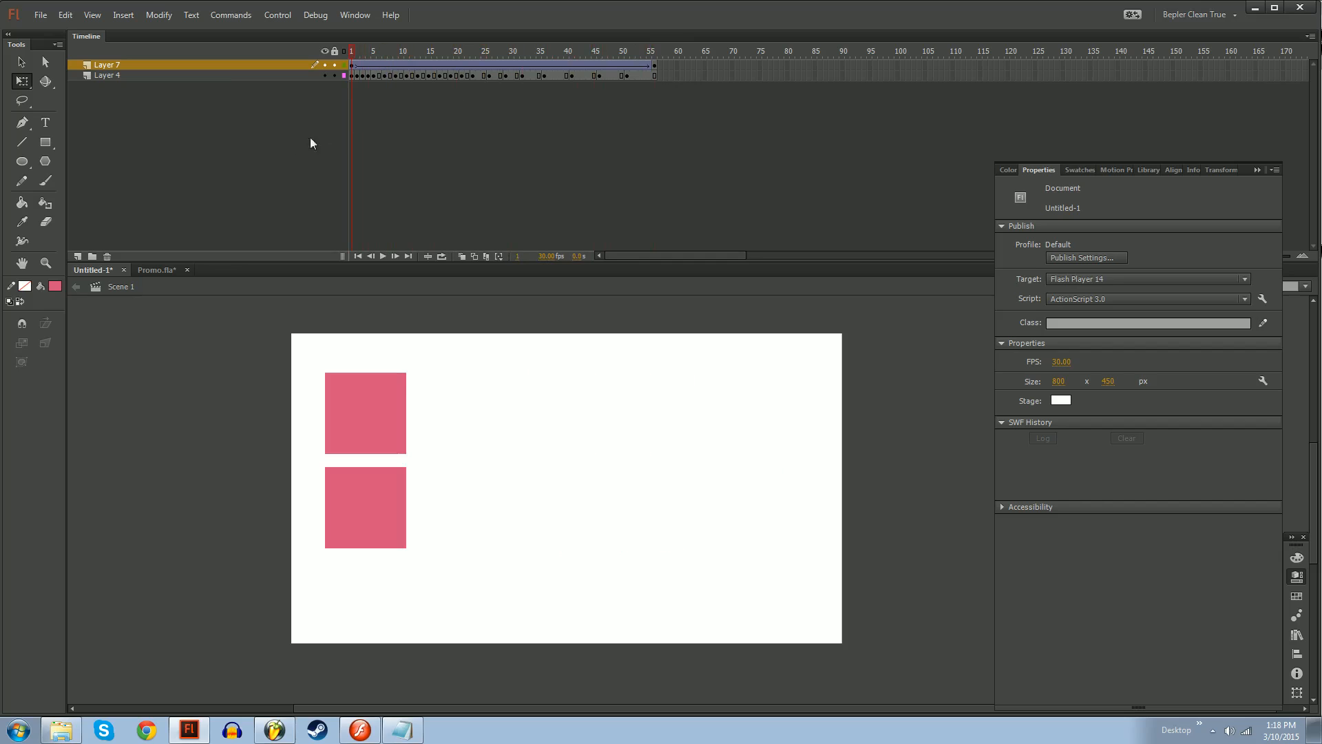
key(Return)
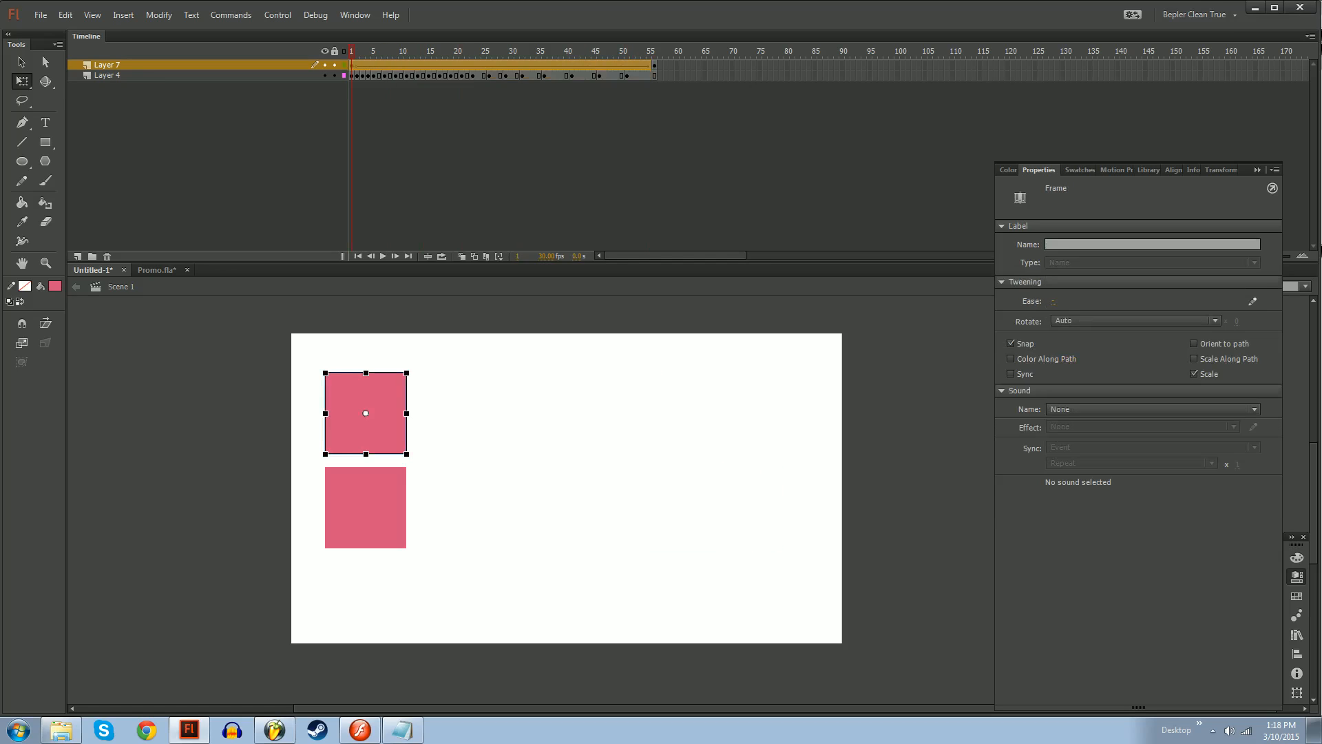
Try converting the upper square's tweened frames to keyframes and removing the tween, and undo both changes
right_click(414, 70)
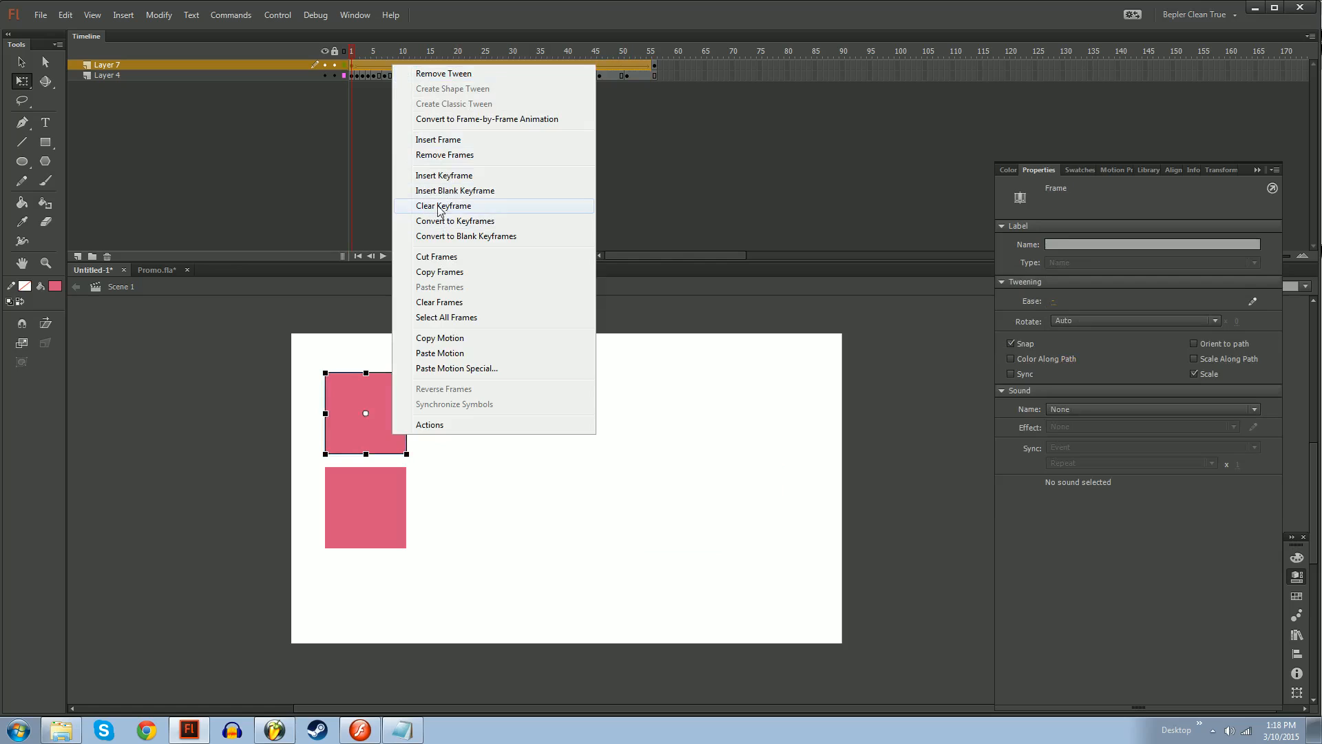
click(454, 221)
right_click(543, 67)
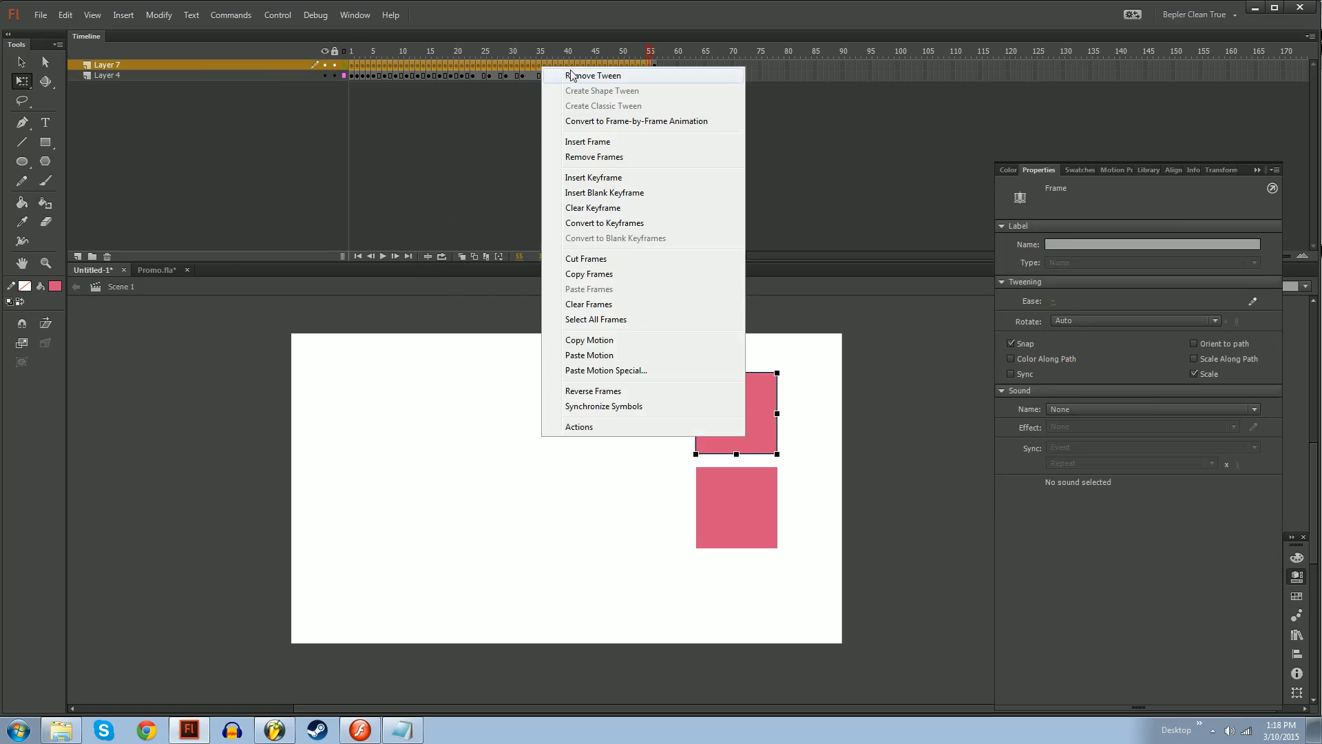
click(571, 75)
drag(616, 53, 650, 67)
key(ctrl+z)
key(ctrl+z)
Convert the upper square's tween to frame-by-frame animation and play it against the lower square
right_click(651, 66)
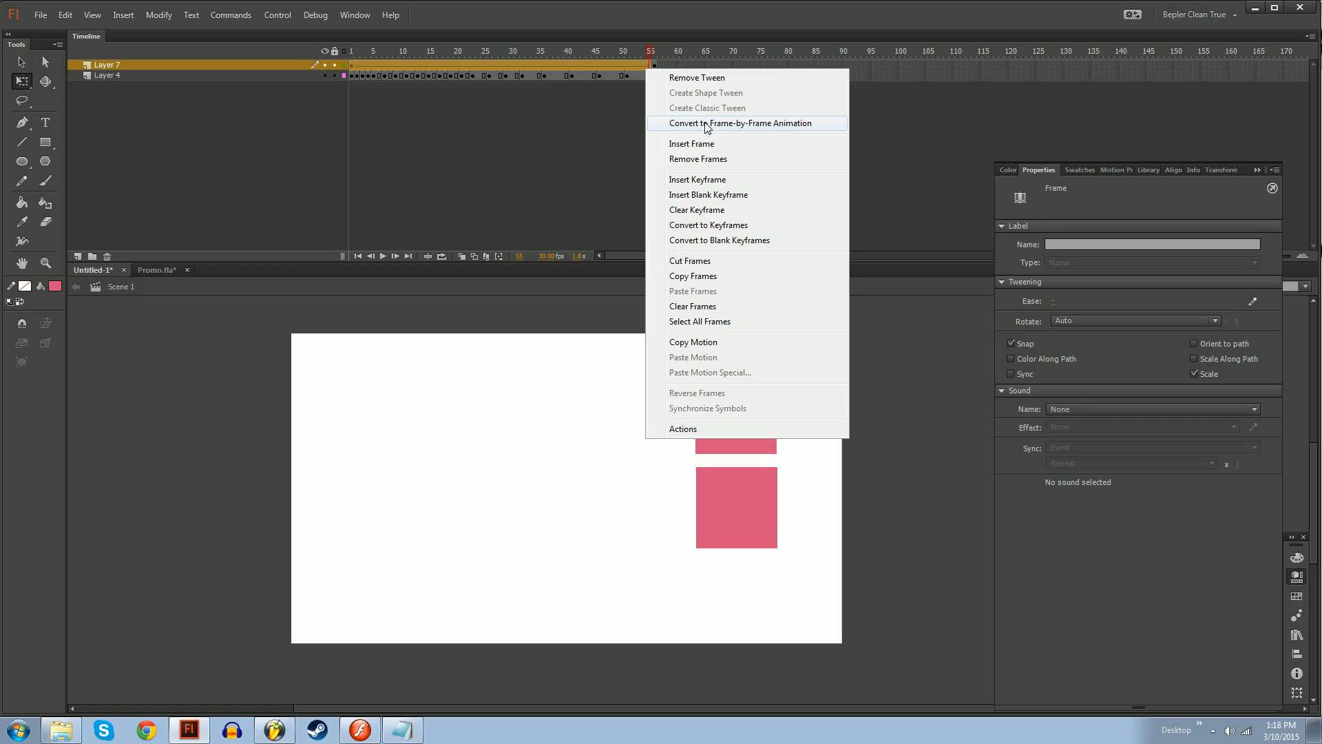
click(729, 128)
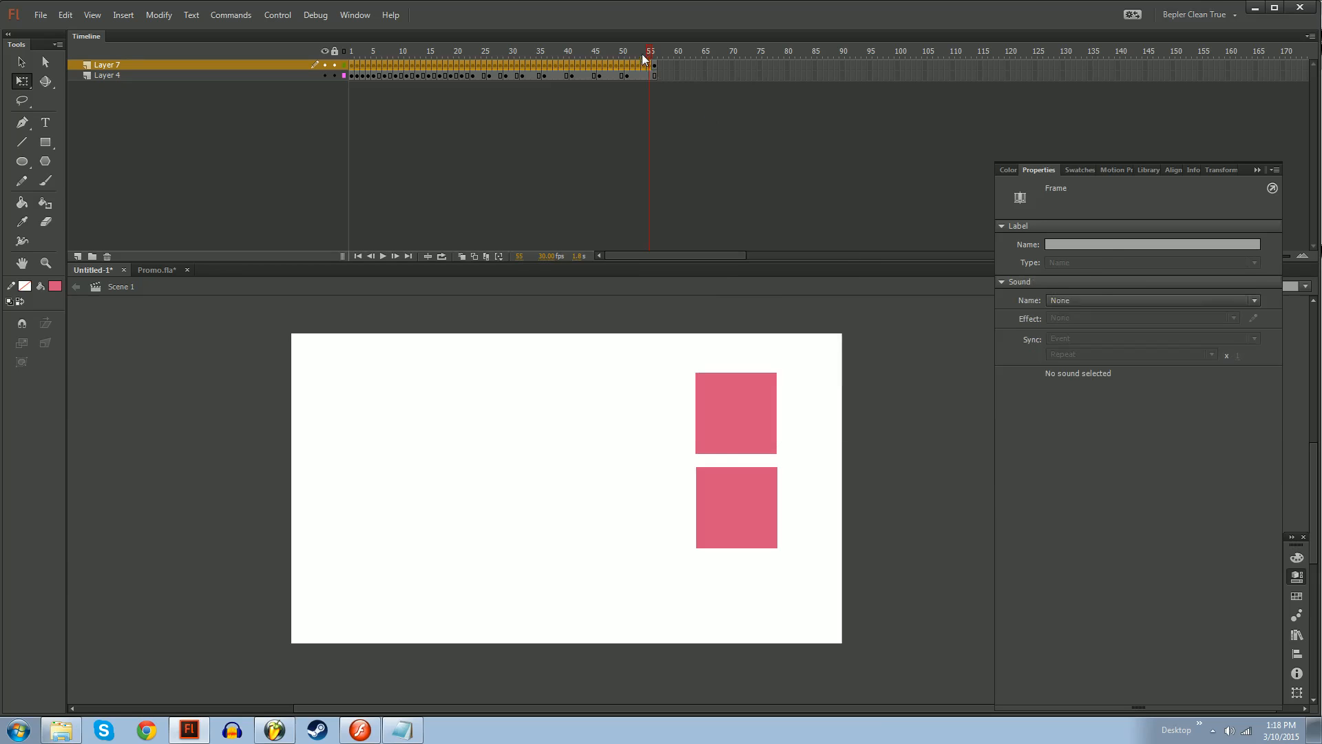
drag(642, 53, 574, 113)
key(shift+comma)
key(Return)
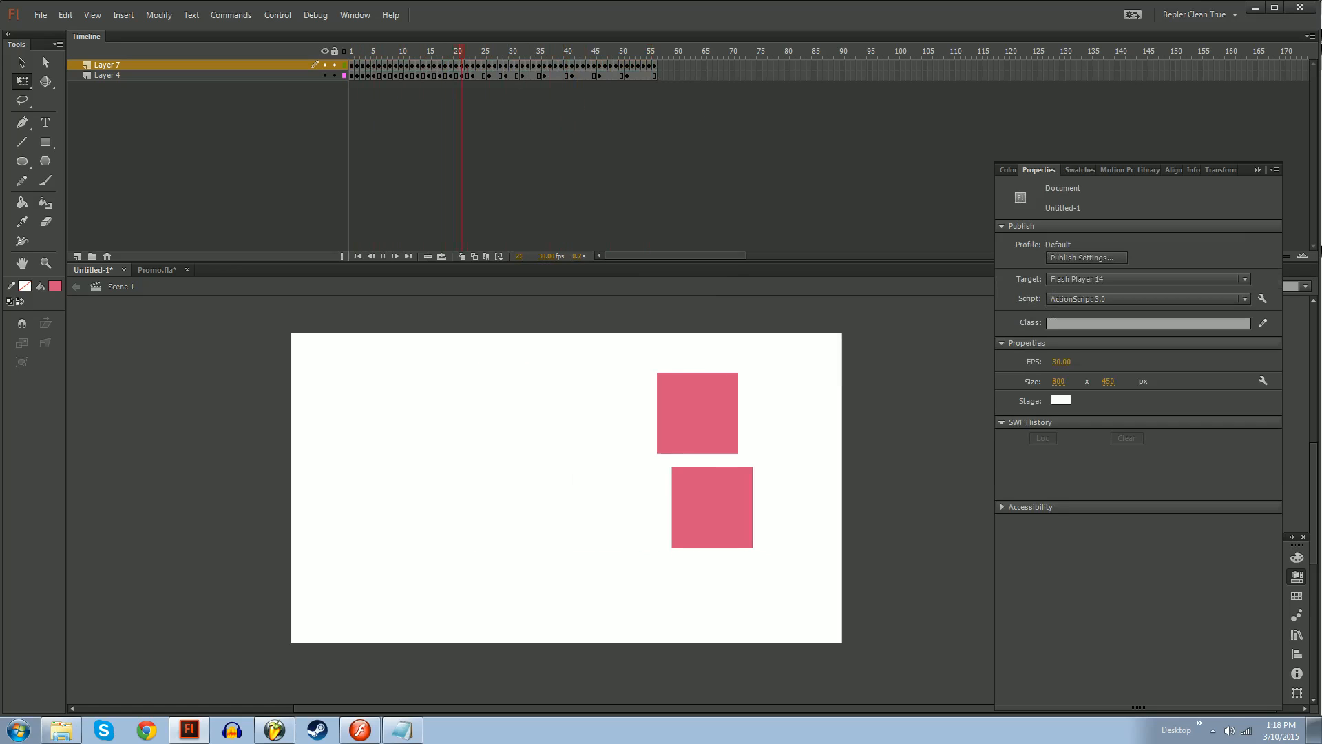
key(Return)
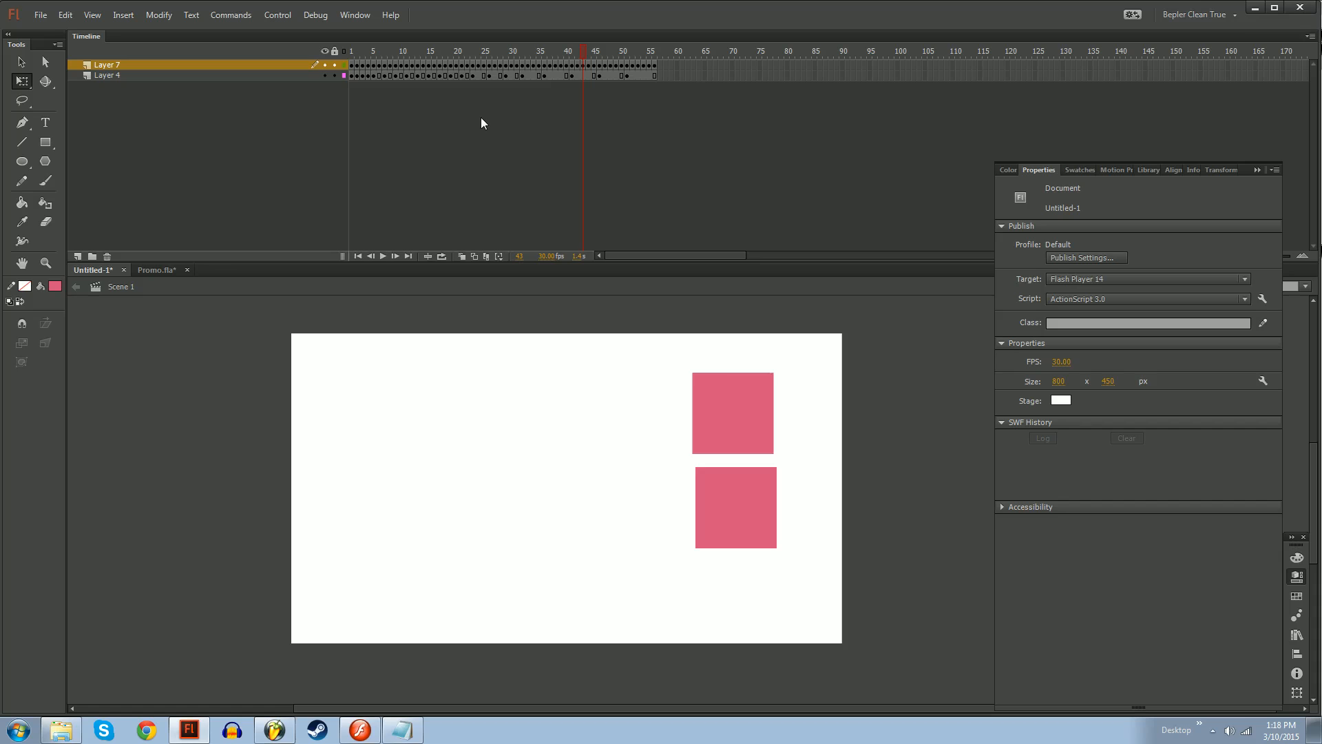
Switch to Promo.fla and scrub and play its timeline from about frame 825 to 1450 to examine its keyframe spacing
click(175, 270)
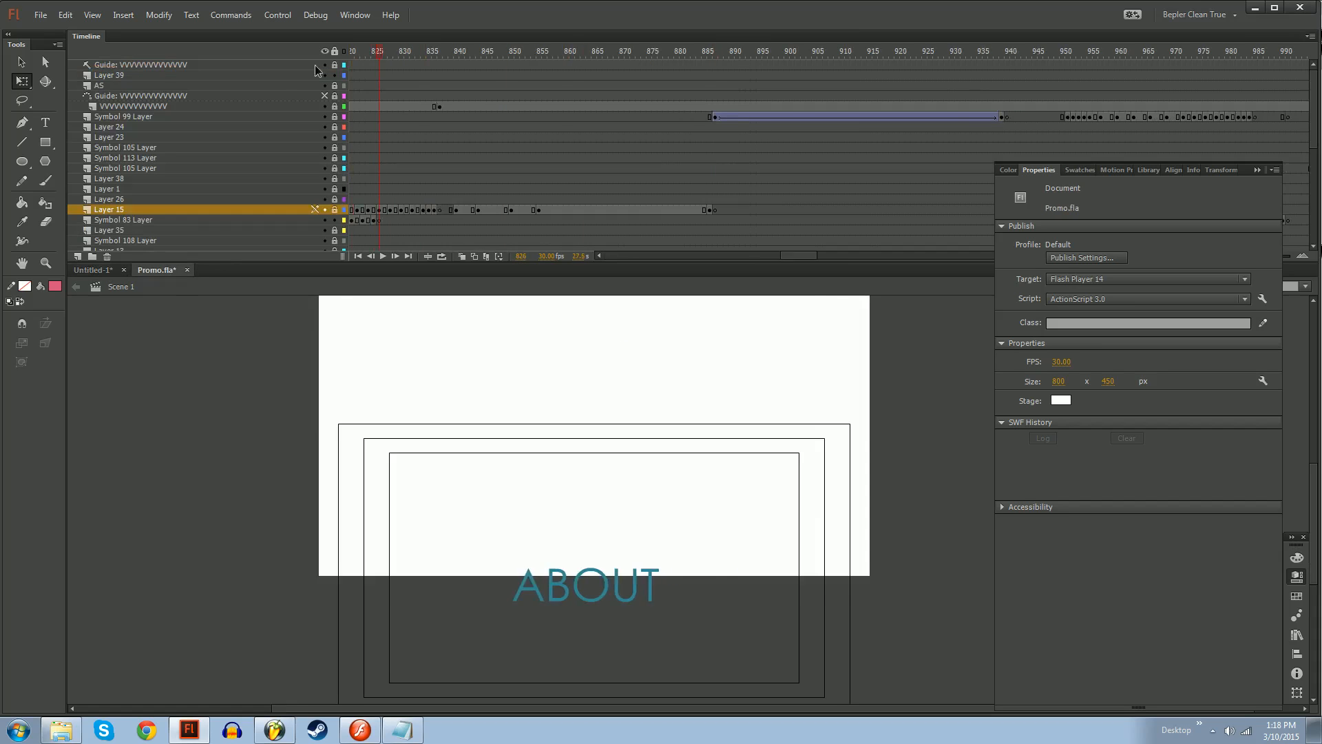
drag(315, 65, 1233, 99)
drag(1298, 120, 665, 92)
key(Return)
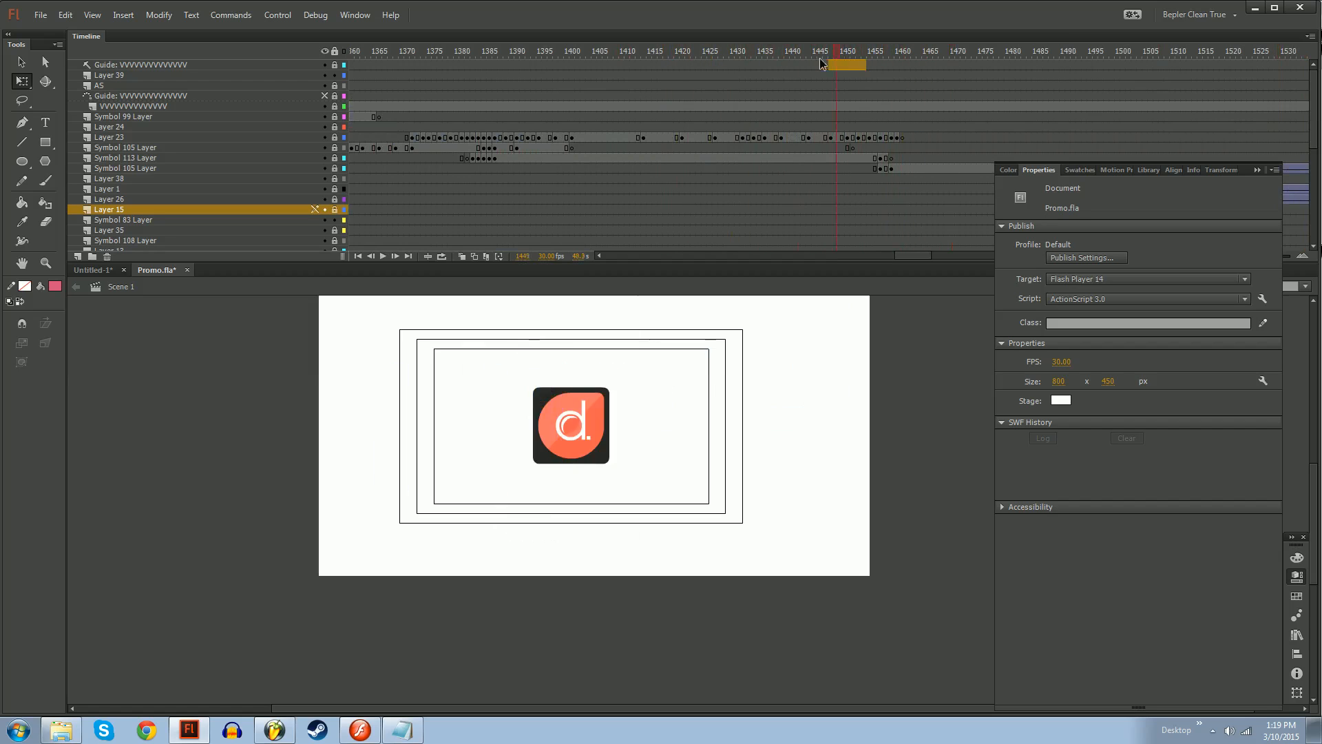
drag(820, 60, 630, 61)
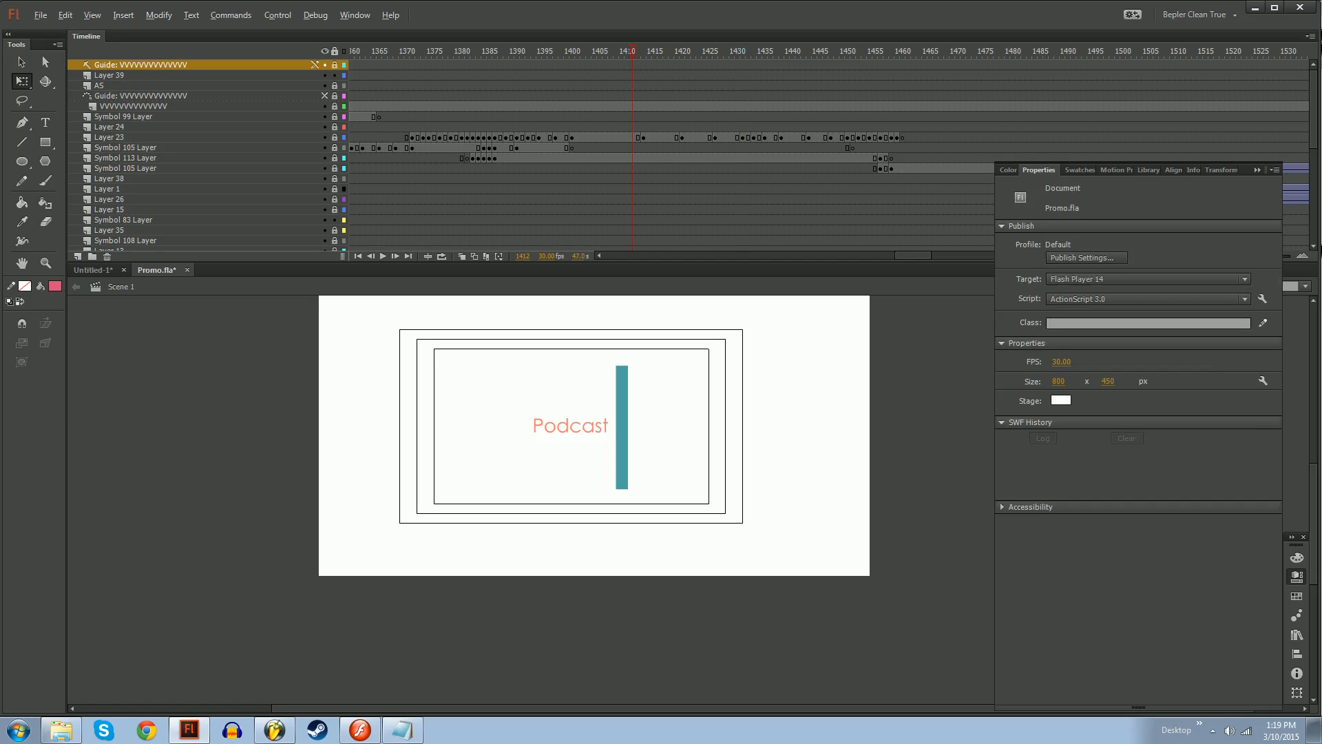
Check the tween topic list in the untitled Notepad notes and return to Flash
click(416, 735)
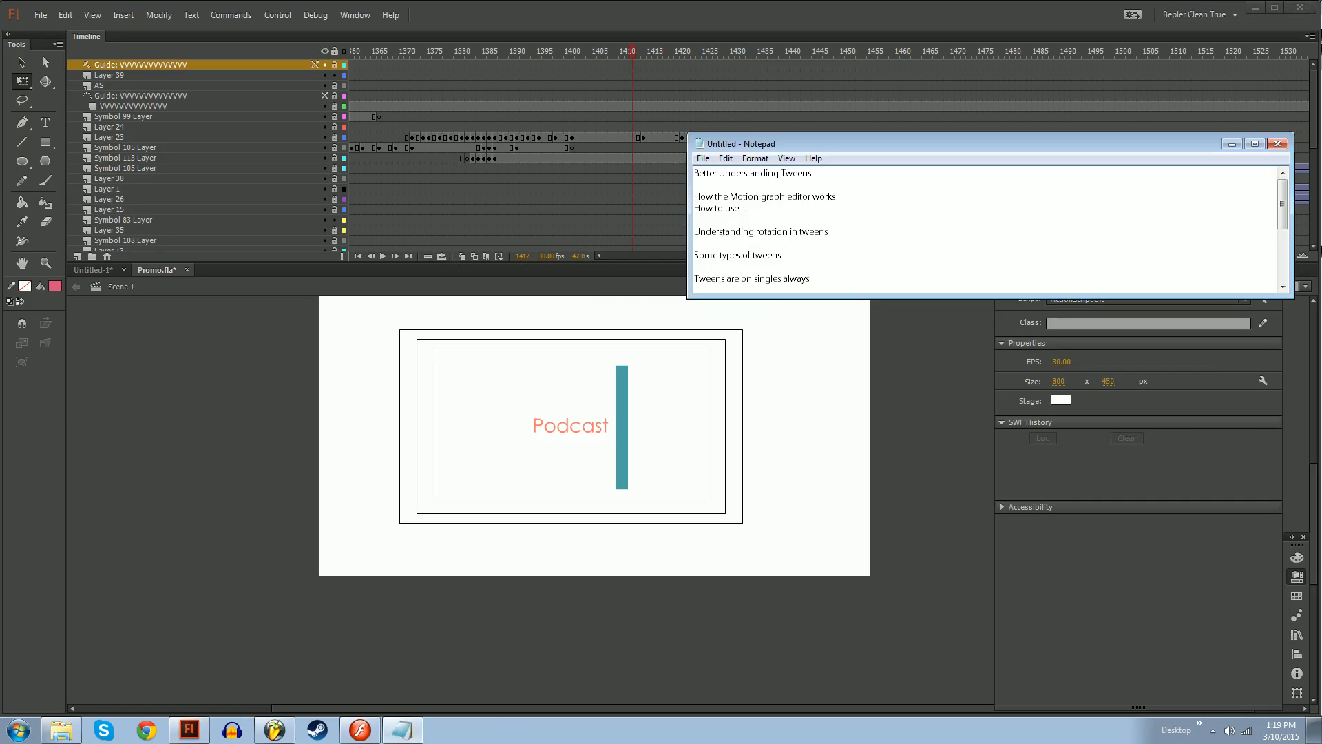
drag(732, 279, 759, 334)
click(760, 360)
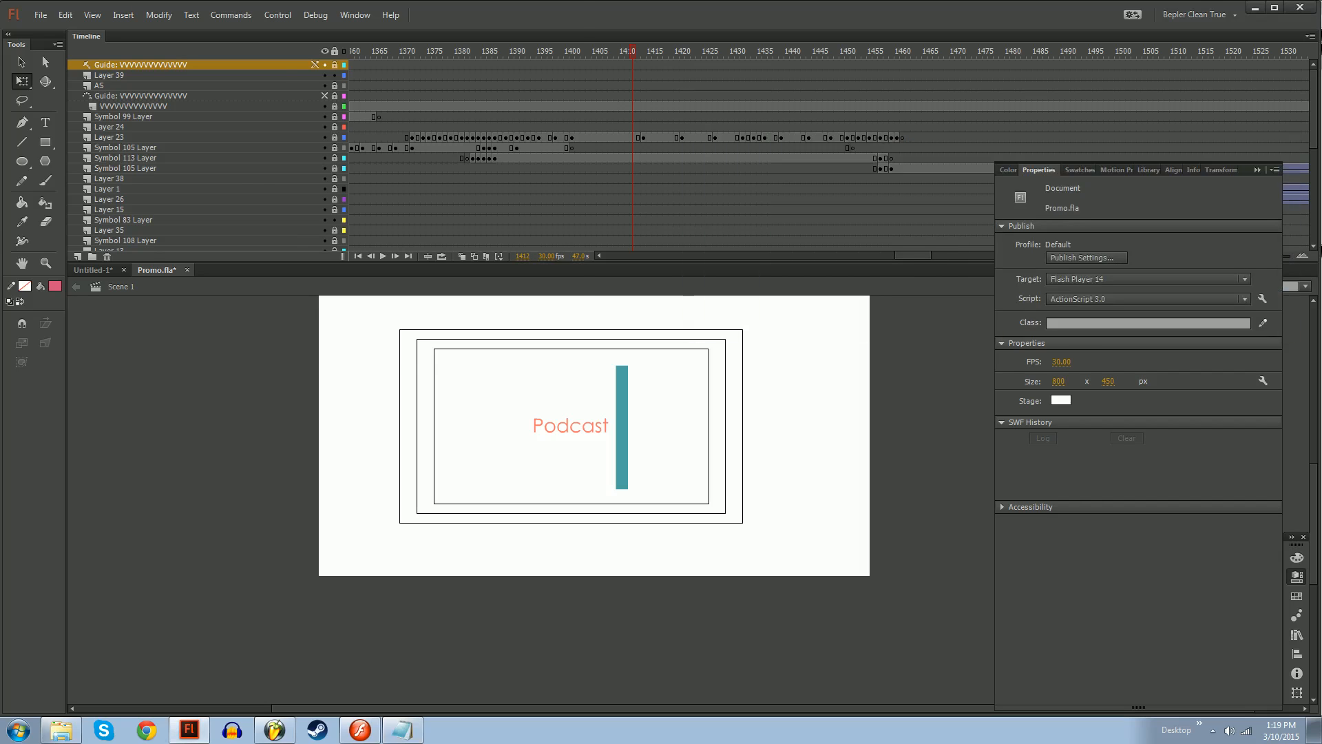
Create a new document and activate the Brush tool for drawing on its stage
key(ctrl+n)
key(Return)
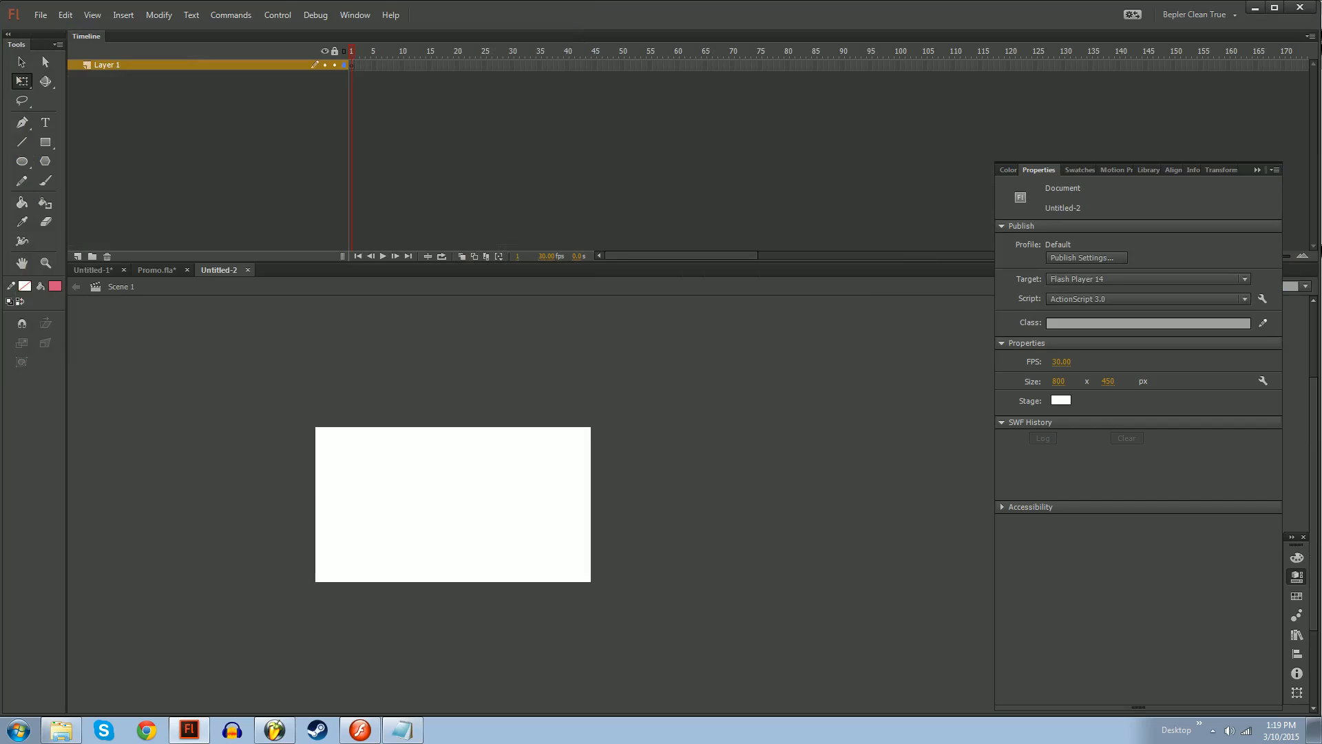
key(v)
drag(511, 460, 538, 511)
key(ctrl+=)
key(ctrl+=)
key(b)
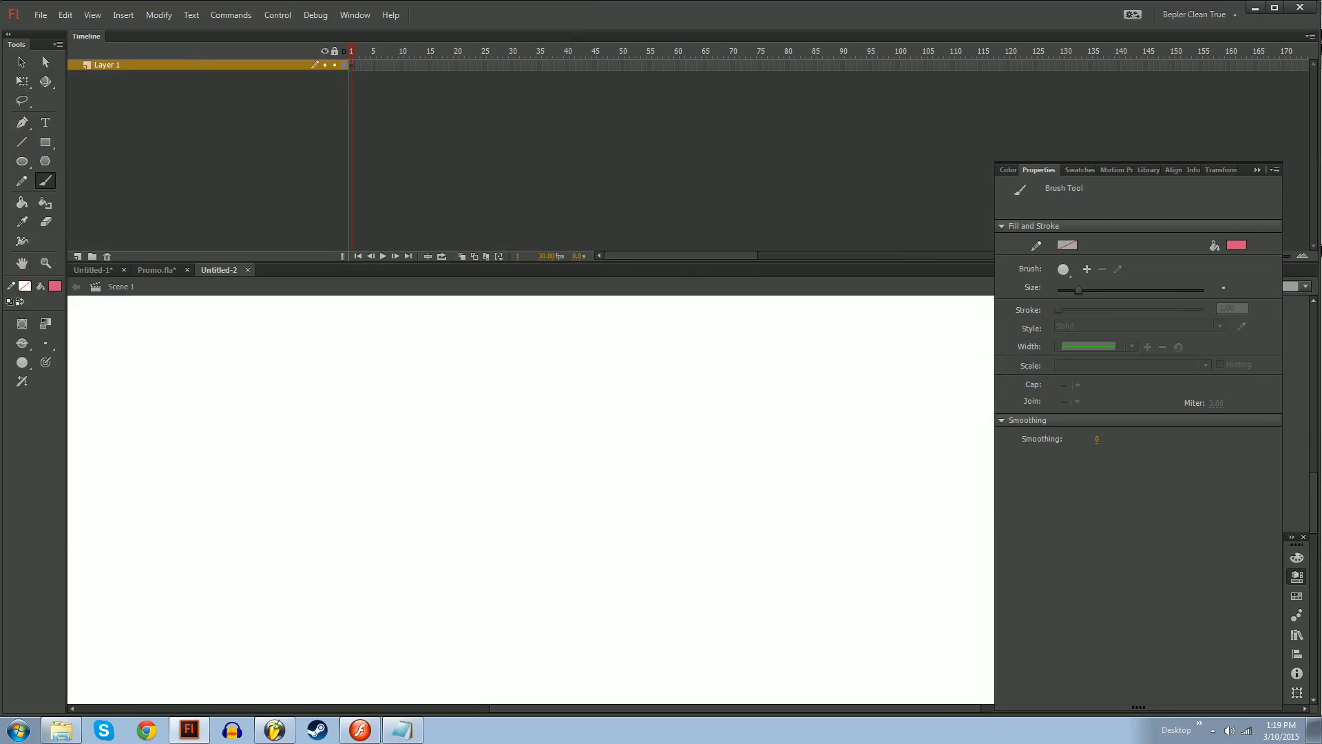
Brush a horizontal pink line about 238 px wide on the stage and select it for free transformation
drag(259, 561, 443, 384)
key(ctrl+z)
drag(183, 439, 508, 439)
key(v)
click(441, 439)
key(q)
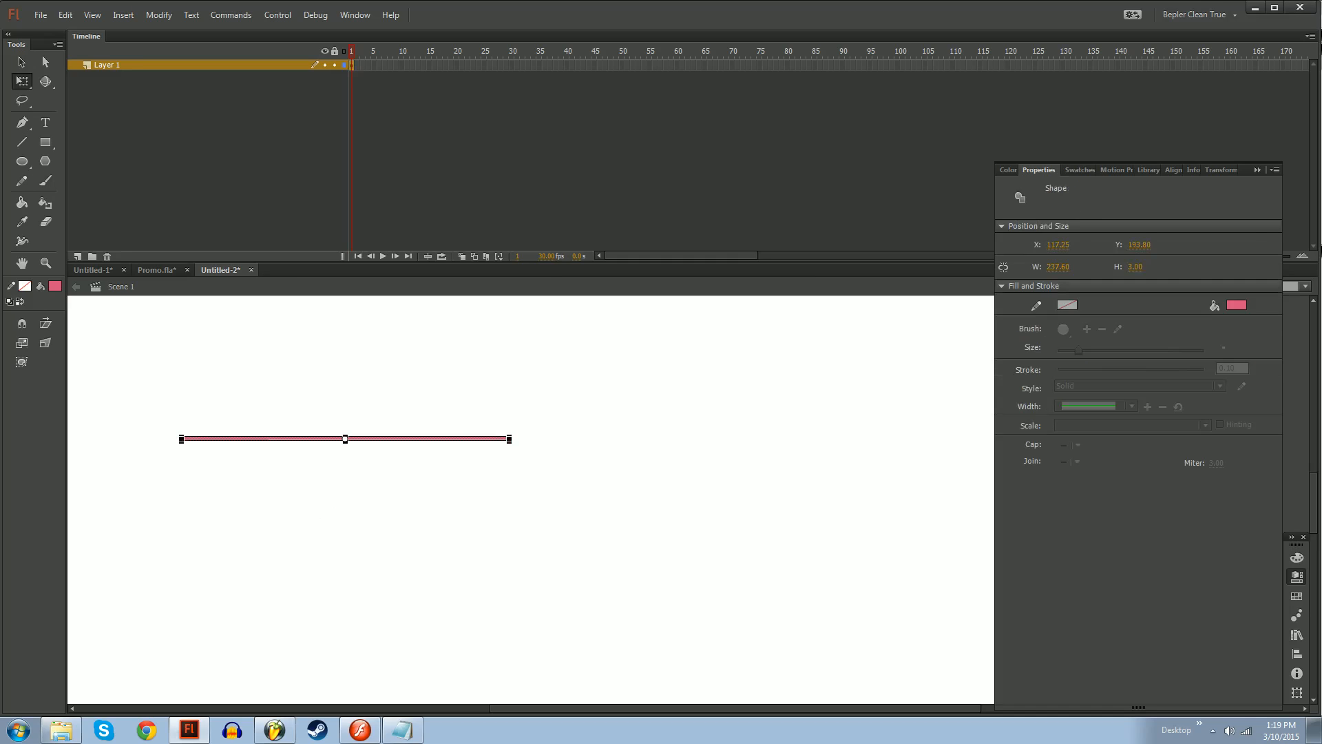
Add a keyframe at frame 30 and reshape its line into an upright form, bulging outward, in the stage's right half
click(511, 65)
key(F5)
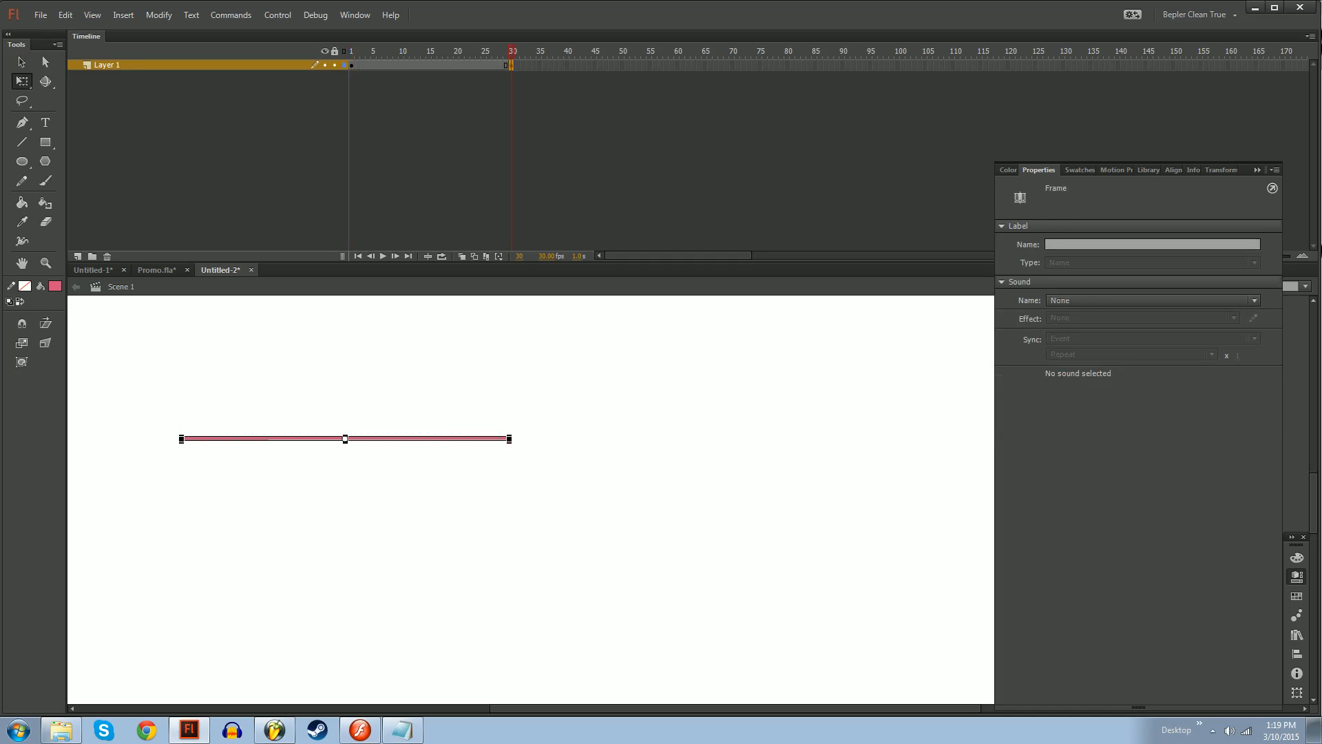
drag(513, 434, 345, 606)
key(v)
drag(345, 447, 755, 478)
key(ctrl+1)
click(772, 478)
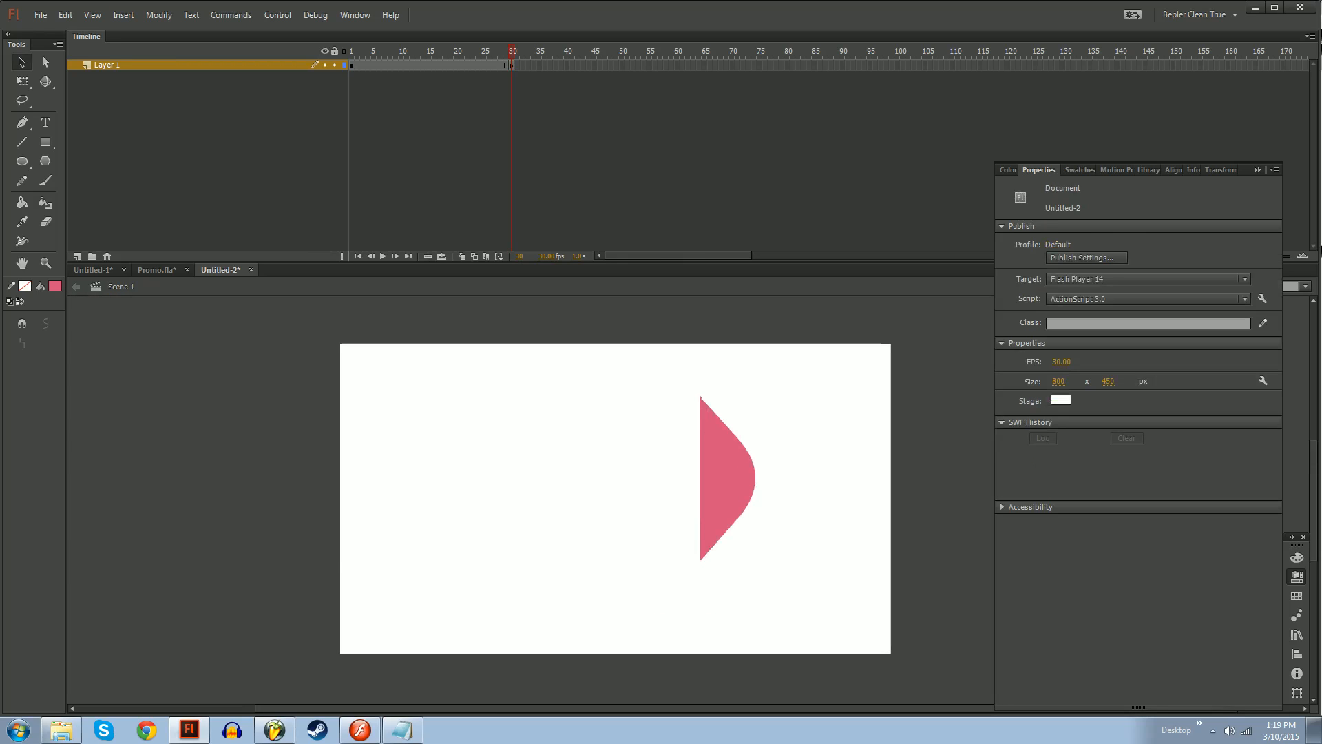
Create a shape tween between frames 1 and 30 and scrub back to frame 1 to preview it
right_click(445, 65)
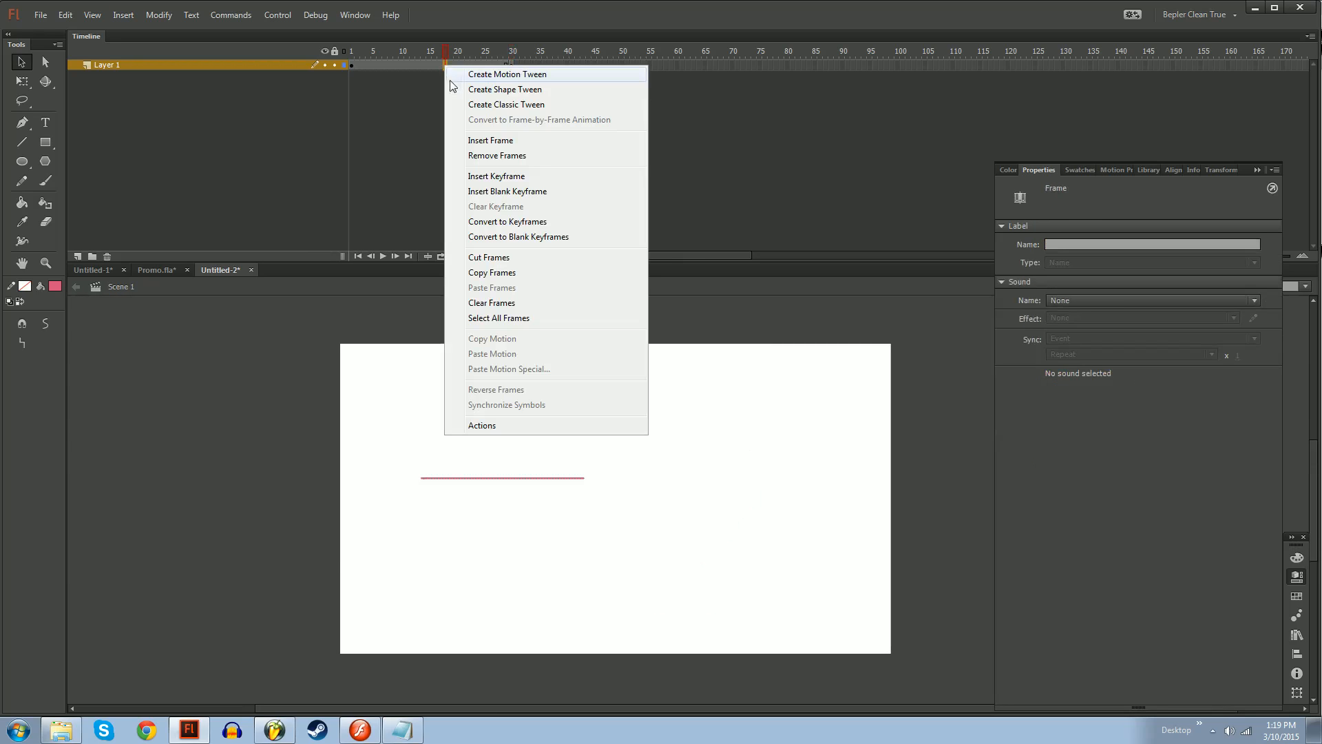
click(491, 90)
drag(354, 55, 345, 88)
key(ctrl+minus)
key(ctrl+equal)
key(ctrl+equal)
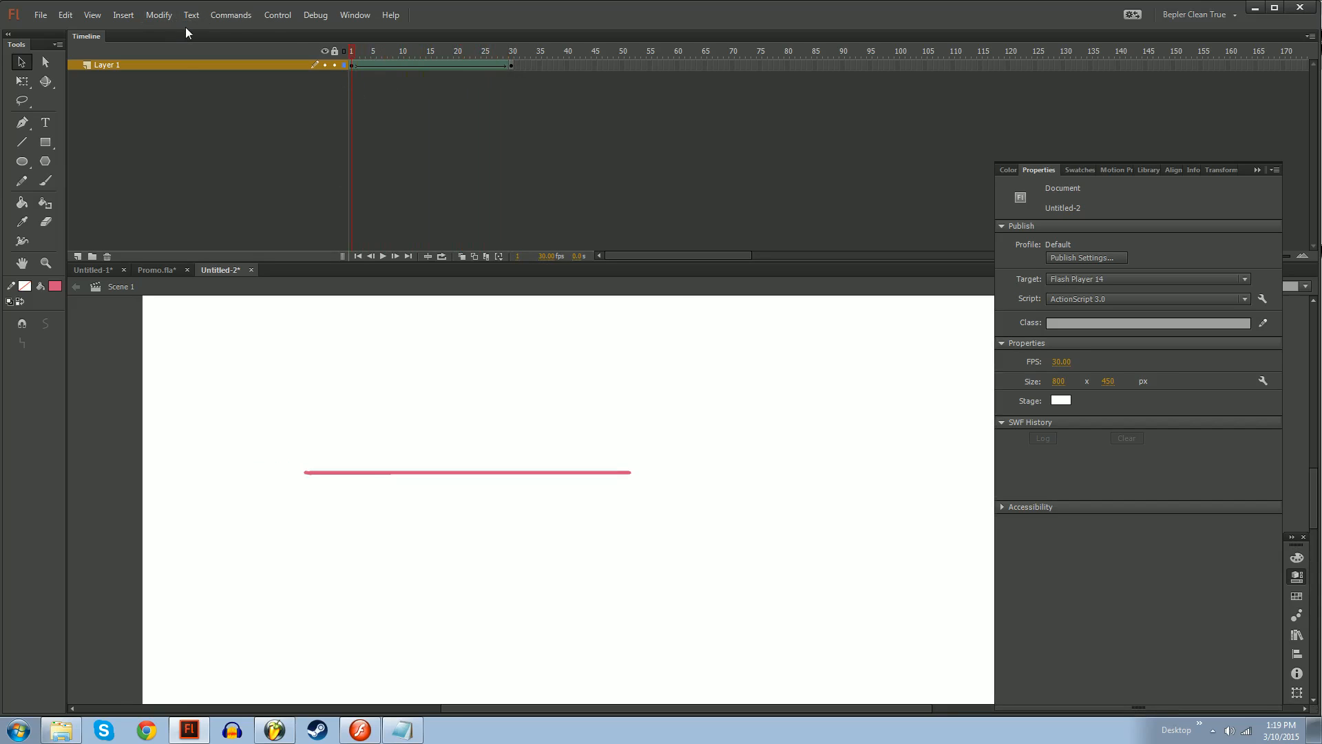
Add a shape hint at the line's left end in frame 1, match it to the upper tip in frame 30, and enable object snapping
click(157, 16)
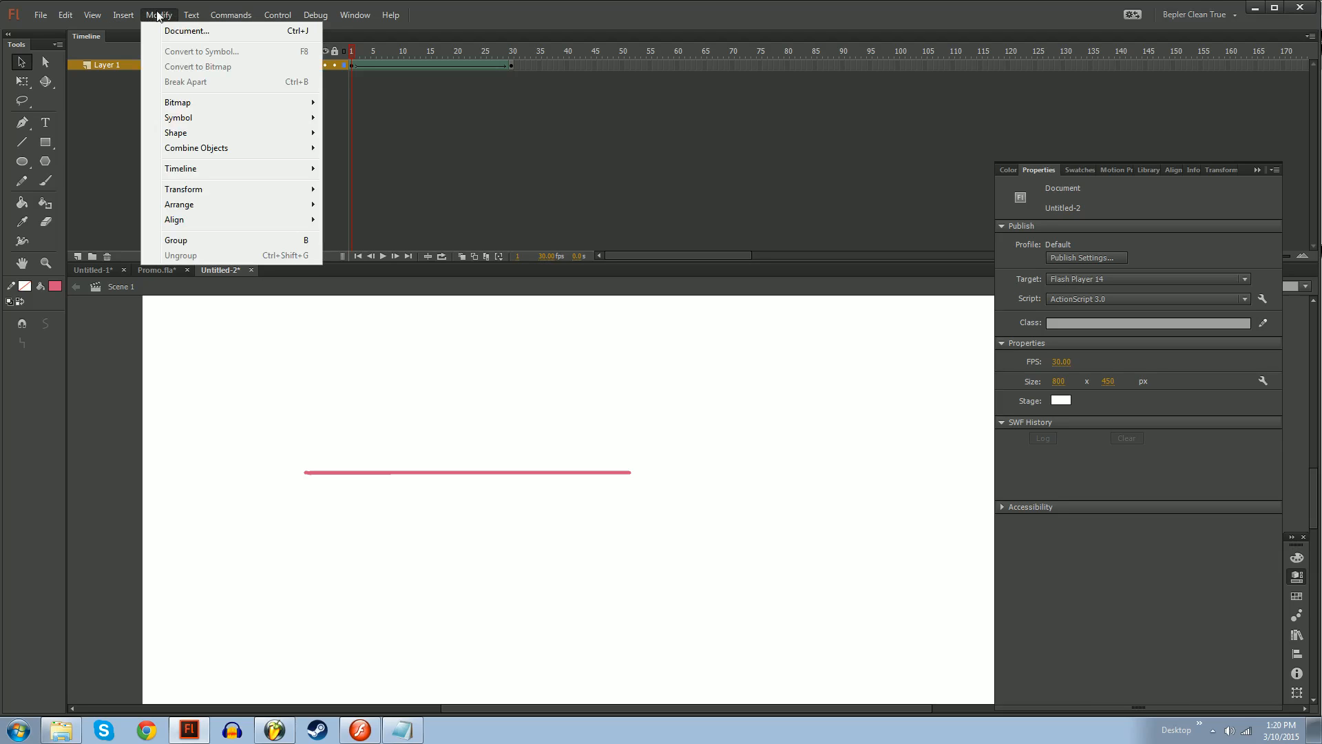
mouse_move(238, 135)
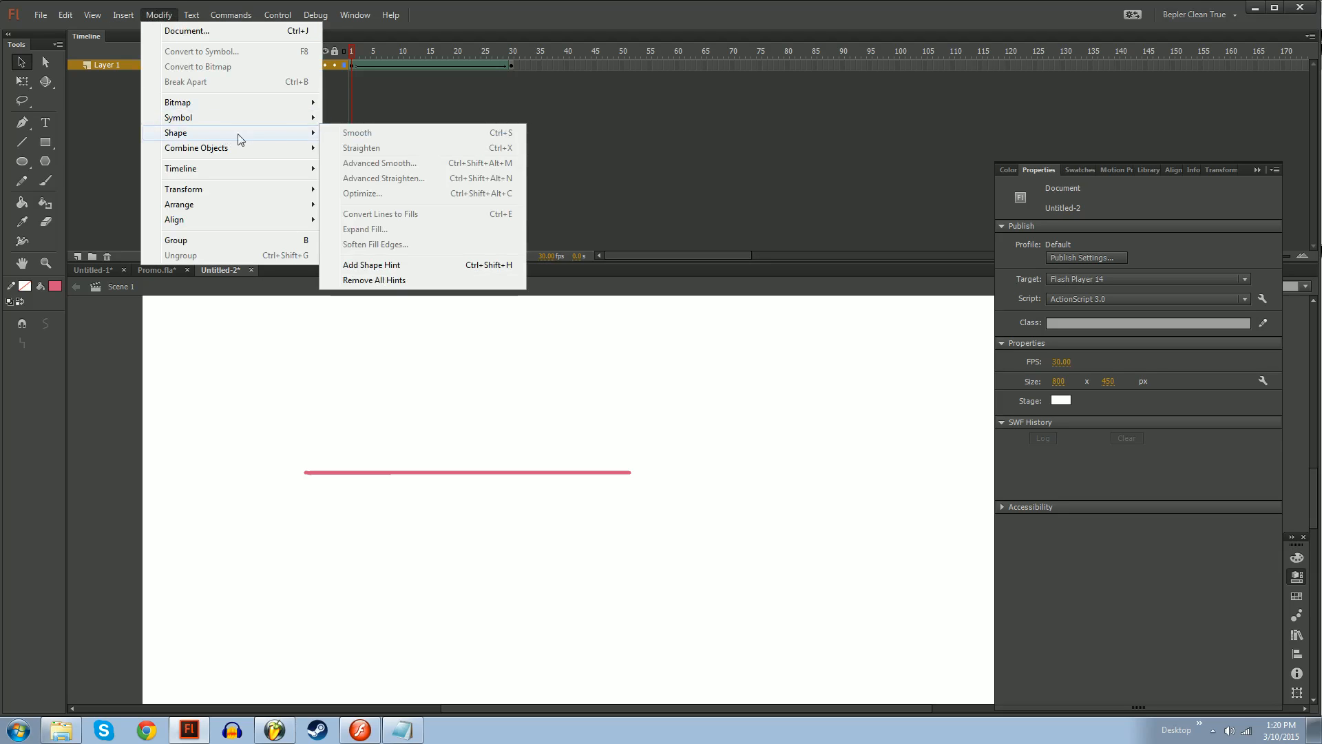
click(406, 266)
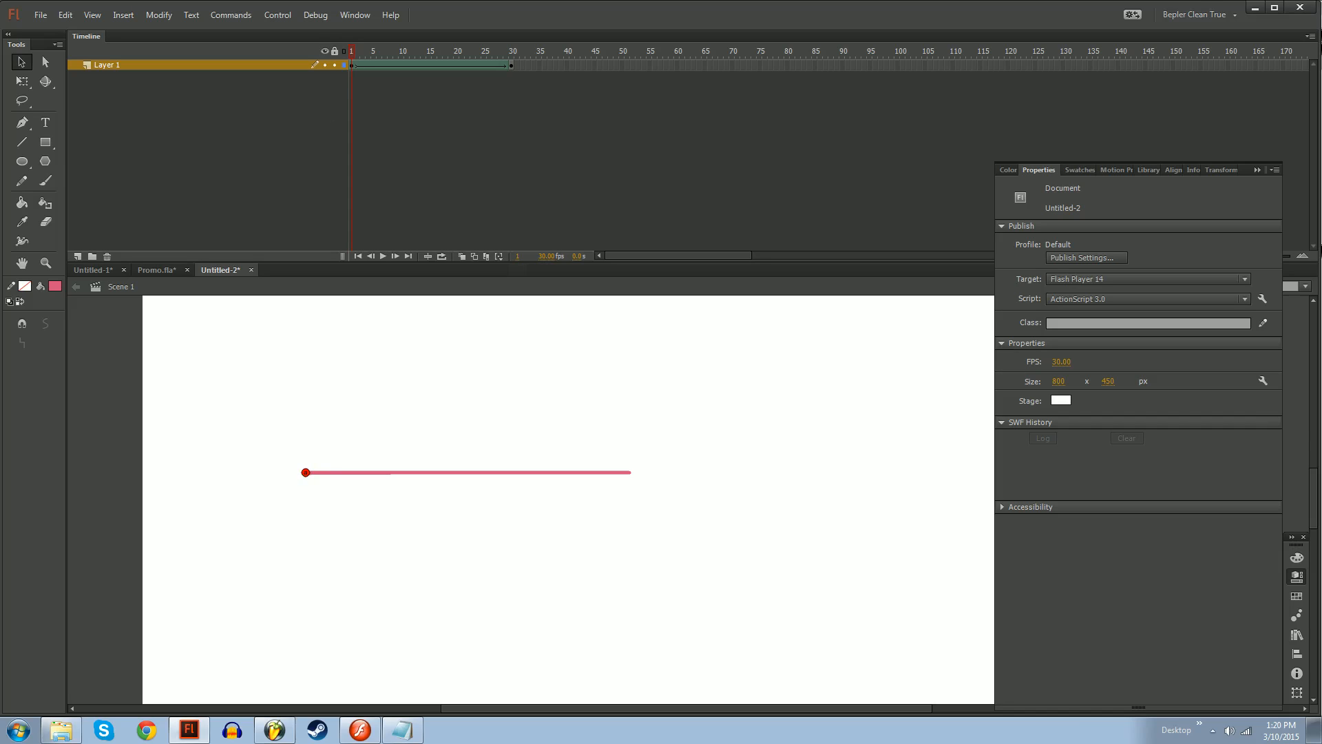
key(Return)
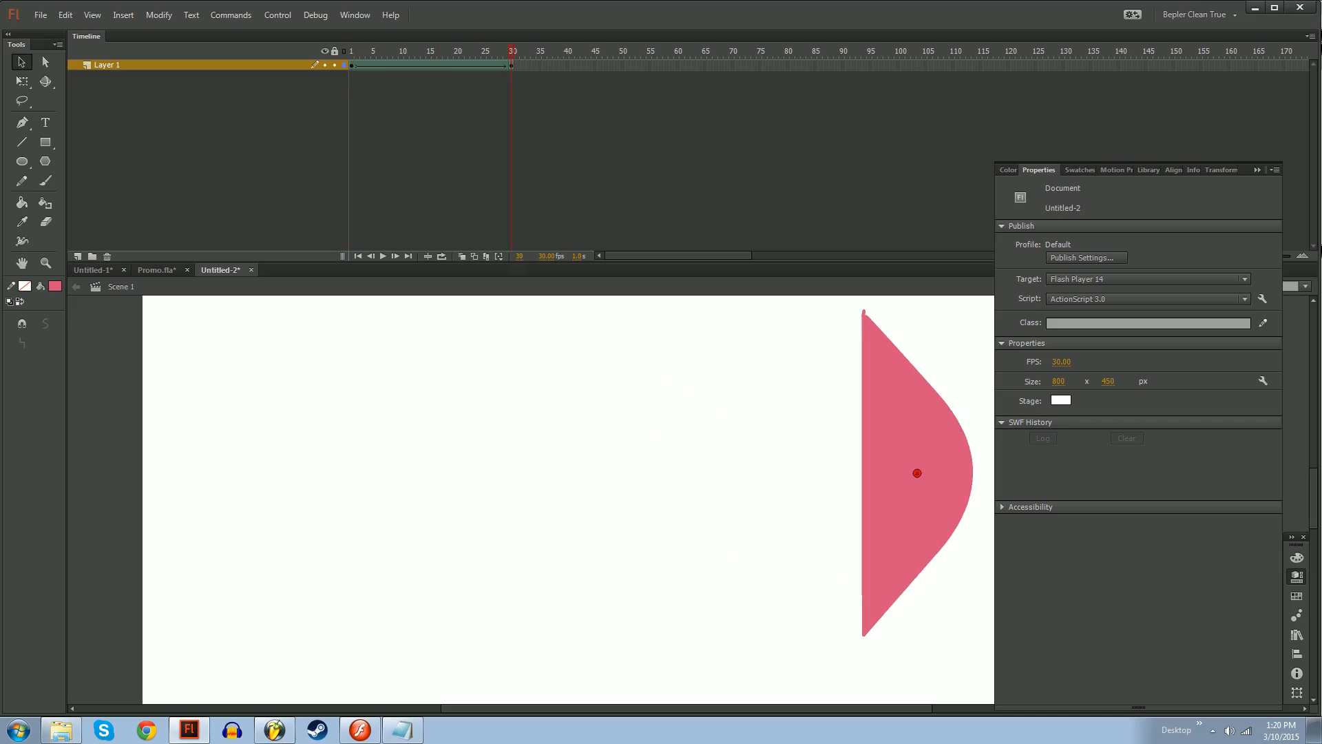
drag(689, 468, 574, 522)
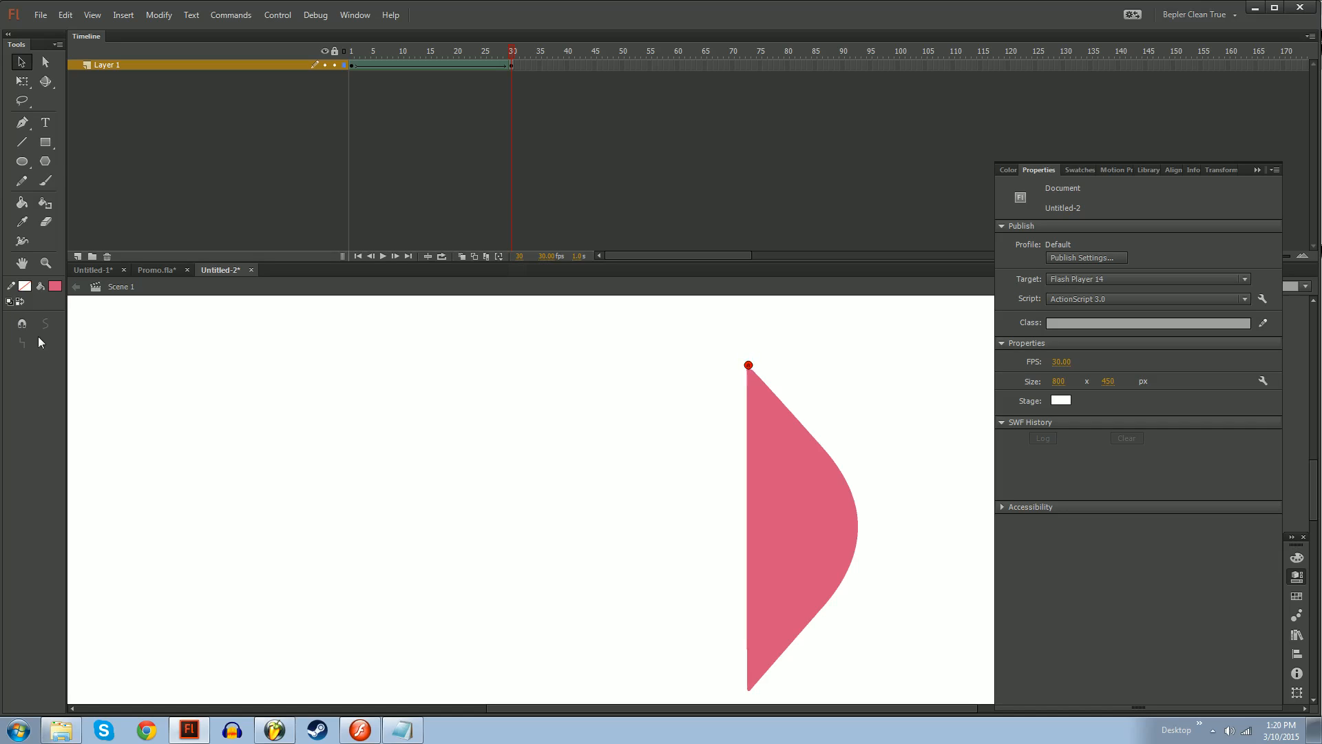
click(22, 323)
Add a second shape hint at the line's right end in frame 1 and match it to the shape's lower tip in frame 30
drag(418, 52, 319, 67)
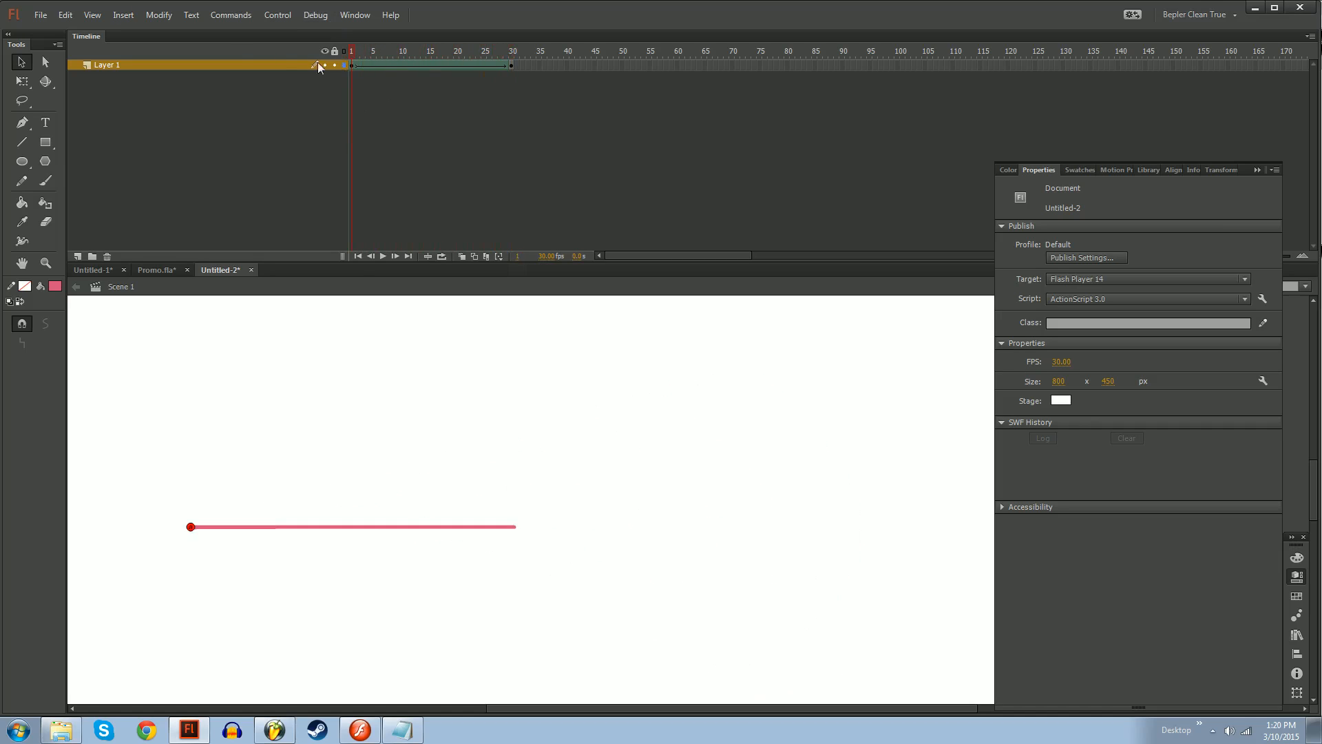
click(157, 16)
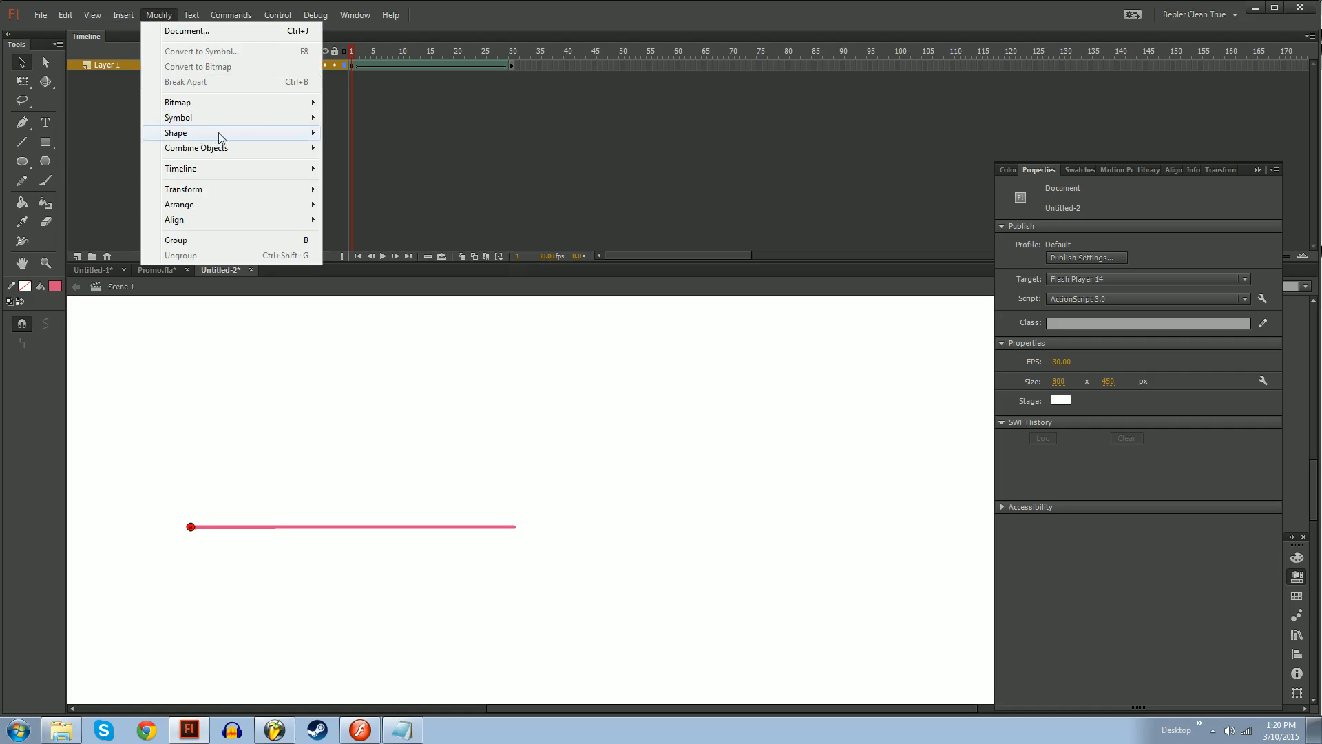
mouse_move(215, 133)
click(407, 266)
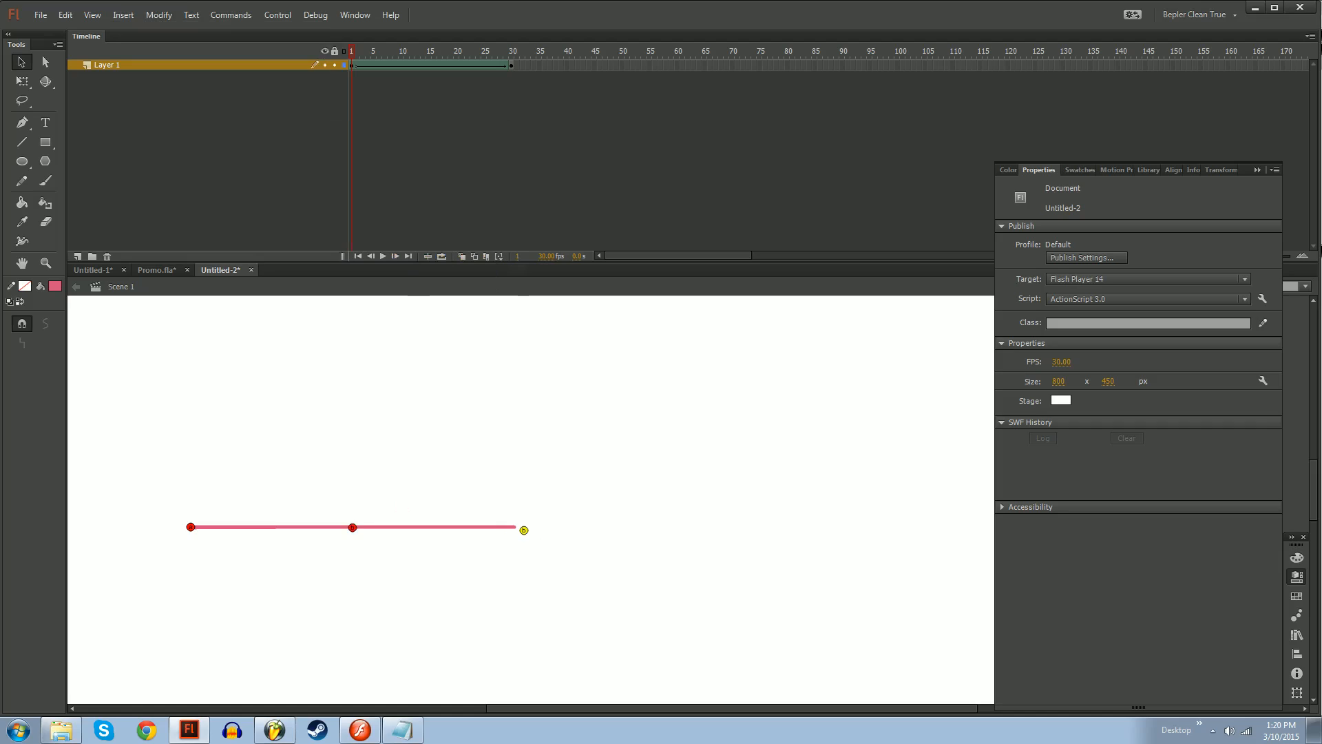
click(512, 53)
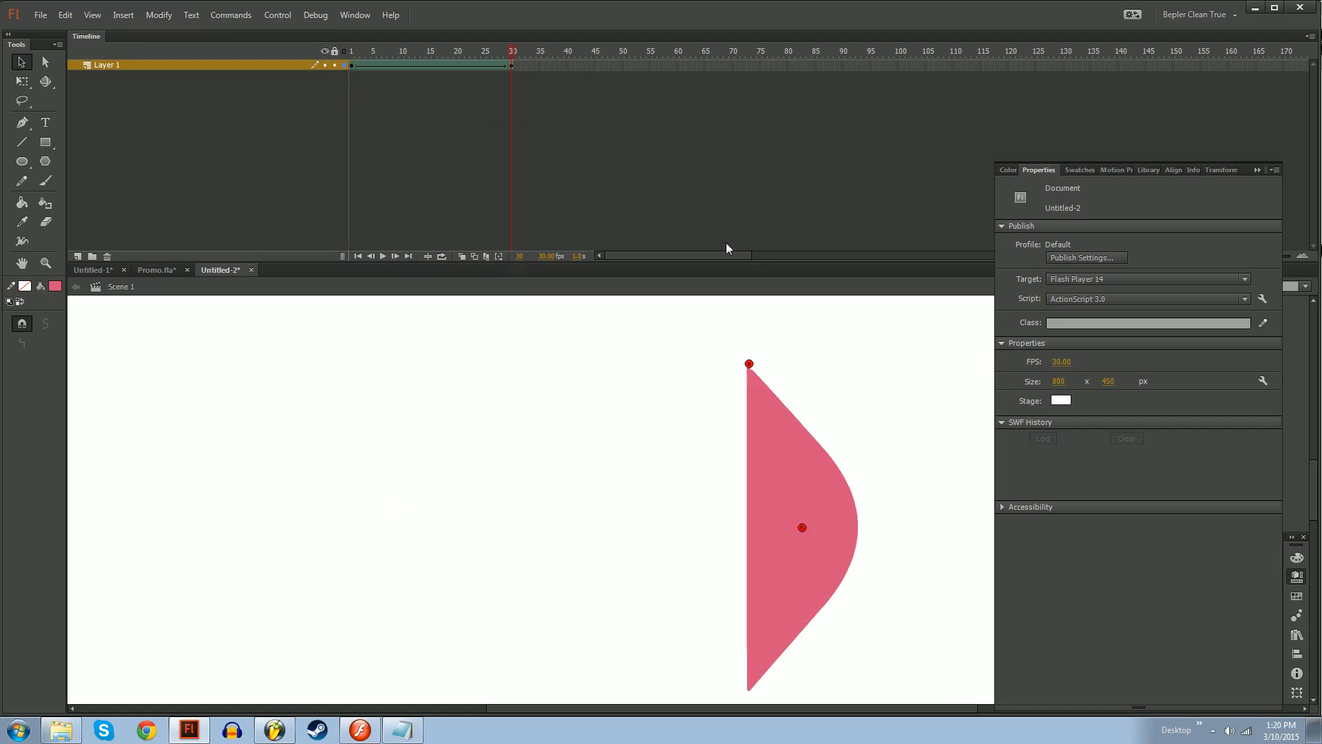
drag(689, 496, 664, 430)
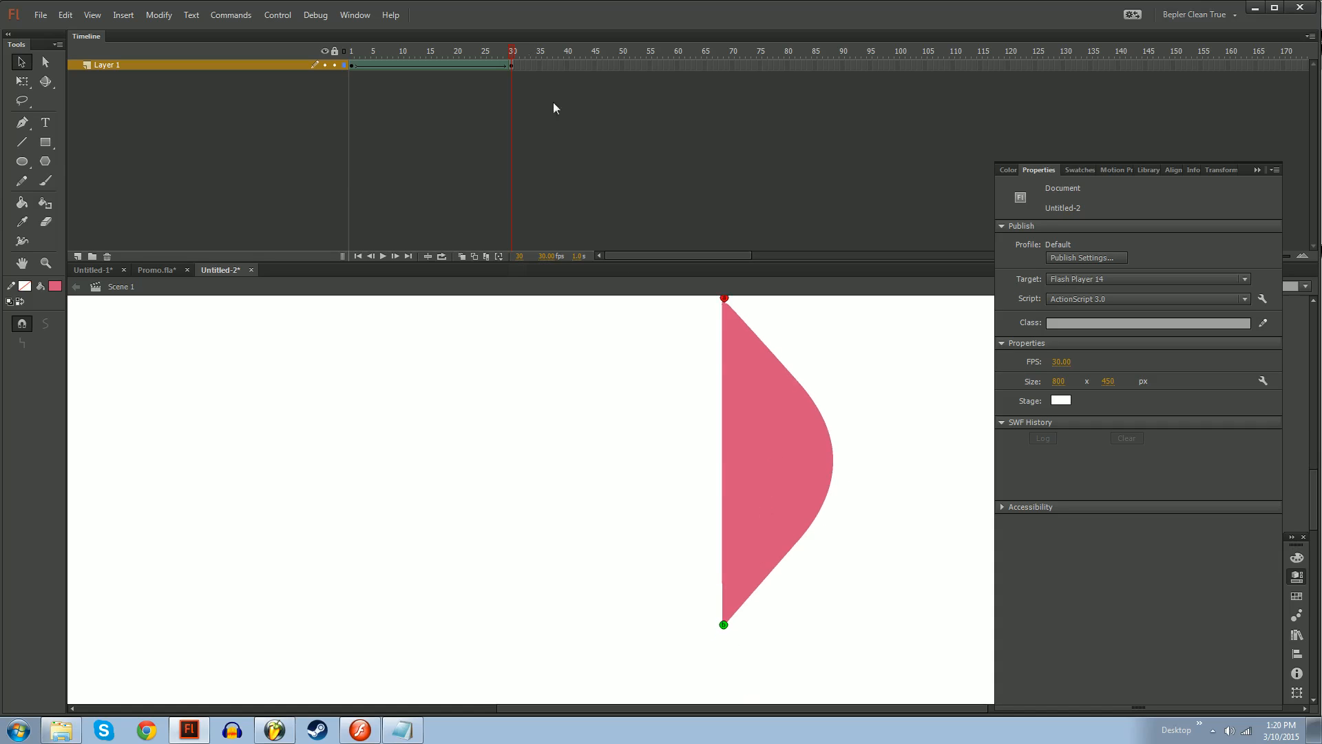
Return to frame 1 and add a third shape hint at the middle of the line
drag(502, 48, 349, 101)
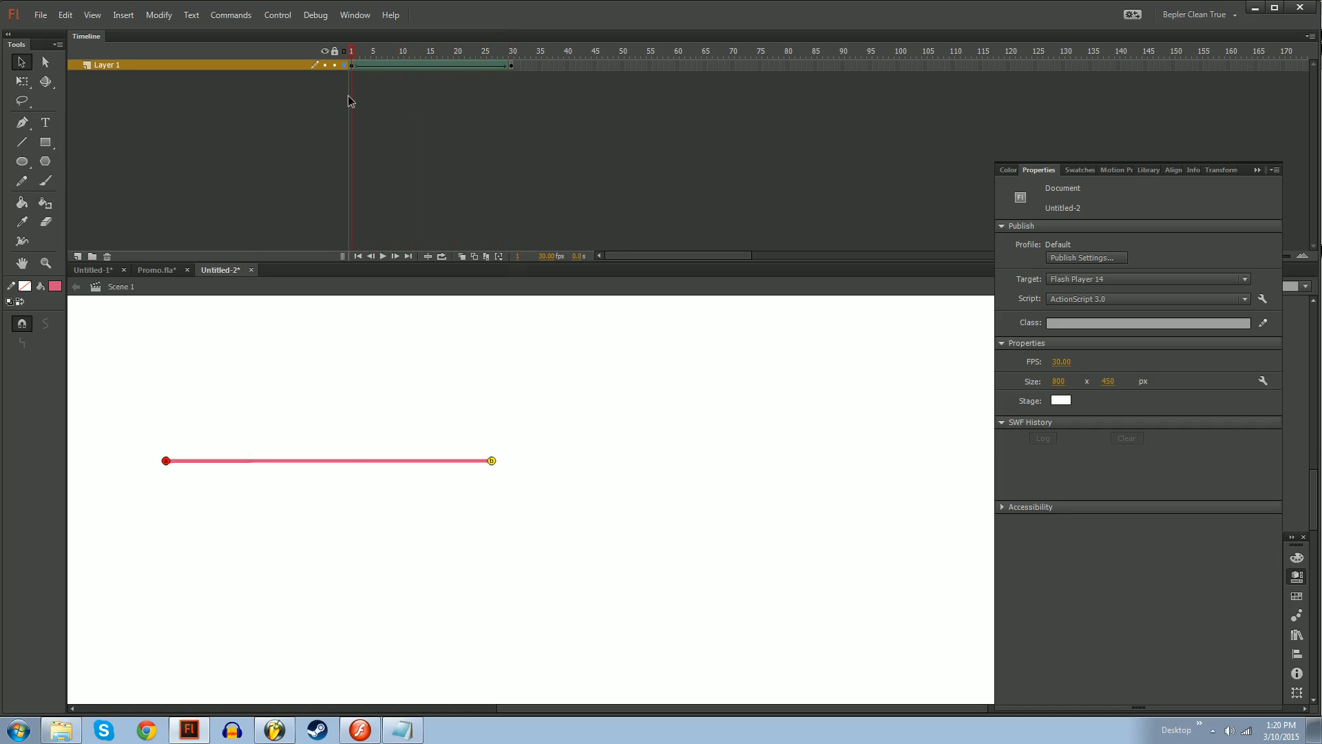
drag(255, 344, 324, 404)
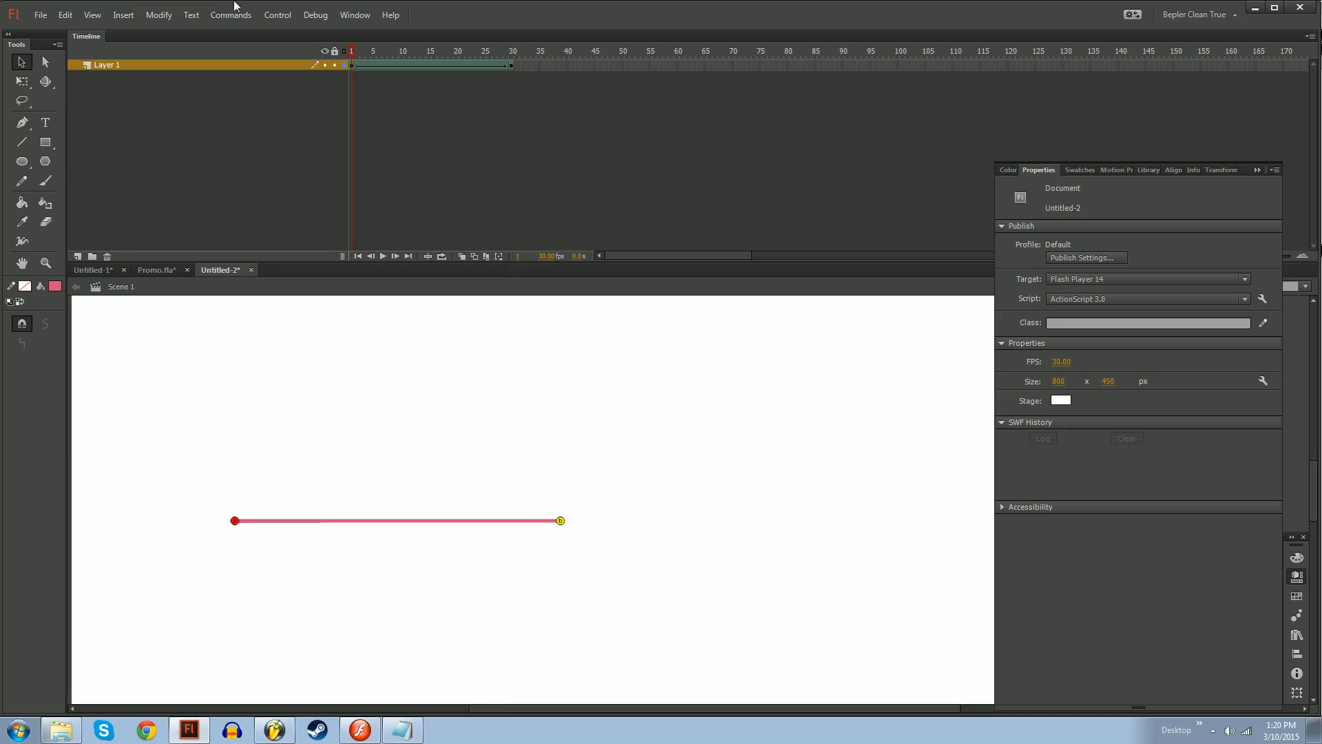
click(160, 15)
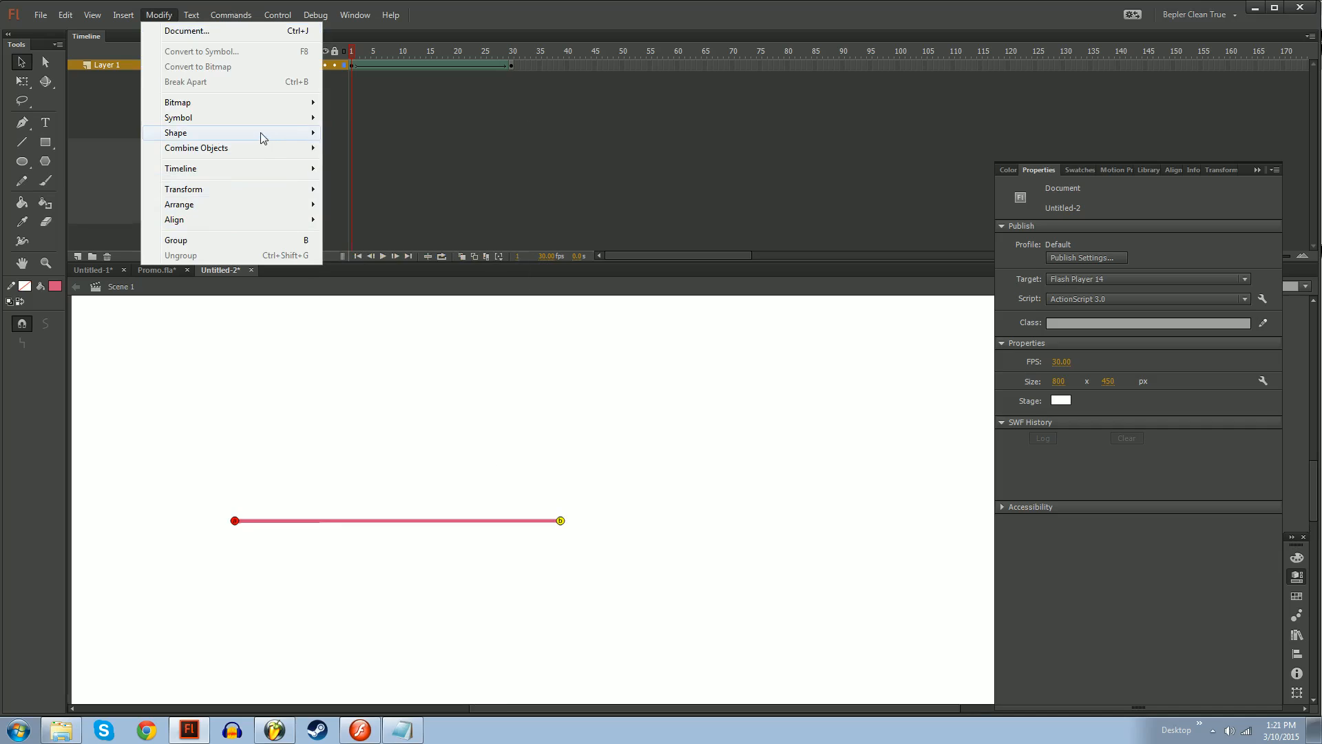
mouse_move(264, 135)
click(412, 266)
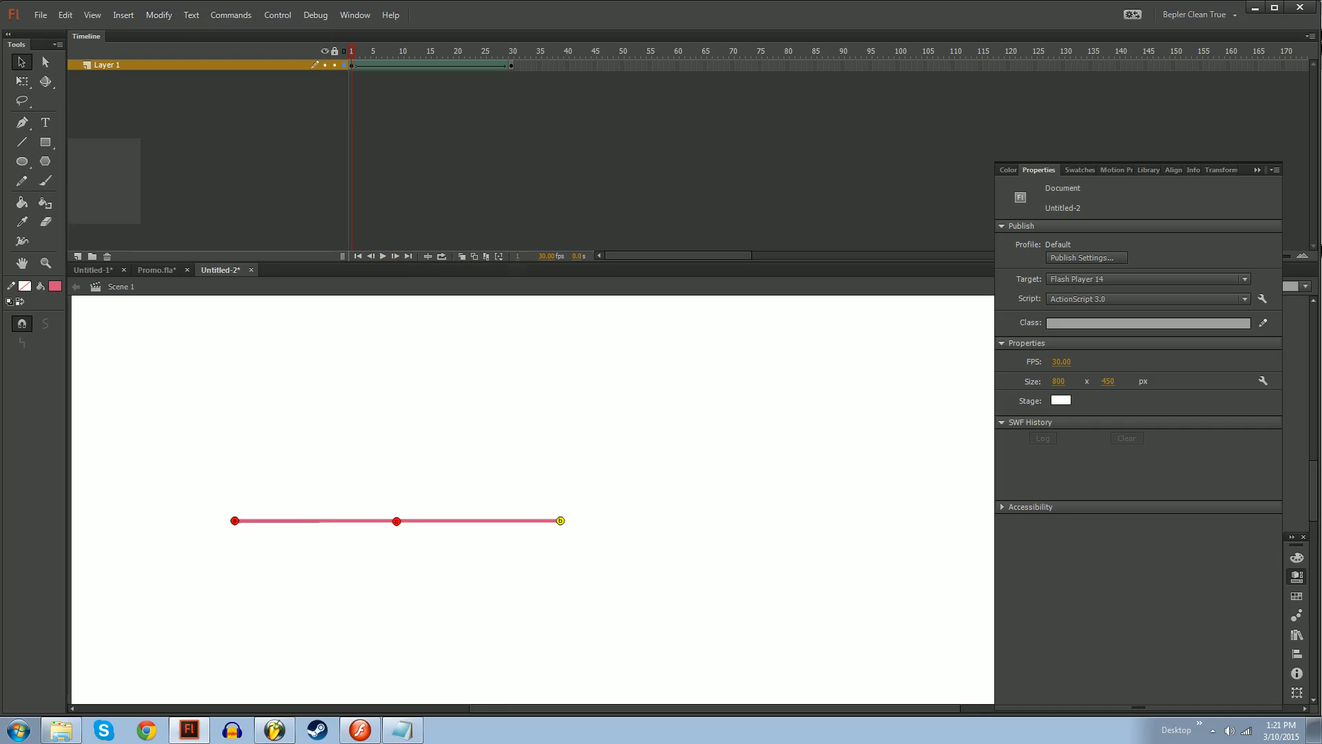
Switch to Macromedia Flash Professional 8 and select a frame inside the pentagon's motion tween
click(361, 729)
click(110, 22)
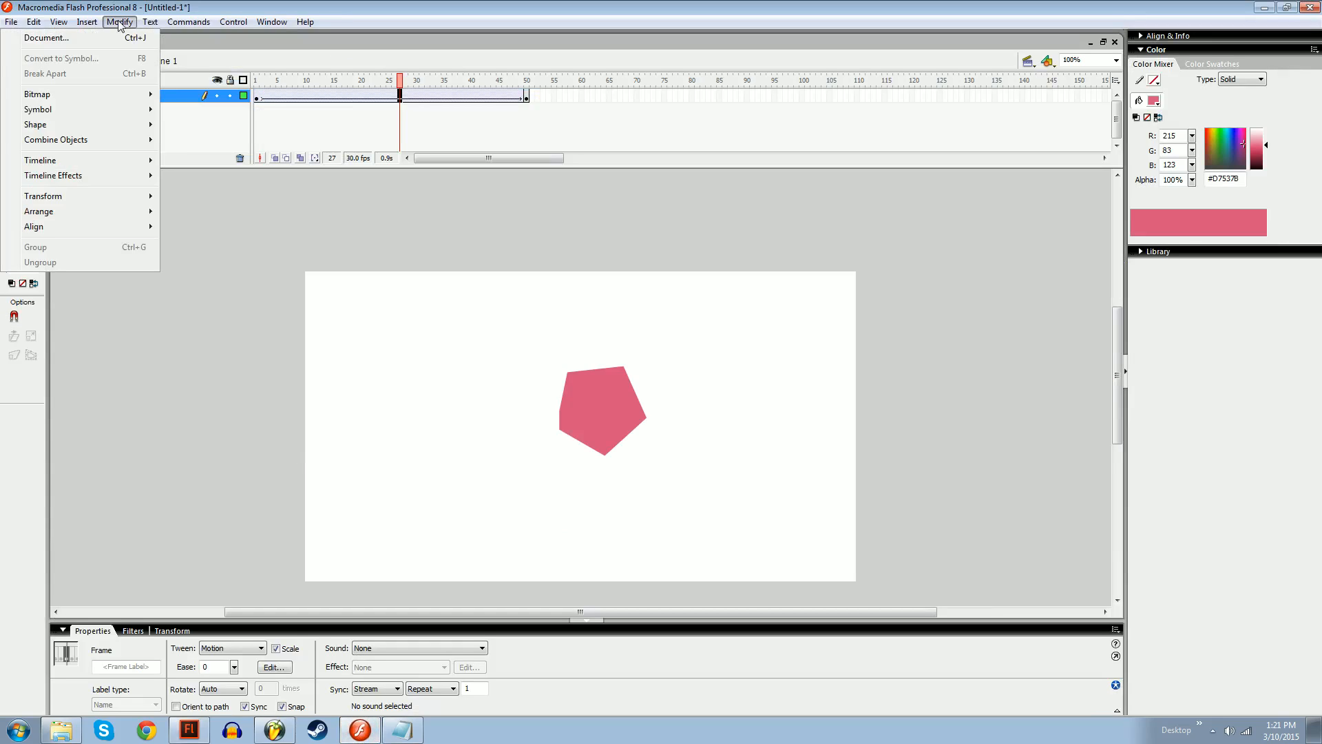
click(110, 23)
click(109, 22)
click(510, 86)
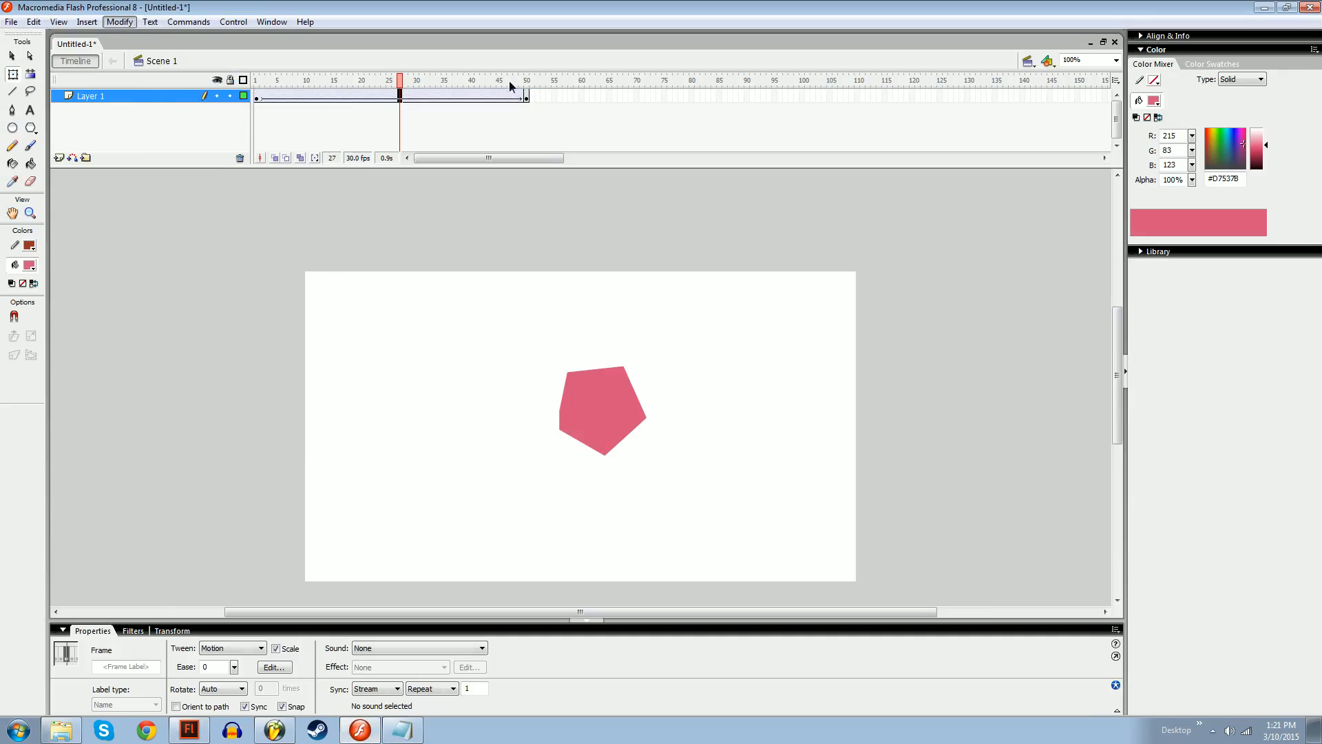
click(527, 95)
right_click(359, 96)
click(351, 95)
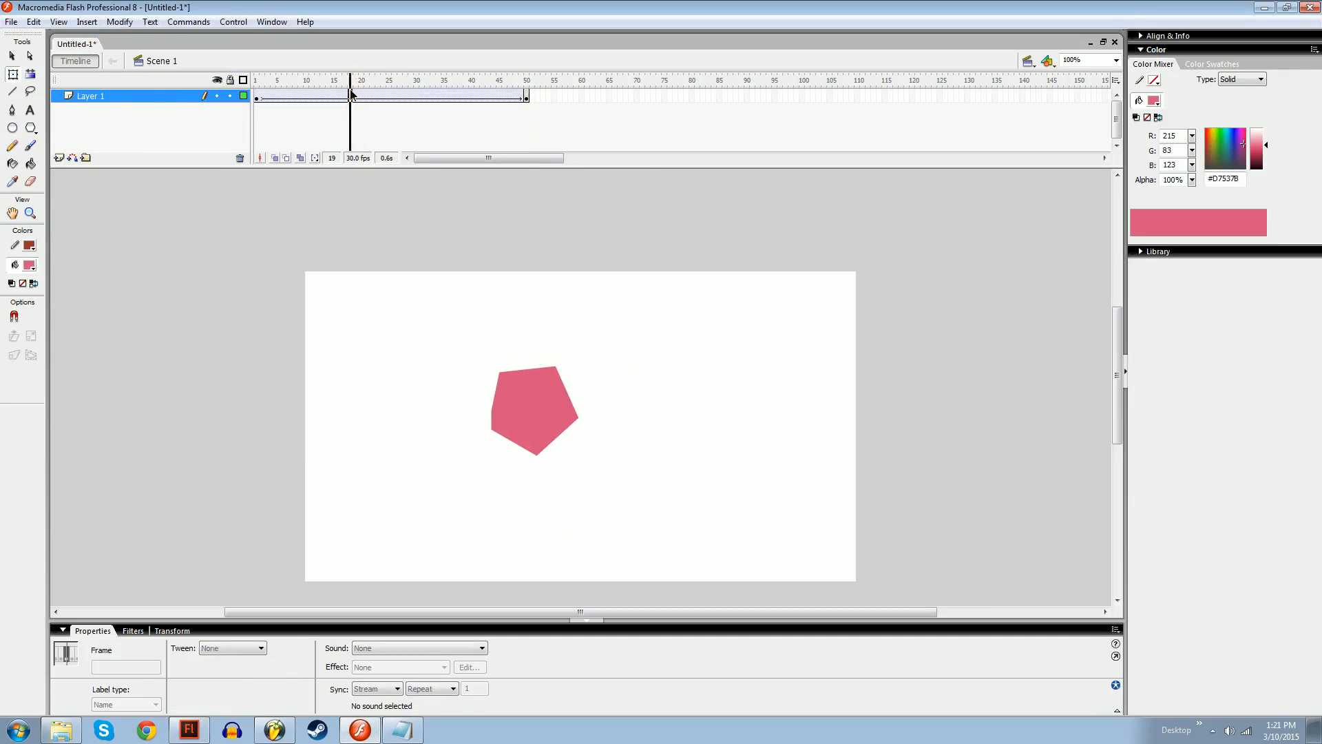
Set the pentagon's tween type to Shape and break its symbols apart in frames 50 and 1
click(230, 651)
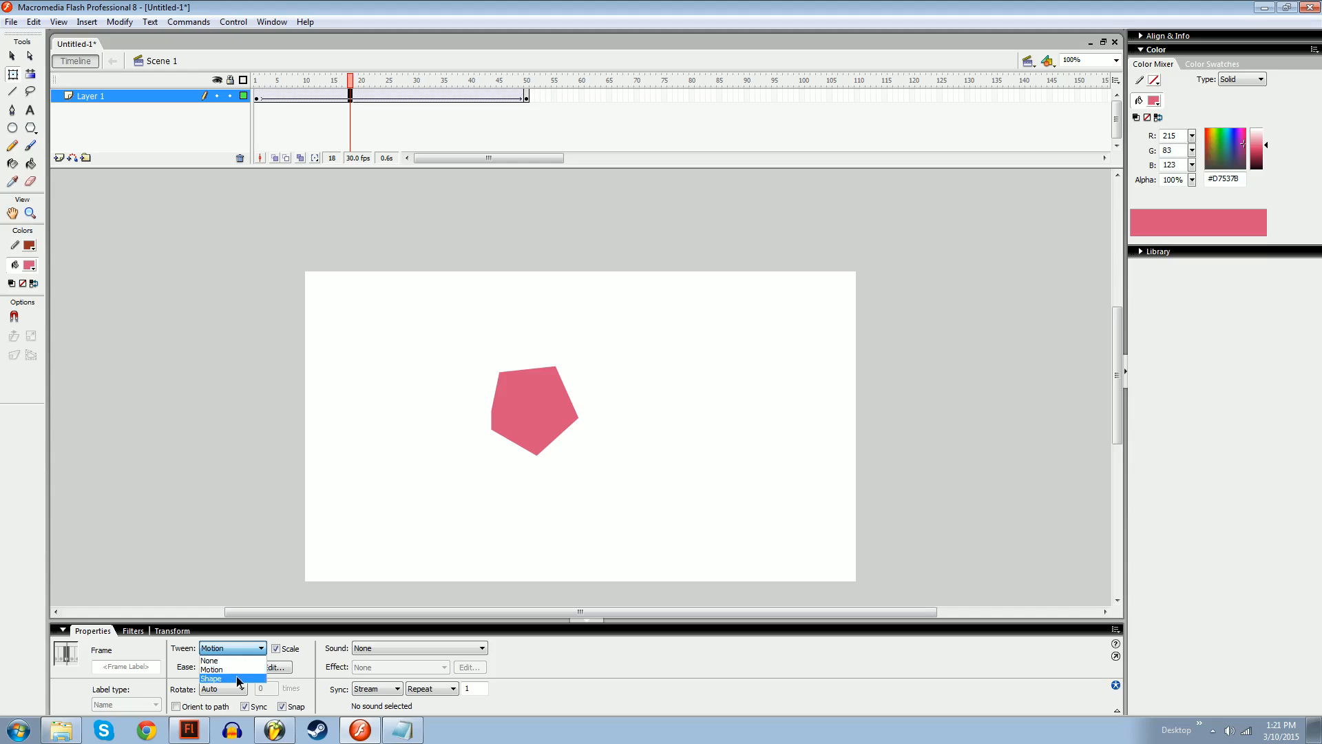
click(238, 679)
click(518, 92)
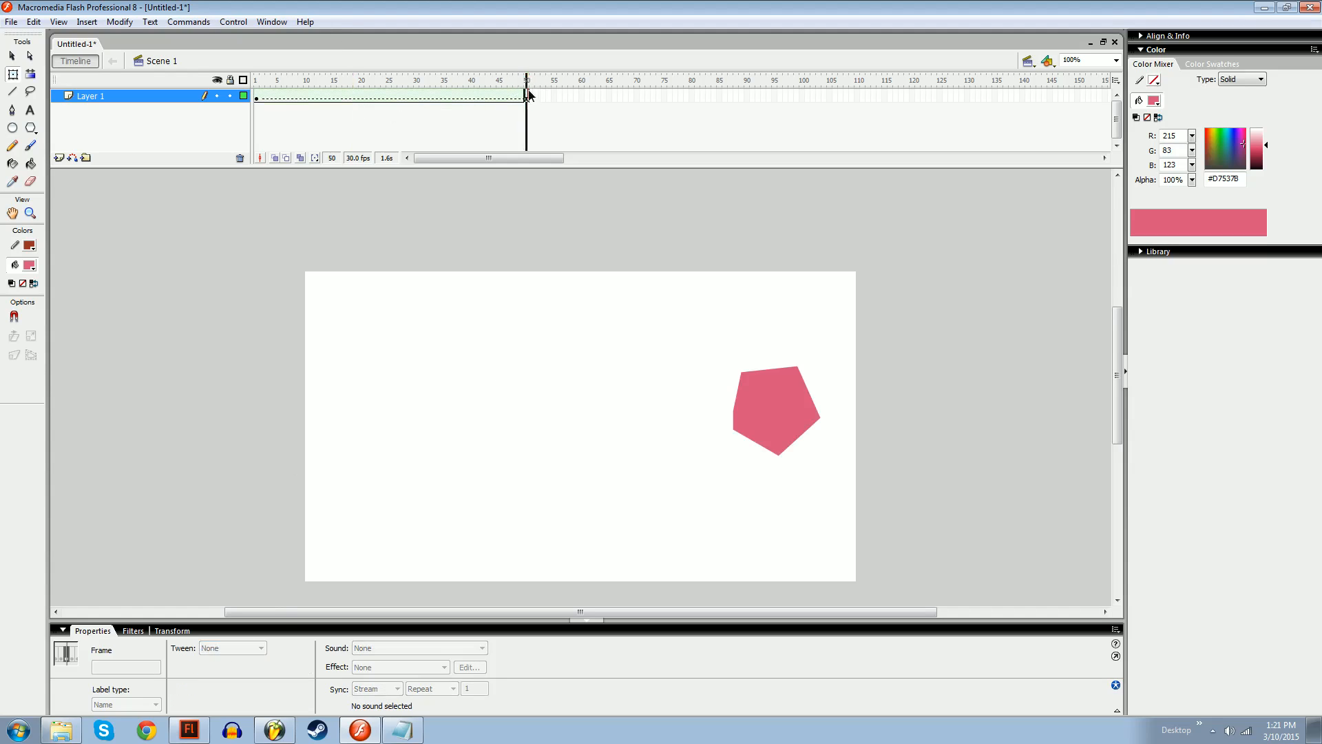
click(524, 96)
drag(526, 80, 180, 82)
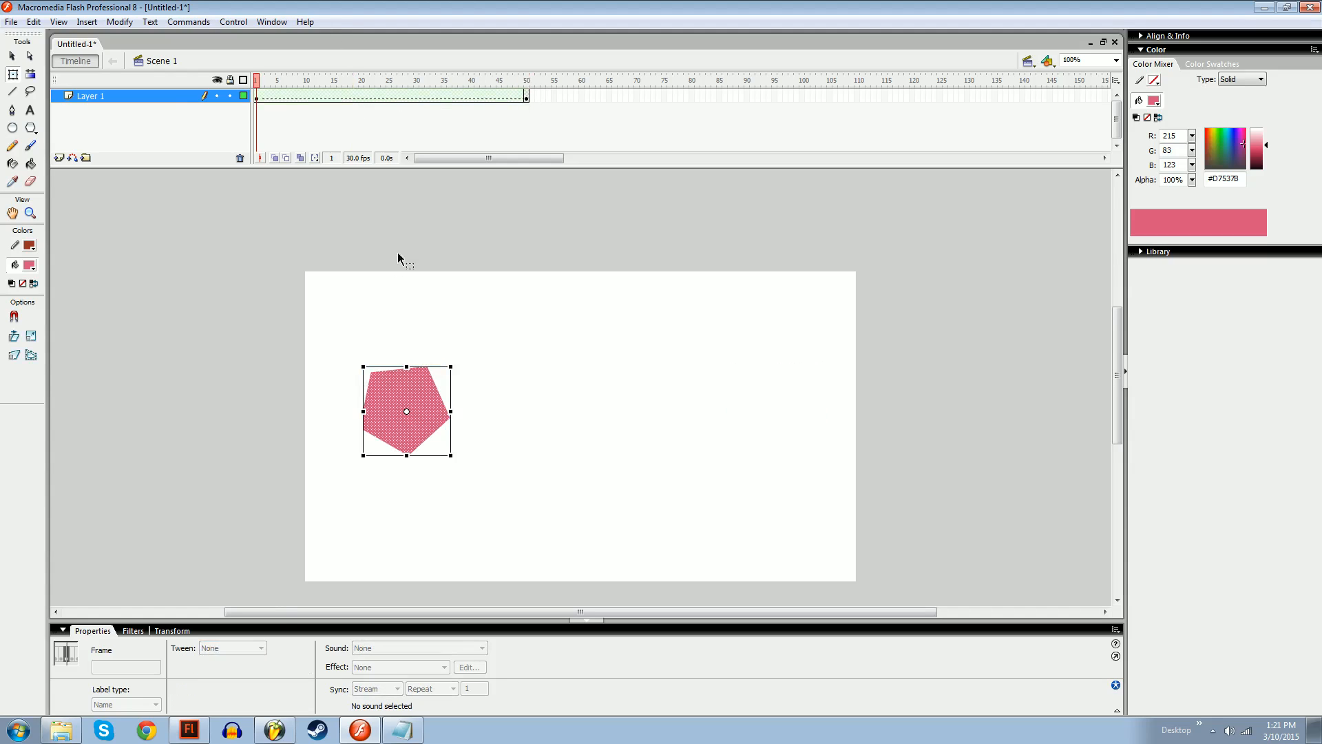
Remove the pentagon's tween and try to rebuild it from a new motion tween switched to Shape, then undo the rebuild
right_click(349, 93)
click(380, 102)
right_click(346, 96)
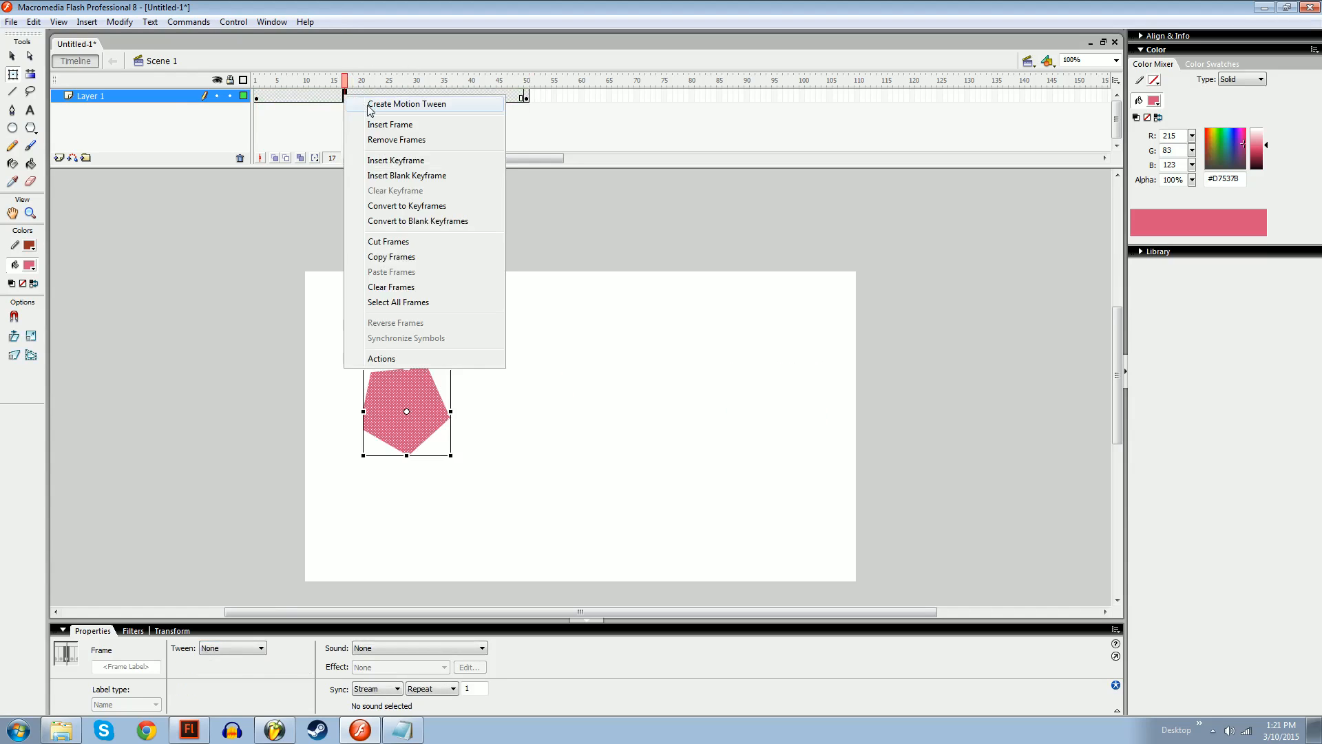
click(367, 106)
click(248, 651)
click(227, 678)
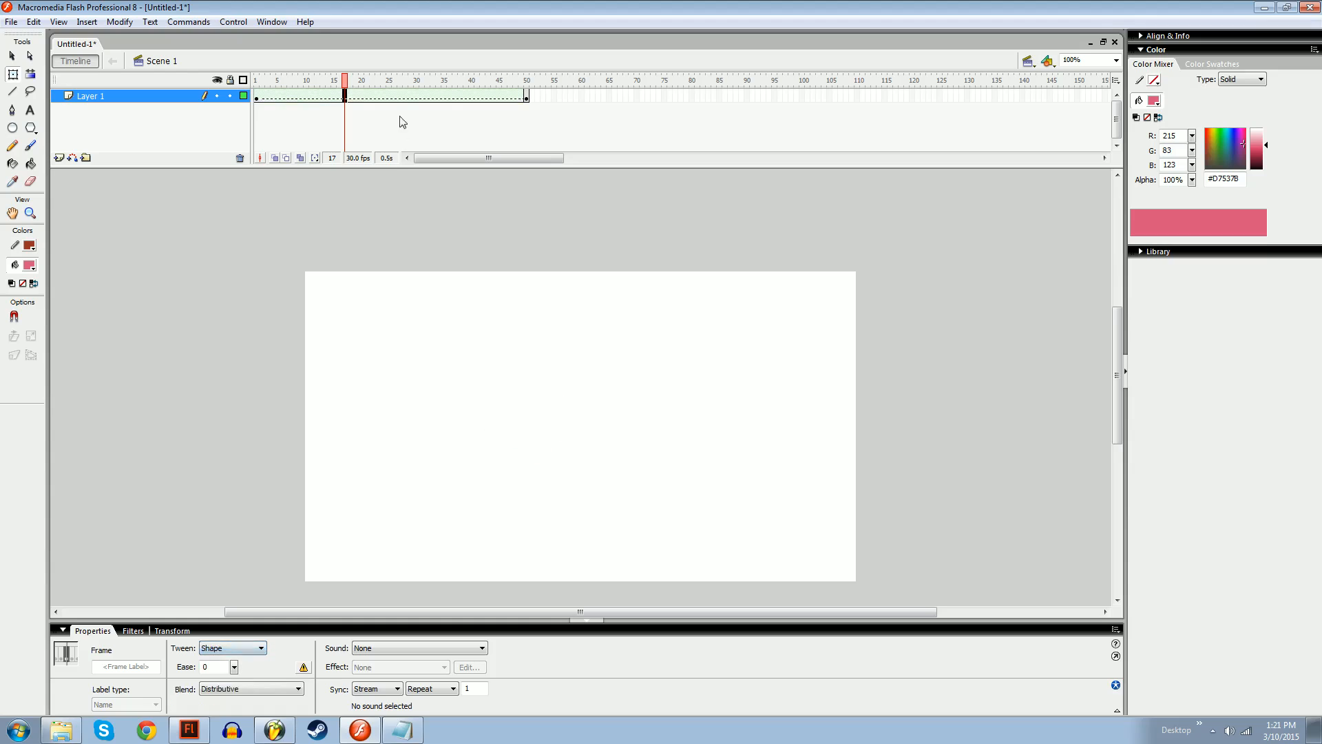
key(ctrl+z)
key(ctrl+z)
Apply a Shape tween to the pentagon's frame span between frames 1 and 50
click(351, 96)
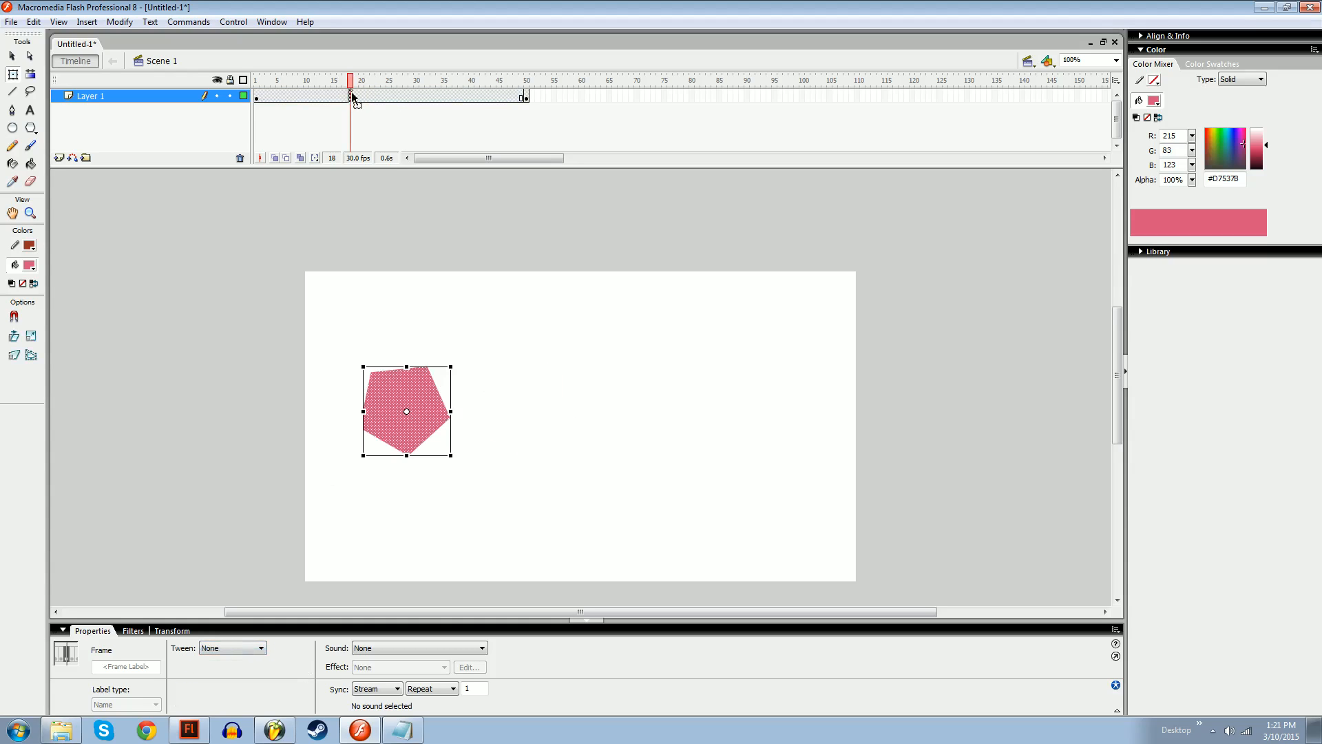
click(242, 648)
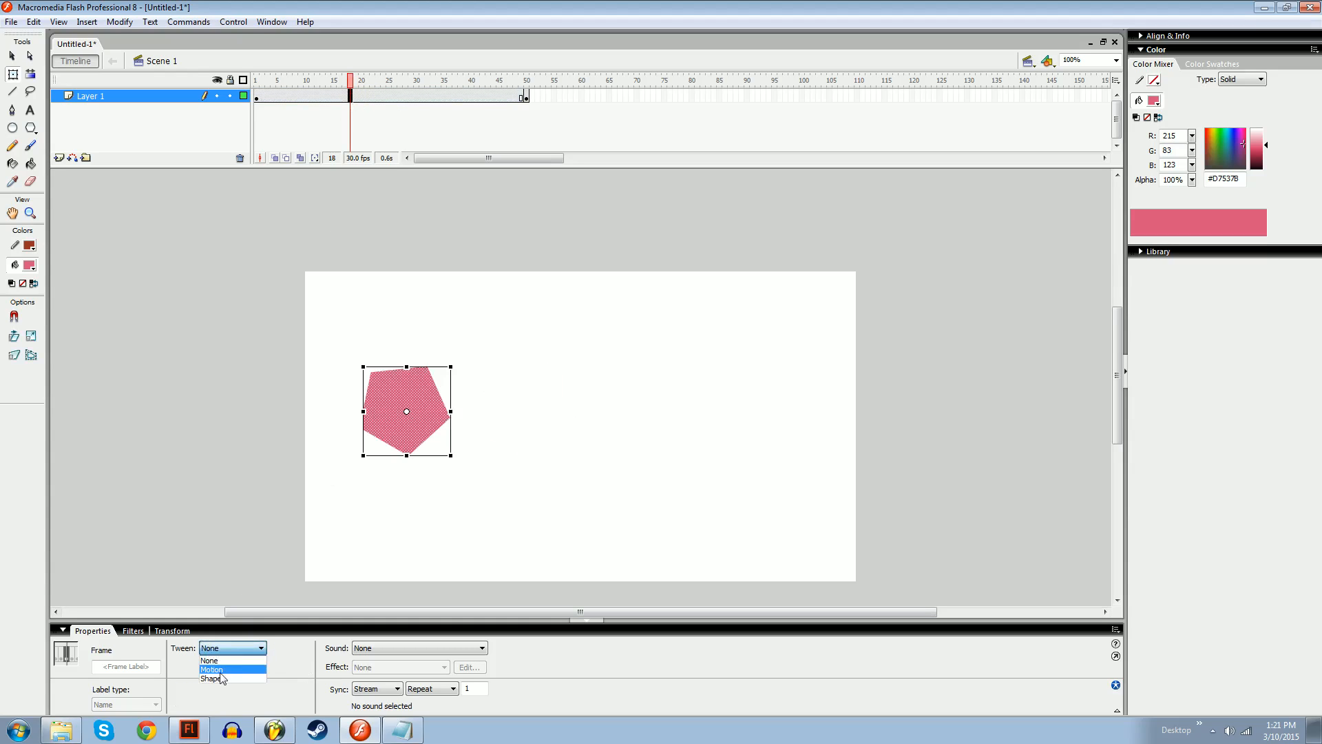
click(220, 680)
Add a shape hint in frame 1 and place it on the pentagon's upper-left corner
drag(356, 82, 254, 77)
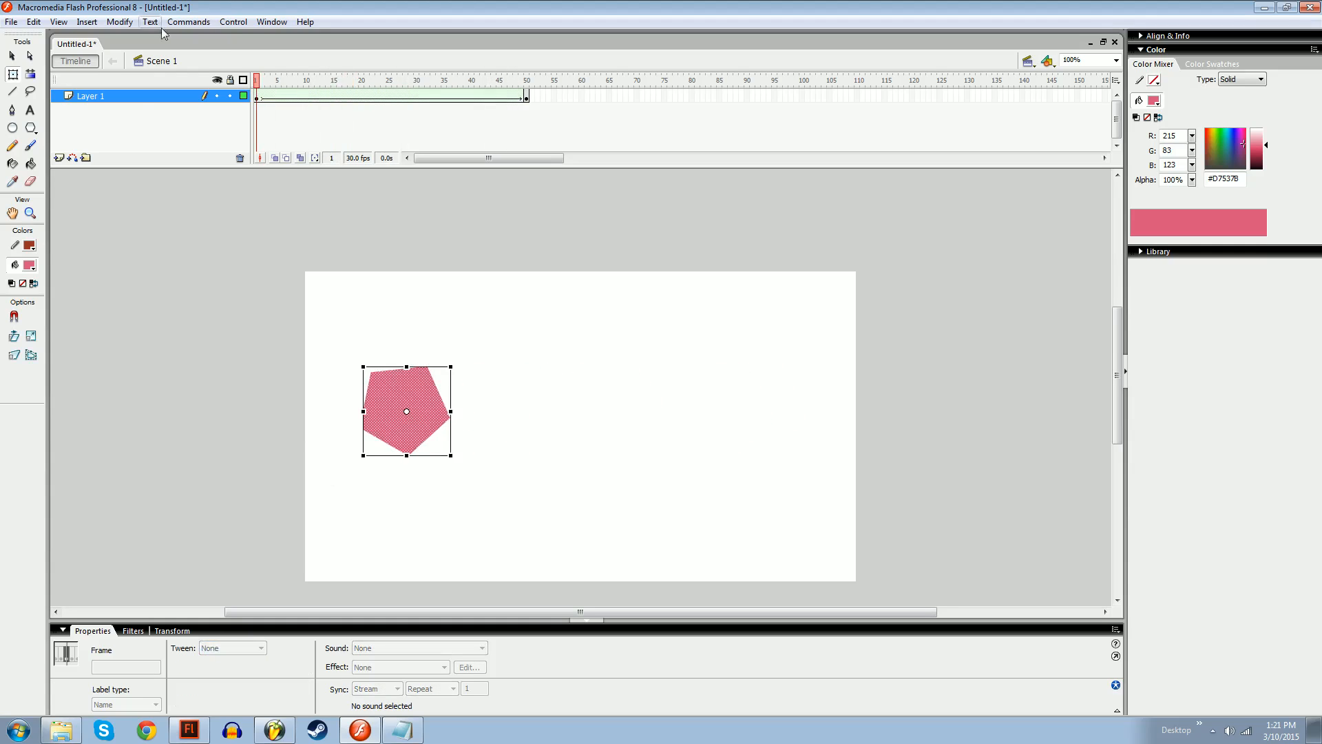
click(121, 22)
mouse_move(62, 125)
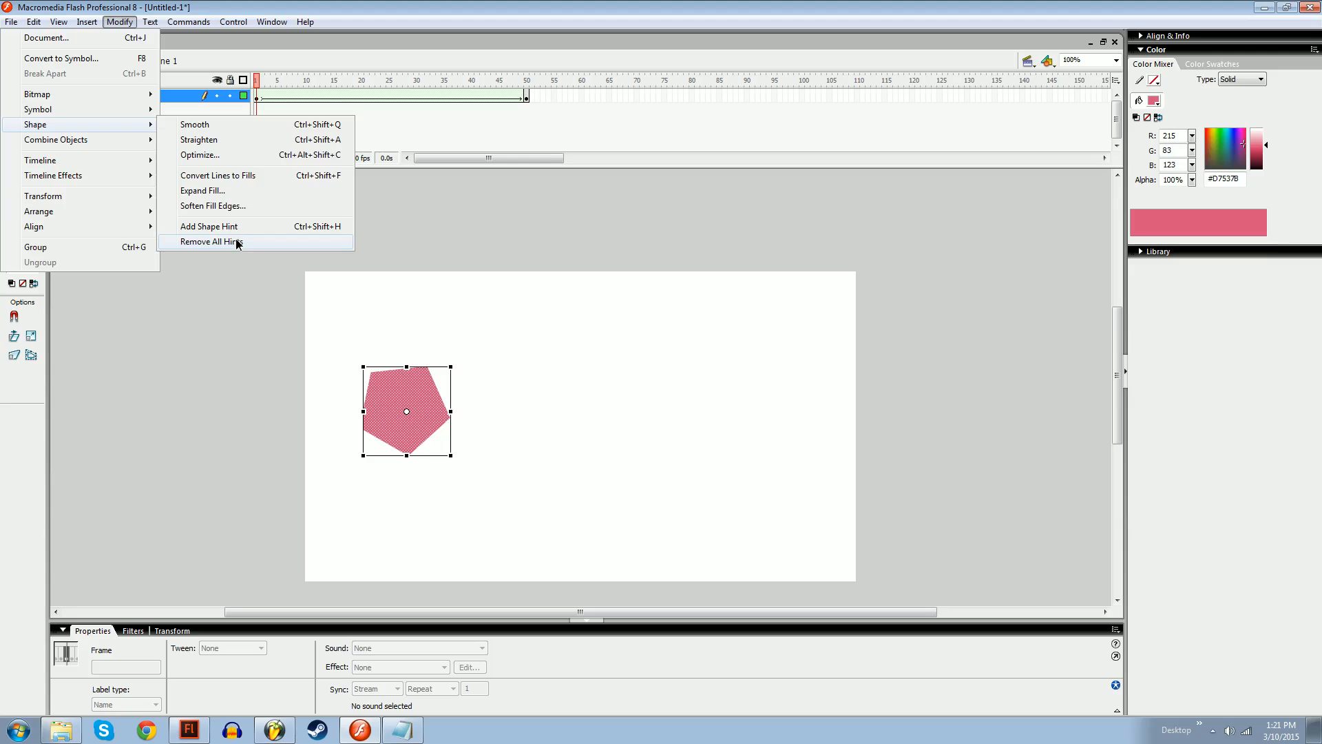
click(238, 228)
click(468, 416)
mouse_move(407, 416)
mouse_down()
mouse_move(418, 422)
mouse_move(371, 374)
mouse_up()
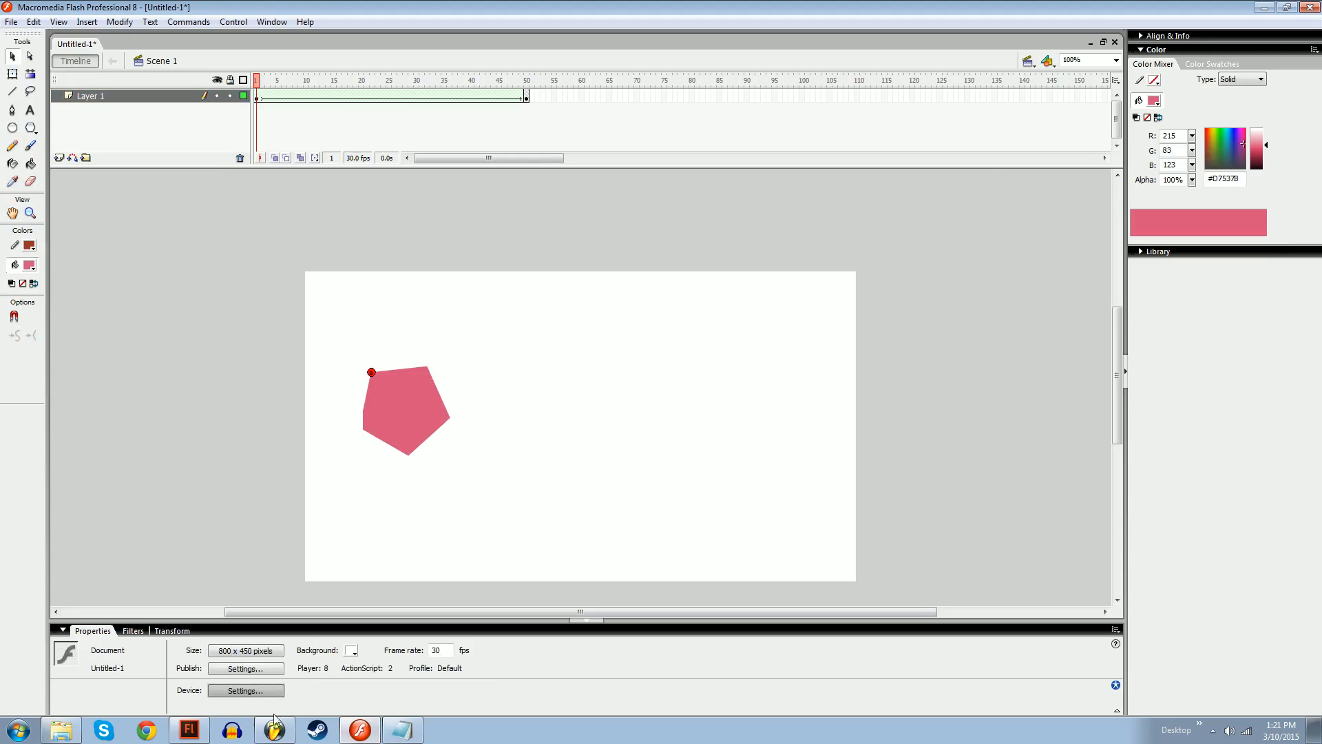
Switch to Flash CC and place the middle shape hint on the curved tip of the shape in frame 30
click(190, 730)
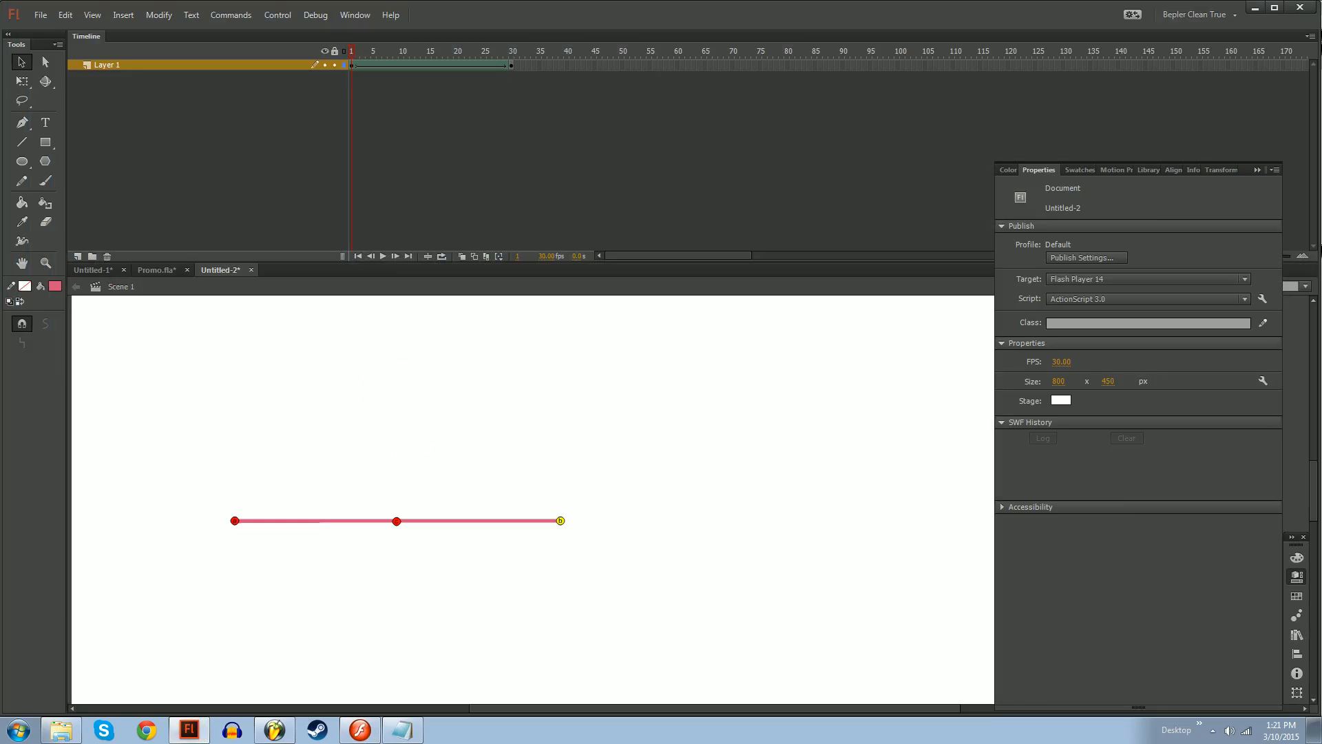
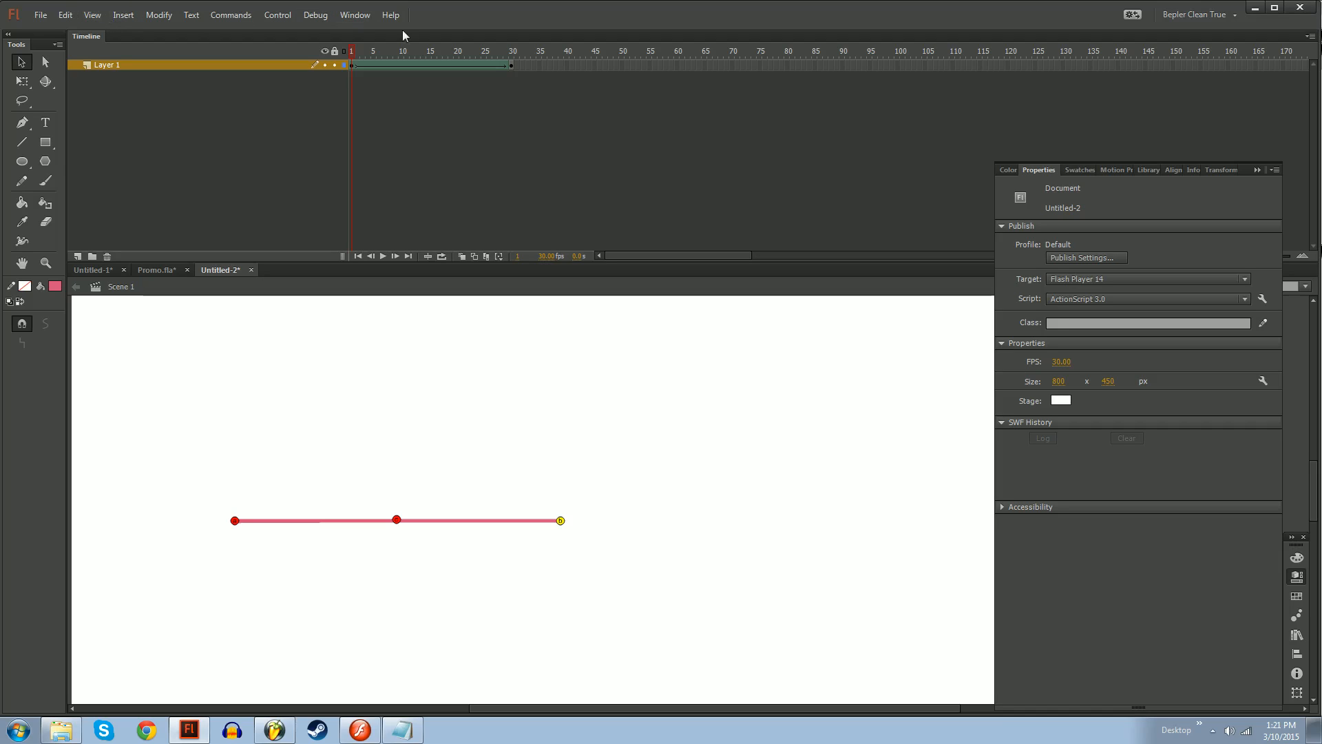
click(513, 50)
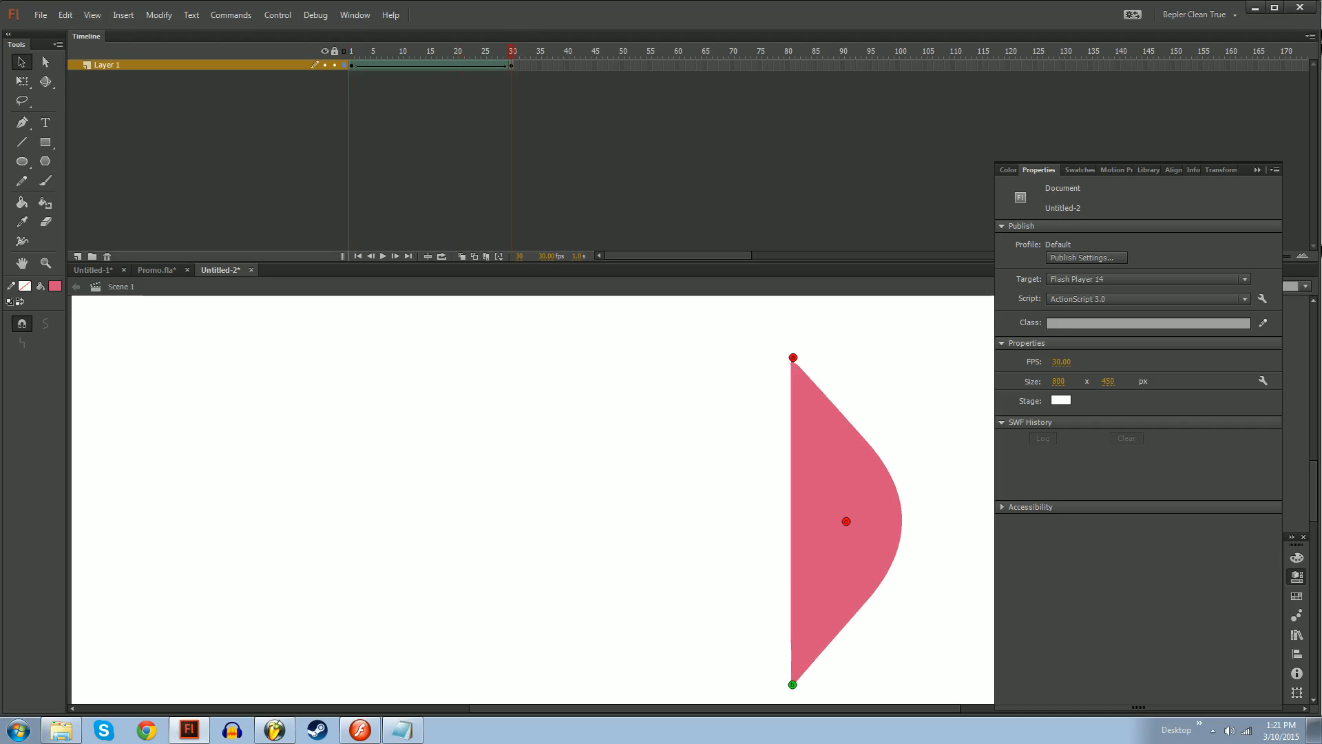
drag(506, 51, 338, 69)
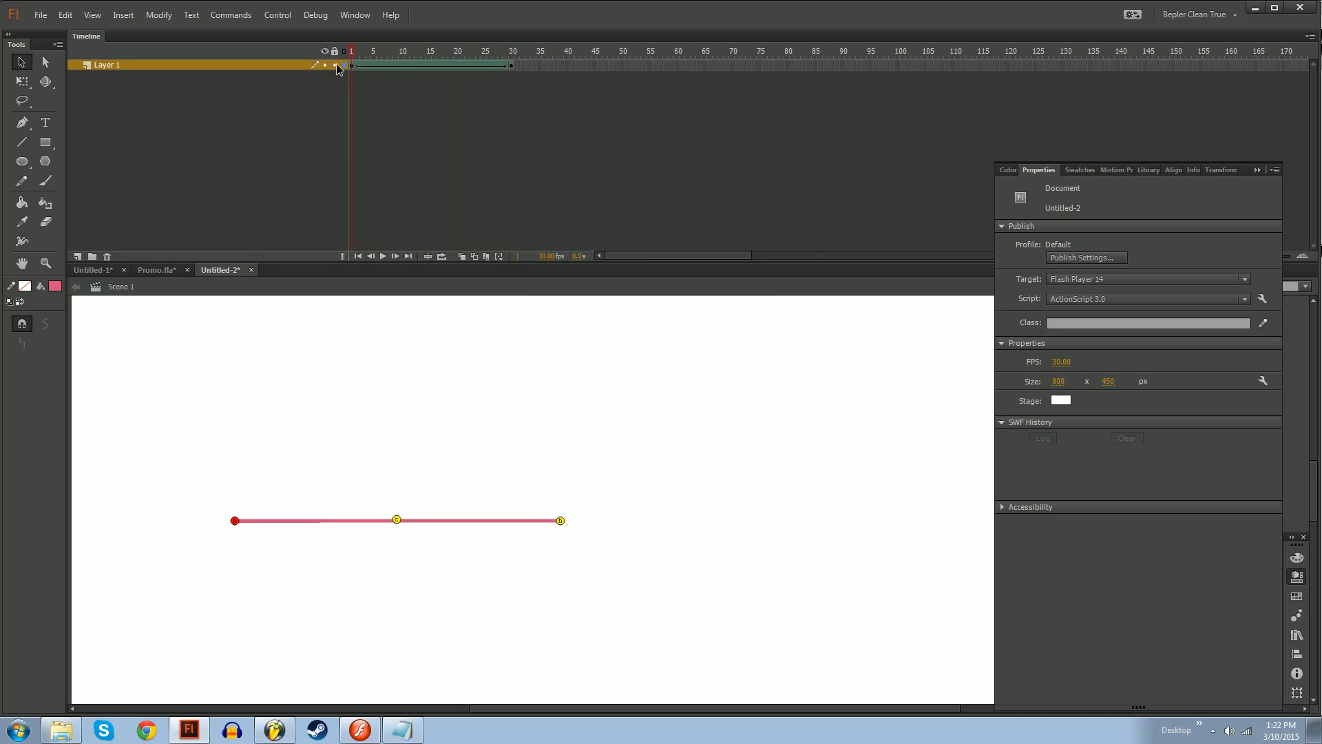
Add a new layer and paste a copy of Layer 1's line into its frame 1, below the original
key(ctrl+minus)
key(space)
drag(737, 474, 591, 443)
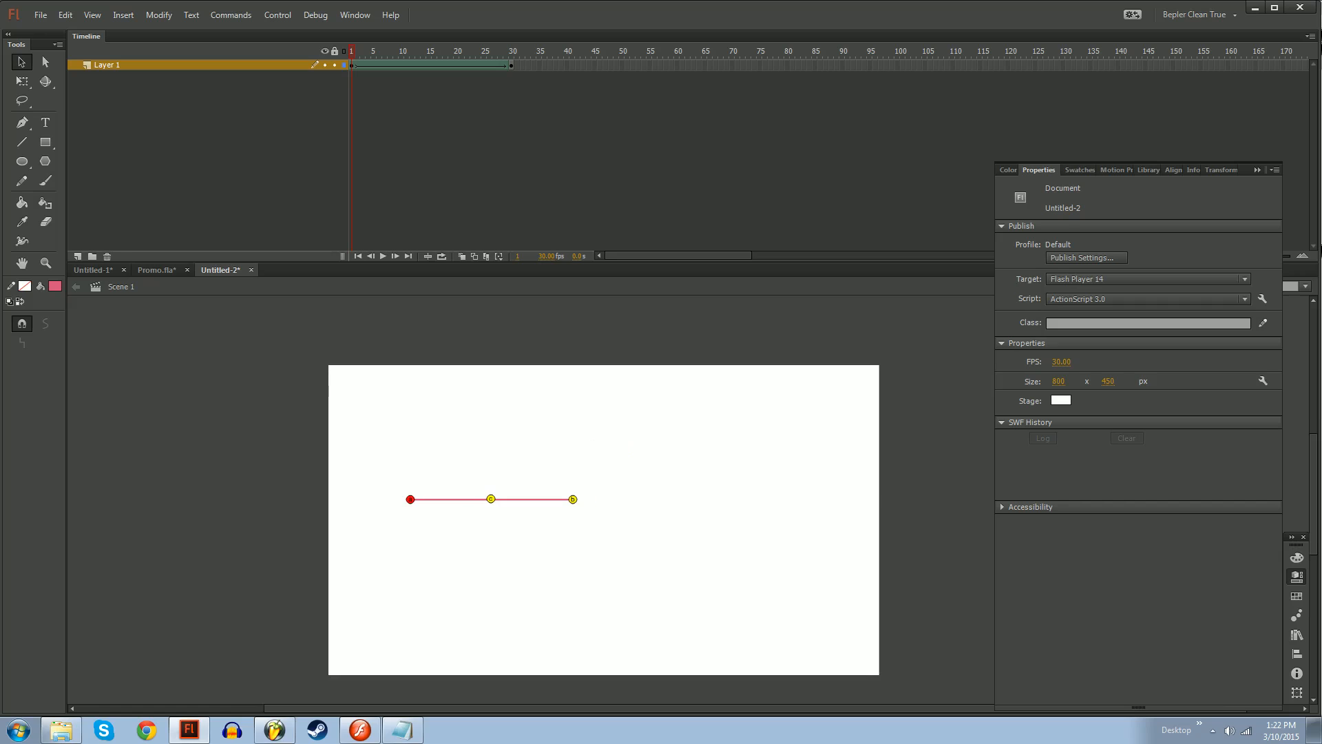
key(ctrl+a)
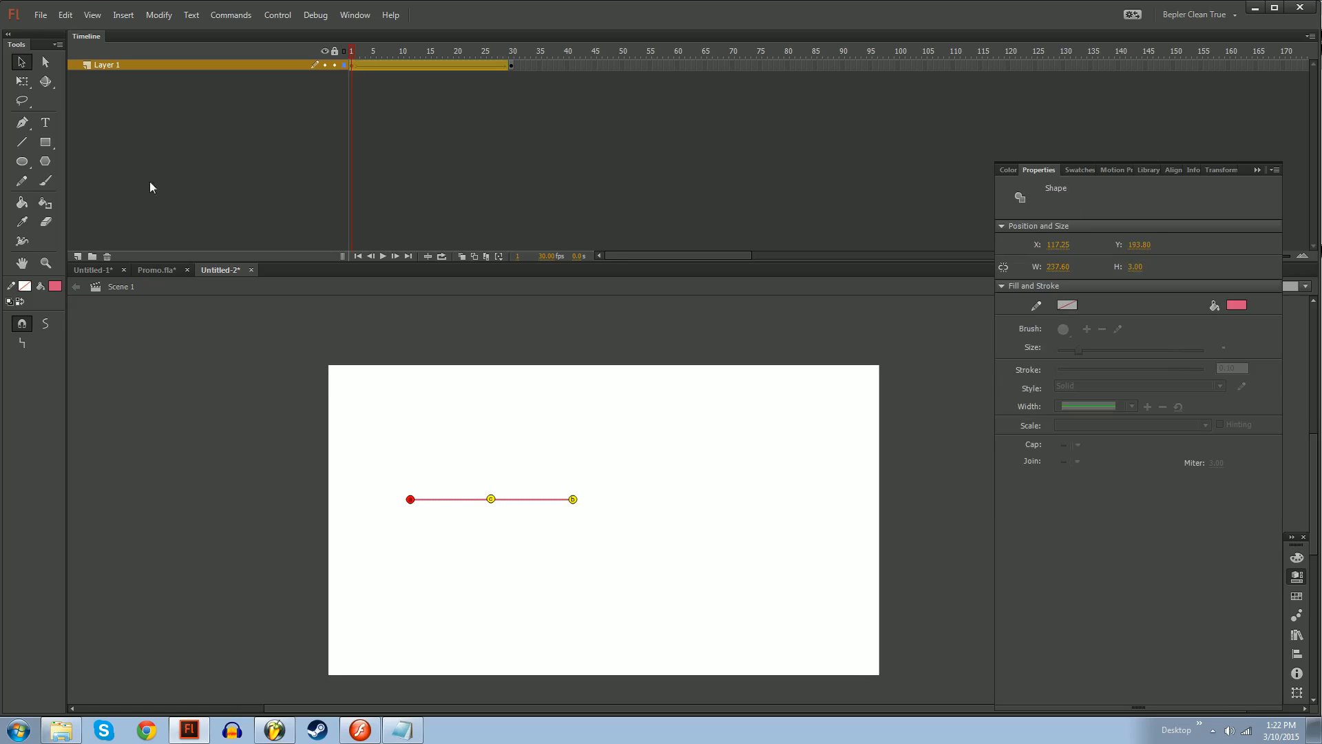
click(77, 257)
click(352, 65)
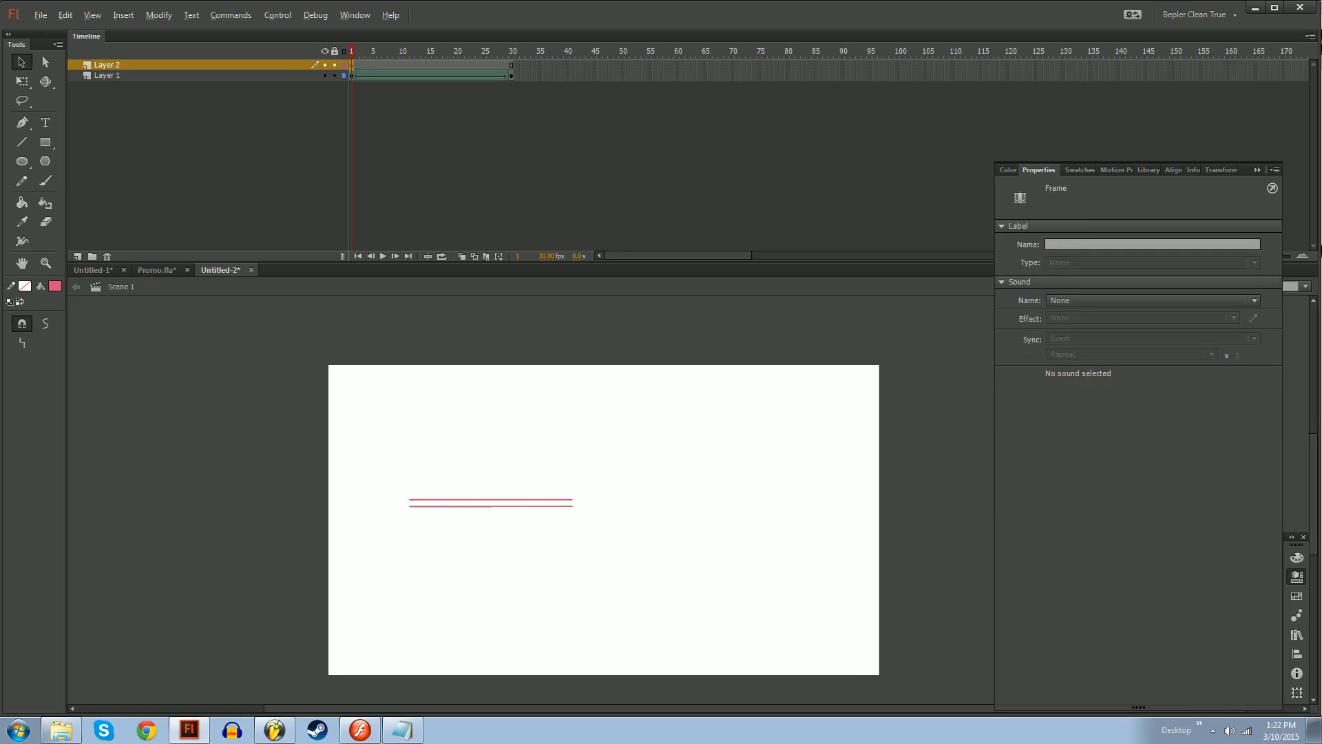
Paste a copy of Layer 1's frame 30 shape onto Layer 2 and move it directly below the original
click(511, 75)
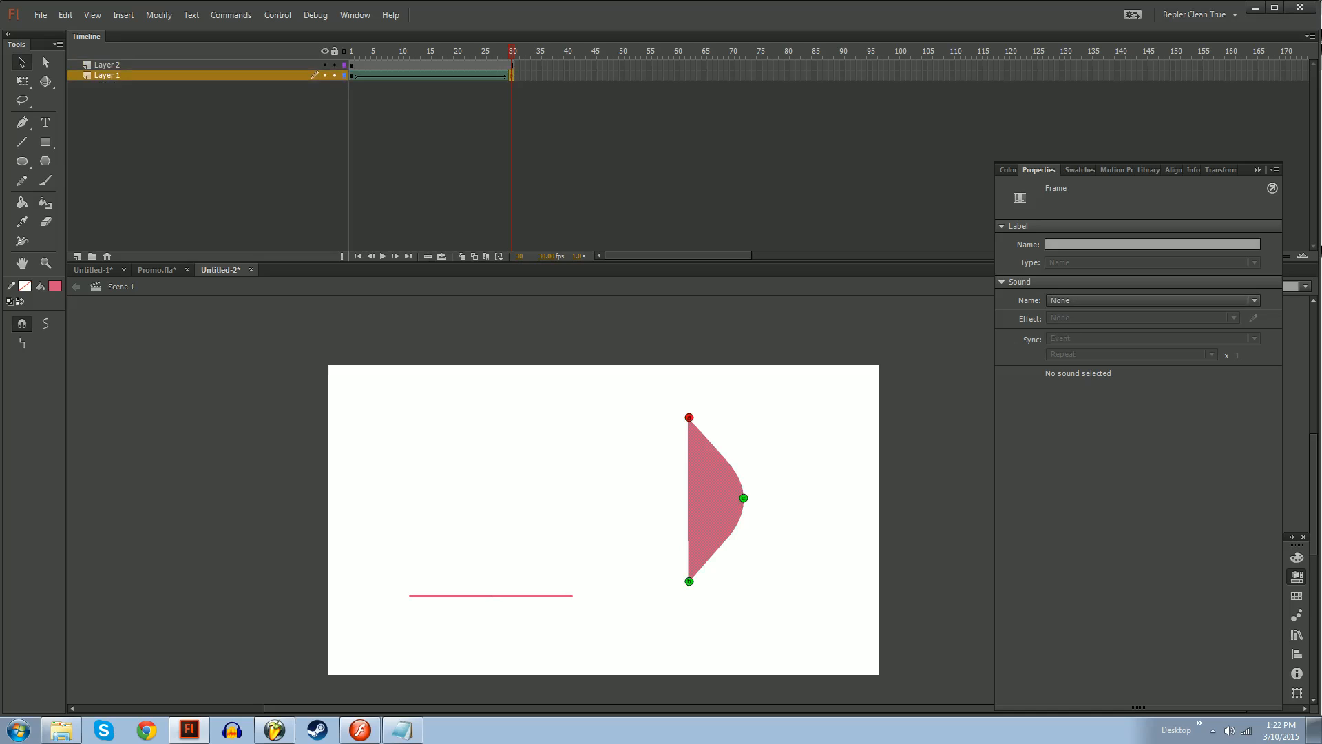
click(512, 65)
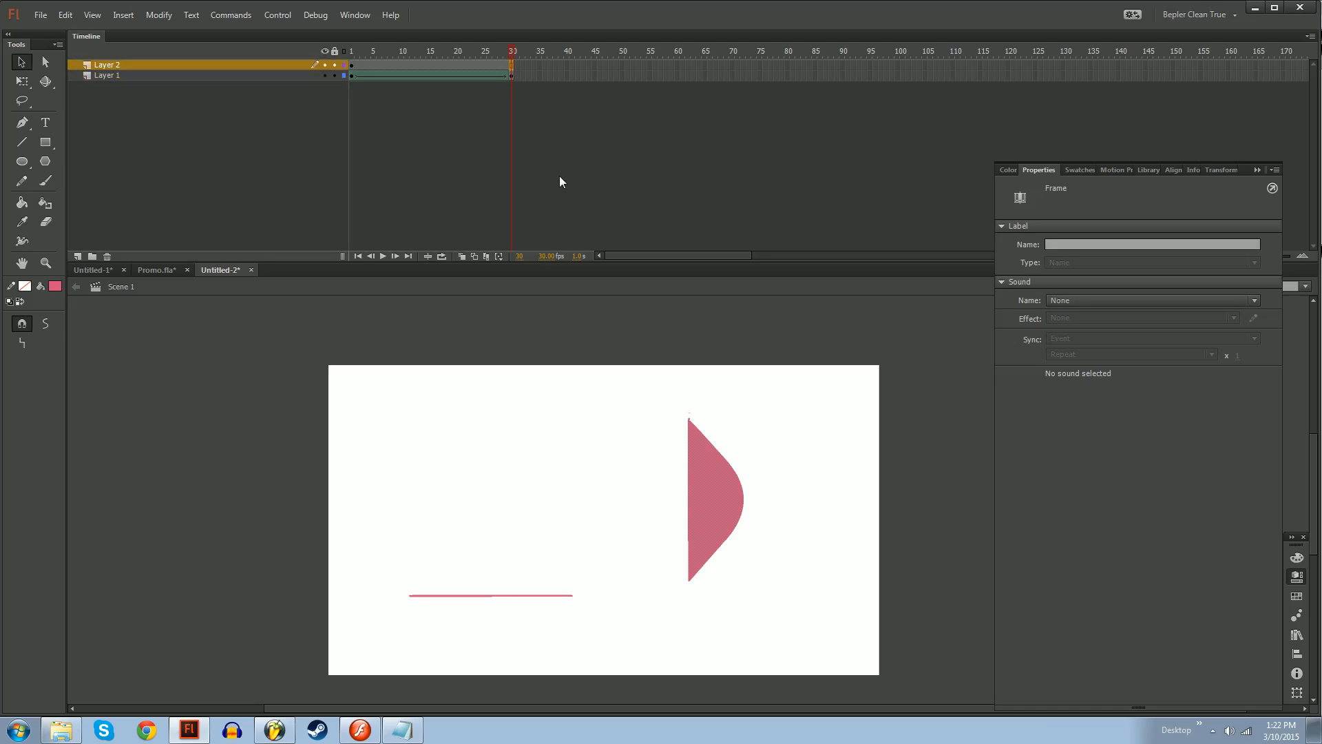
key(shift+Down)
key(shift+Down)
key(shift+Down)
key(shift+Down)
key(shift+Down)
key(shift+Down)
key(shift+Down)
key(shift+Down)
key(shift+Down)
key(shift+Down)
key(shift+Down)
key(shift+Down)
key(shift+Down)
key(shift+Down)
key(shift+Down)
key(shift+Down)
key(shift+Down)
key(shift+Down)
key(shift+Down)
key(shift+Down)
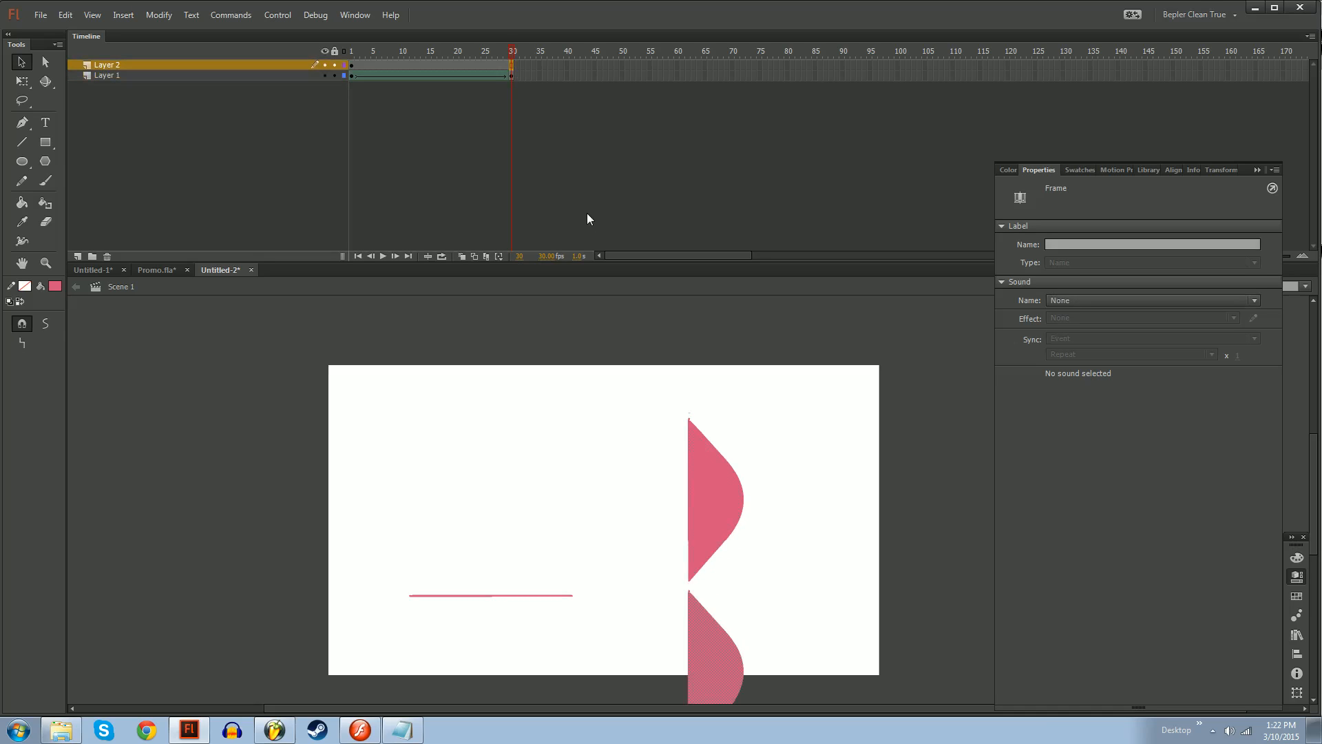
right_click(428, 64)
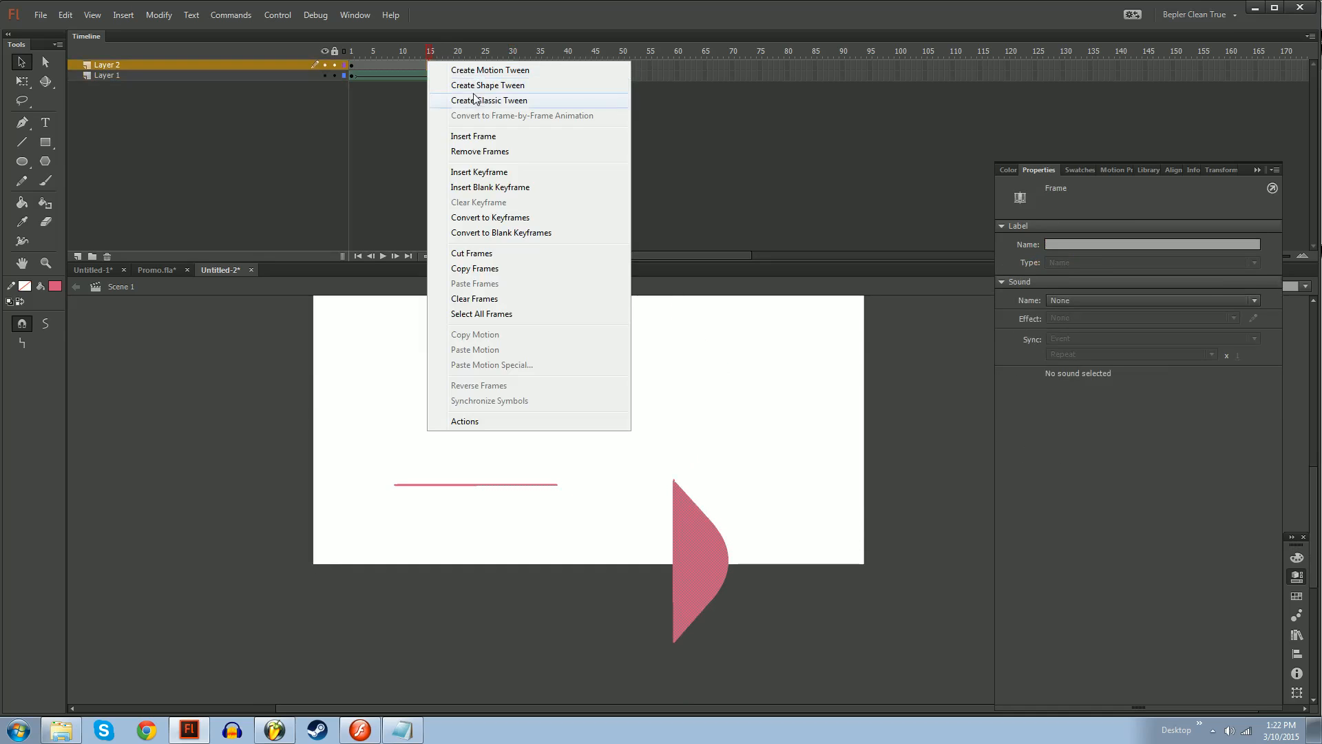
click(474, 99)
mouse_move(429, 51)
mouse_down()
mouse_move(351, 51)
mouse_move(429, 50)
mouse_up()
click(428, 65)
Transfer Layer 2's lower curved shape into a new blank keyframe at frame 30, pasted in place
click(512, 76)
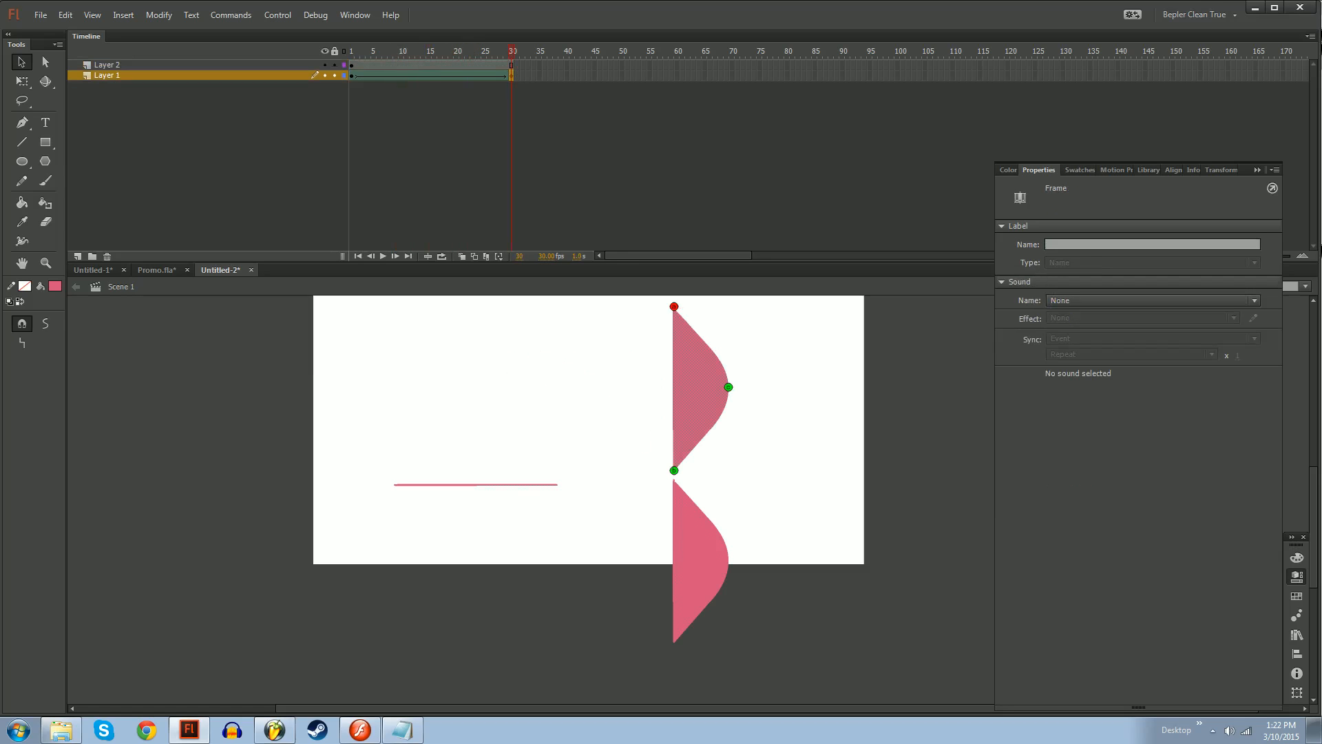
click(785, 476)
click(701, 551)
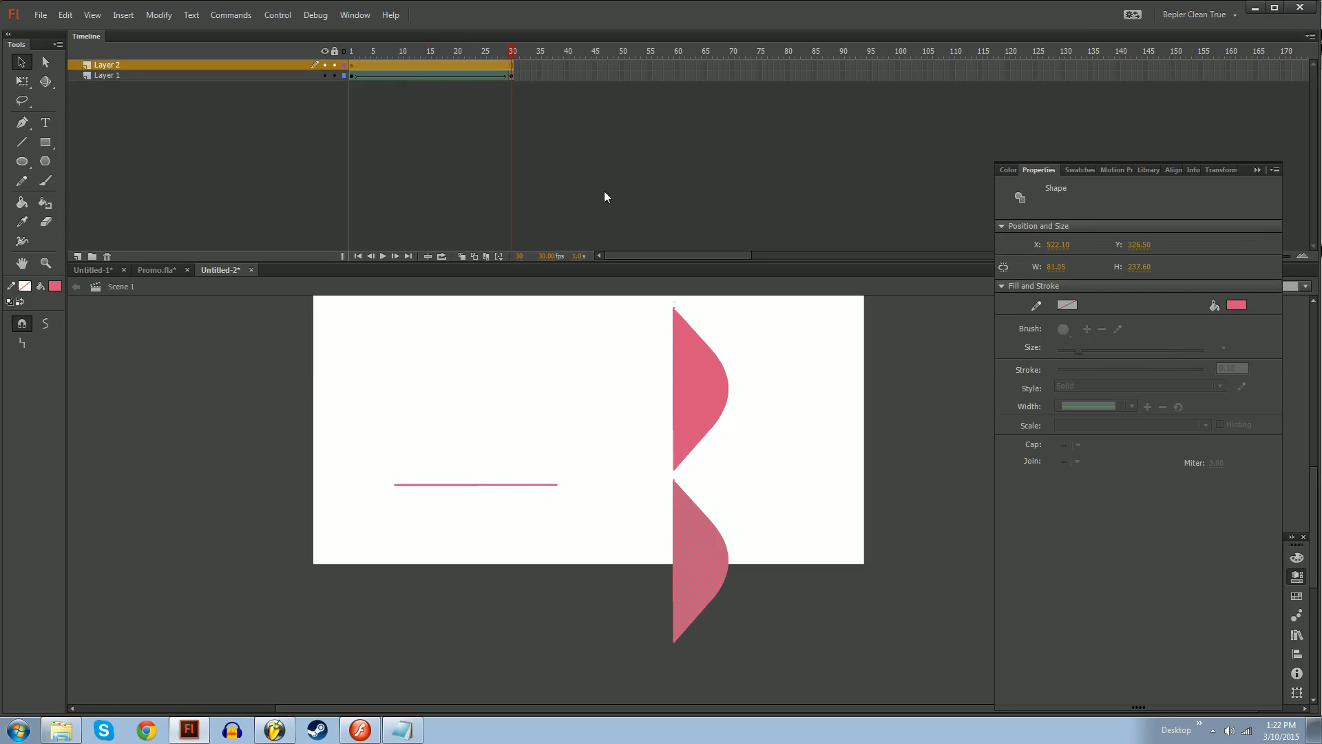
key(Delete)
key(F7)
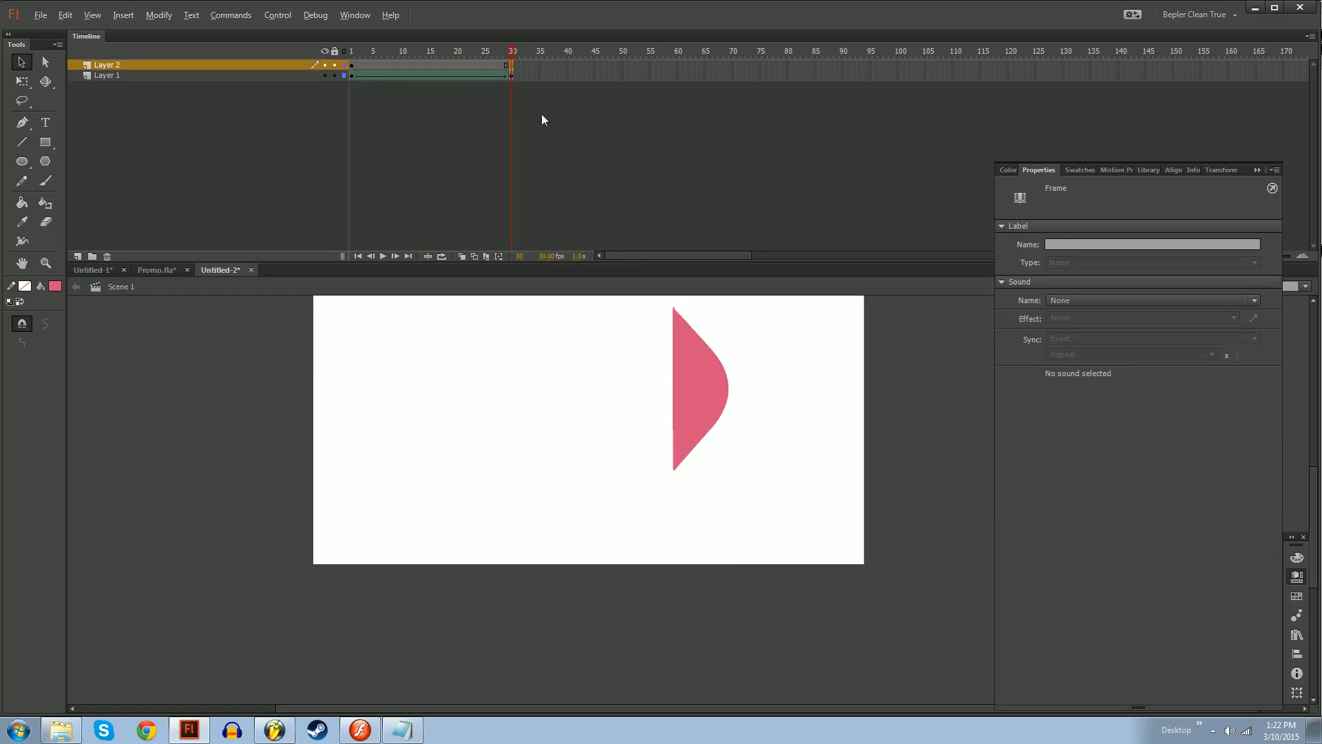
key(ctrl+shift+v)
Create a shape tween between Layer 2's keyframes and preview both layers' tweens through the middle frames
right_click(452, 66)
click(486, 89)
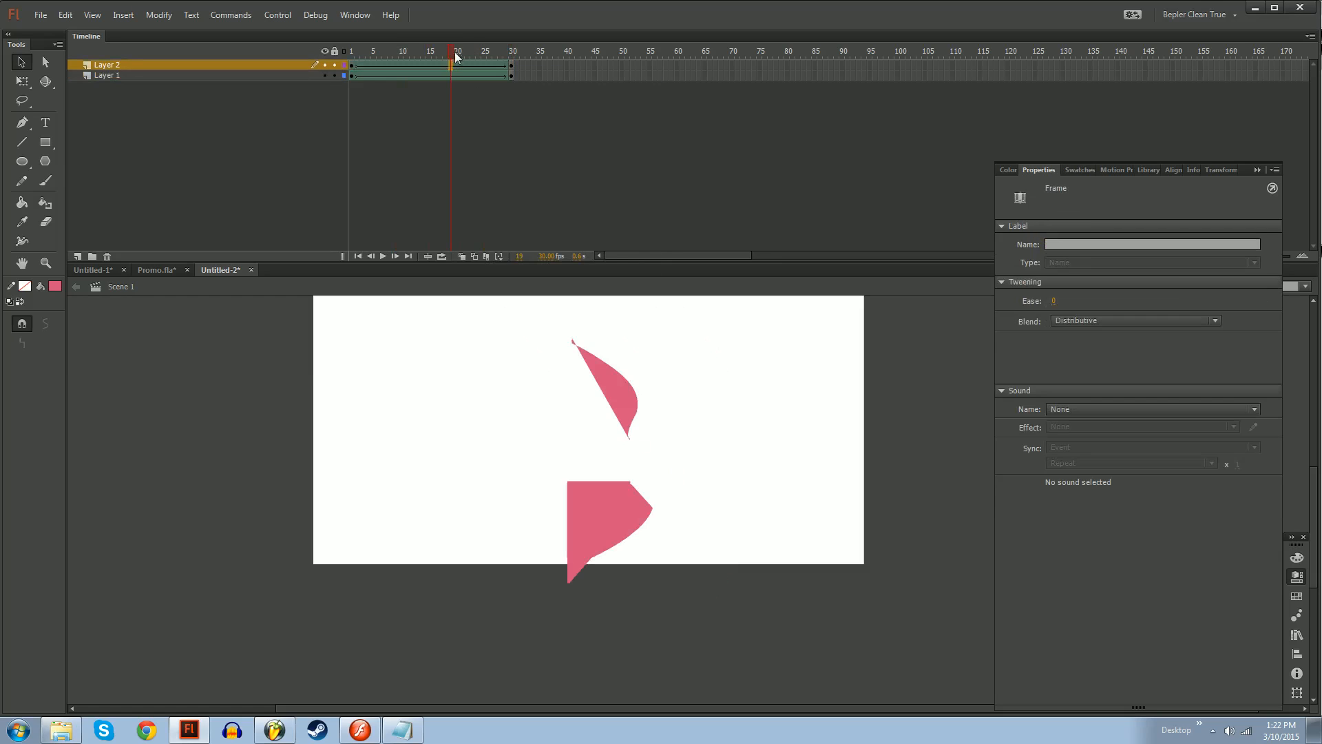
click(350, 53)
drag(350, 58, 440, 65)
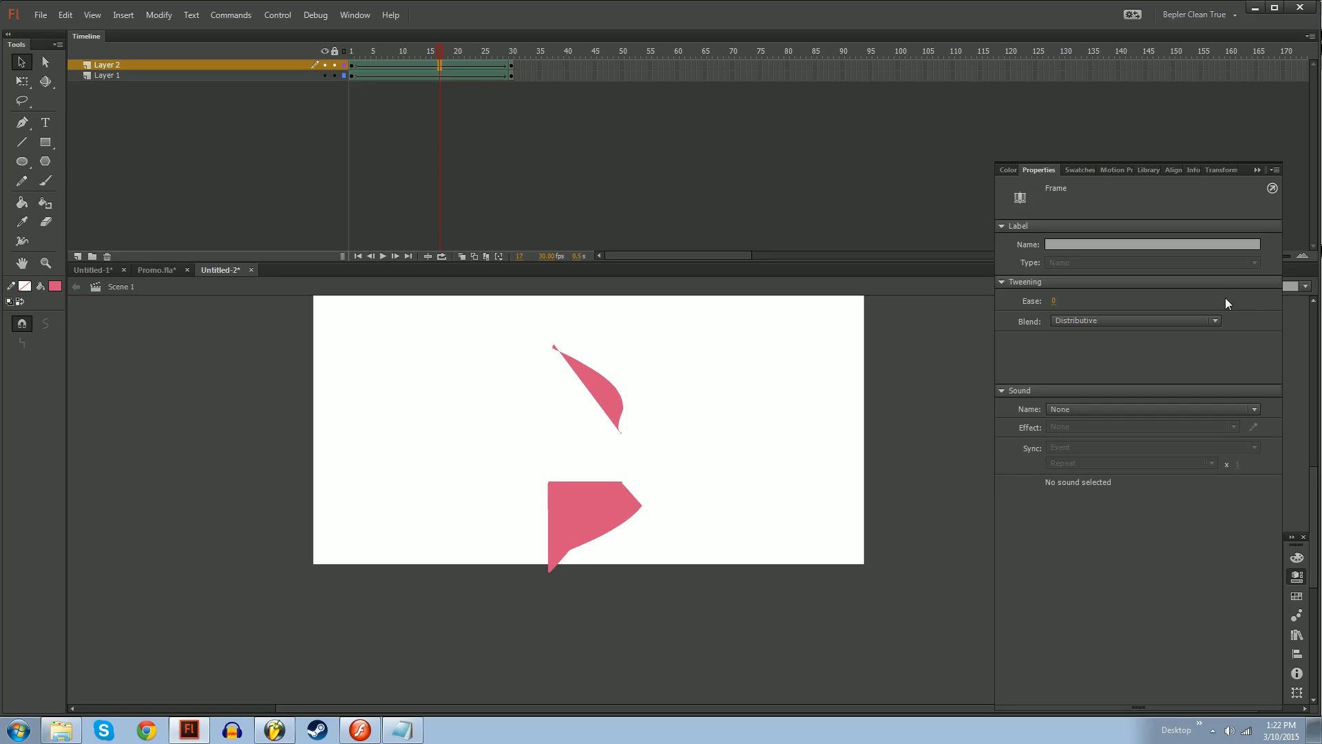
Try an ease of 100 on Layer 2's shape tween, then undo it
click(1241, 226)
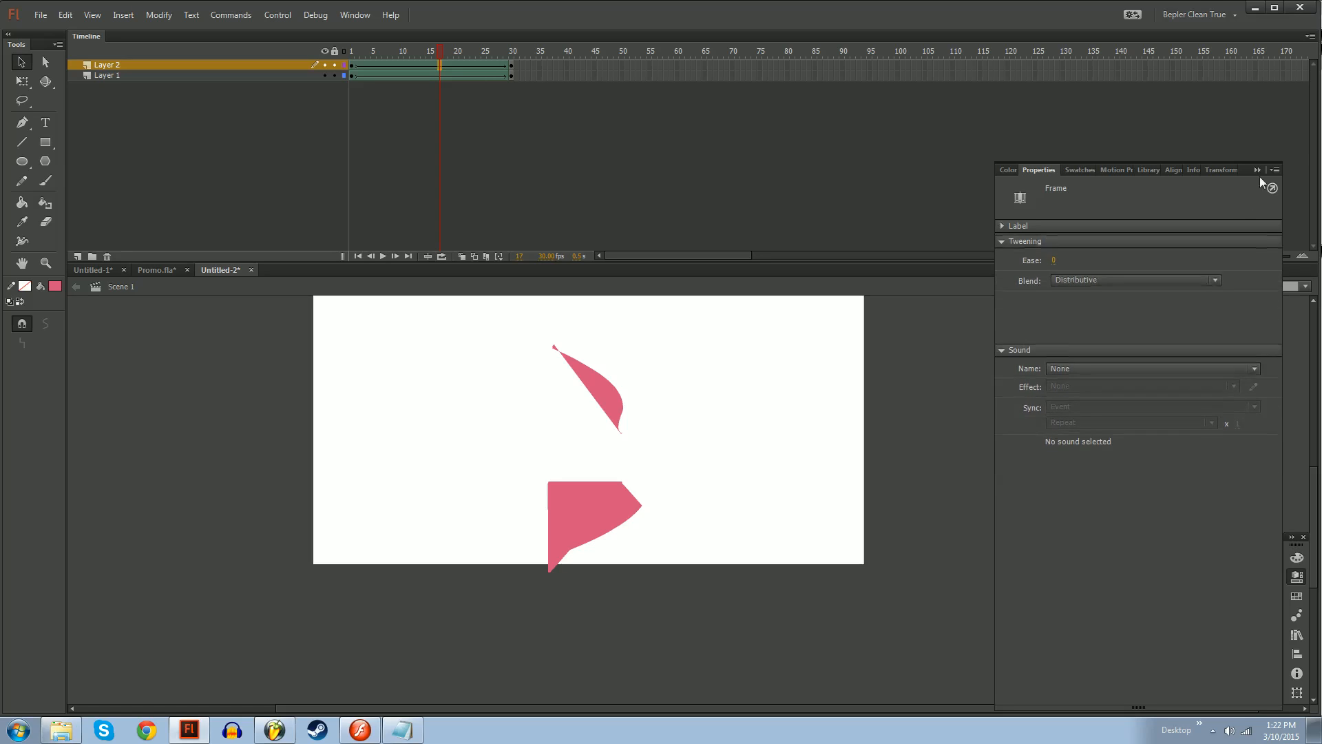
drag(1261, 171, 1269, 179)
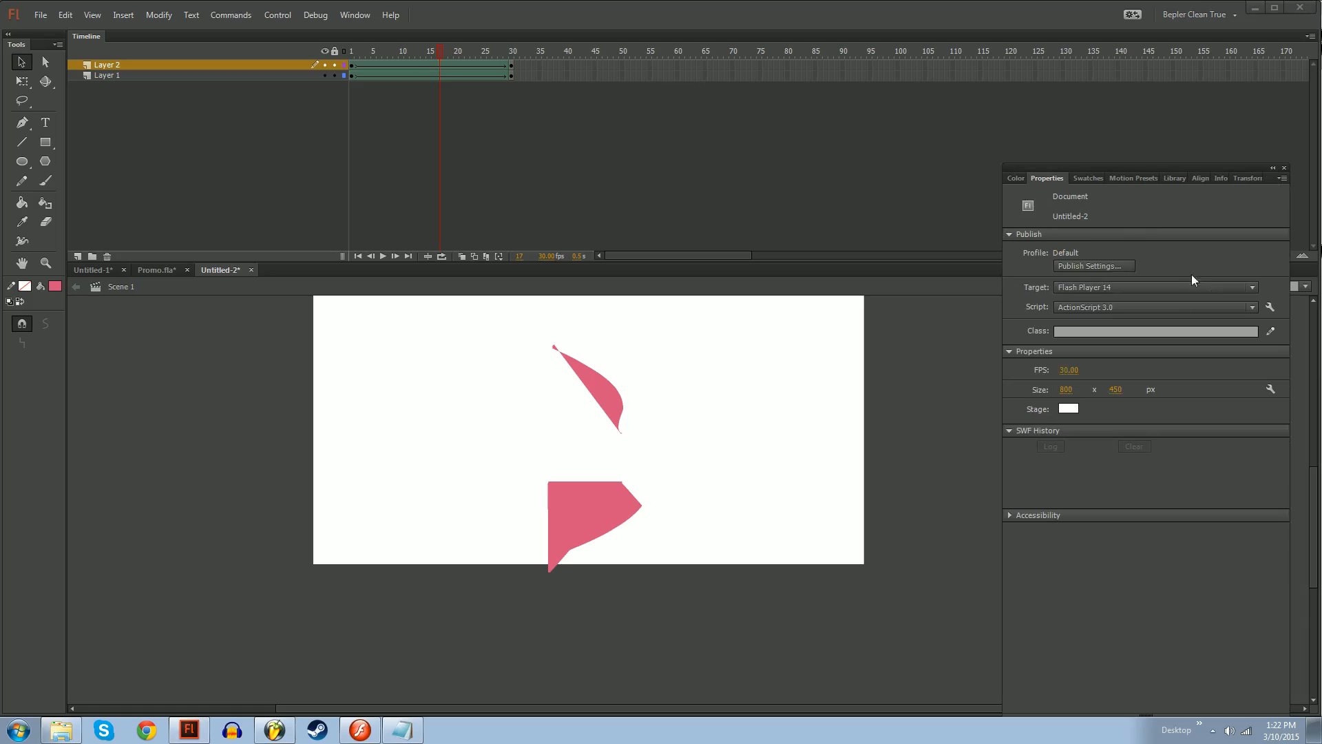
click(457, 65)
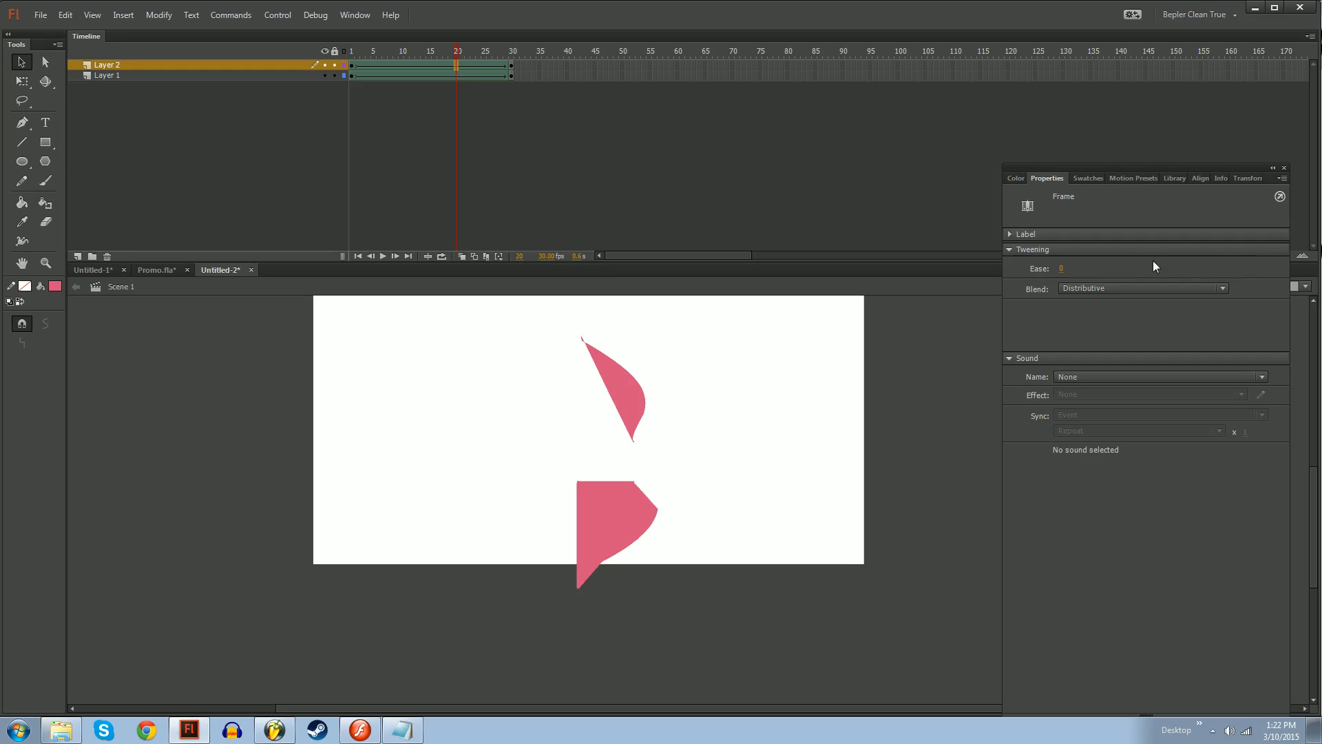
drag(1061, 269, 1007, 252)
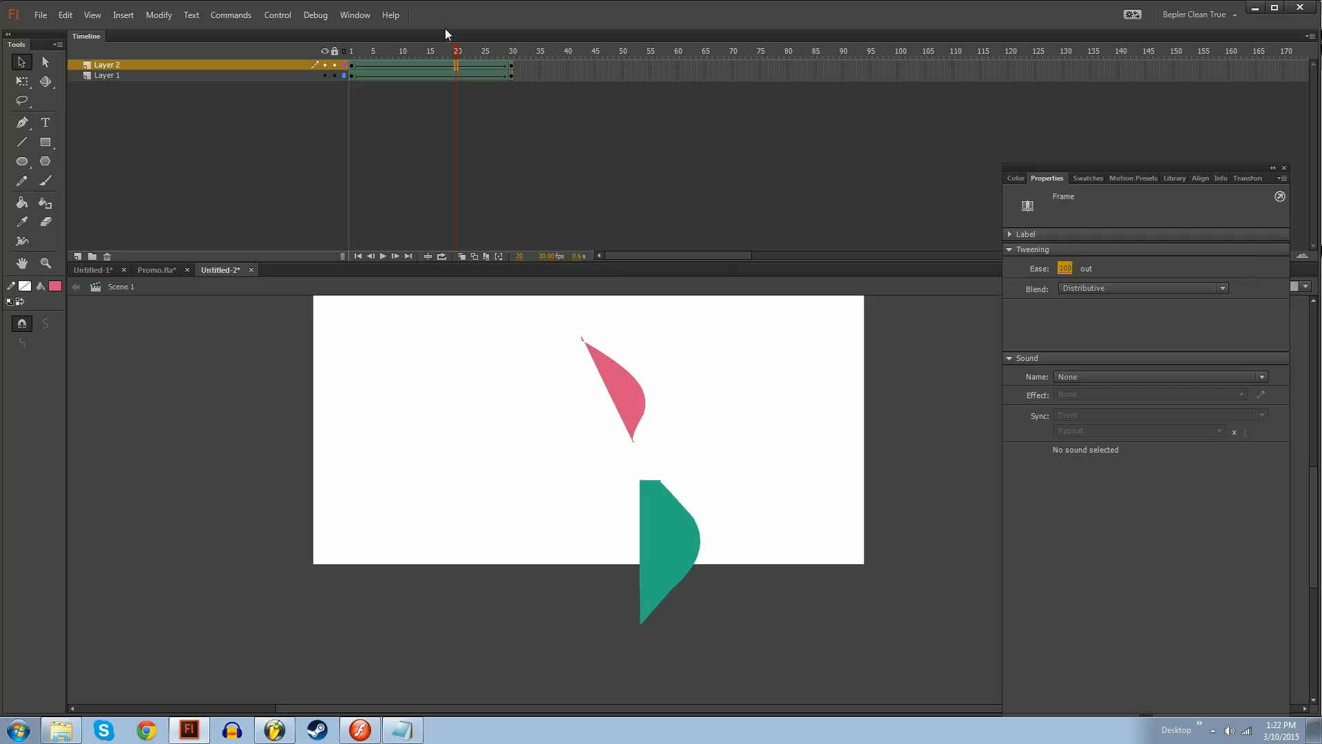
mouse_move(456, 52)
mouse_down()
mouse_move(491, 58)
mouse_move(450, 65)
mouse_move(496, 65)
mouse_move(370, 78)
mouse_move(512, 110)
mouse_move(460, 57)
mouse_move(490, 58)
mouse_move(432, 58)
mouse_move(451, 58)
mouse_up()
key(ctrl+z)
key(ctrl+z)
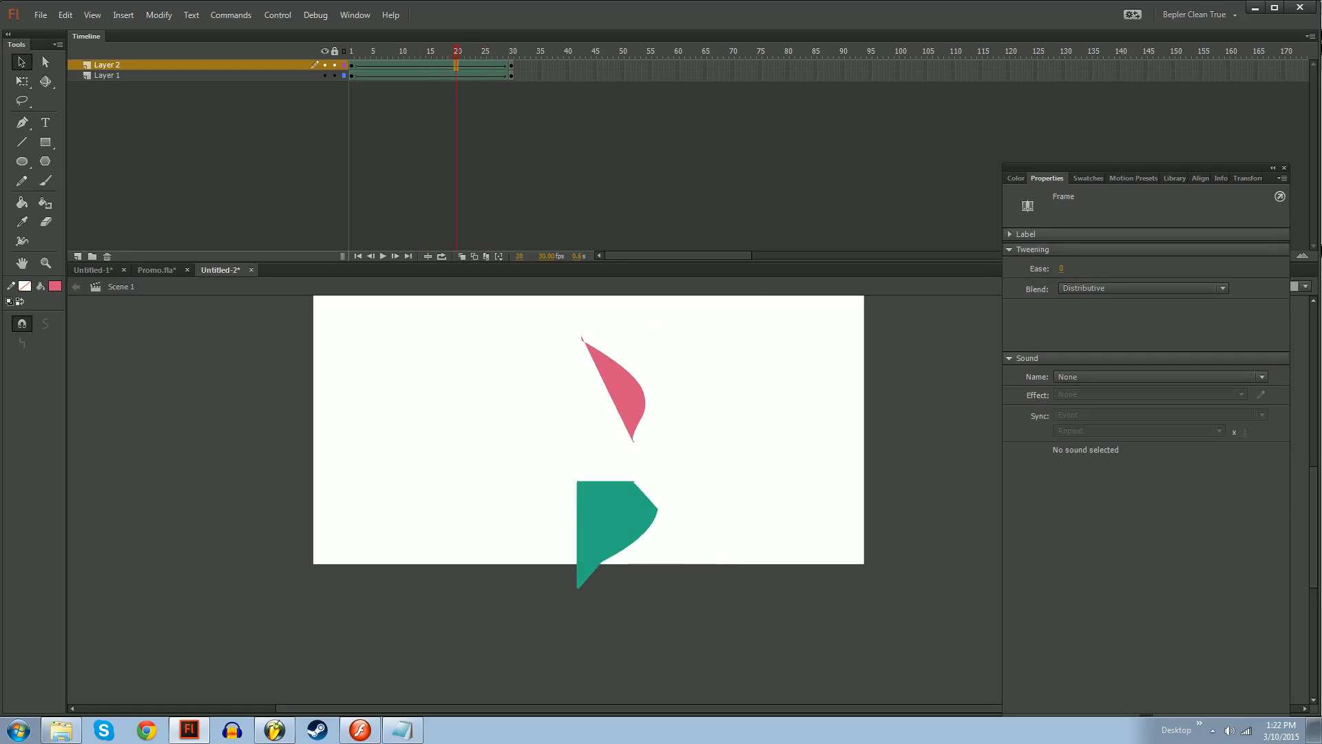
Examine the outline of Layer 2's tweened shape up close around frame 20
key(ctrl+equal)
key(ctrl+equal)
key(ctrl+equal)
key(ctrl+equal)
key(ctrl+equal)
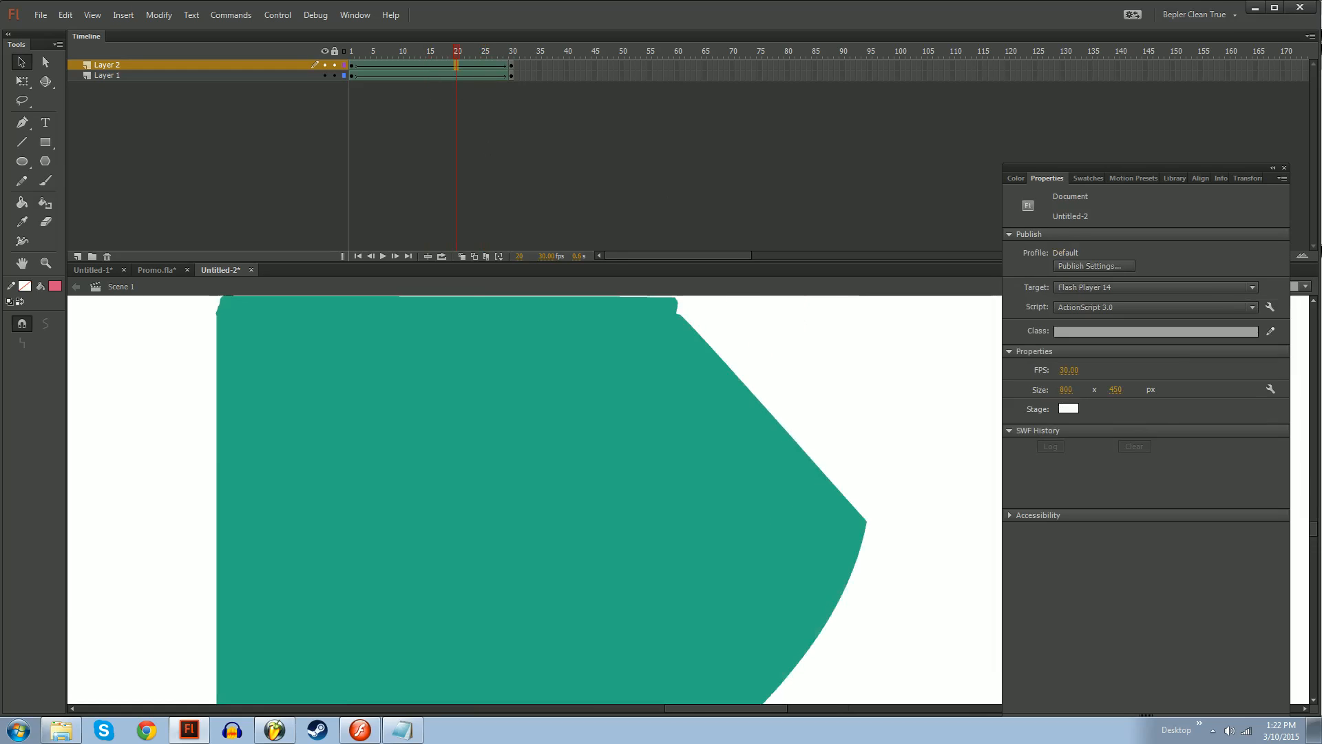
key(ctrl+minus)
key(ctrl+minus)
key(ctrl+minus)
key(ctrl+minus)
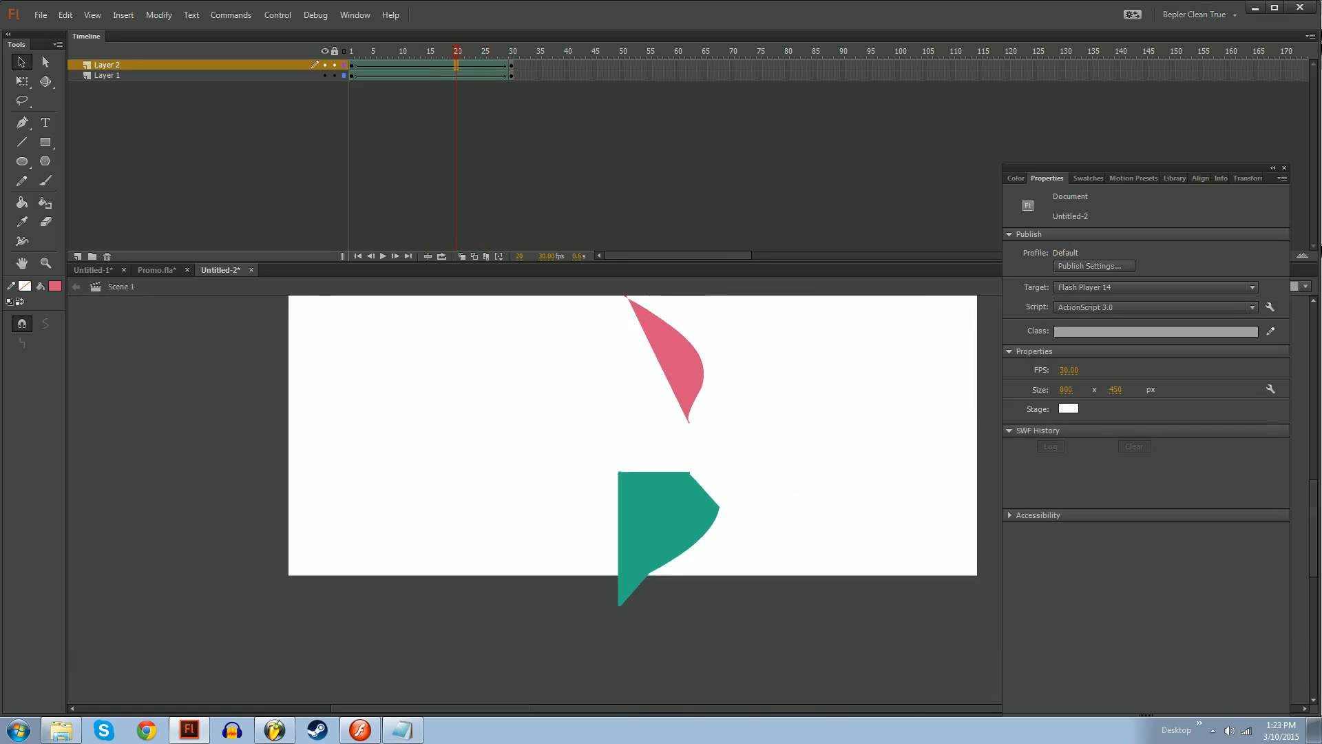
key(period)
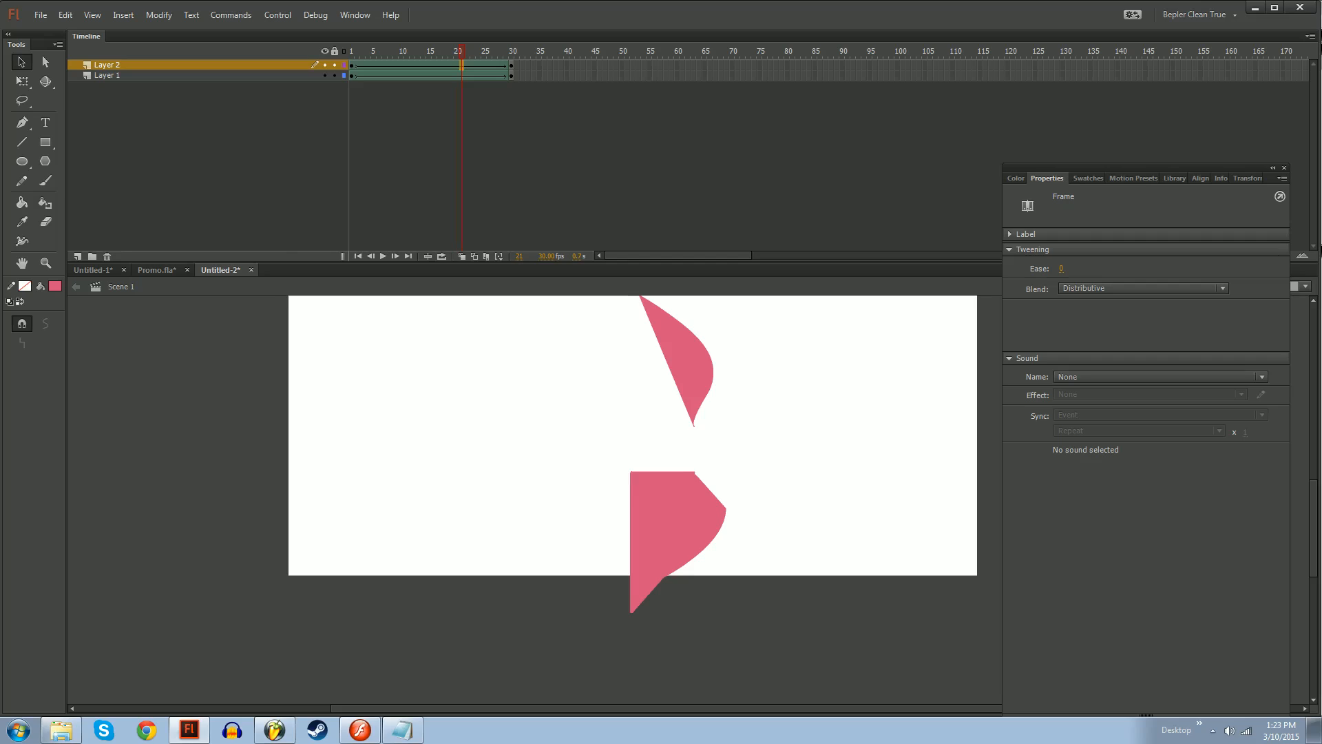
Set the ease of Layer 2's shape tween to 100 out and preview the animation from frame 1
key(comma)
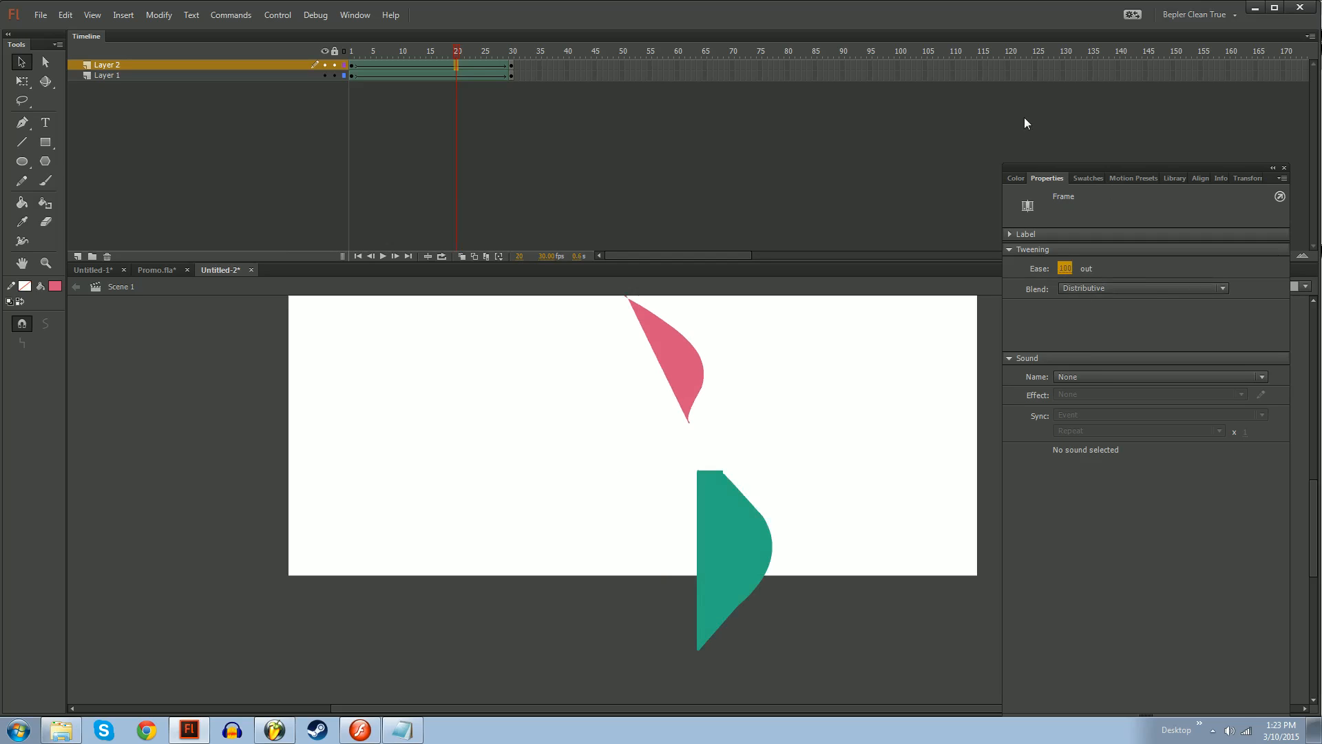
click(351, 52)
drag(352, 55, 305, 88)
key(Return)
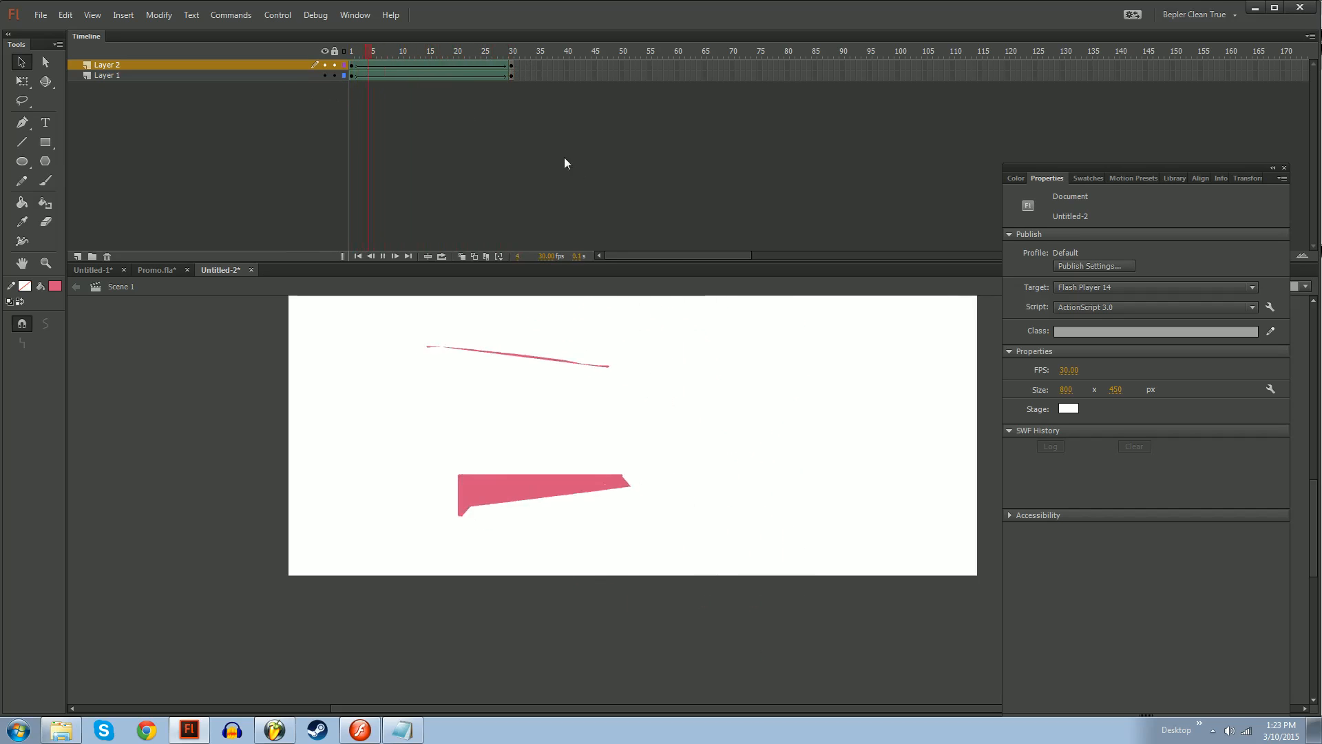
drag(473, 62, 418, 67)
Check the tween lesson outline in Notepad, then return to the animation in Flash CC
click(402, 730)
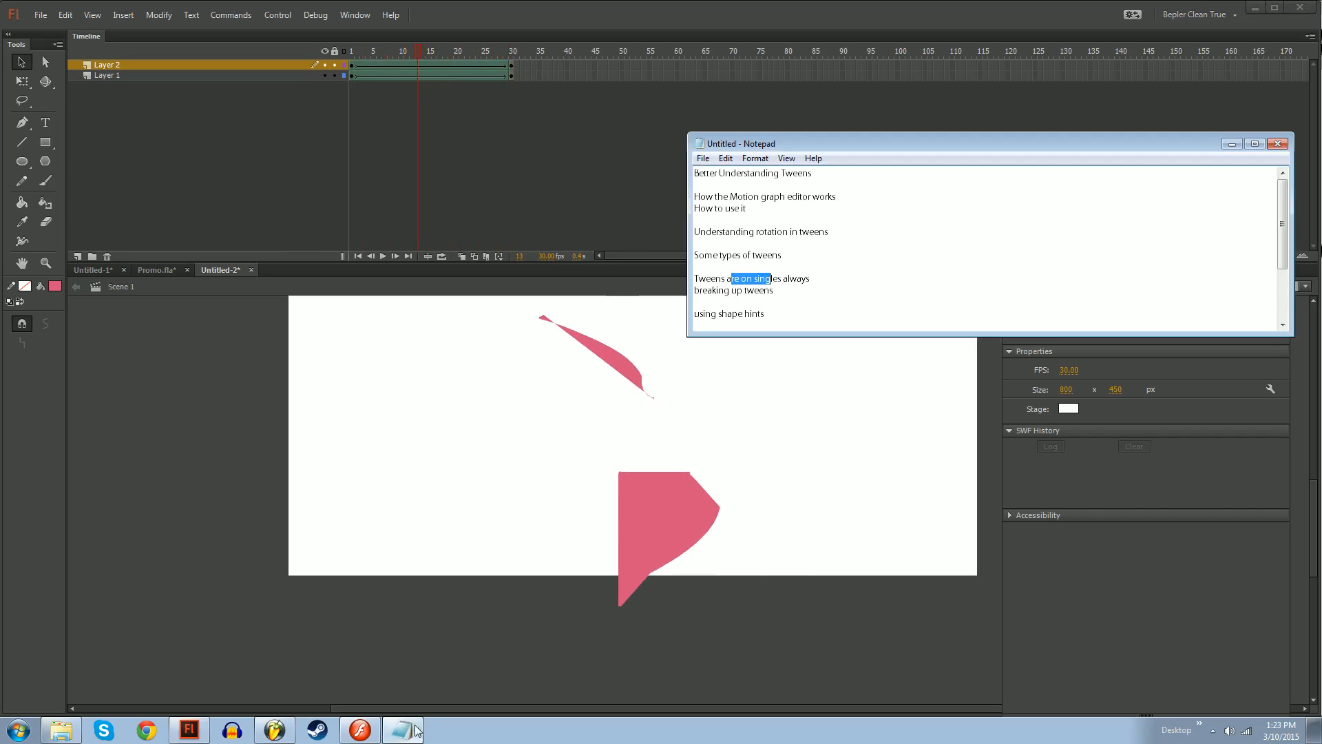
drag(783, 340, 695, 326)
drag(738, 364, 739, 354)
click(740, 414)
mouse_move(443, 54)
mouse_down()
mouse_move(354, 53)
mouse_move(476, 54)
mouse_move(418, 54)
mouse_up()
drag(788, 574, 787, 616)
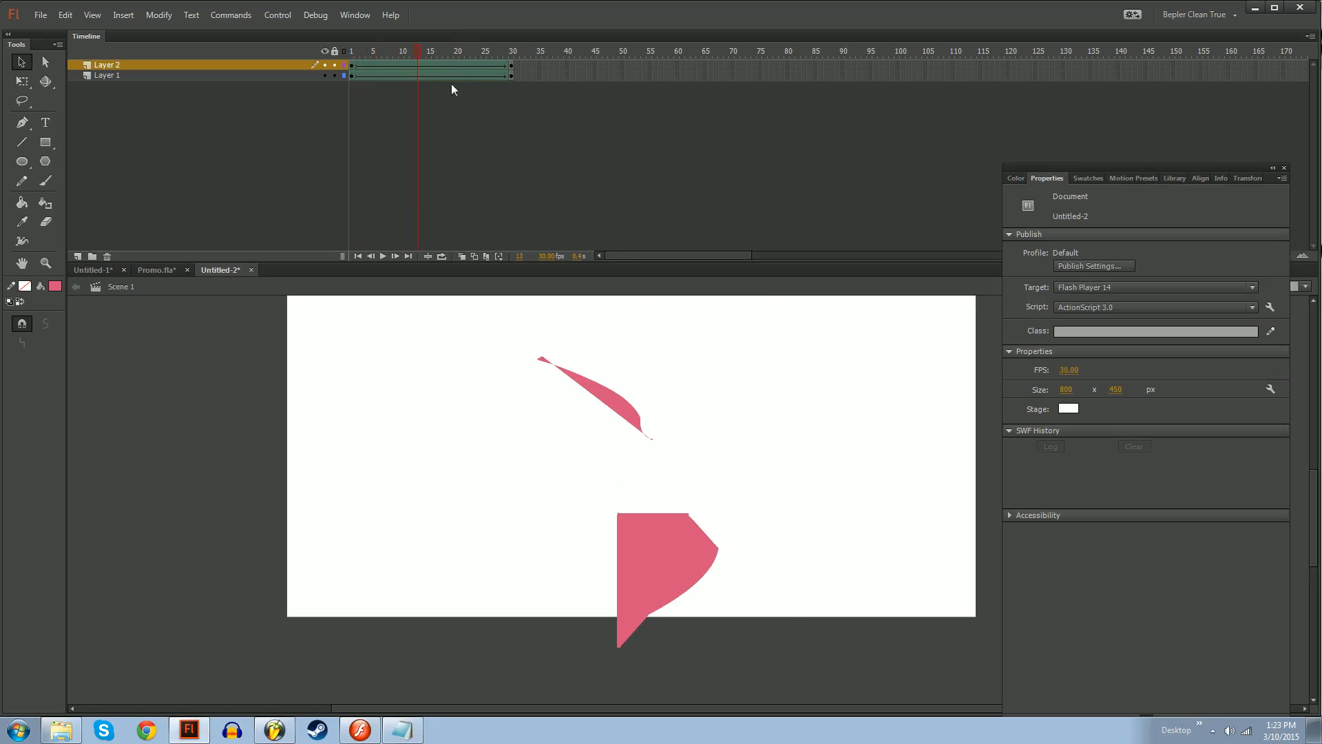
Lock and hide Layer 2
drag(418, 54, 385, 56)
click(326, 75)
click(330, 75)
click(324, 75)
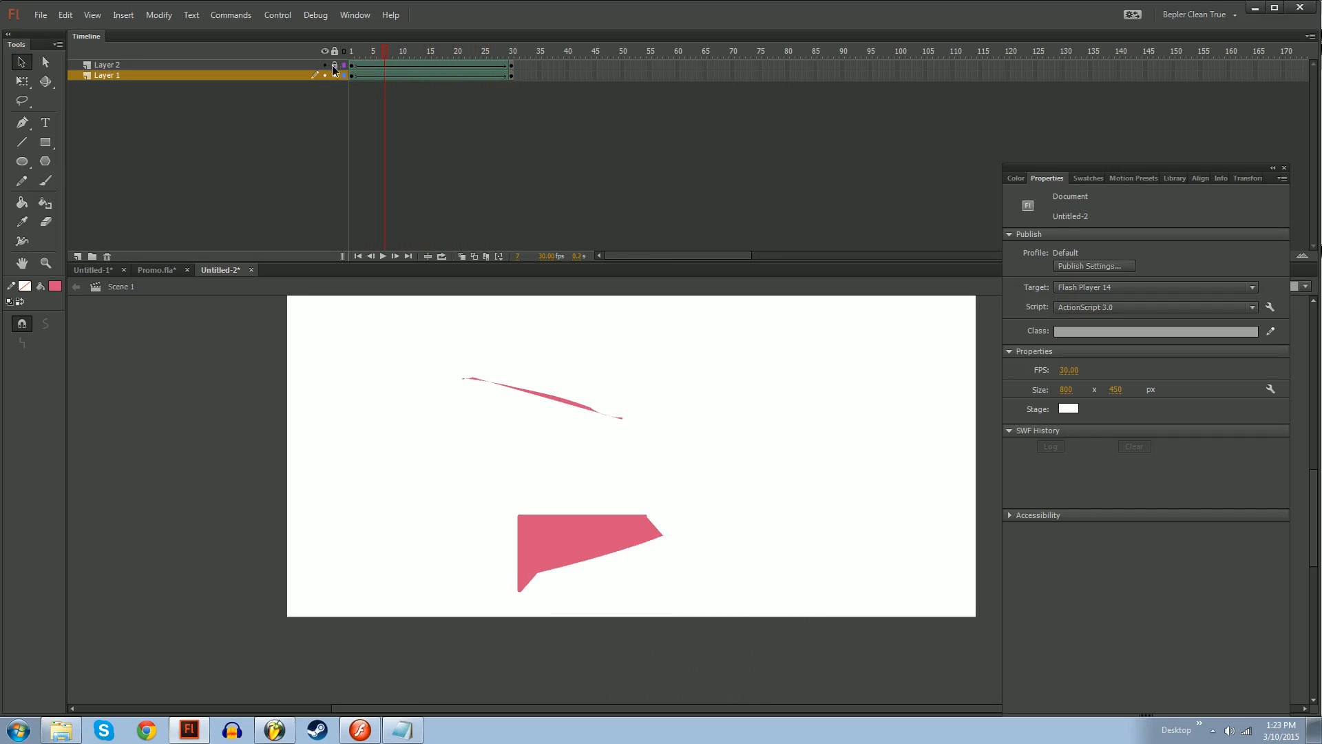
click(325, 65)
click(311, 75)
Move Layer 1 above Layer 2 in the layer order
click(374, 76)
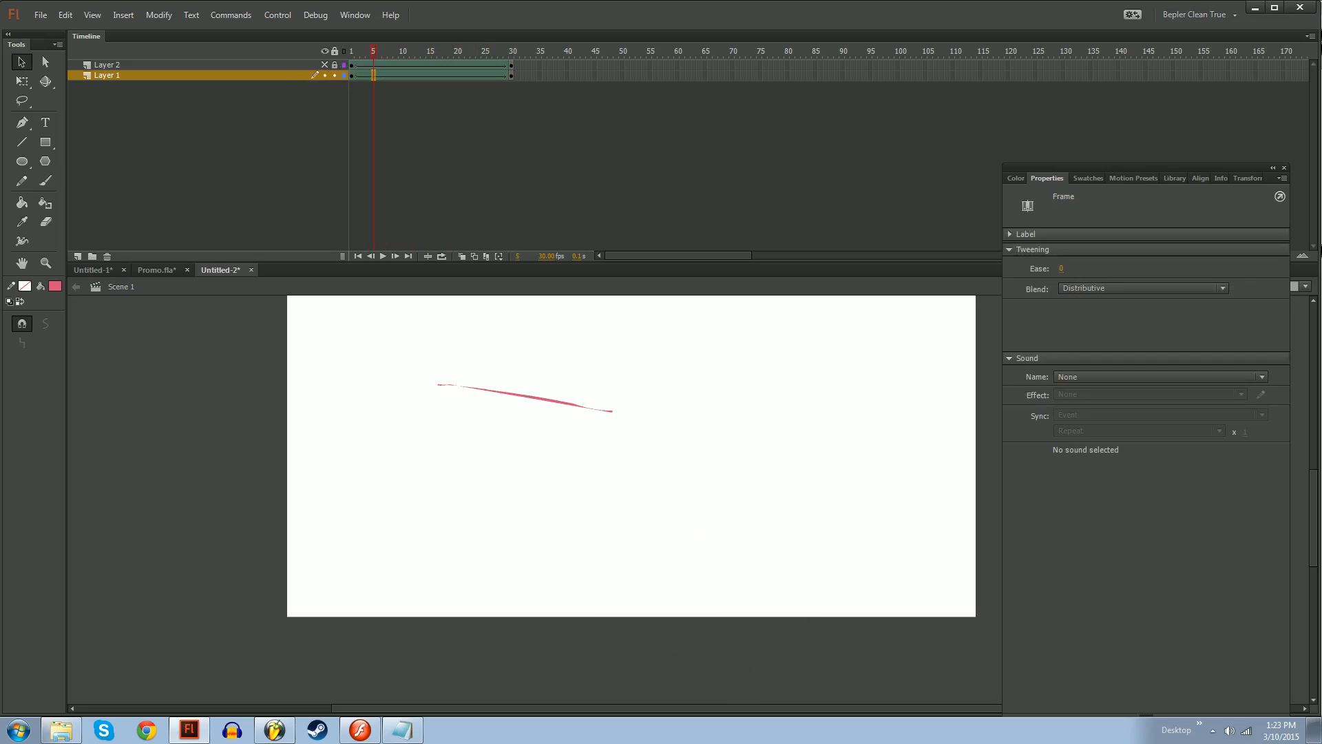
click(268, 79)
drag(216, 76, 217, 61)
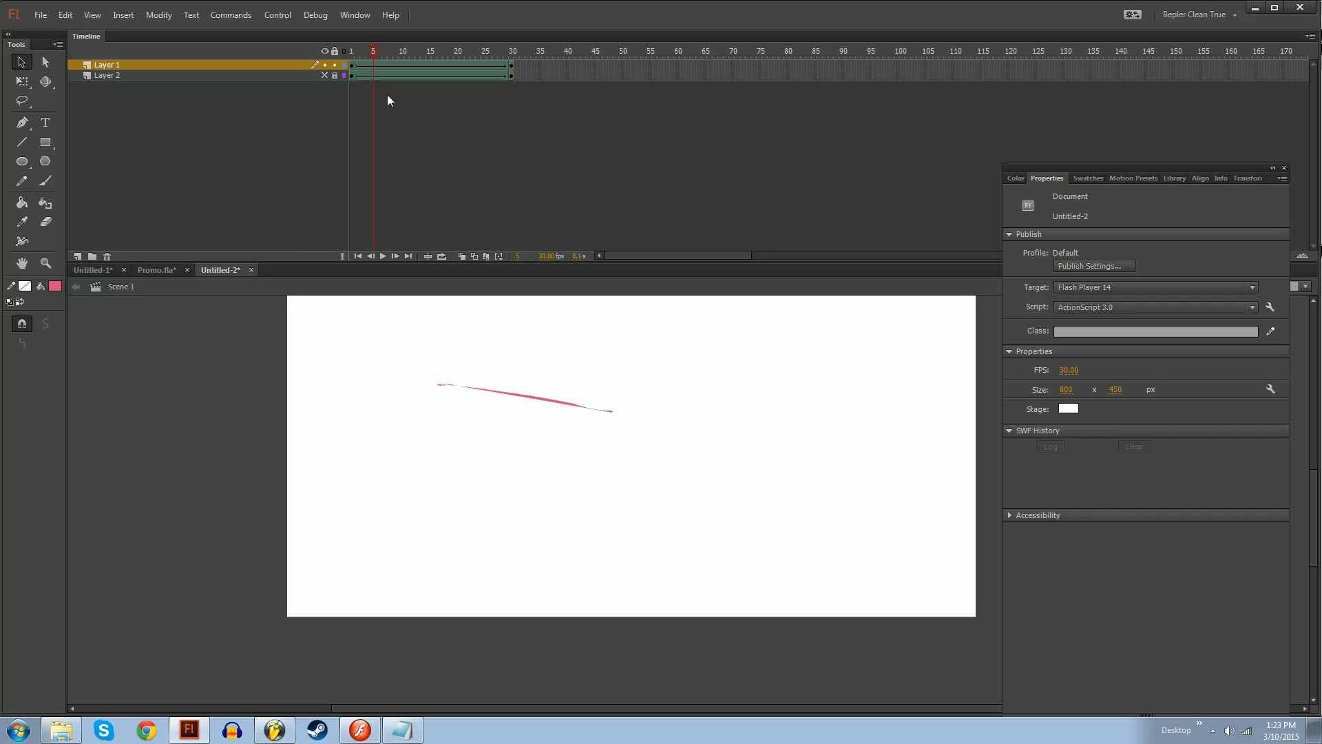
Set the ease of Layer 1's shape tween to 100 out and preview it around frame 17
mouse_move(388, 60)
mouse_down()
mouse_move(508, 62)
mouse_move(386, 68)
mouse_move(467, 58)
mouse_move(403, 68)
mouse_move(465, 60)
mouse_move(422, 60)
mouse_move(435, 64)
mouse_up()
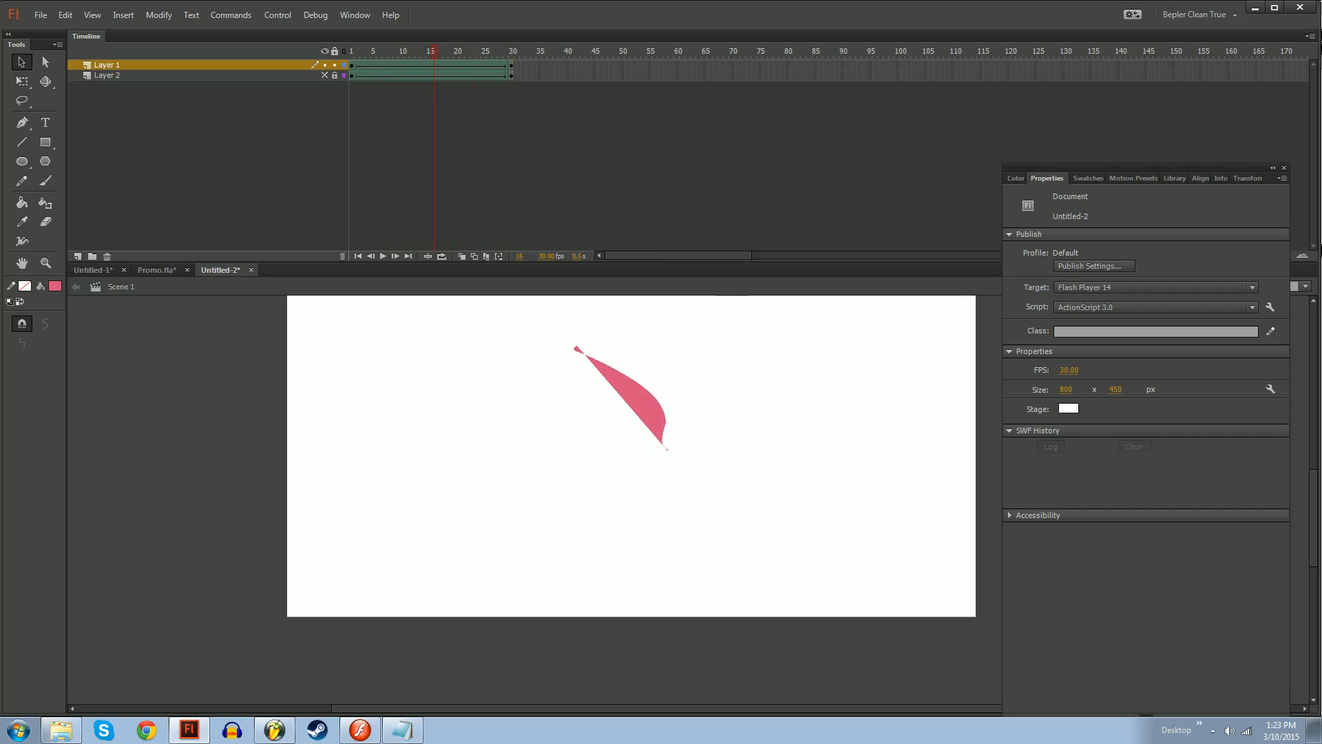
click(434, 65)
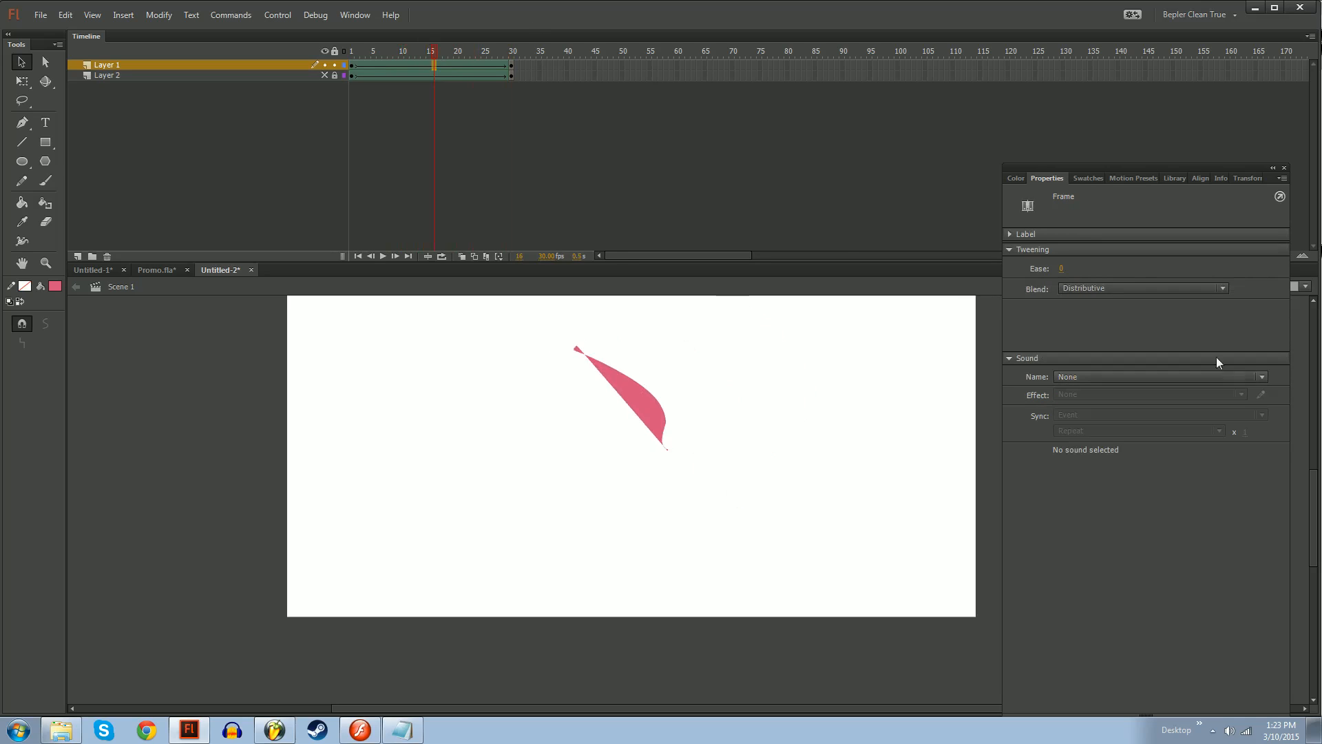
drag(1061, 268, 1046, 154)
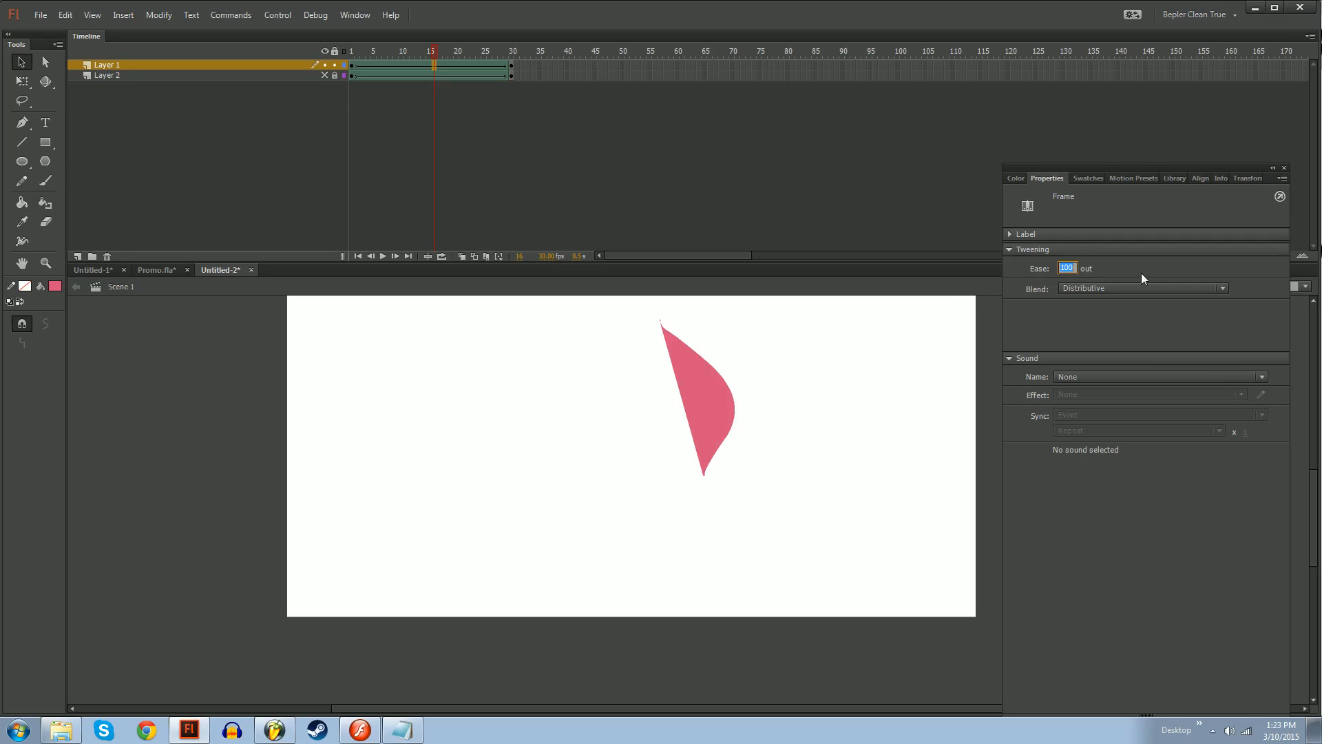
text(100)
key(Return)
mouse_move(434, 53)
mouse_down()
mouse_move(411, 52)
mouse_move(441, 52)
mouse_up()
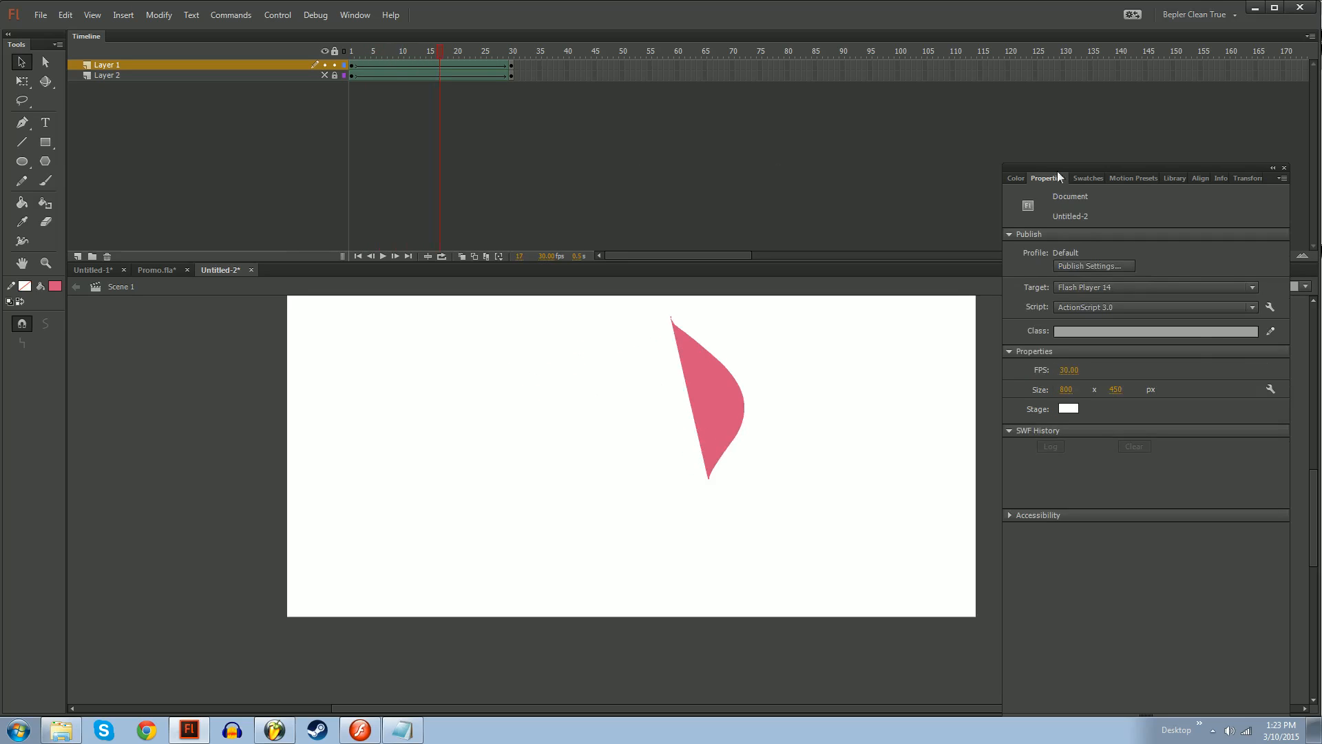
Break up Layer 1's shape tween by adding keyframes at frames 15, 22 and 6
click(417, 64)
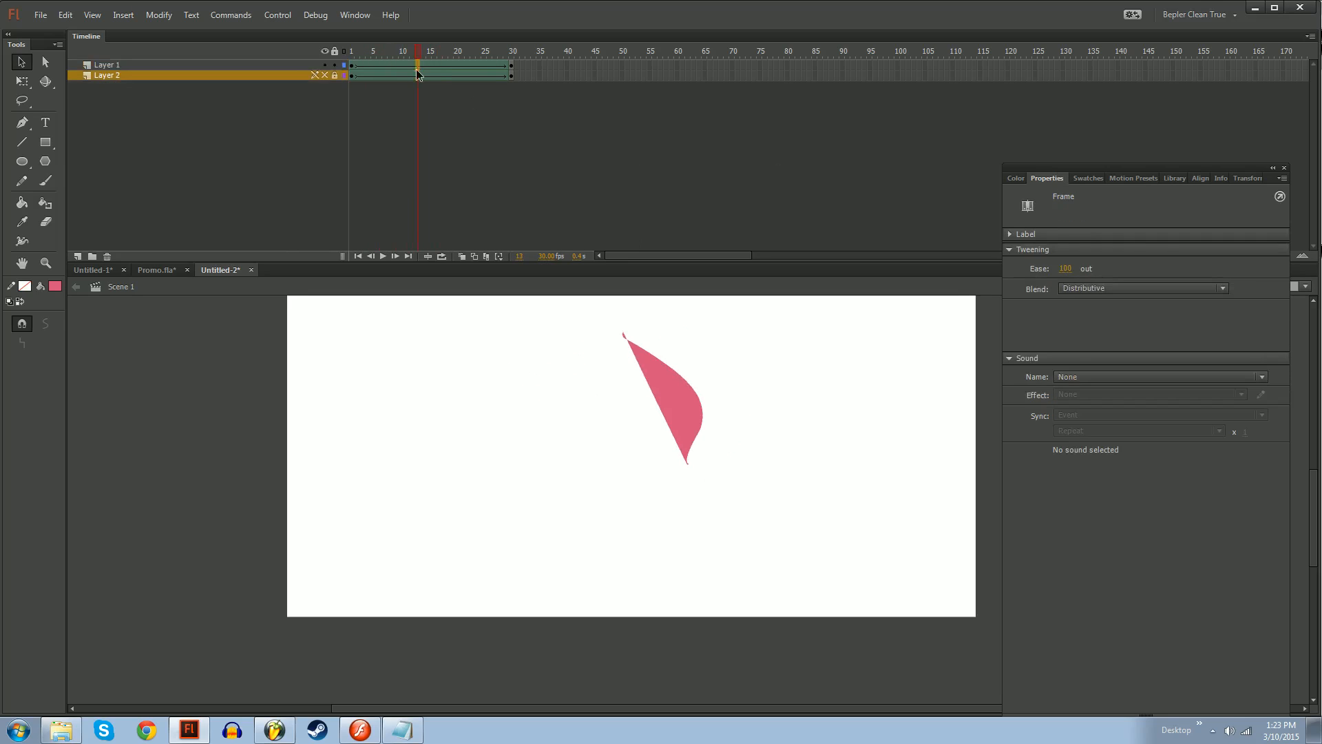
click(1067, 268)
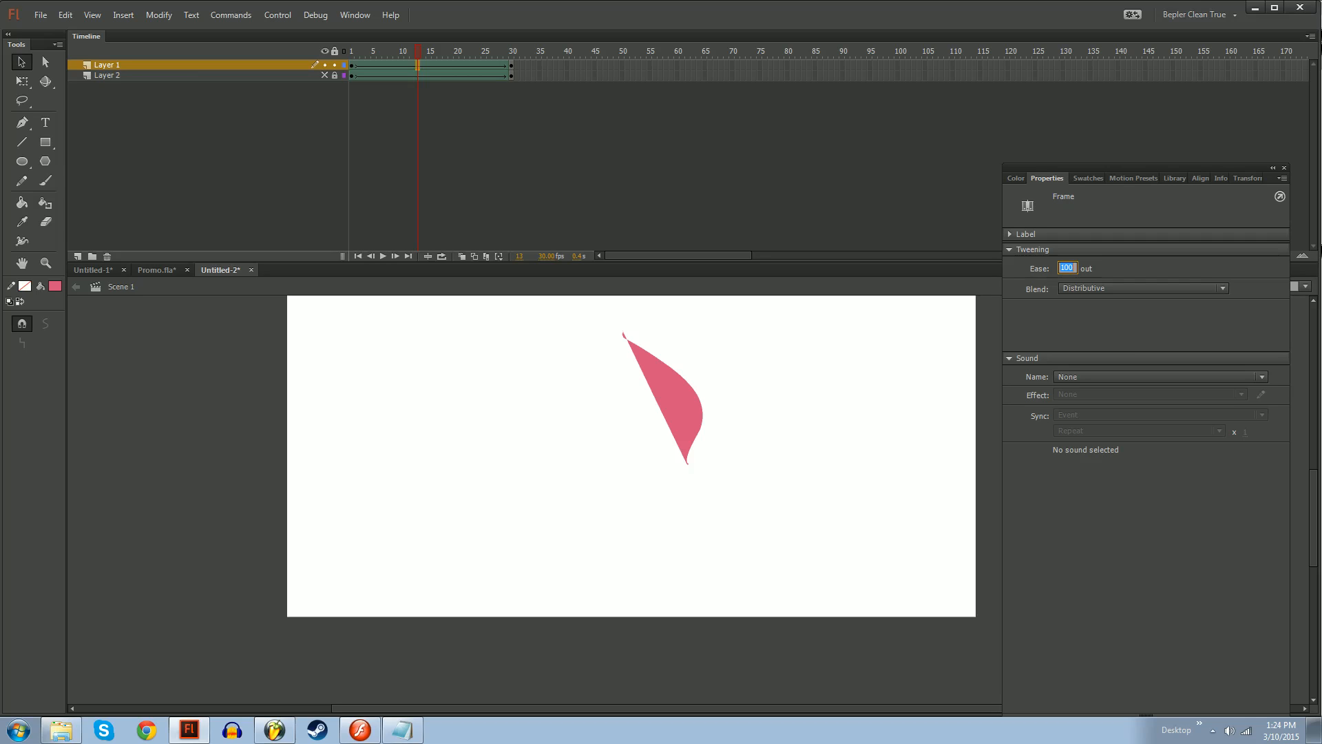
mouse_move(421, 60)
mouse_down()
mouse_move(507, 65)
mouse_move(416, 70)
mouse_move(462, 65)
mouse_move(435, 59)
mouse_up()
click(428, 65)
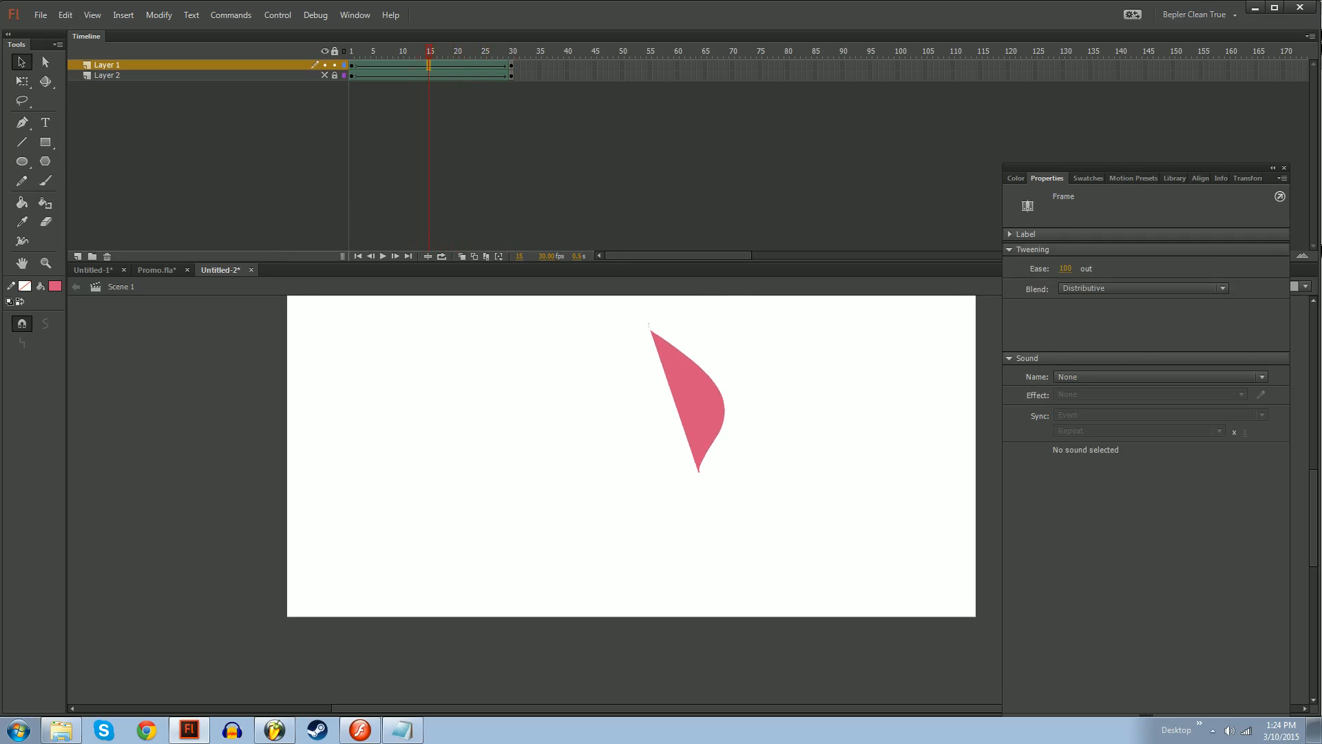
key(F6)
click(467, 65)
key(F6)
click(380, 65)
key(F6)
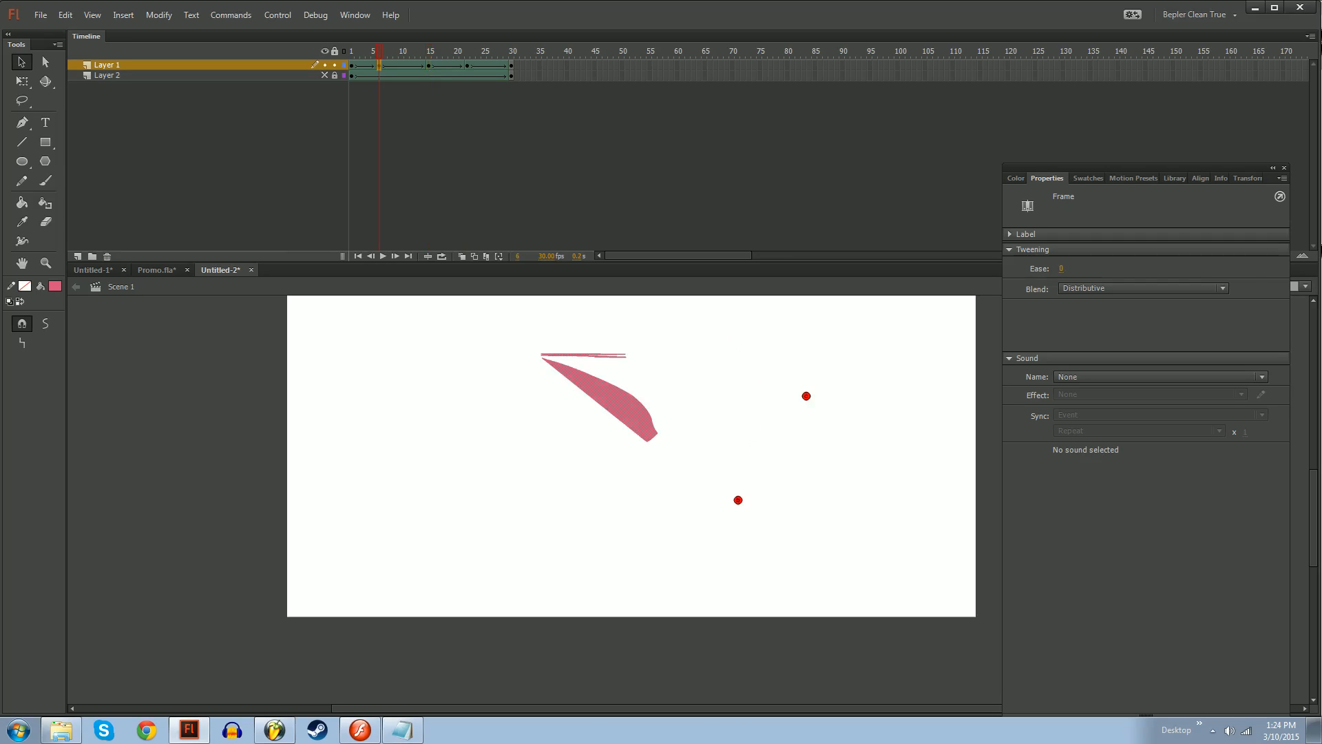
Hide Layer 1, make Layer 2 visible, and delete Layer 1
mouse_move(380, 66)
mouse_down()
mouse_move(517, 65)
mouse_move(351, 65)
mouse_move(427, 66)
mouse_move(384, 66)
mouse_up()
click(324, 65)
click(324, 75)
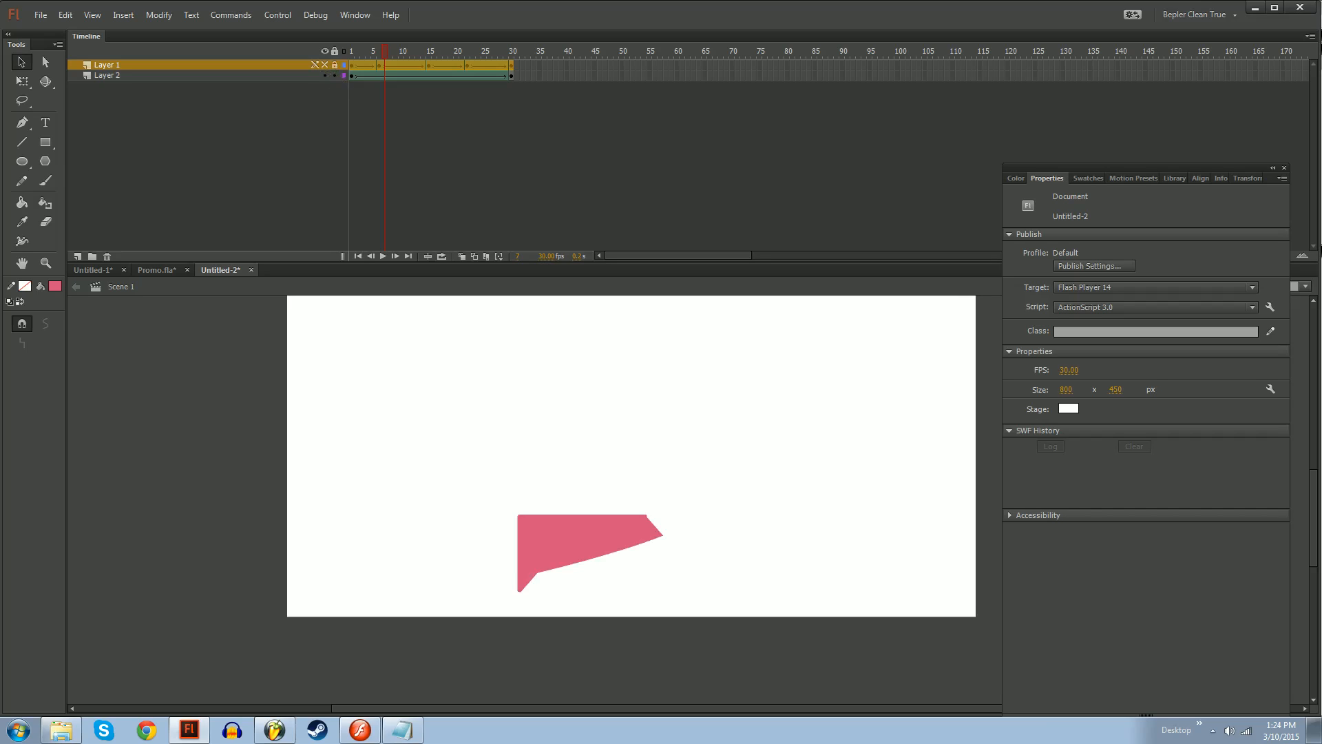
click(108, 257)
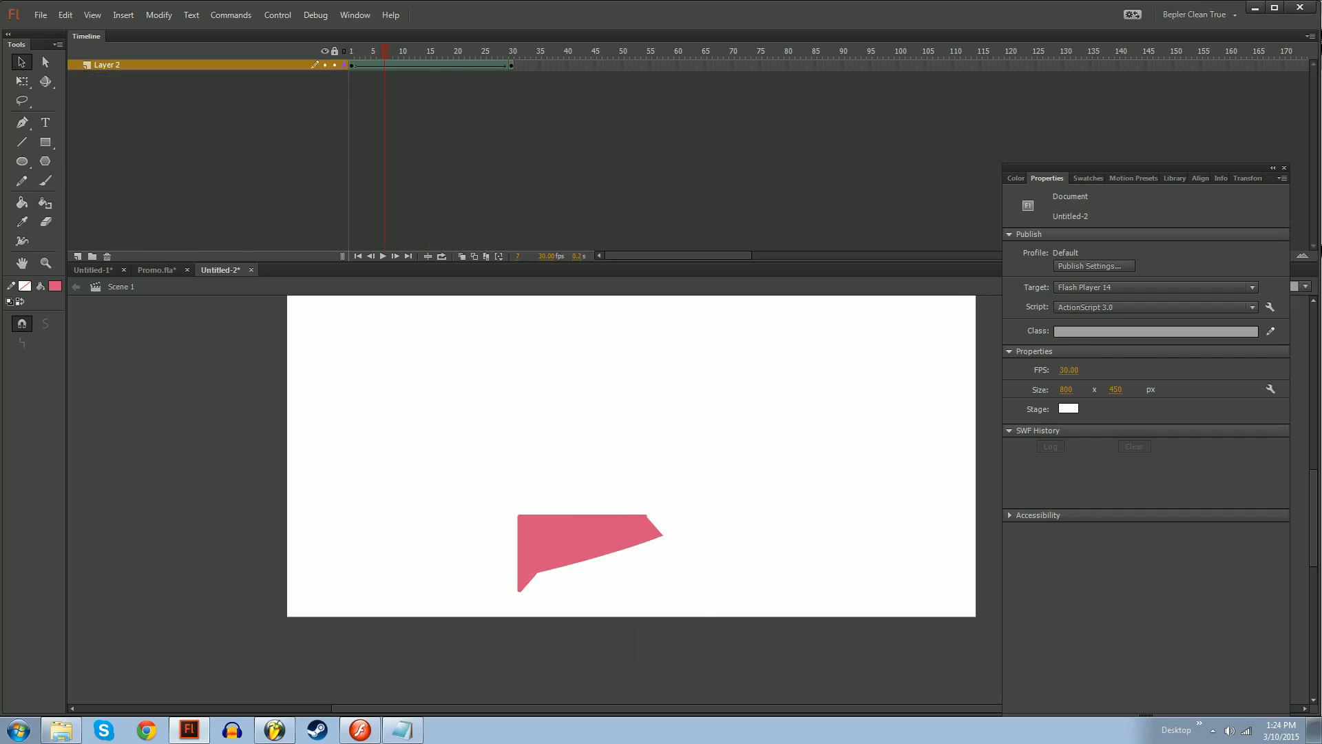
click(429, 65)
key(F6)
click(395, 66)
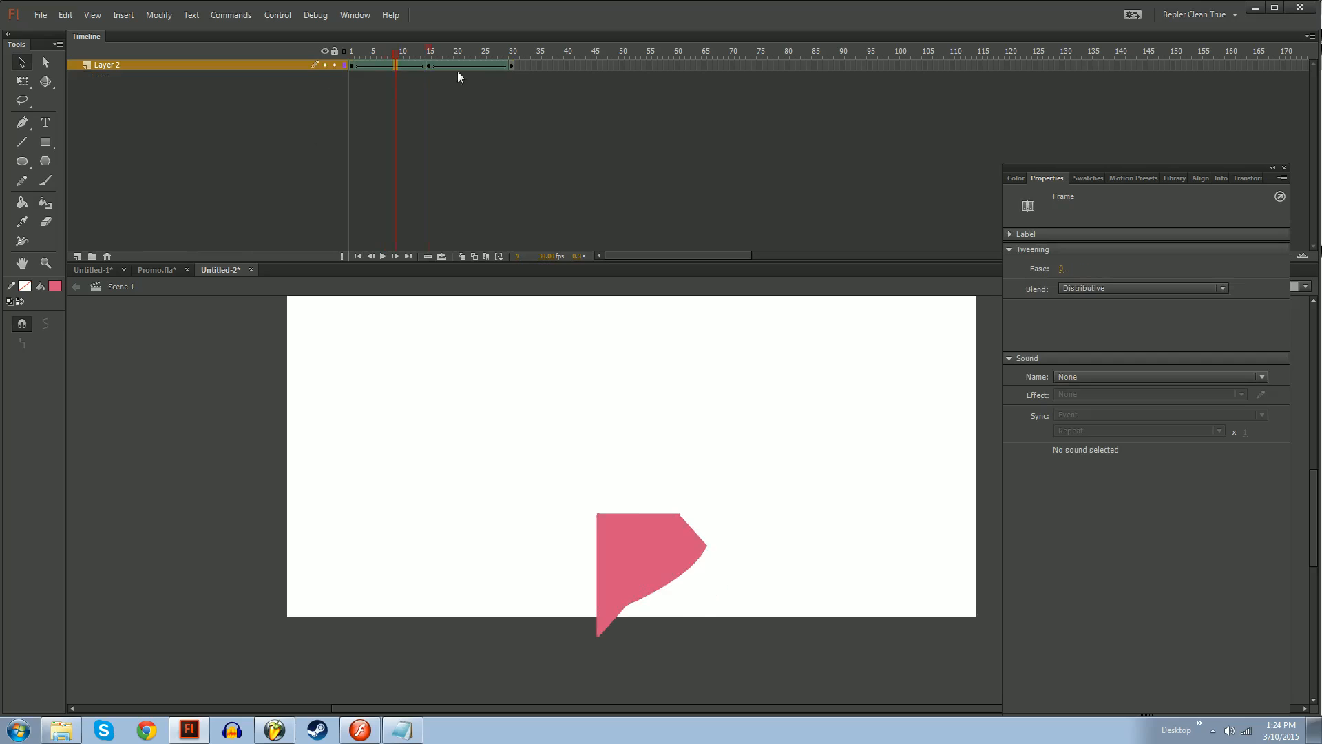
click(428, 65)
Break up Layer 2's shape tween by adding keyframes at frames 16, 24 and 8
click(434, 65)
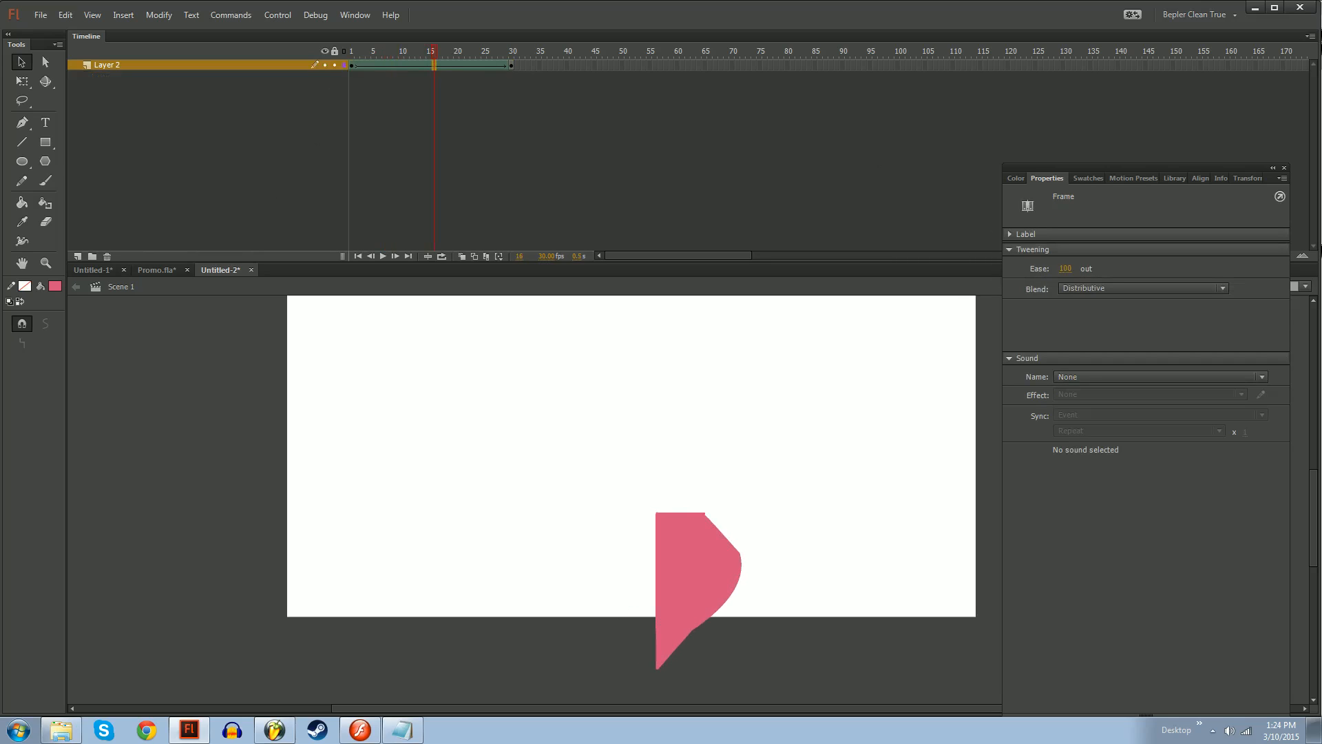
key(F6)
click(478, 65)
key(F6)
click(380, 65)
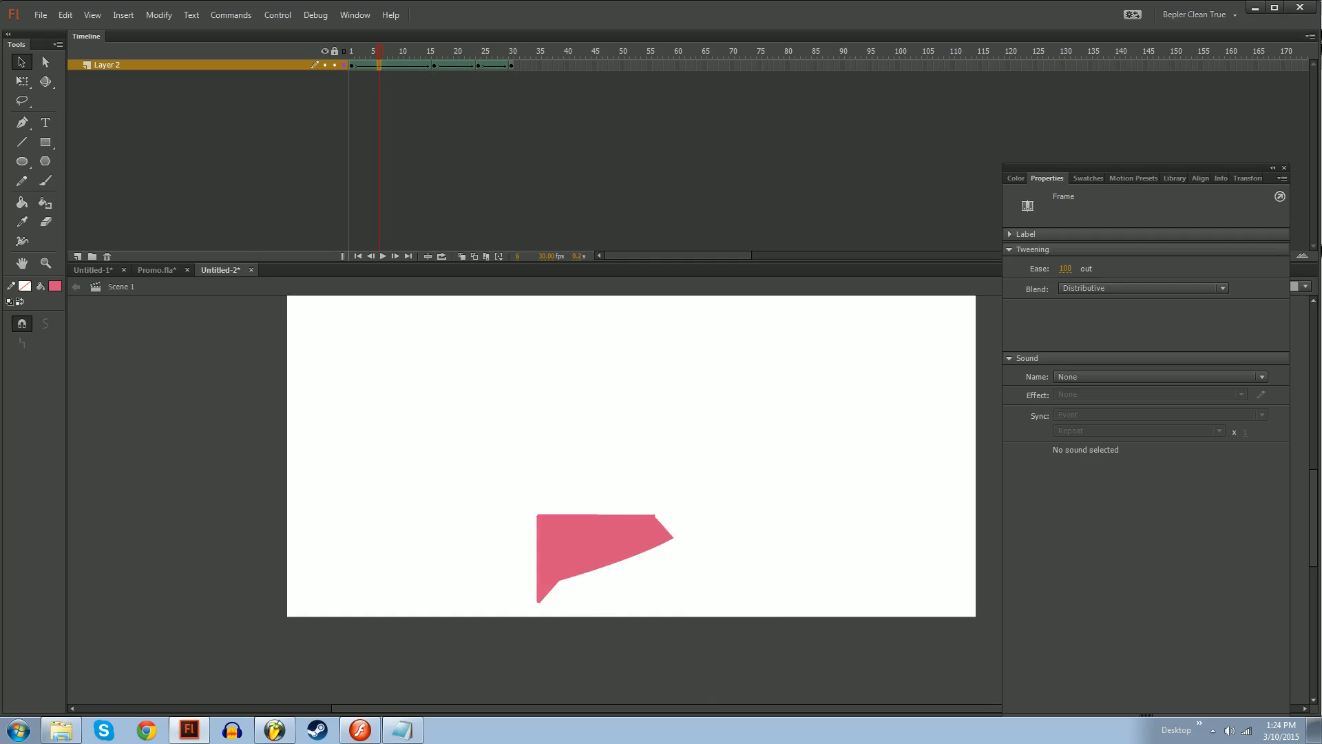
click(390, 66)
key(F6)
mouse_move(392, 52)
mouse_down()
mouse_move(364, 51)
mouse_move(397, 51)
mouse_up()
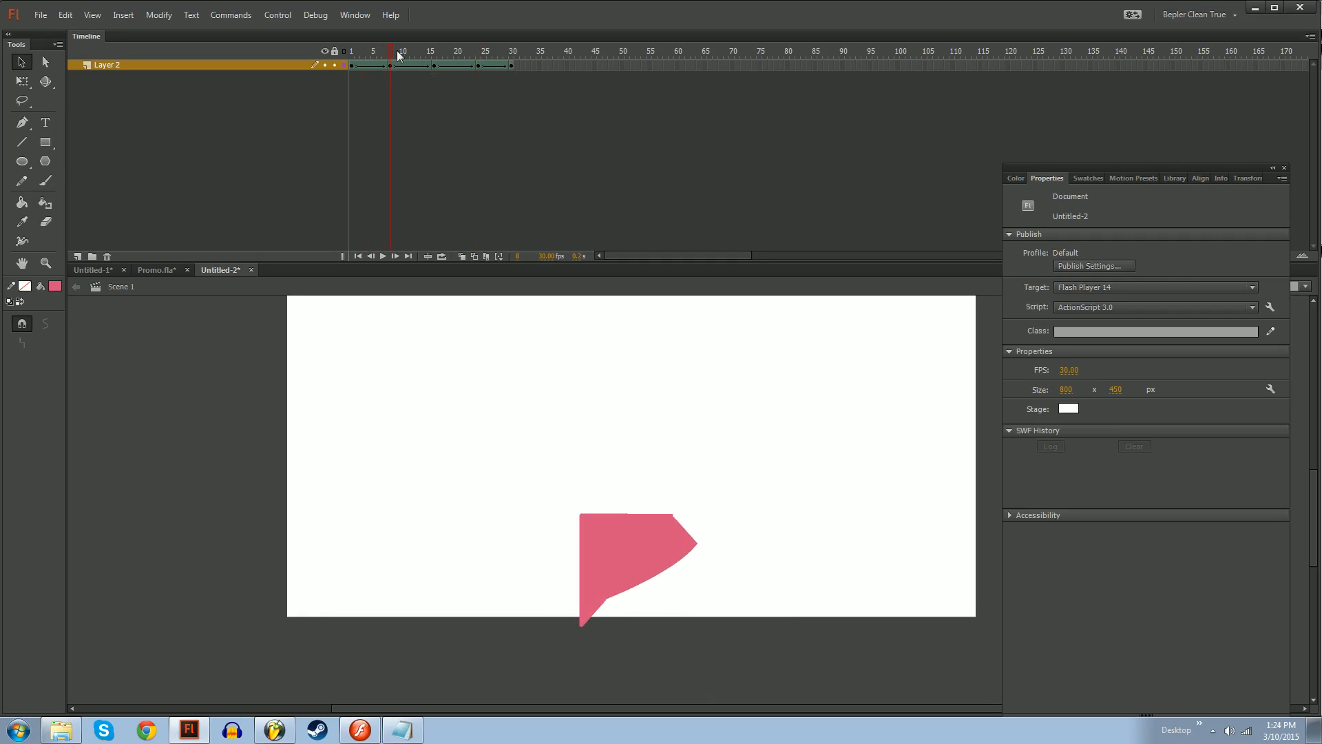
Subdivide Layer 2's tween further with keyframes at frames 12, 4, 20 and 27, and play the animation
click(412, 65)
click(369, 65)
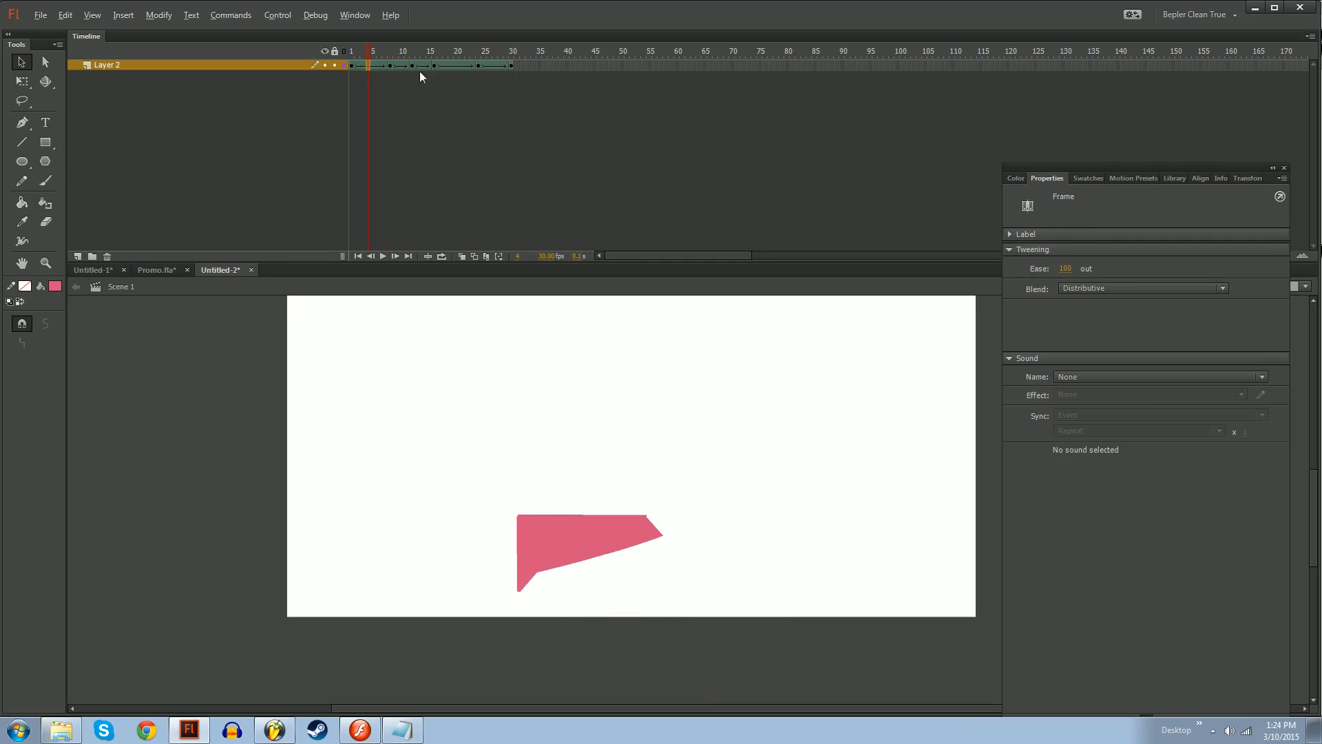
key(F6)
click(456, 65)
key(F6)
click(495, 66)
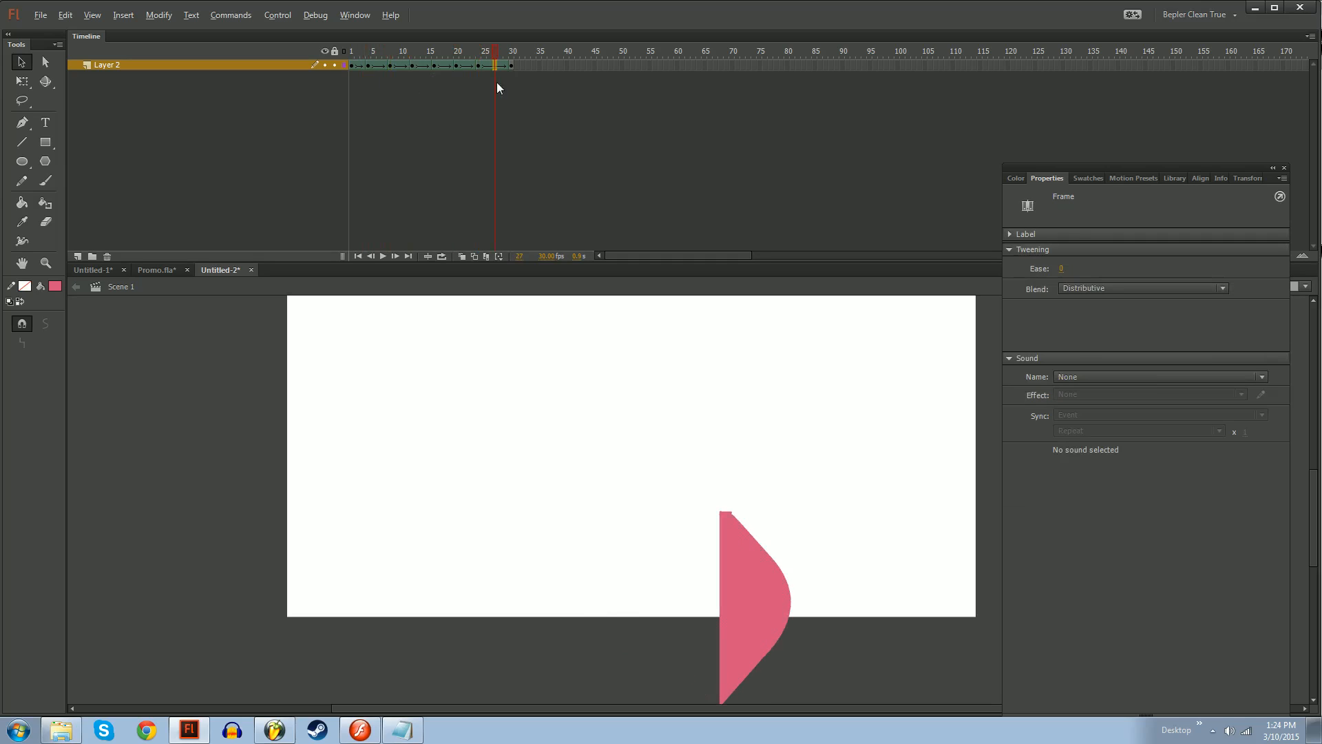
key(Return)
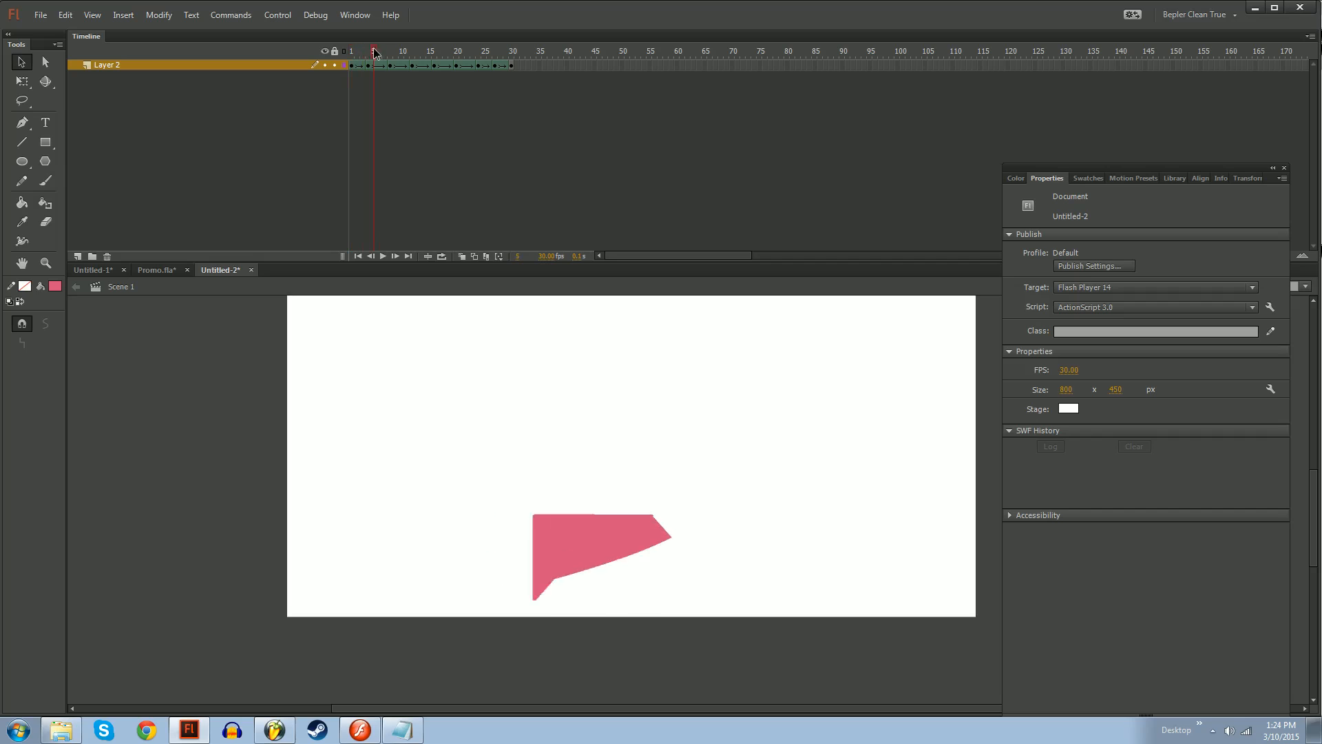
key(Return)
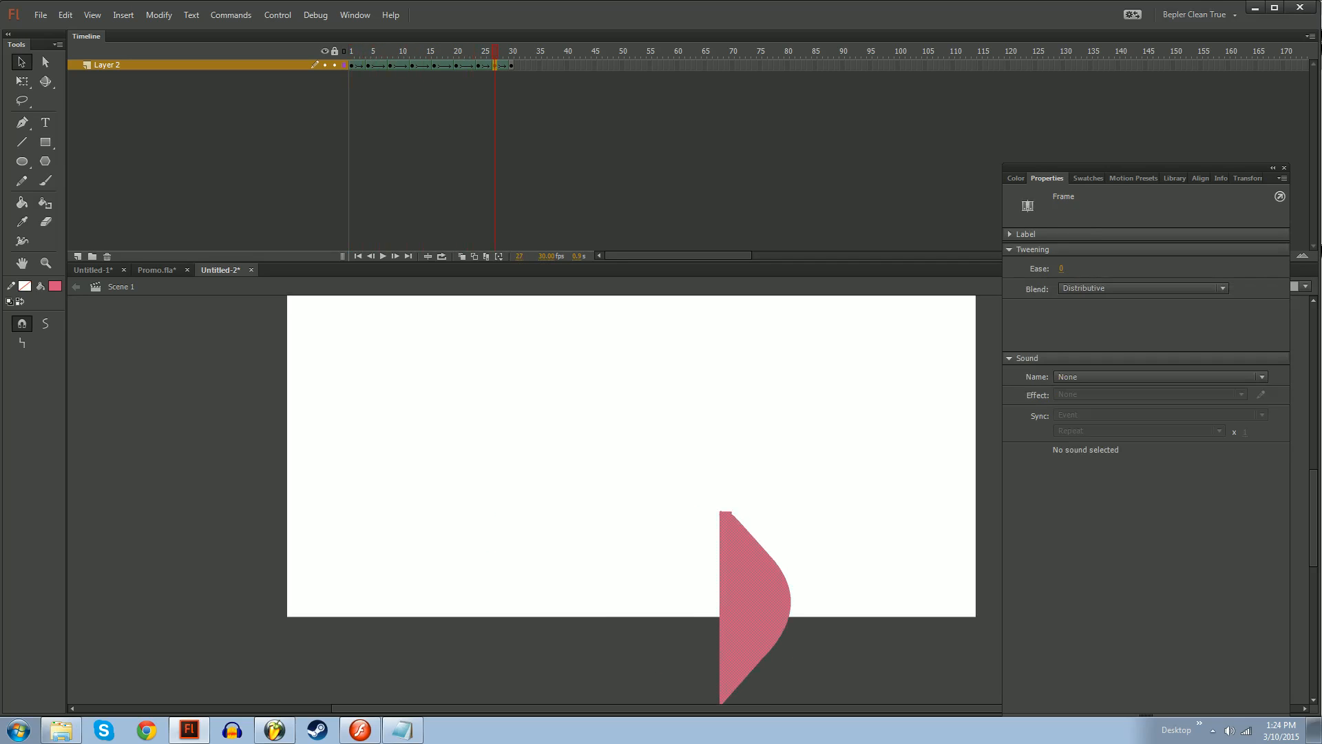
Shift Layer 2's in-between keyframes later to frames 29, 27, 24, 20, 15, 10 and 6, and play the animation
mouse_move(495, 66)
mouse_down()
mouse_move(507, 66)
mouse_move(495, 66)
mouse_up()
click(478, 66)
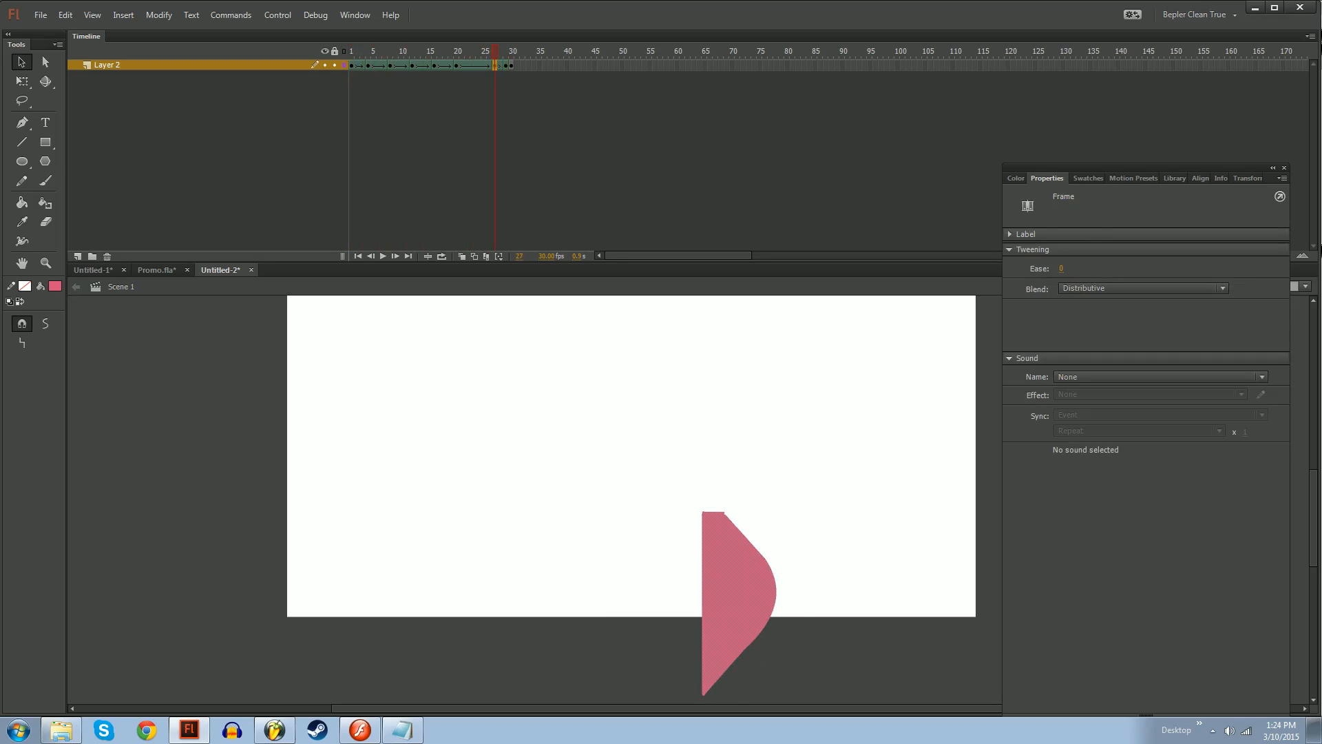
click(456, 66)
drag(456, 66, 401, 66)
click(434, 67)
click(417, 66)
click(412, 66)
click(390, 66)
click(368, 66)
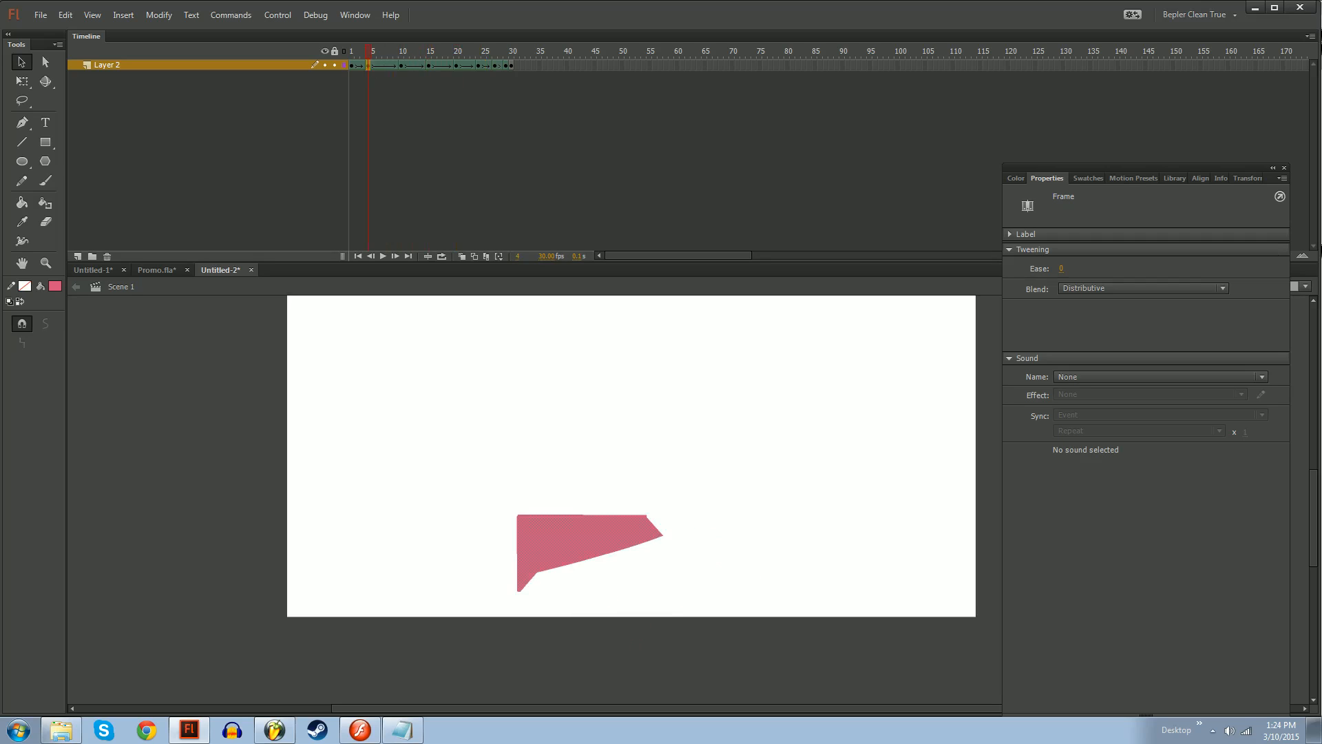
key(Return)
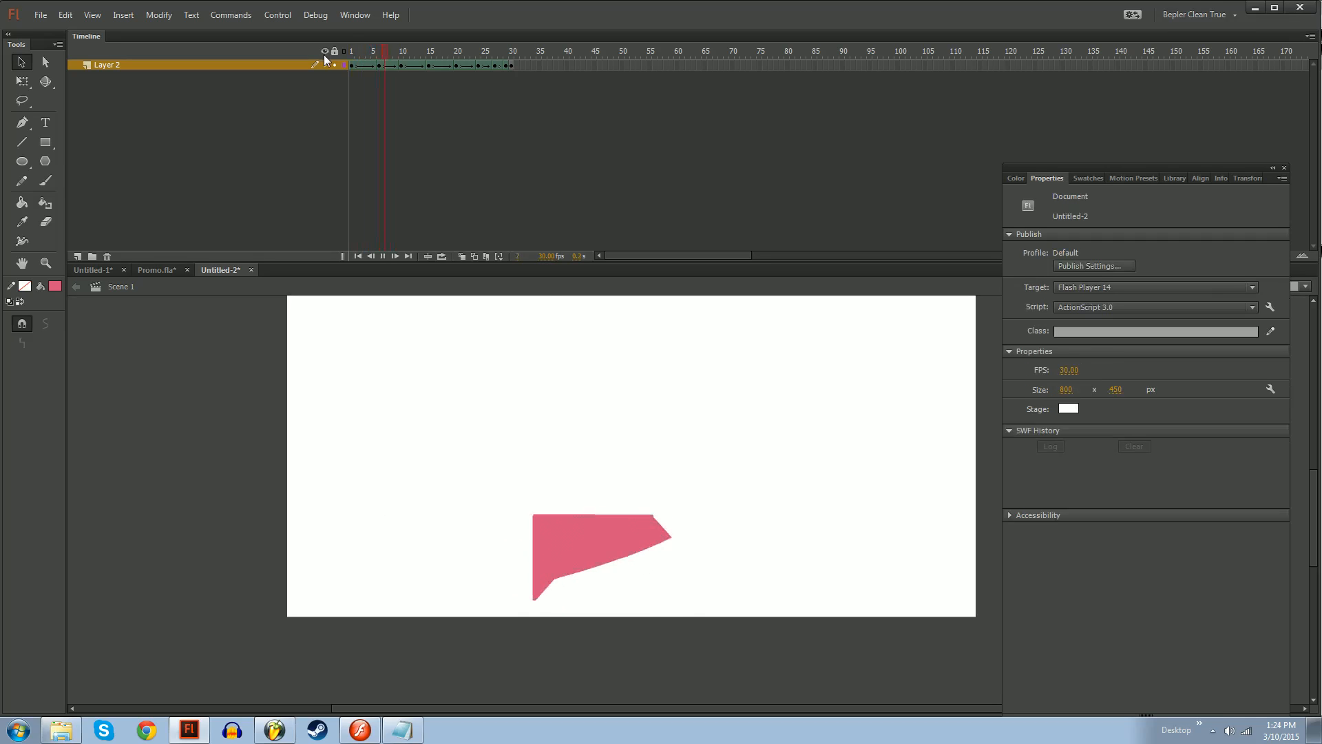
key(Return)
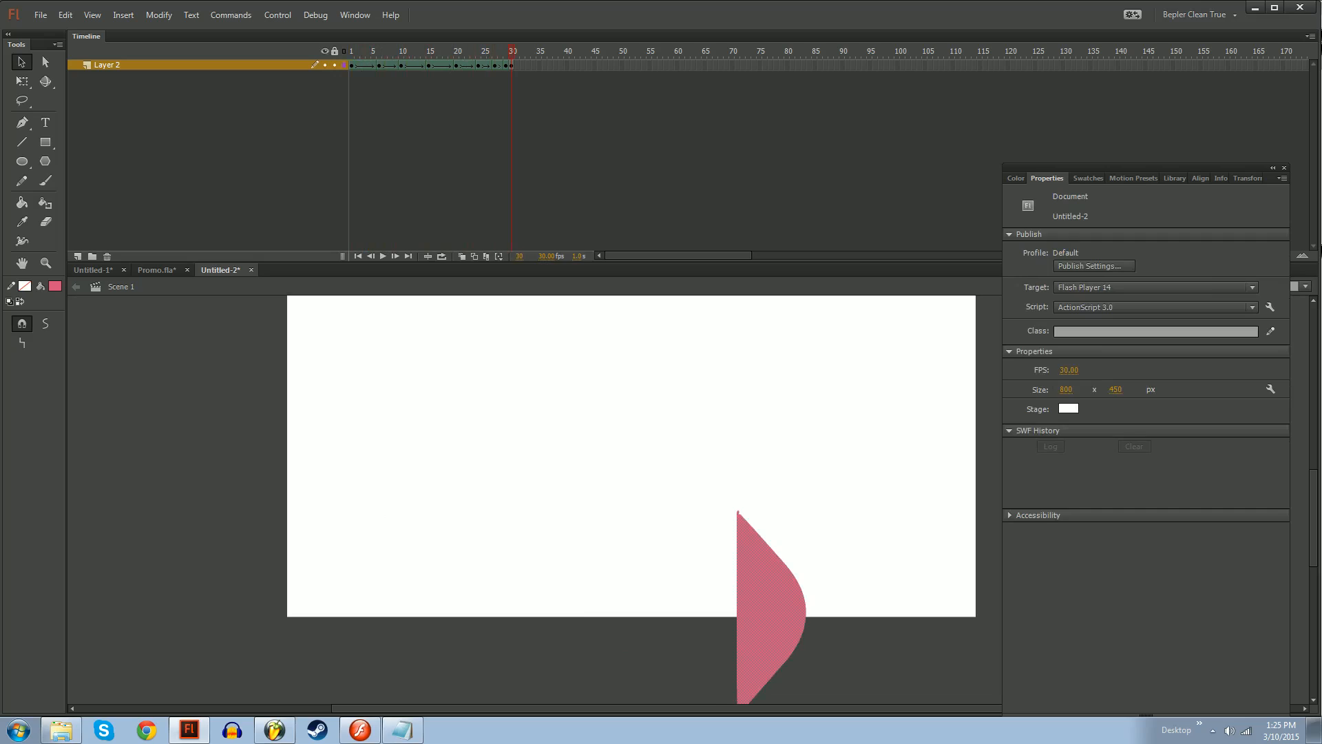
Bunch Layer 2's keyframes toward the end by moving them to frames 28, 26, 23, 18 and 10, and play the animation
click(506, 65)
key(F6)
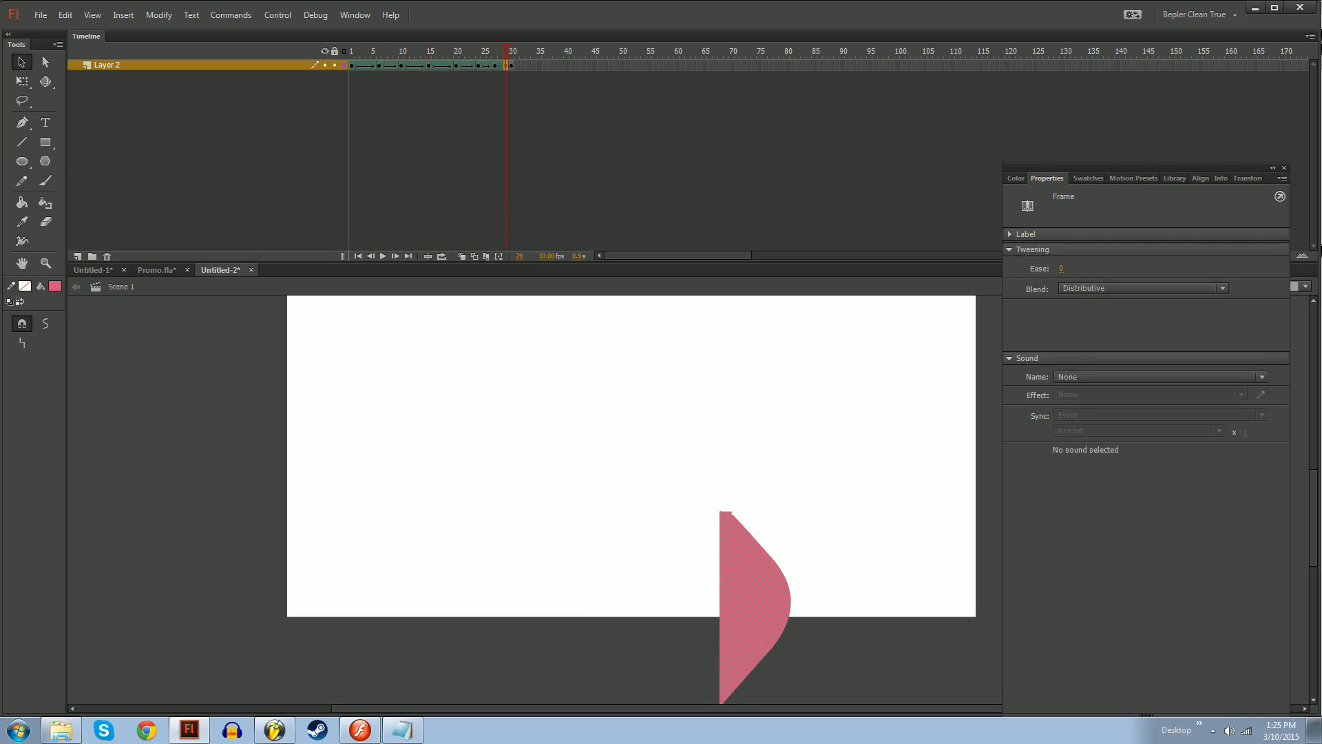
click(495, 66)
drag(495, 65, 445, 65)
click(479, 66)
click(456, 65)
click(429, 66)
click(402, 66)
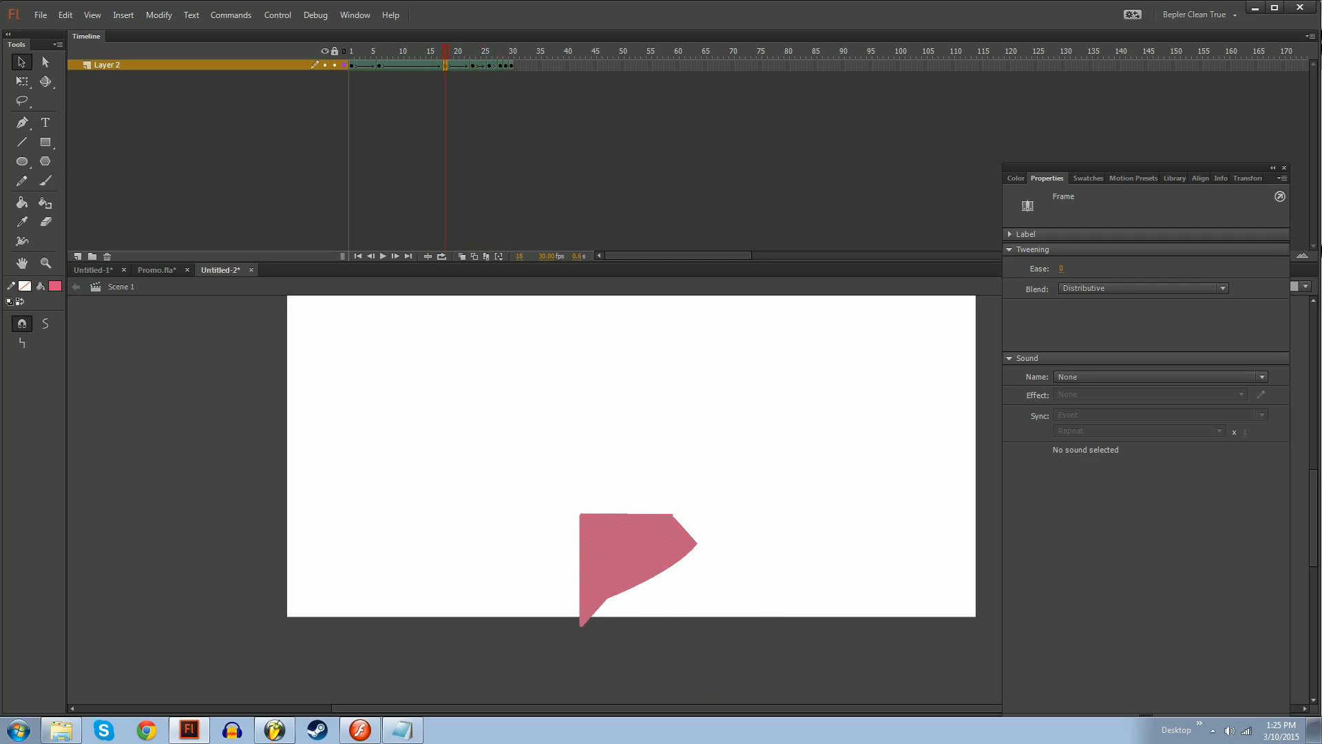
click(385, 66)
click(379, 66)
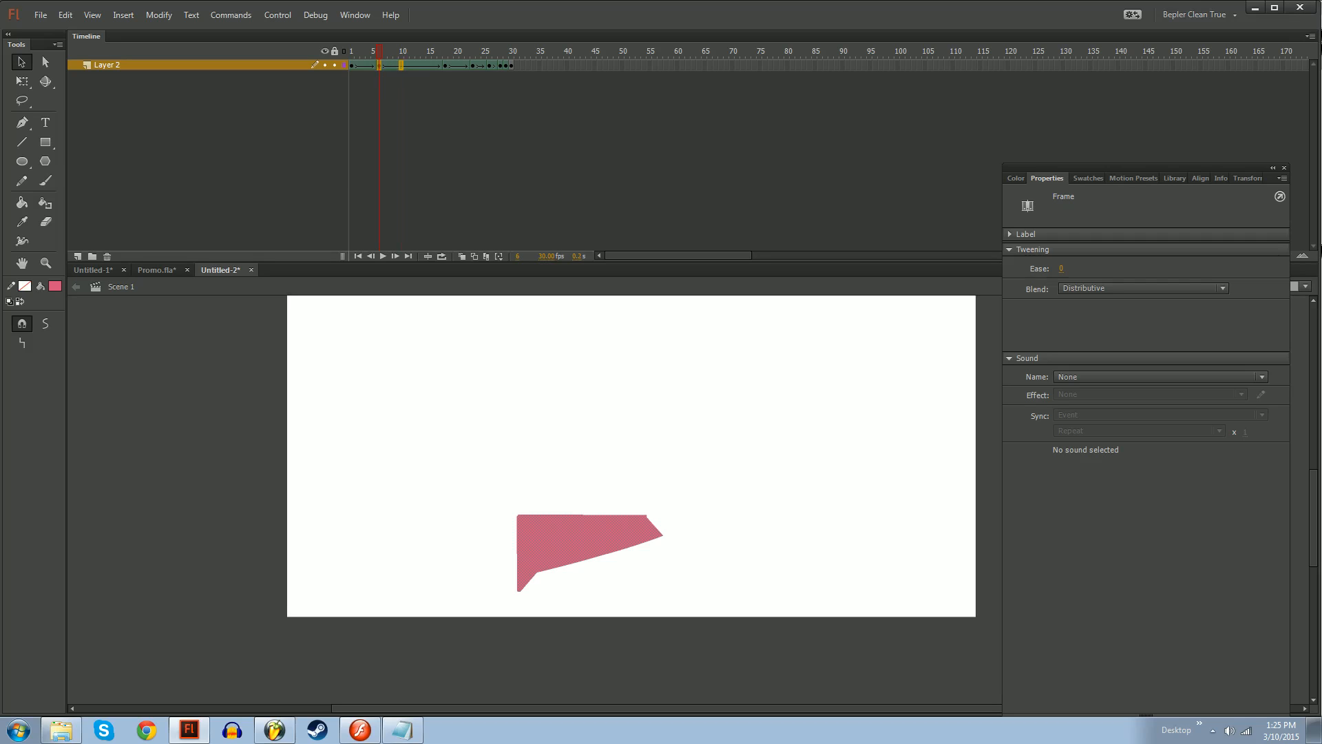
key(Return)
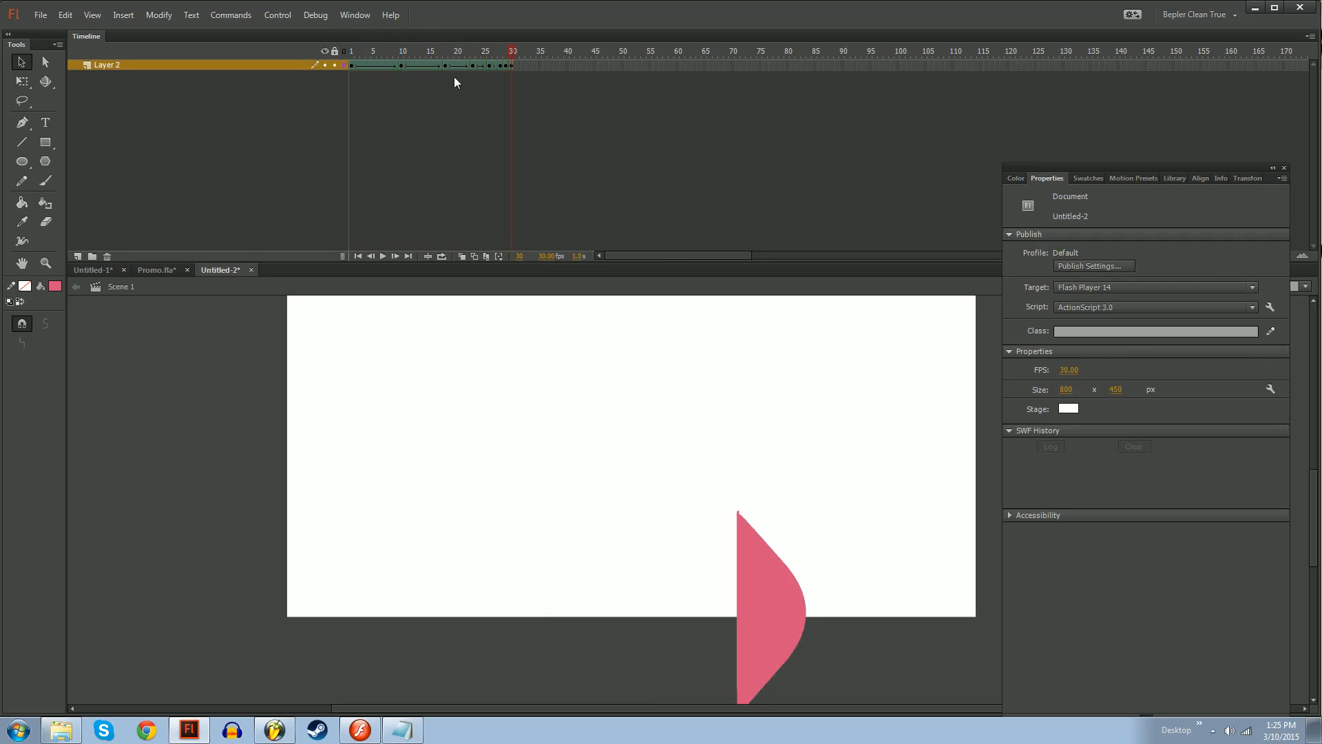
Replay the retimed animation and remove all frames from Layer 2
click(393, 53)
key(Return)
drag(352, 65, 545, 63)
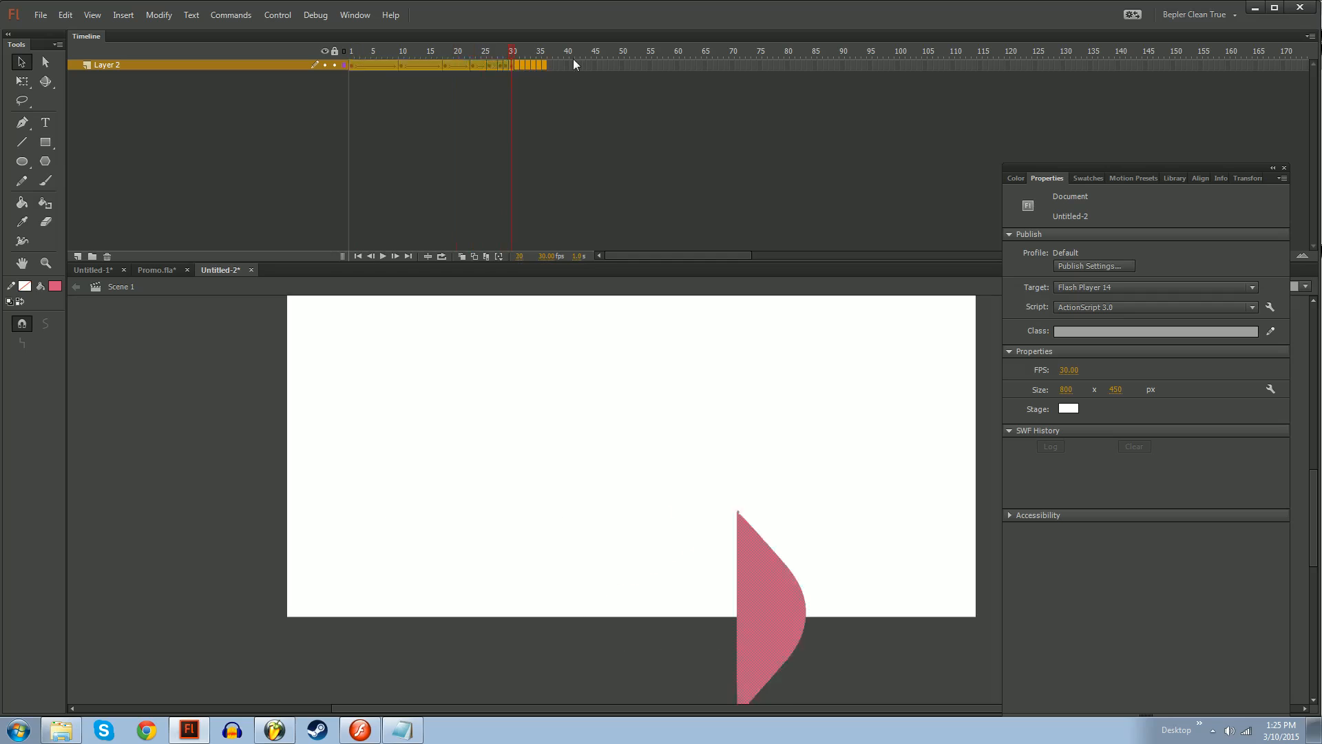
key(shift+F5)
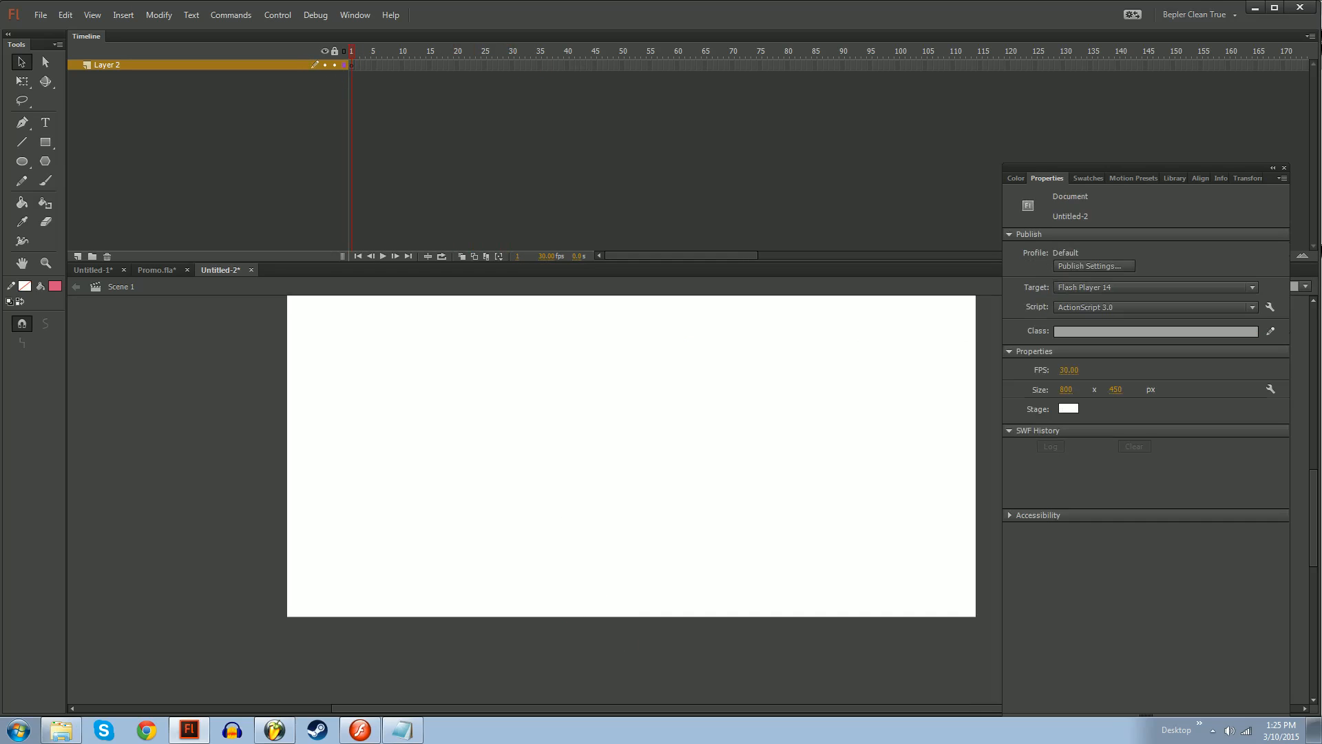
Open the tween lesson outline in Notepad, enlarge the window to read its "when to use tweens" section, and minimize it
click(401, 730)
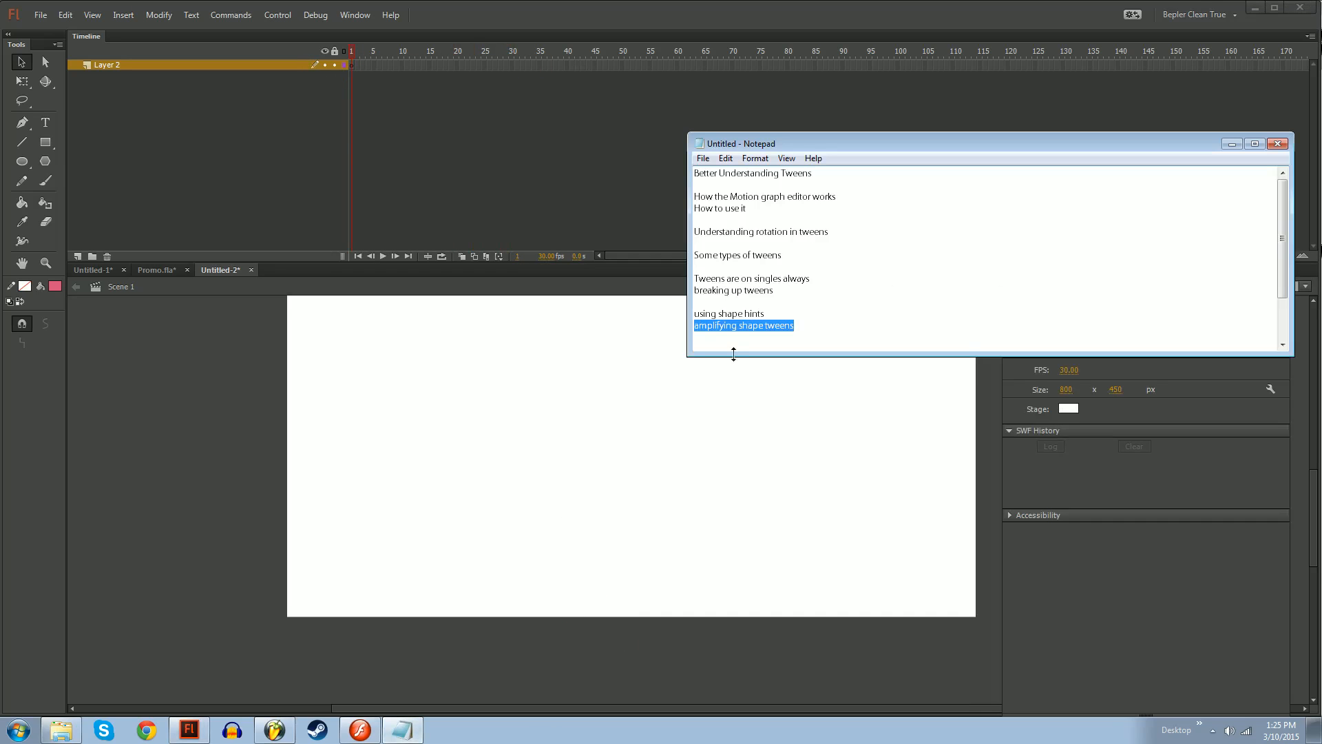
drag(732, 356, 732, 441)
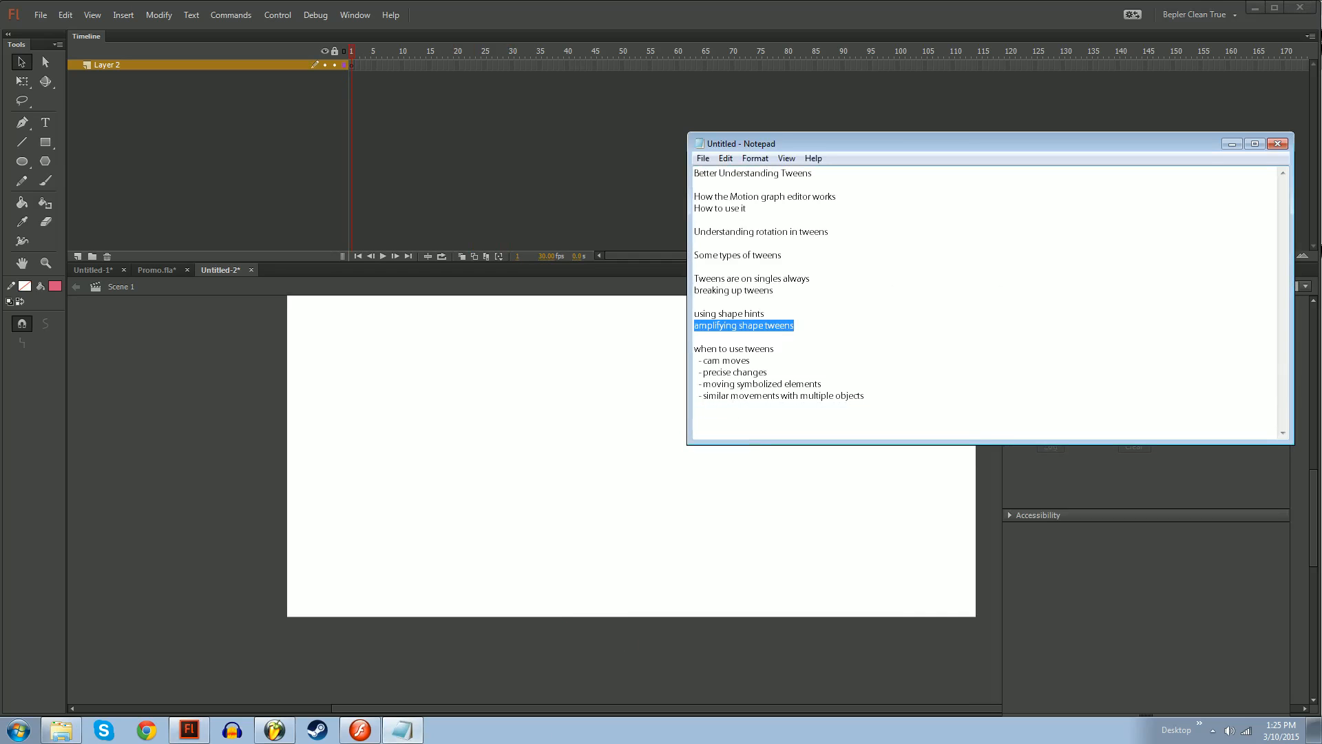
click(813, 410)
click(1232, 144)
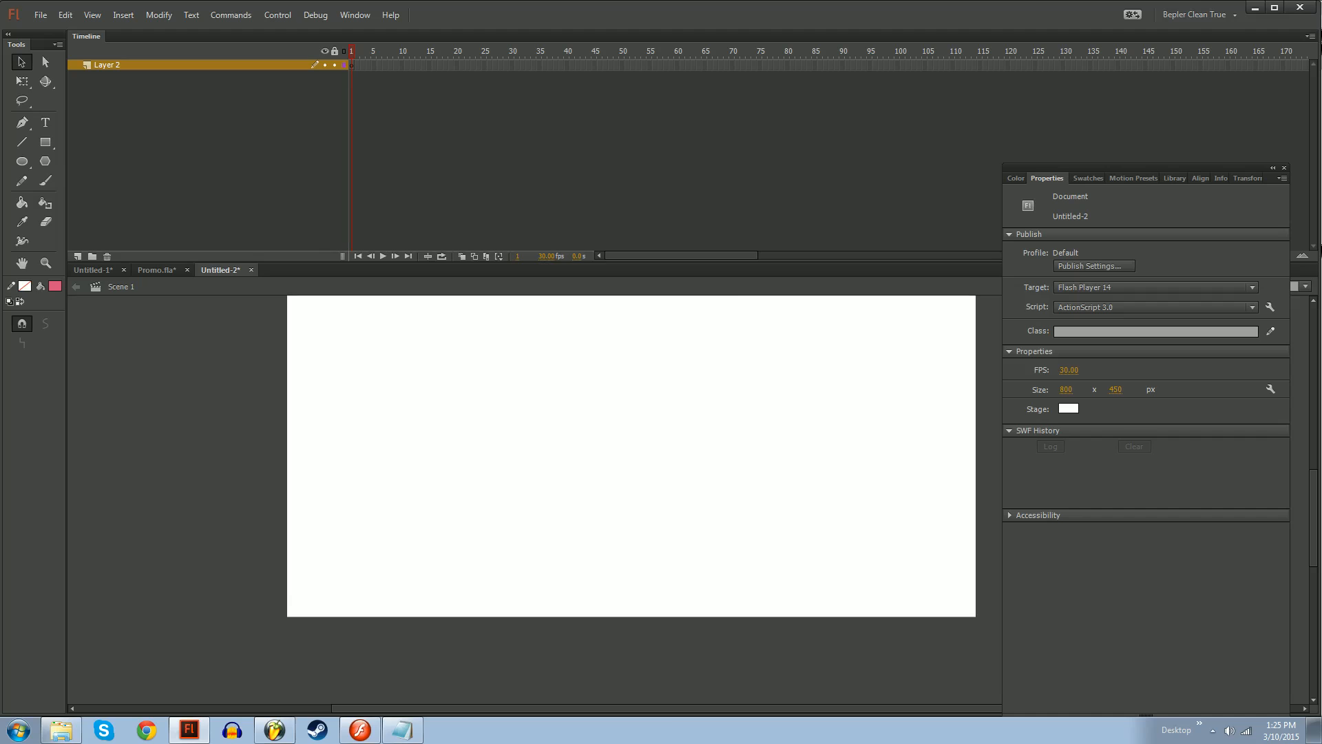
Switch to the Promo.fla document, scrub through its tweened text and camera moves, and enlarge the timeline area to examine more layers
drag(0, 132, 724, 353)
click(157, 270)
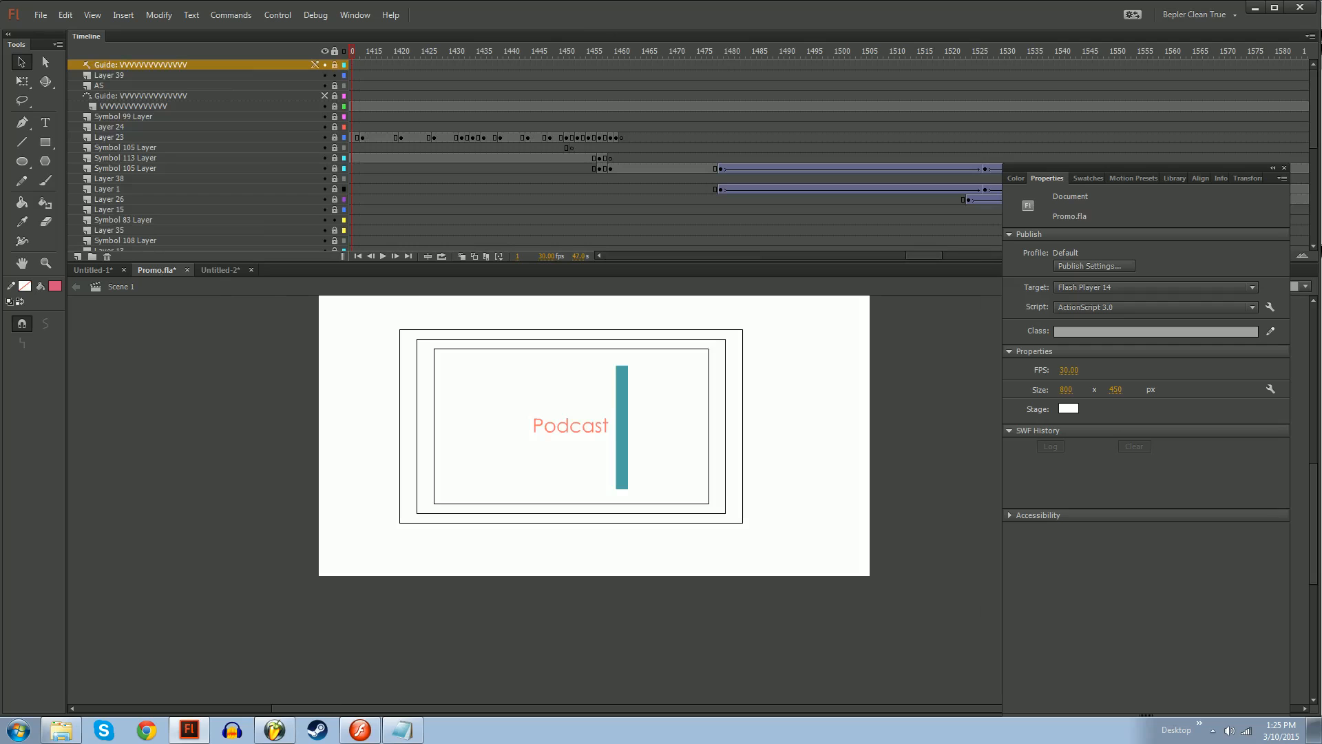
drag(352, 52, 613, 80)
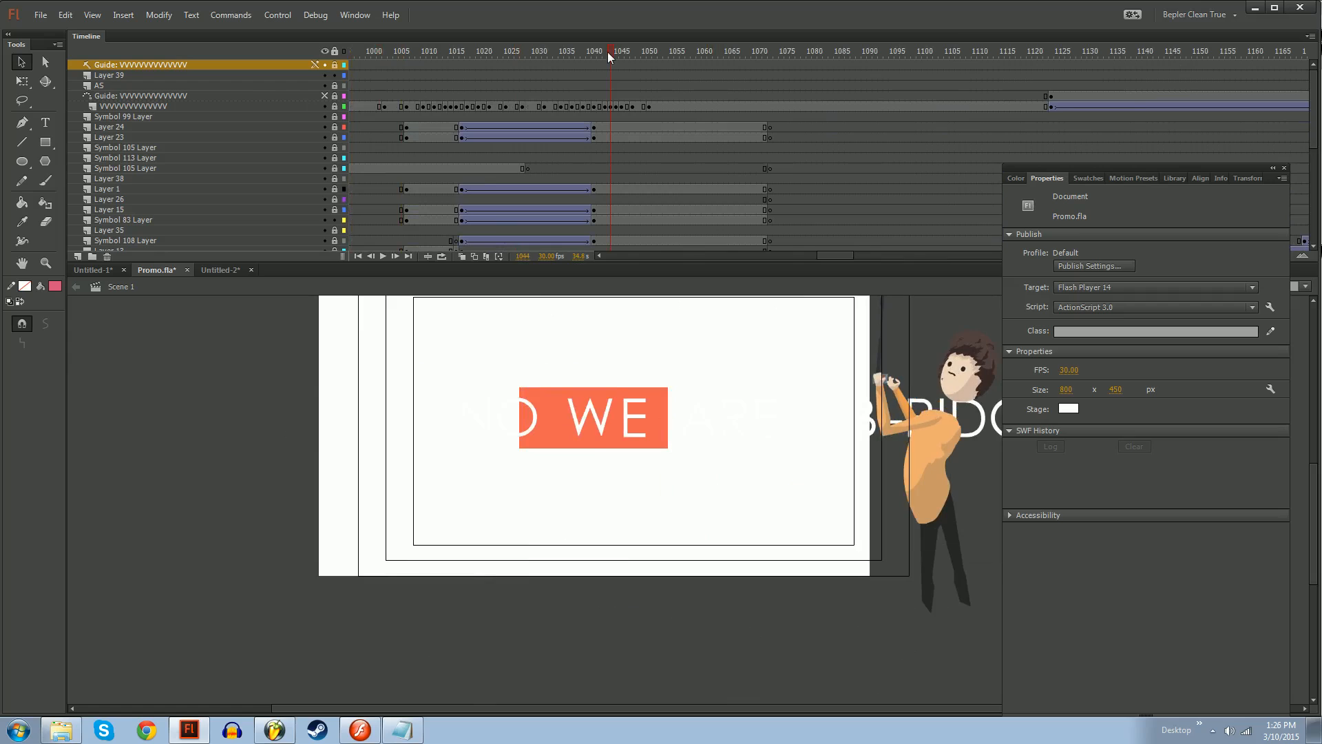
drag(610, 57, 541, 88)
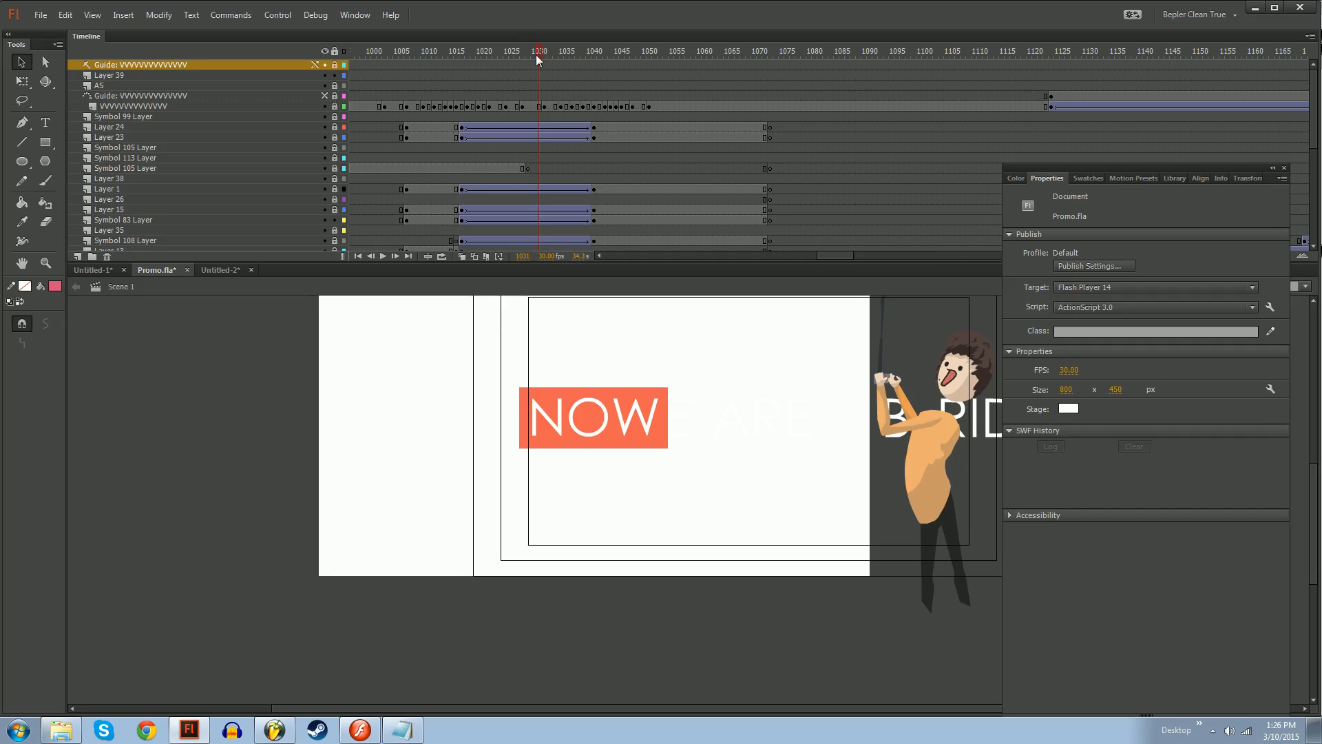
drag(531, 54, 549, 106)
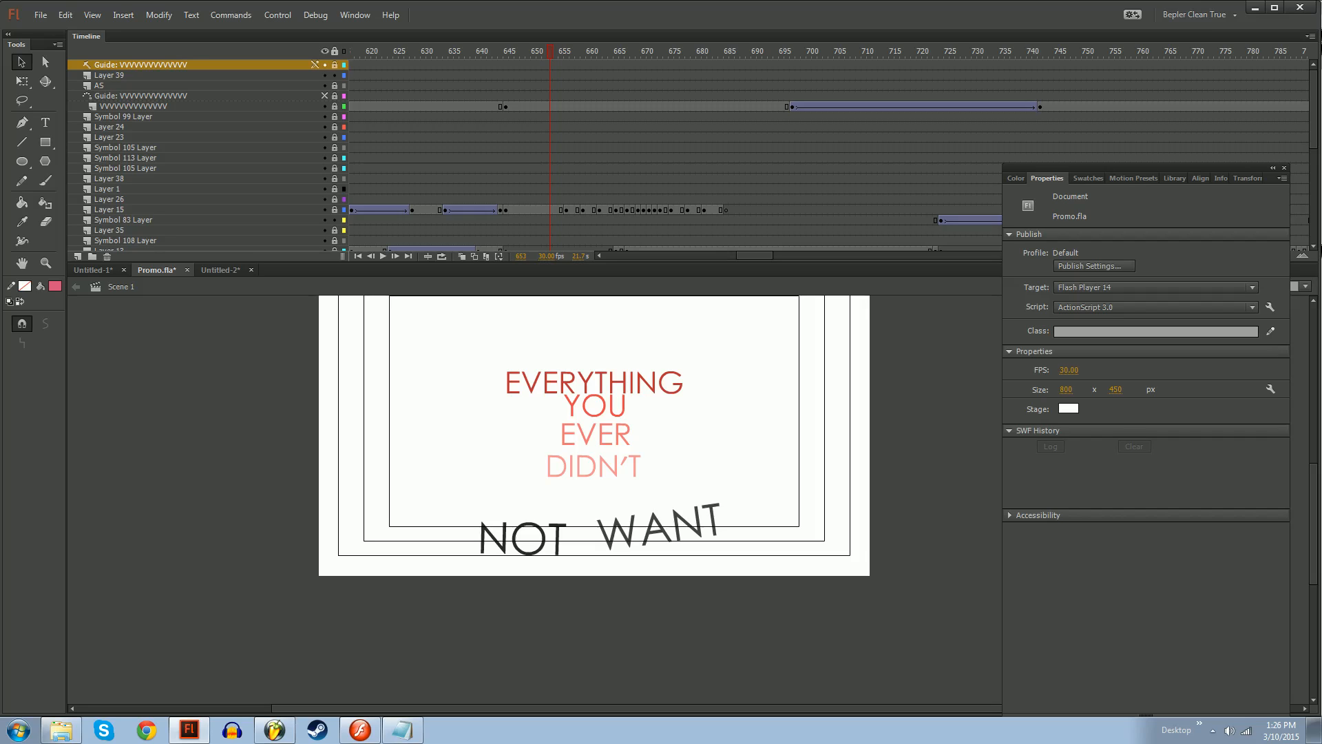
drag(550, 59, 447, 126)
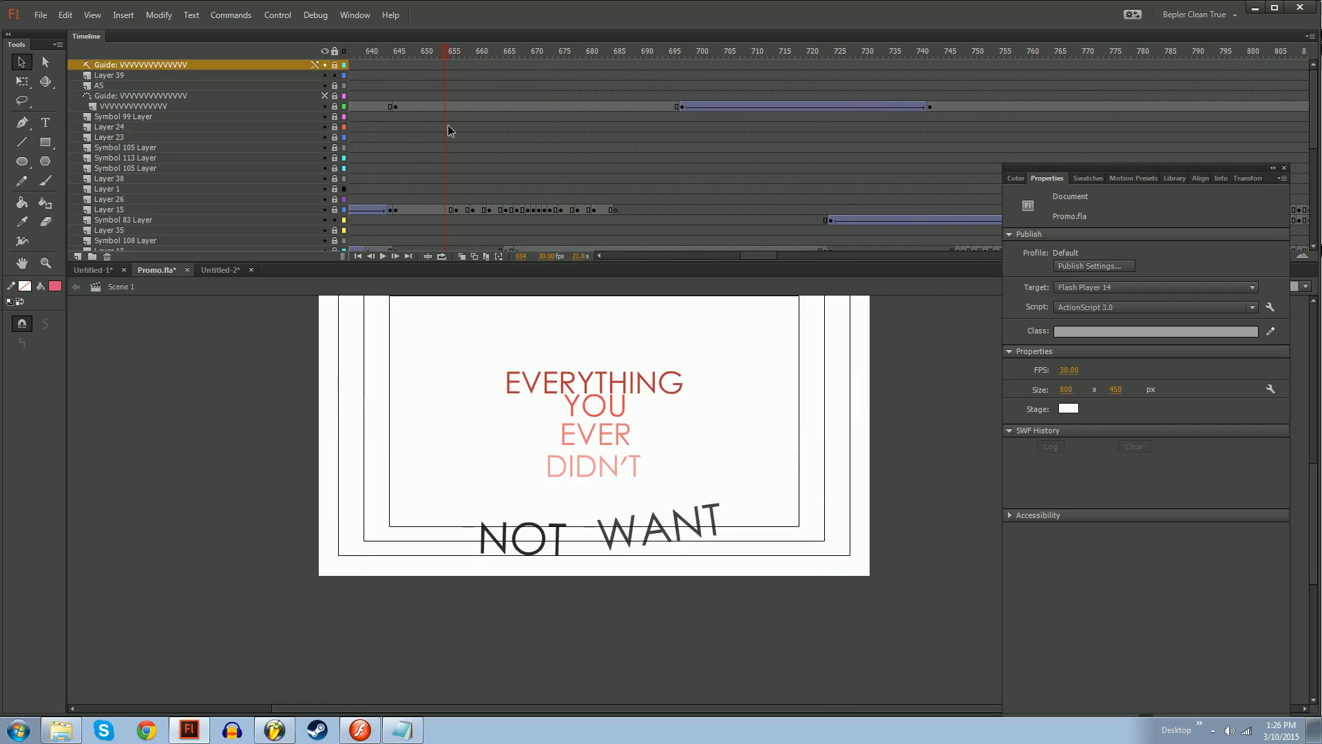
drag(690, 262, 696, 442)
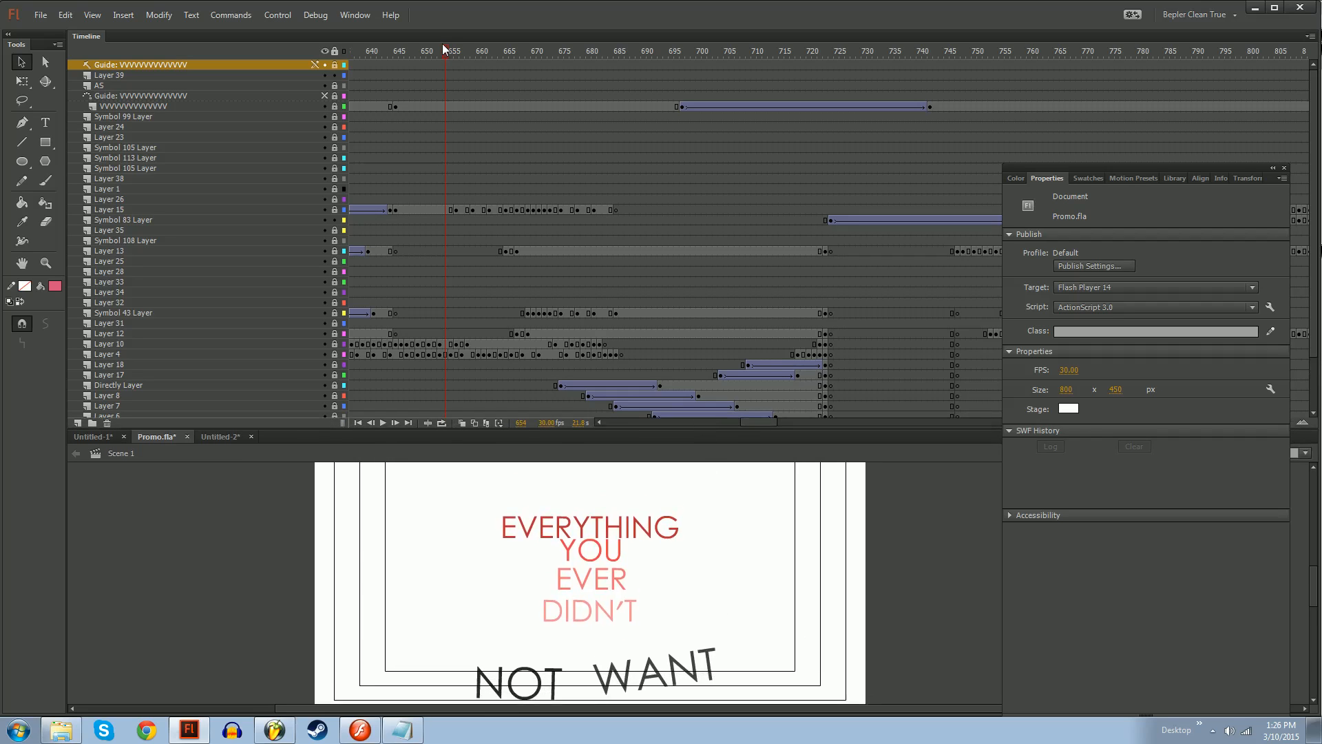
Return to the Notepad outline and highlight the "moving symbolized elements" point under when to use tweens
click(403, 730)
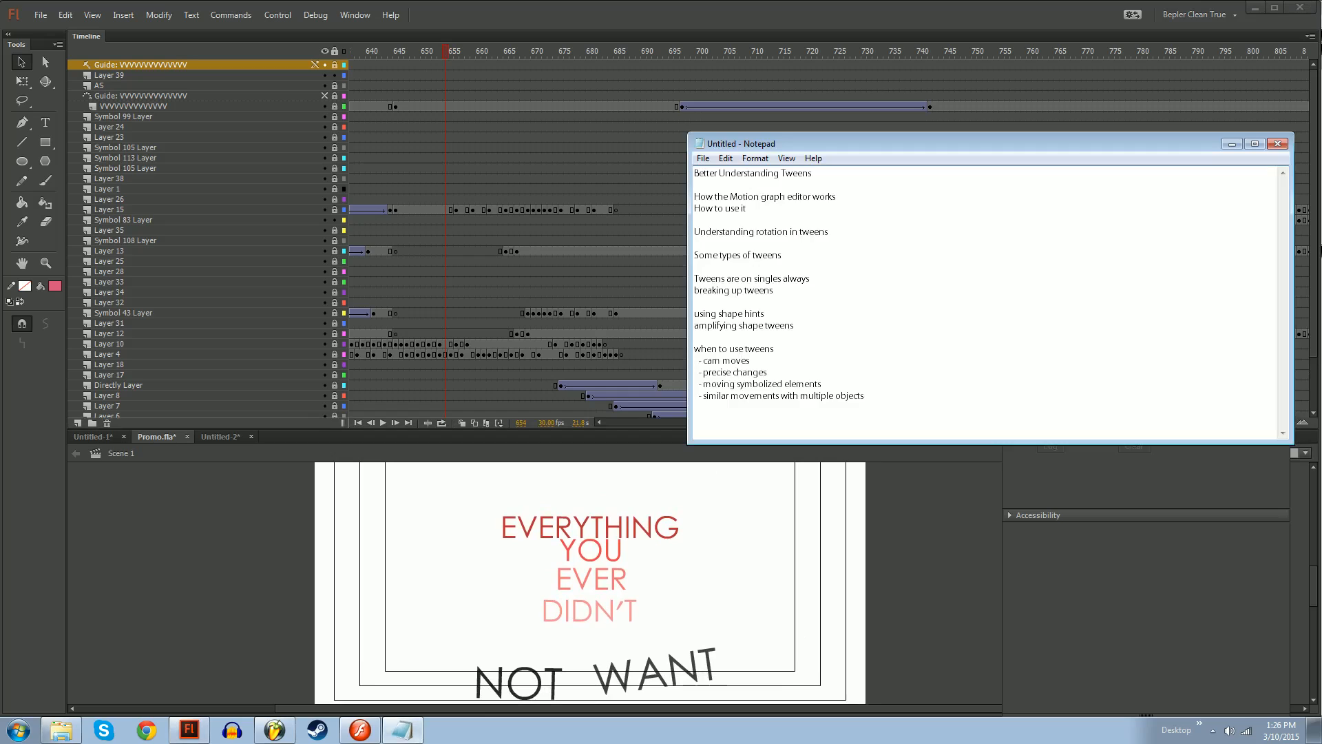
drag(718, 349, 835, 387)
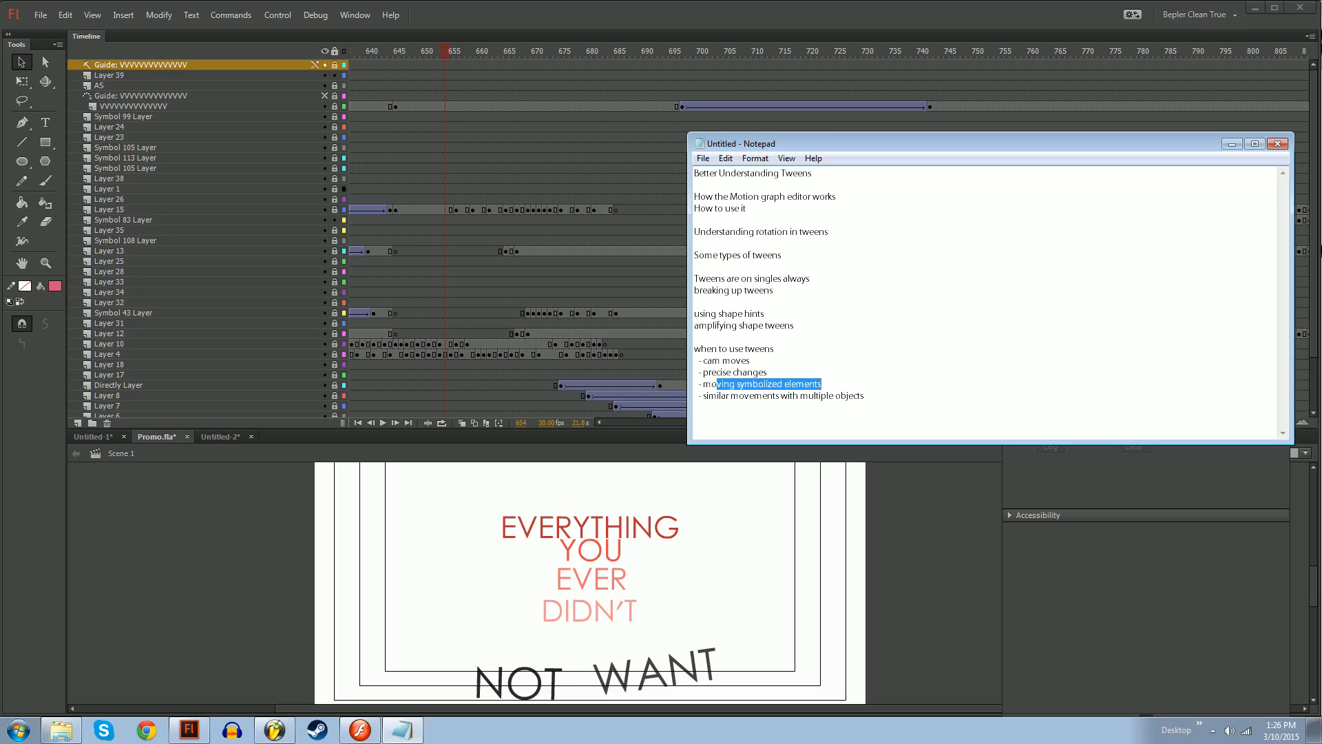
Highlight the "similar movements with multiple objects" point in the Notepad outline, then clear the highlight
drag(708, 396, 819, 396)
click(798, 396)
click(750, 396)
click(830, 396)
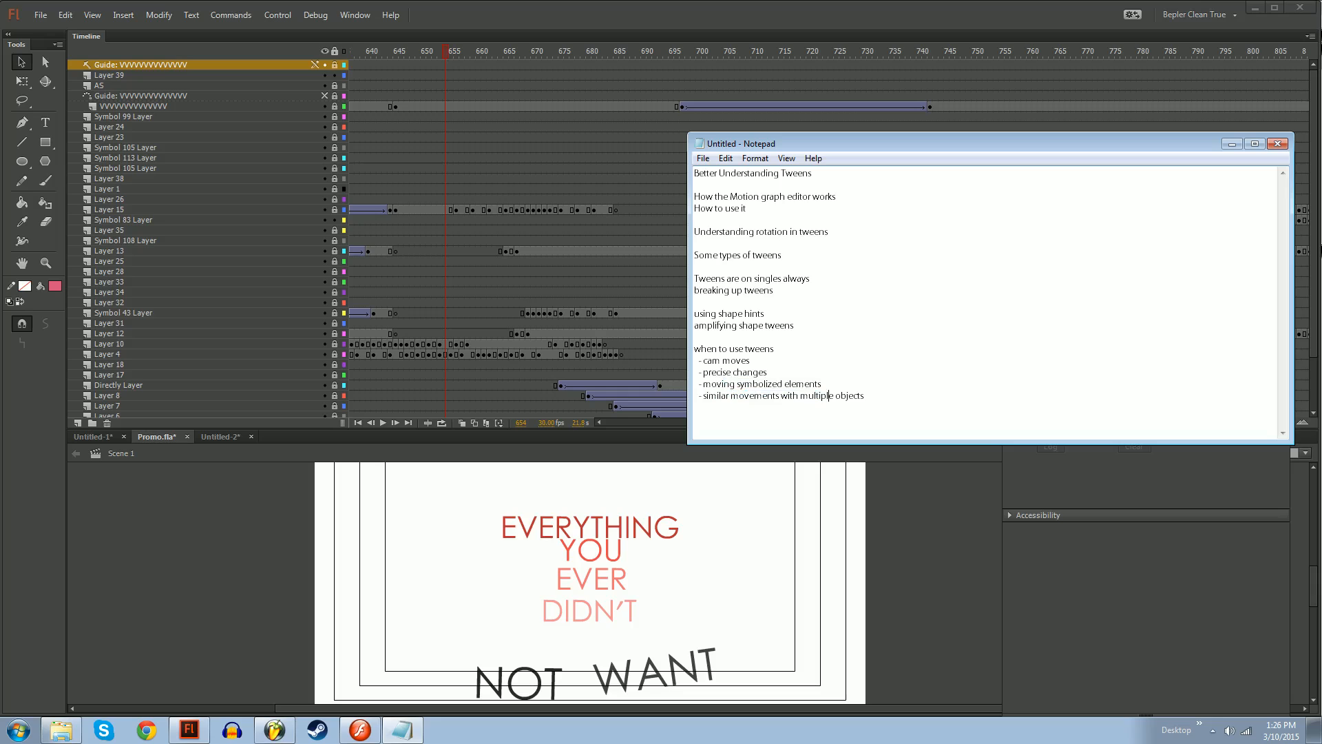
Switch back to Promo.fla in Flash and scrub through the staggered text tweens and Layer 15's keyframes up to about frame 725
click(627, 405)
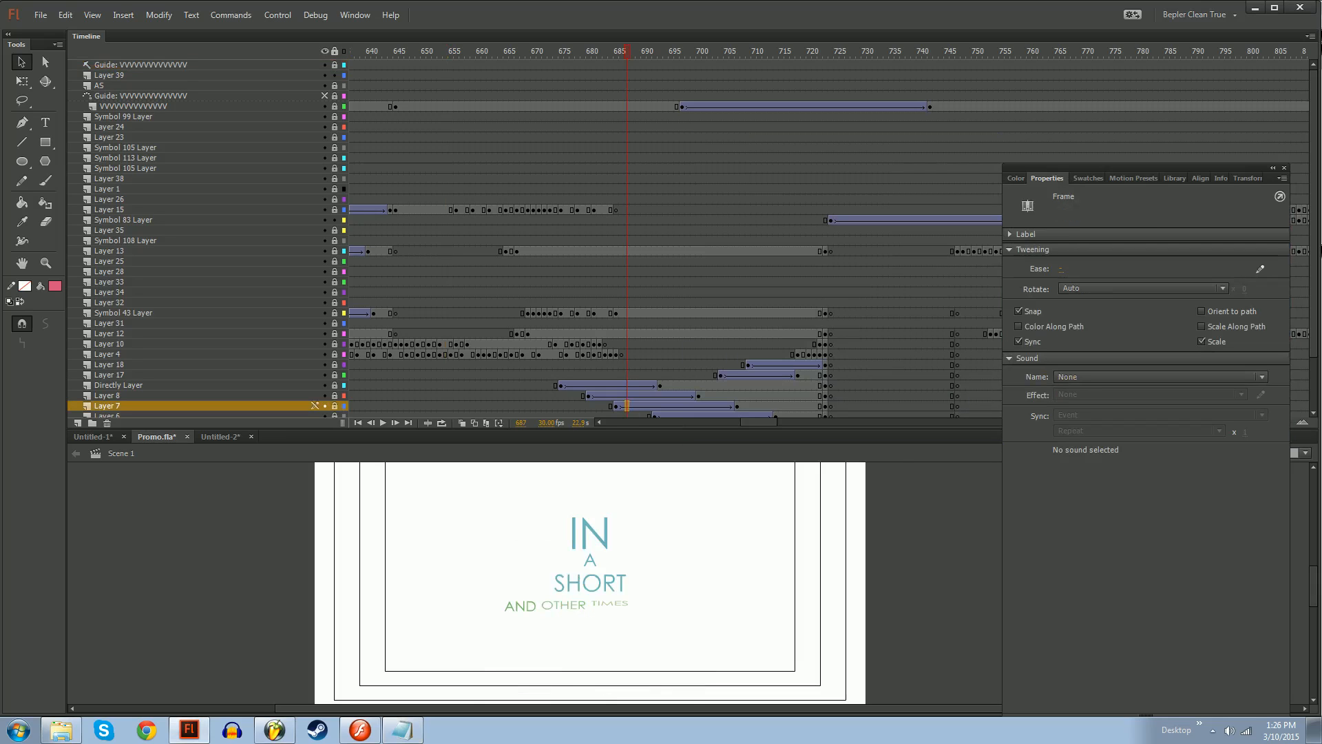
drag(627, 52, 861, 88)
drag(656, 689, 661, 624)
mouse_move(829, 38)
mouse_down()
mouse_move(824, 48)
mouse_move(826, 37)
mouse_up()
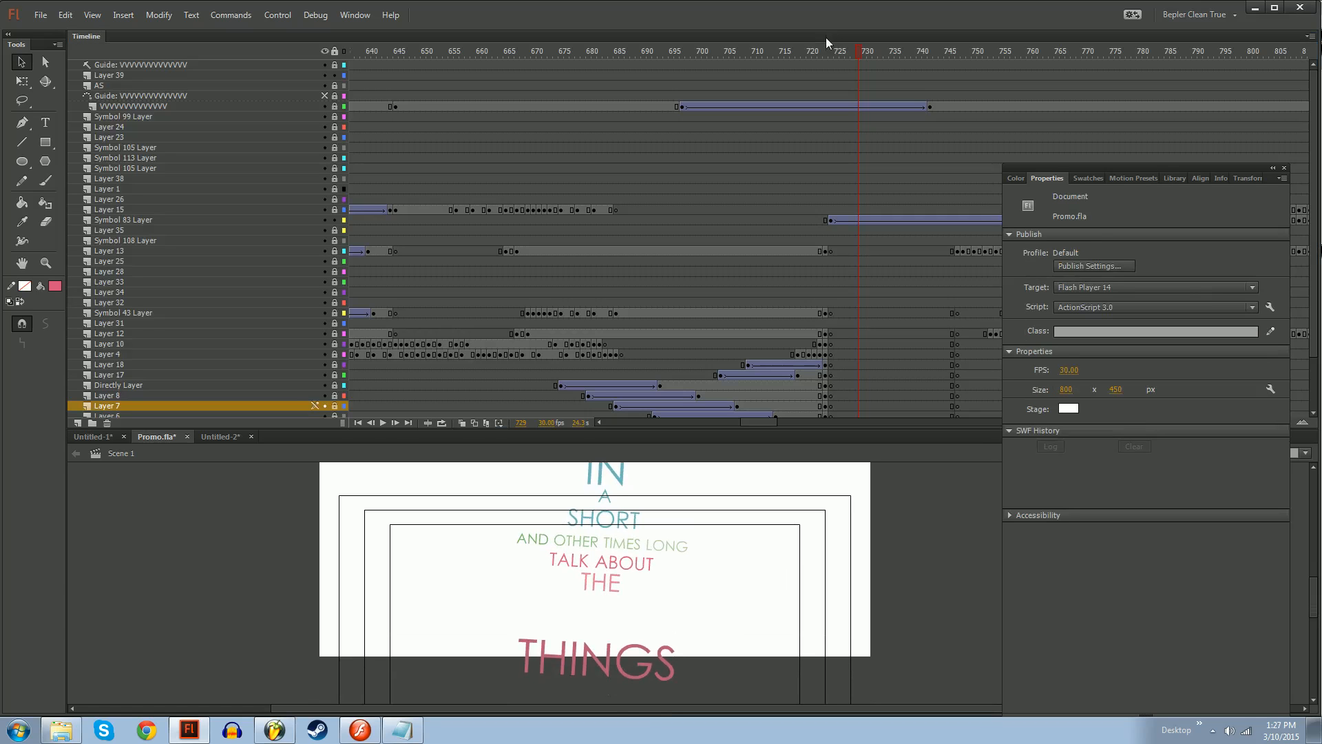
click(864, 52)
mouse_move(825, 56)
mouse_down()
mouse_move(685, 57)
mouse_move(842, 55)
mouse_up()
drag(474, 210, 606, 209)
drag(600, 52, 833, 97)
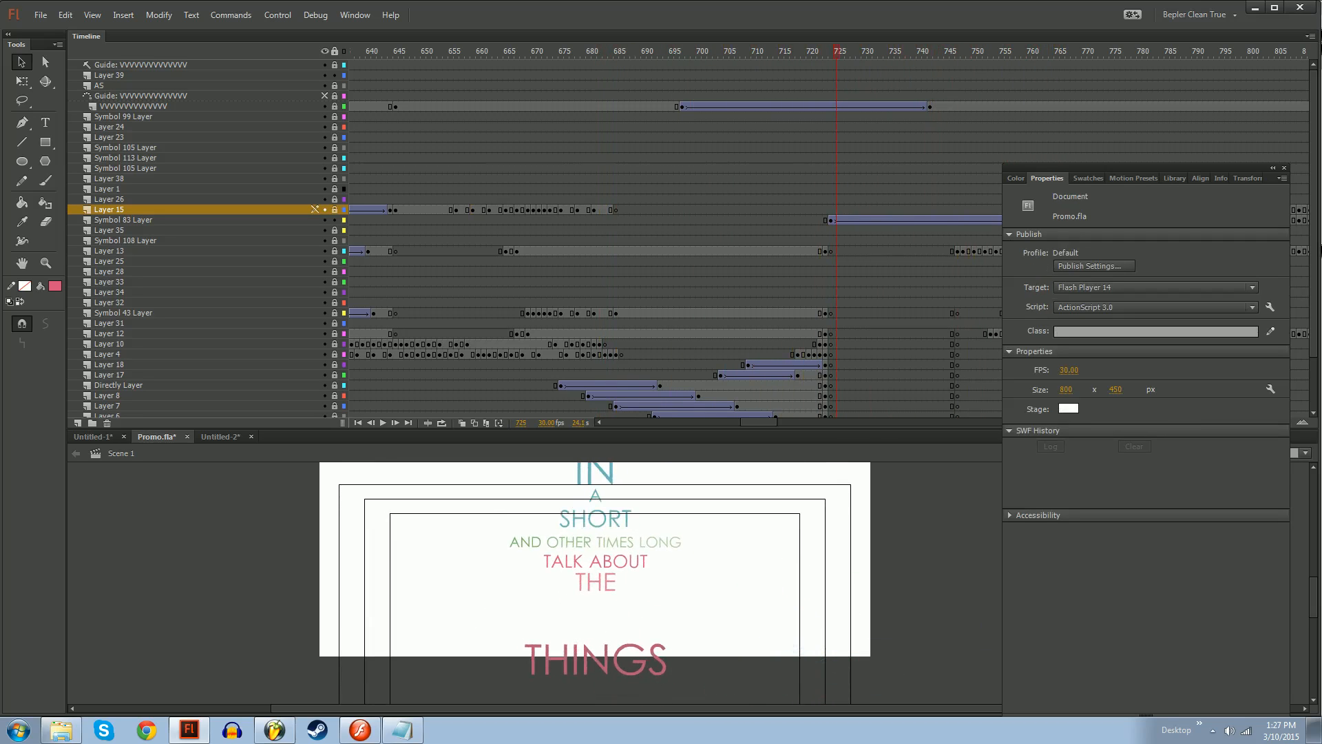
Select the start of the tween on Symbol 83 Layer at frame 724 and scrub through it to frame 763
click(831, 219)
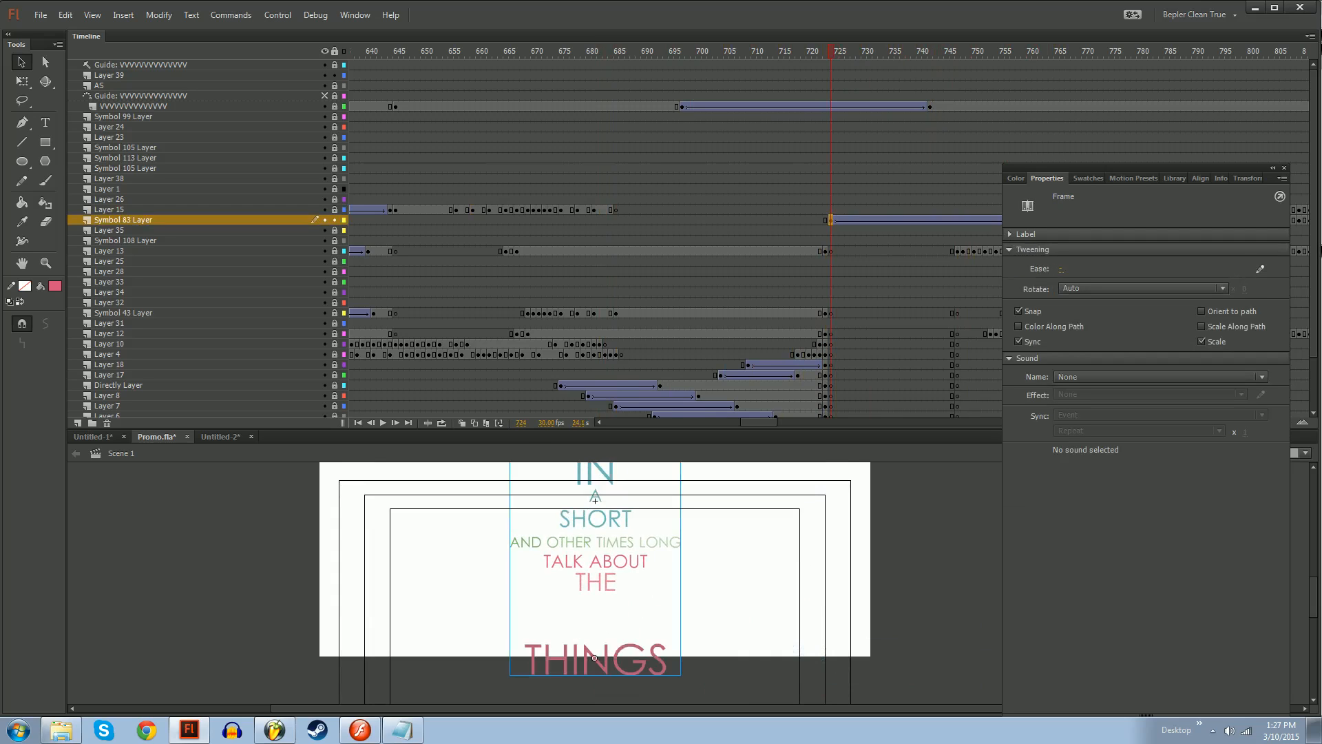
drag(762, 423, 774, 422)
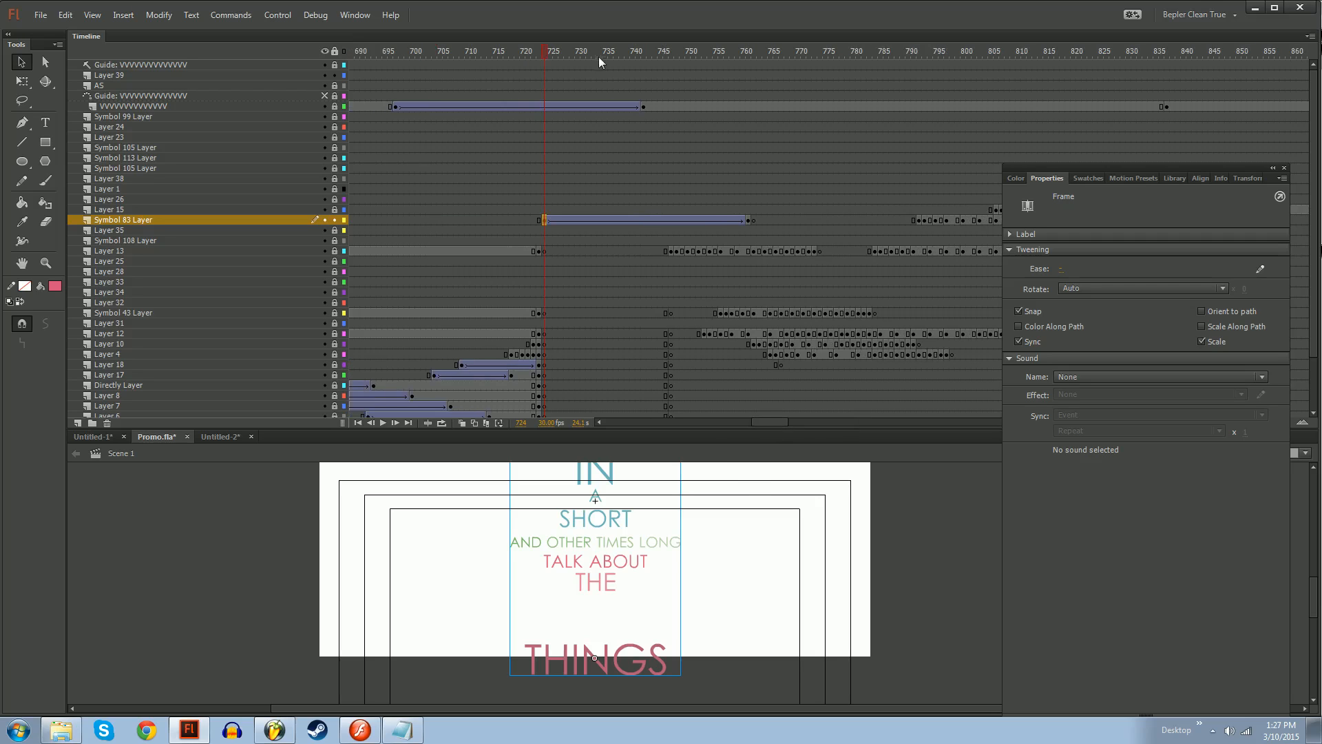
drag(551, 55, 760, 69)
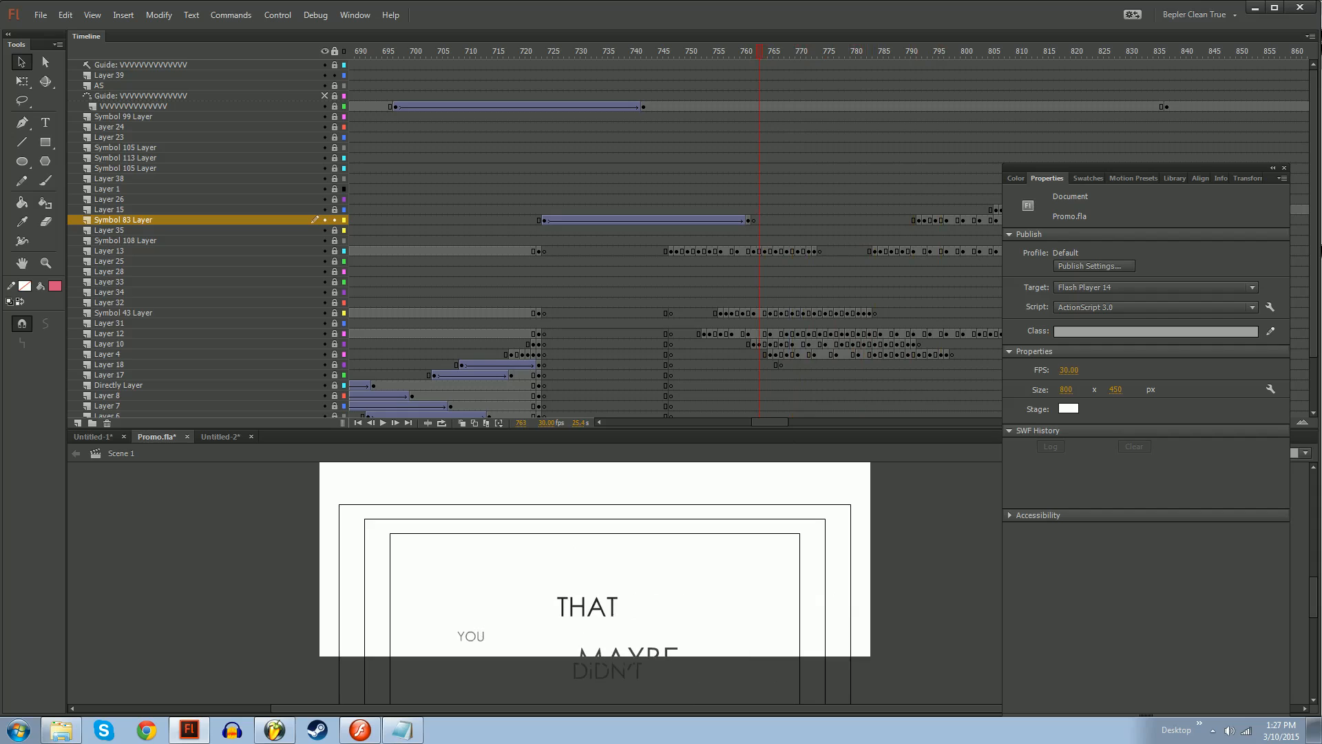
Unlock Layer 13 and advance through its keyframed "THAT" animation one frame at a time from frame 747 to 759
click(671, 251)
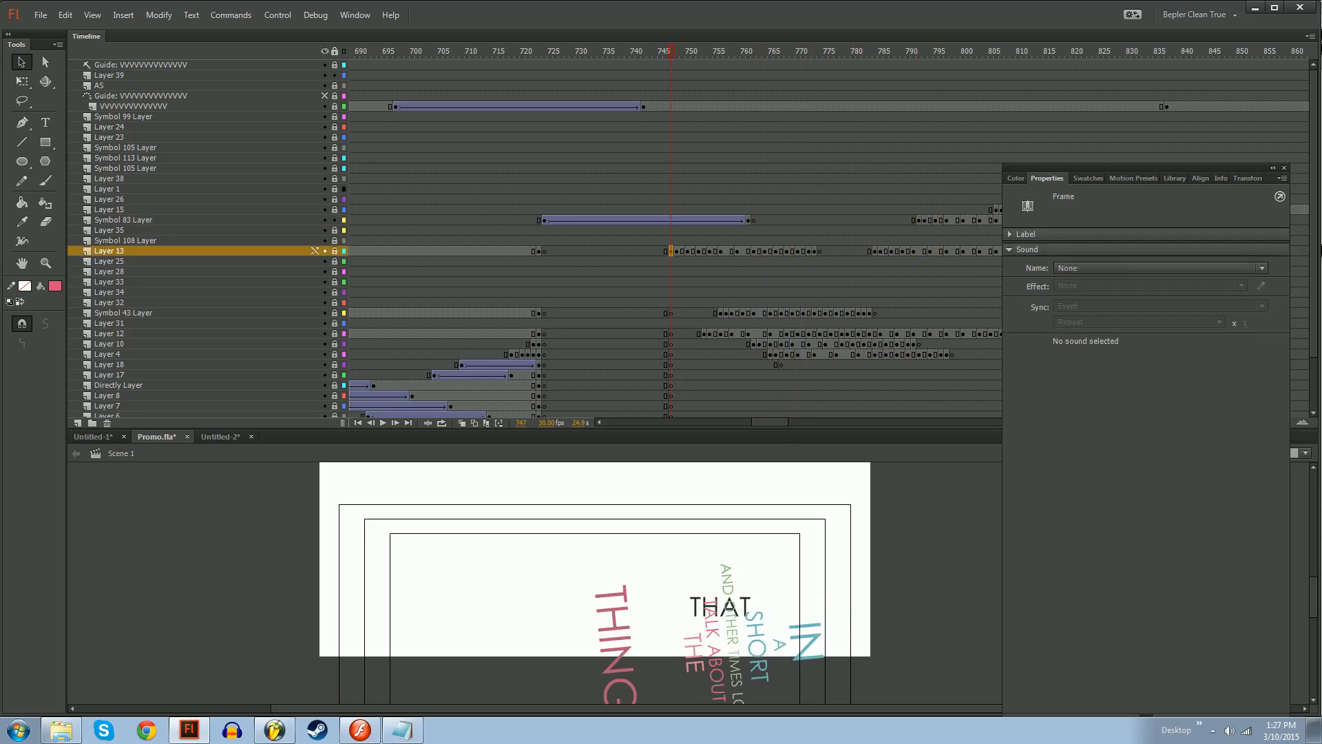
click(338, 254)
key(period)
key(period)
key(period)
key(period)
key(period)
key(period)
key(period)
key(period)
key(period)
key(period)
key(period)
key(period)
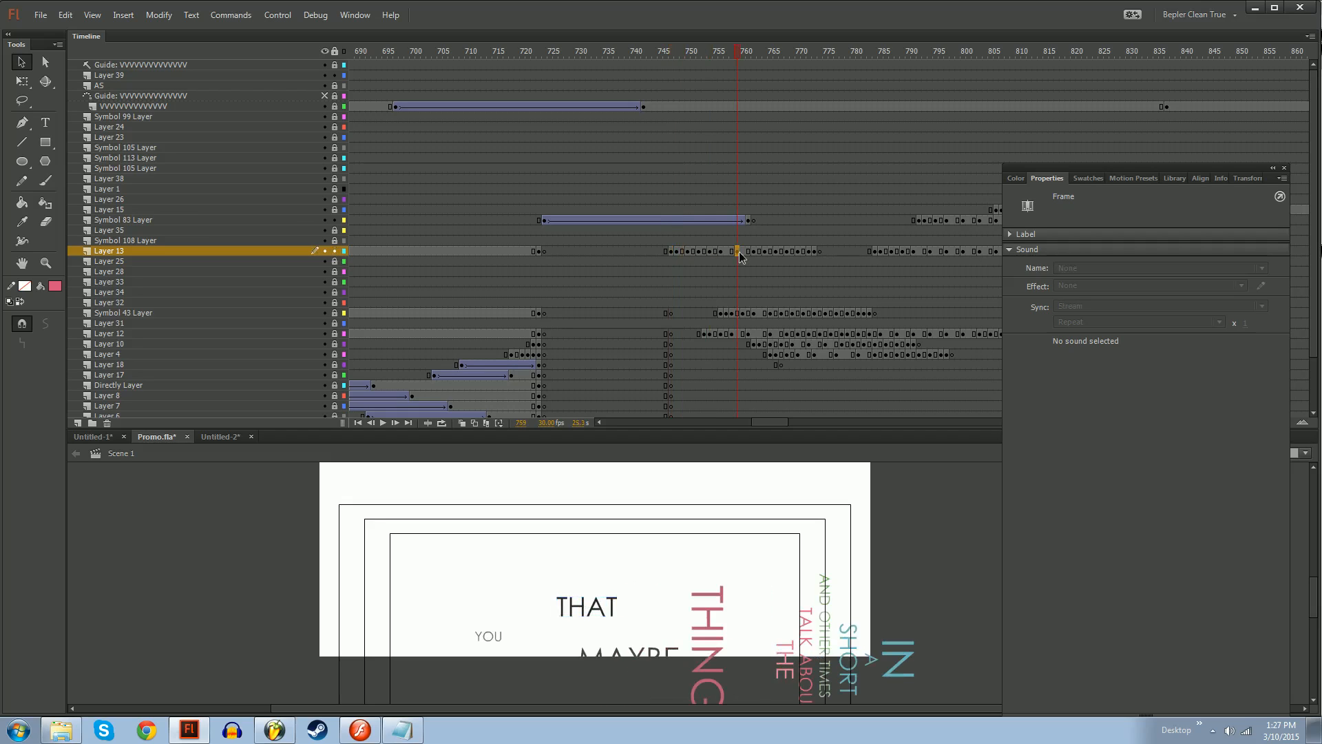
Clear the "THAT" animation's frames from 748 to 773 on Layer 13
drag(672, 252, 801, 251)
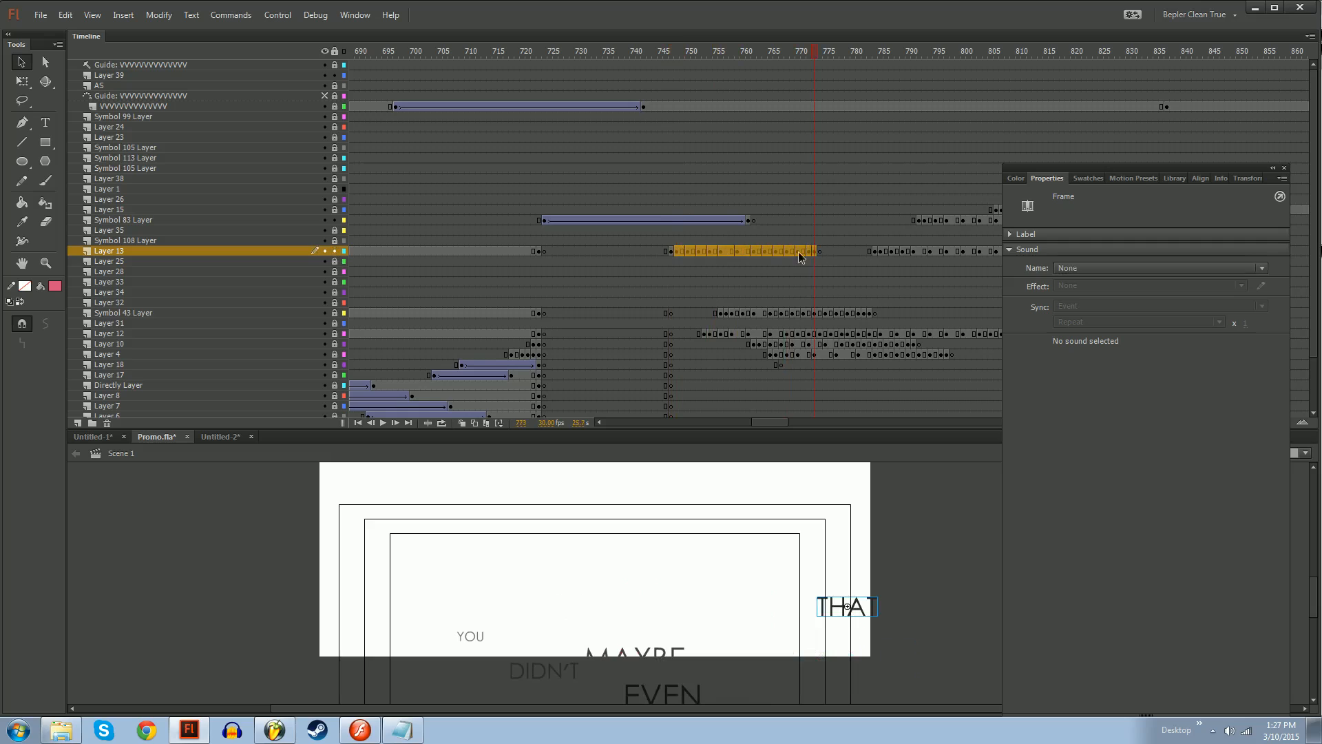
right_click(800, 253)
click(843, 444)
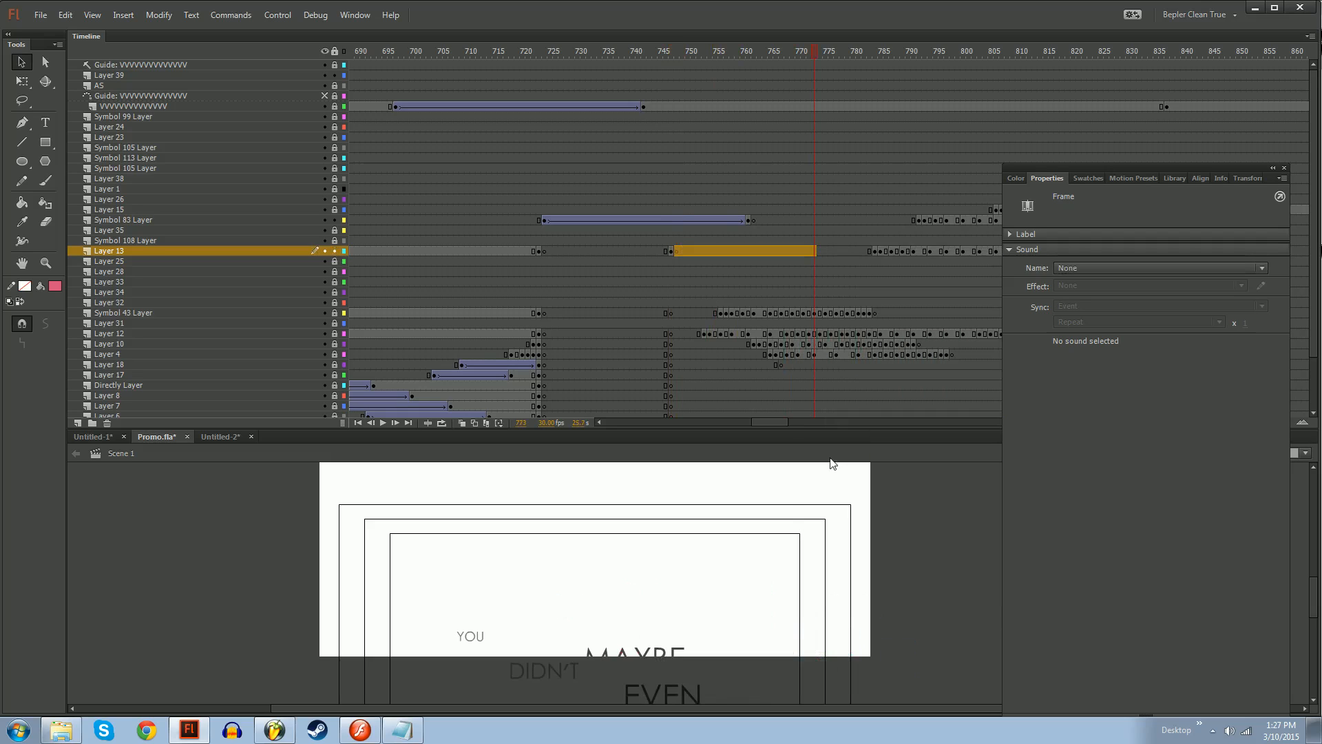
Go back to frame 748 on Layer 13 and move the word "THAT" leftward, adding a keyframe for its next pose
key(comma)
key(comma)
key(comma)
key(comma)
key(comma)
key(comma)
key(comma)
key(comma)
key(comma)
key(comma)
key(comma)
key(comma)
key(comma)
key(comma)
key(comma)
key(comma)
key(comma)
key(comma)
key(comma)
key(comma)
key(comma)
key(comma)
key(comma)
key(comma)
key(period)
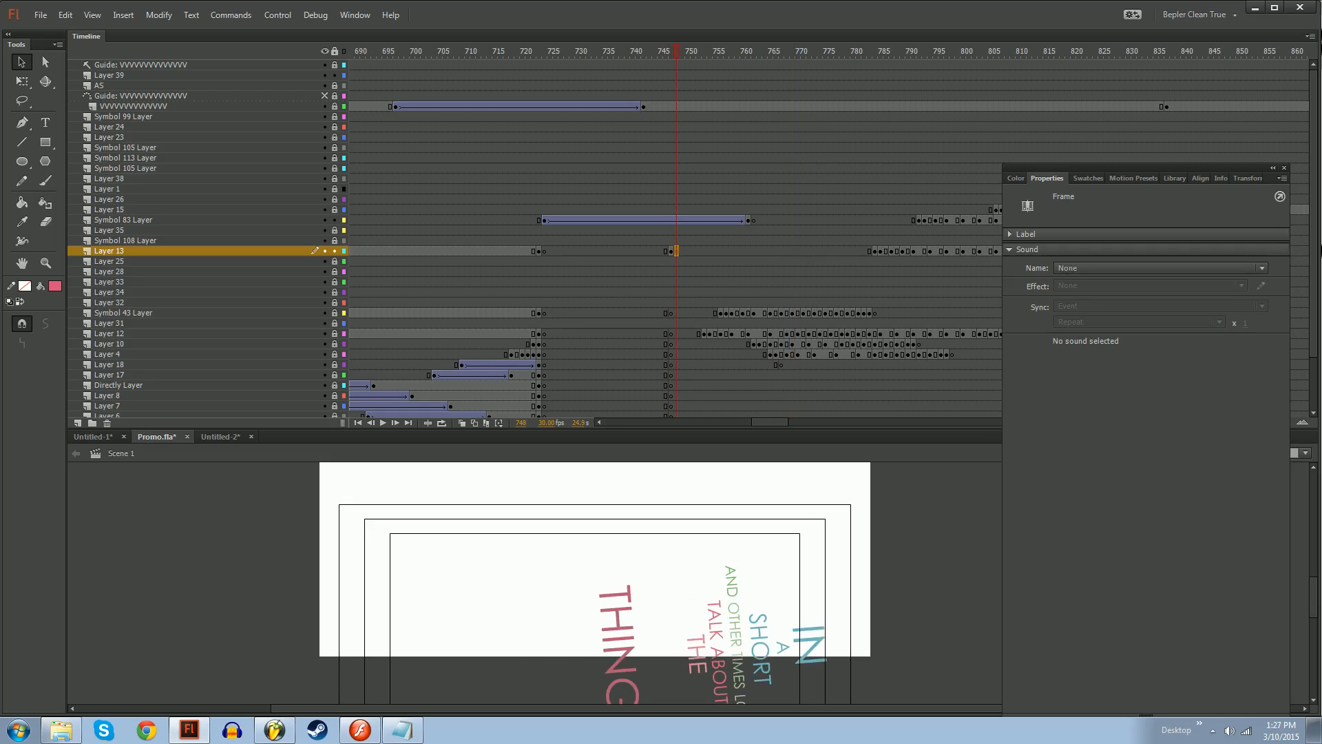
key(comma)
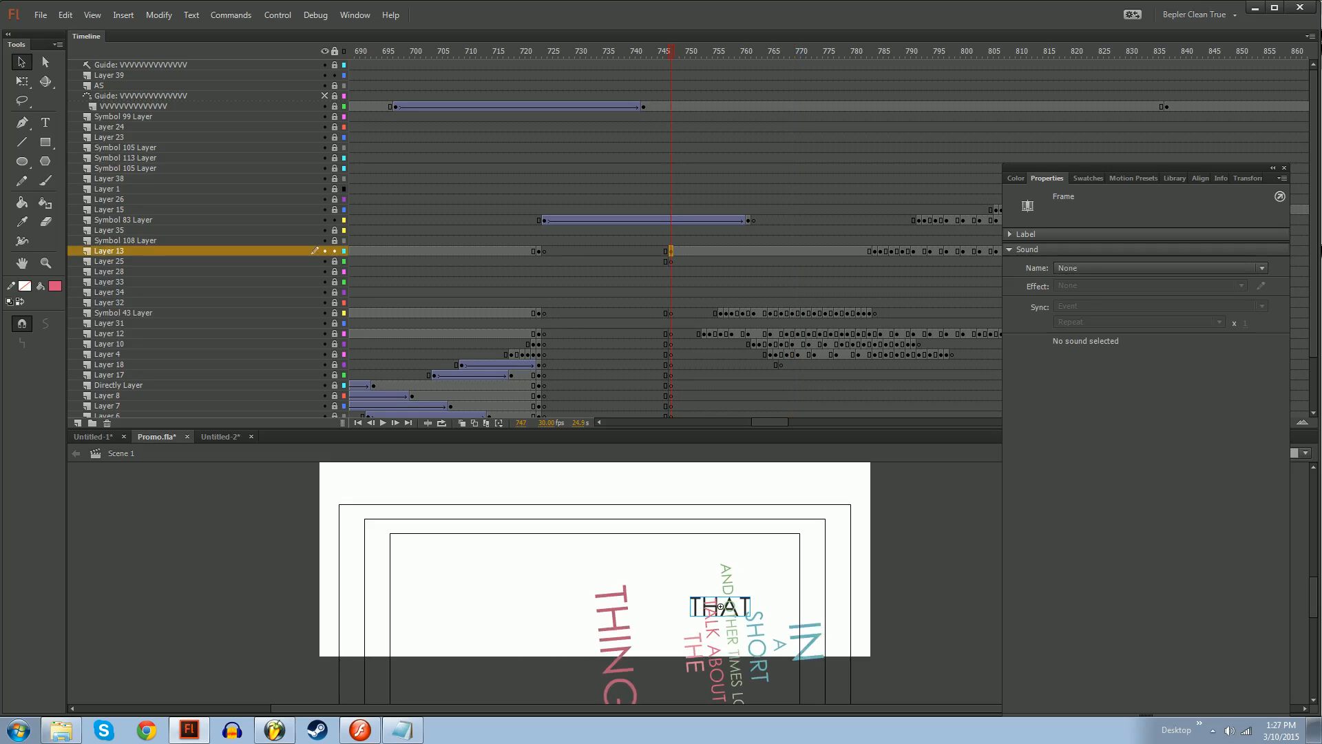
key(period)
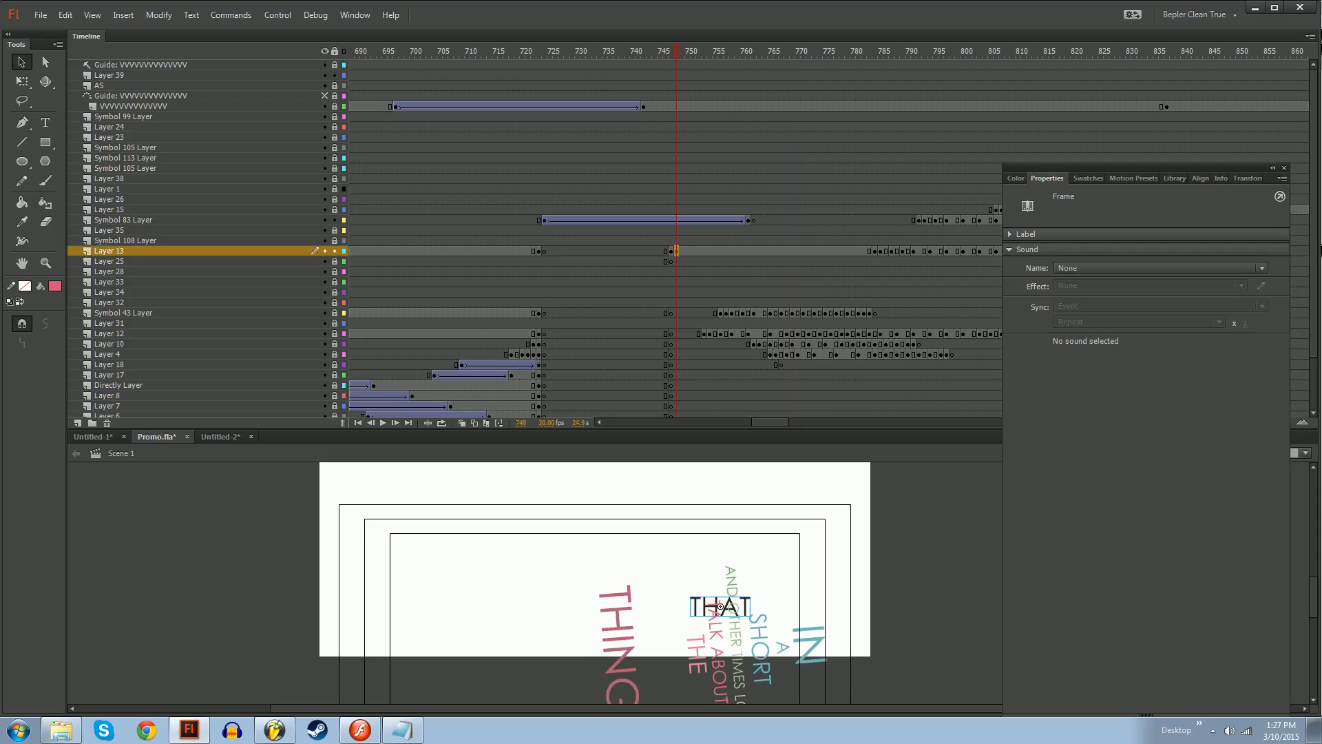
drag(720, 606, 596, 606)
key(F6)
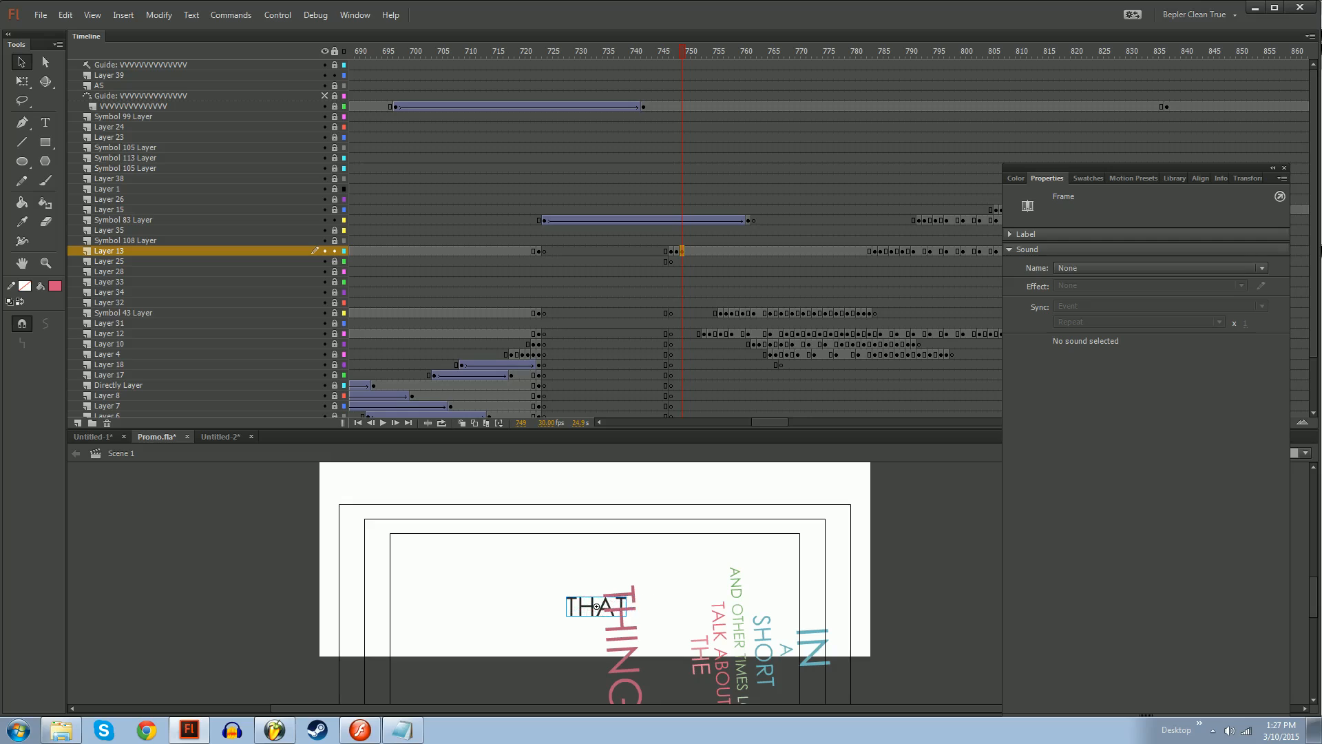
Turn on onion skinning and pose "THAT" with a keyframe on every frame of Layer 13 up to frame 759
click(462, 423)
key(F6)
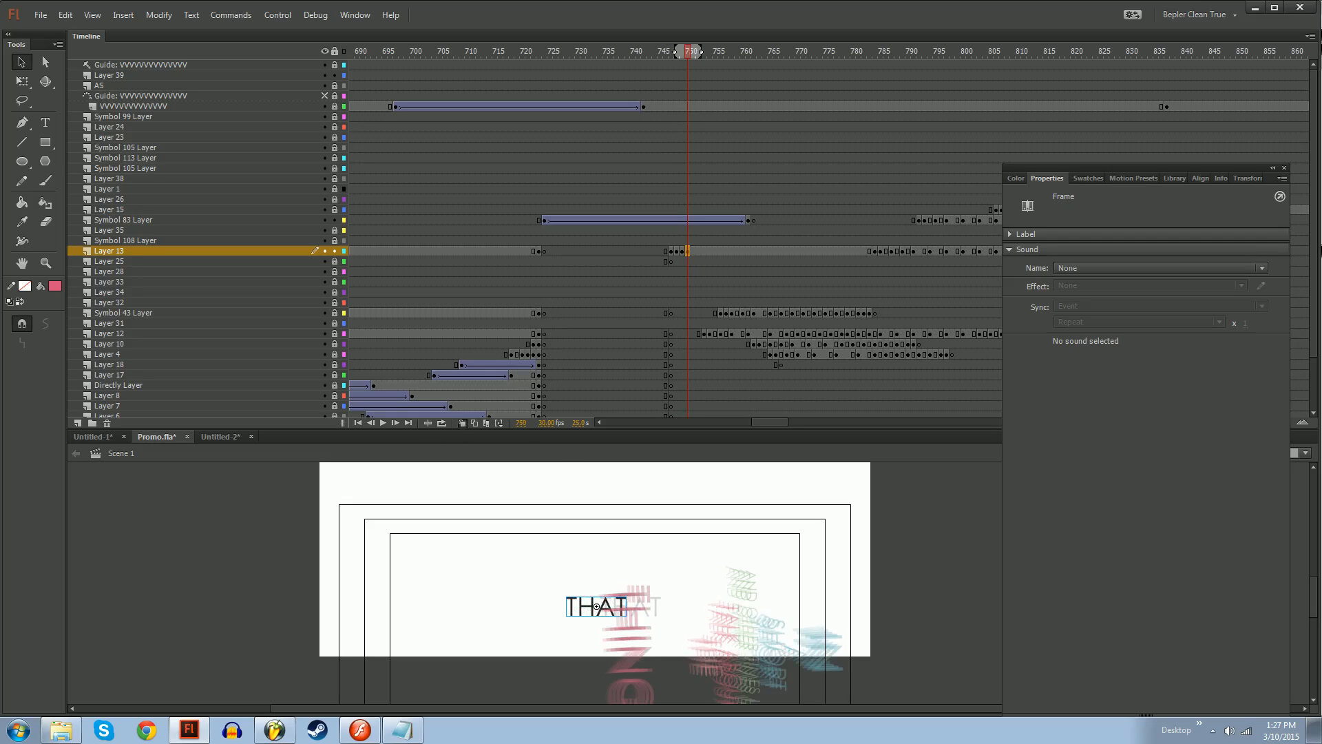
key(F6)
drag(597, 606, 786, 606)
key(F6)
key(F6)
key(F6)
key(F6)
key(F6)
key(F6)
key(F6)
key(F6)
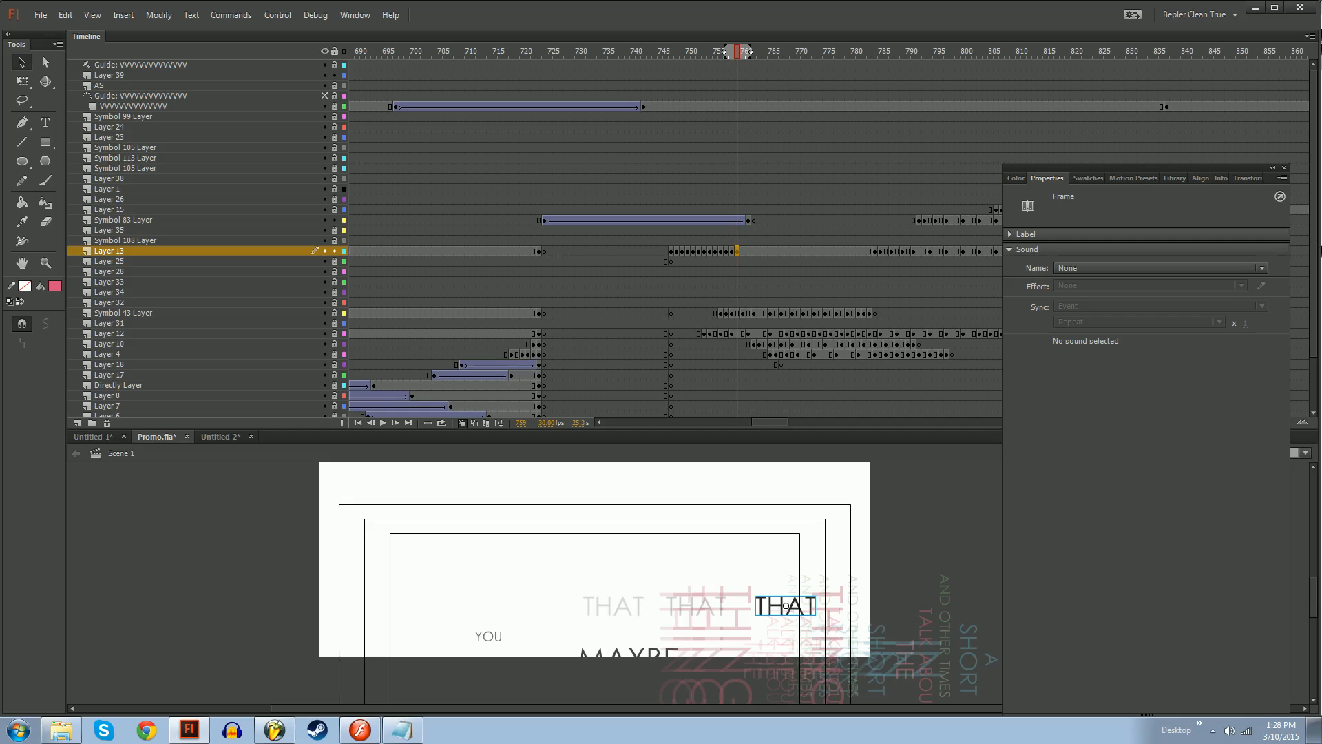
Insert extra hold frames after most of Layer 13's new "THAT" keyframes from frame 748 onward to slow the motion
click(676, 252)
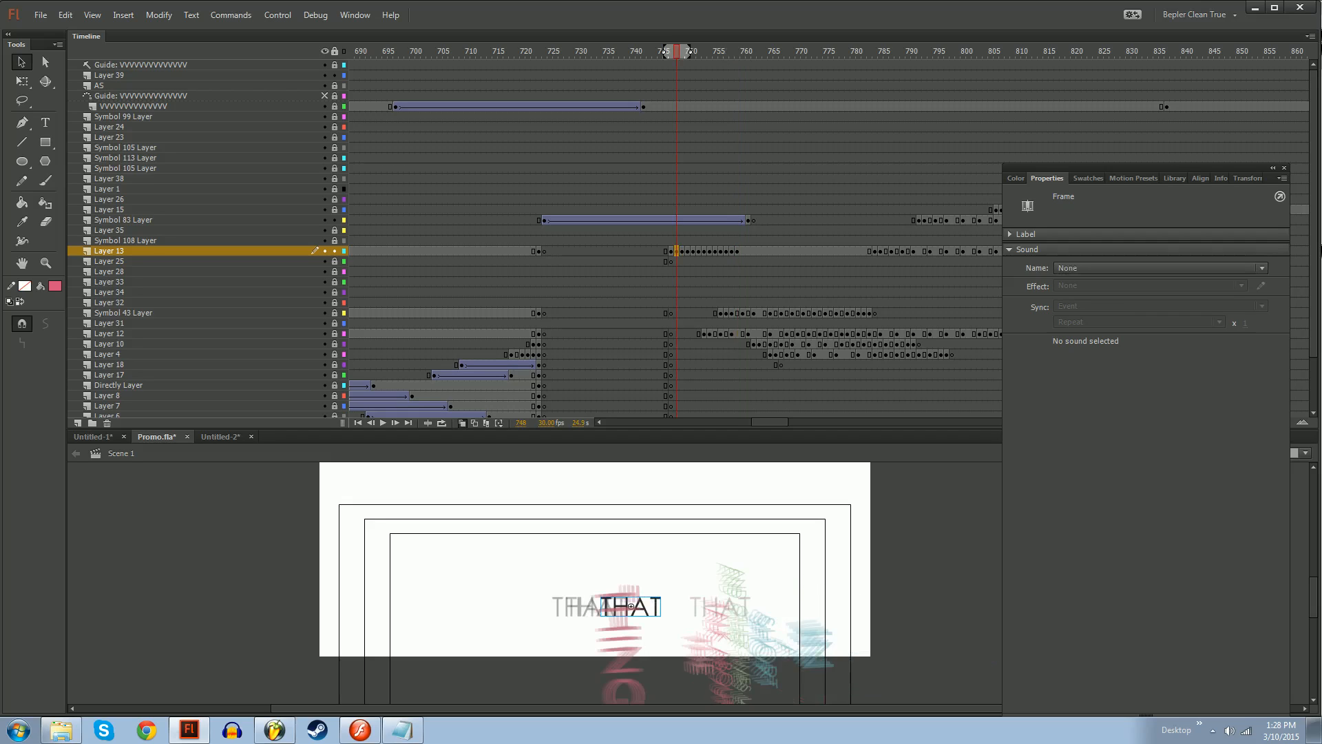
key(F5)
click(687, 252)
key(F5)
click(704, 251)
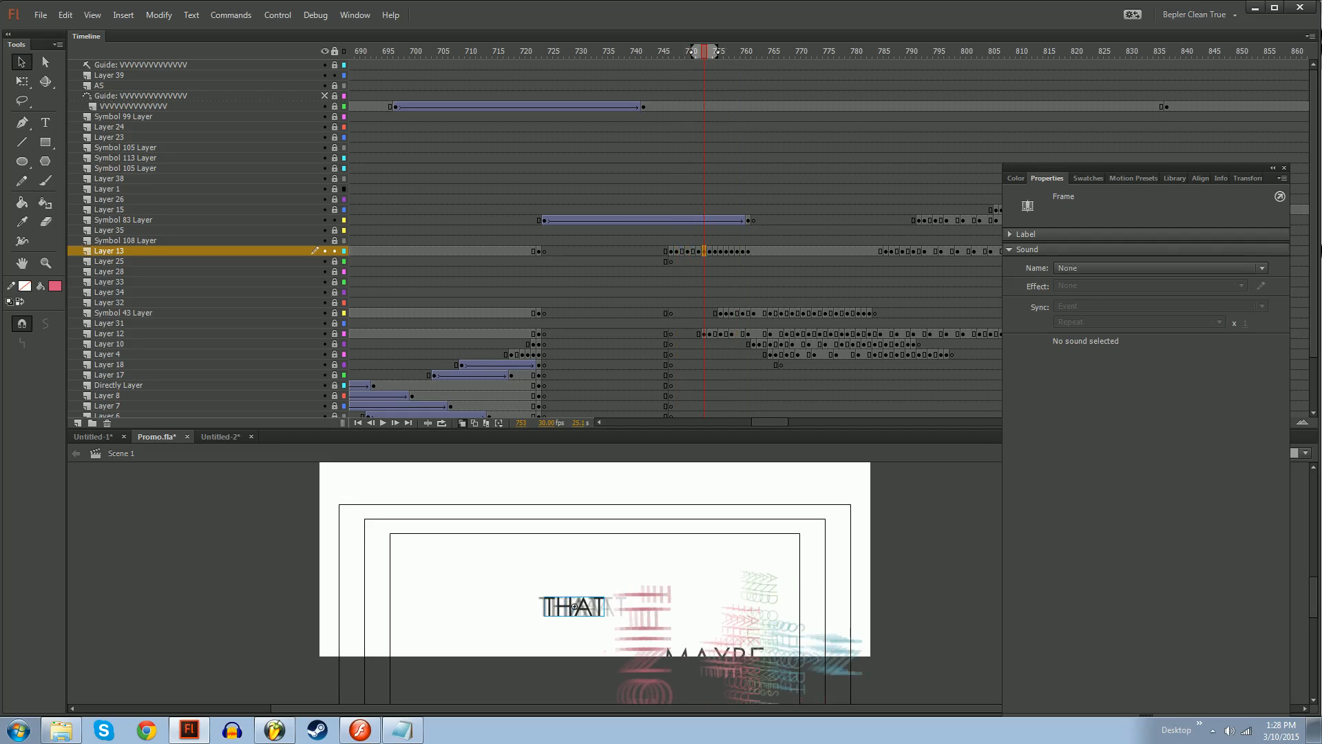
key(F5)
click(715, 252)
key(F5)
click(726, 251)
key(F5)
click(737, 252)
key(F5)
key(F5)
click(753, 252)
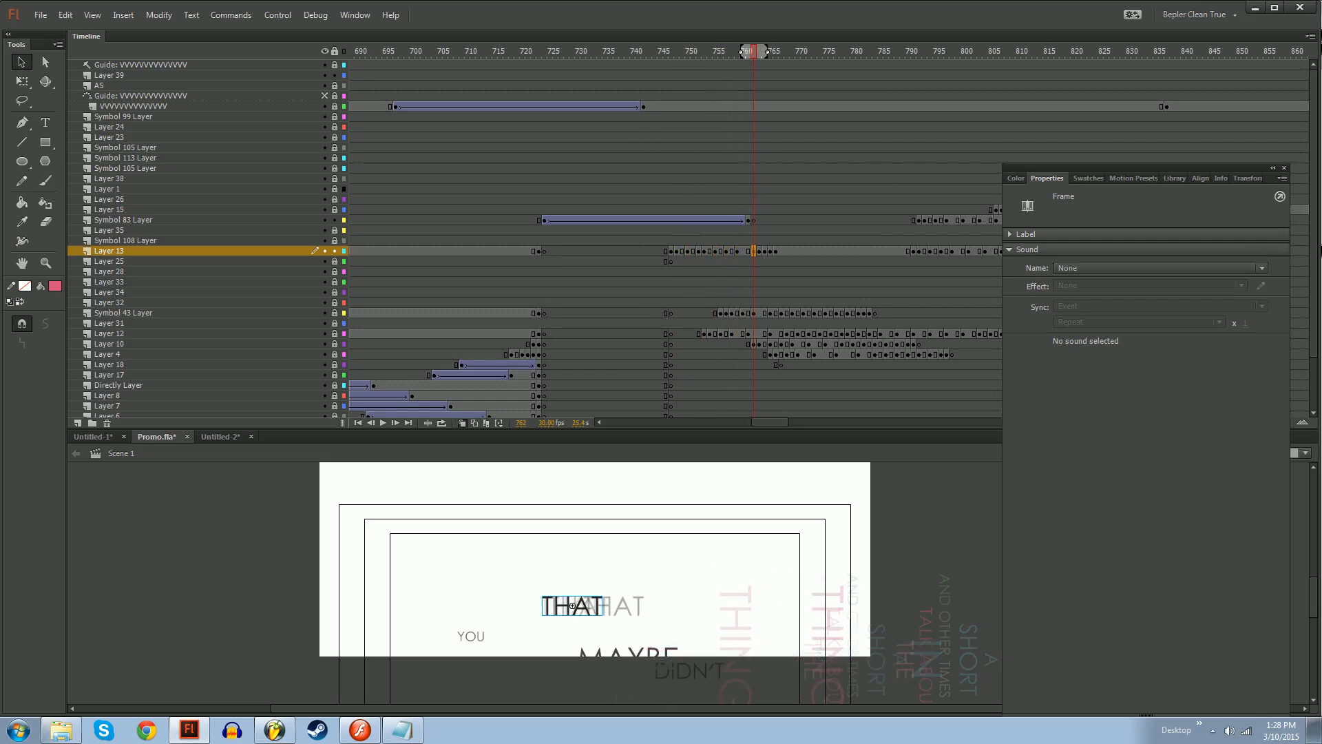
key(F5)
click(765, 251)
key(F5)
click(786, 252)
click(782, 252)
click(776, 251)
key(F5)
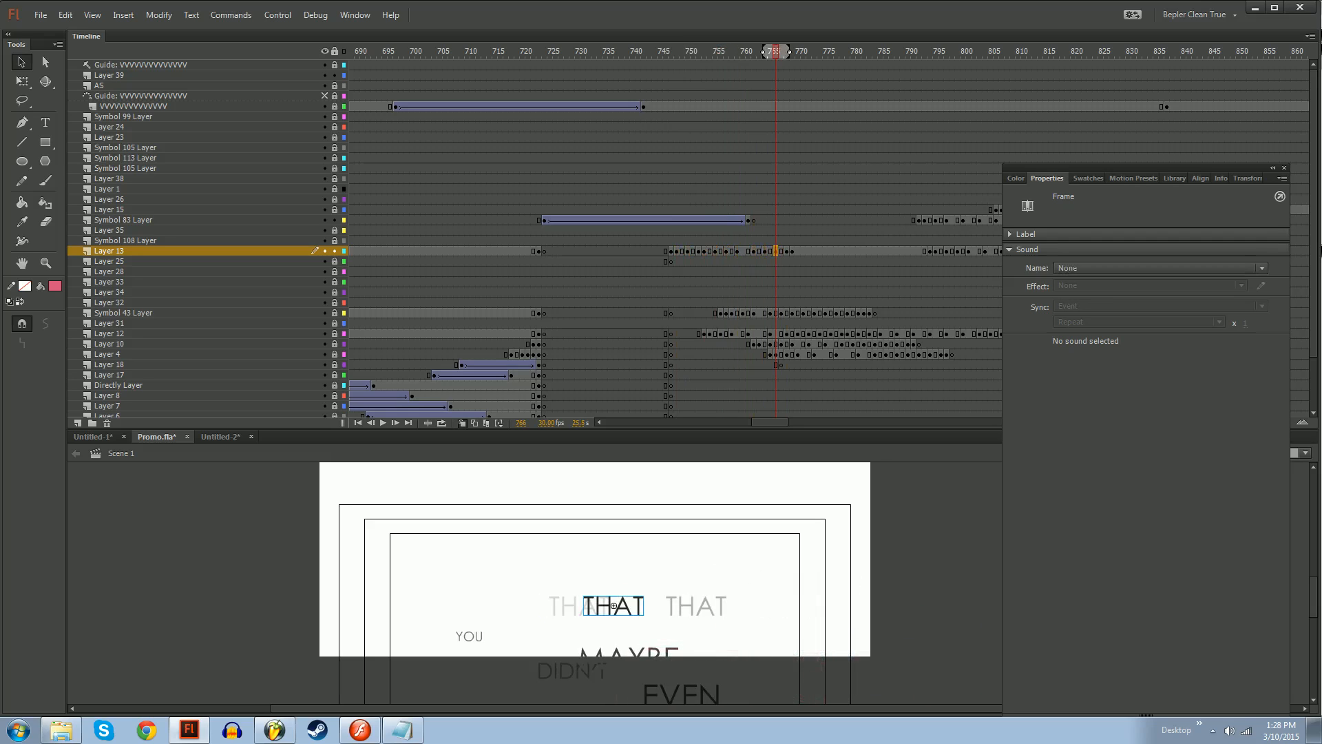
Replay the hand-keyed "THAT" motion, ending the word with a blank keyframe at frame 770 on Layer 13
drag(775, 52, 612, 78)
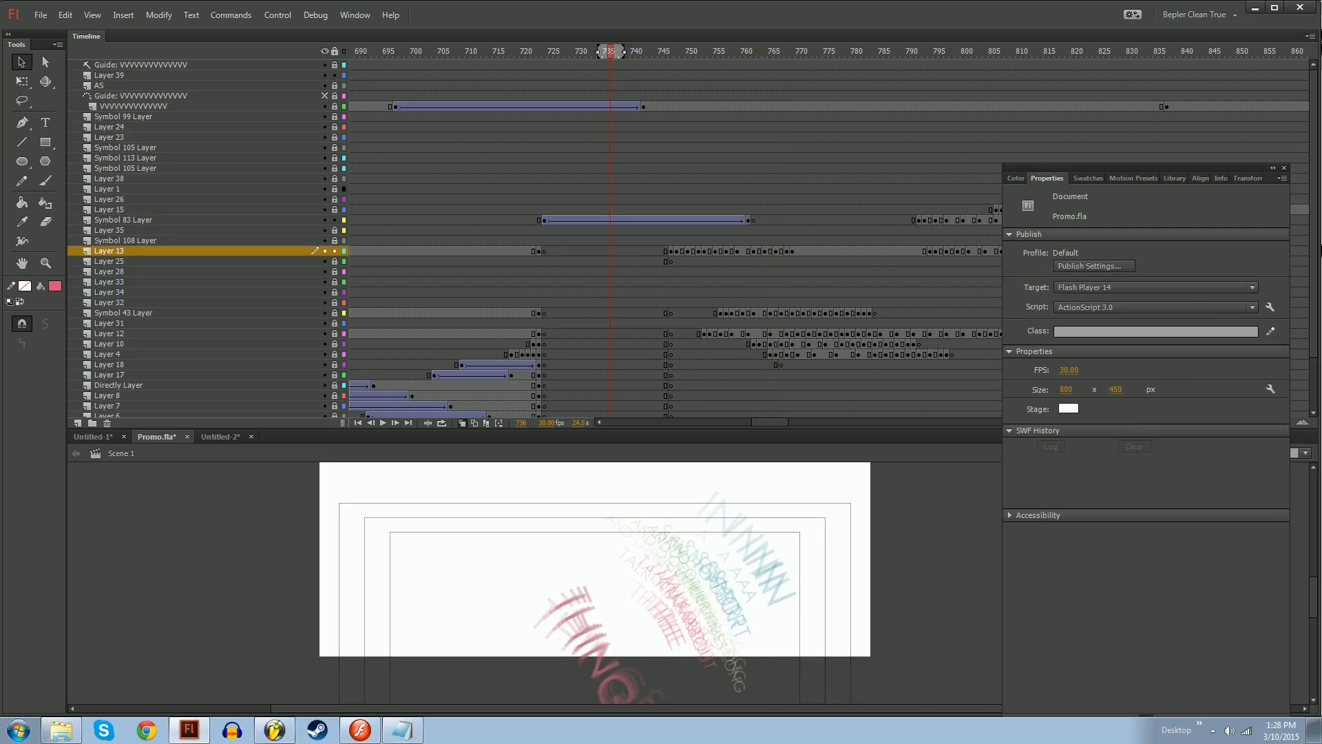
key(Return)
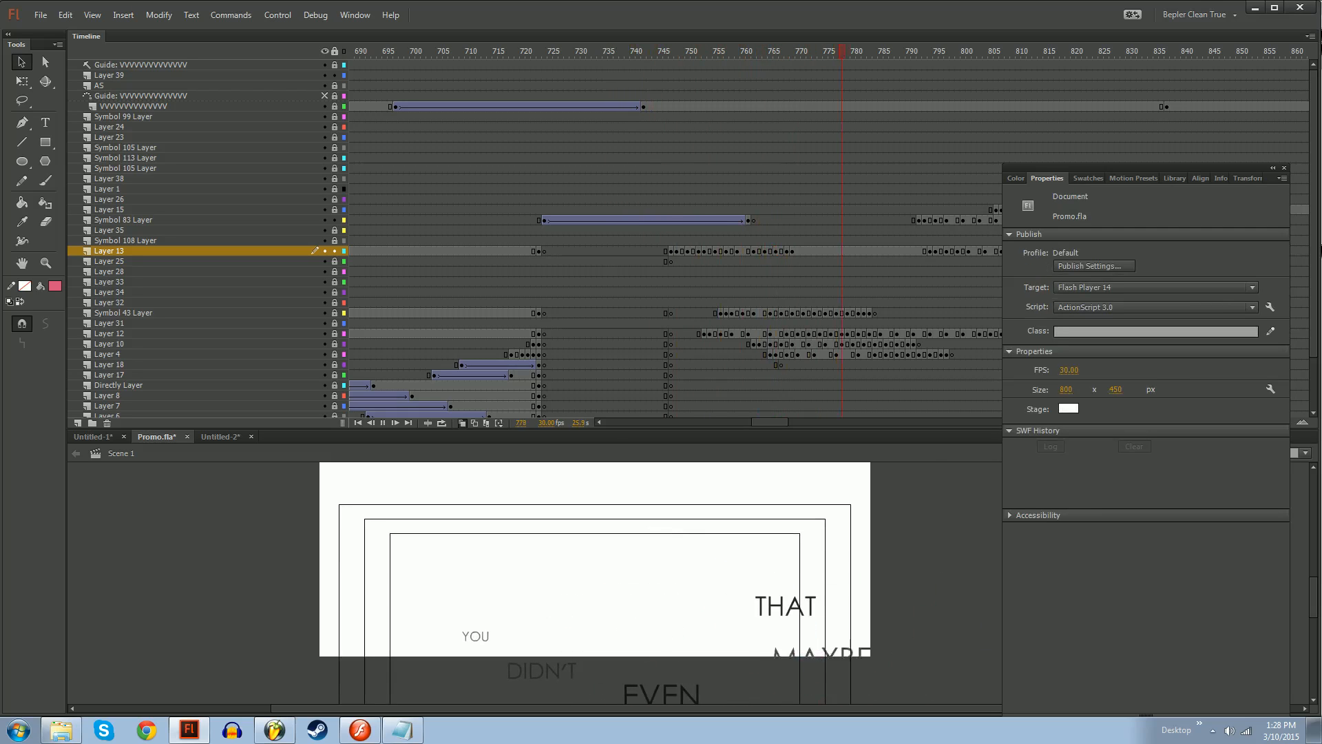
click(792, 241)
click(792, 252)
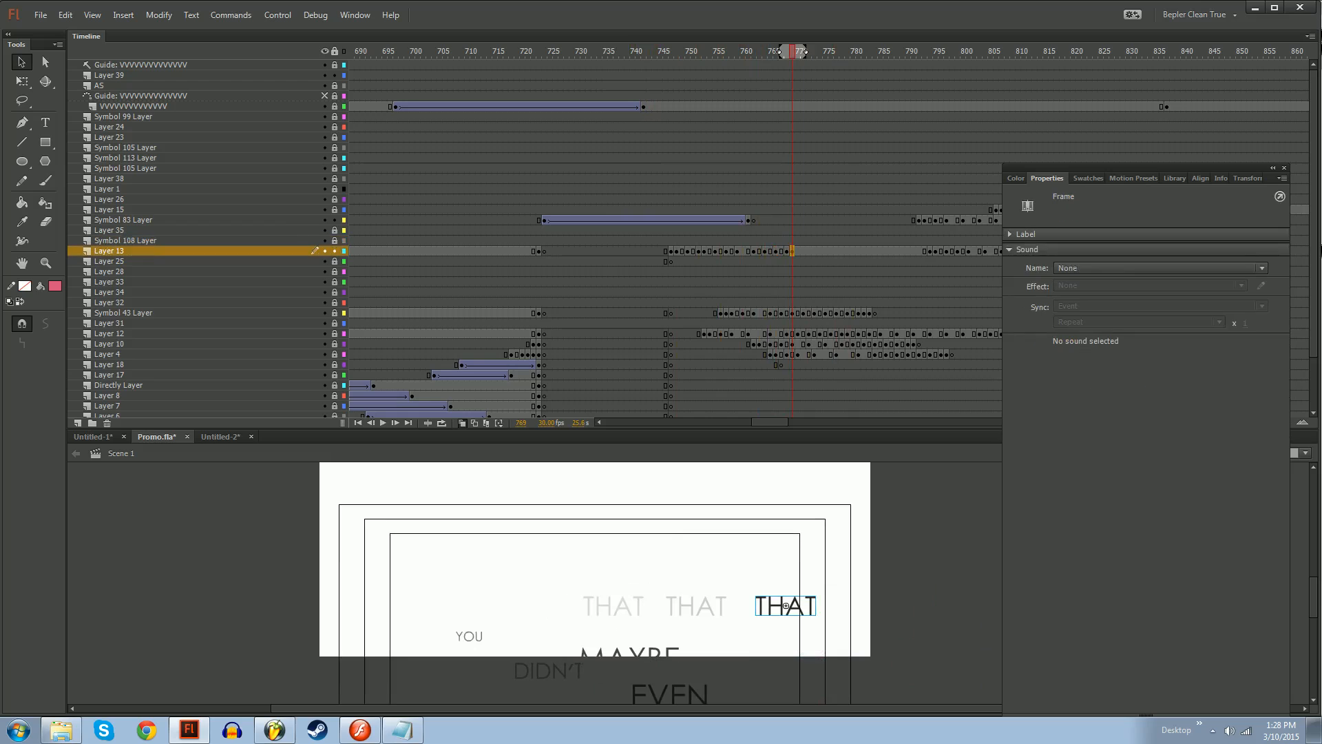
mouse_move(792, 52)
mouse_down()
mouse_move(731, 65)
mouse_move(792, 62)
mouse_up()
click(798, 252)
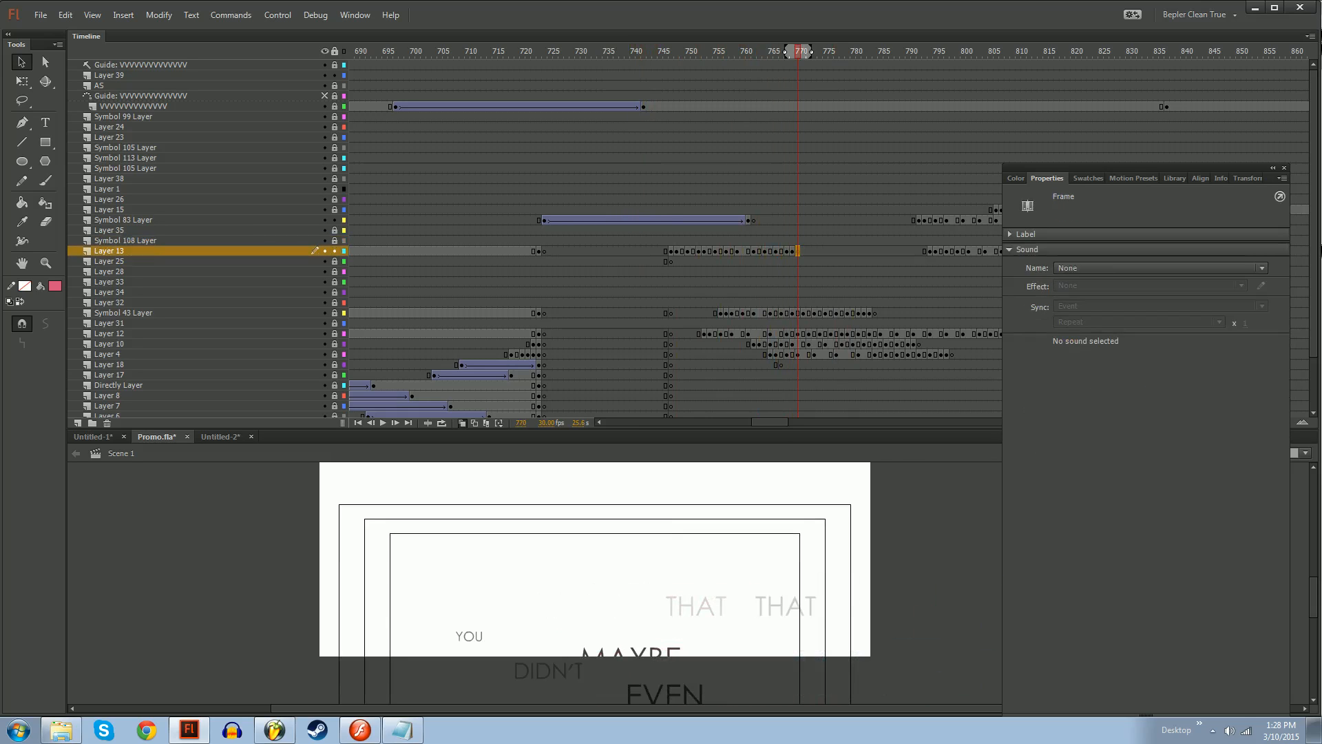
click(586, 53)
key(Return)
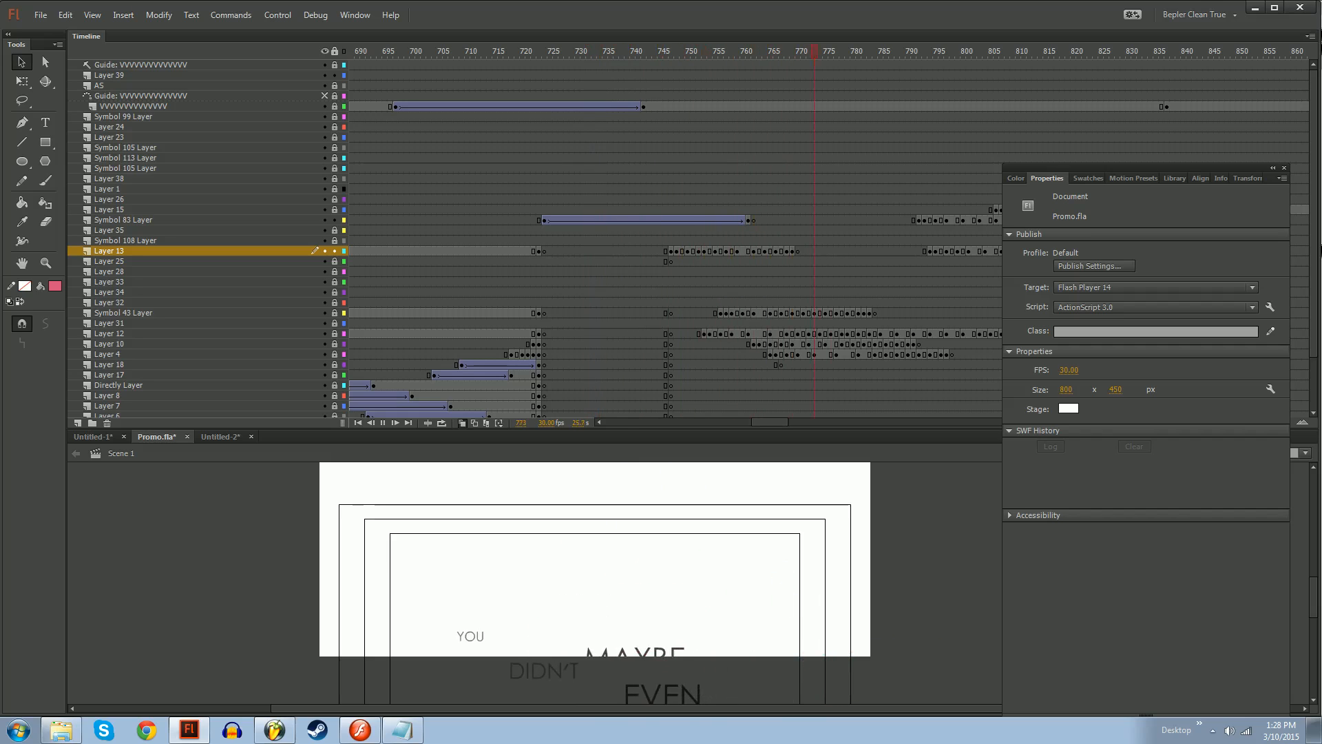
click(580, 52)
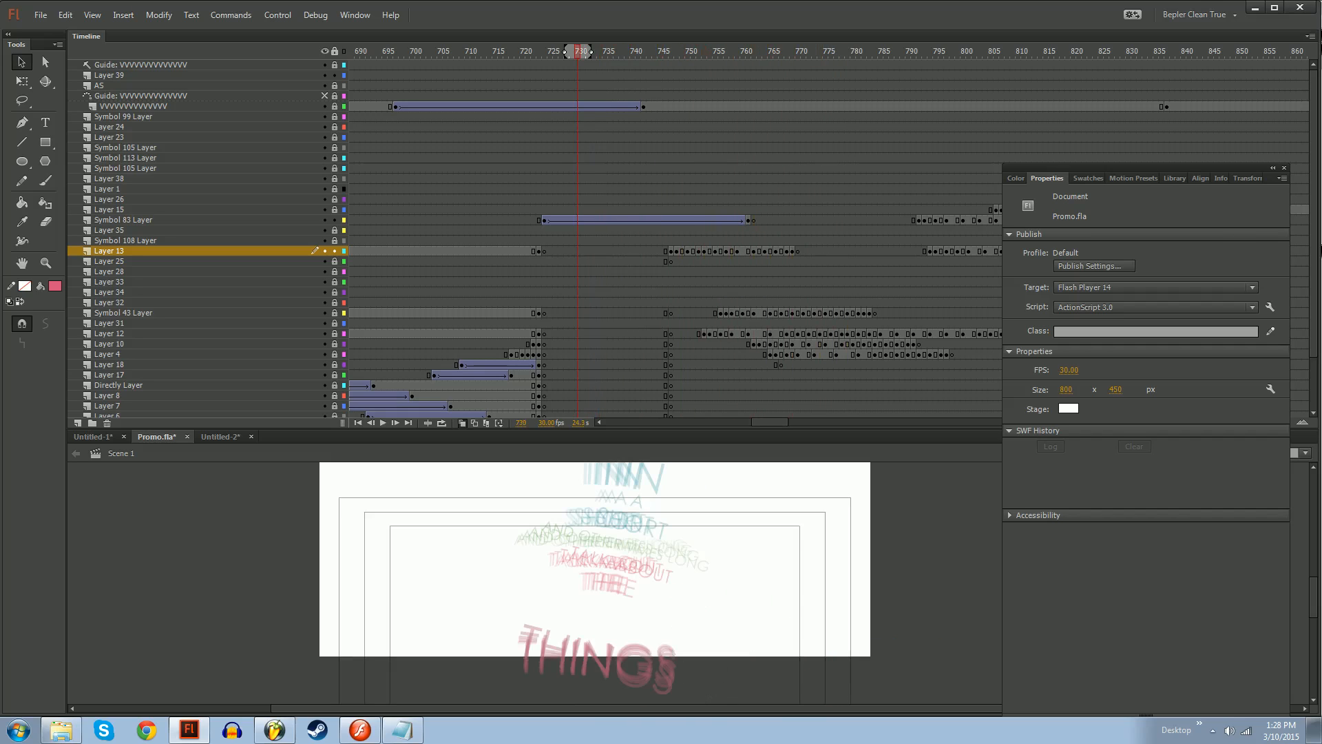
Undo the rework of the "THAT" animation to restore Layer 13's original keyframes
key(ctrl+z)
key(ctrl+z)
key(ctrl+z)
key(ctrl+z)
key(ctrl+z)
key(ctrl+z)
key(ctrl+z)
key(ctrl+z)
key(ctrl+z)
key(ctrl+z)
key(ctrl+z)
key(ctrl+z)
key(ctrl+y)
key(ctrl+y)
key(ctrl+y)
key(ctrl+y)
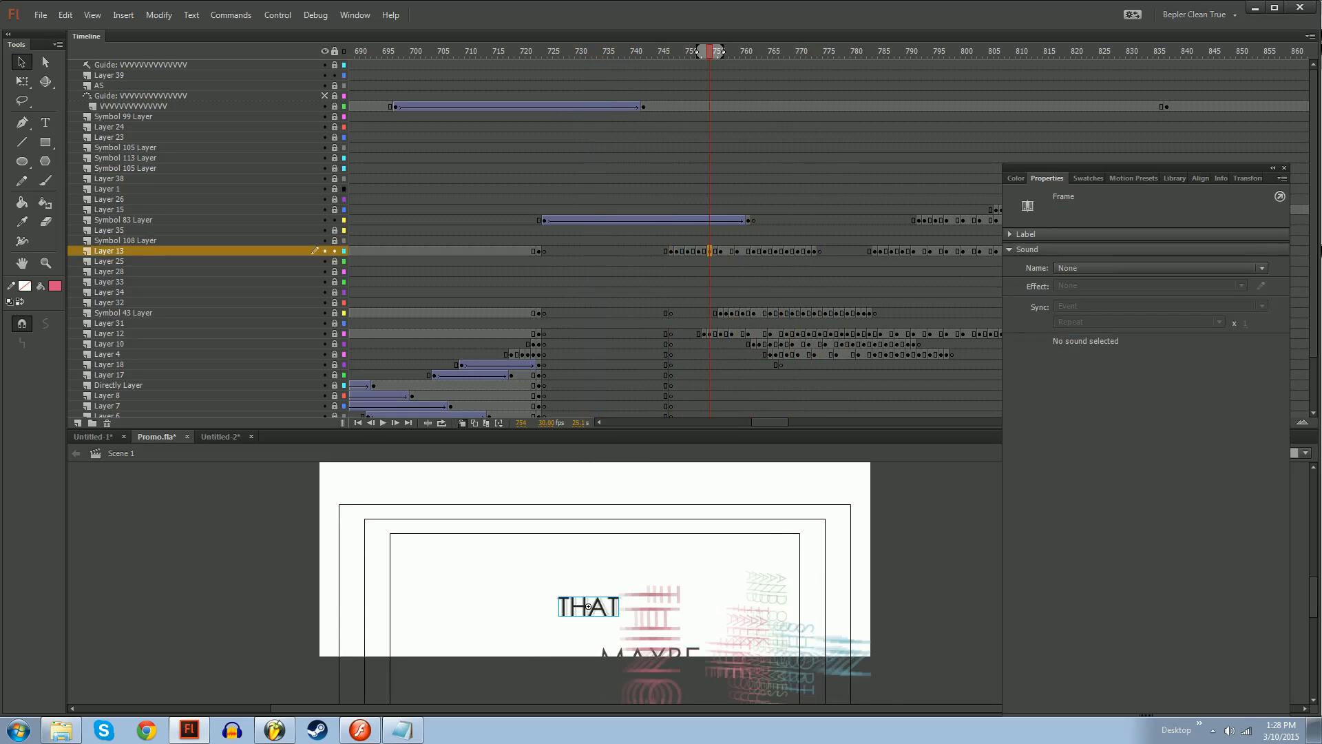
Move to the later "THE THINGS THAT YOU DIDN'T" section and scrub through its tweens from about frame 1161
key(Return)
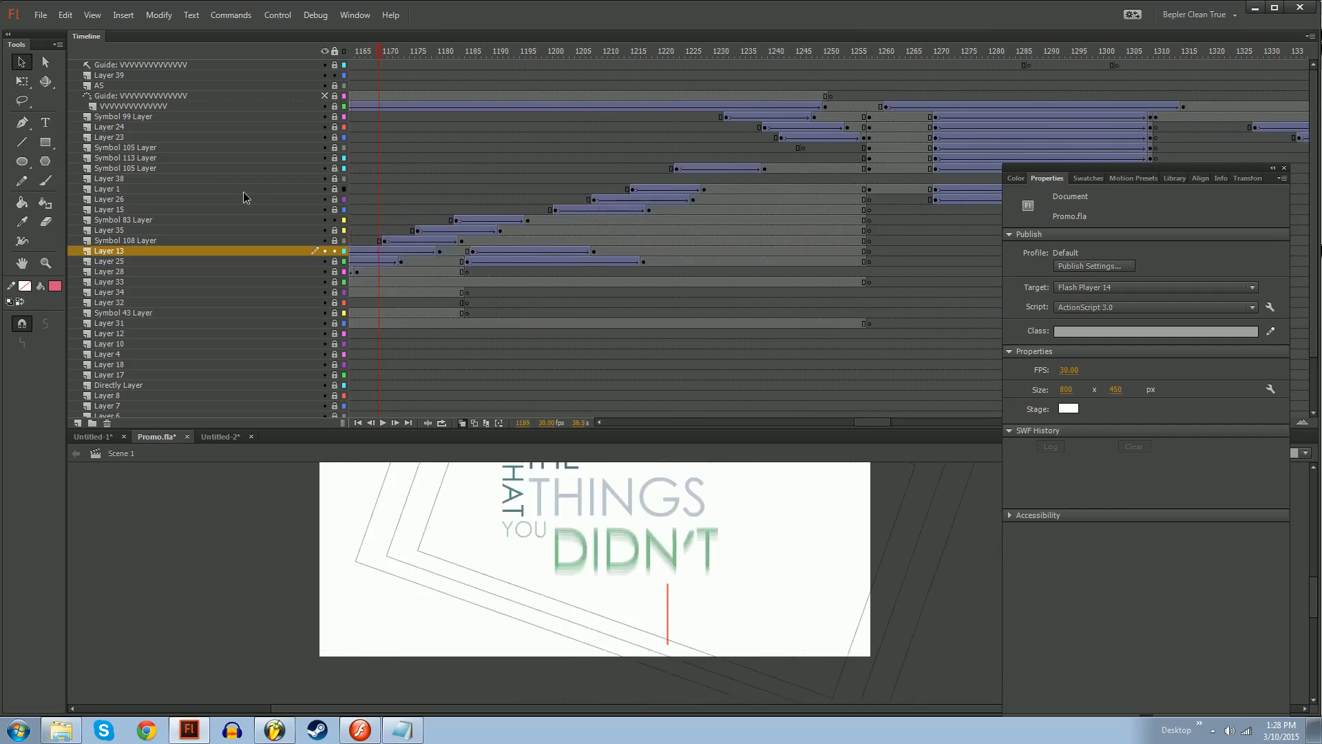
drag(243, 192, 720, 130)
drag(654, 537, 640, 613)
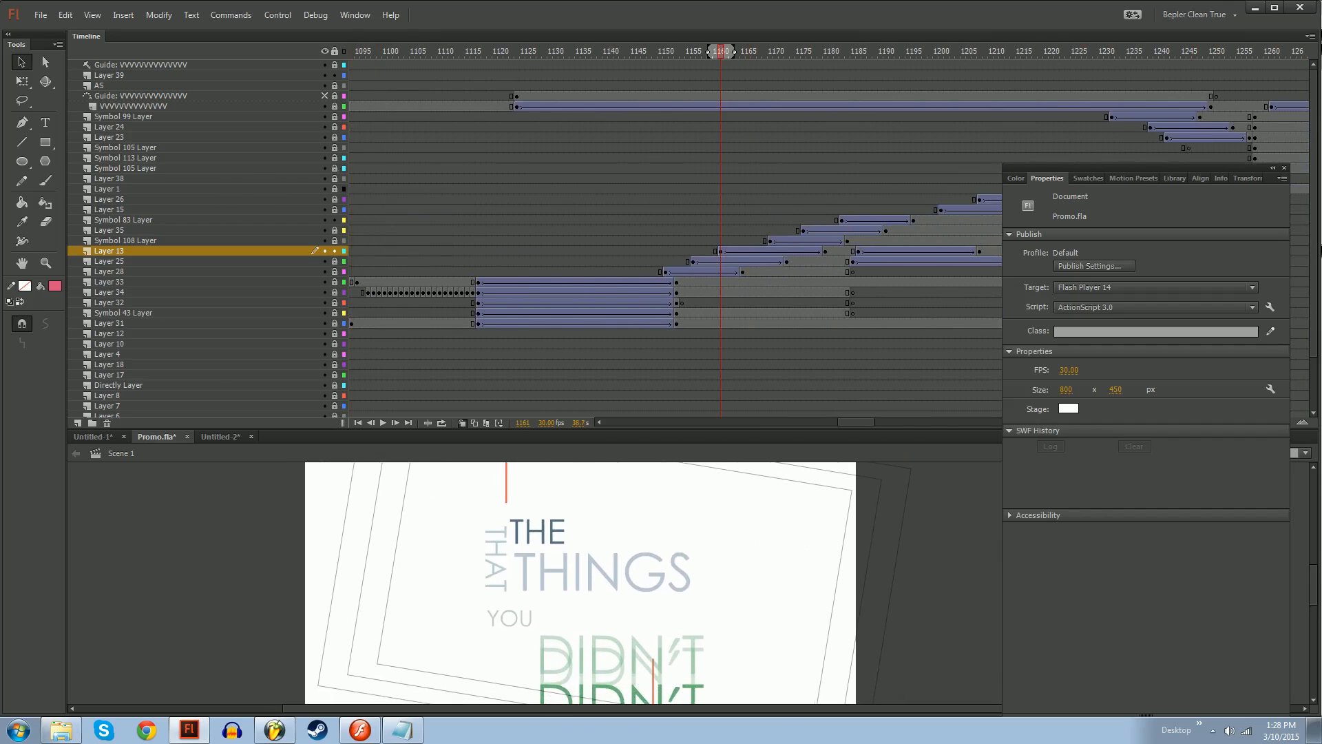
drag(721, 52, 836, 53)
Select frames in the staggered tweens on Layers 28, 25, 13 and Symbol 108 Layer, and inspect the custom ease curve
click(715, 282)
click(722, 272)
click(739, 262)
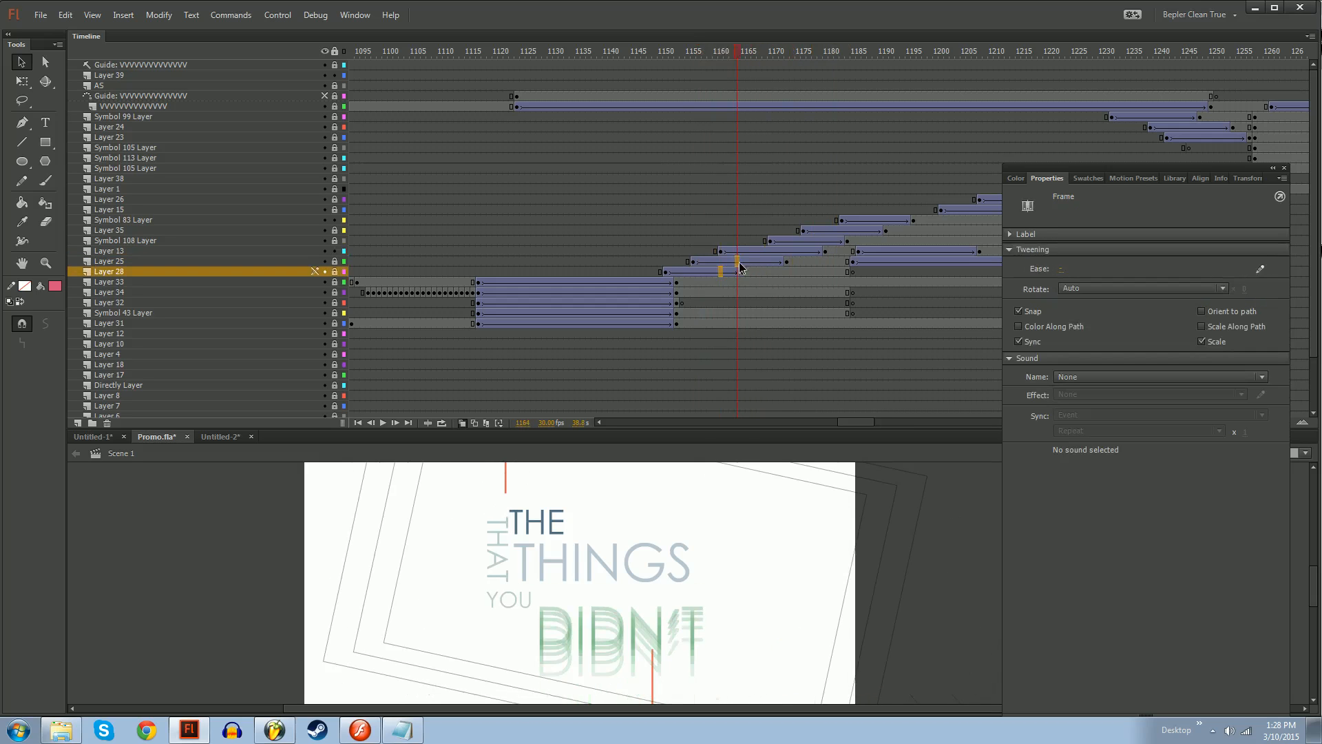
click(738, 262)
click(765, 251)
click(803, 241)
click(1260, 269)
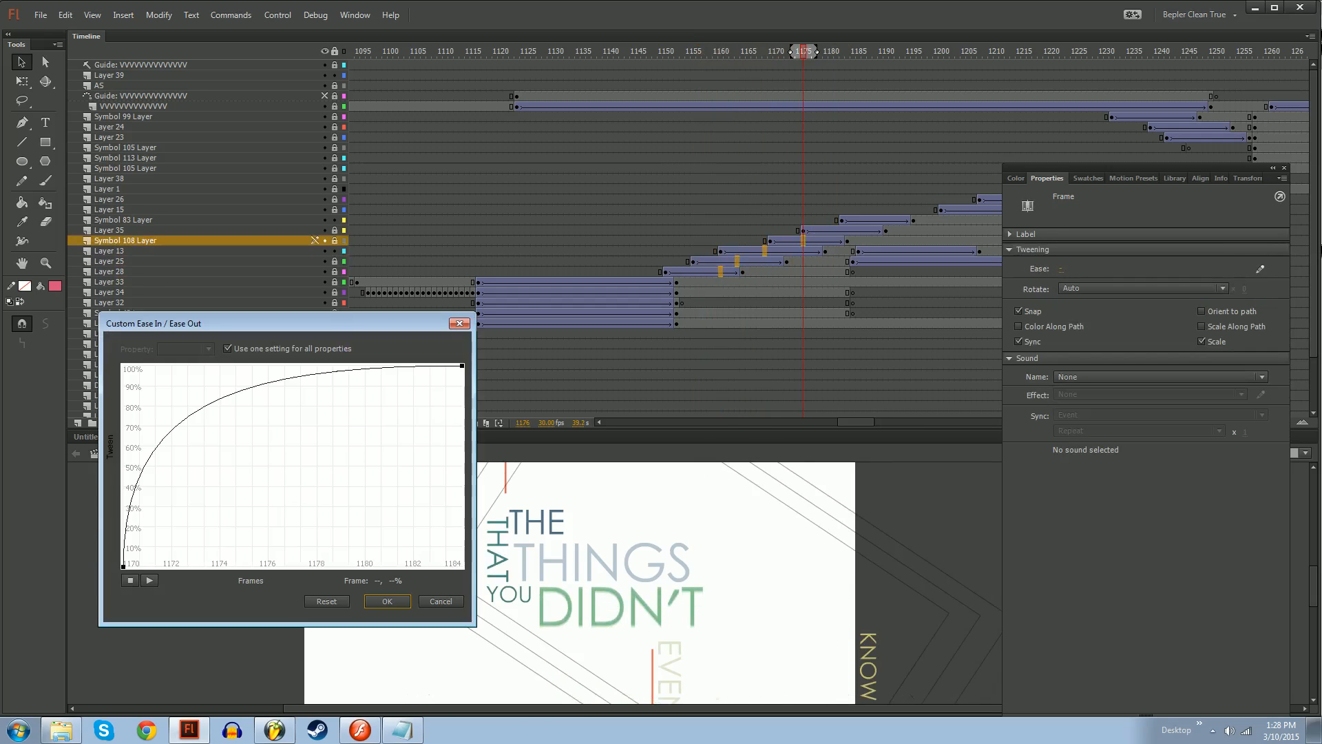
click(387, 601)
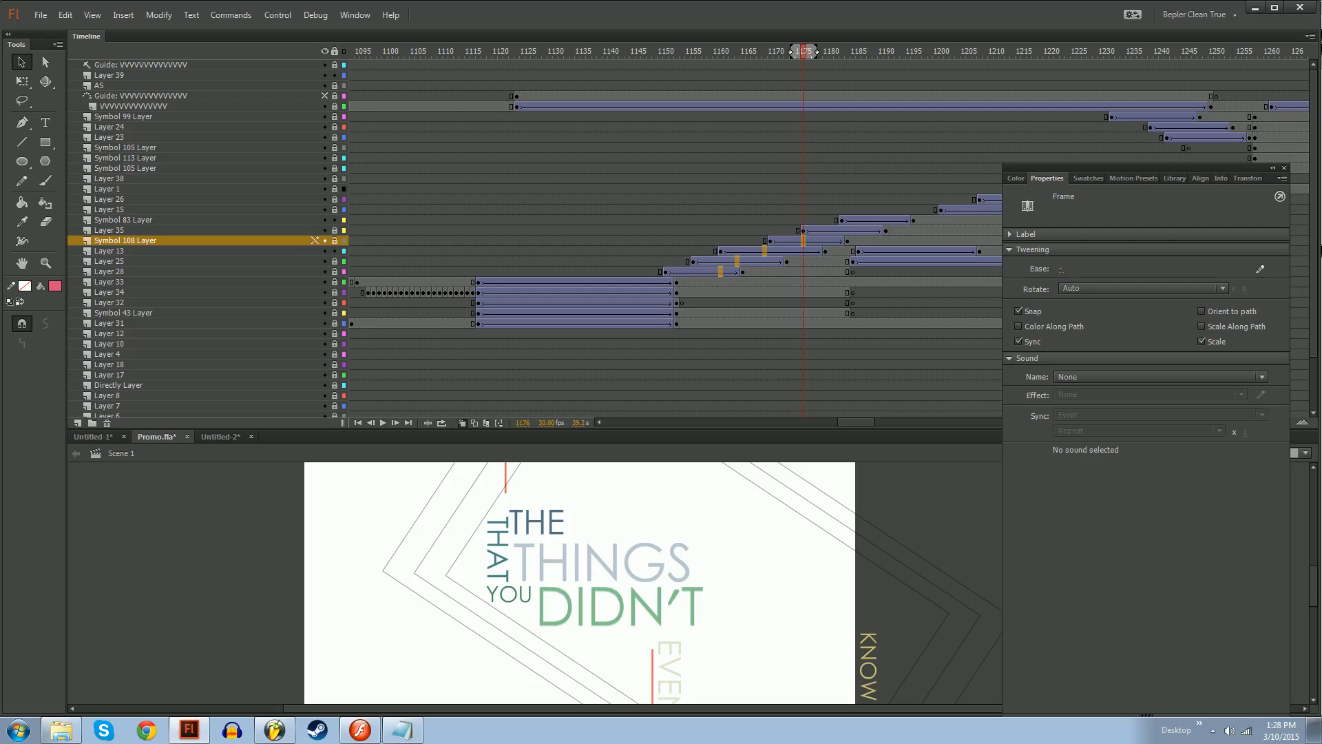
Compare the start and end of Layer 28's tween at frames 1151 and 1166
click(666, 272)
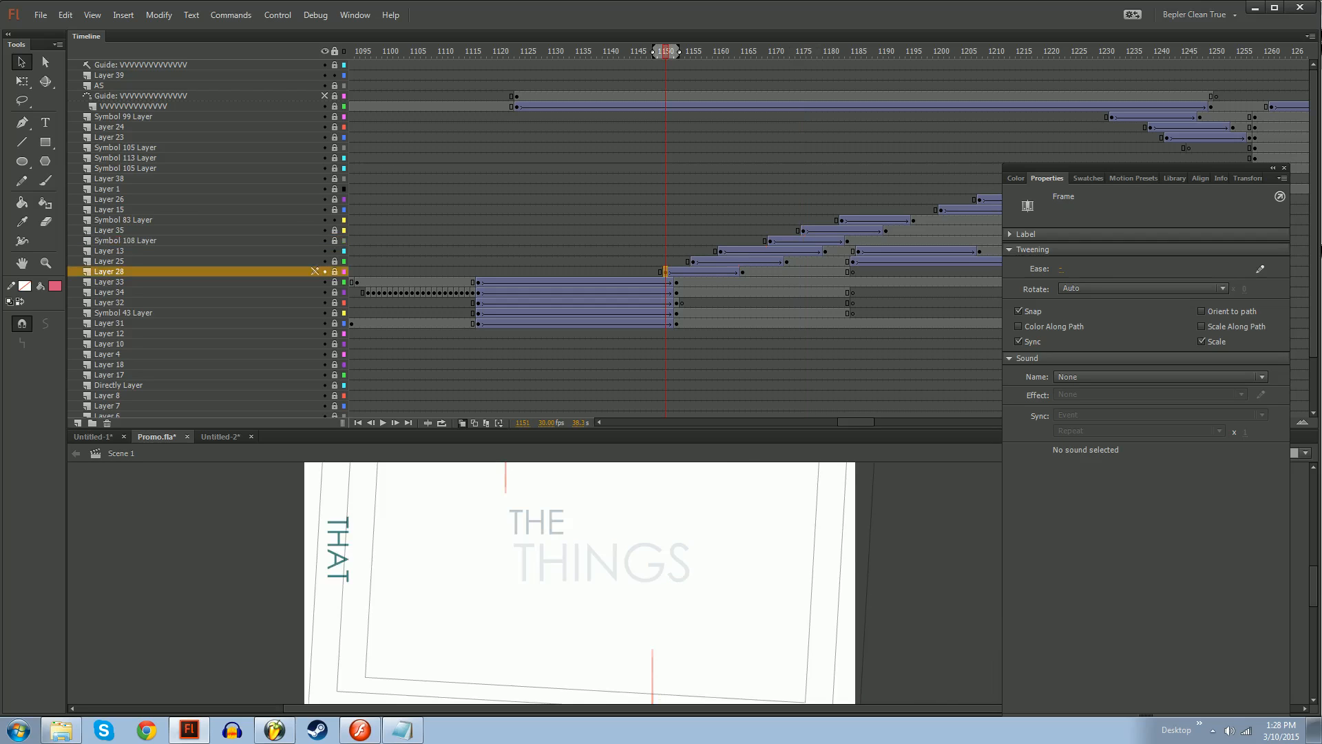
click(749, 272)
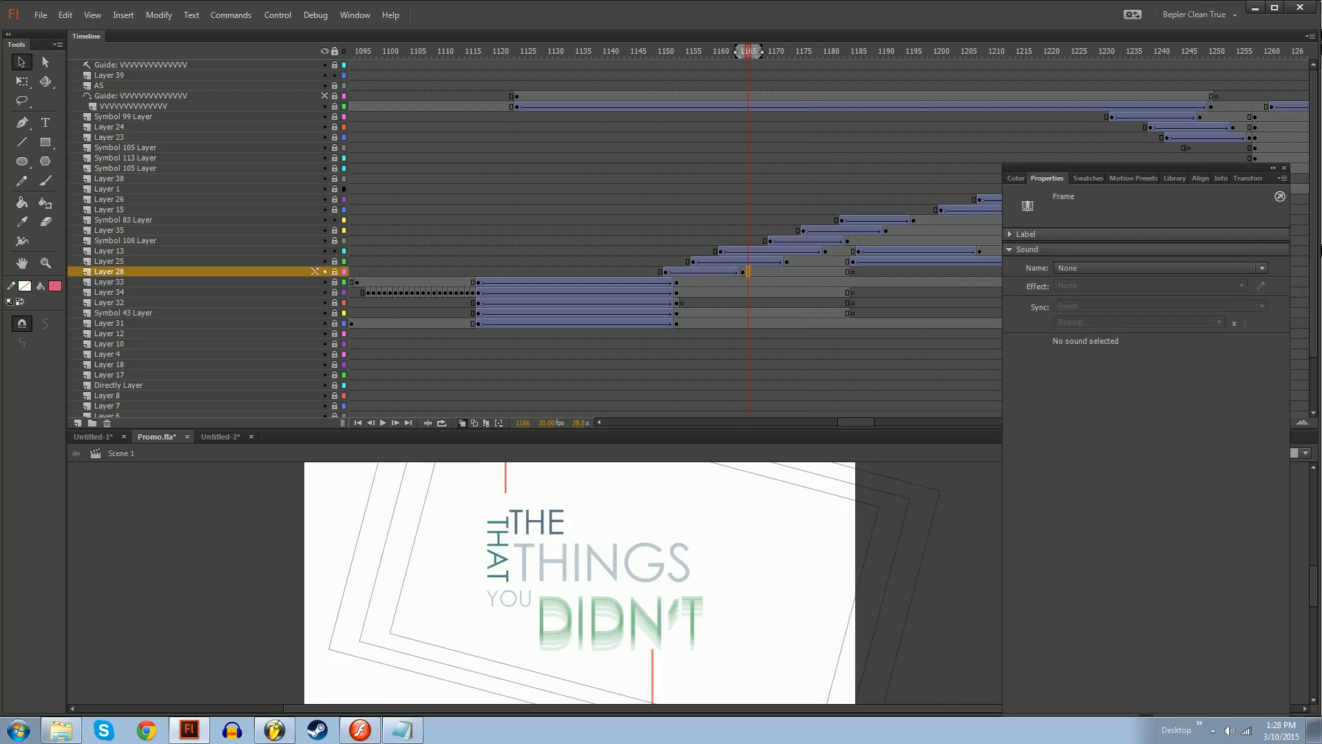
Scrub through the staggered text tweens after frame 1165, continuing to the "Podcast" section at about frame 1435
drag(763, 48, 941, 58)
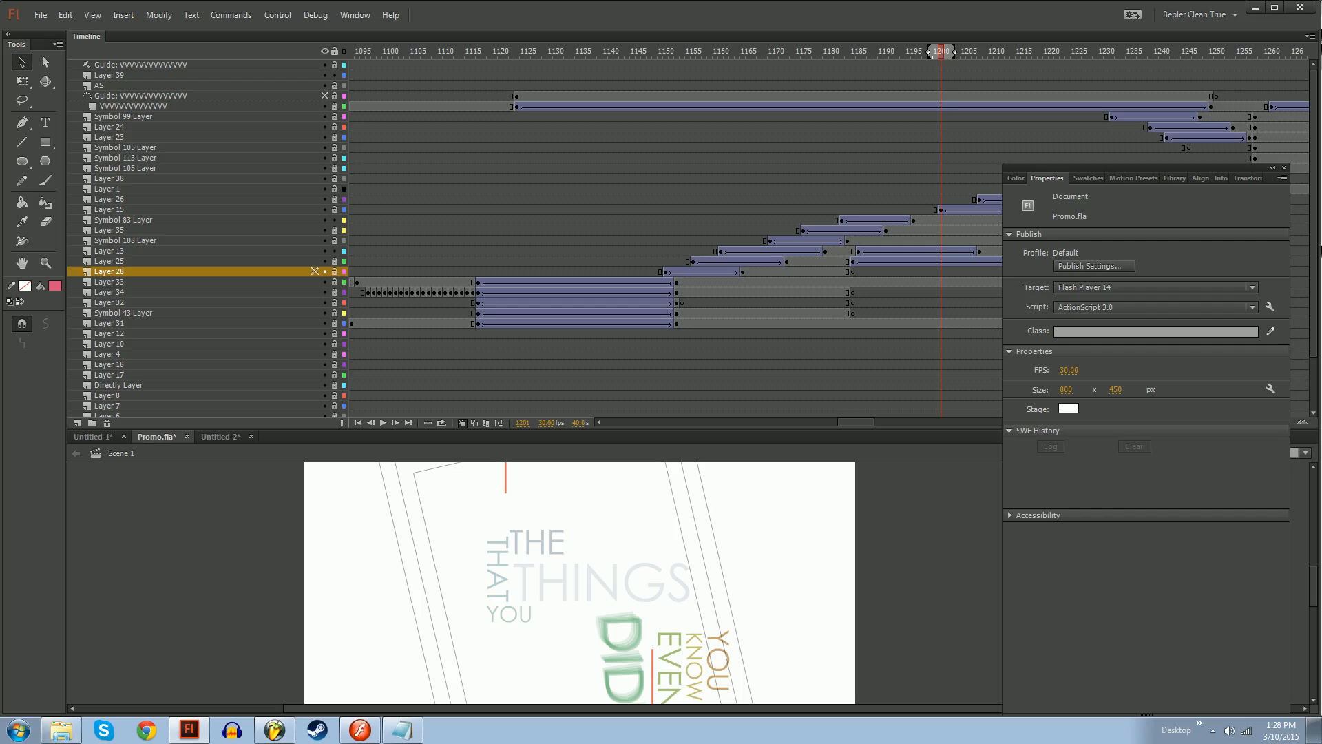
drag(944, 51, 739, 53)
drag(845, 424, 853, 422)
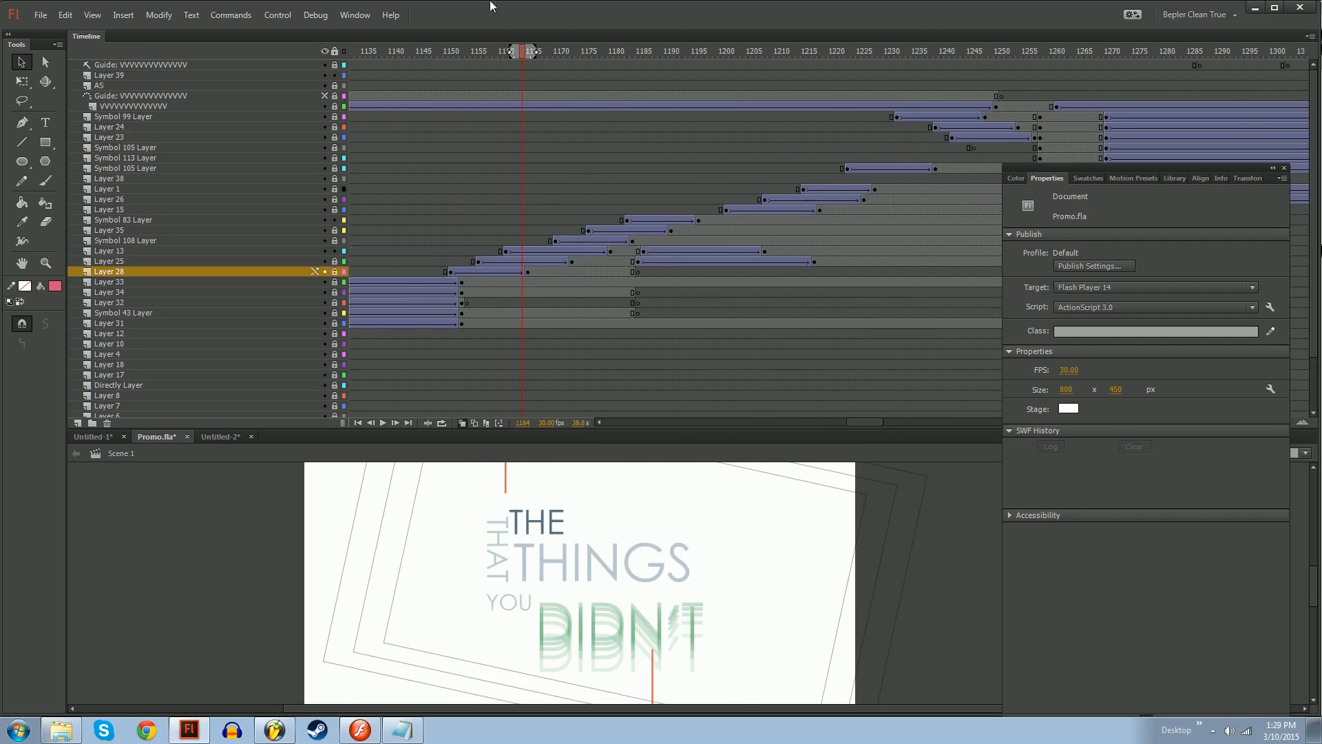
drag(514, 49, 750, 94)
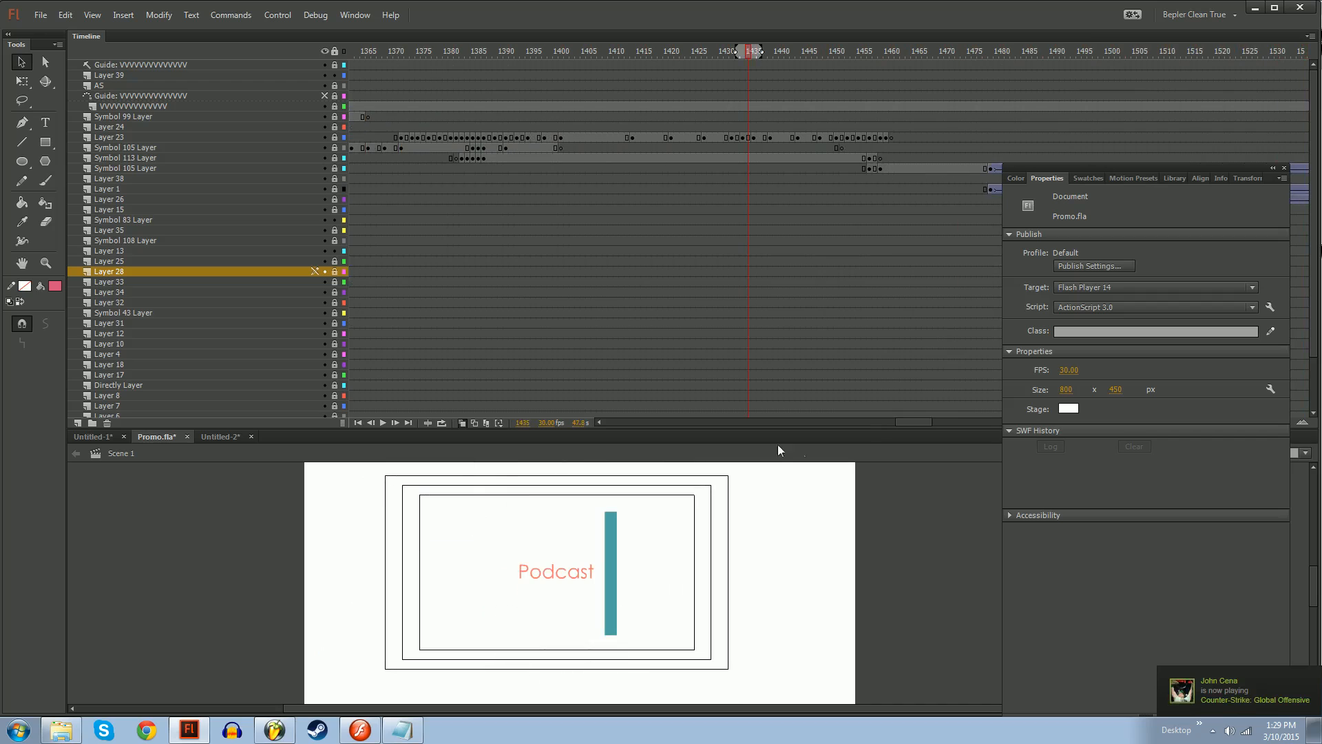
Return to the "DIRECTLY THE STORIES FAR" section at about frame 282 and shrink the timeline to enlarge the stage
drag(911, 421, 613, 422)
drag(541, 51, 996, 135)
drag(641, 606, 636, 569)
key(ctrl+equal)
drag(689, 426, 689, 212)
drag(996, 51, 1020, 69)
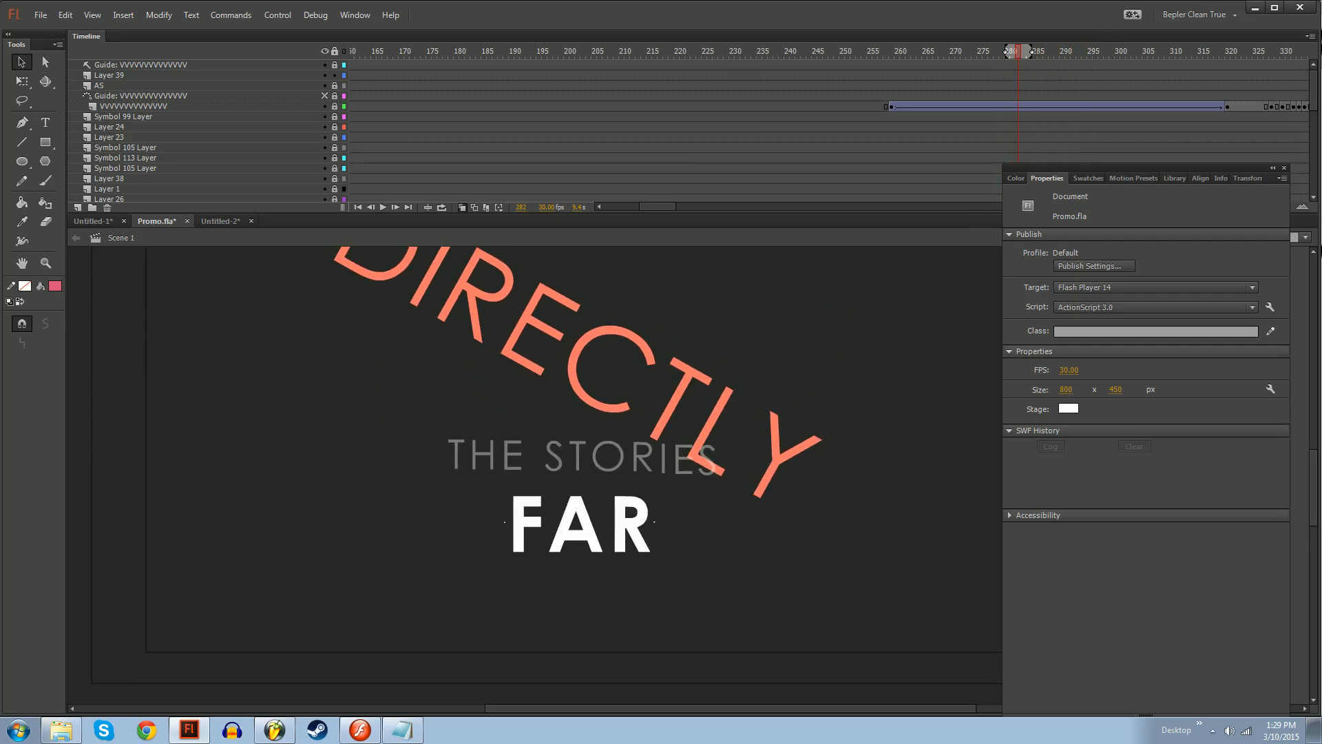
Examine the small shapes beside "FAR" frame by frame from frame 282 to 286, and play the animation onward
key(ctrl+equal)
key(ctrl+equal)
drag(661, 414, 587, 461)
key(period)
key(period)
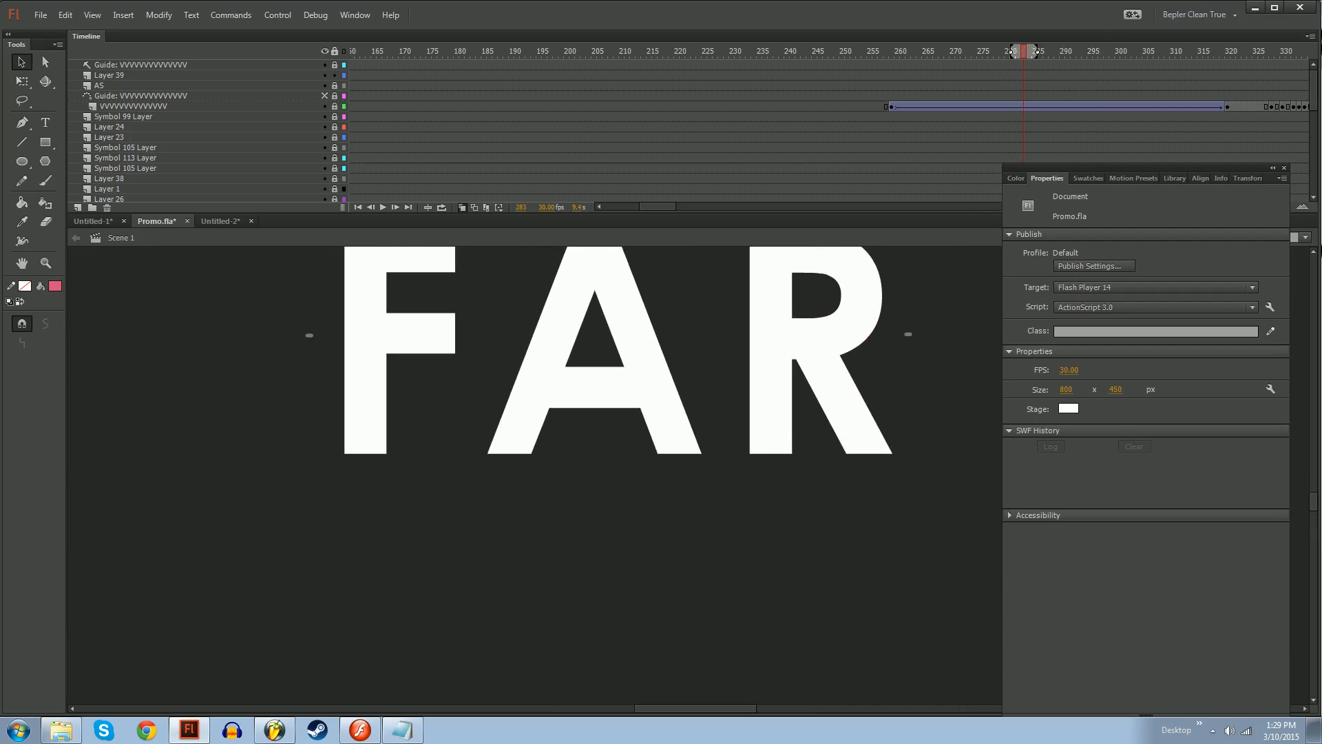
key(period)
key(period)
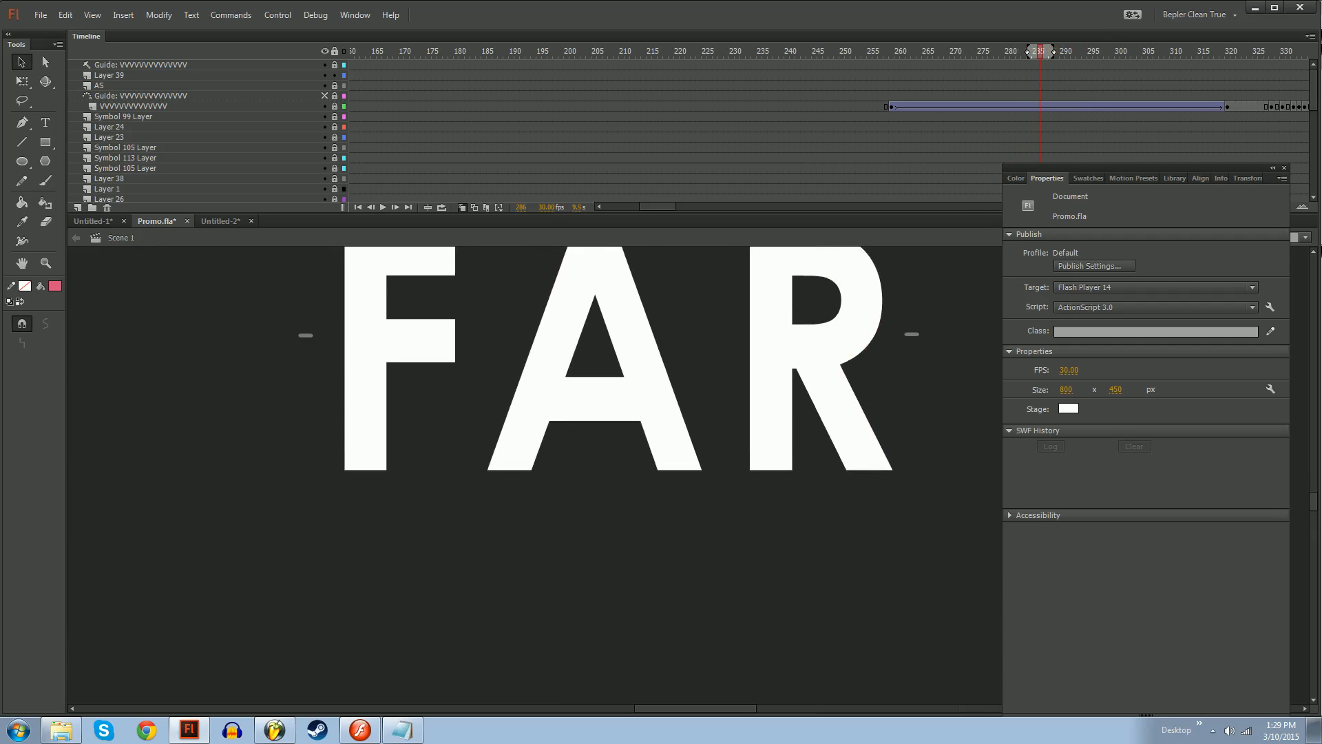
key(Return)
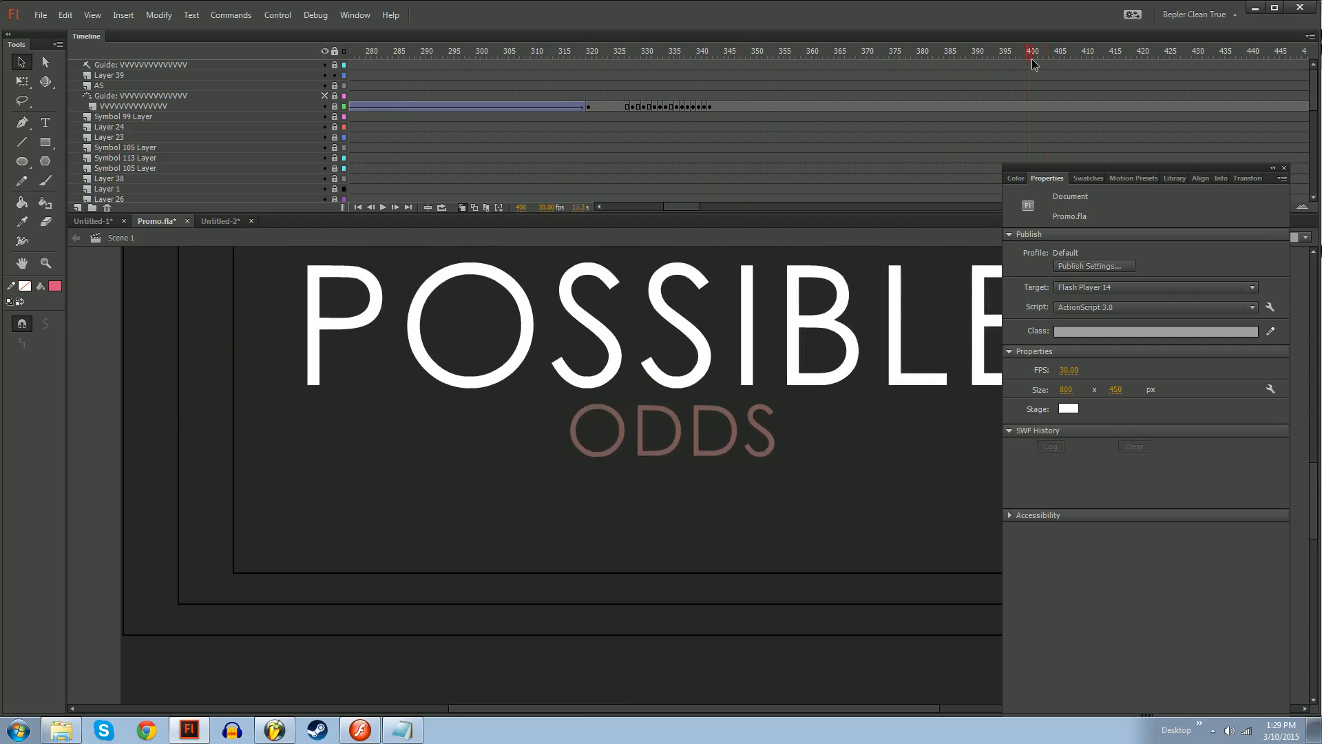
Step back and forth frame by frame through the "ODDS" text reveal between about frames 383 and 401
click(936, 51)
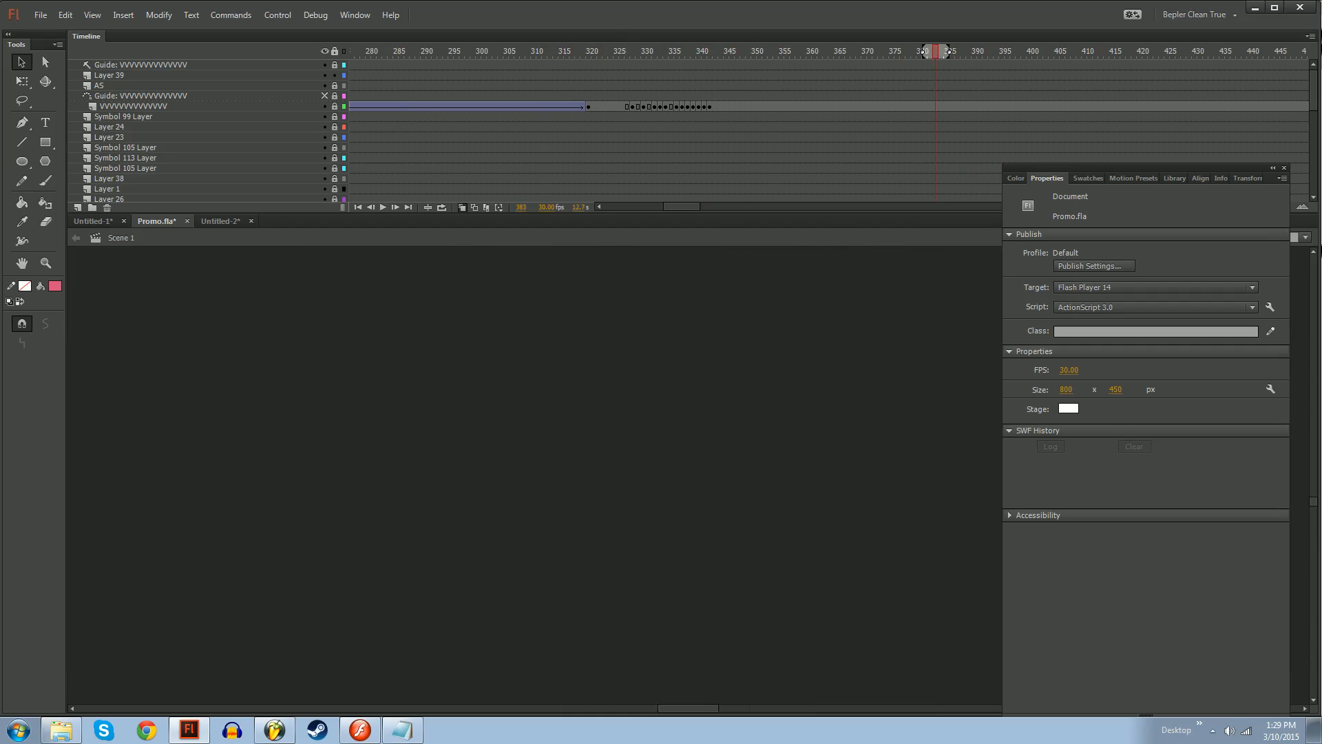
mouse_move(935, 52)
mouse_down()
mouse_move(907, 52)
mouse_move(953, 52)
mouse_up()
key(.)
drag(468, 386, 600, 545)
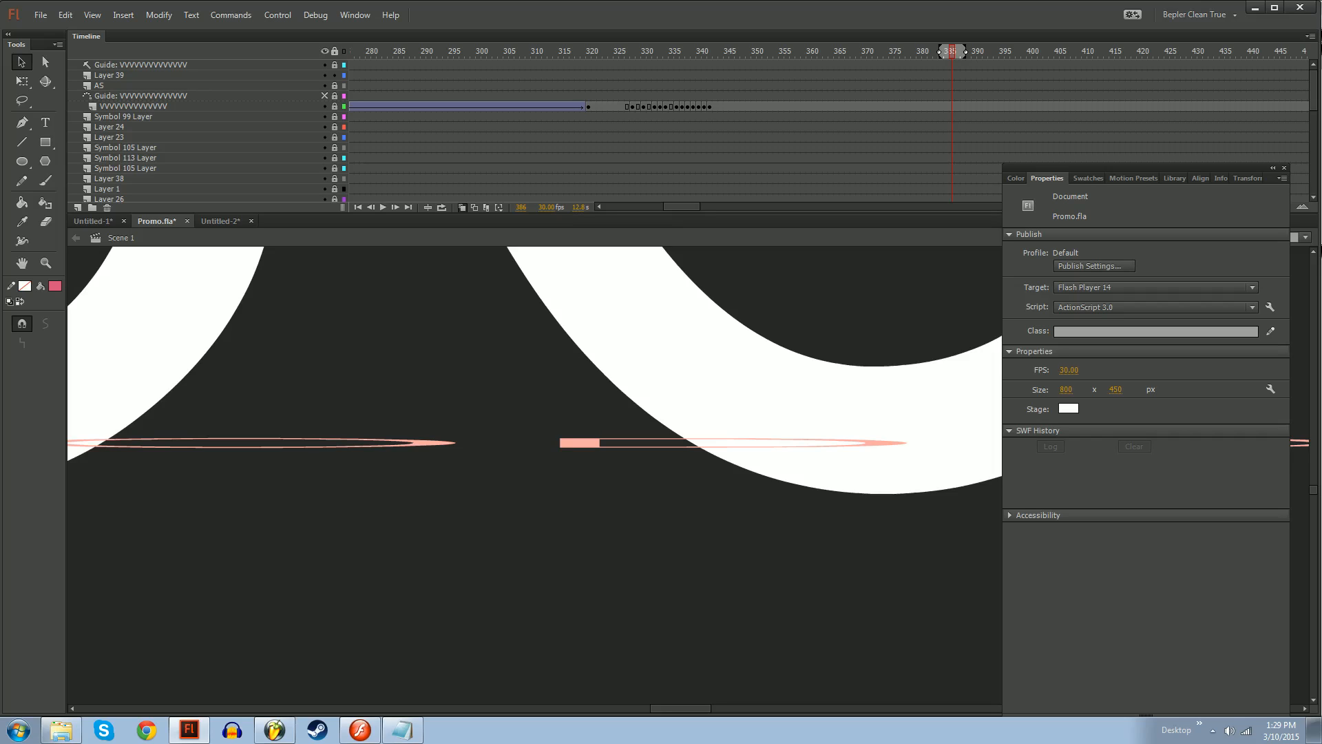
key(.)
key(period)
key(period)
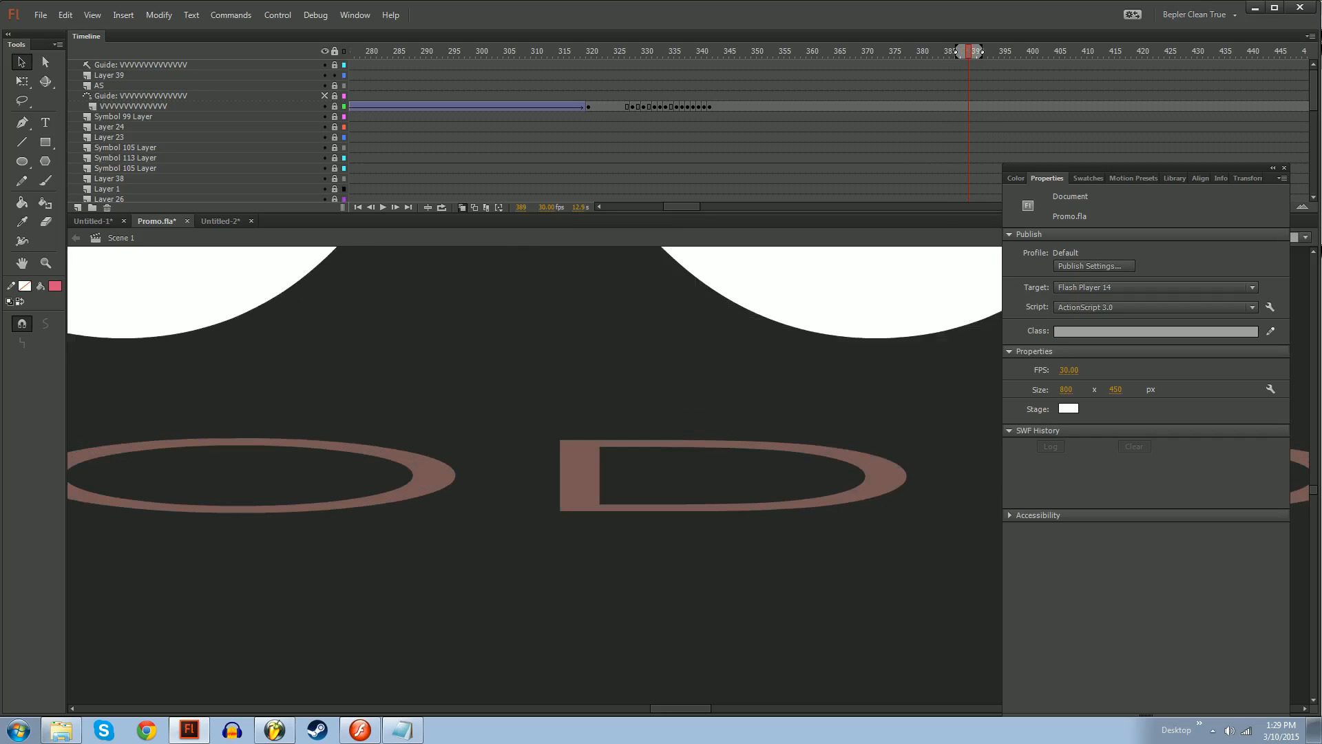
key(period)
key(period)
key(period)
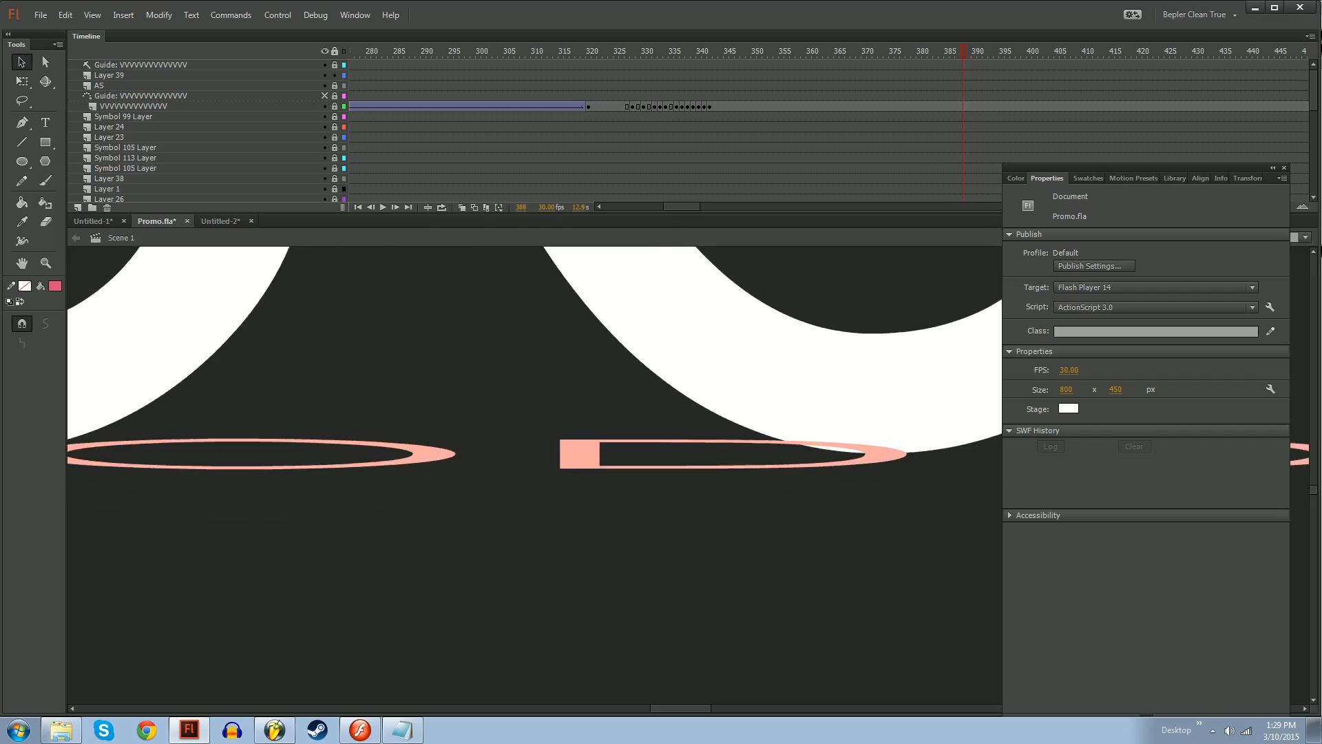
key(period)
key(period)
key(period)
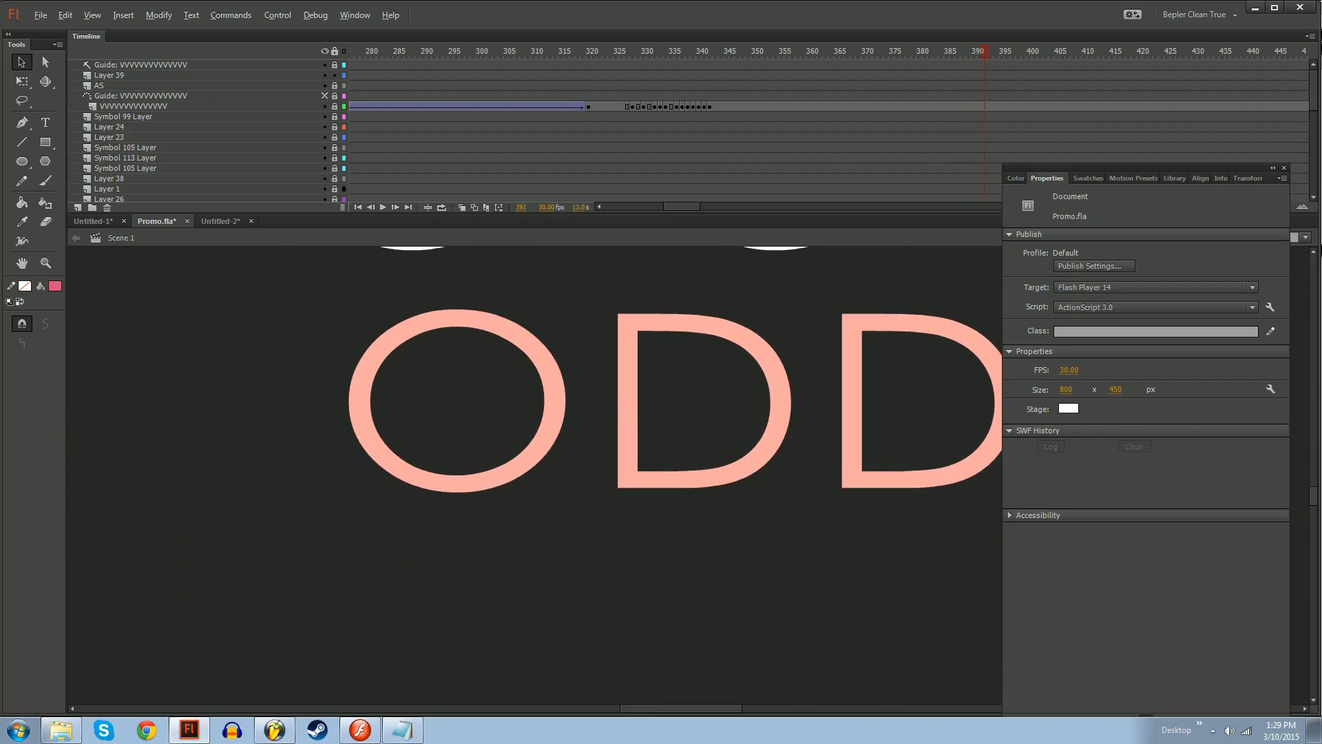
key(period)
key(period)
key(period)
key(period)
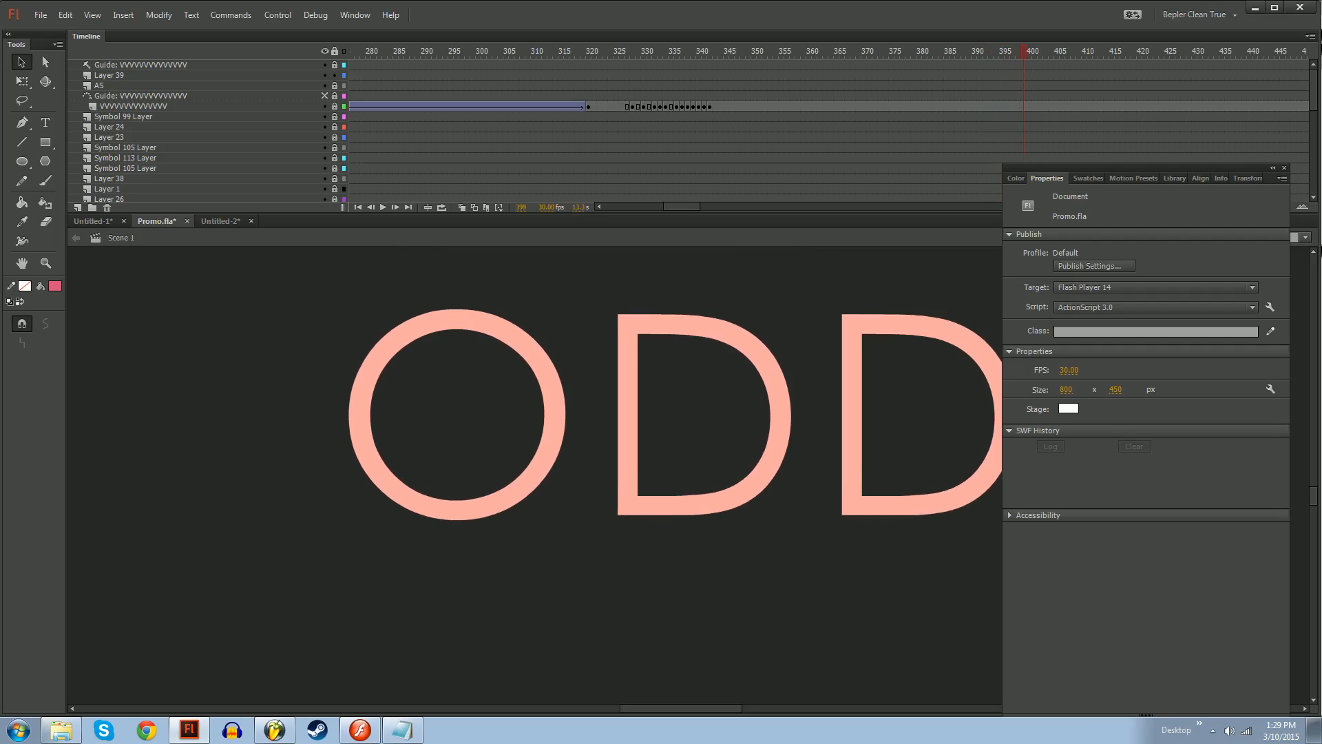
key(period)
key(period)
key(period)
key(period)
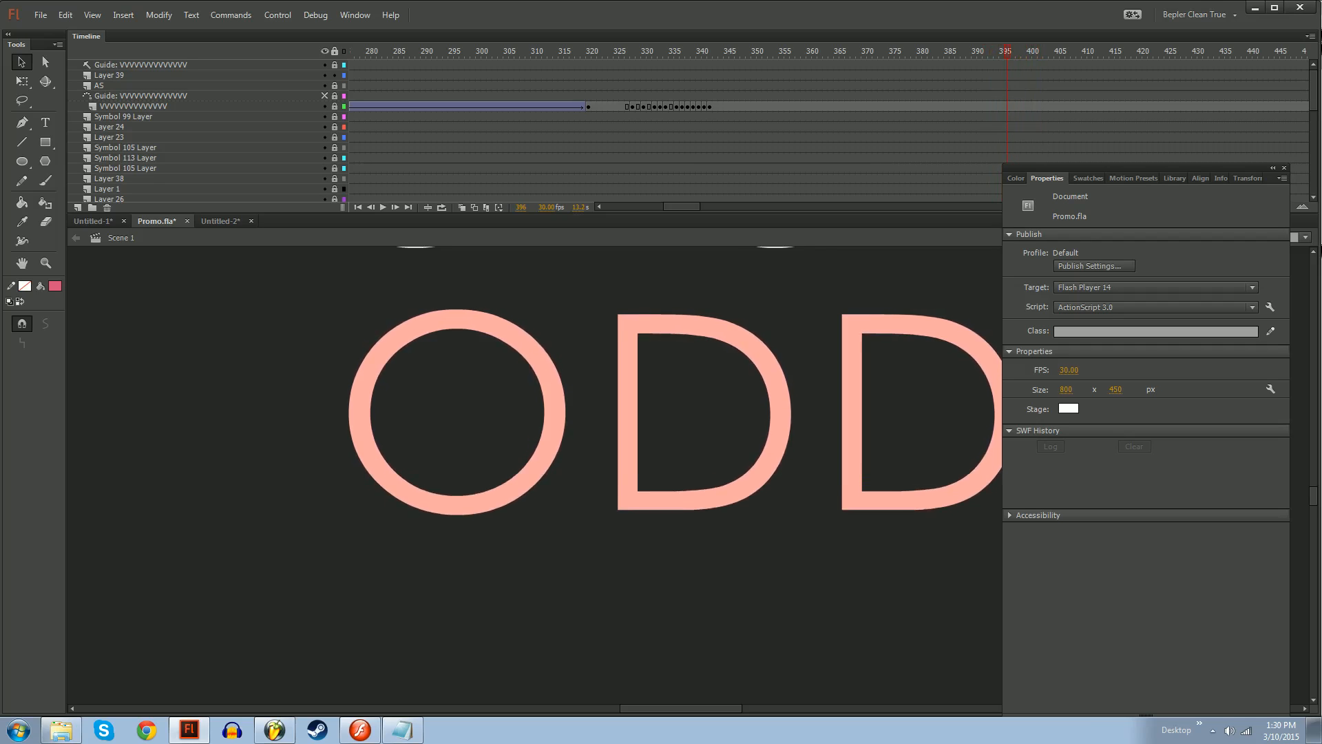
key(comma)
key(comma)
key(comma)
key(comma)
key(comma)
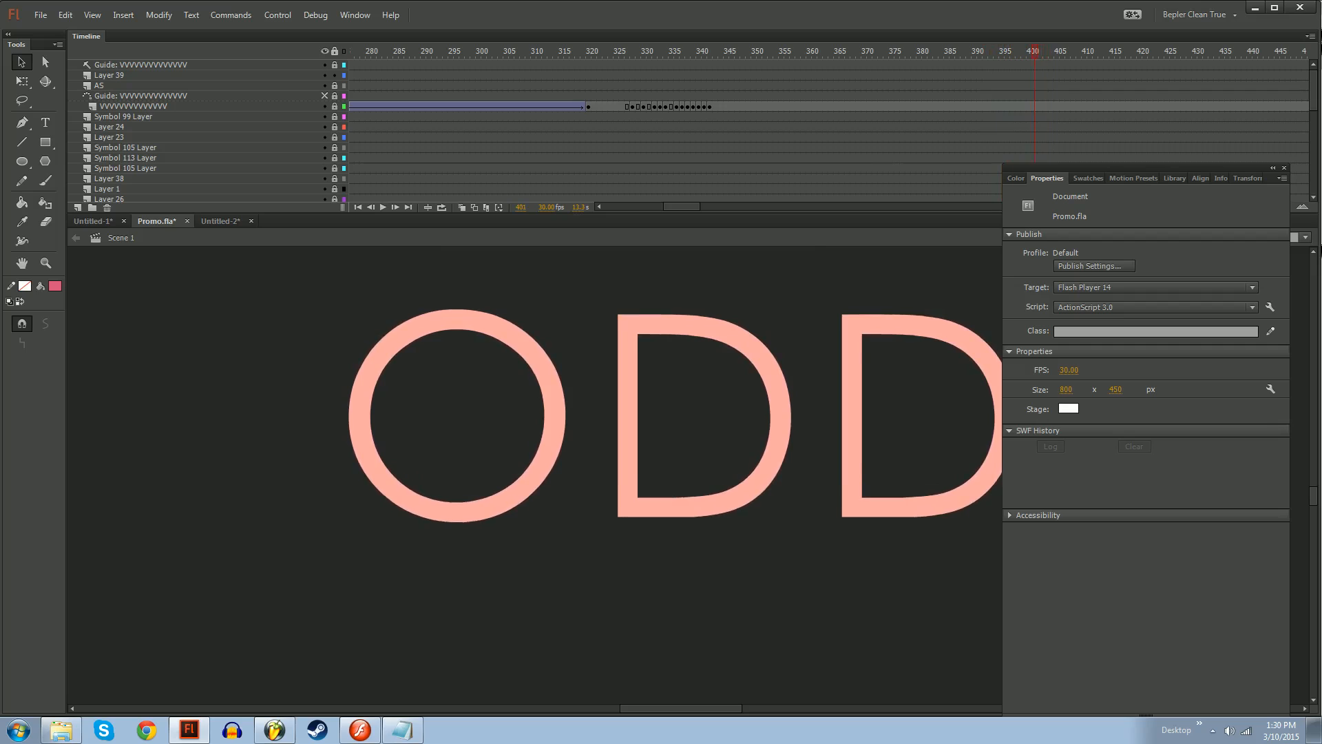
Locate the layers around Symbol 43 Layer and scrub the "ODDS" tween from about frame 384 to 405
click(942, 168)
scroll(942, 168, down, 5)
scroll(941, 168, down, 2)
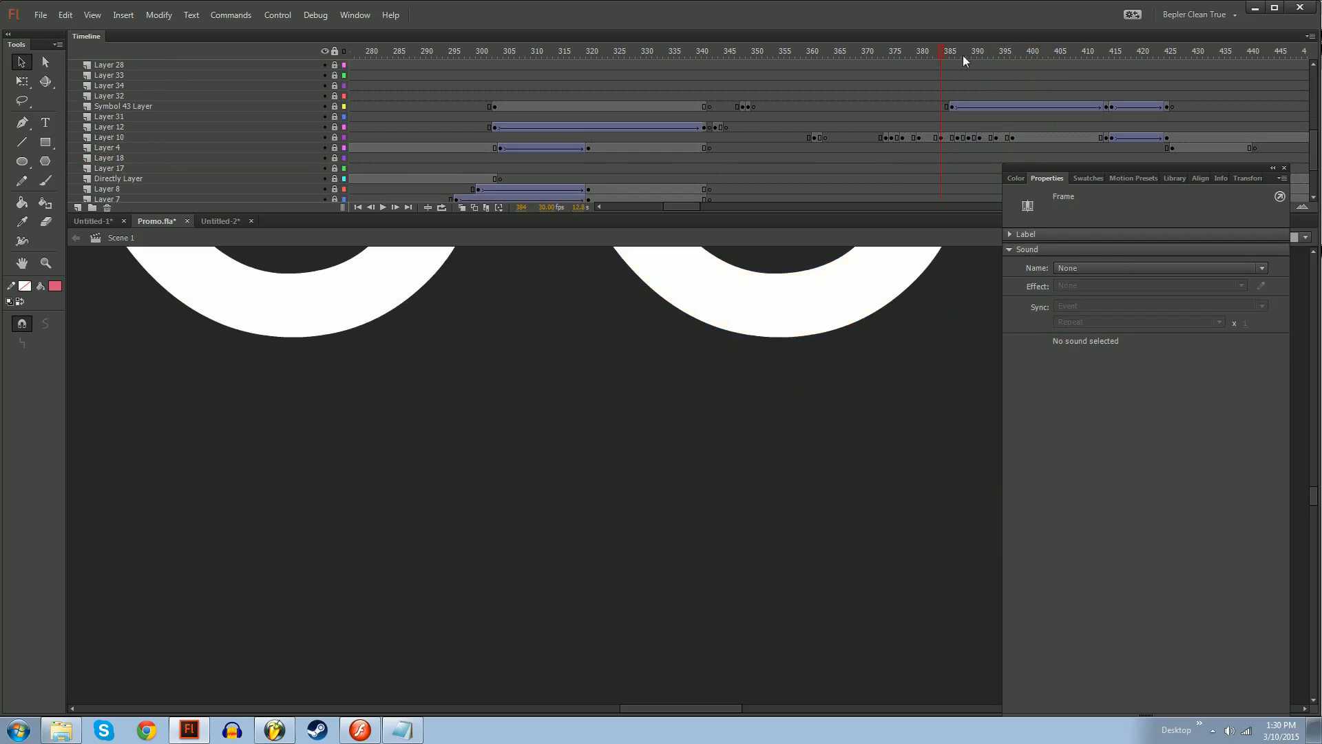
drag(941, 52, 1013, 55)
key(ctrl+minus)
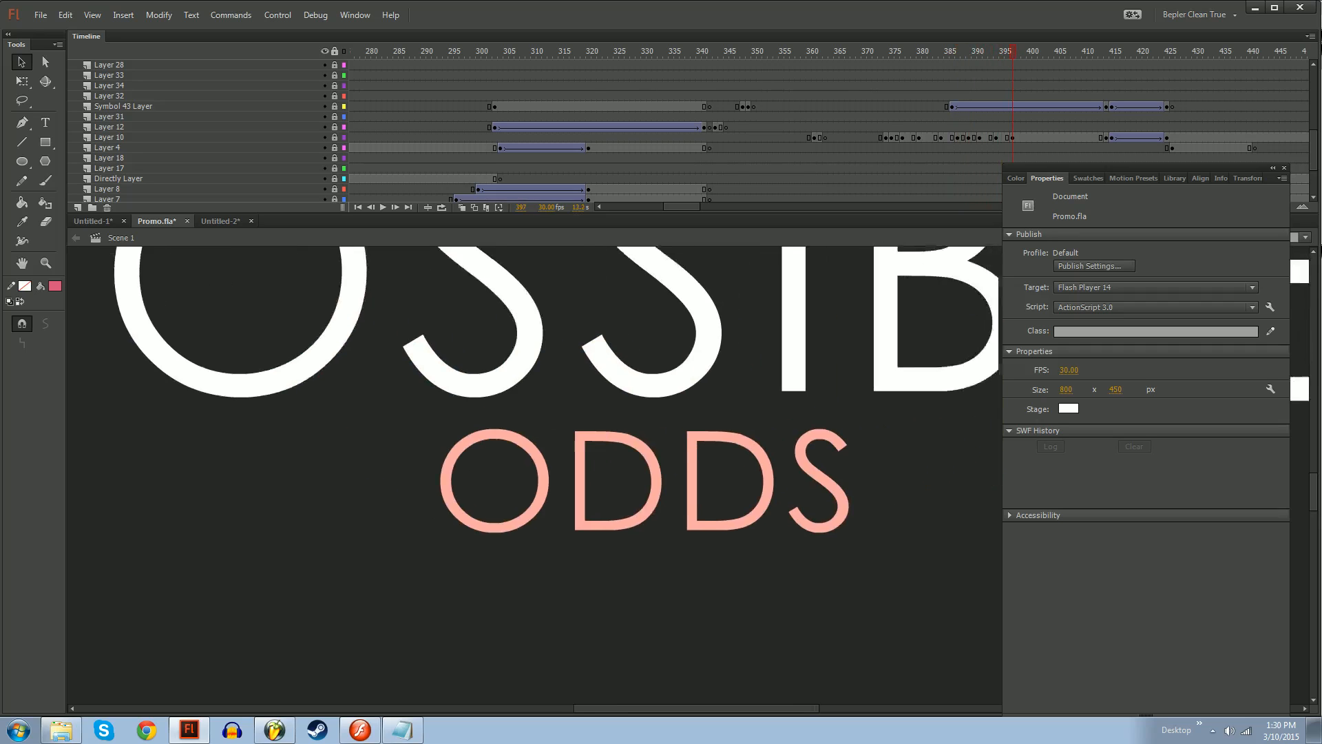
drag(686, 208, 699, 206)
drag(571, 54, 611, 54)
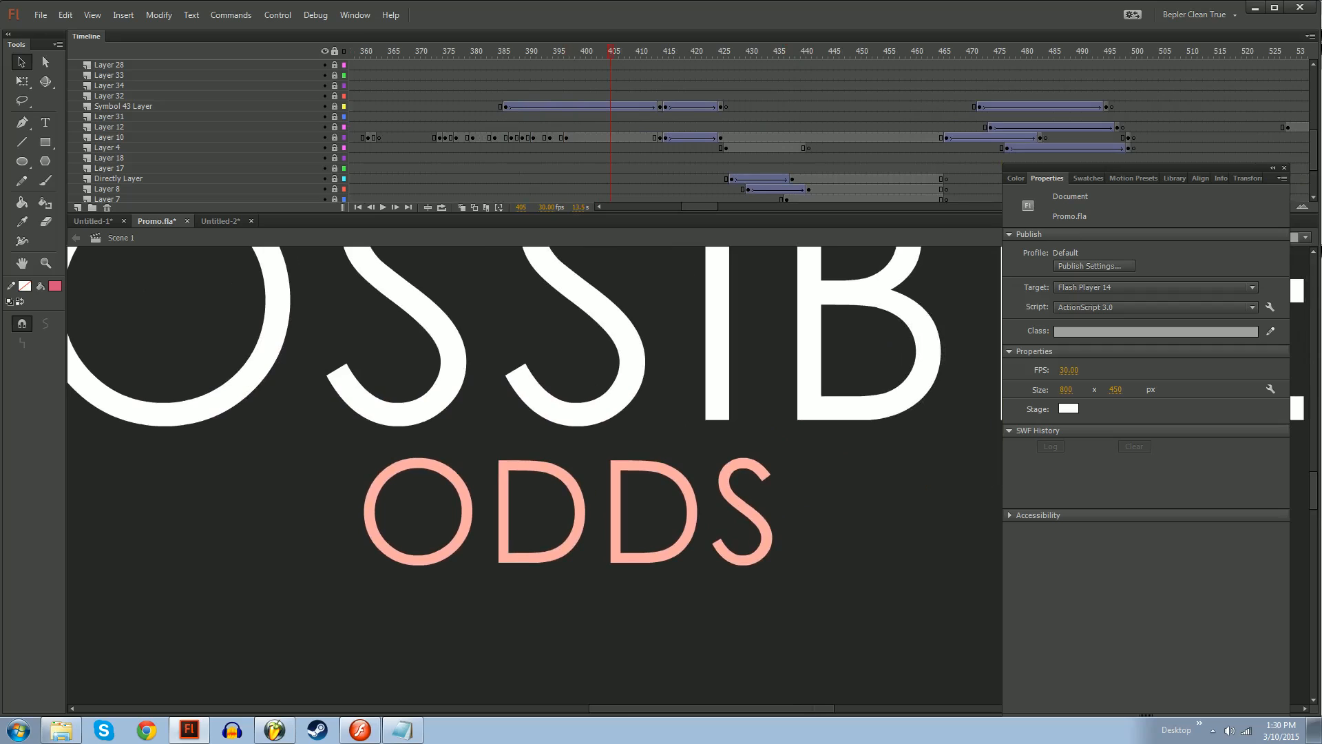
Select the frames of Symbol 43 Layer's "ODDS" tween and inspect its custom ease curve without changing it
click(325, 106)
click(325, 106)
drag(505, 106, 655, 106)
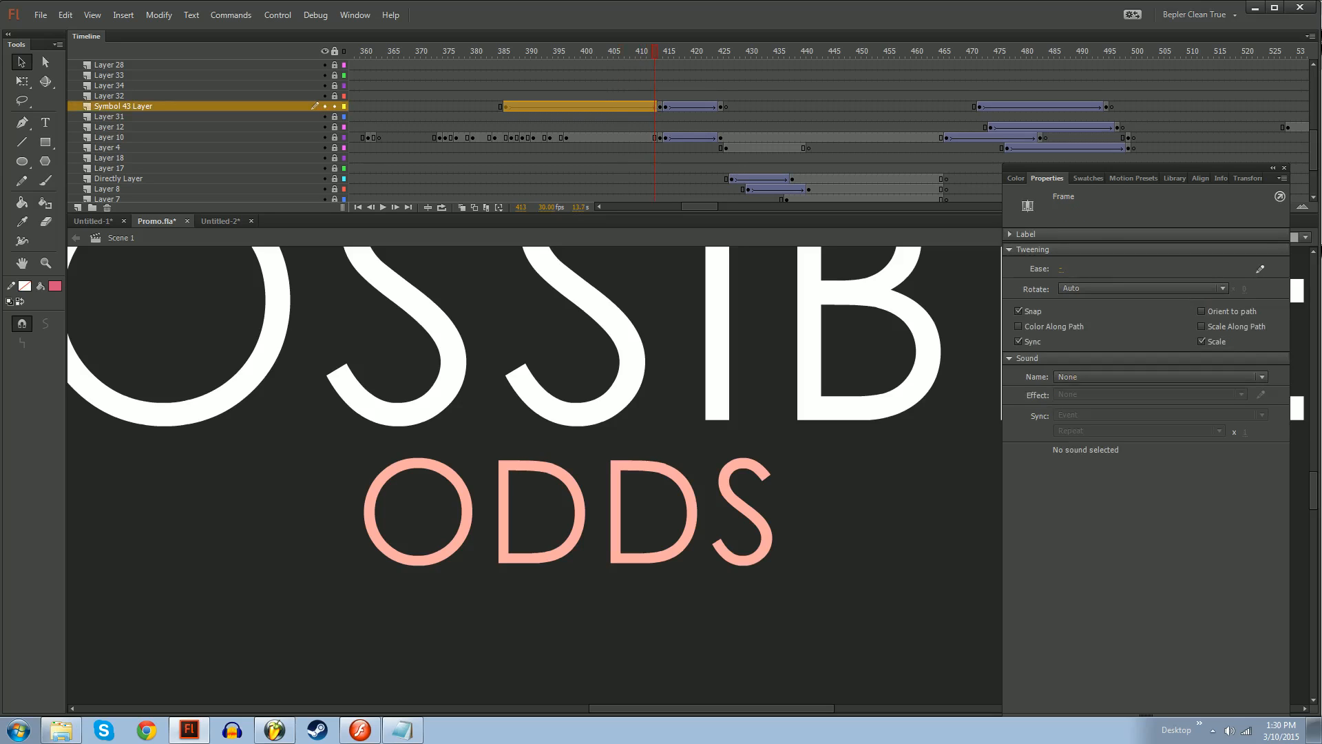
click(627, 106)
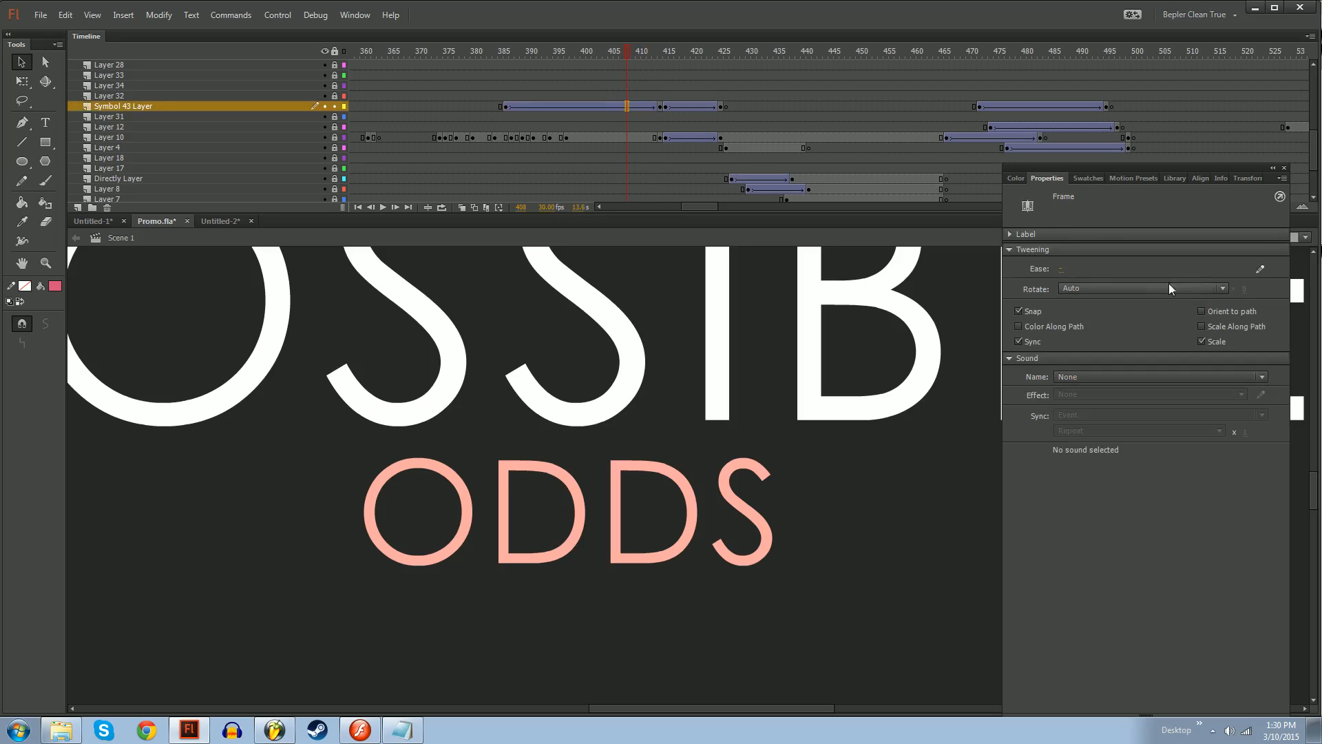
click(1260, 270)
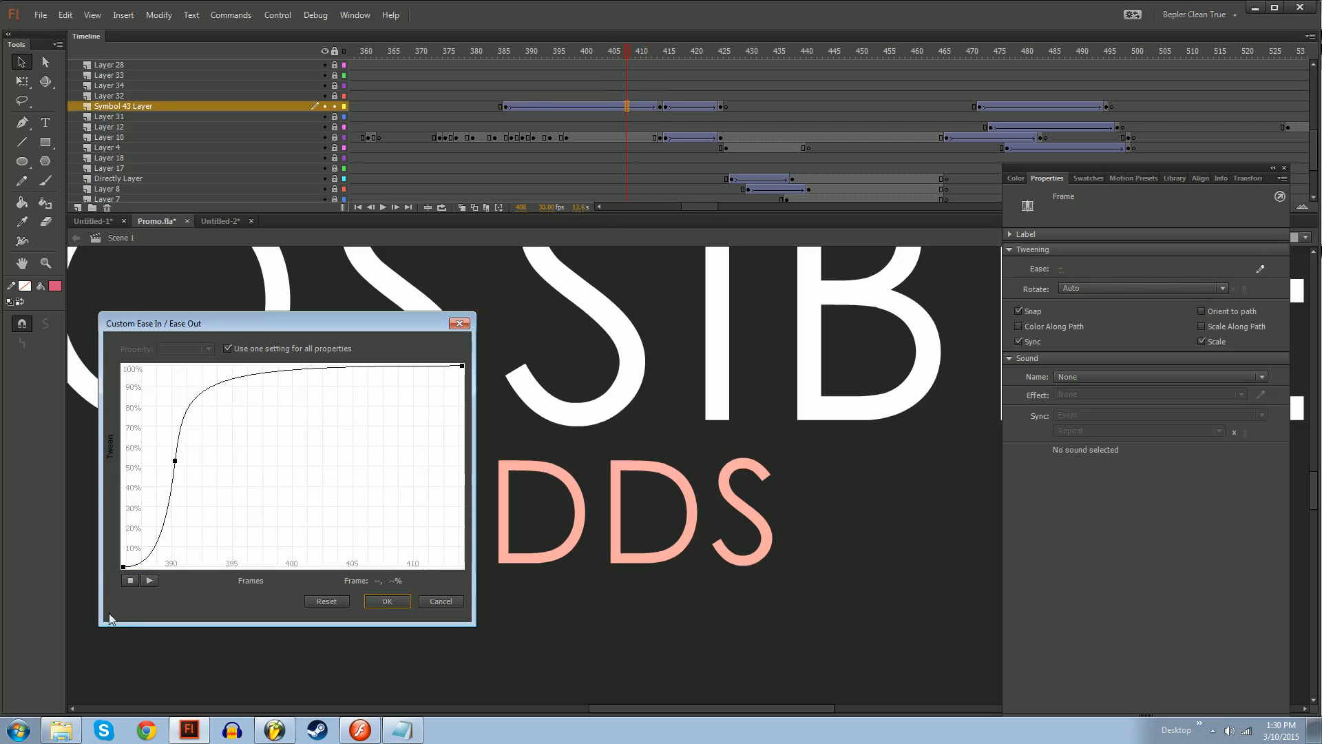
click(451, 601)
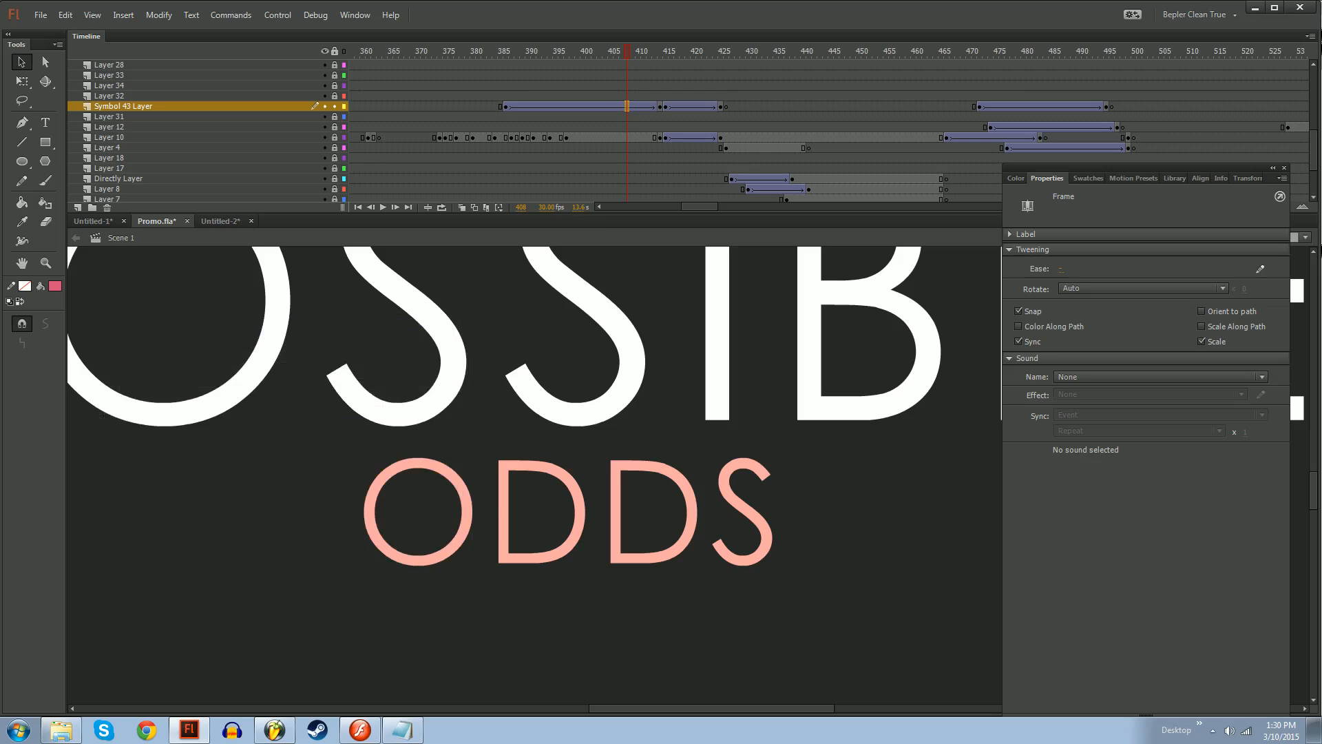
Switch to the Notepad outline to review "similar movements with multiple objects", and return to Flash
click(403, 730)
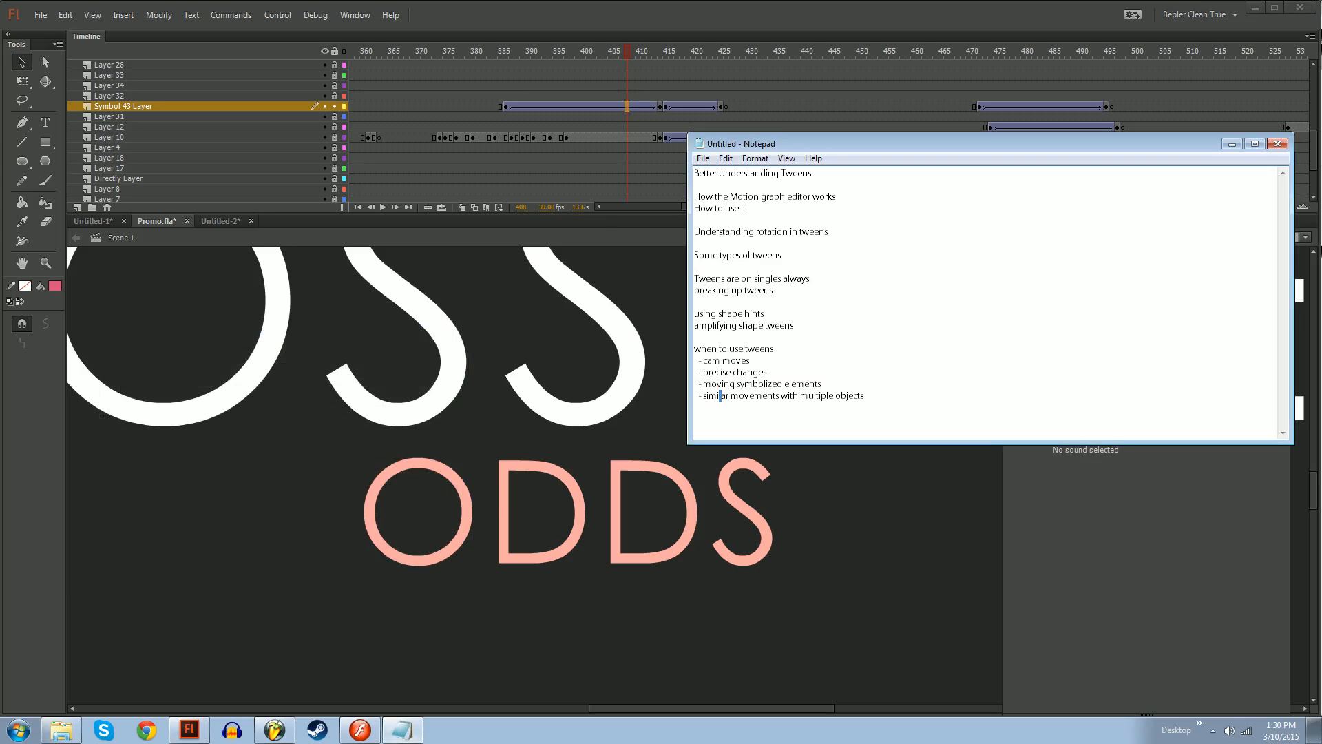
drag(730, 395, 801, 395)
click(814, 396)
click(813, 510)
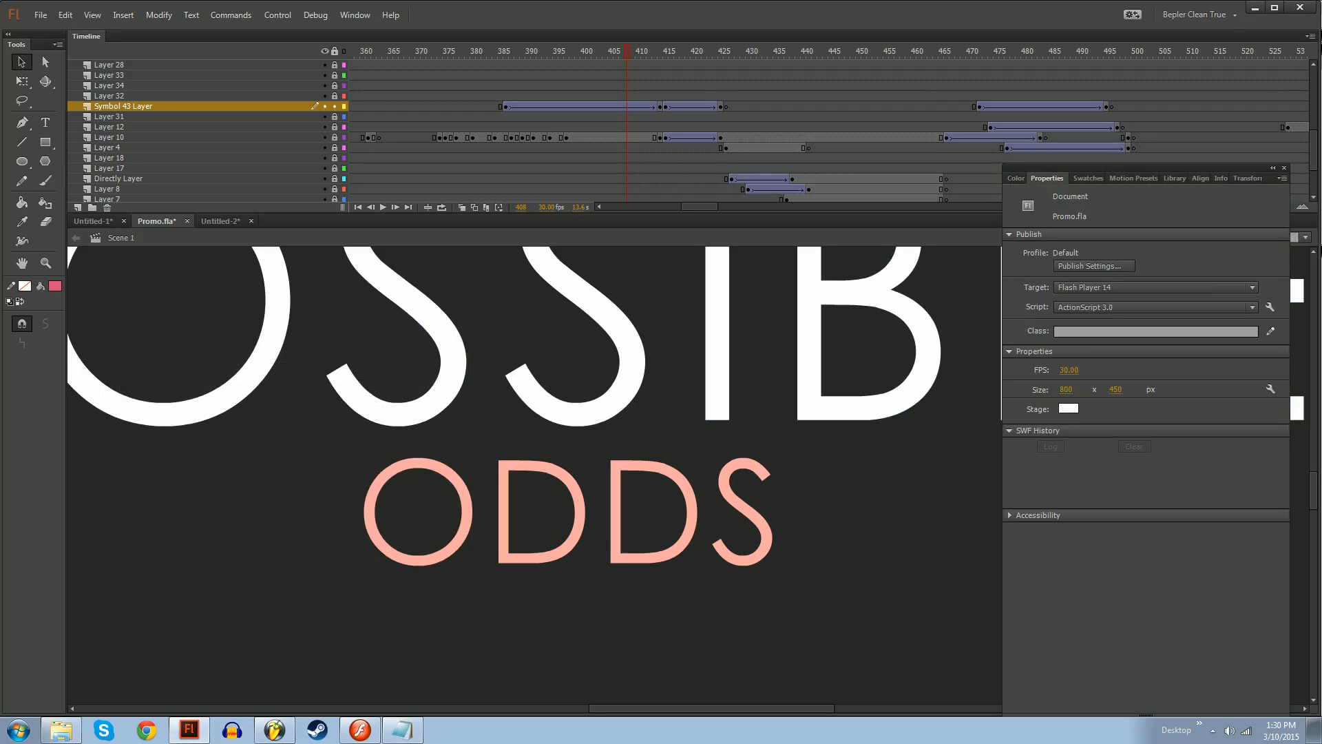
Go back to frame 271, unlock all layers, and open the "THE STORIES" symbol for editing
key(ctrl+minus)
key(ctrl+minus)
mouse_move(626, 51)
mouse_down()
mouse_move(81, 106)
mouse_move(669, 68)
mouse_move(632, 71)
mouse_move(645, 68)
mouse_up()
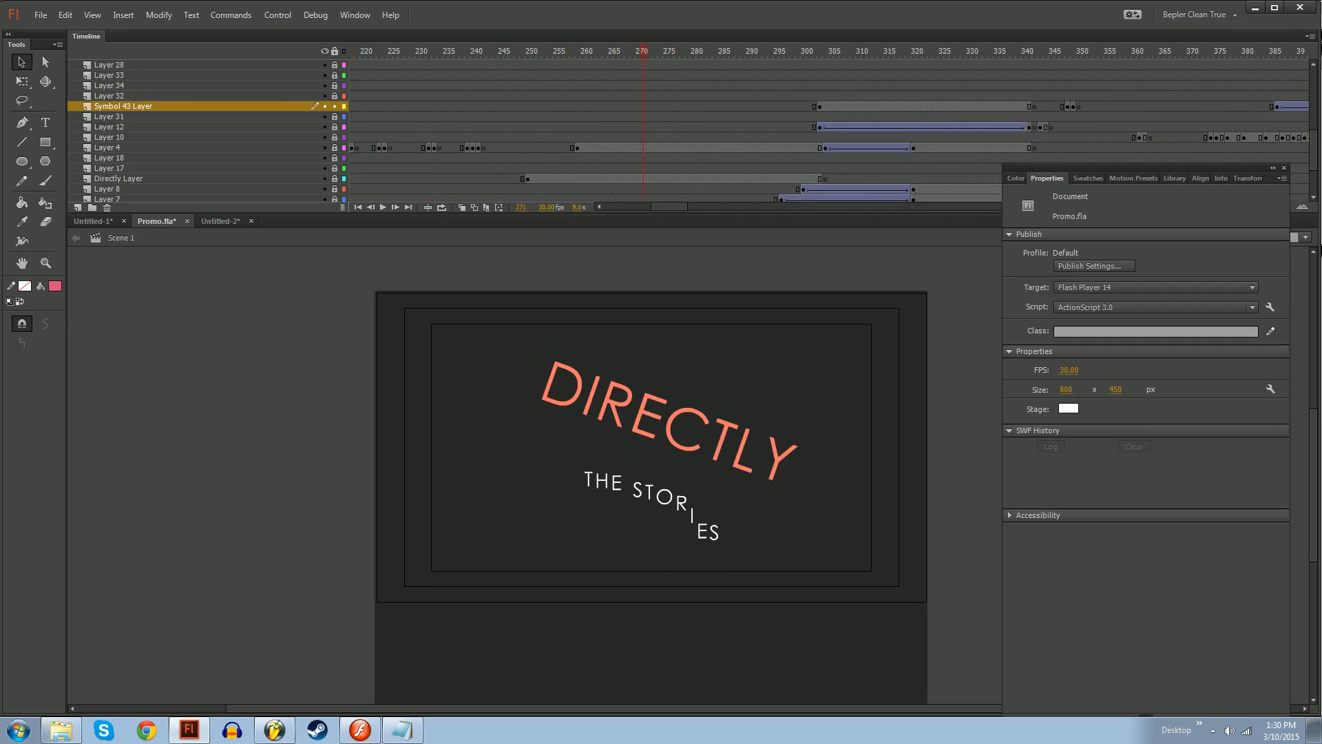
click(334, 51)
click(334, 51)
click(649, 492)
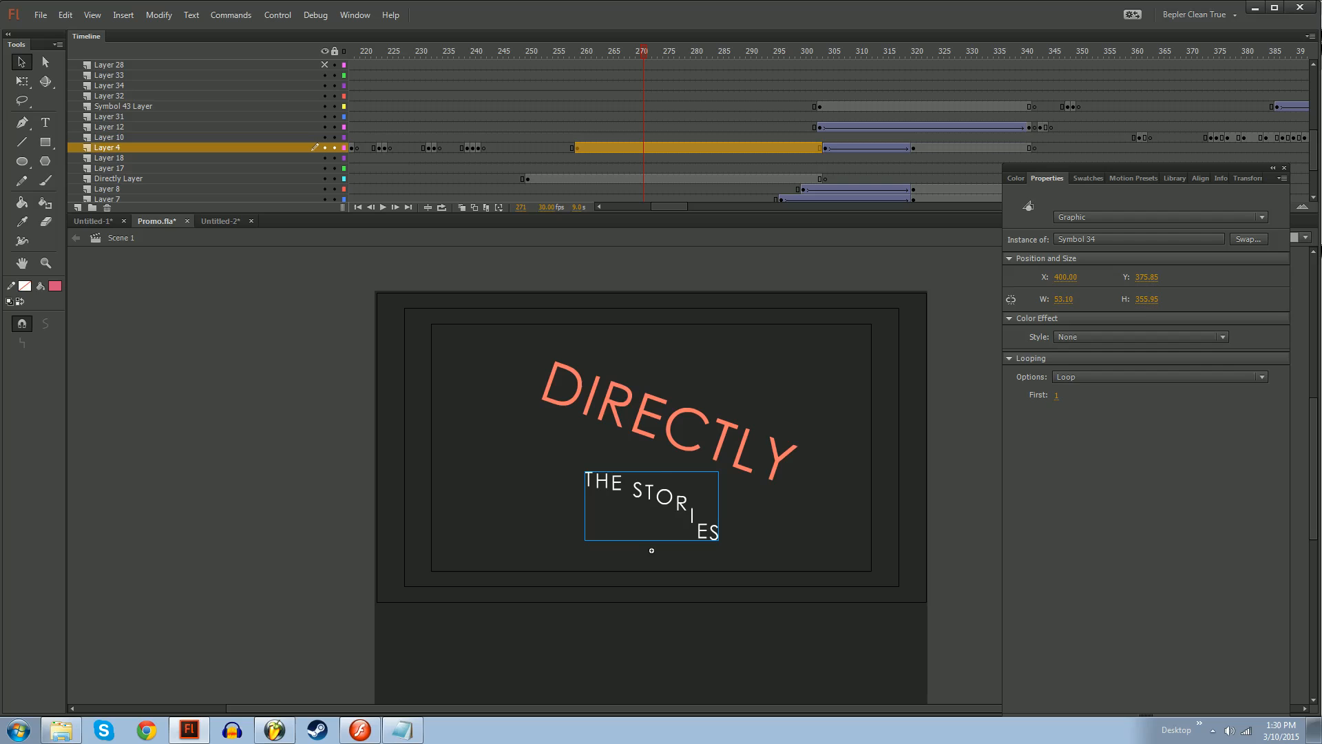
double_click(649, 493)
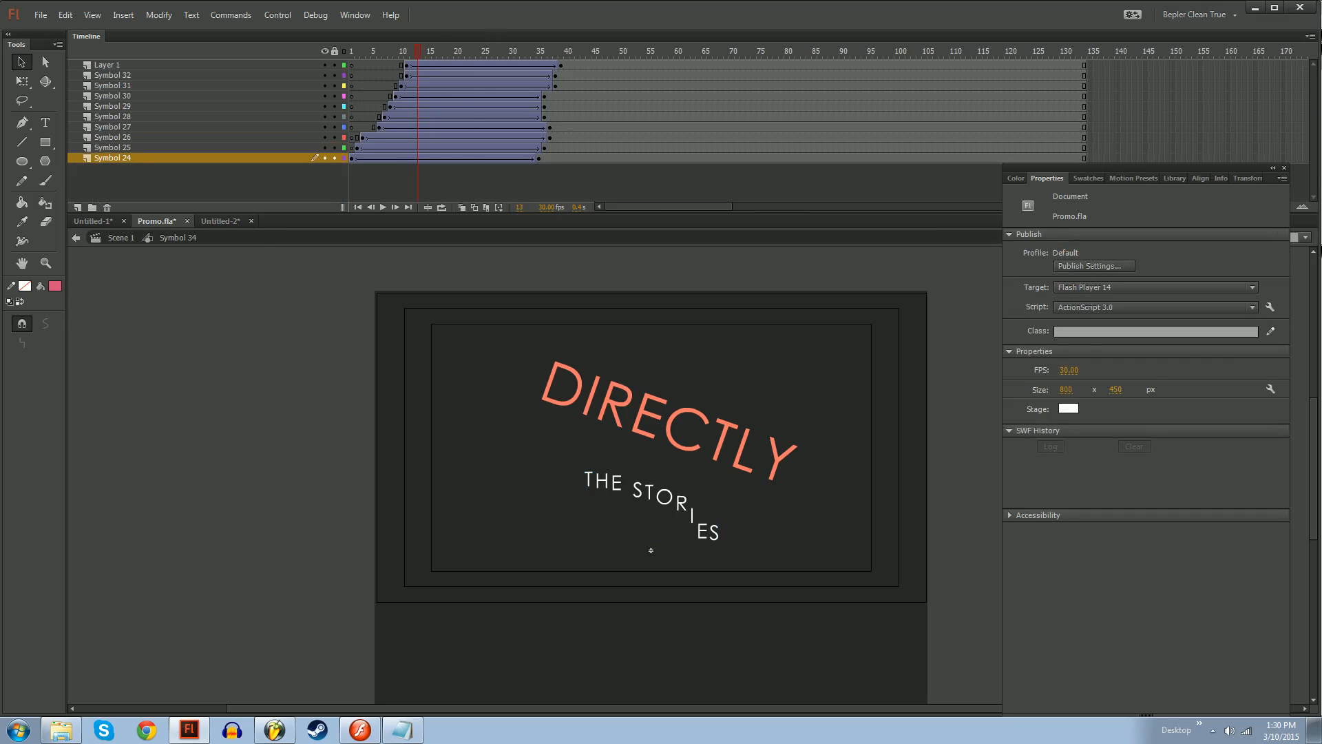
Select frames 20 to 22 across all the letter layers and inspect their shared custom ease curve
drag(459, 158, 465, 52)
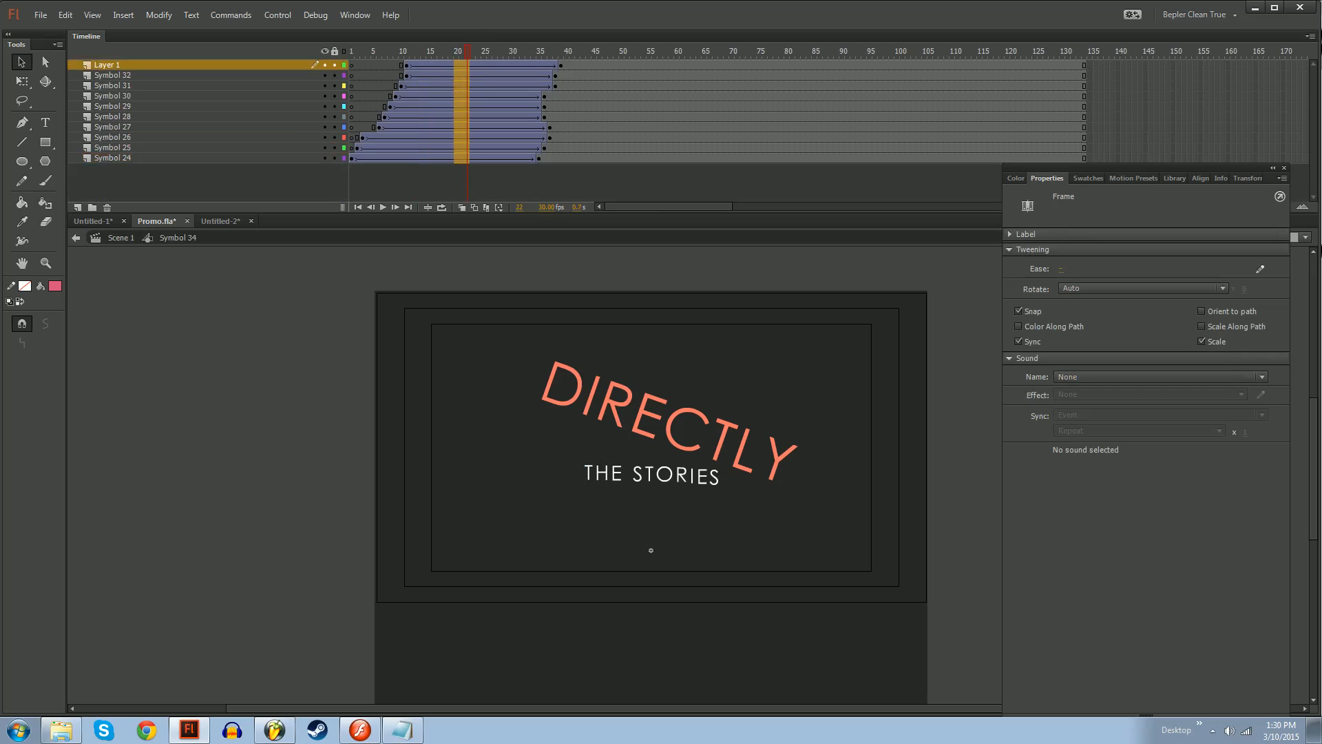
click(1261, 269)
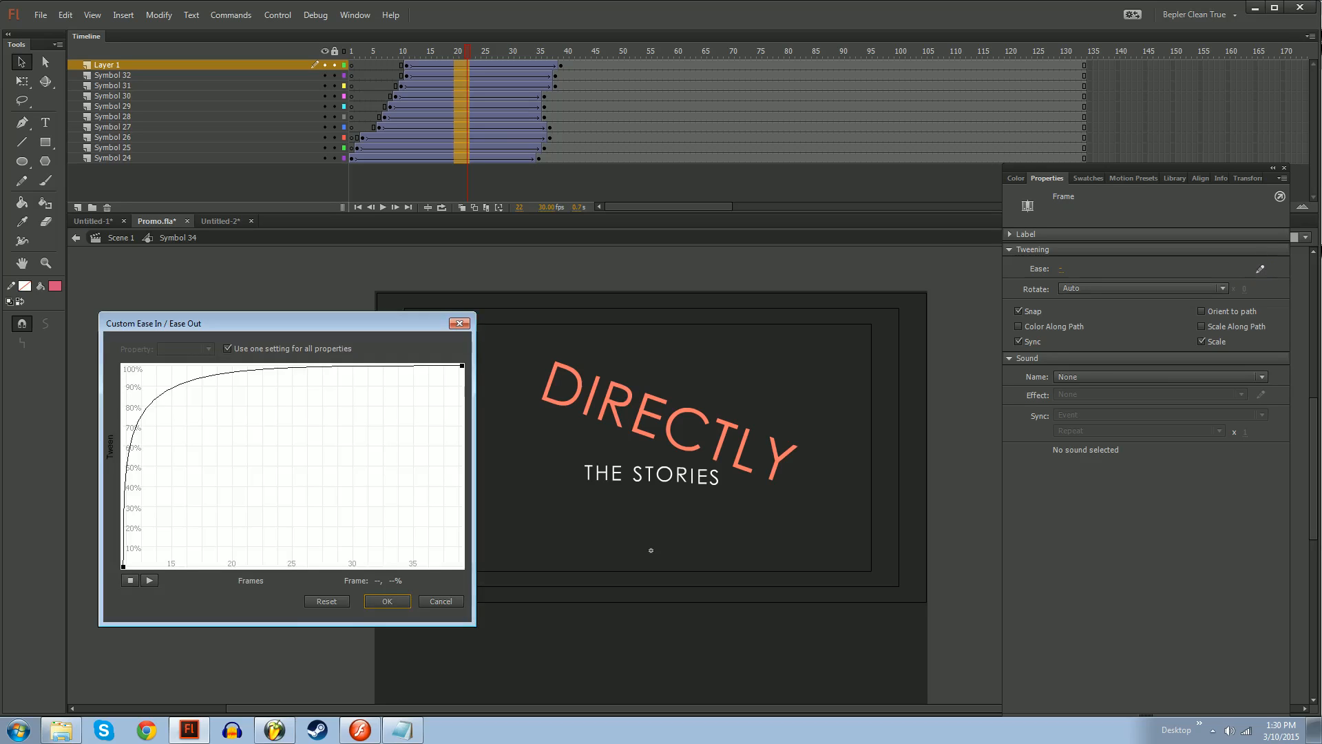
click(403, 604)
Play and scrub the staggered "THE STORIES" letter tweens from the first frame
drag(452, 51, 315, 67)
key(Return)
key(Return)
key(Return)
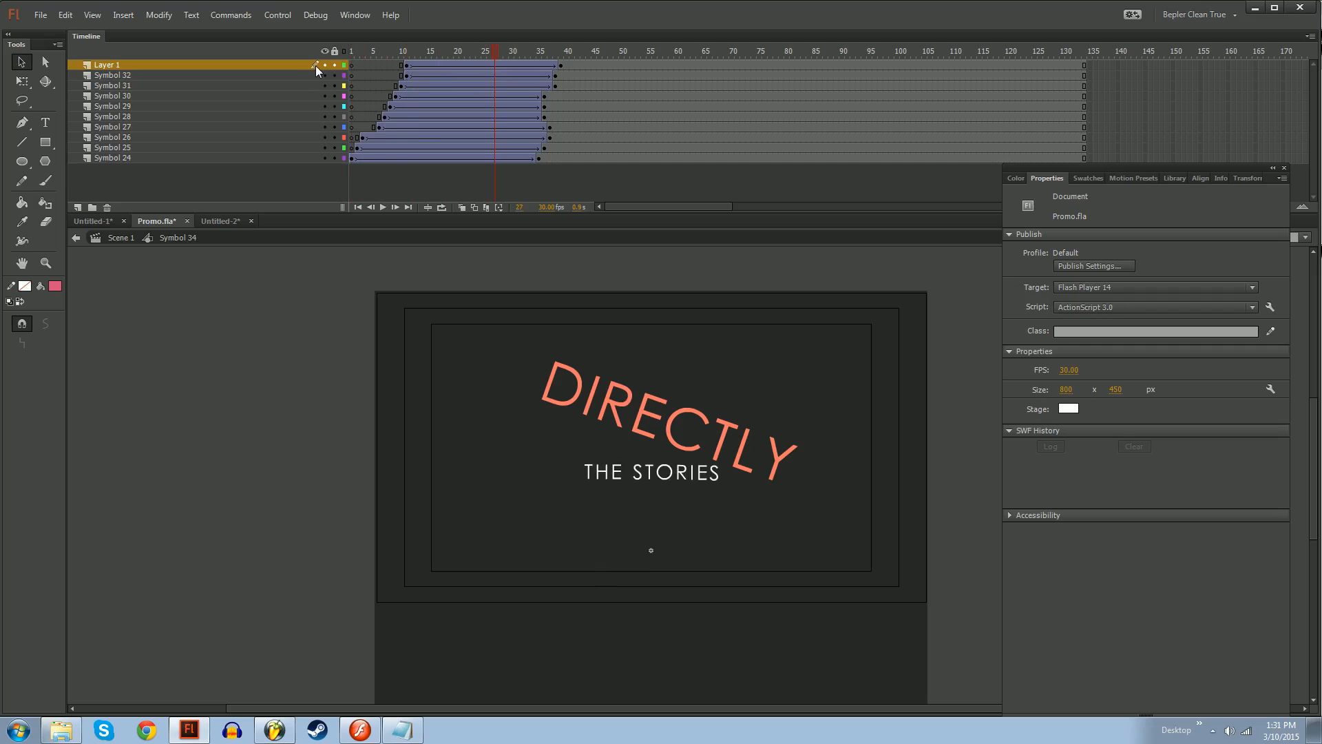
drag(415, 52, 335, 148)
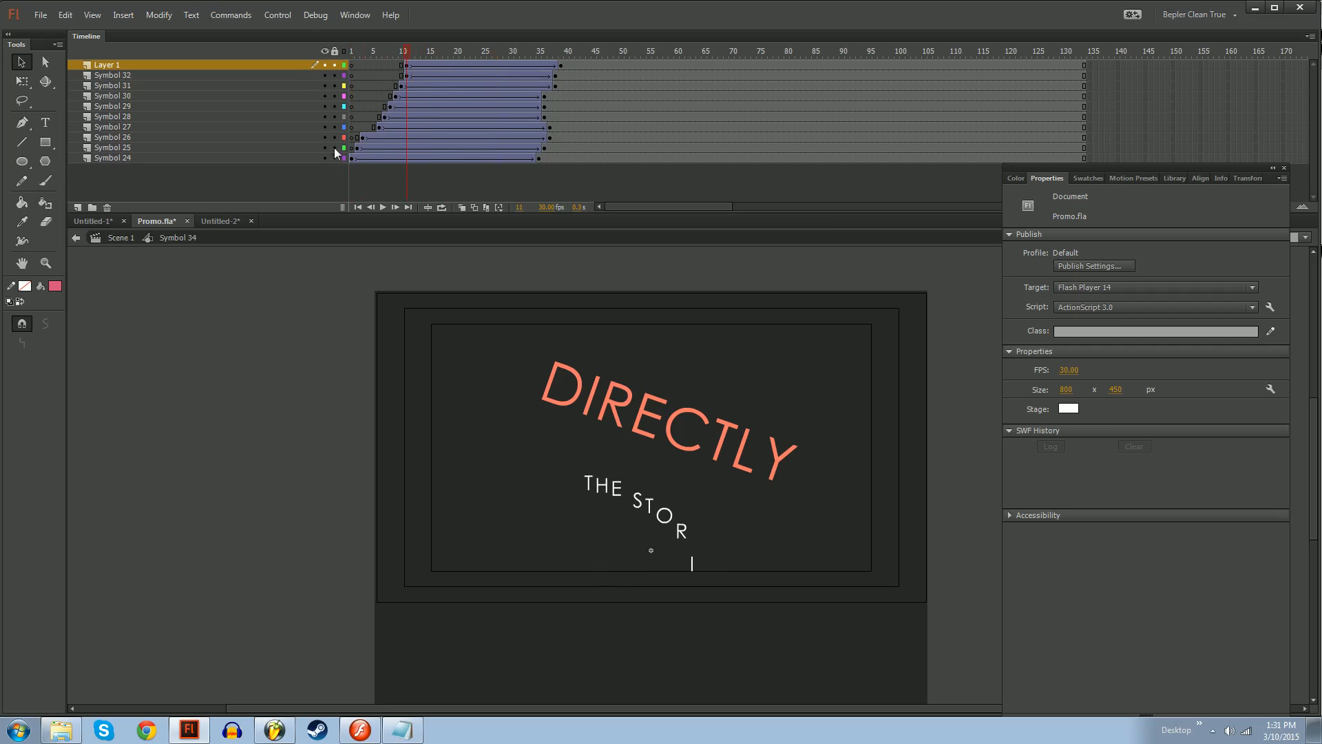
drag(422, 52, 261, 160)
Switch to the Untitled-1 document, play the two-square animation to frame 33, and select the lower square on Layer 4
click(94, 221)
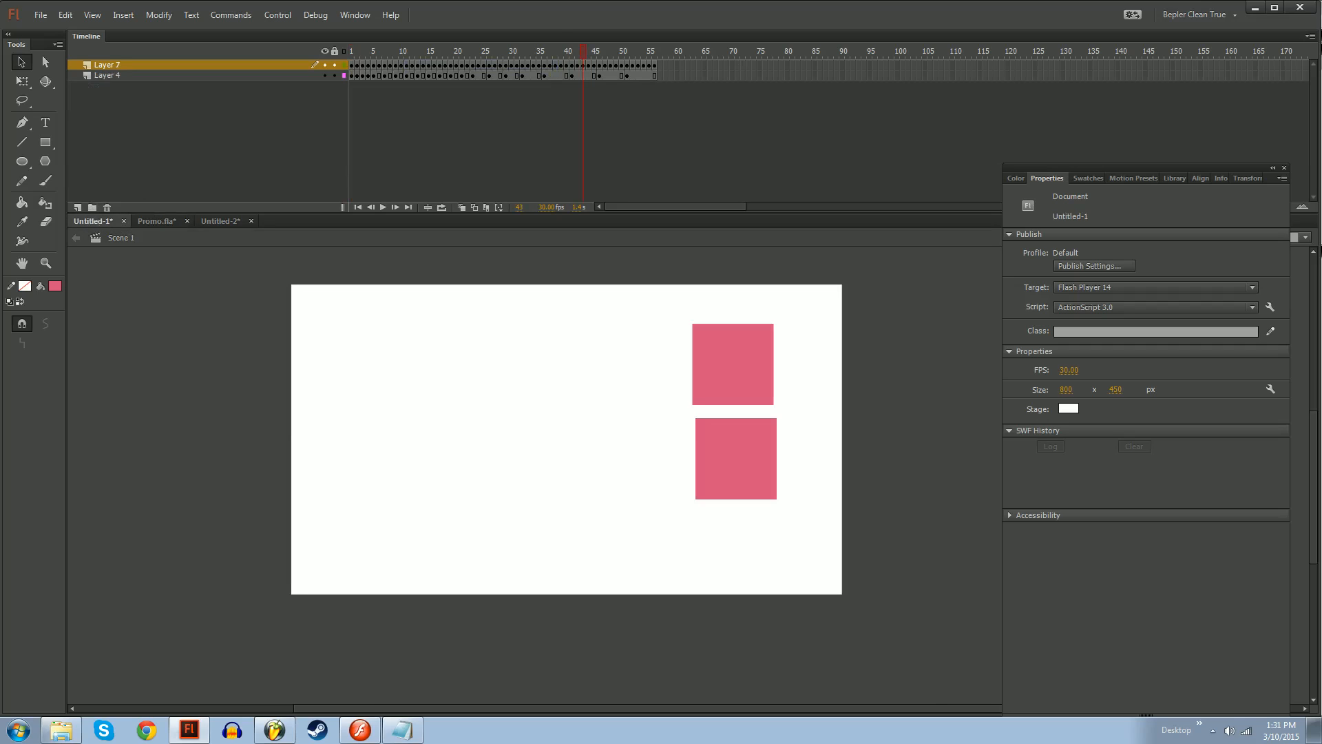
key(Return)
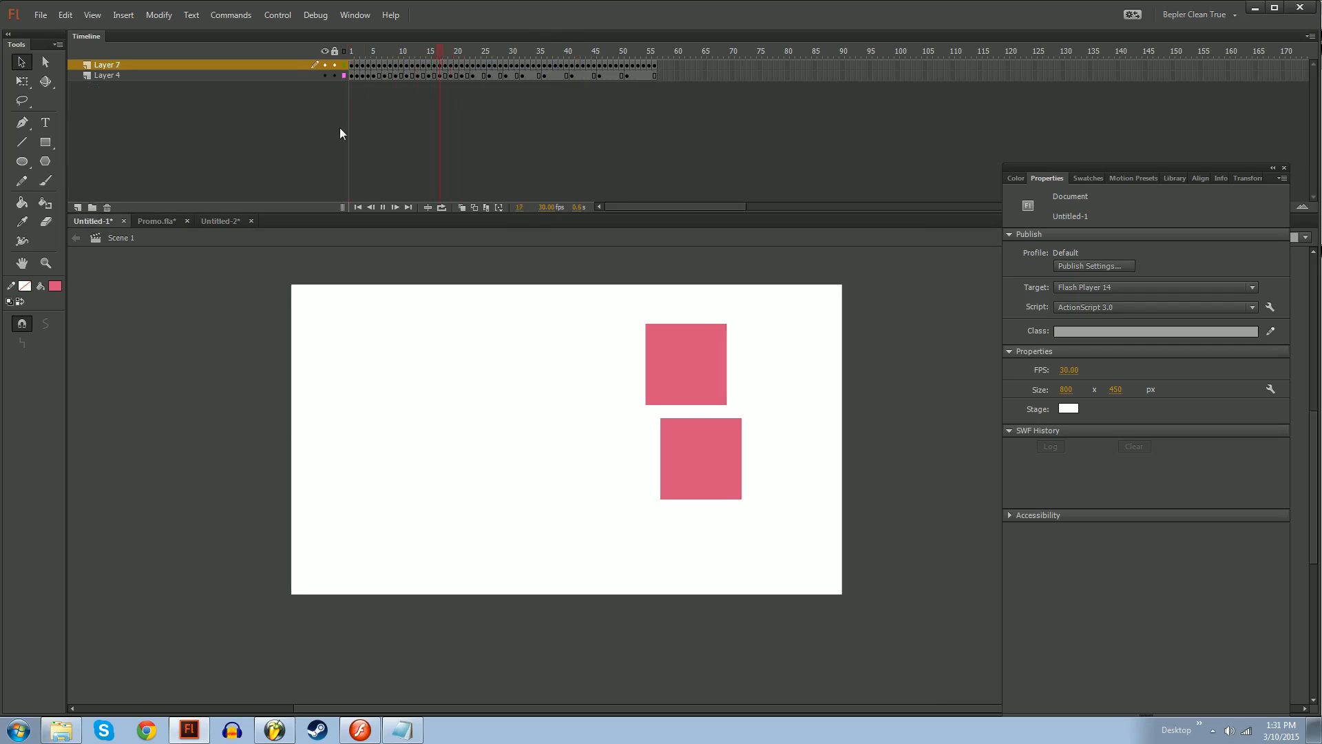
key(Return)
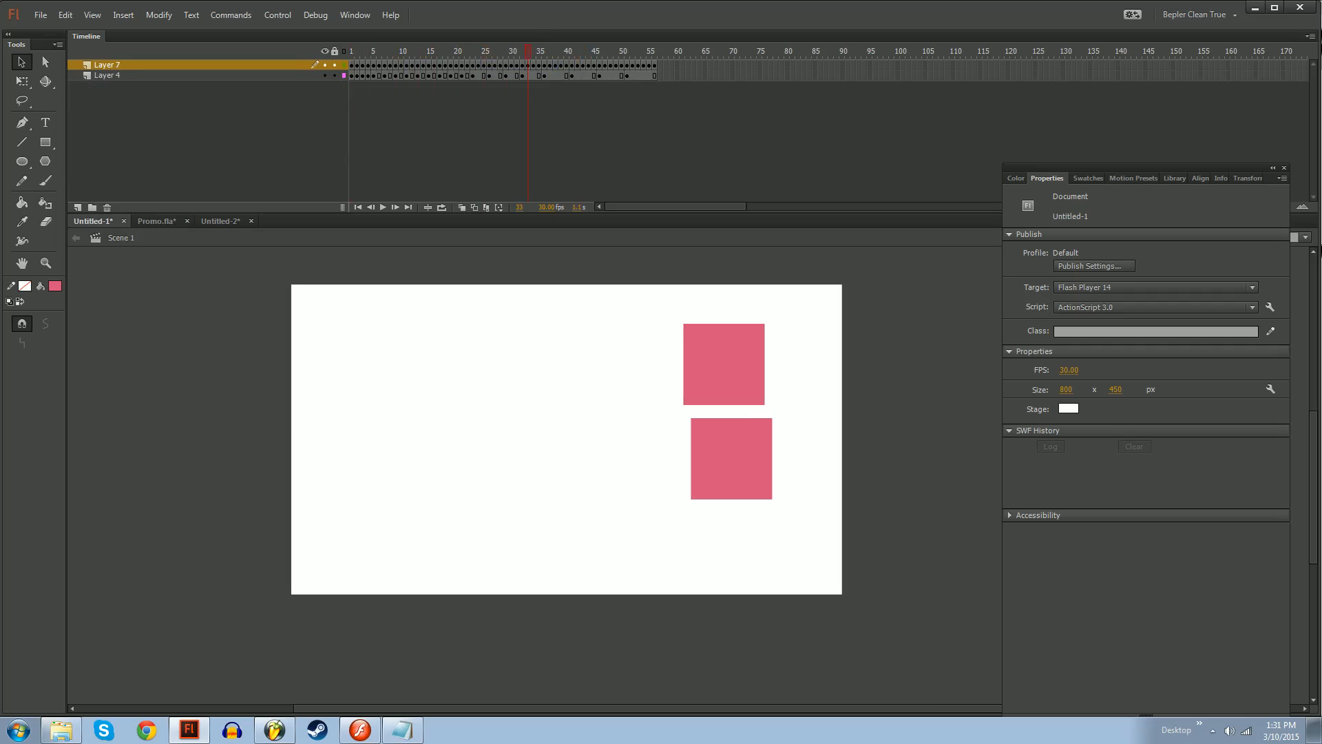
click(732, 458)
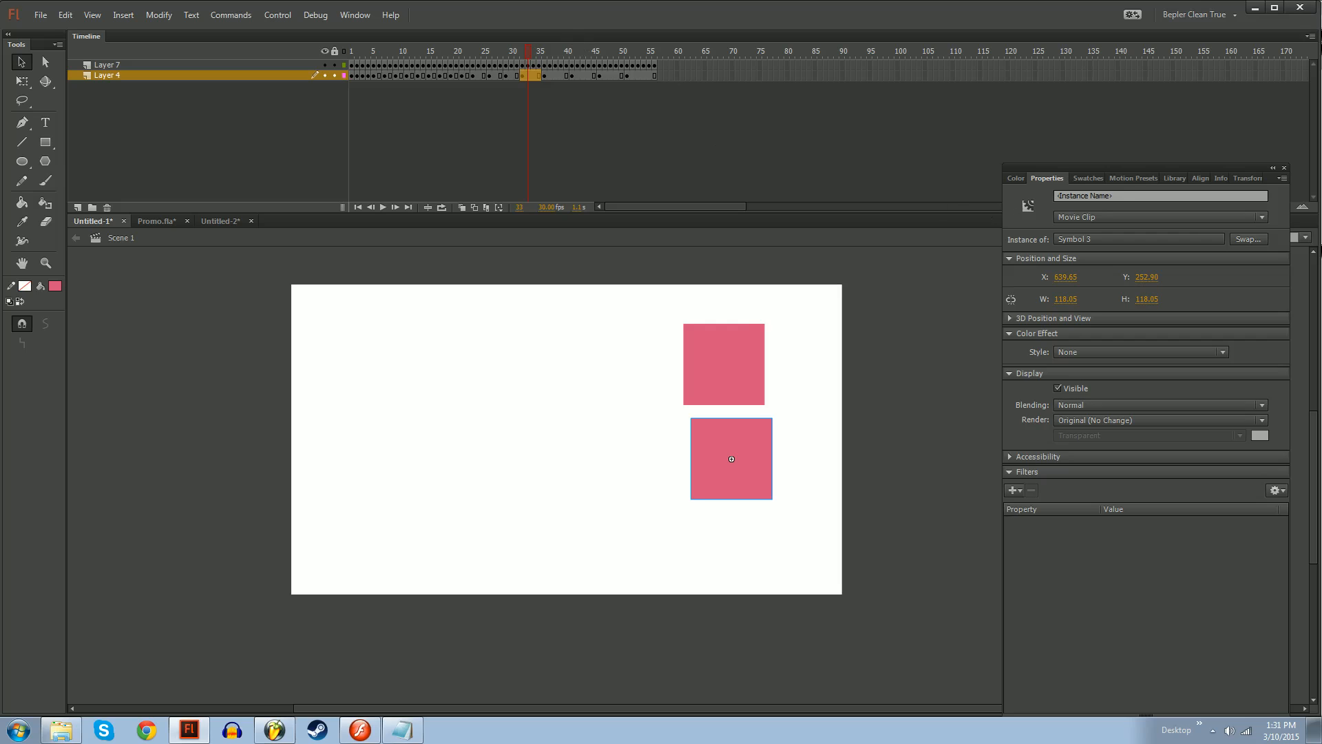
Create a classic tween on Layer 4 between frames 32 and 35, then inspect the tweened frame 33
right_click(540, 75)
click(599, 116)
click(727, 364)
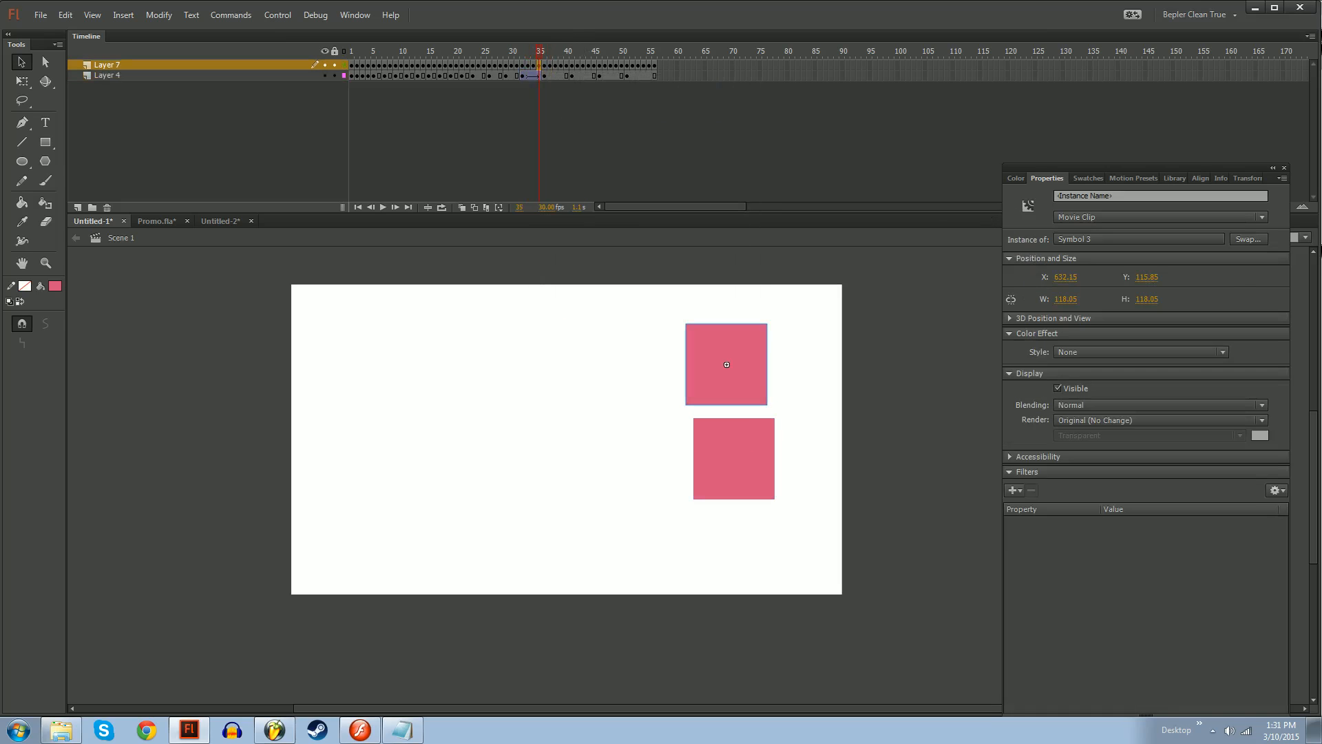
click(896, 386)
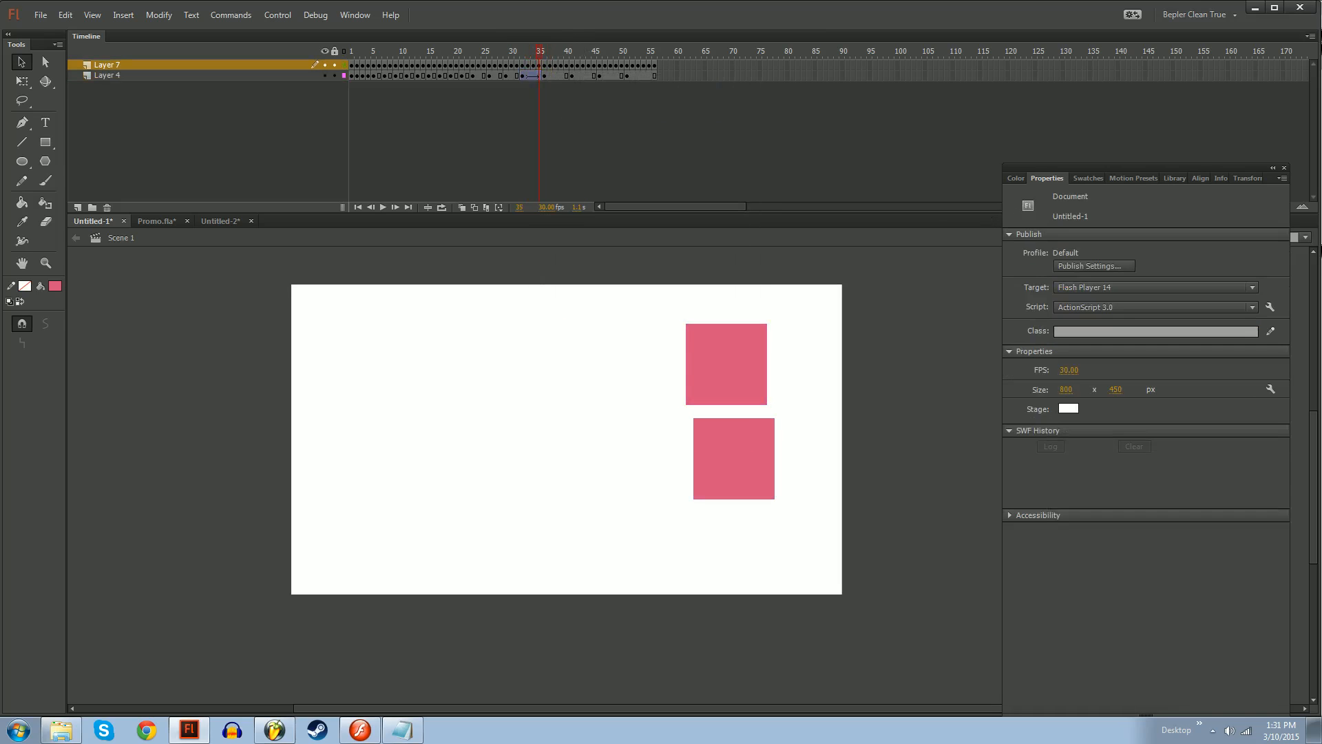
click(528, 76)
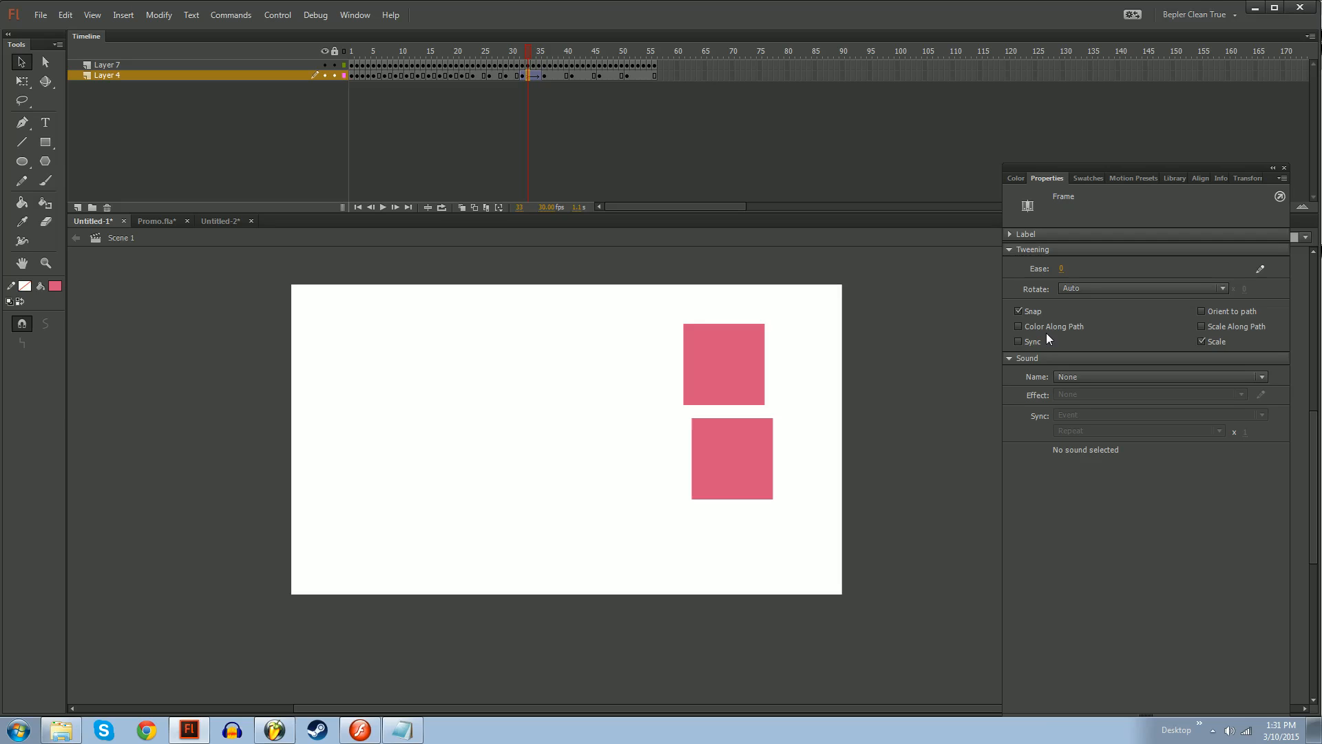
drag(872, 319, 836, 373)
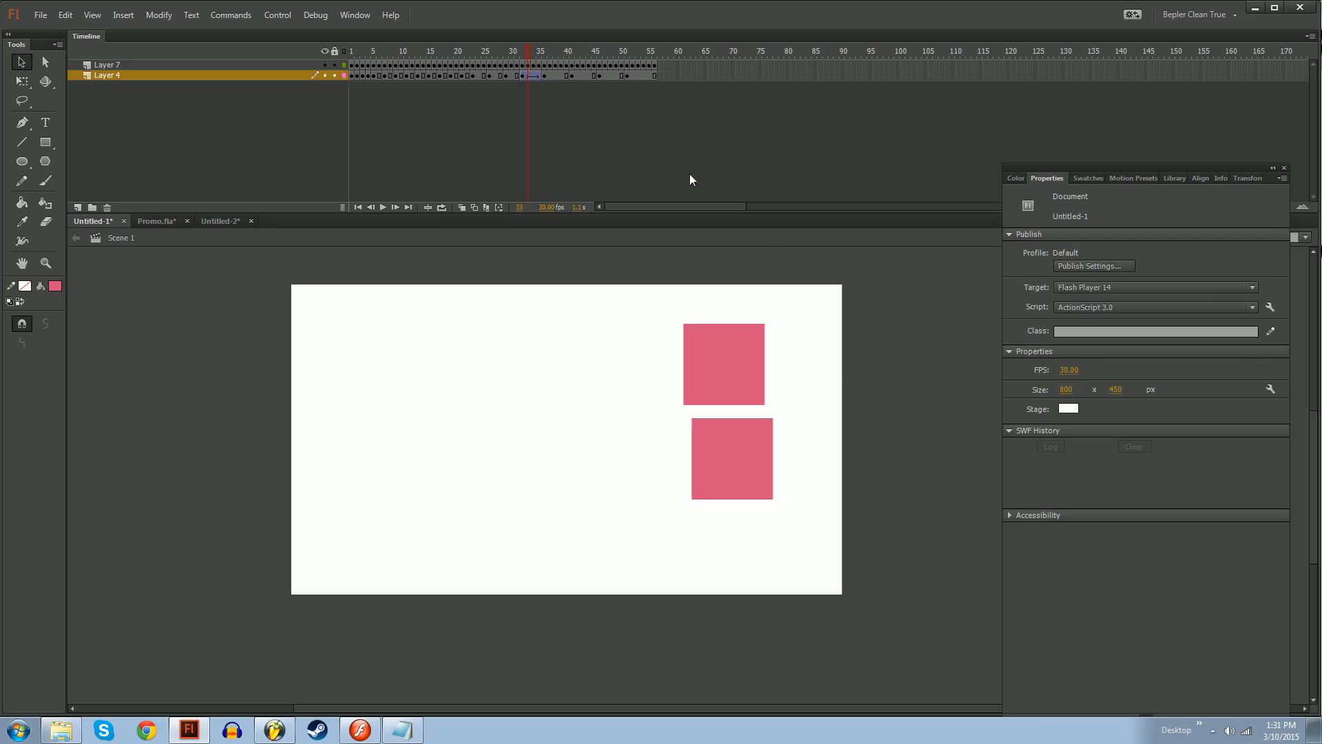
Remove the classic tween ending at frame 35 on Layer 4 and clear the stage selection
right_click(539, 75)
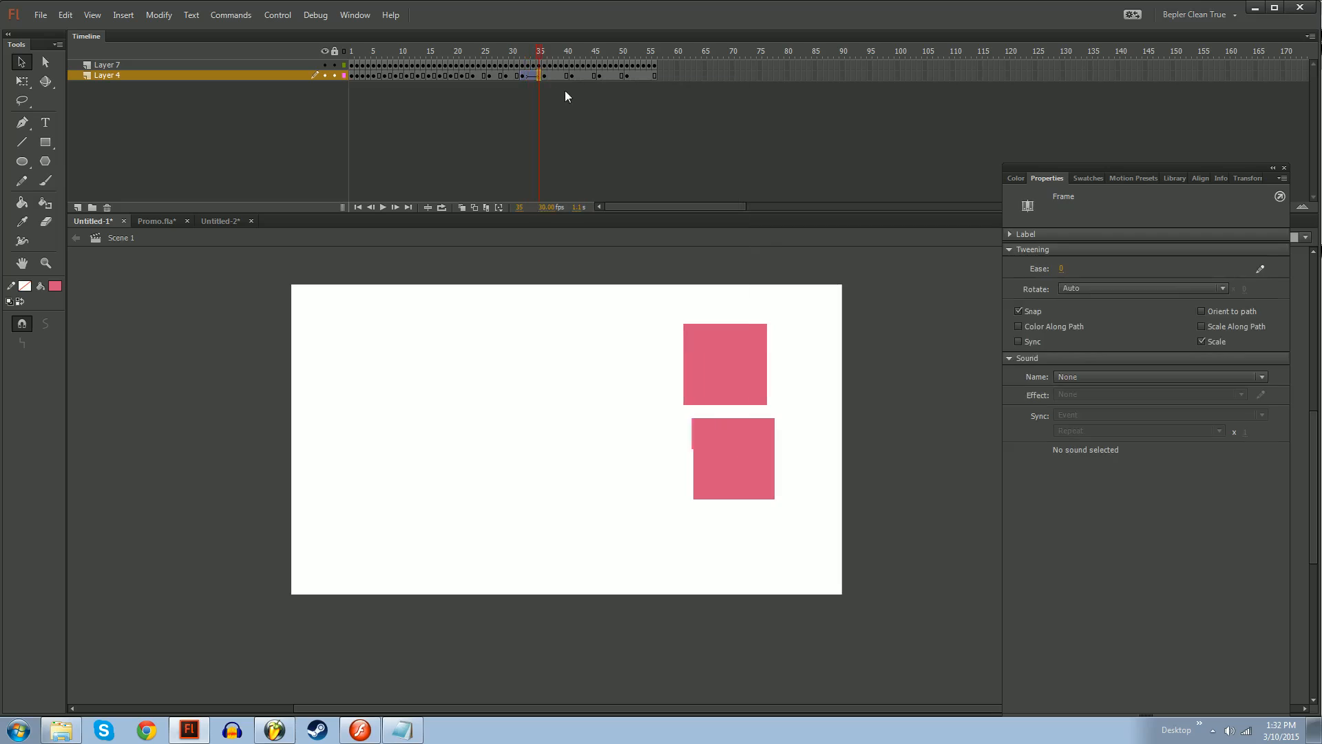
click(567, 94)
mouse_move(599, 365)
mouse_down()
mouse_move(806, 538)
mouse_move(802, 549)
mouse_move(777, 460)
mouse_move(649, 385)
mouse_up()
click(826, 459)
click(641, 389)
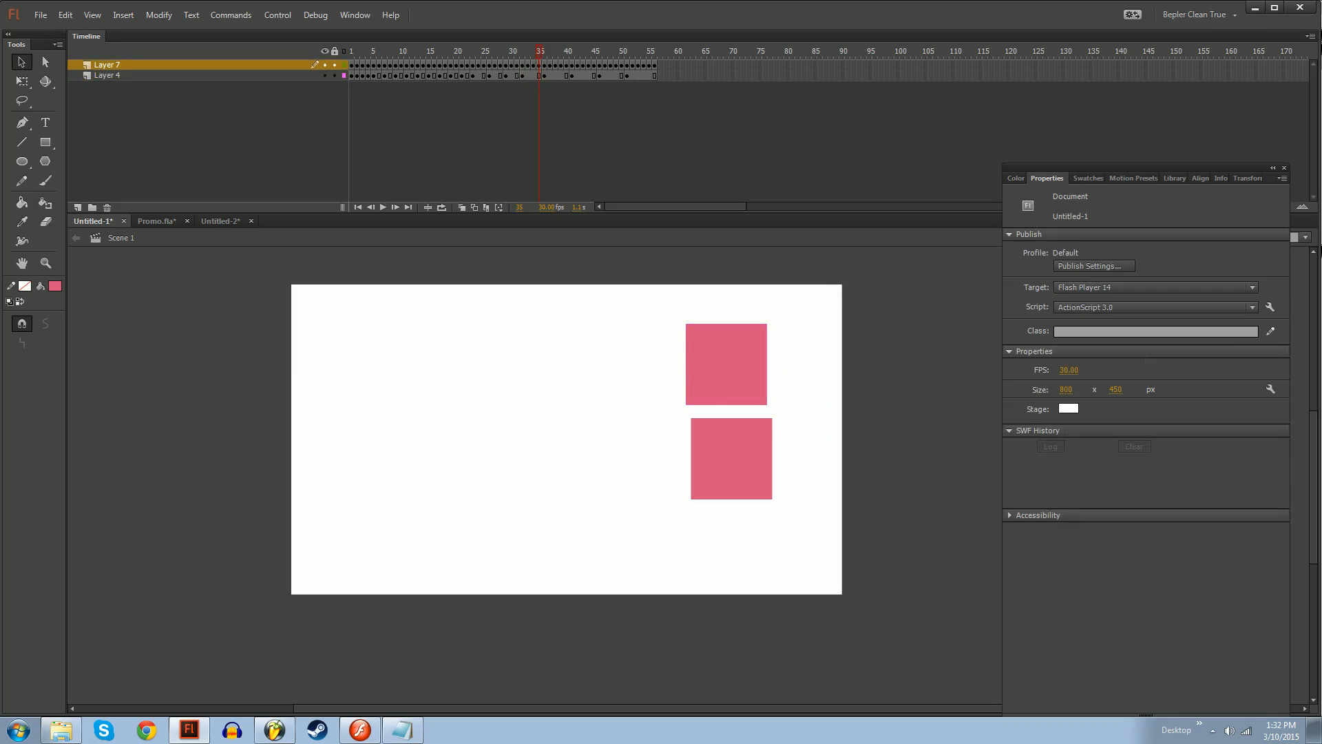